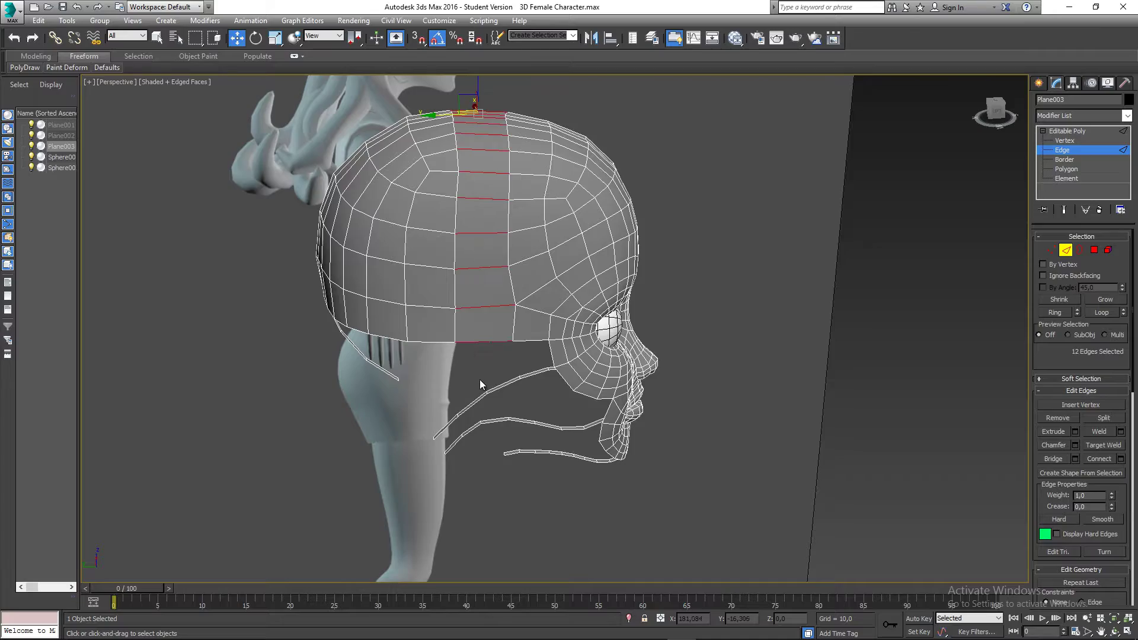
Step: Add a vertical edge loop across the side of the head by connecting the edge ring, and save the scene
alt+middle_drag(501, 231, 554, 262)
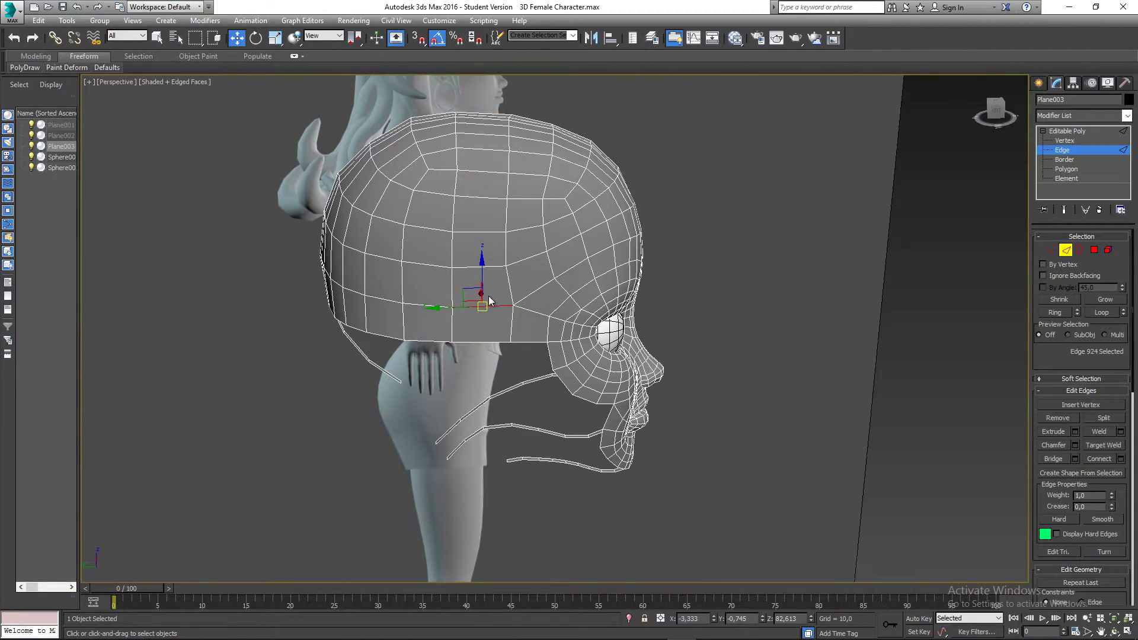
mouse_move(485, 248)
alt+middle_down()
mouse_move(494, 284)
mouse_move(497, 252)
alt+middle_up()
click(1104, 459)
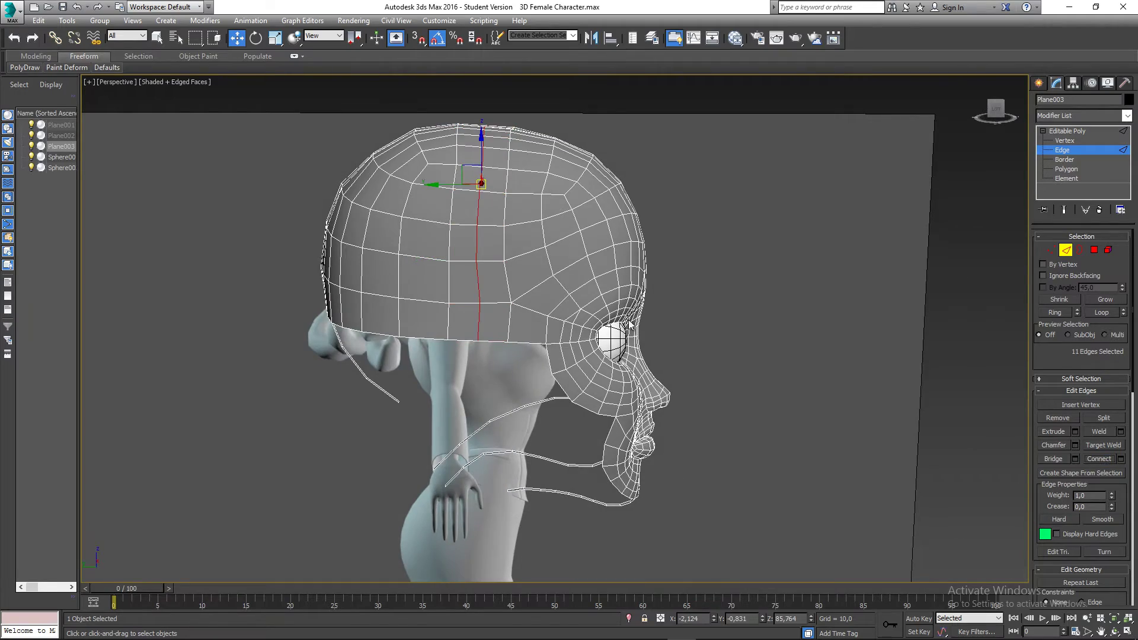
alt+middle_drag(543, 285, 490, 246)
click(480, 361)
key(ctrl+s)
Step: Assign smoothing group 1 to the entire head mesh element
alt+middle_drag(405, 191, 451, 202)
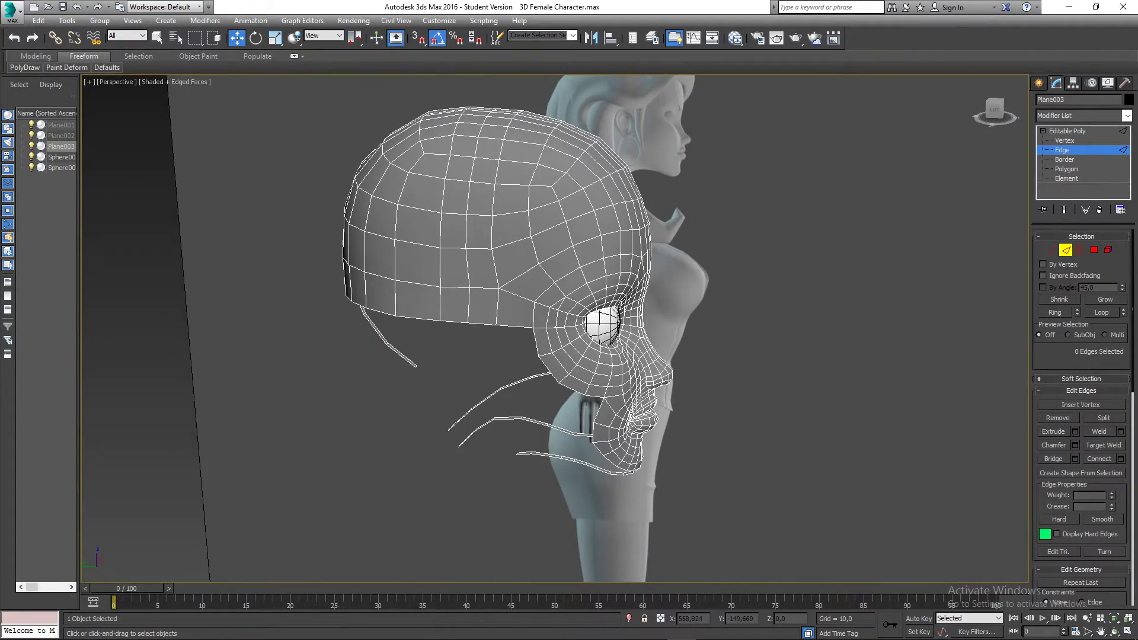
click(1108, 251)
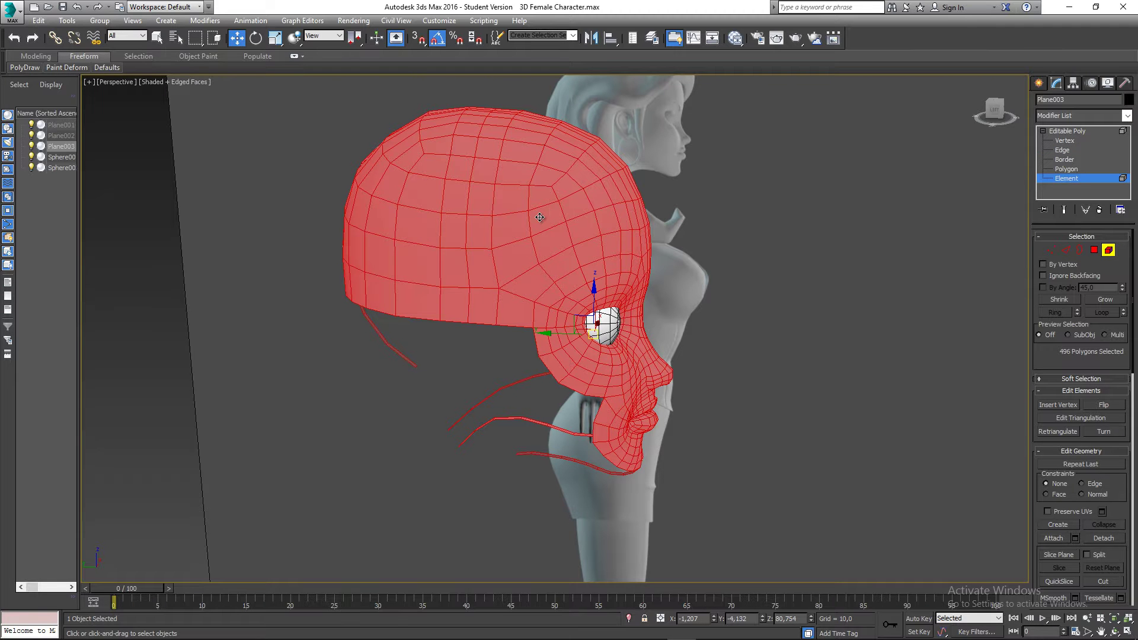
alt+middle_drag(576, 277, 537, 263)
drag(1095, 355, 1093, 174)
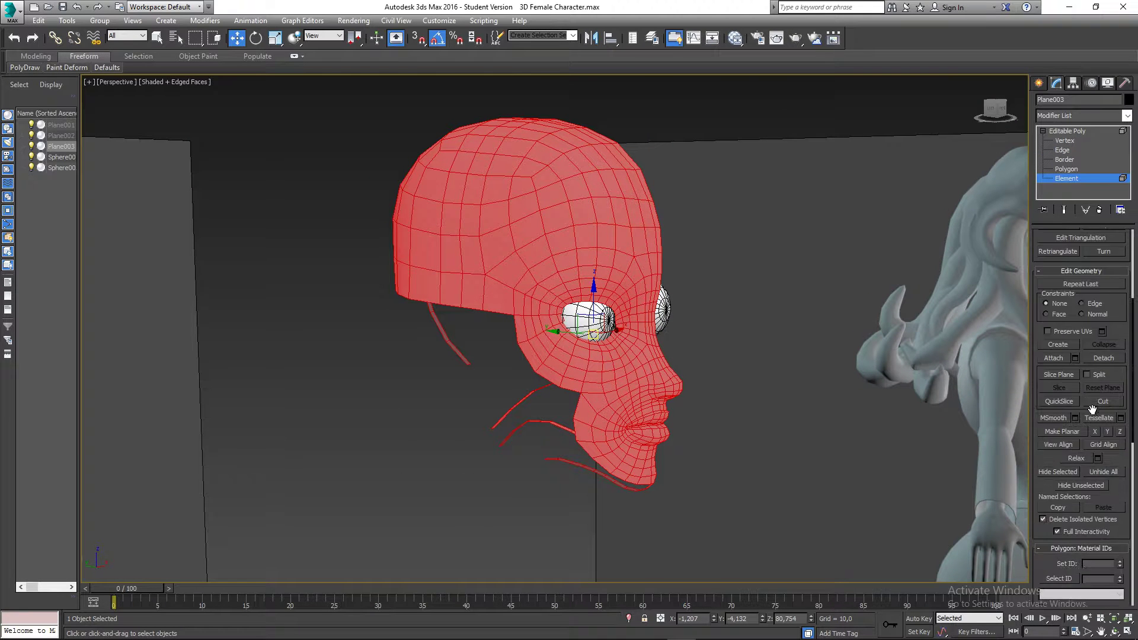
scroll(1092, 409, down, 4)
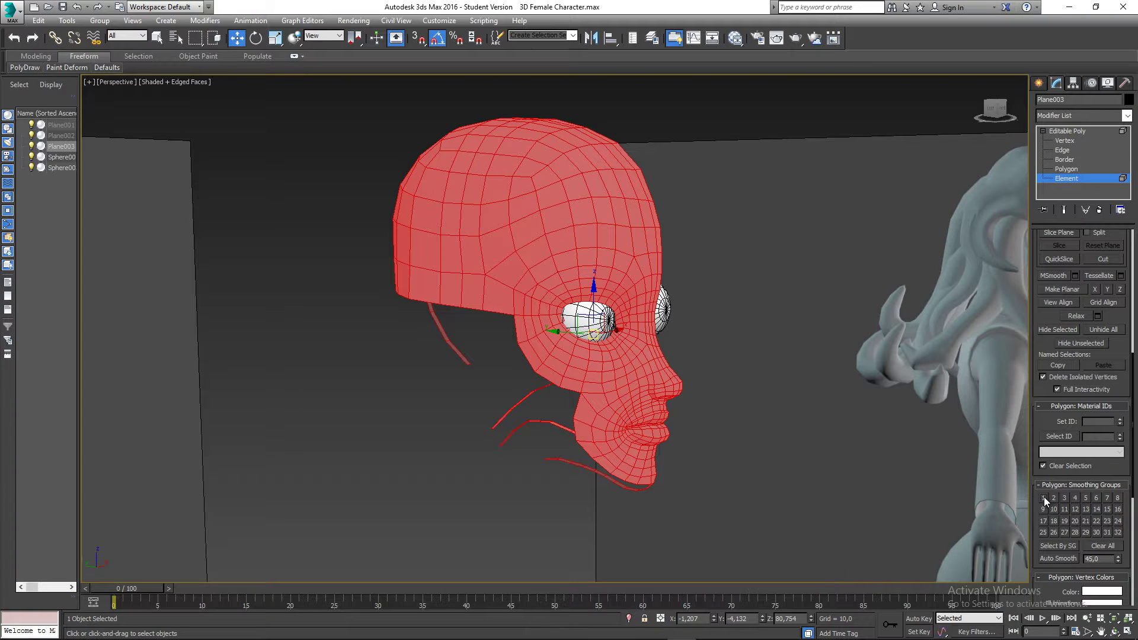
click(692, 385)
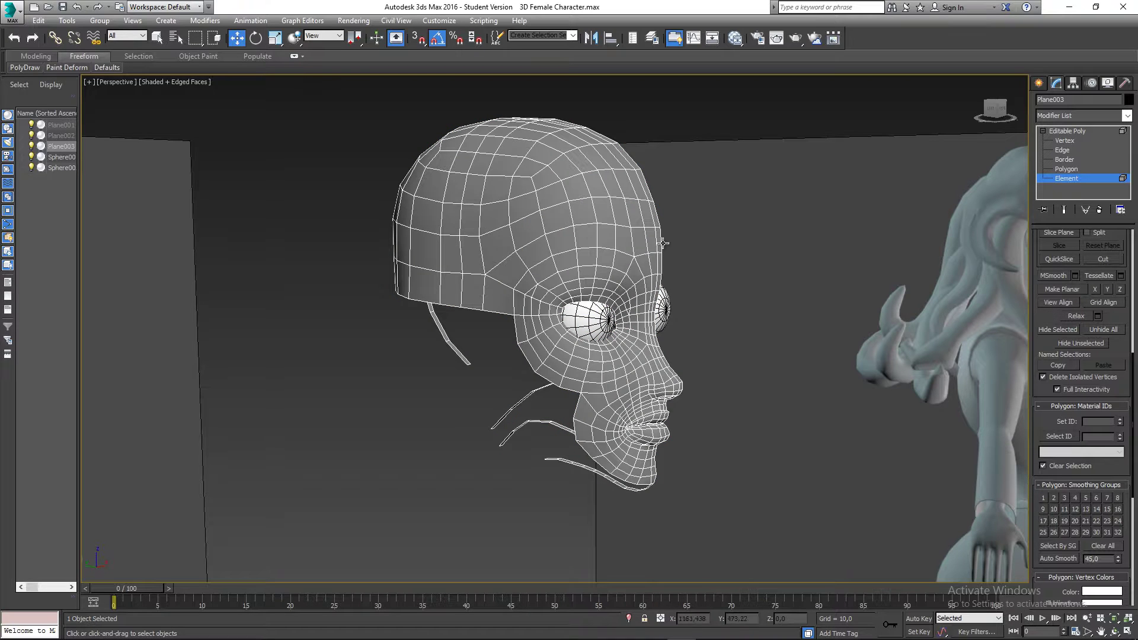
middle_drag(555, 222, 533, 227)
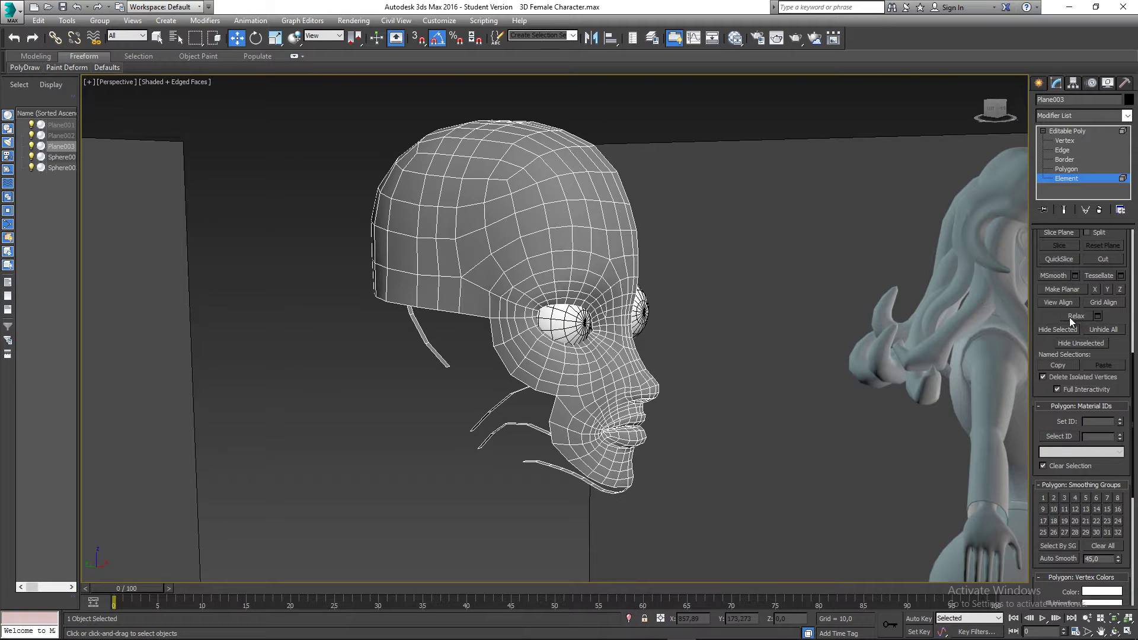
click(486, 210)
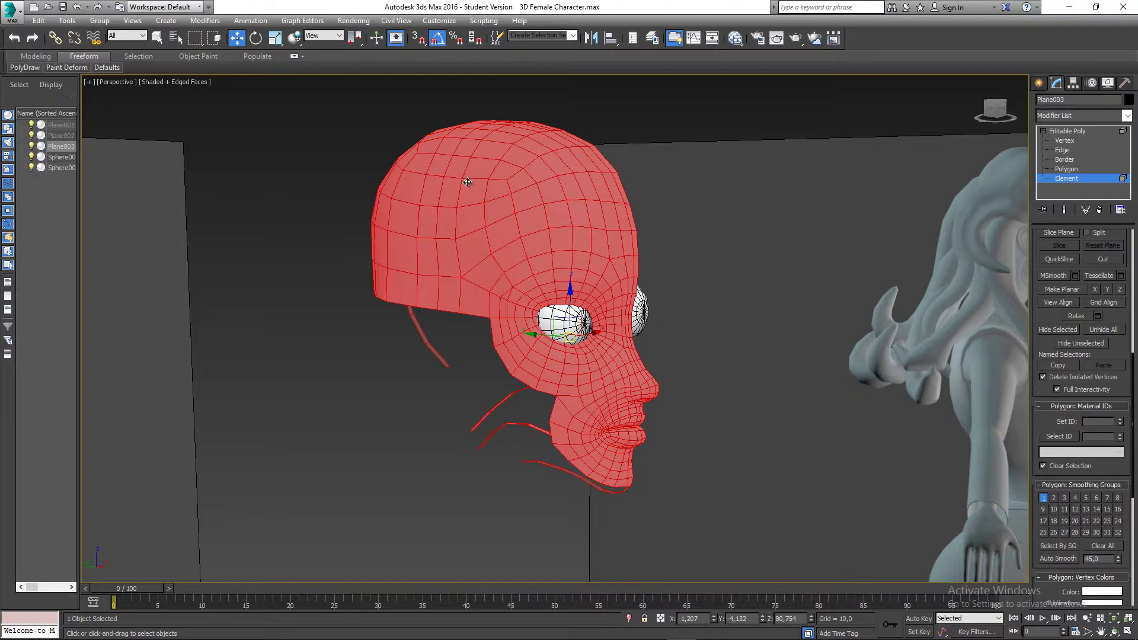
Step: Relax the block of polygons on the upper back of the head
alt+middle_drag(467, 182, 386, 183)
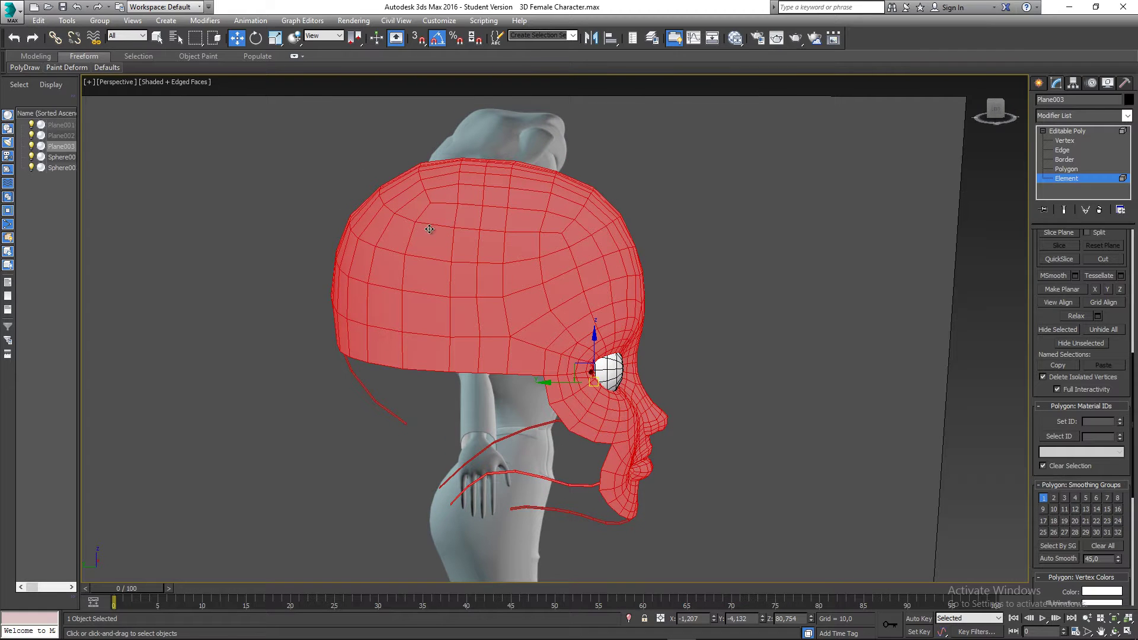
scroll(1116, 355, up, 5)
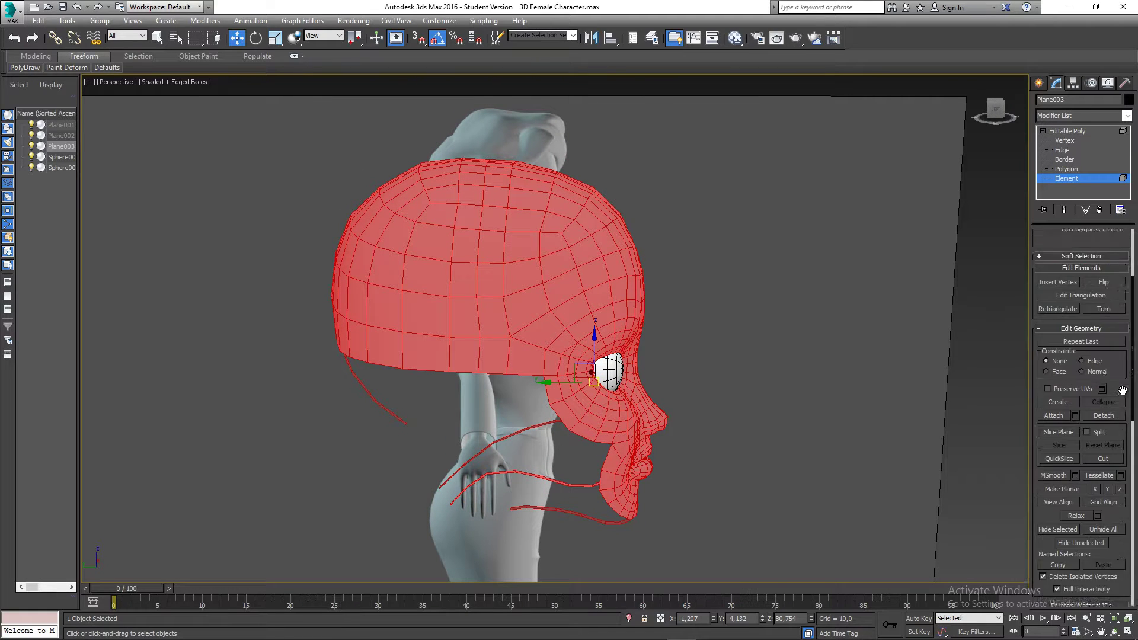
click(1094, 250)
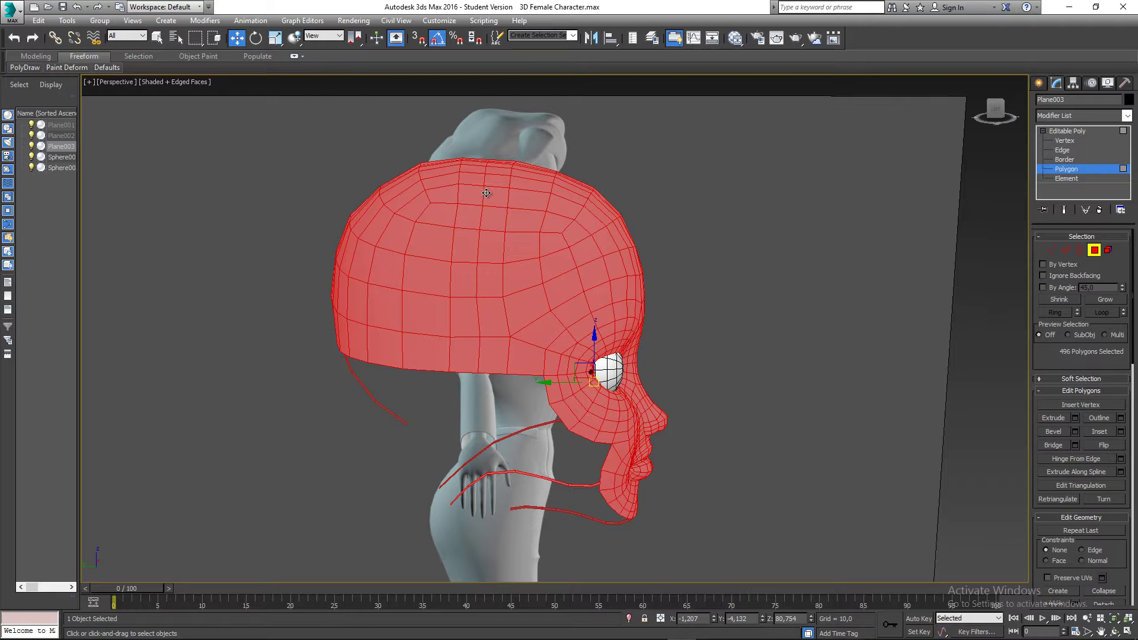
click(324, 166)
drag(395, 210, 439, 236)
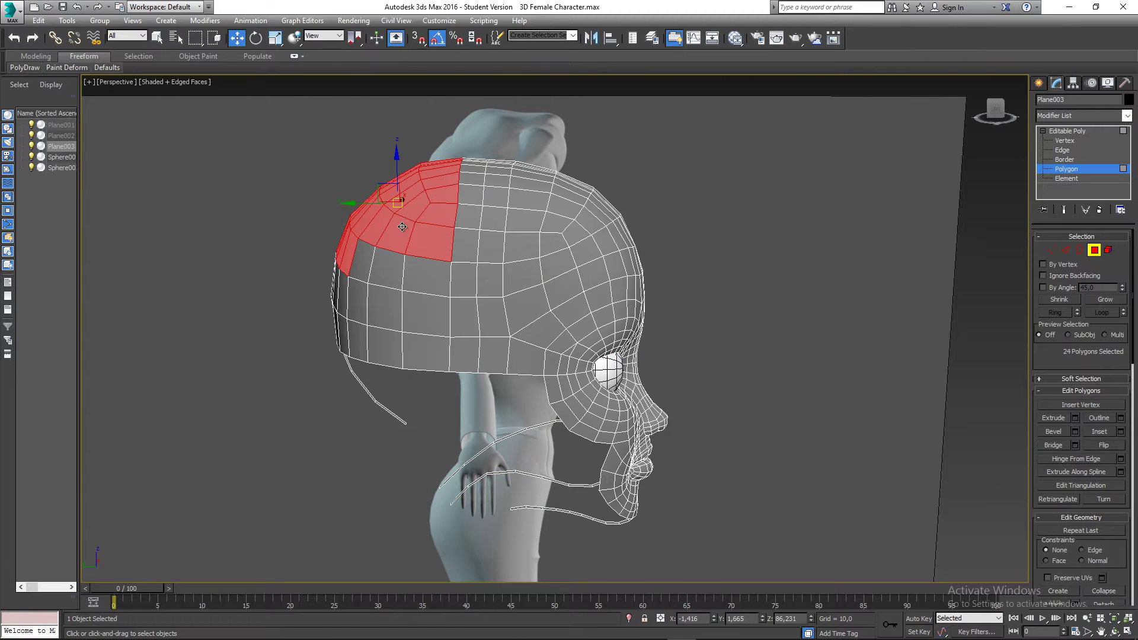
alt+middle_drag(438, 236, 362, 233)
alt+drag(335, 265, 356, 281)
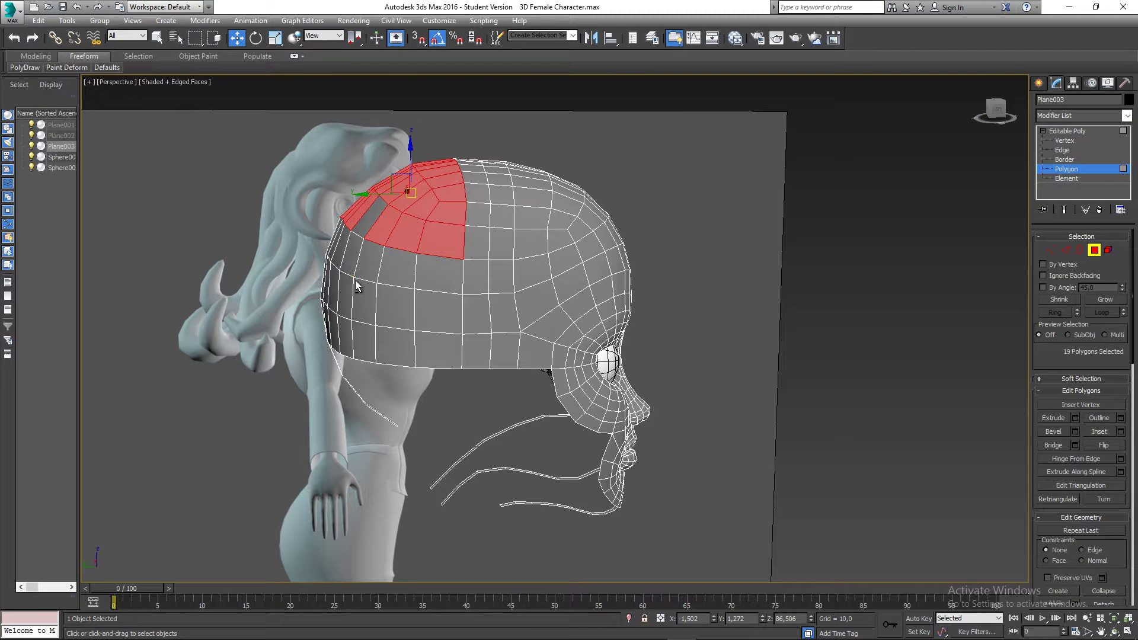
ctrl+click(368, 220)
alt+middle_drag(368, 220, 399, 231)
scroll(1065, 363, down, 4)
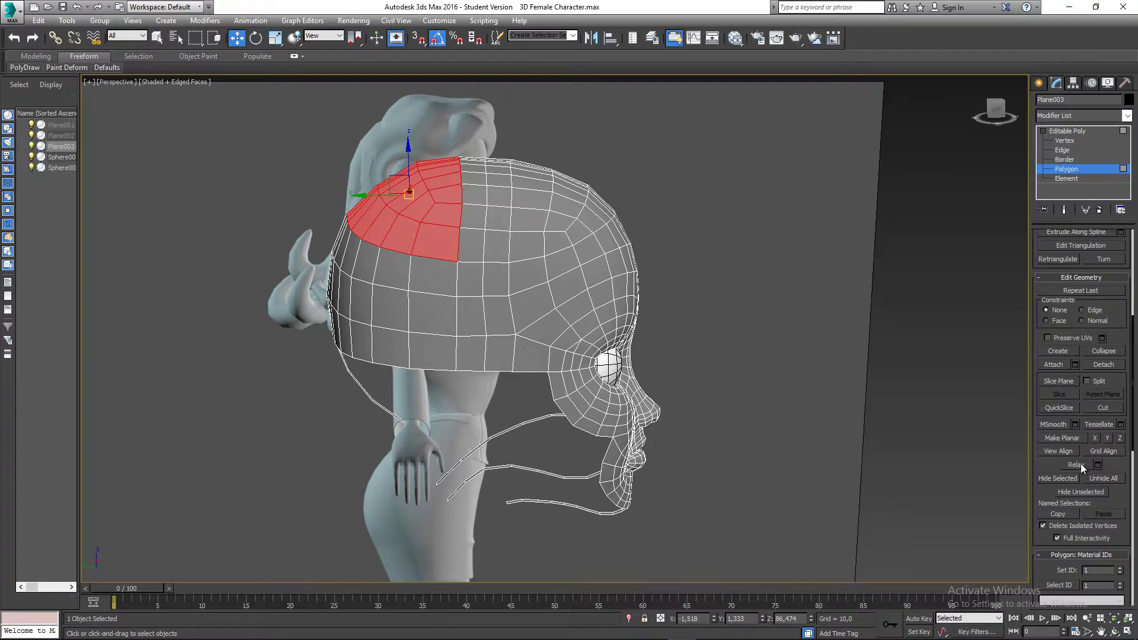
click(1080, 465)
alt+middle_drag(566, 252, 435, 243)
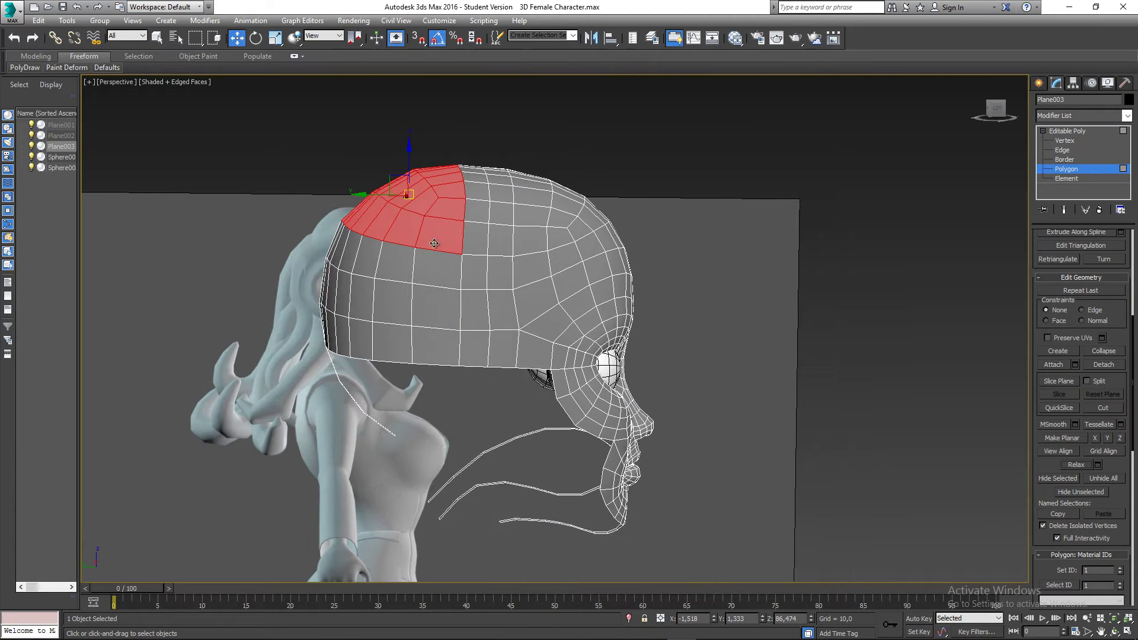
click(551, 176)
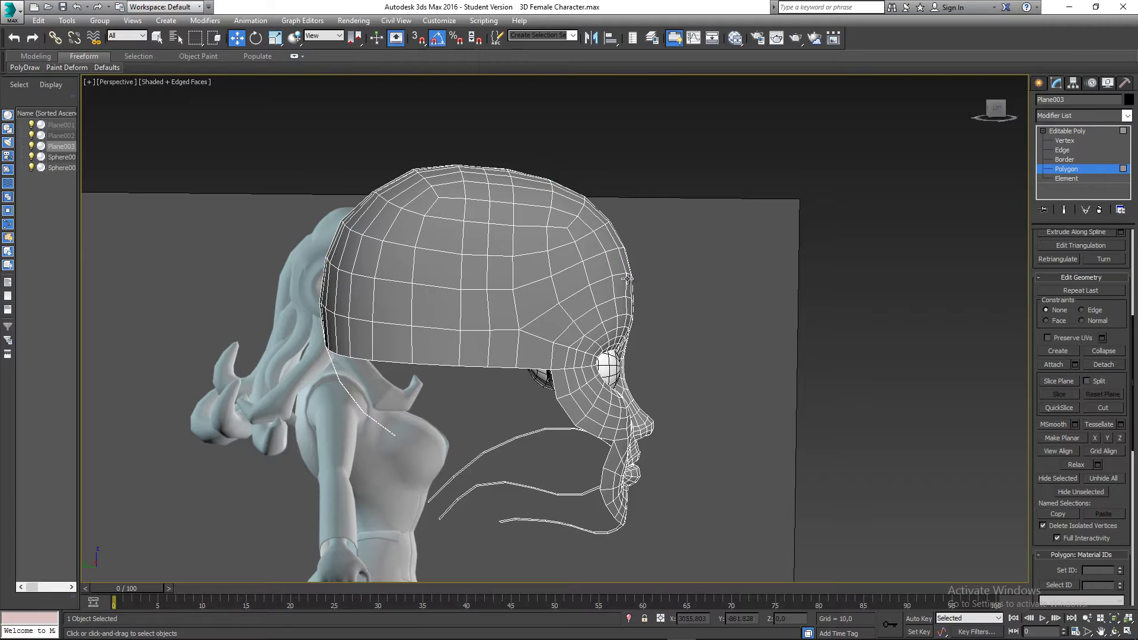
Step: Switch to the Left view and select the border edge just above the front of the ear
alt+middle_drag(630, 279, 642, 224)
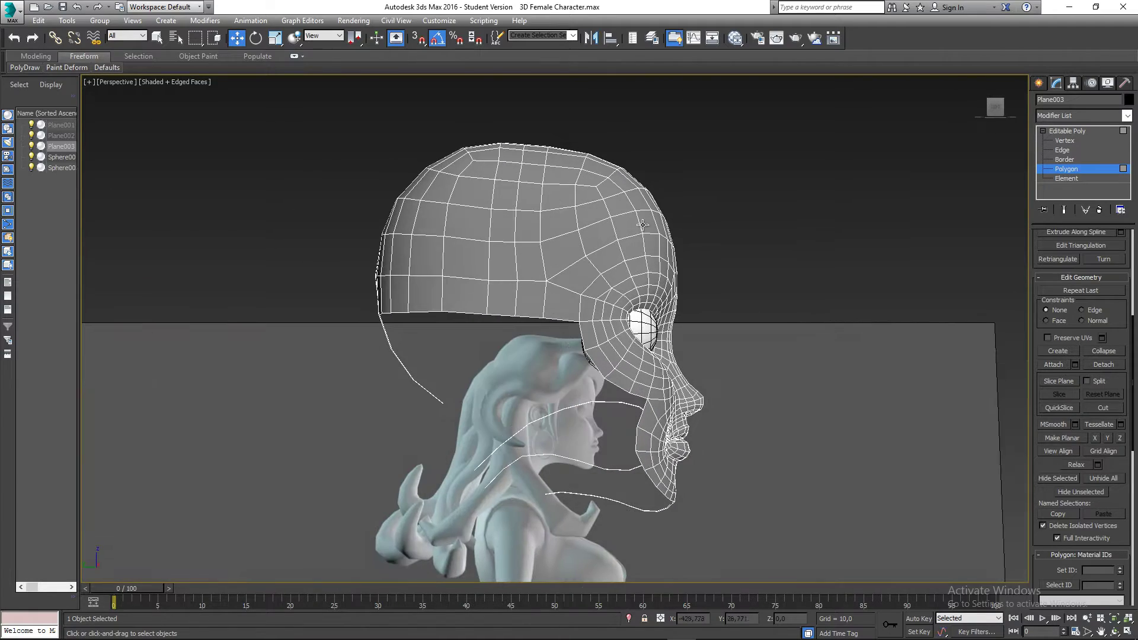
middle_drag(537, 325, 500, 307)
key(l)
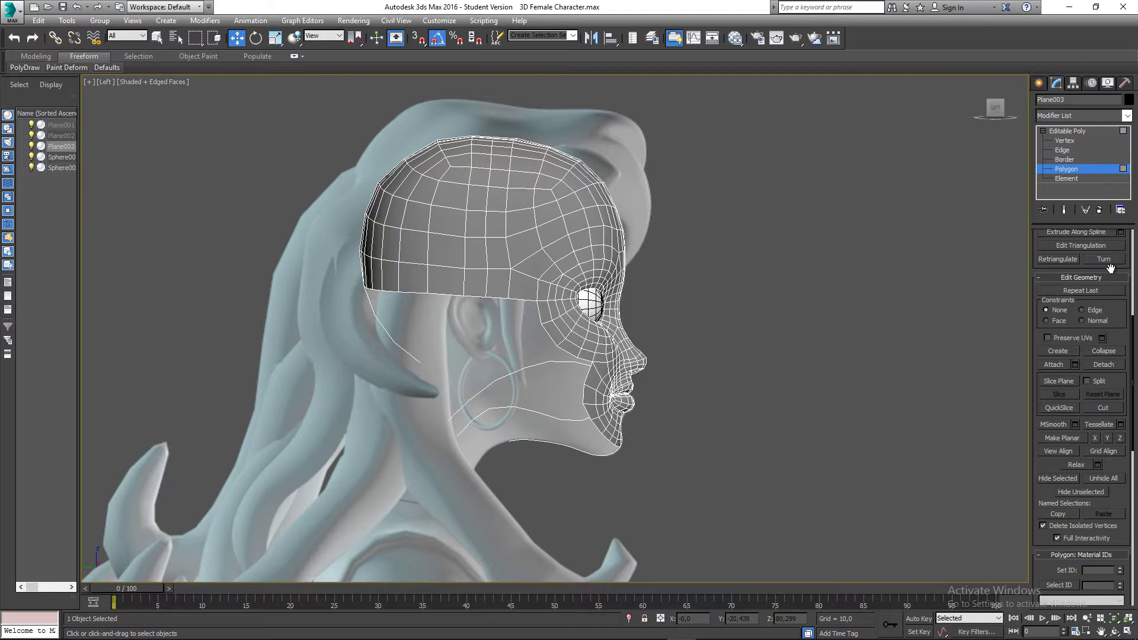
scroll(1110, 268, up, 6)
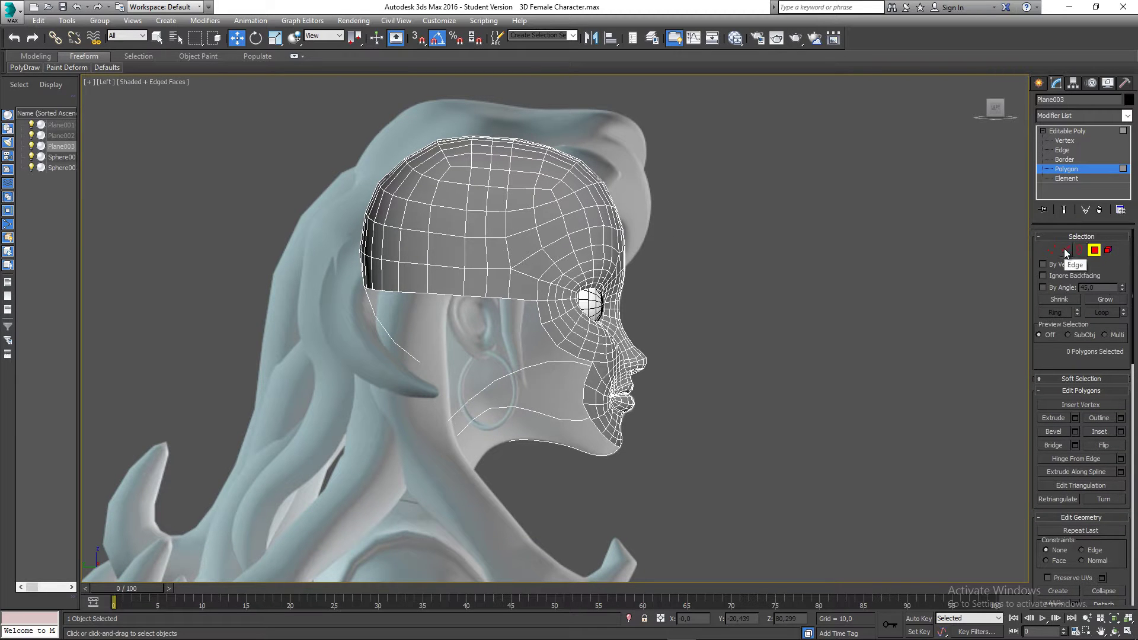
scroll(497, 301, up, 2)
click(496, 301)
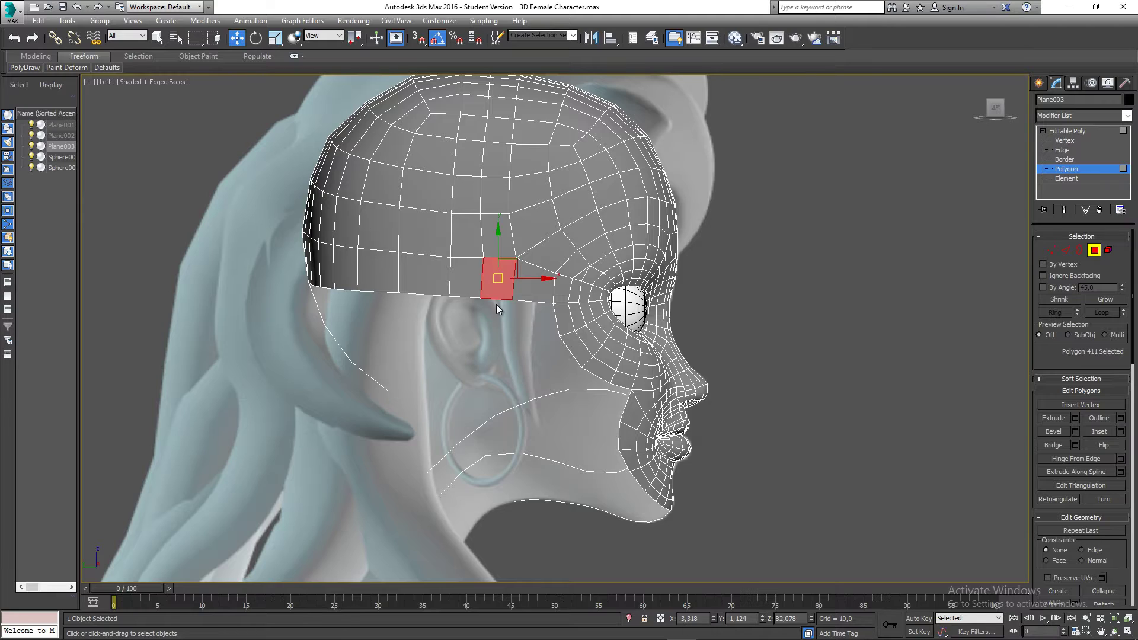
scroll(504, 301, up, 2)
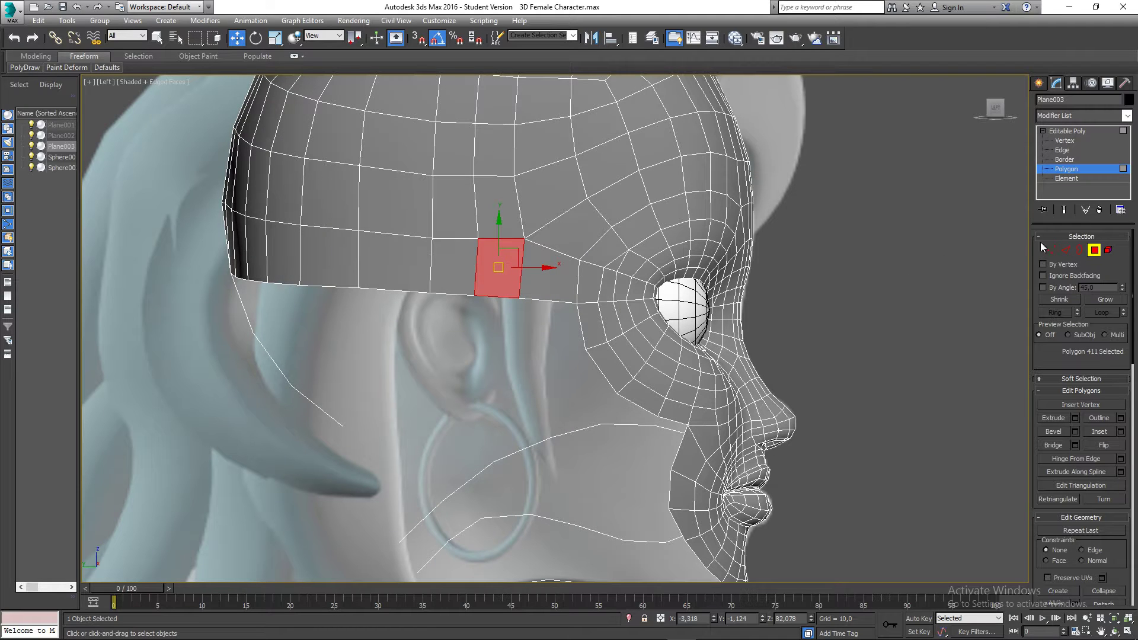
click(1065, 249)
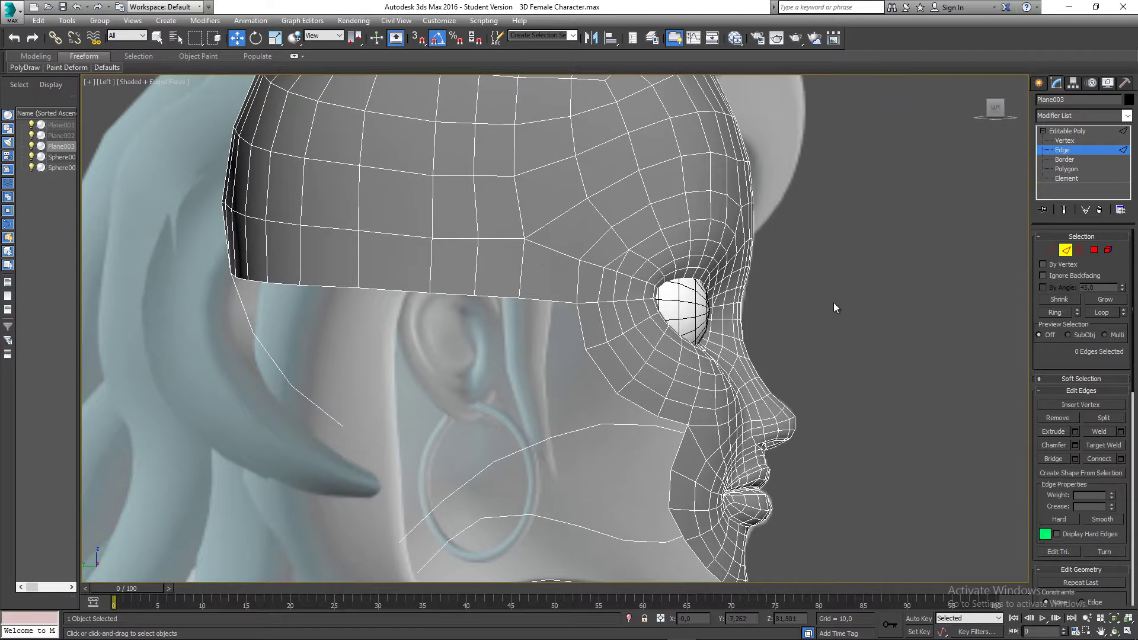
click(499, 298)
middle_drag(520, 322, 524, 304)
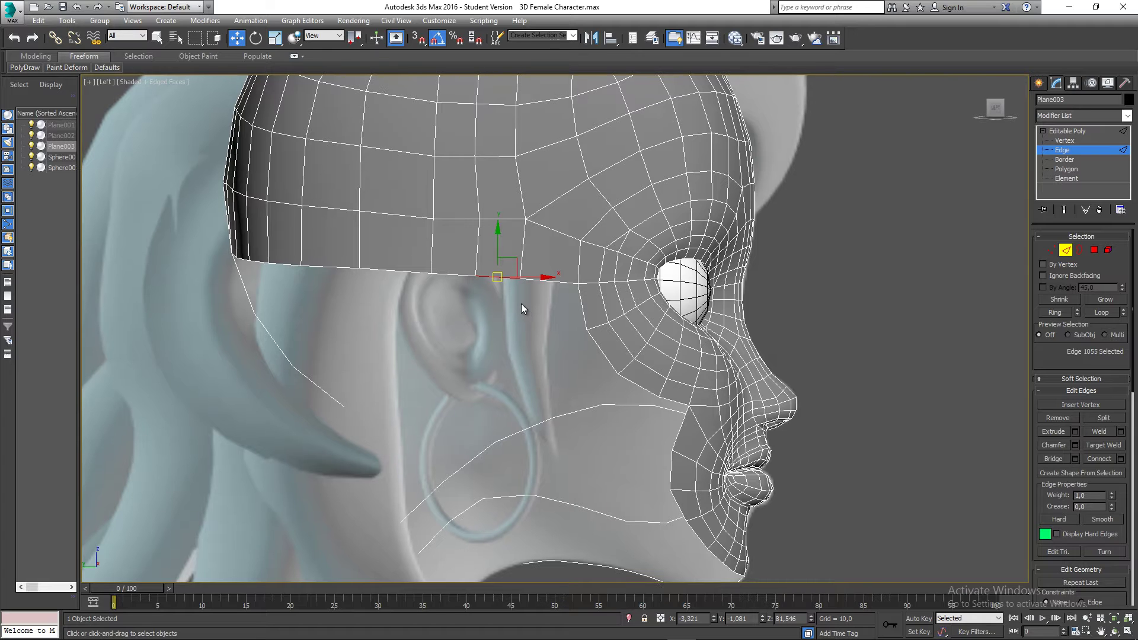
middle_drag(508, 326, 484, 282)
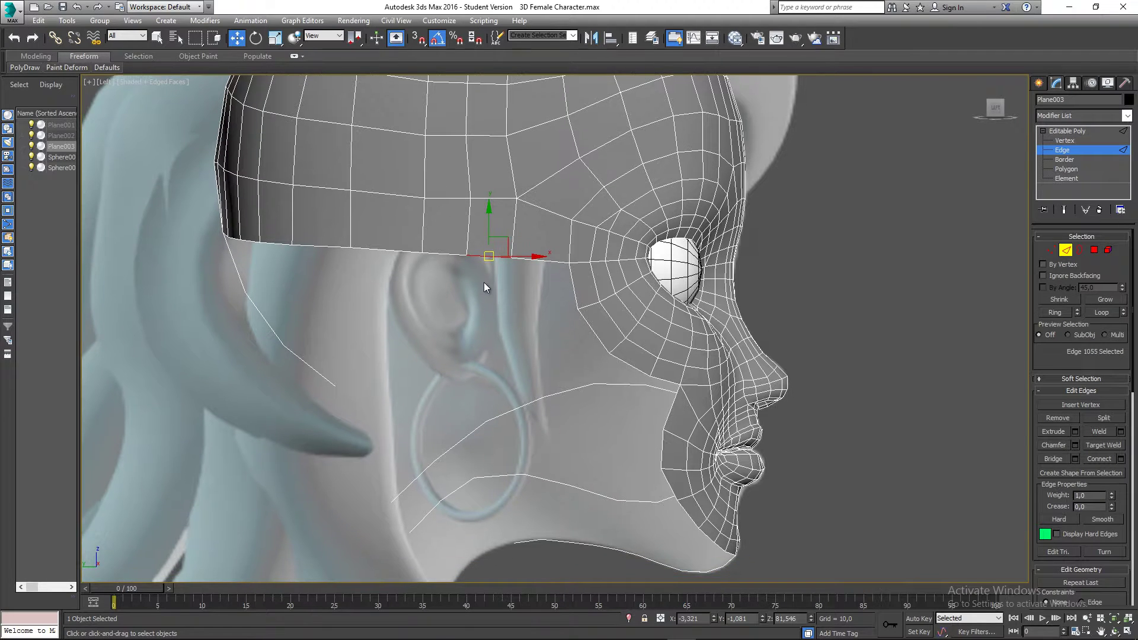
Step: Shift the vertices around the border edge above the ear slightly toward the face, and save the scene
key(1)
click(474, 268)
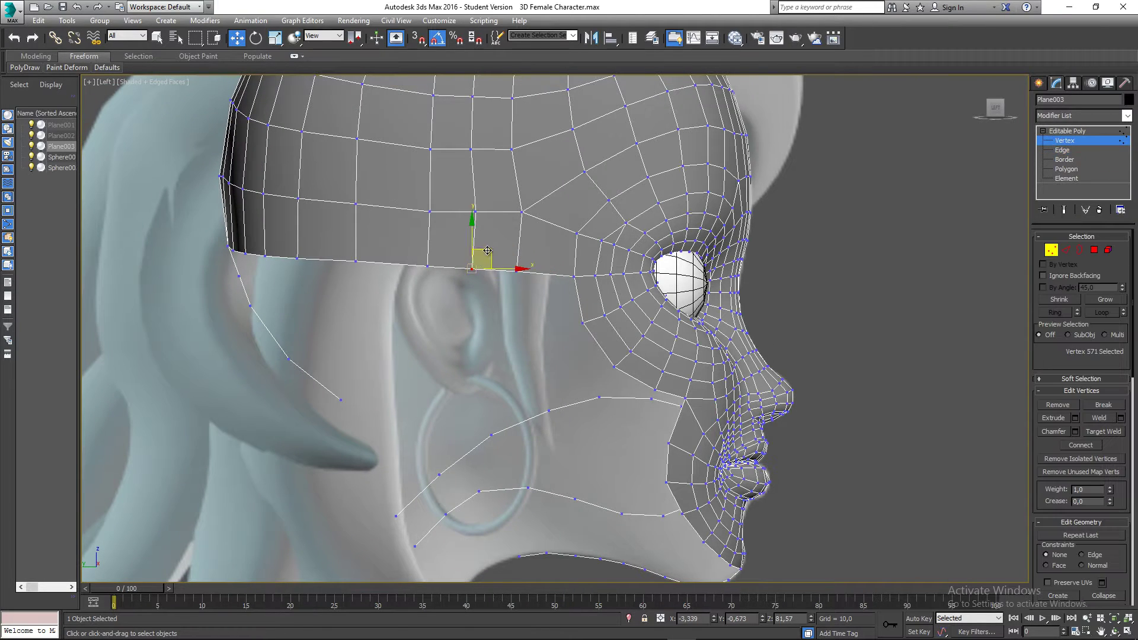
click(479, 212)
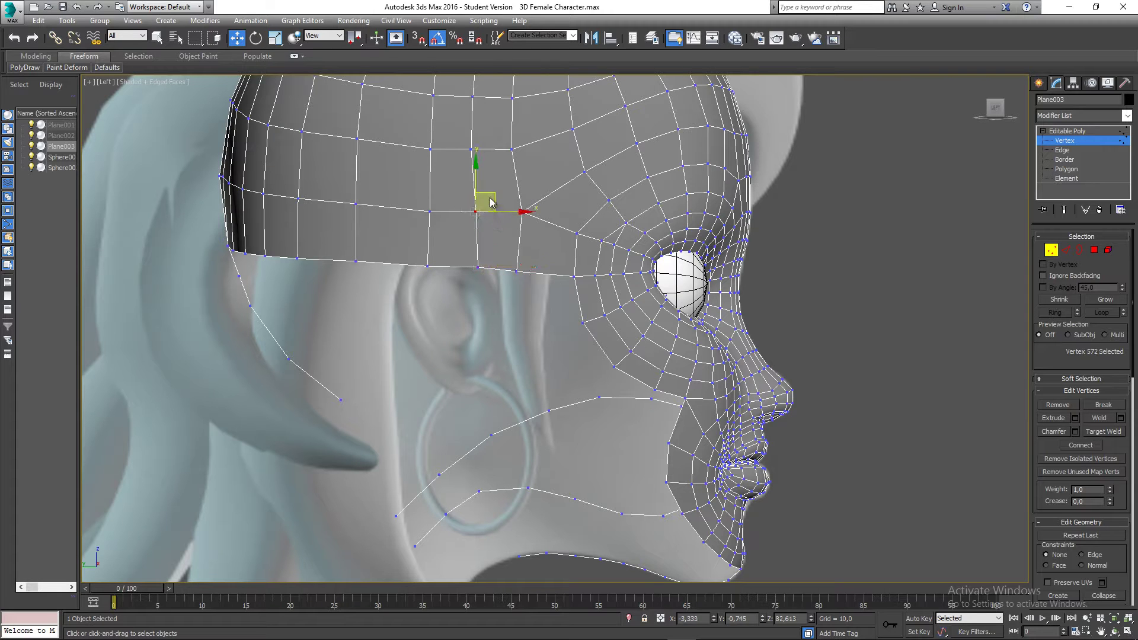
click(519, 271)
drag(534, 256, 538, 256)
scroll(492, 287, up, 3)
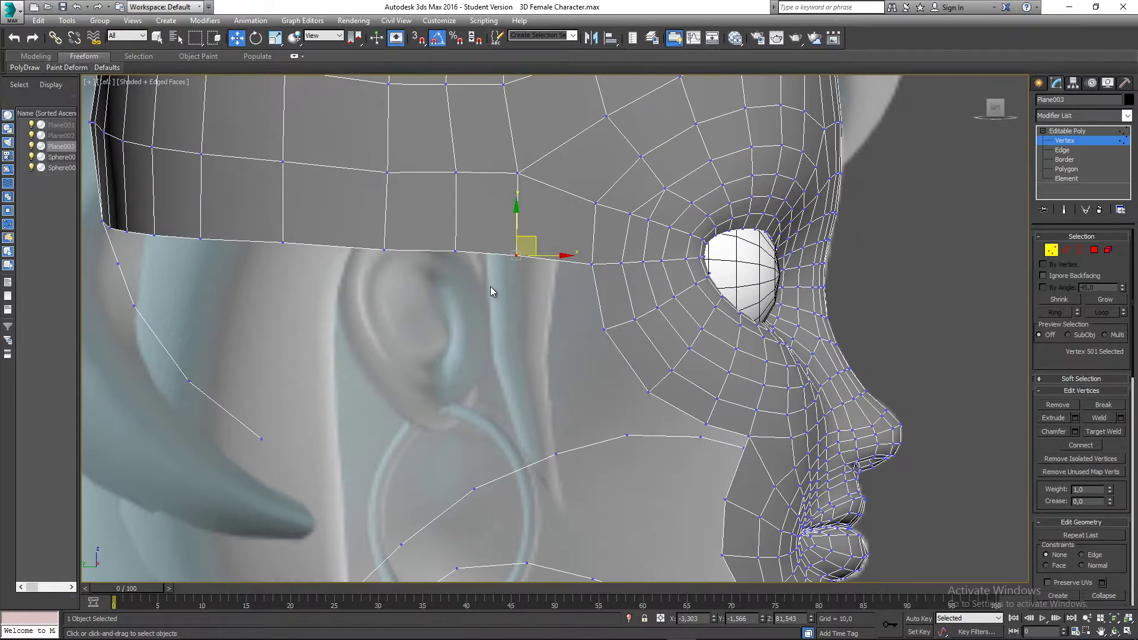
key(ctrl+s)
Step: Extend the border edge above the ear downward into a strip of five polygons, slanting forward to the jawline
middle_drag(499, 293, 489, 296)
key(2)
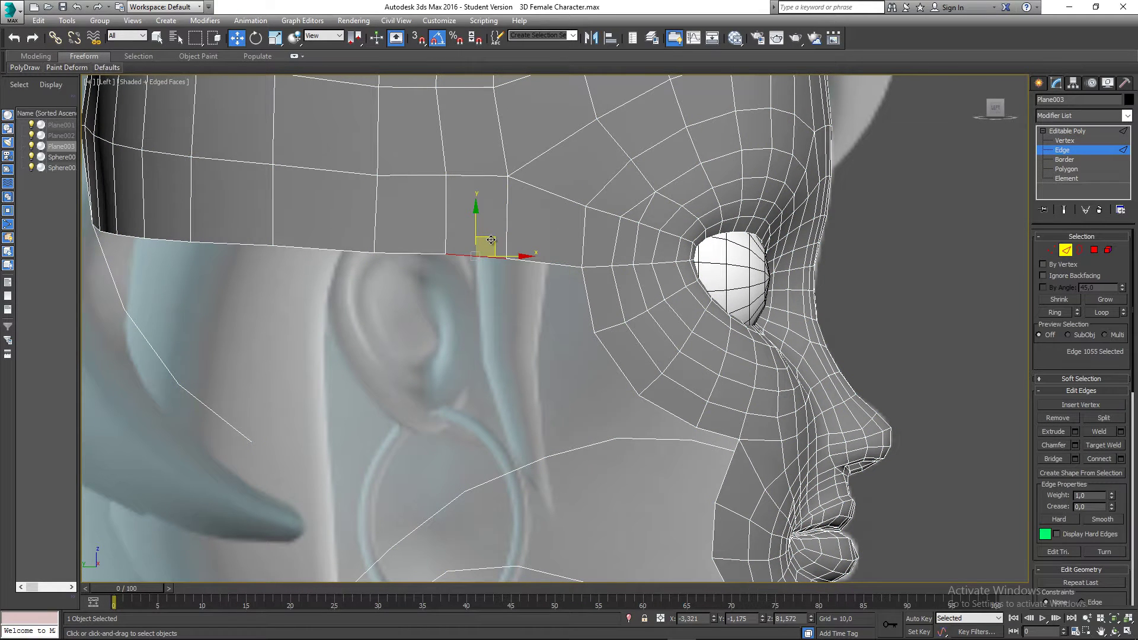
shift+drag(491, 240, 509, 415)
middle_drag(508, 415, 508, 320)
shift+drag(509, 320, 532, 464)
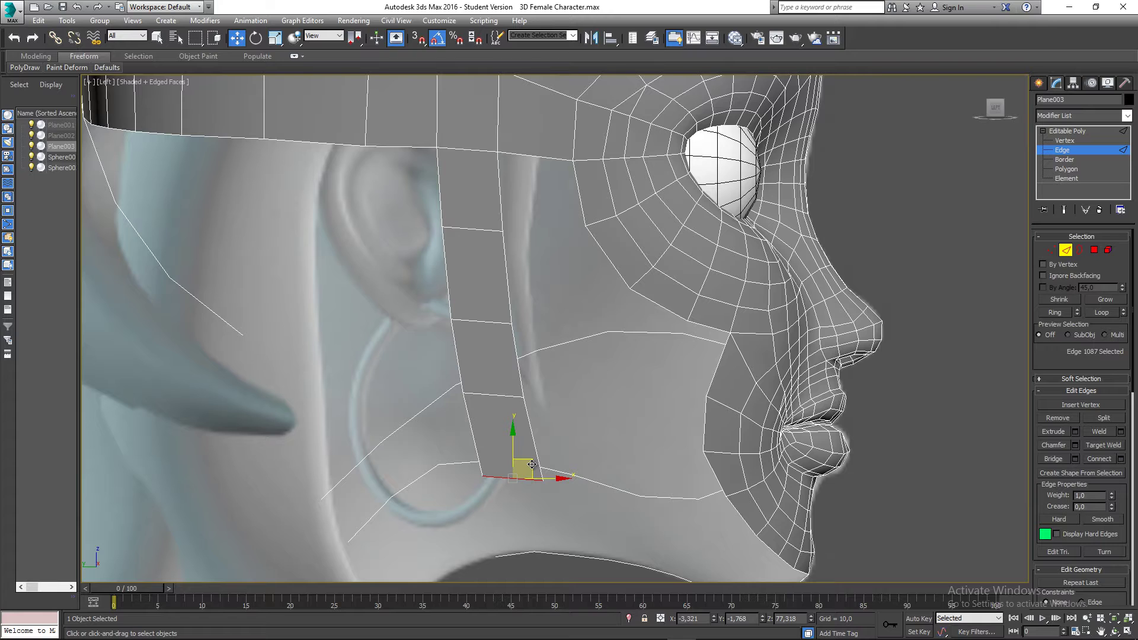
shift+drag(533, 461, 551, 530)
scroll(574, 428, down, 2)
middle_drag(532, 371, 467, 311)
scroll(474, 284, down, 2)
scroll(464, 295, up, 2)
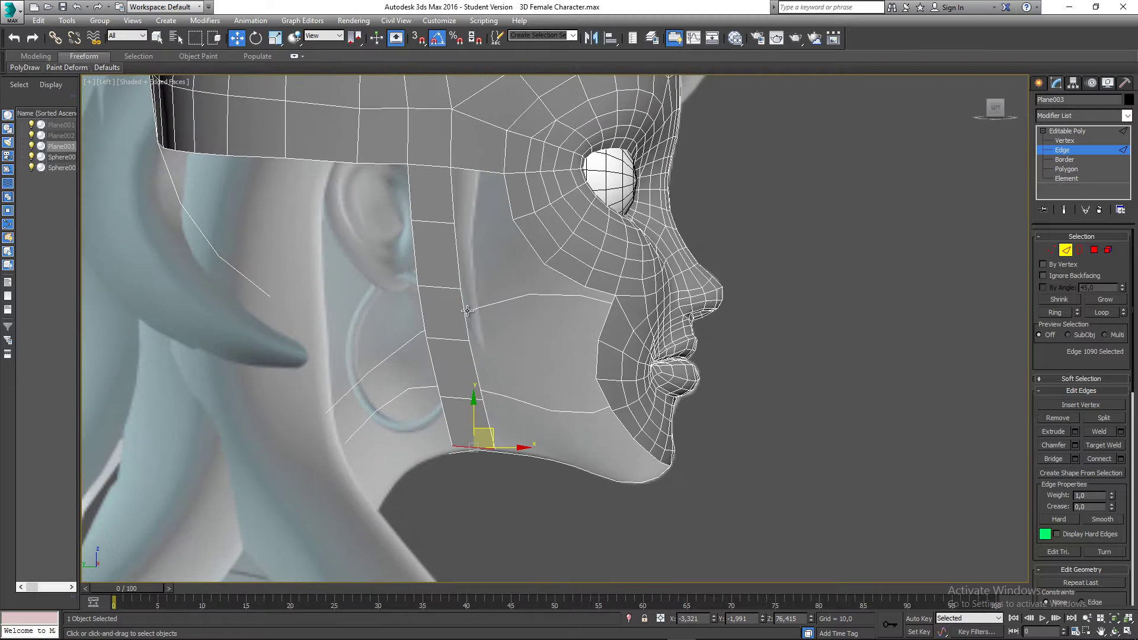
Step: In the Front view, move the strip's lowest edge inward beneath the jaw to about X -1.2
key(f)
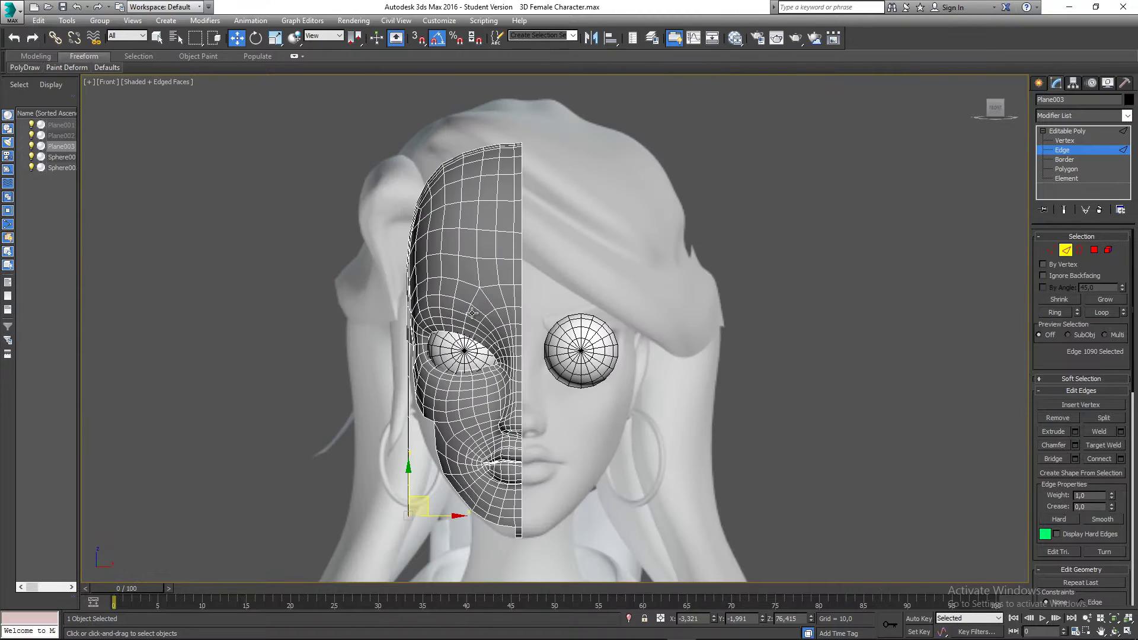
scroll(460, 379, up, 6)
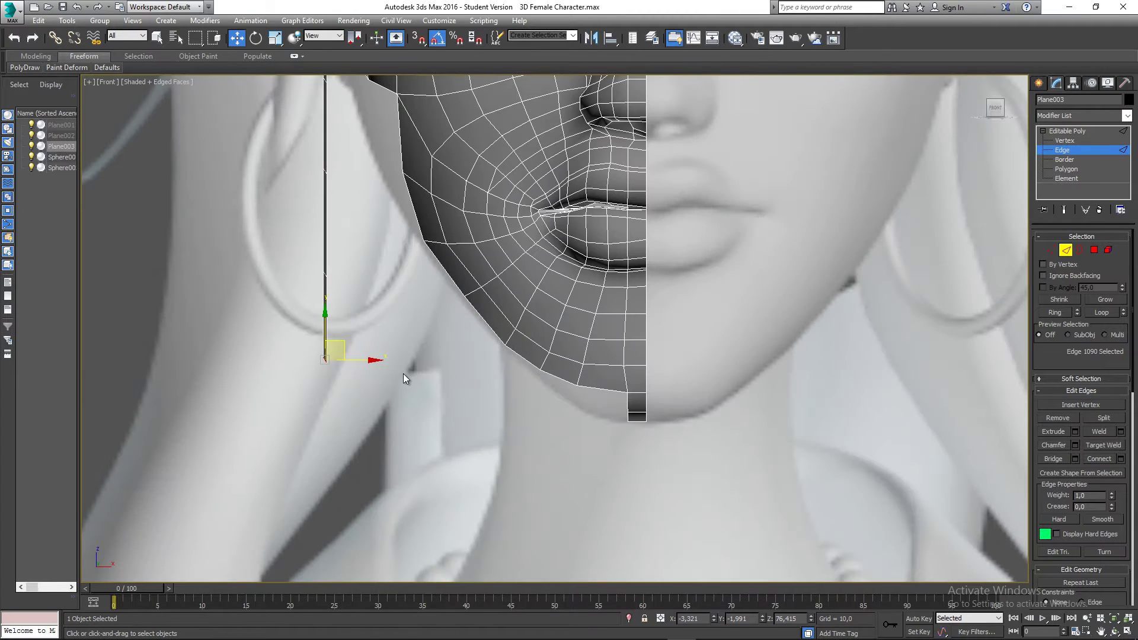
drag(368, 359, 566, 354)
scroll(330, 288, up, 4)
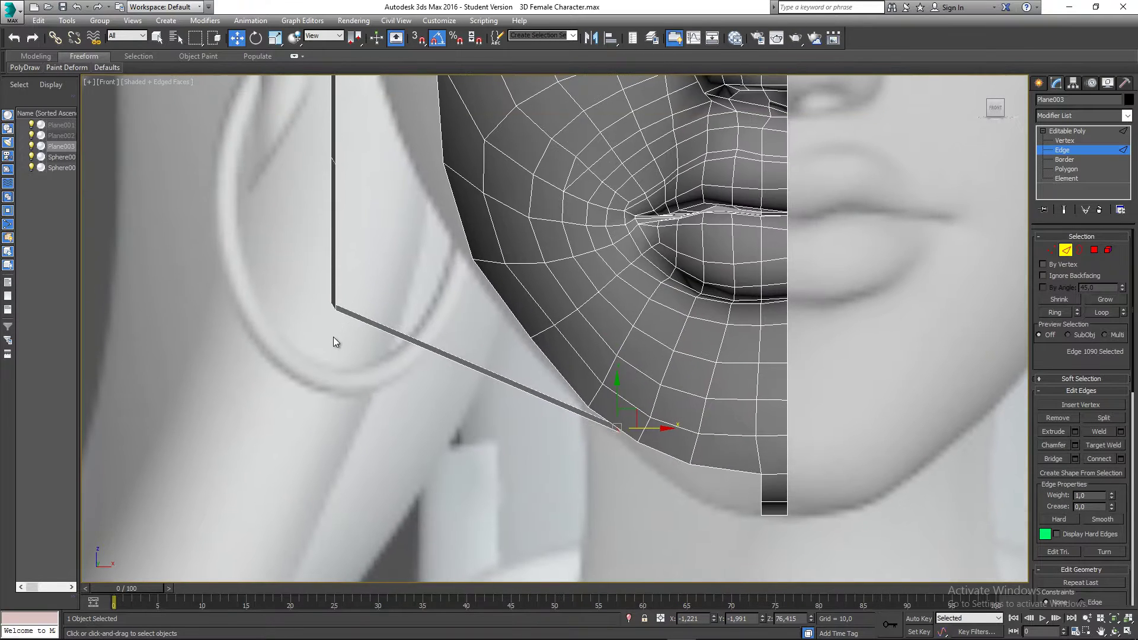
Step: In the Front view, move the side strip's two lowest vertex pairs inward to the jaw contour, with the bottom pair at about X -1.28
key(1)
mouse_move(300, 282)
mouse_down()
mouse_move(358, 326)
mouse_move(533, 303)
mouse_move(515, 321)
mouse_move(531, 302)
mouse_move(581, 412)
mouse_move(570, 414)
mouse_move(602, 399)
mouse_up()
scroll(562, 390, down, 2)
key(F3)
scroll(600, 386, up, 3)
key(F3)
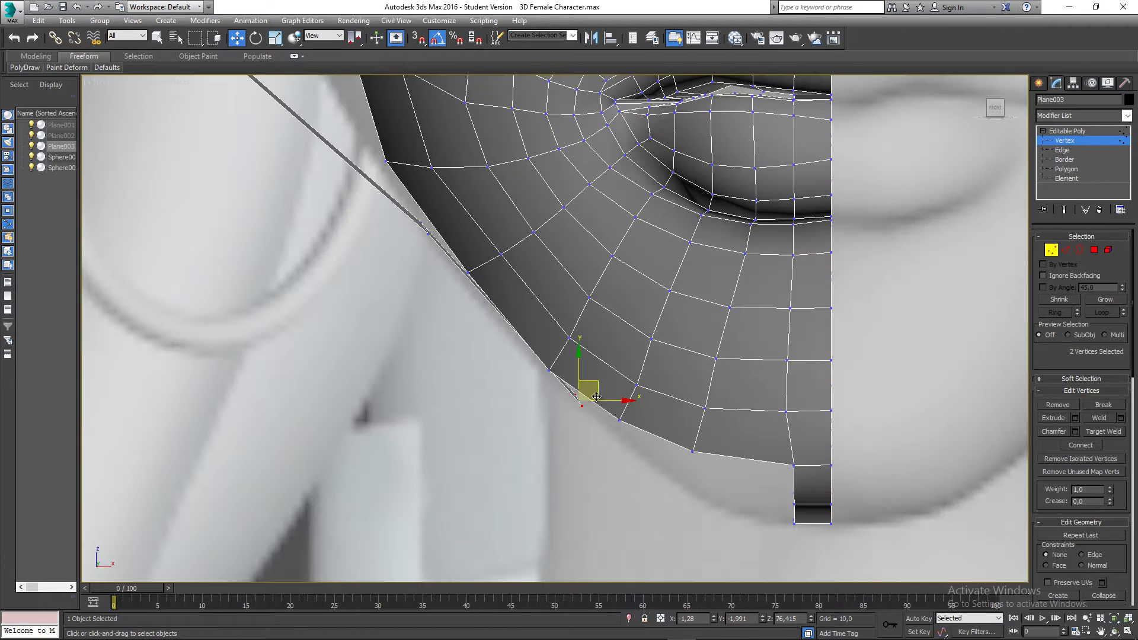
key(F3)
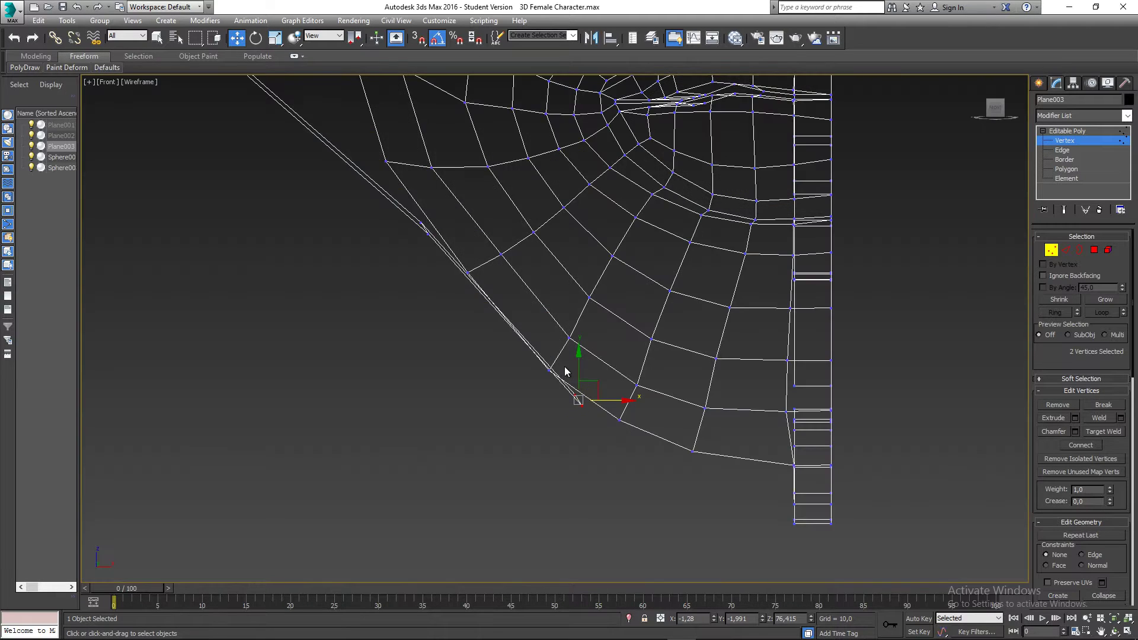
scroll(550, 366, up, 4)
scroll(519, 369, down, 5)
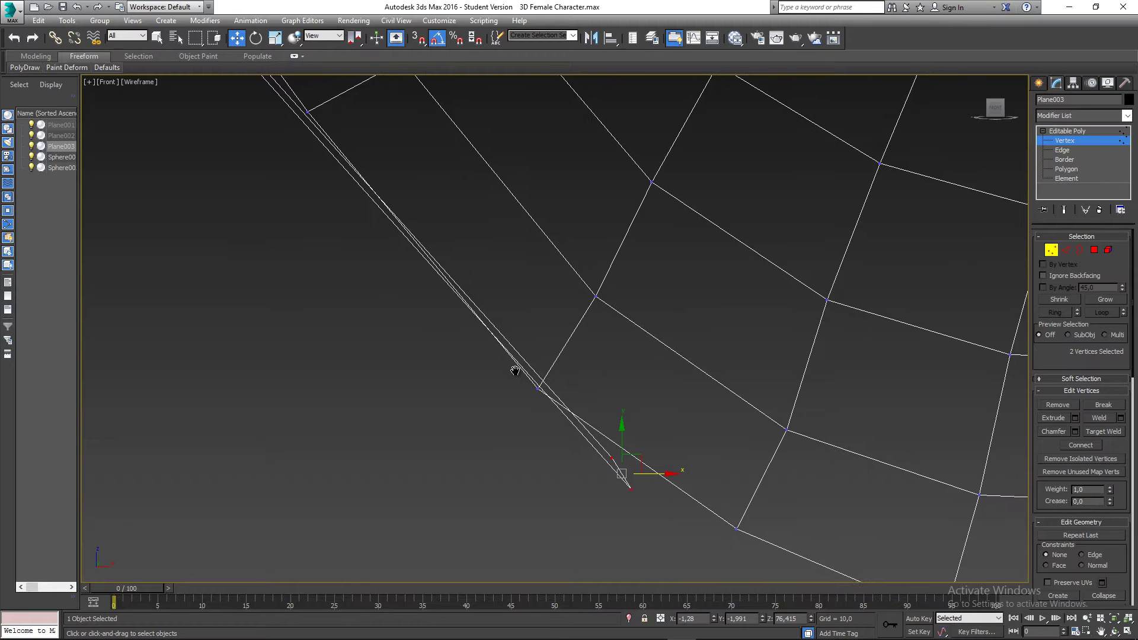
key(F3)
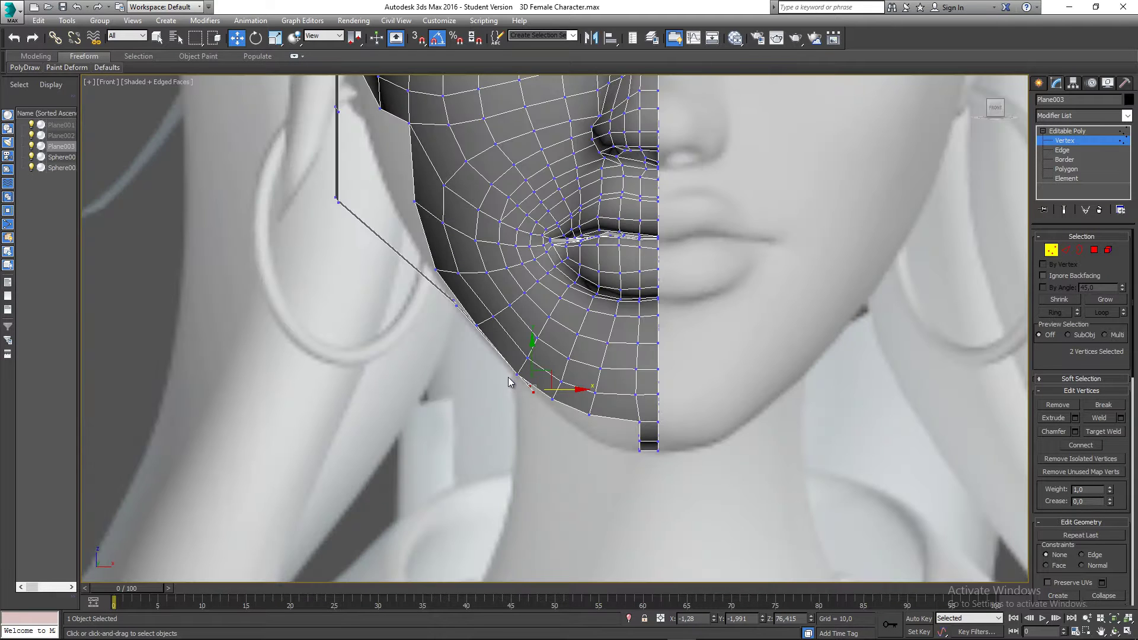
Step: Select the strip's second-lowest vertex pair in the Left view and check its placement against the jaw from the front and in an orbited view
key(l)
scroll(467, 417, up, 3)
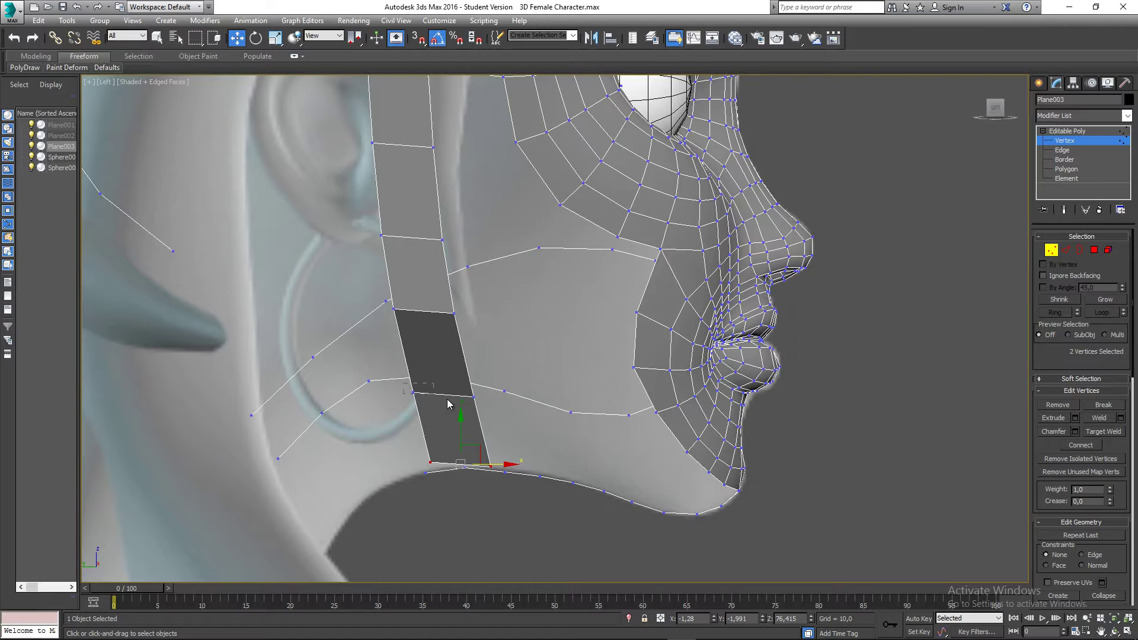
drag(484, 405, 481, 404)
middle_drag(464, 411, 489, 406)
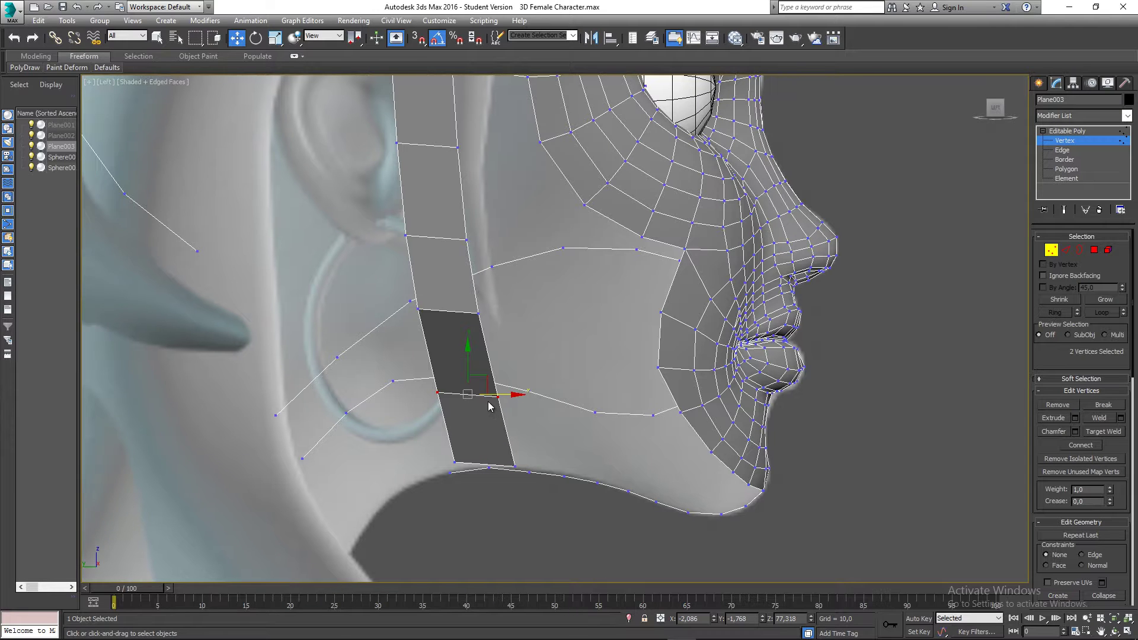
key(f)
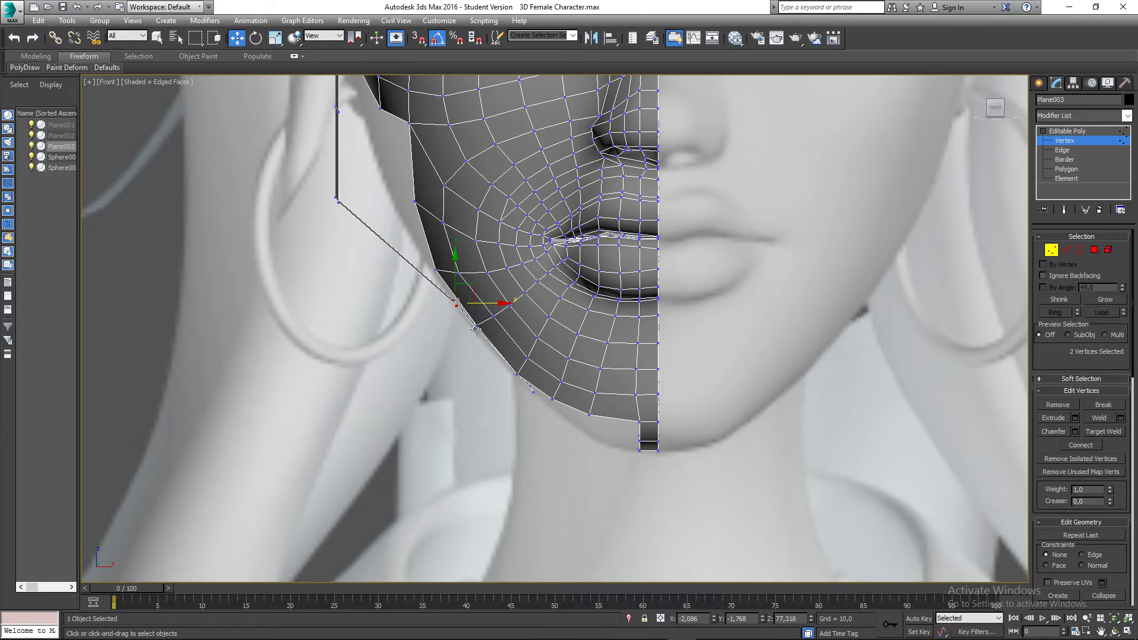
alt+middle_drag(500, 368, 508, 374)
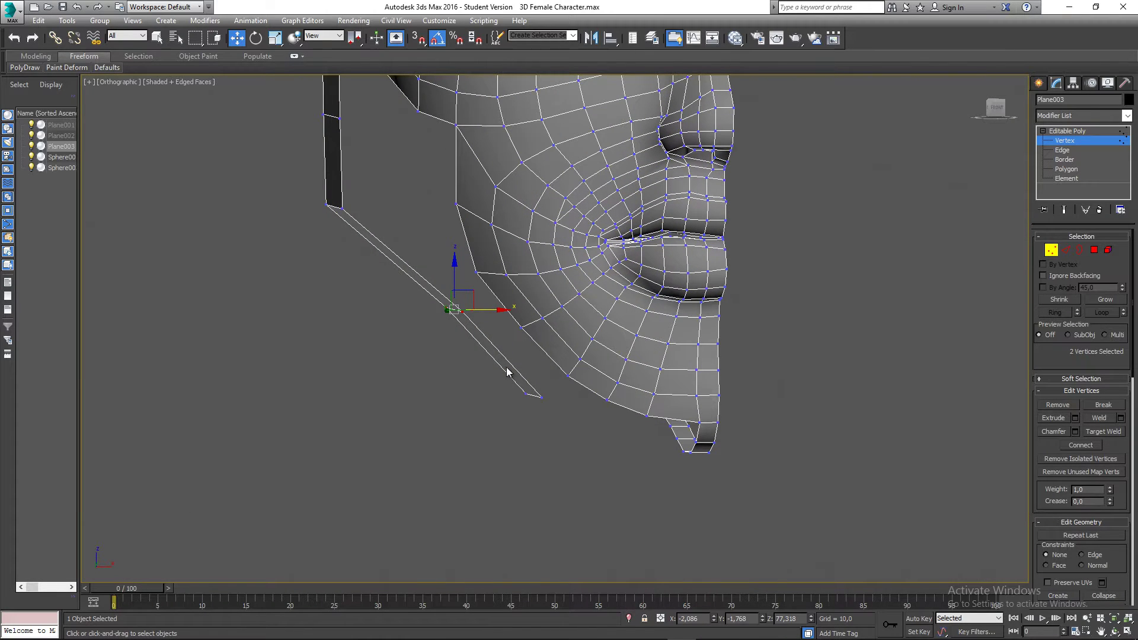
key(f)
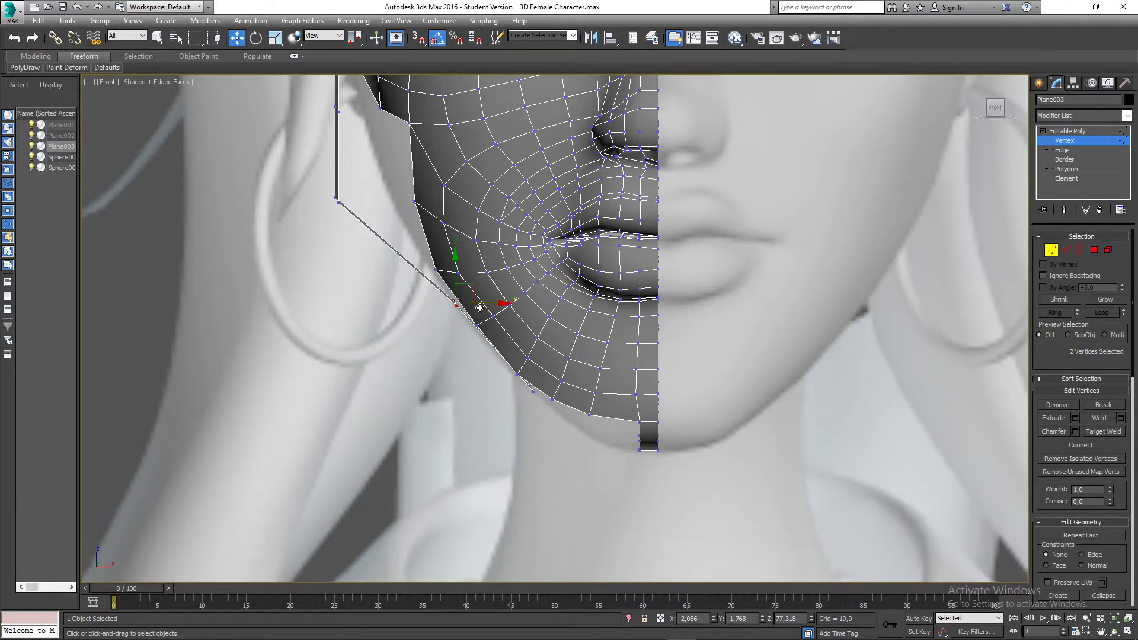
Step: Move the strip's next two vertex pairs up the cheek inward to the face outline, at about X -2.75 and X -3.26
middle_drag(318, 222, 318, 243)
click(338, 221)
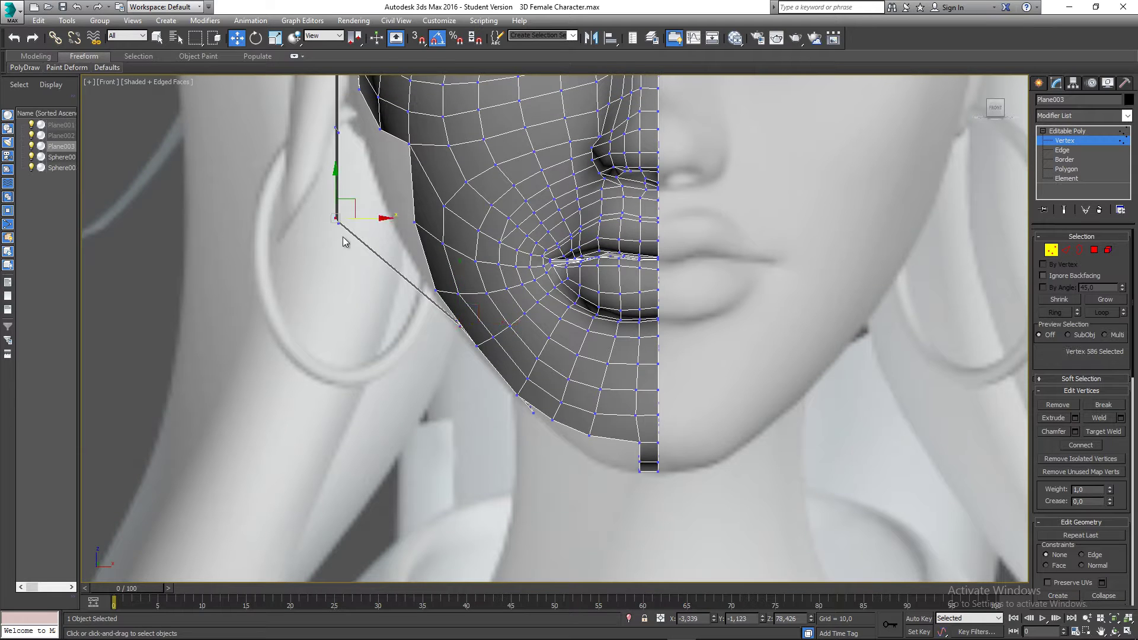
drag(293, 199, 422, 216)
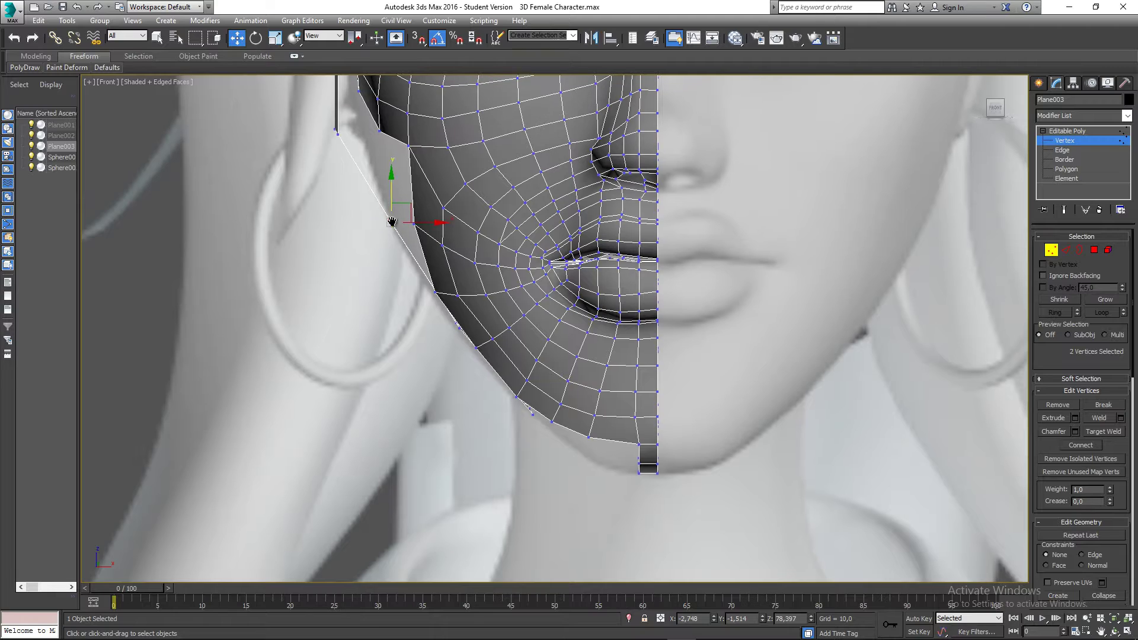
middle_drag(421, 216, 437, 300)
drag(338, 198, 407, 215)
middle_drag(333, 109, 353, 208)
drag(377, 212, 397, 200)
middle_drag(420, 367, 373, 218)
Step: Fine-tune the two lowest vertex pairs along the jaw contour, to about X -2.12 and X -1.35
key(F3)
scroll(444, 345, up, 2)
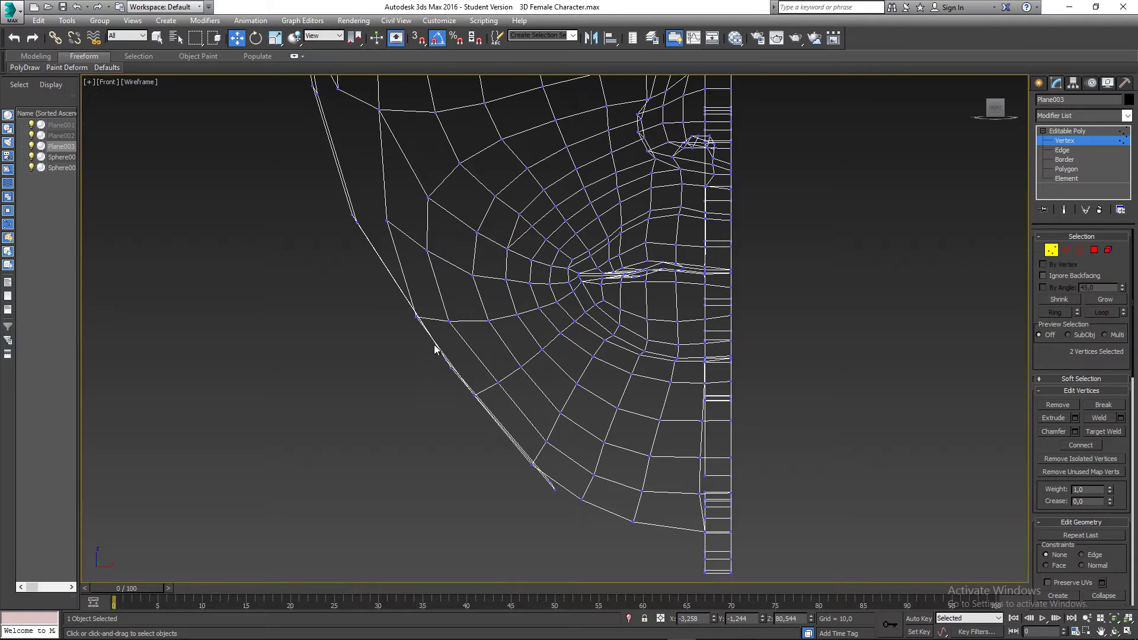
drag(461, 380, 467, 366)
key(F3)
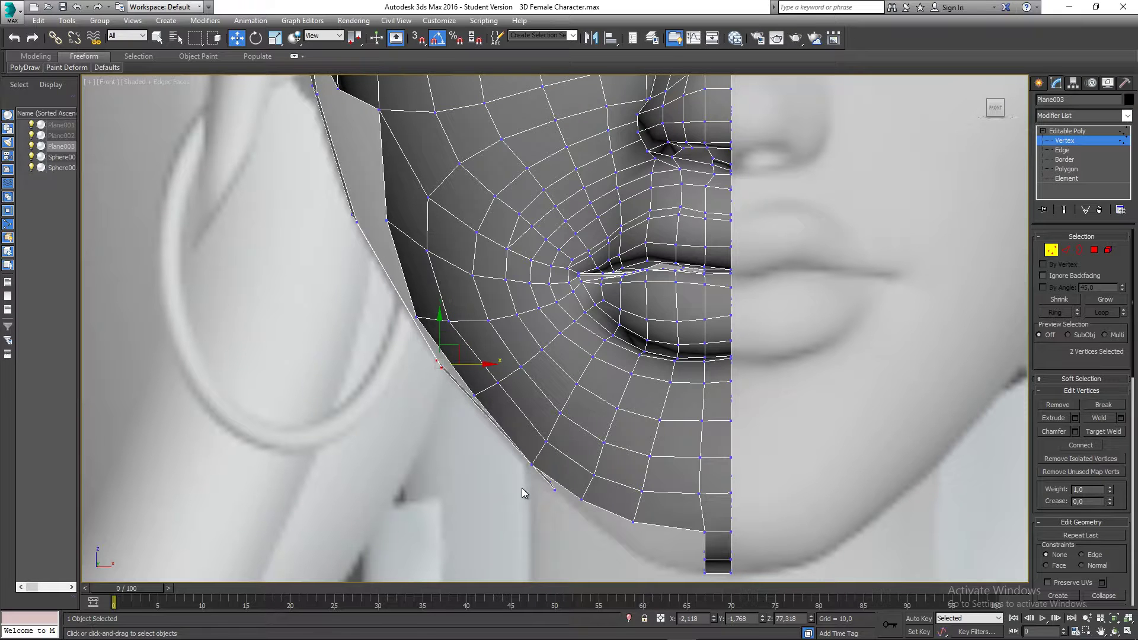
middle_drag(522, 489, 503, 442)
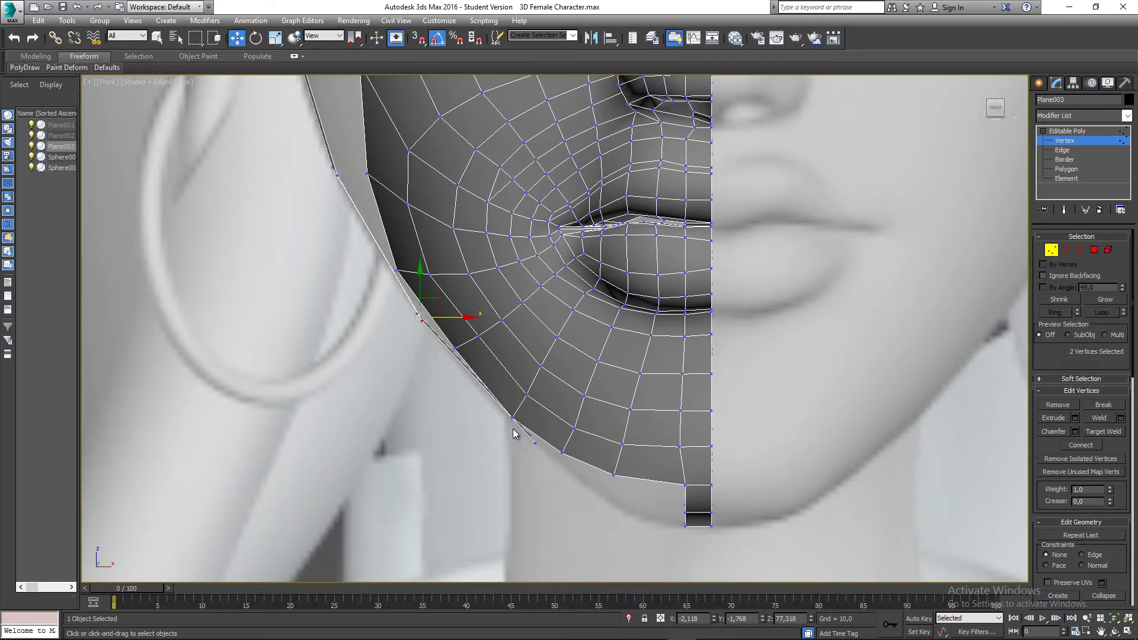
scroll(546, 452, up, 2)
drag(517, 420, 550, 438)
scroll(393, 384, down, 2)
Step: Select the front edge of the side strip's lowest polygon together with the outer edge of the centre strip under the chin
middle_drag(345, 308, 426, 538)
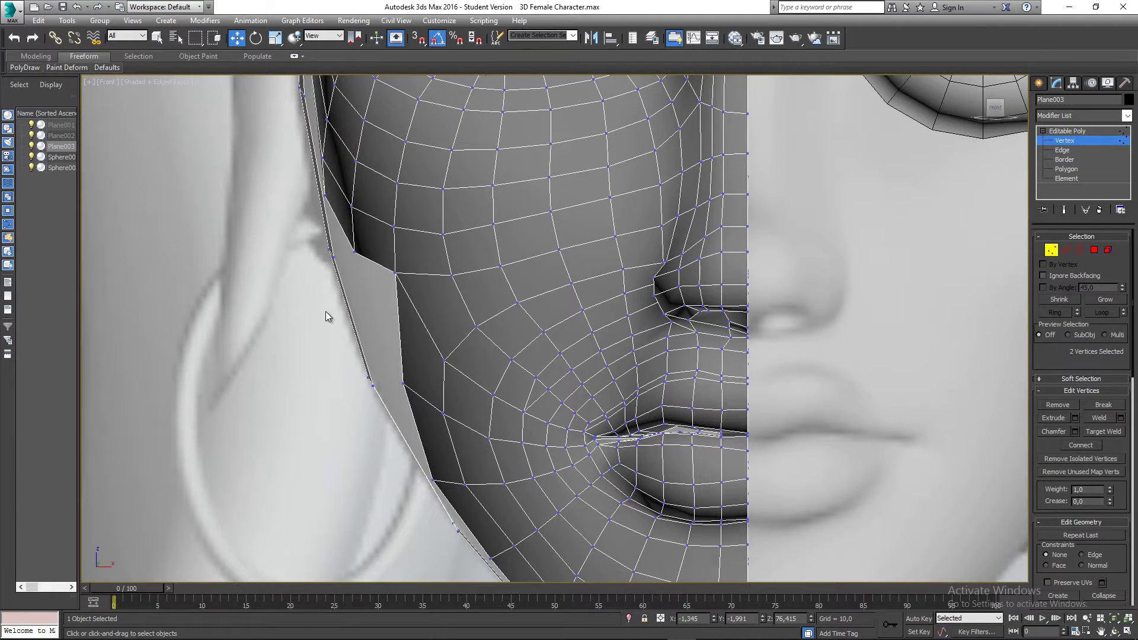
key(l)
scroll(465, 302, down, 4)
scroll(480, 368, up, 2)
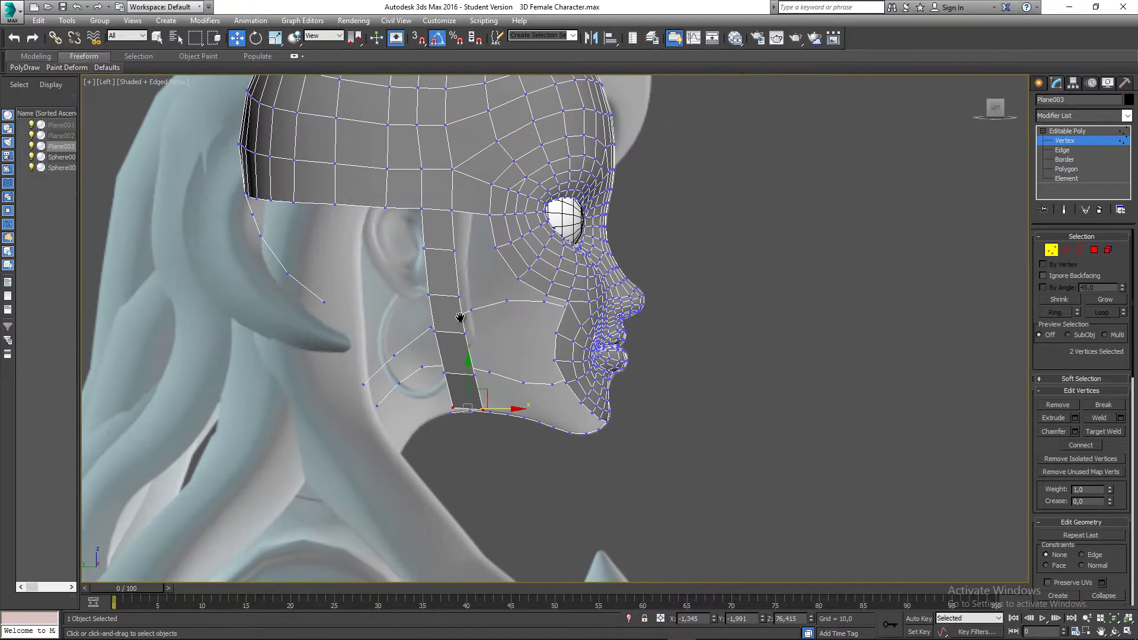
middle_drag(480, 369, 409, 279)
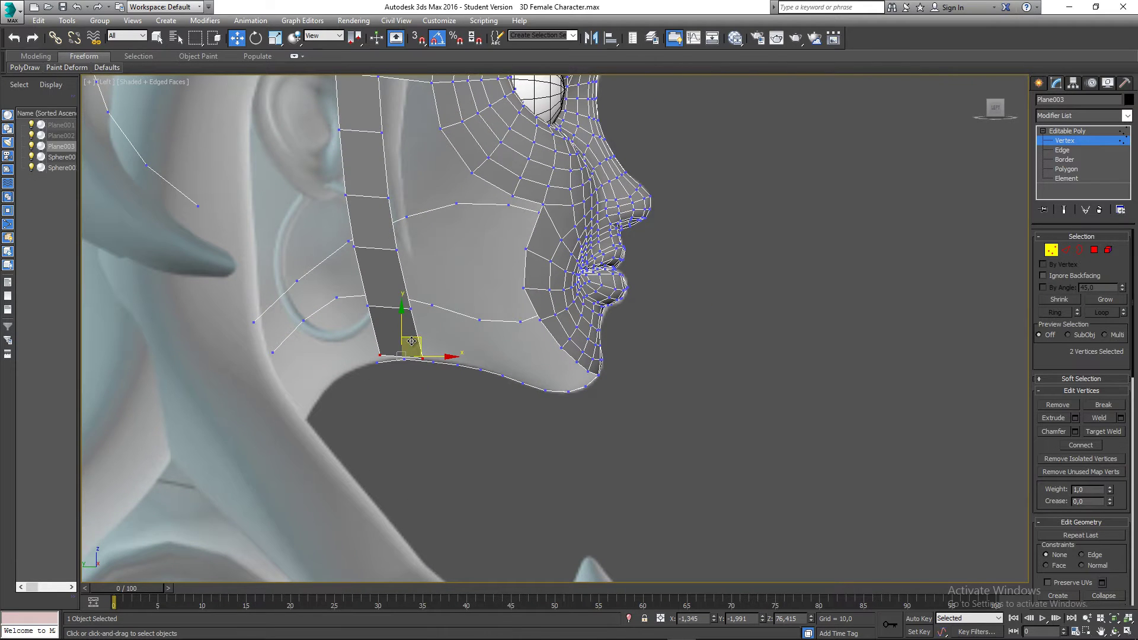
middle_drag(427, 361, 590, 343)
key(p)
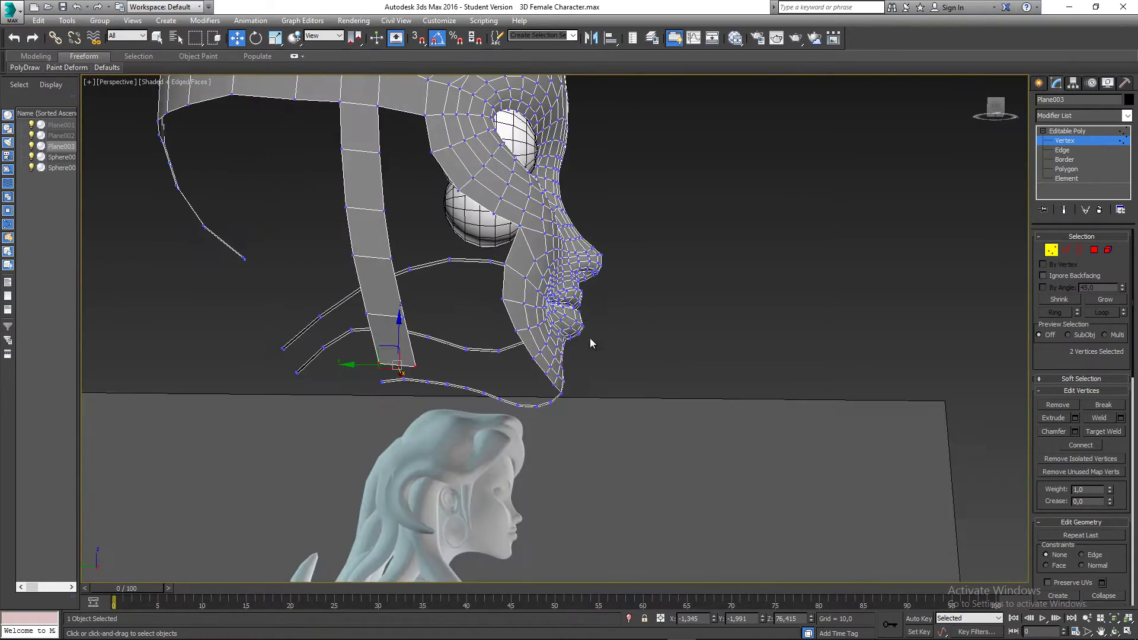
click(1066, 249)
alt+middle_drag(433, 363, 455, 359)
alt+middle_drag(455, 356, 385, 368)
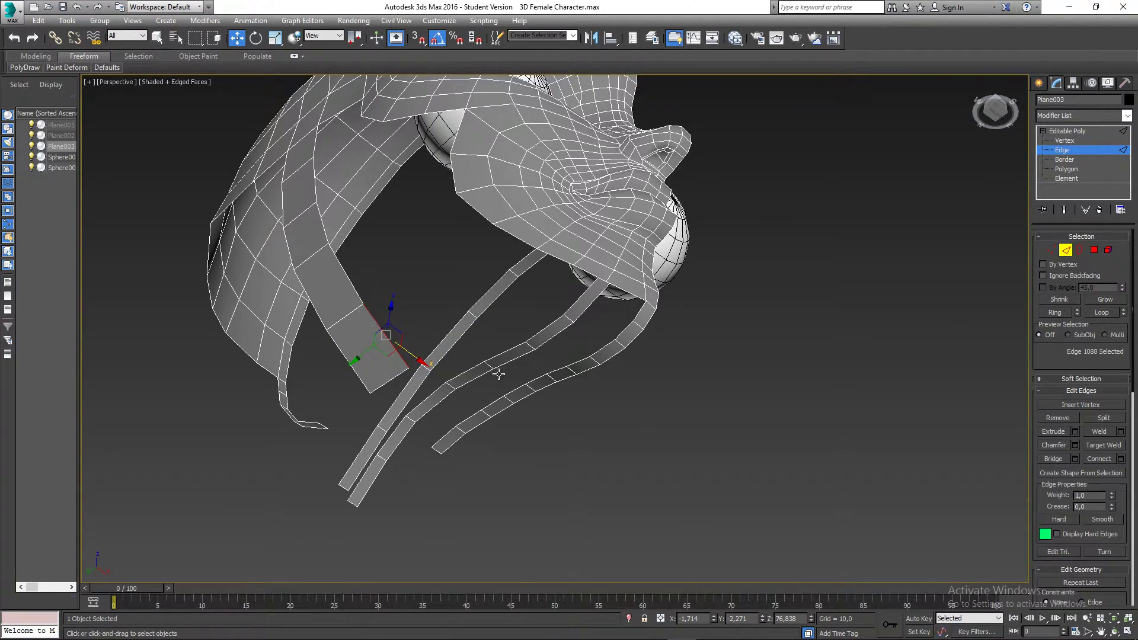
click(634, 332)
alt+middle_drag(634, 332, 682, 406)
key(l)
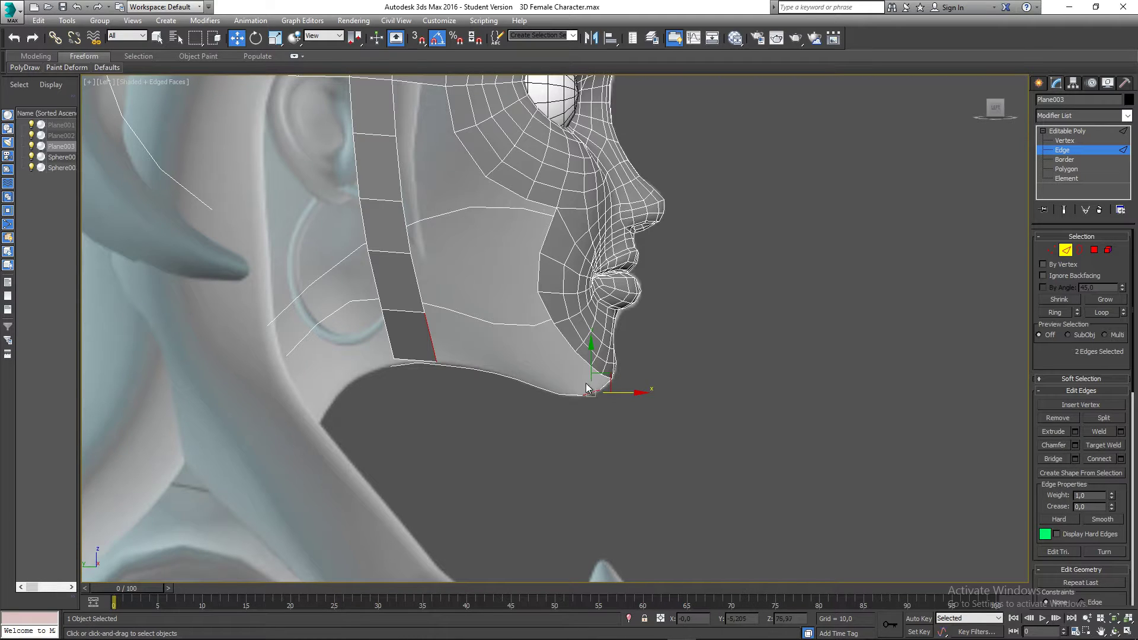
middle_drag(564, 385, 435, 341)
key(p)
scroll(595, 410, down, 2)
key(shift+ctrl+b)
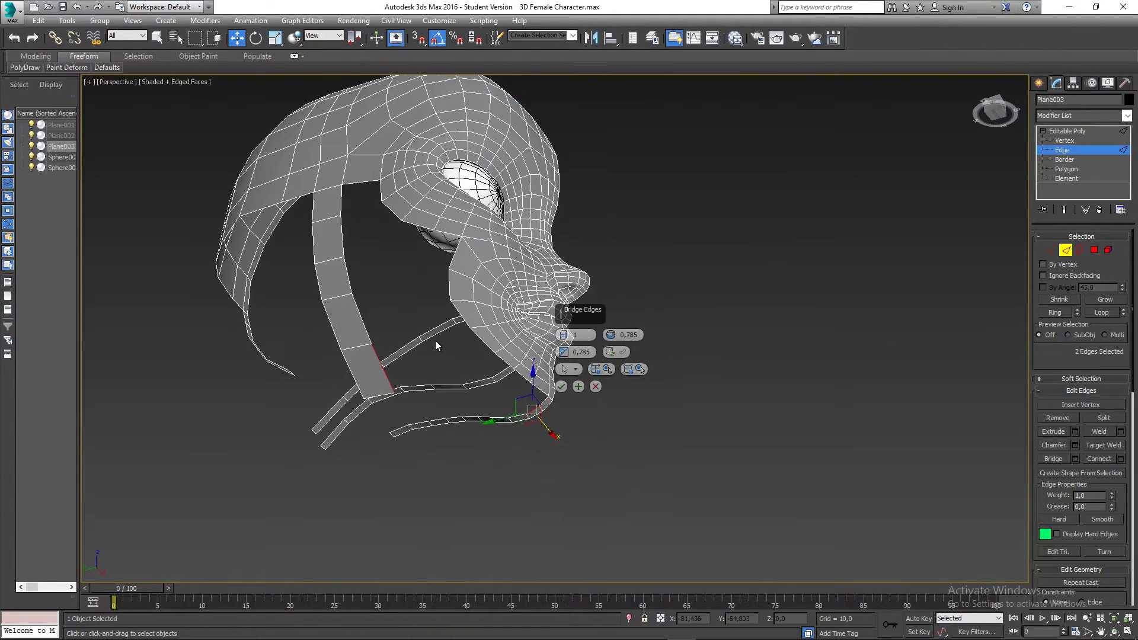
scroll(441, 347, up, 3)
click(596, 386)
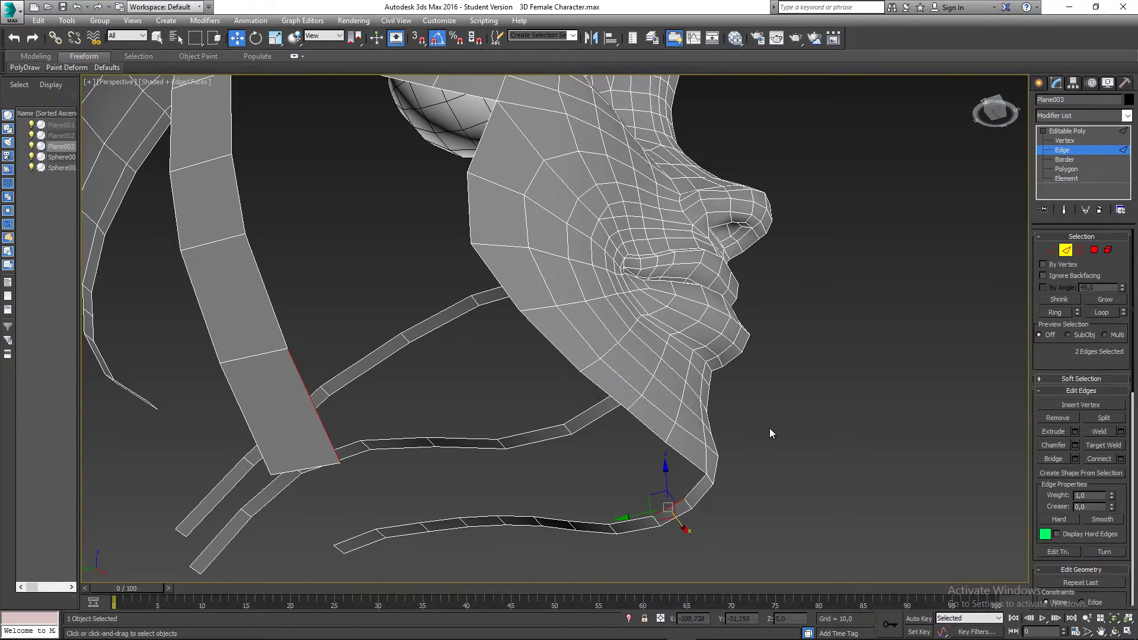
Step: Bridge the side strip's lowest front edge to the chin strip's edge with 6 segments
middle_drag(769, 428, 737, 408)
click(1075, 458)
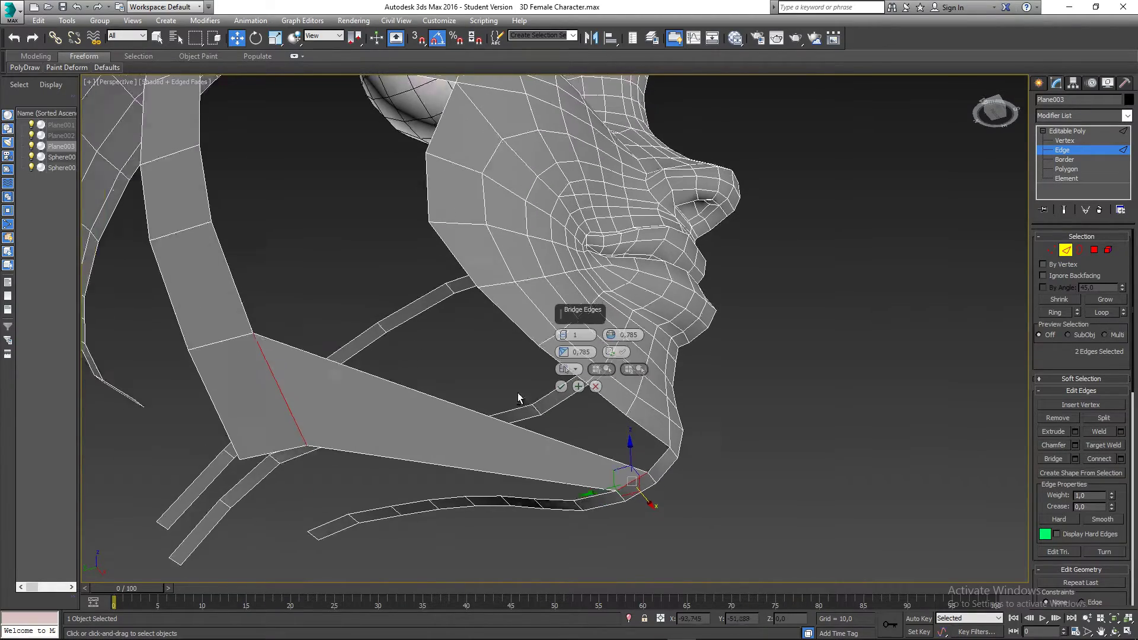
alt+middle_drag(521, 394, 531, 377)
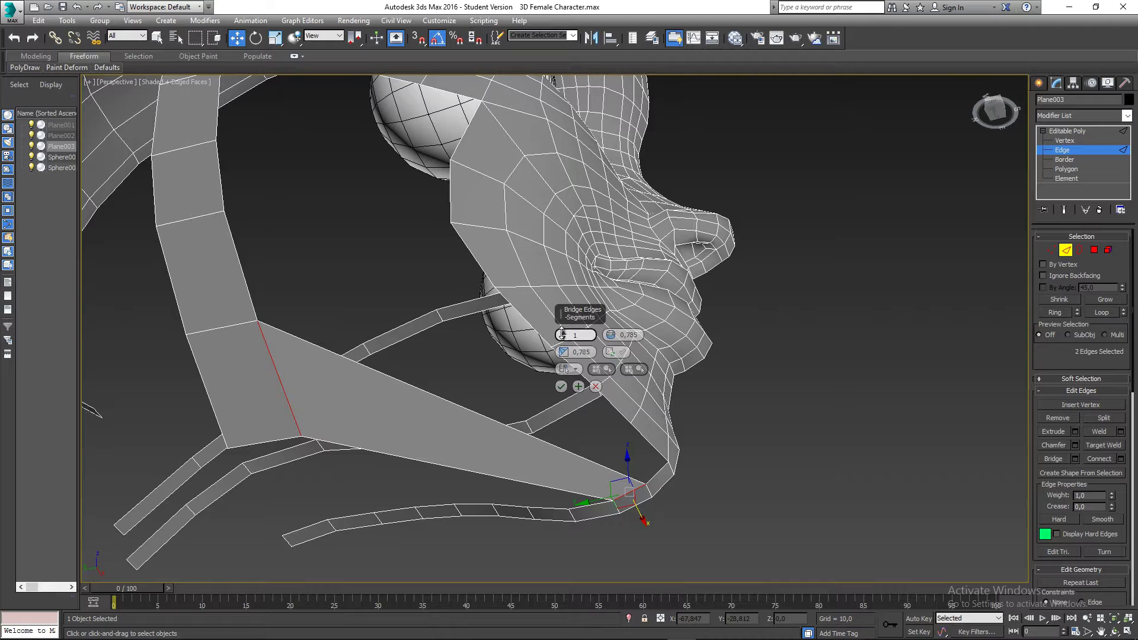
drag(563, 340, 562, 332)
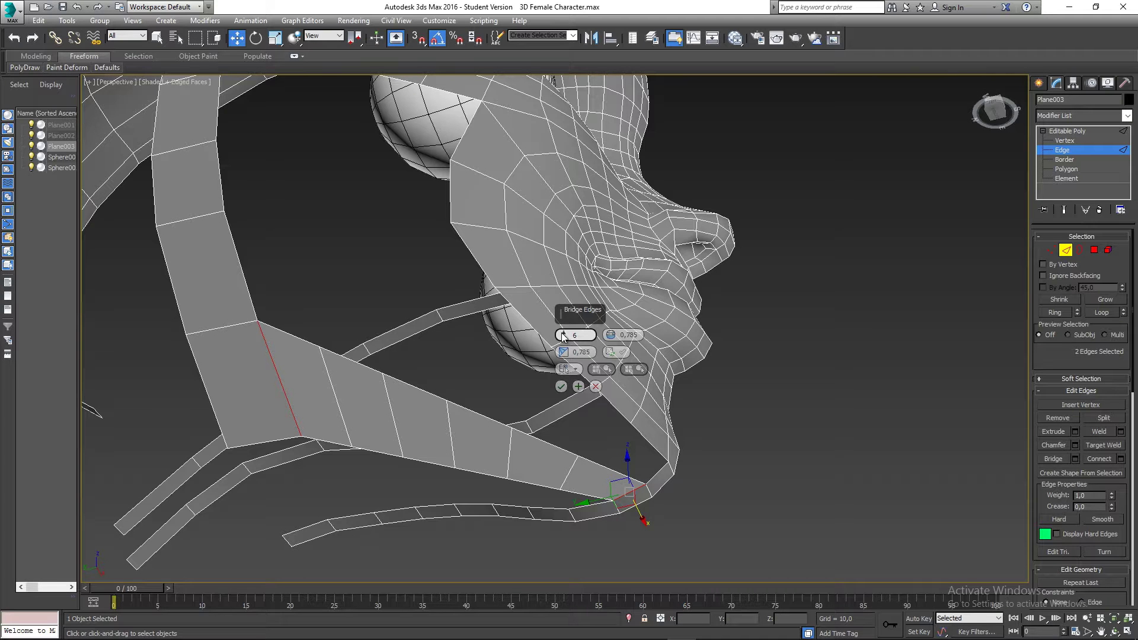
middle_drag(491, 354, 348, 344)
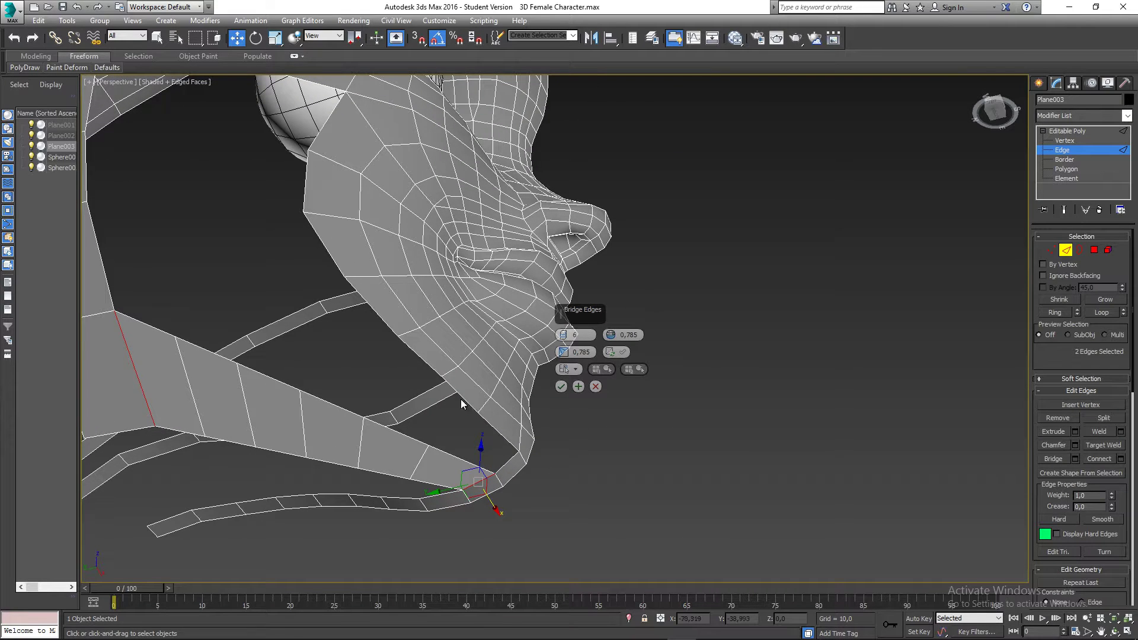
middle_drag(339, 266, 377, 378)
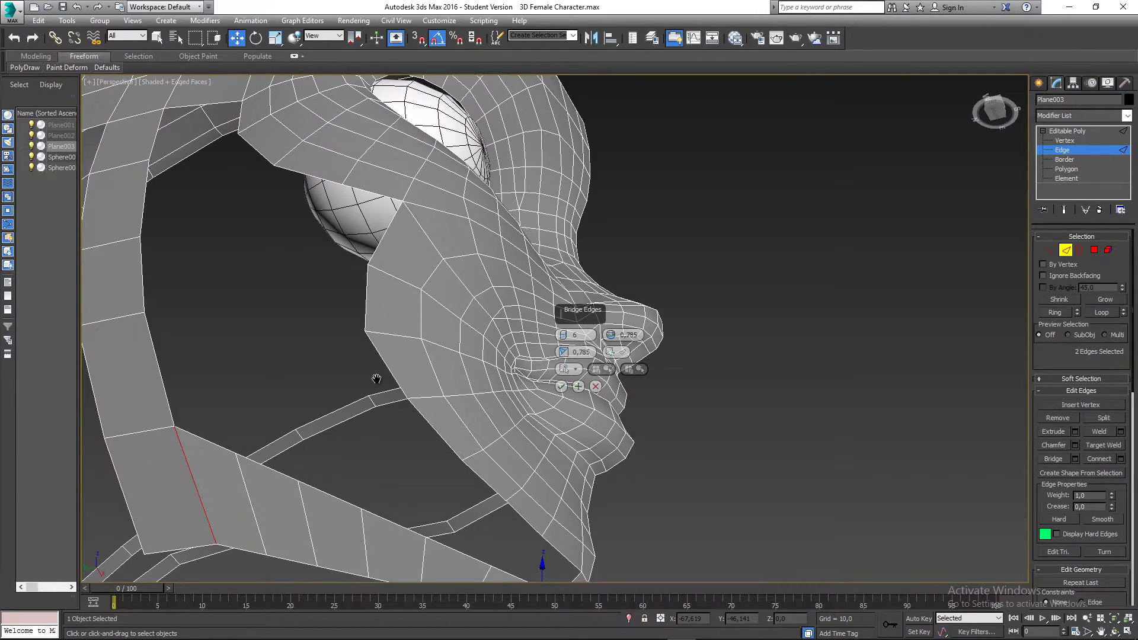
middle_drag(377, 379, 386, 393)
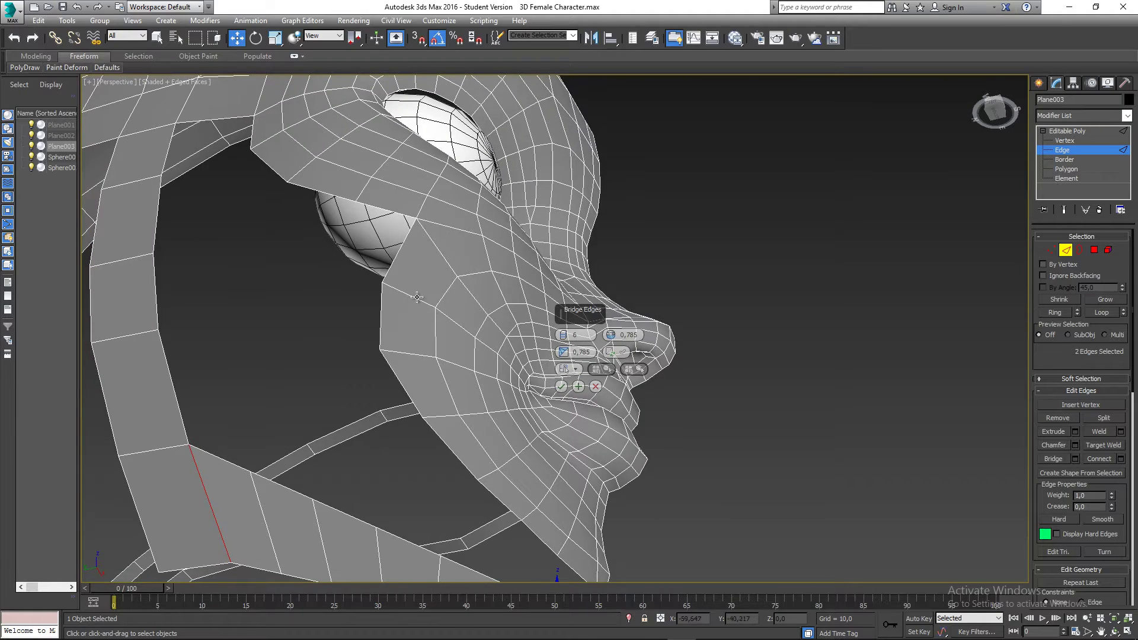
middle_drag(417, 297, 353, 195)
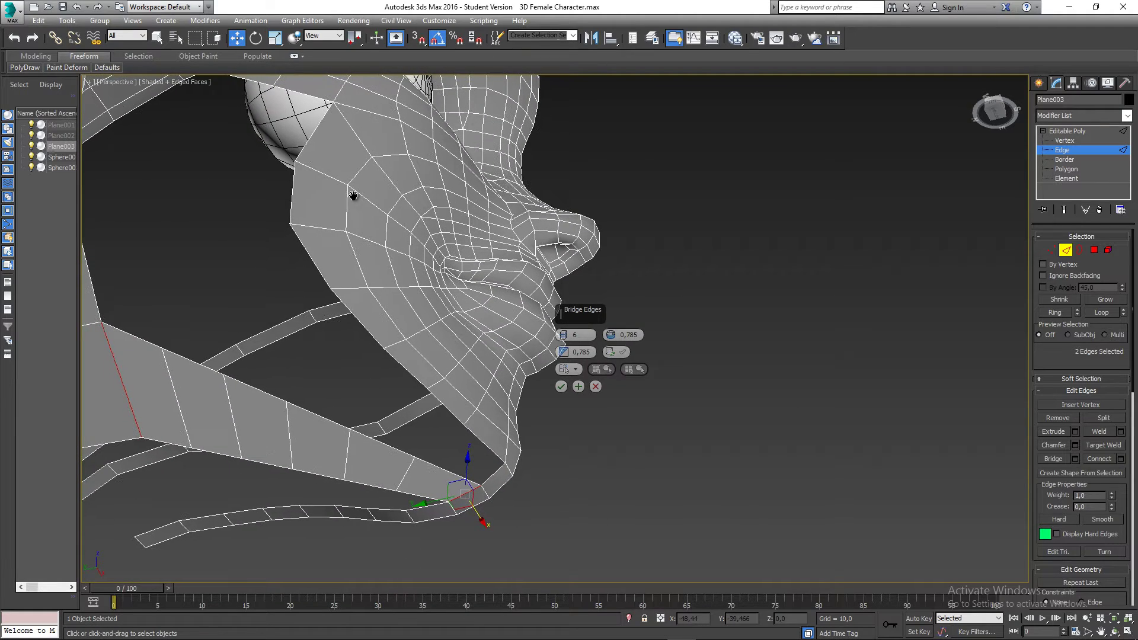
click(562, 387)
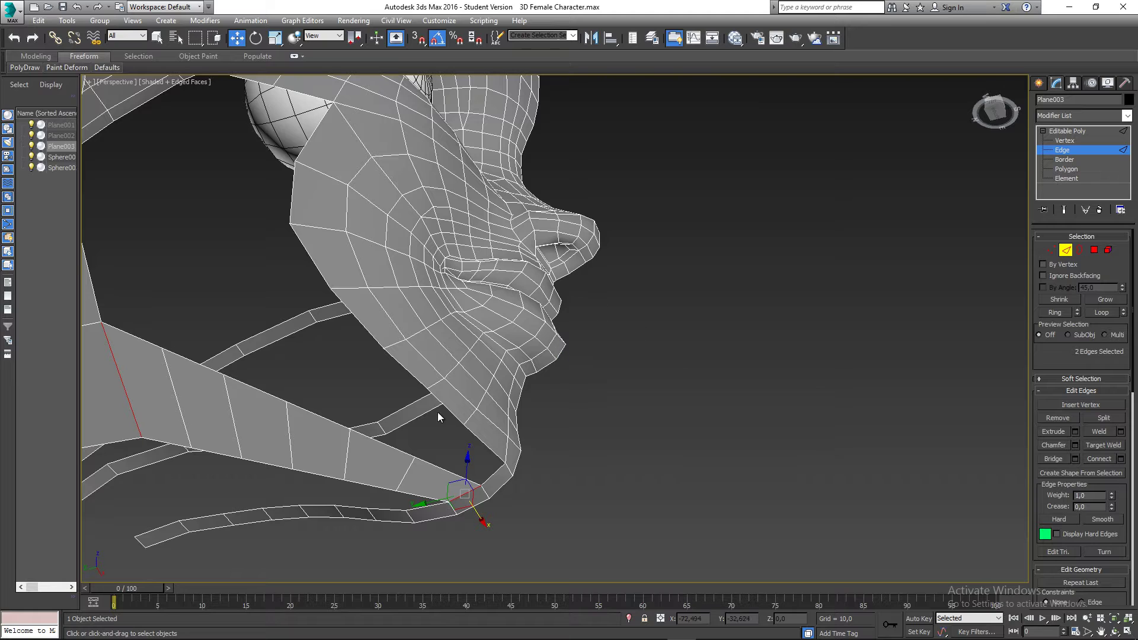
Step: In the left view, move the two jaw strip cross edges nearest the chin forward along the jawline reference
middle_drag(438, 411, 470, 383)
key(l)
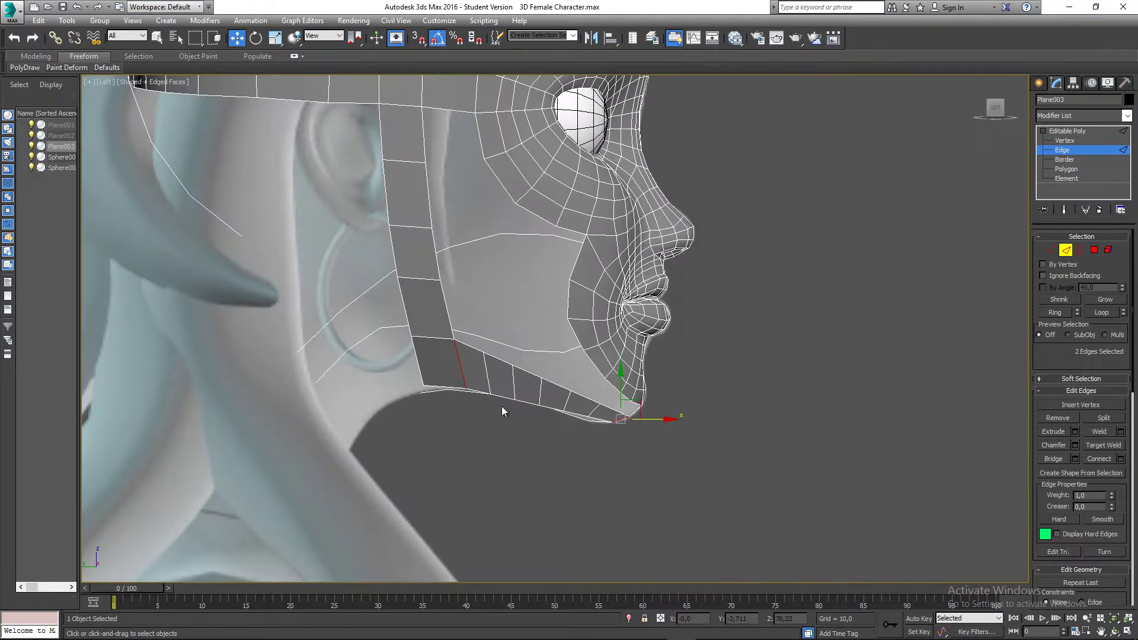
scroll(502, 407, up, 6)
click(544, 398)
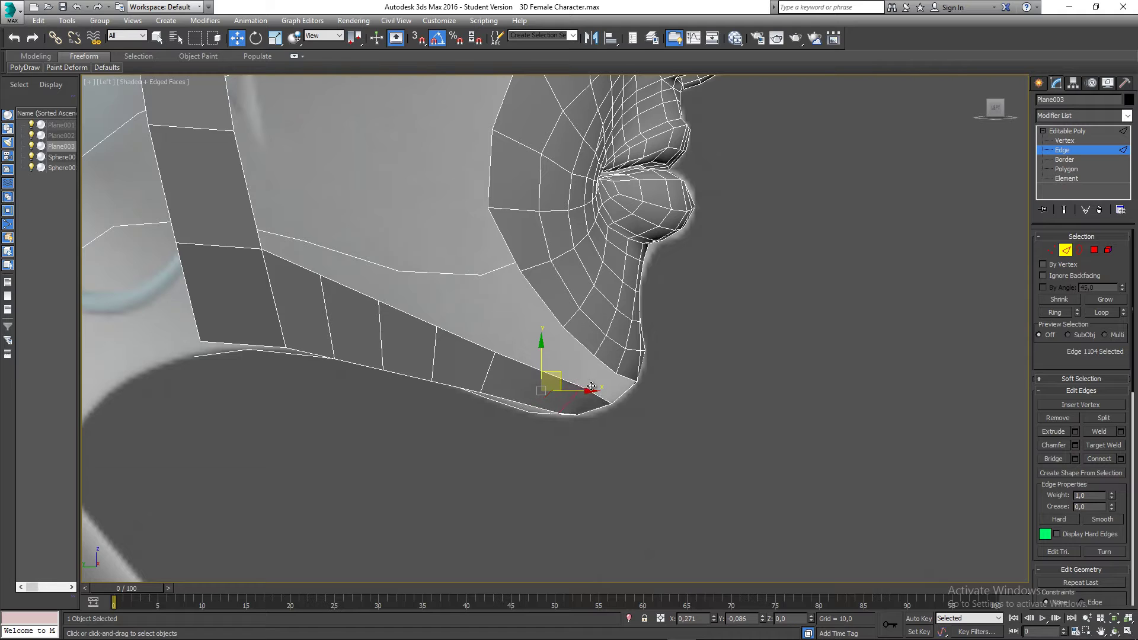
drag(591, 387, 591, 386)
click(488, 372)
drag(509, 357, 549, 370)
Step: Move the next two cross edges of the jaw strip forward along the jawline, closing up the spacing toward the chin
click(436, 355)
drag(457, 354, 499, 352)
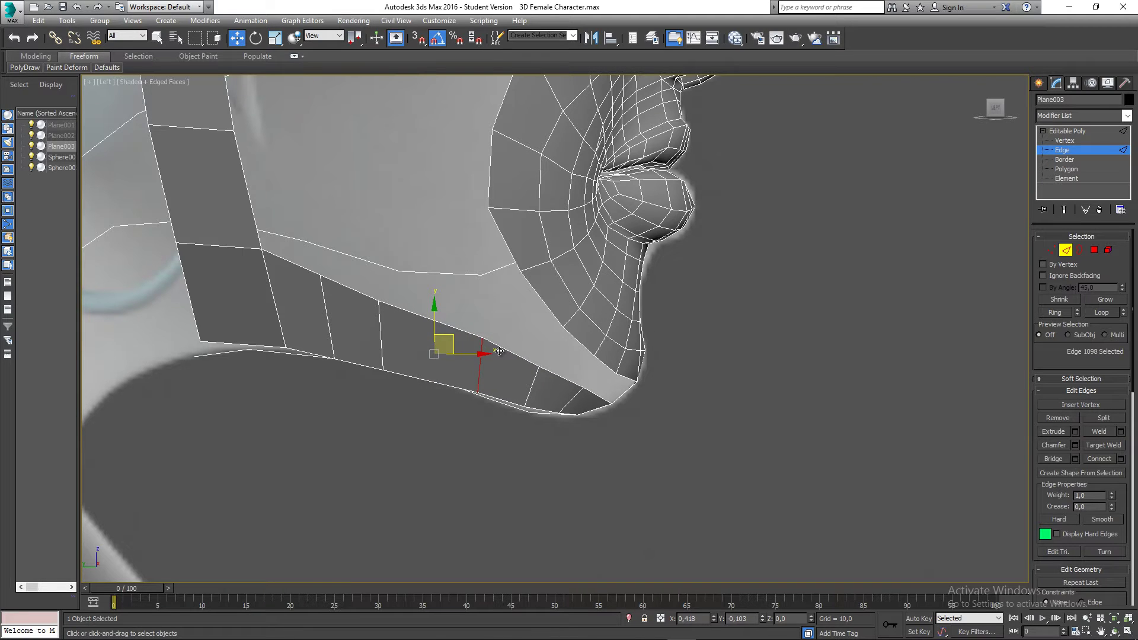
click(382, 328)
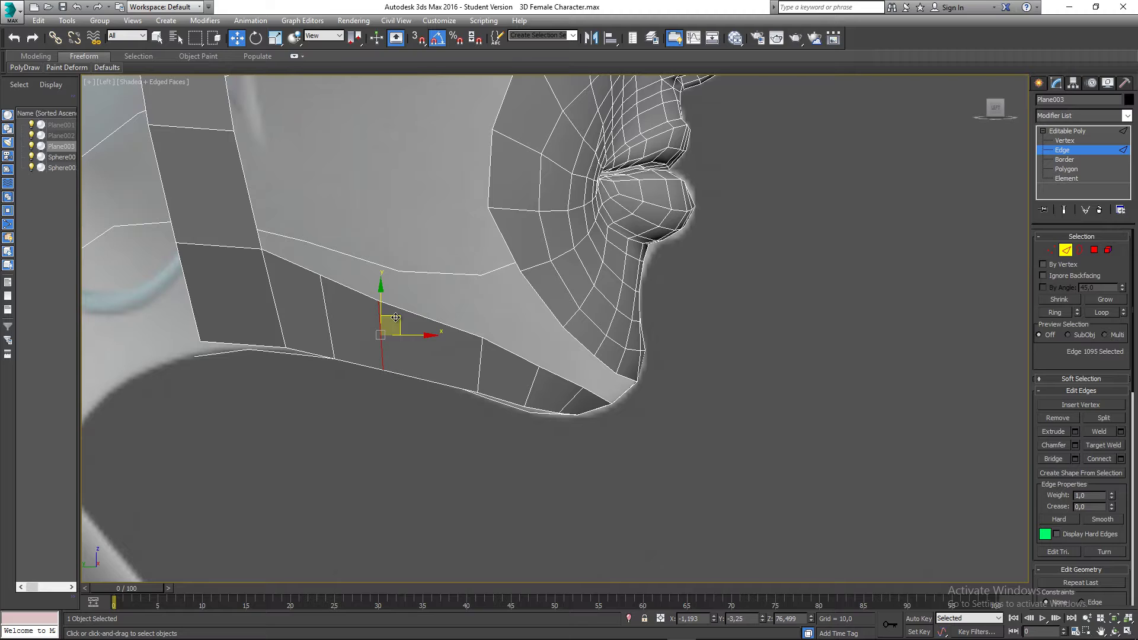
drag(396, 318, 442, 317)
Step: Connect the upper and lower edges of the wide polygon in the middle of the jaw strip with 1 segment
click(386, 300)
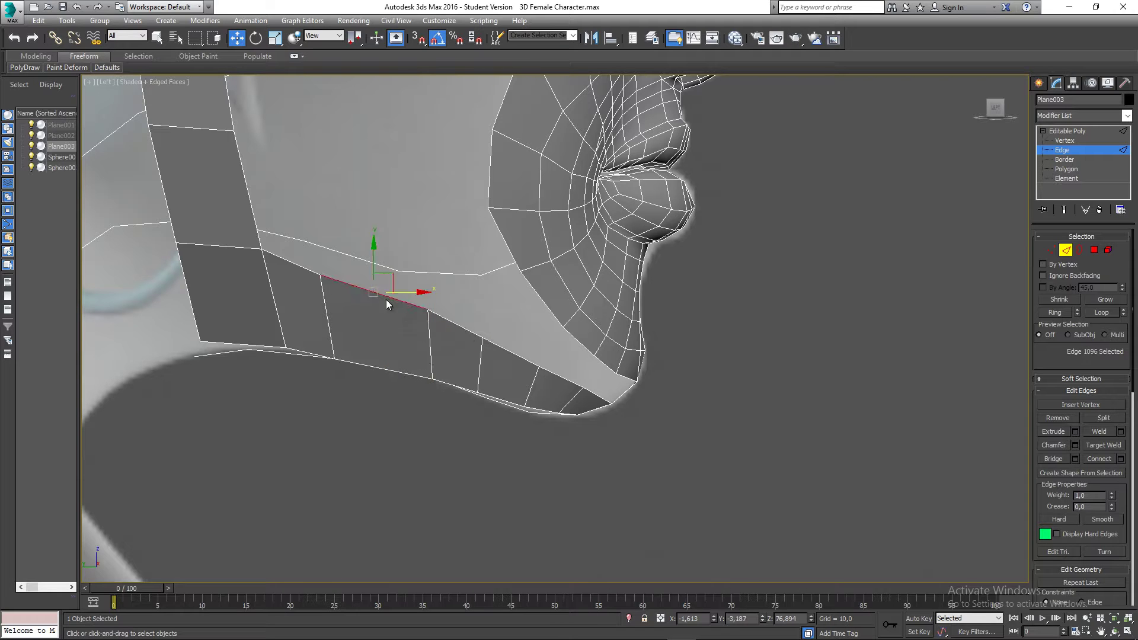
click(366, 364)
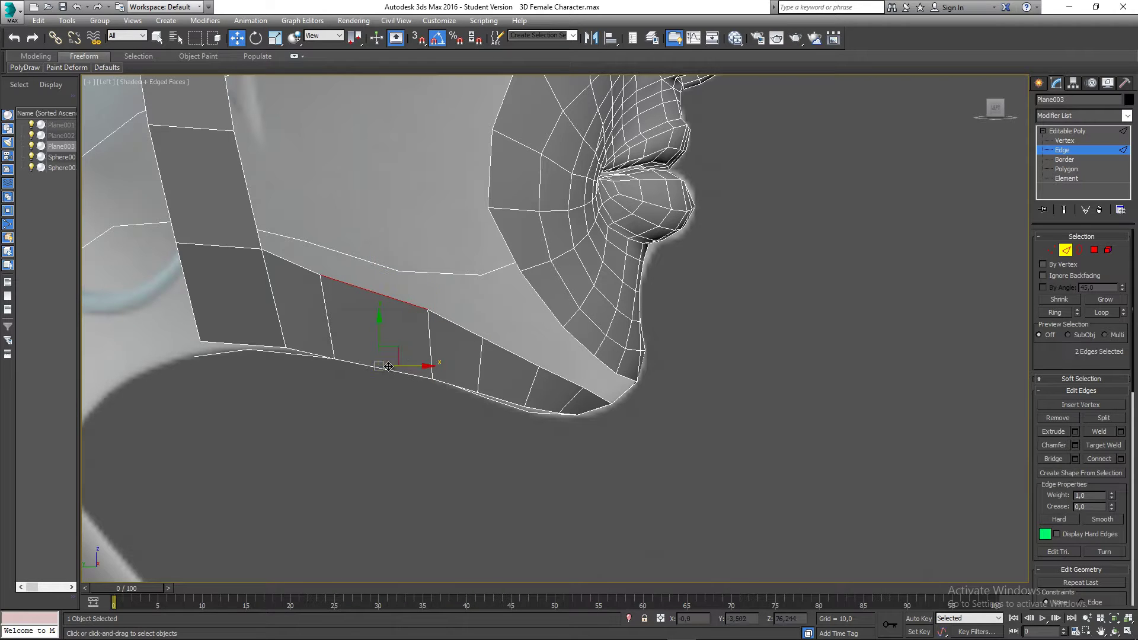
ctrl+click(377, 299)
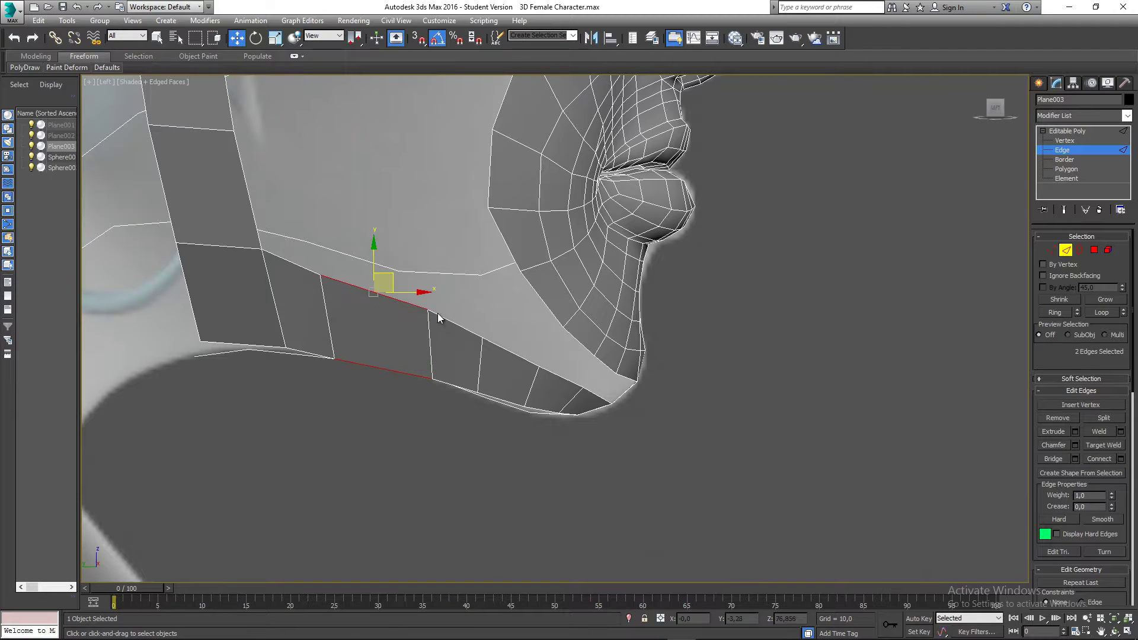
click(1120, 459)
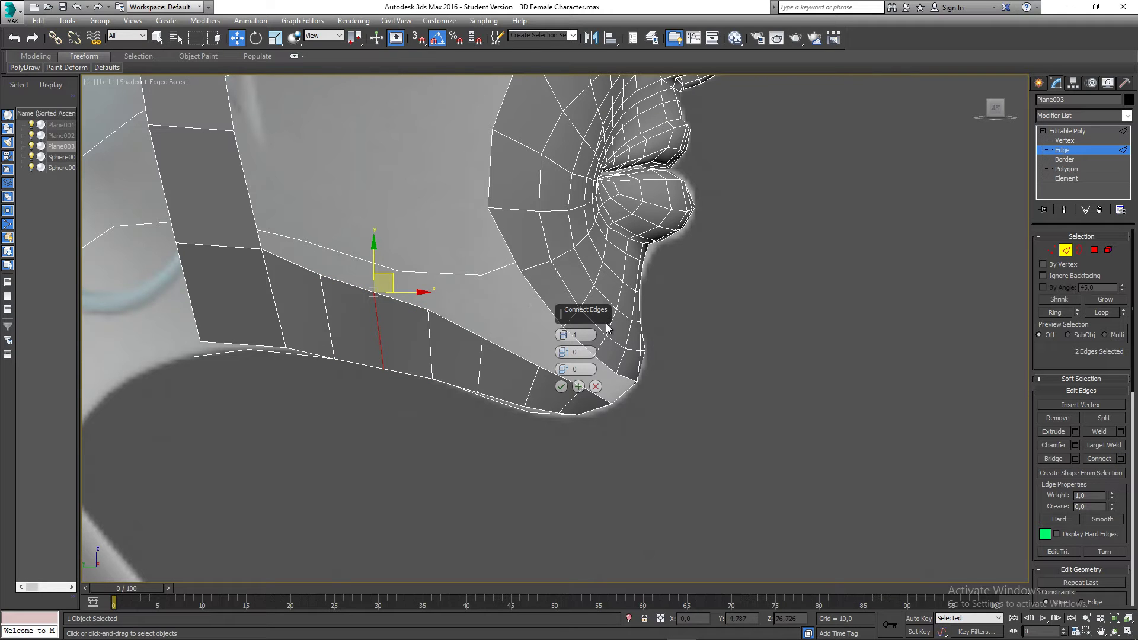
click(560, 387)
Step: Reposition the three cross edges in the rear half of the jaw strip to even out their spacing
middle_drag(479, 377, 519, 365)
click(365, 299)
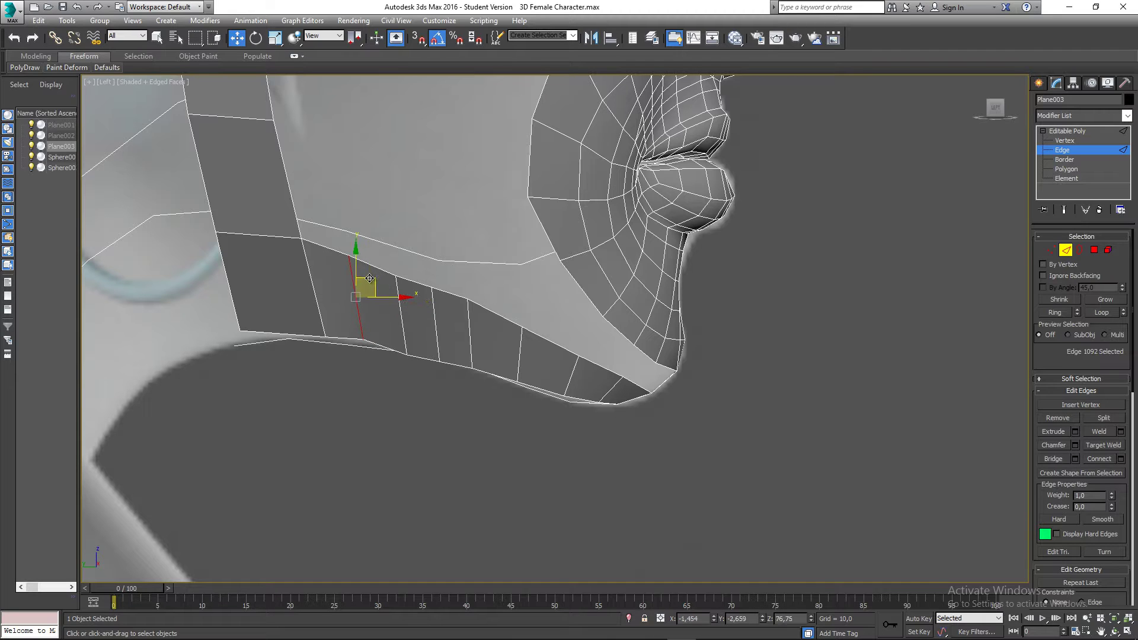
click(405, 307)
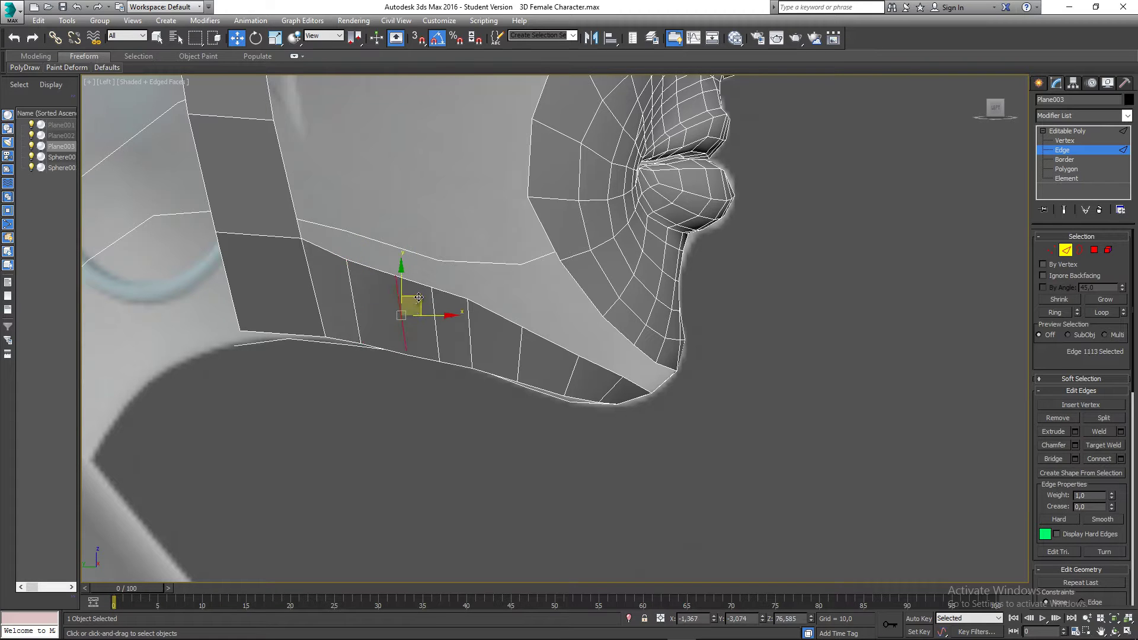
click(441, 303)
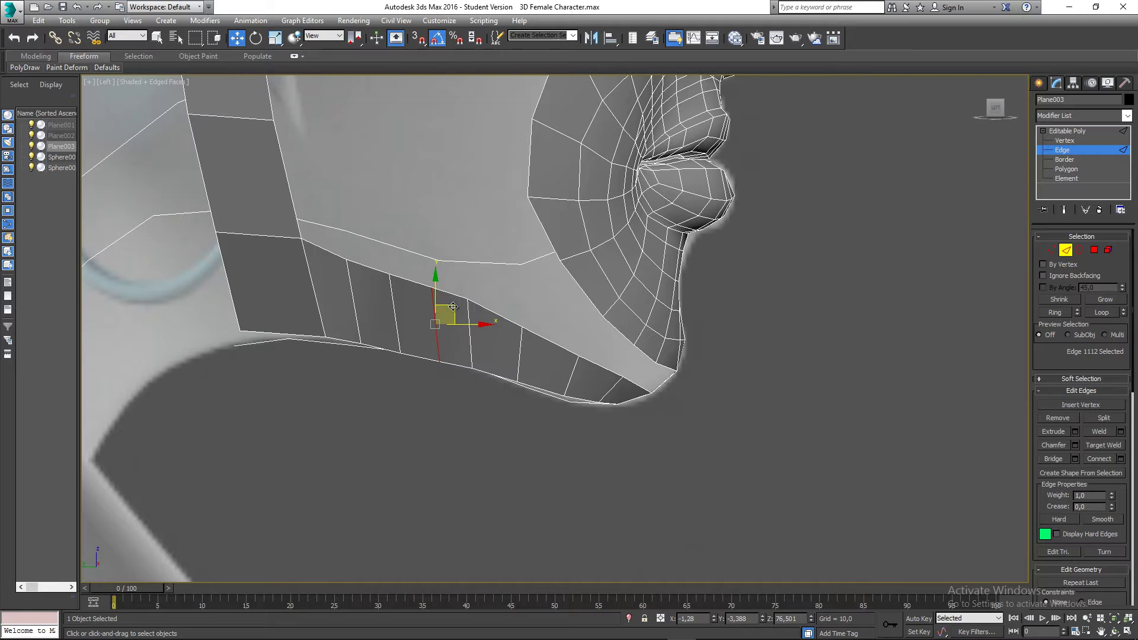
drag(454, 307, 456, 308)
Step: Move the upper-border vertices of the jaw strip's front and middle sections forward to smooth the upper outline
key(1)
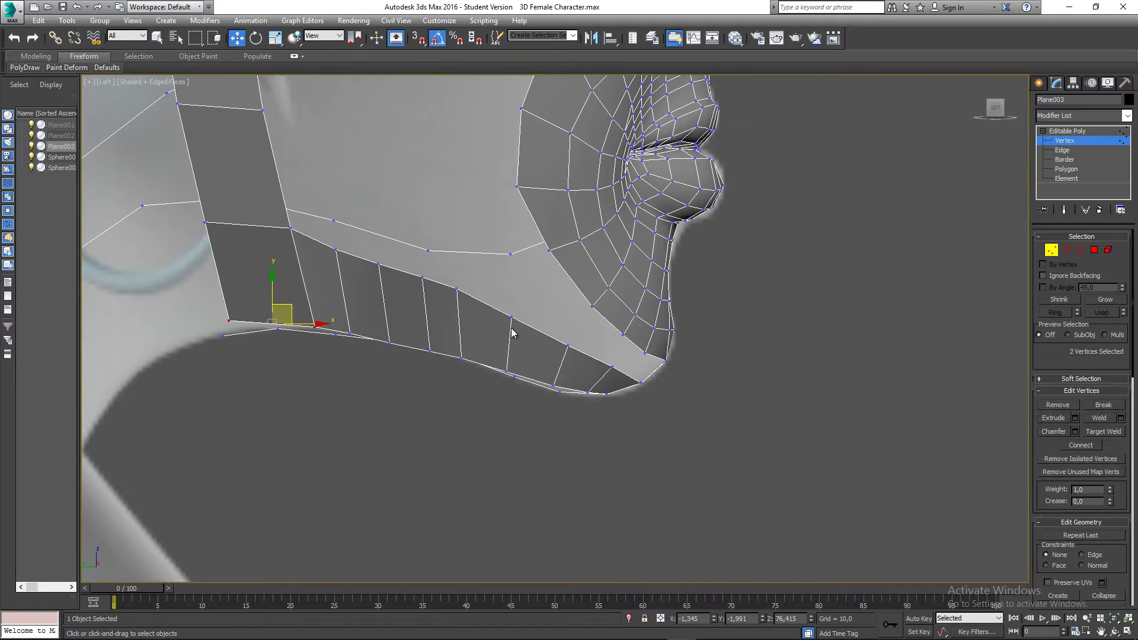
click(457, 290)
drag(472, 274, 485, 279)
click(513, 318)
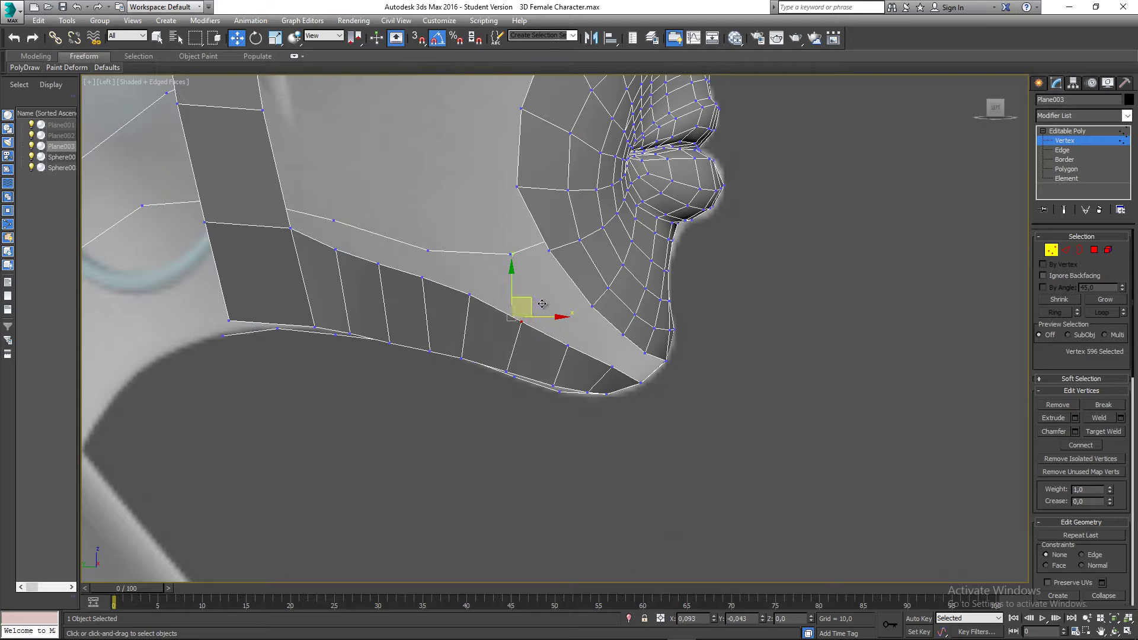
drag(513, 317, 590, 335)
click(566, 346)
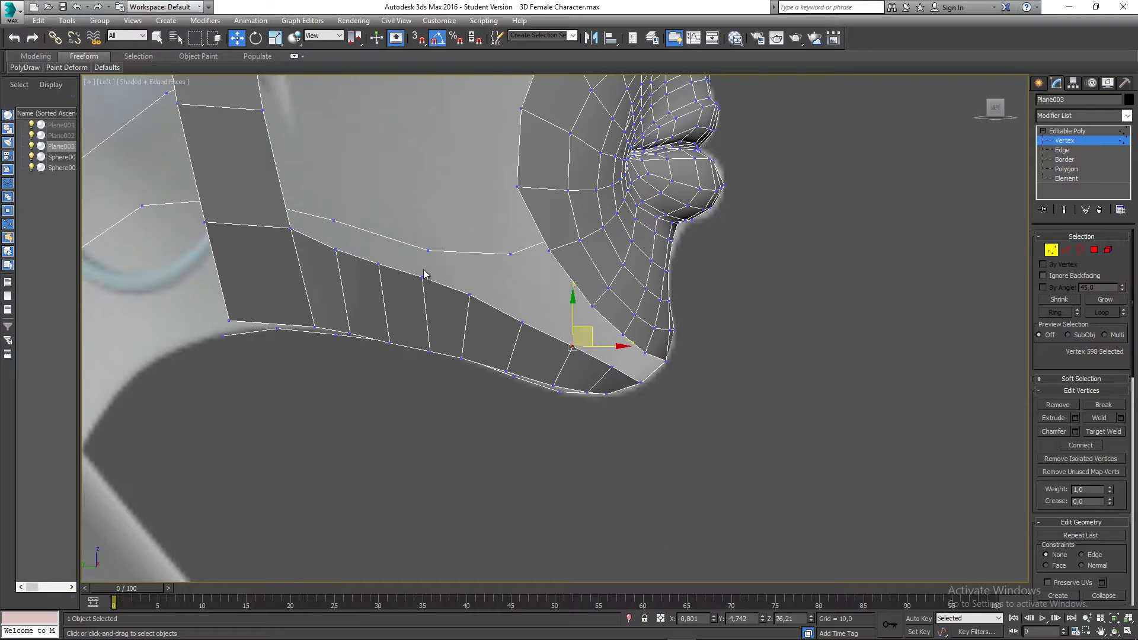
drag(451, 295, 443, 271)
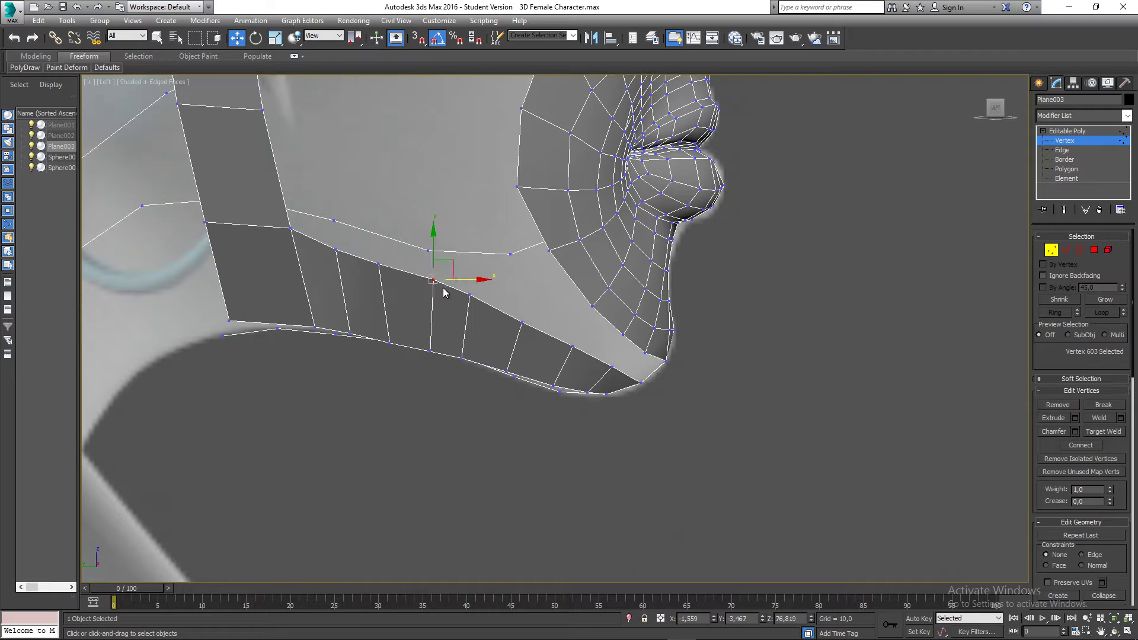
Step: Fine-tune the jaw strip's lower middle vertex and the remaining upper-border vertices so the polygons are evenly spaced
click(431, 349)
drag(446, 335, 439, 332)
drag(398, 279, 357, 233)
click(335, 250)
drag(487, 300, 497, 280)
drag(537, 333, 542, 307)
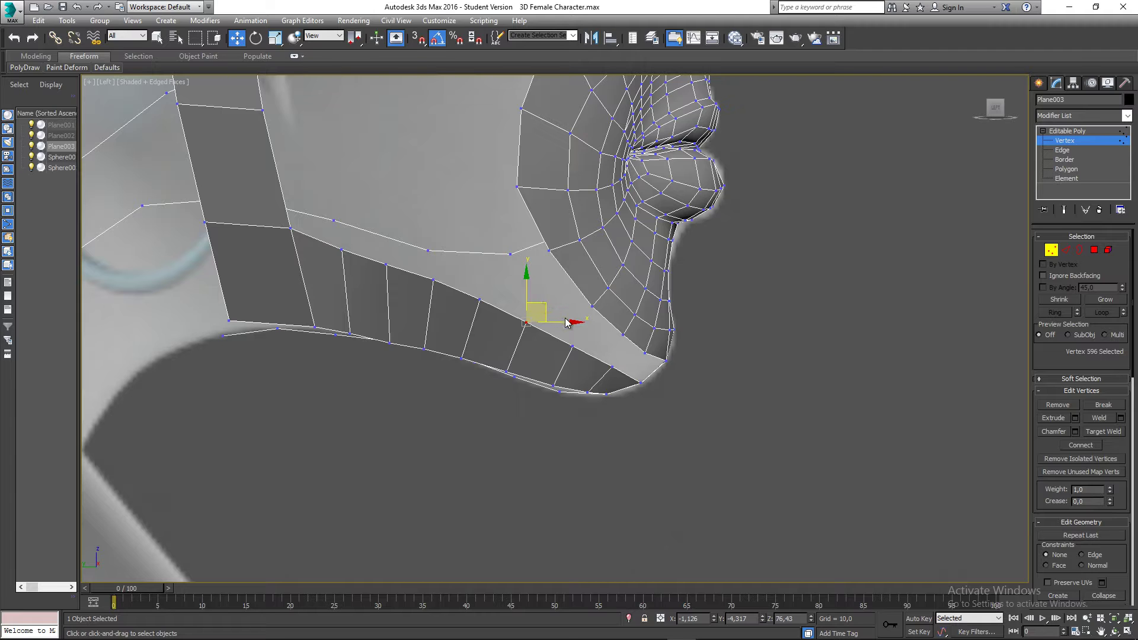
Step: Check the jaw contour from the front and adjust the strip's three rear cross edges in perspective to round the jaw
middle_drag(563, 346, 556, 347)
key(f)
middle_drag(454, 381, 471, 188)
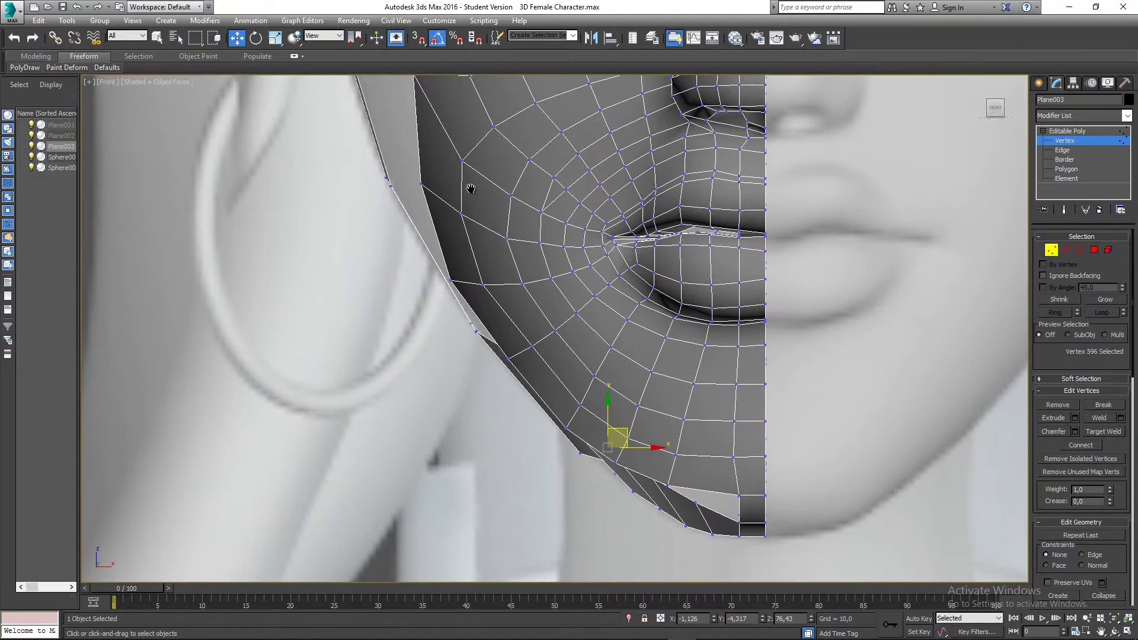
middle_drag(581, 392, 492, 270)
scroll(543, 376, up, 1)
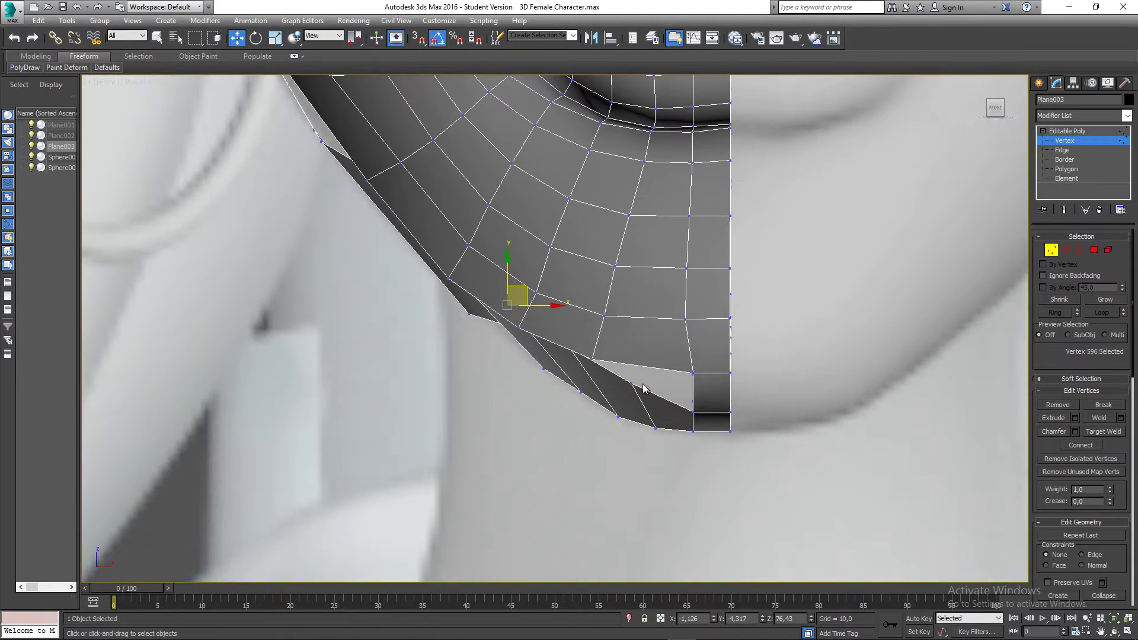
scroll(596, 389, down, 2)
key(p)
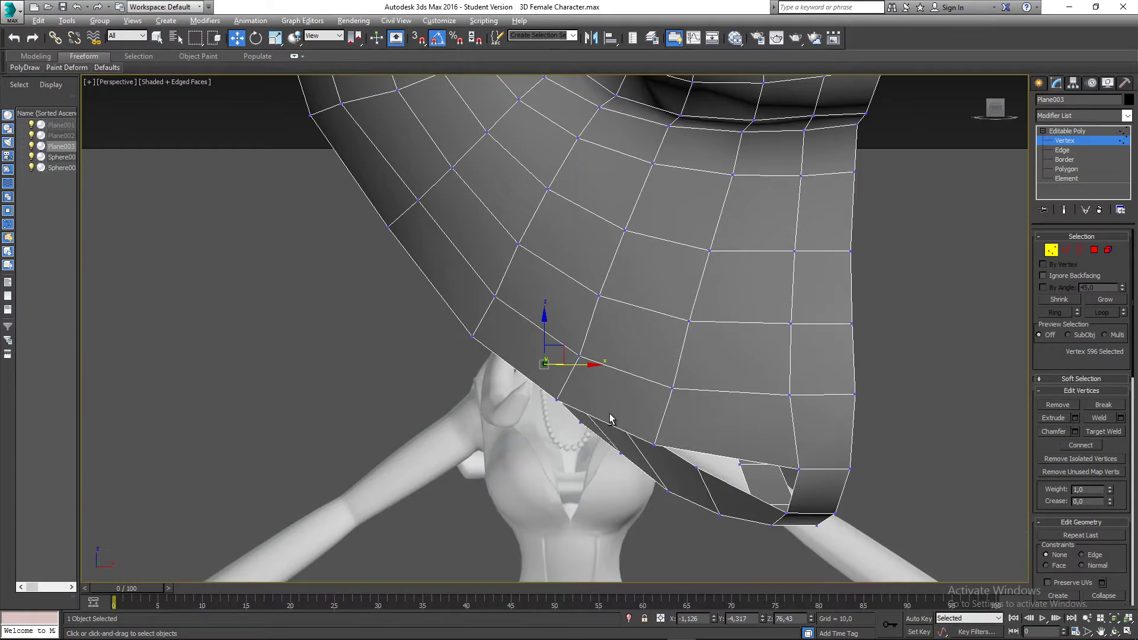
mouse_move(610, 419)
alt+middle_down()
mouse_move(702, 402)
mouse_move(736, 408)
mouse_move(654, 451)
mouse_move(624, 442)
mouse_move(628, 414)
mouse_move(613, 410)
alt+middle_up()
scroll(735, 408, down, 5)
key(2)
click(581, 360)
scroll(582, 360, up, 4)
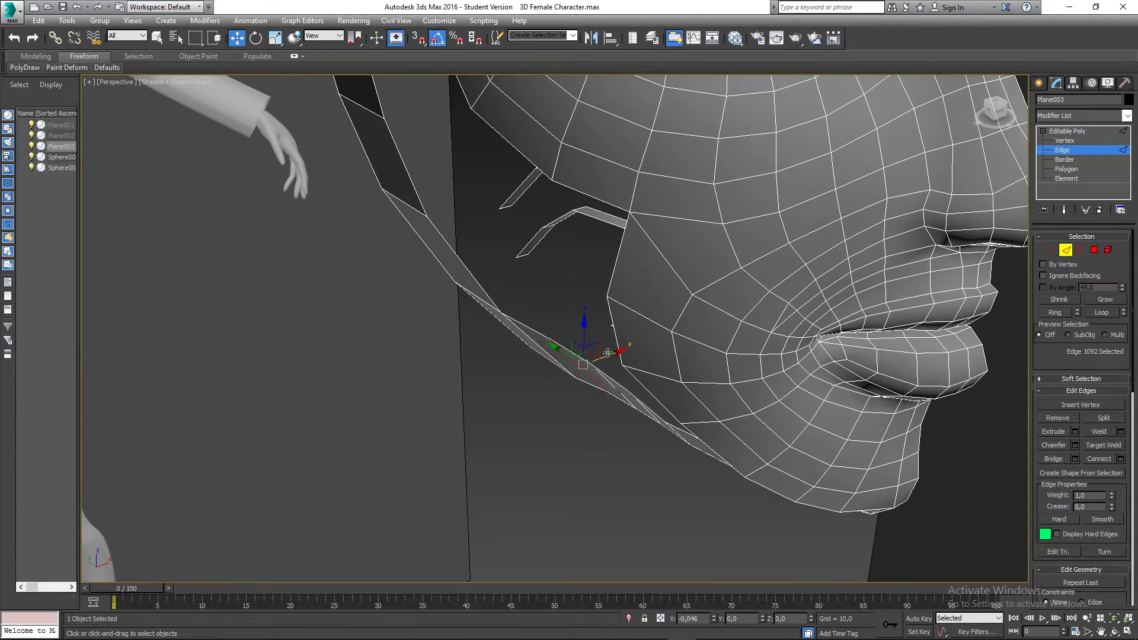
alt+middle_drag(612, 353, 637, 372)
click(613, 383)
drag(633, 354, 653, 394)
click(656, 388)
Step: Bridge the face's lower edge beside the chin to the jaw strip's front upper edge with 1 segment
alt+middle_drag(655, 388, 677, 310)
scroll(613, 320, down, 4)
scroll(735, 310, up, 2)
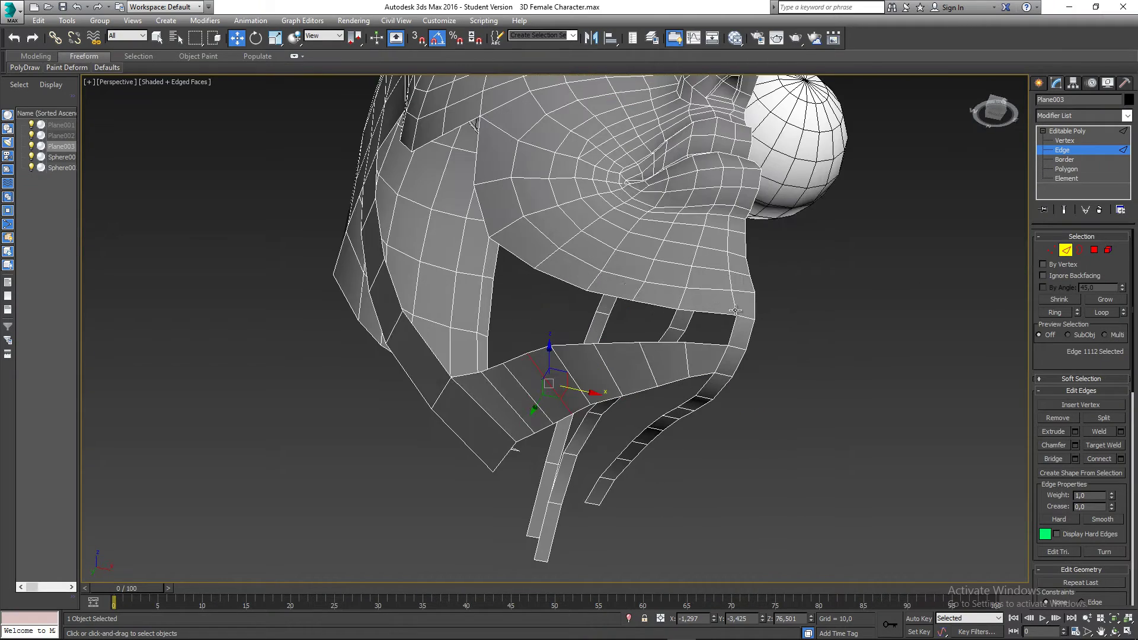
click(712, 314)
ctrl+click(709, 341)
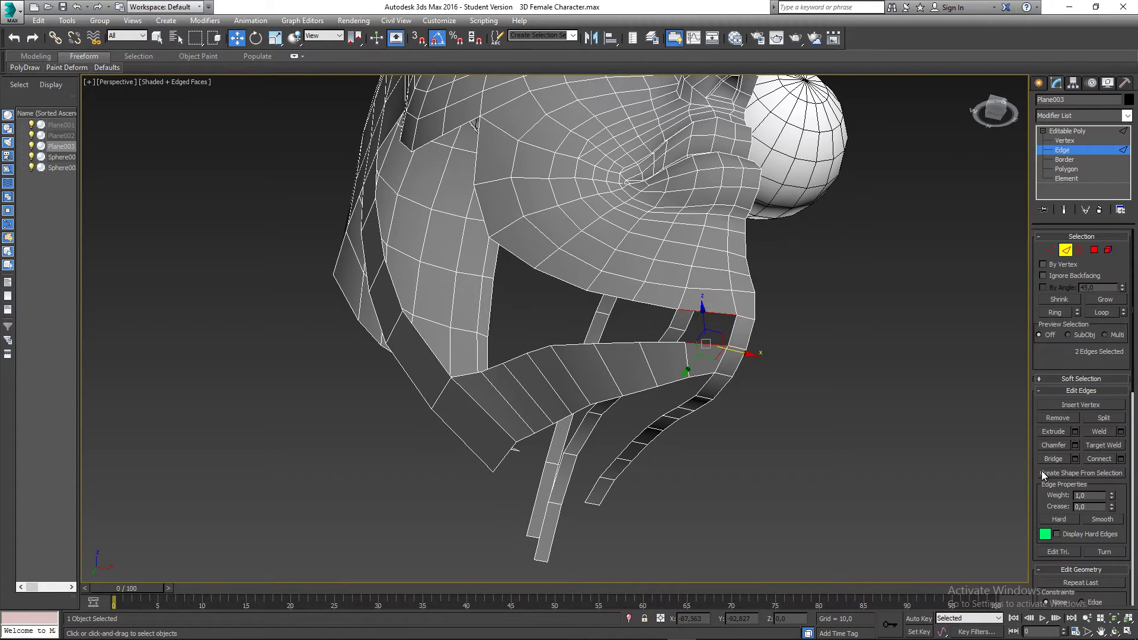
click(1074, 459)
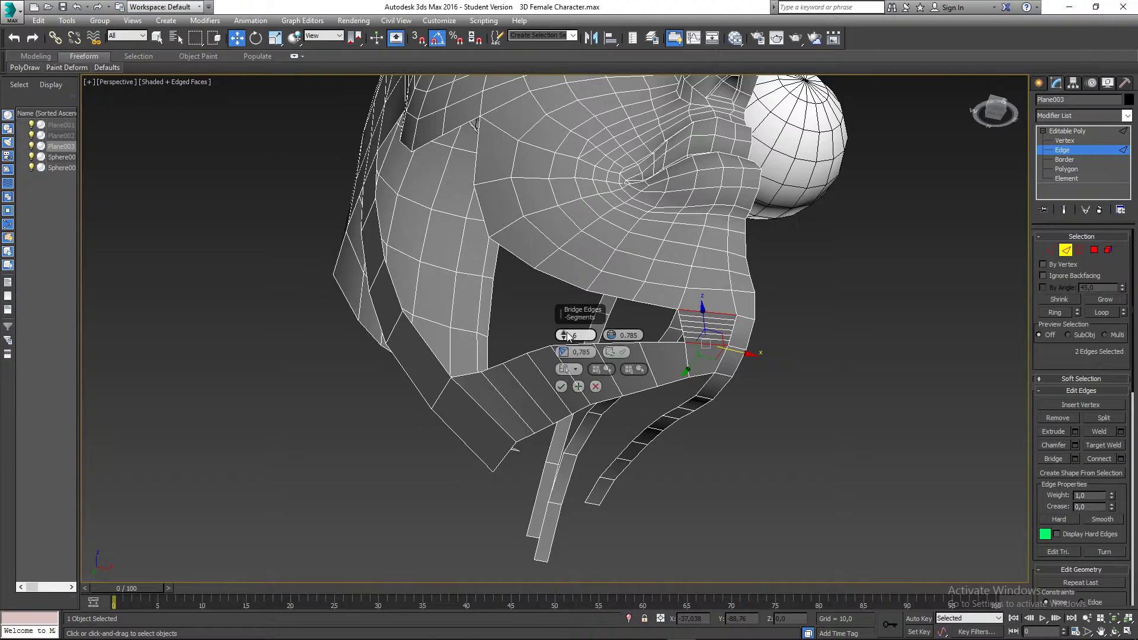
drag(564, 336, 565, 405)
middle_drag(662, 394, 749, 409)
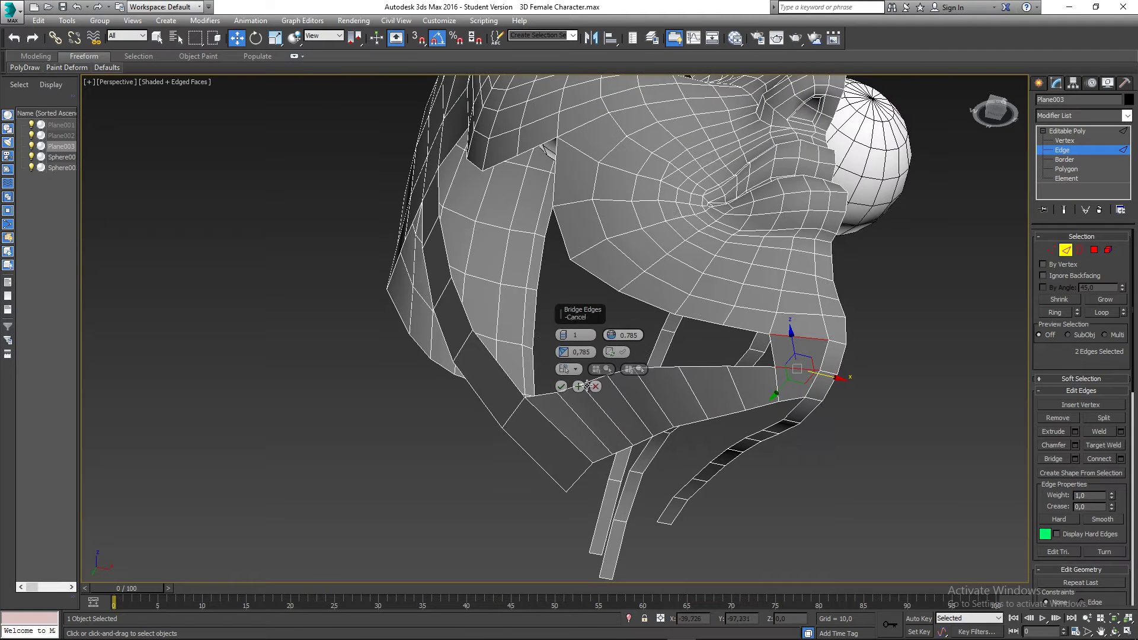
Step: Bridge the next two face-border edges behind the chin to the matching upper edges of the jaw strip
click(745, 334)
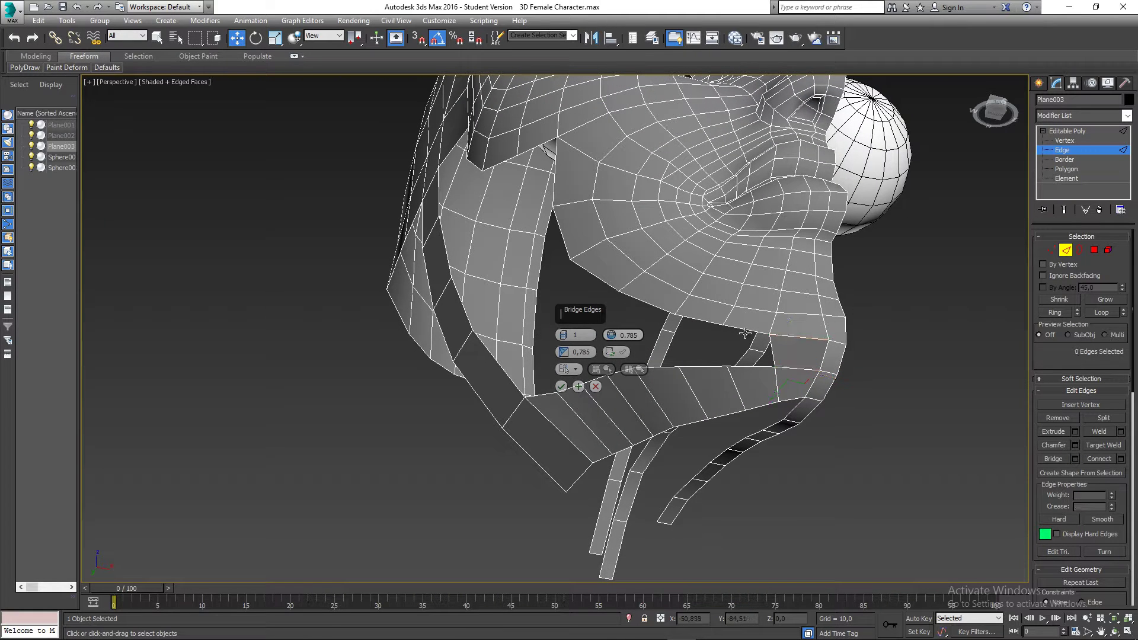
click(742, 366)
ctrl+click(735, 328)
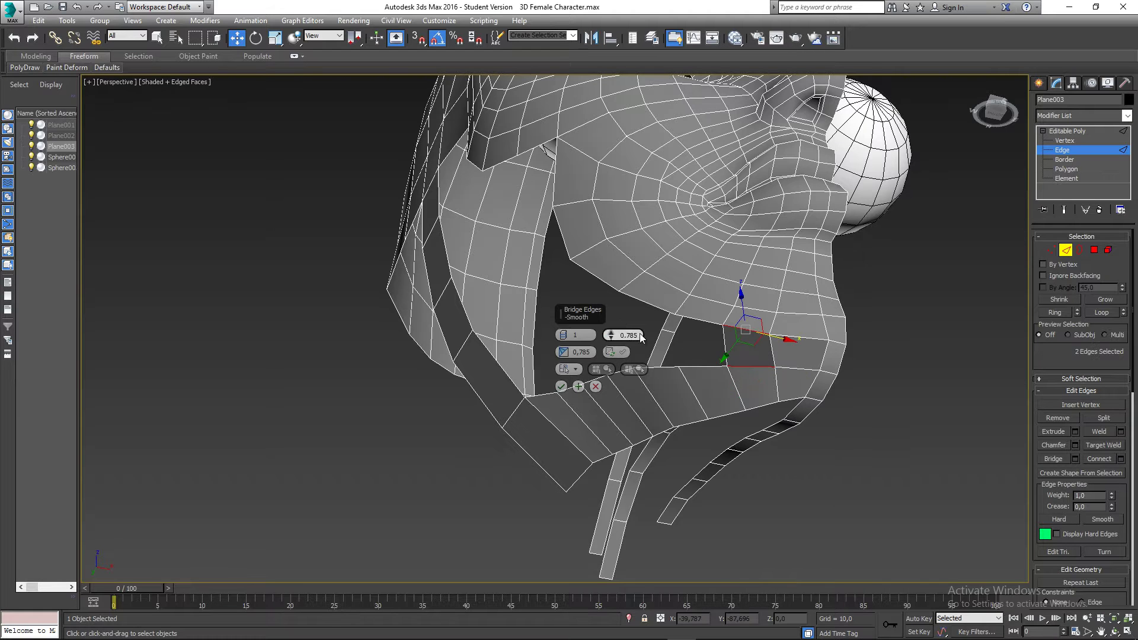
alt+middle_drag(639, 333, 681, 357)
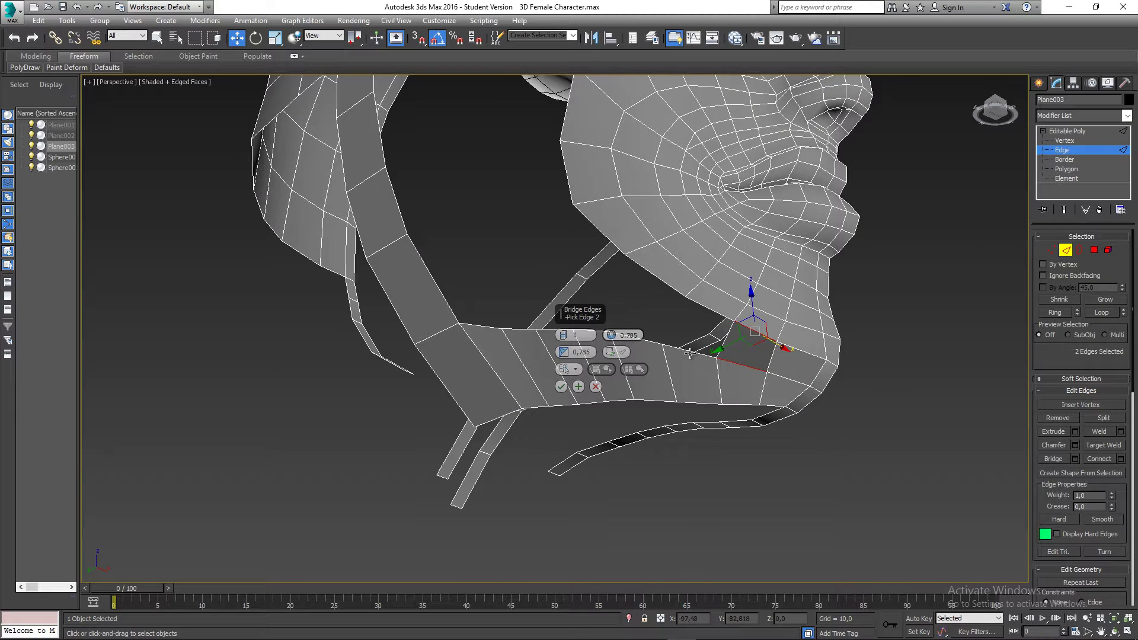
click(690, 353)
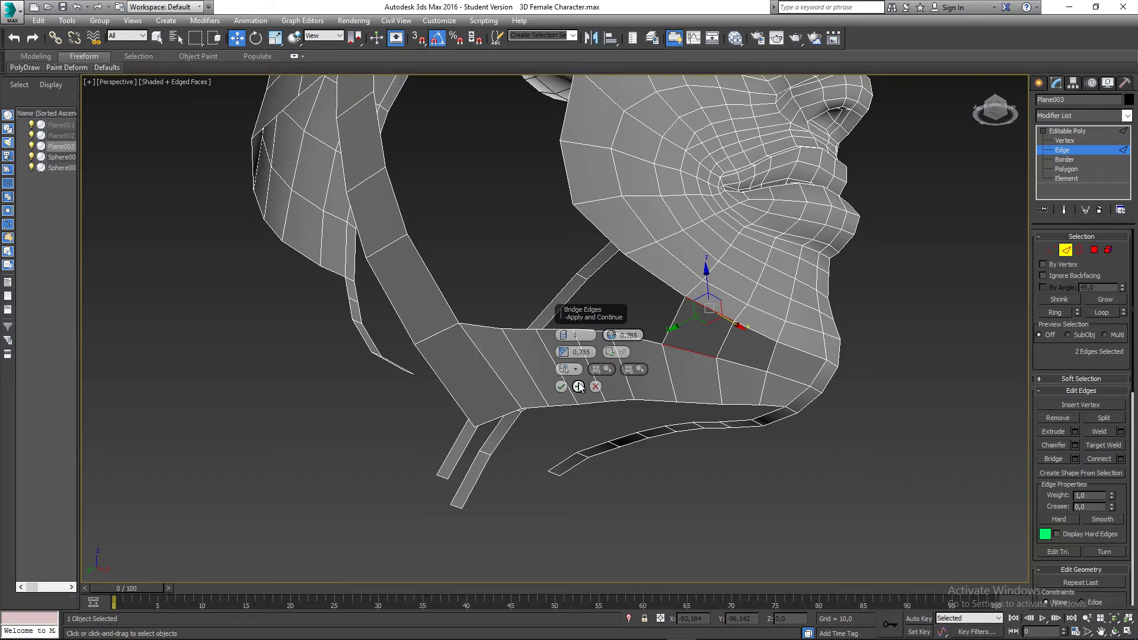
click(579, 386)
Step: Bridge the following two edge pairs between the face border and the jaw strip, working back along the jaw
middle_drag(690, 375, 760, 420)
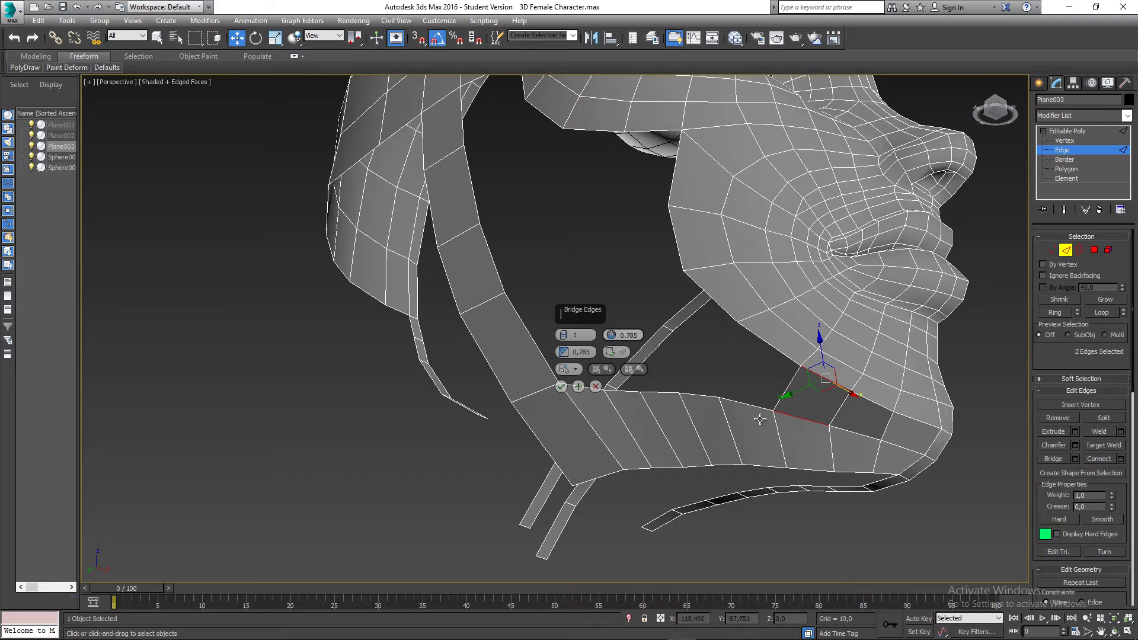
ctrl+click(765, 341)
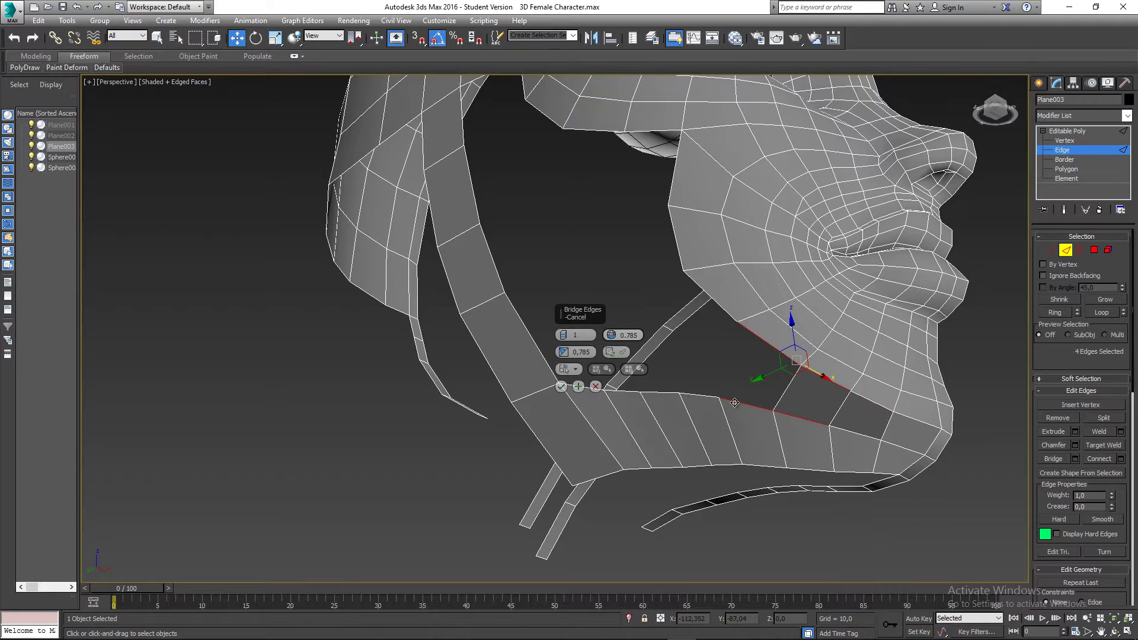
alt+middle_drag(735, 403, 752, 438)
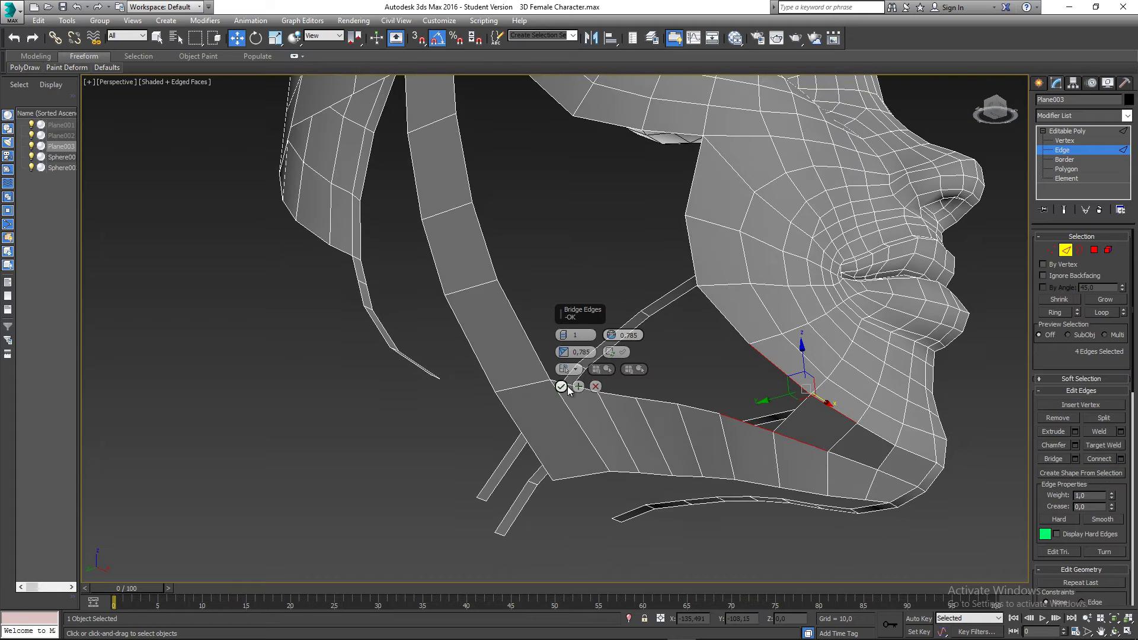
click(563, 387)
click(746, 422)
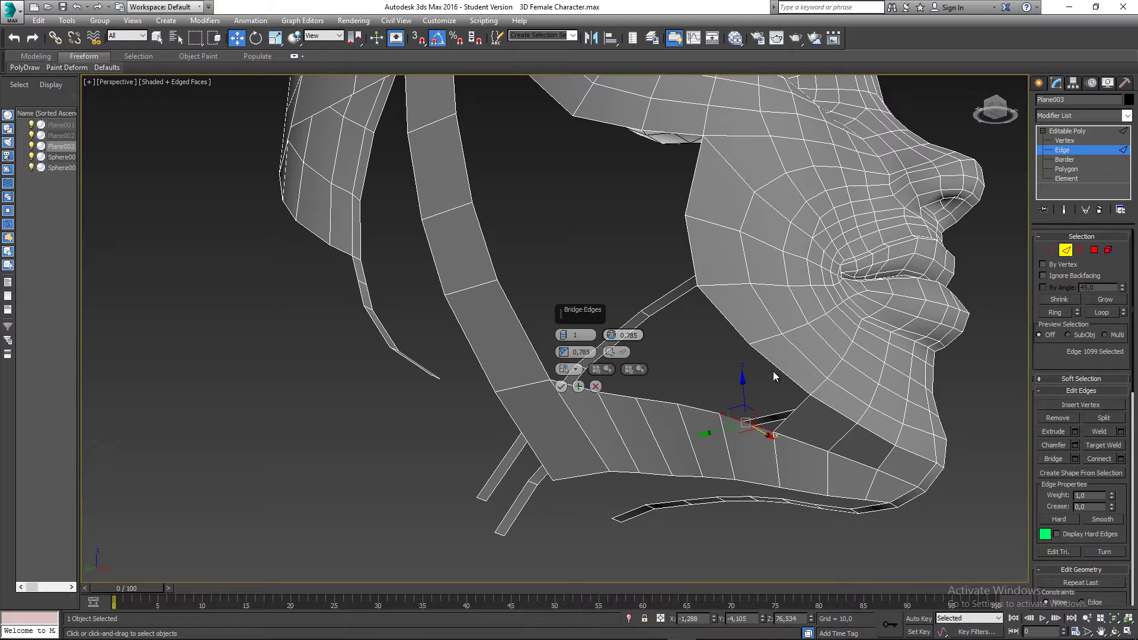
ctrl+click(774, 366)
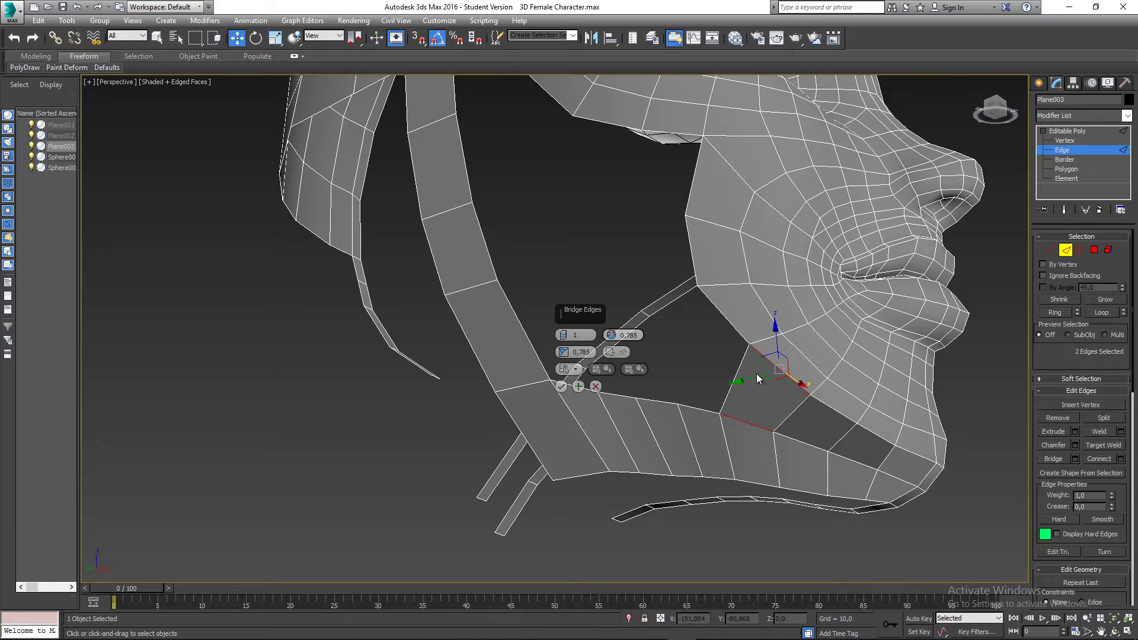
click(688, 407)
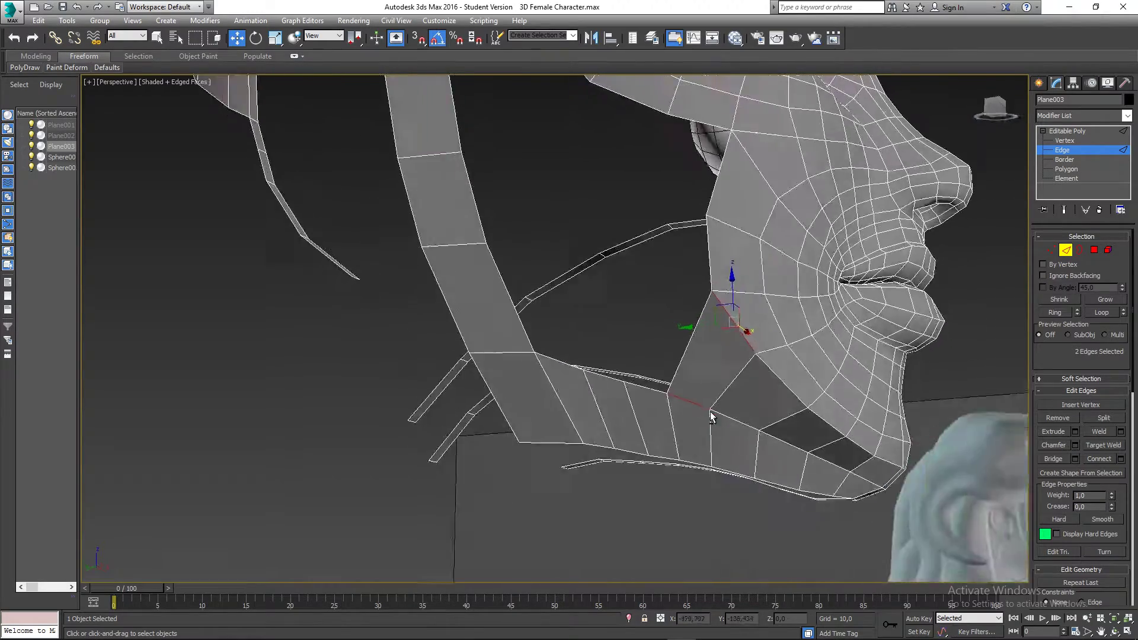
Step: In the front view, move the jaw strip's upper vertex beside the chin slightly down and outward toward the jaw contour
alt+middle_drag(711, 415, 654, 308)
scroll(709, 404, down, 2)
alt+middle_drag(812, 426, 571, 392)
click(1052, 251)
key(f)
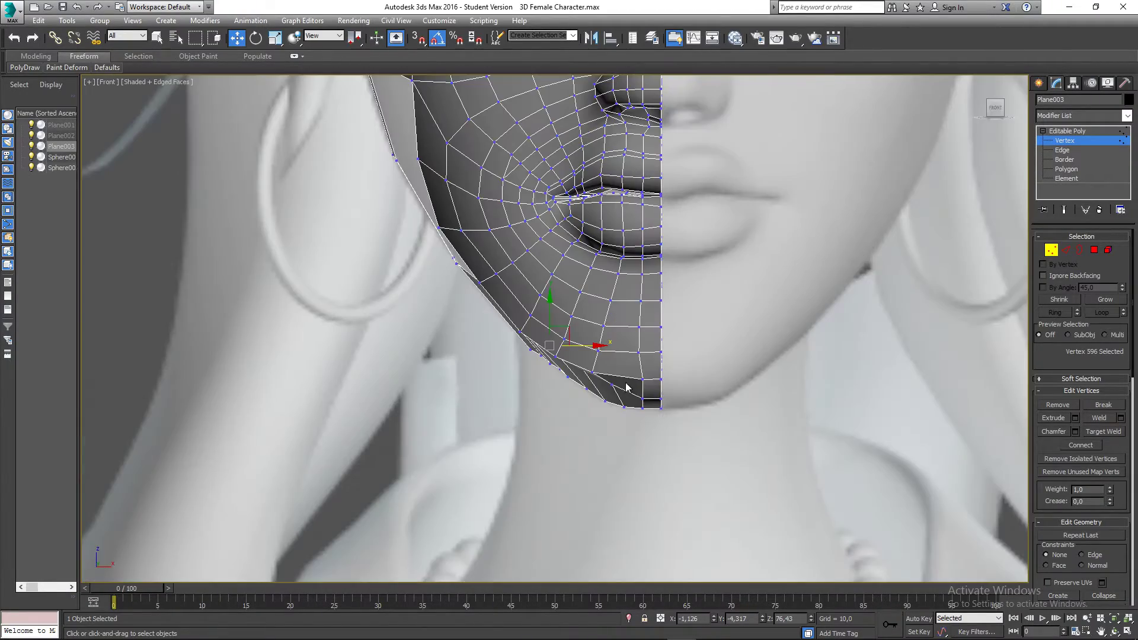
scroll(652, 361, up, 5)
click(635, 357)
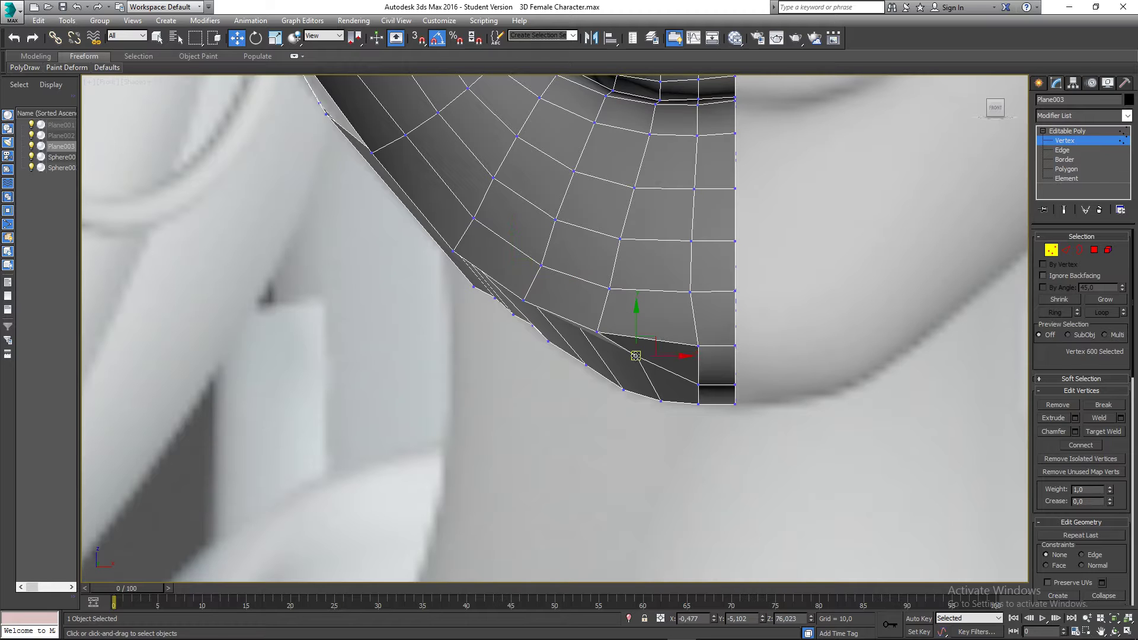
drag(646, 342, 639, 355)
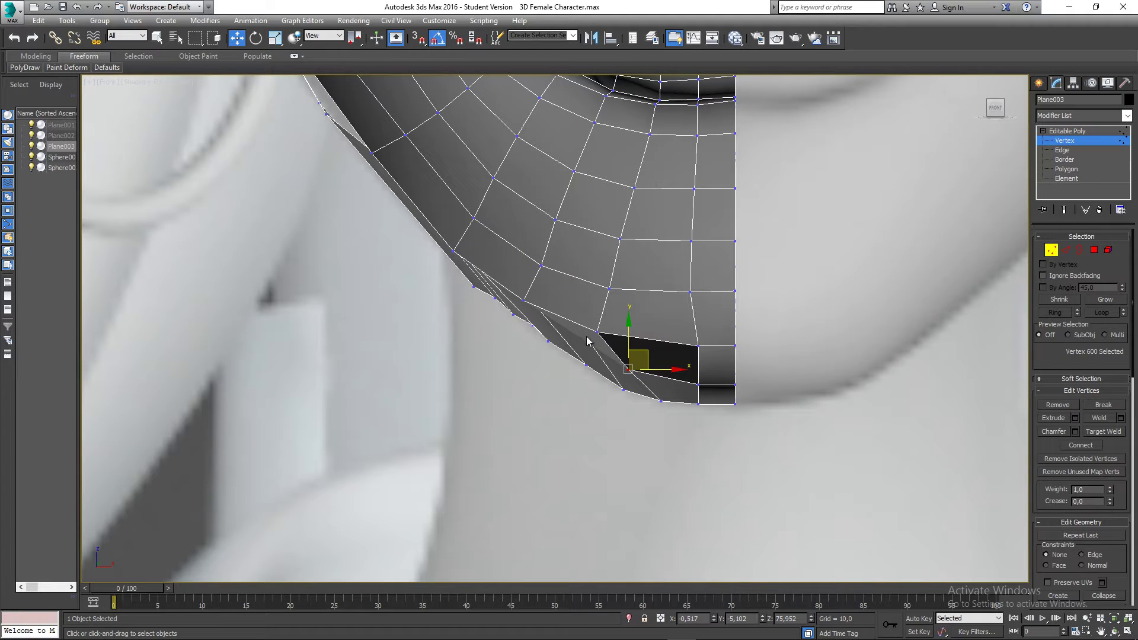
scroll(592, 345, down, 1)
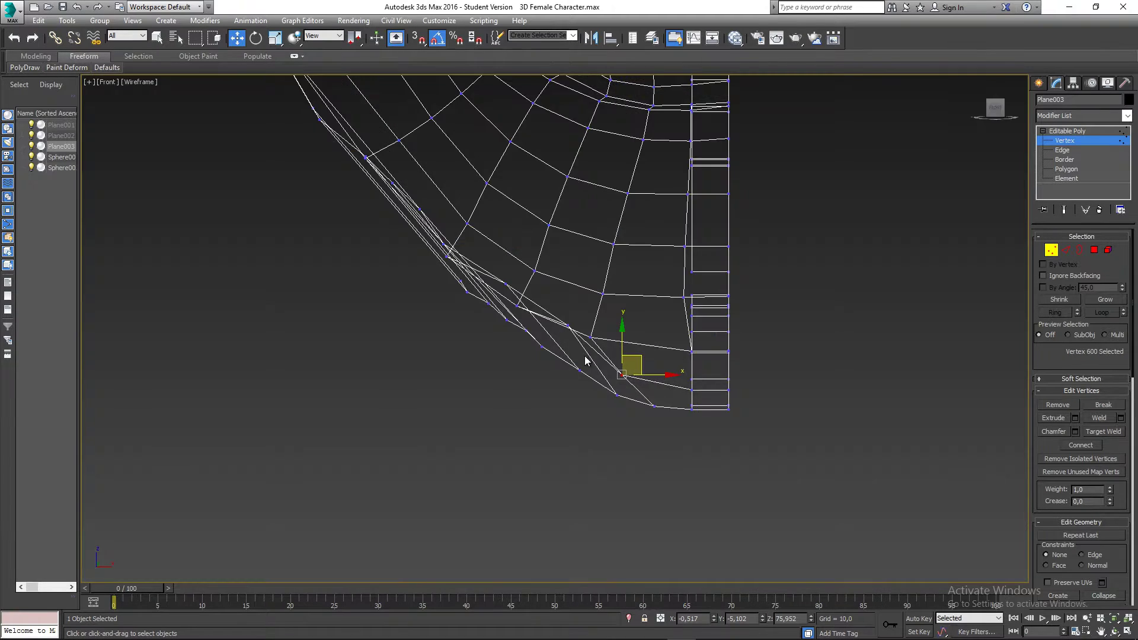
Step: In front wireframe display, move the next two upper jaw-strip vertices behind the chin down and outward toward the jaw contour
key(F3)
scroll(589, 352, up, 2)
click(559, 315)
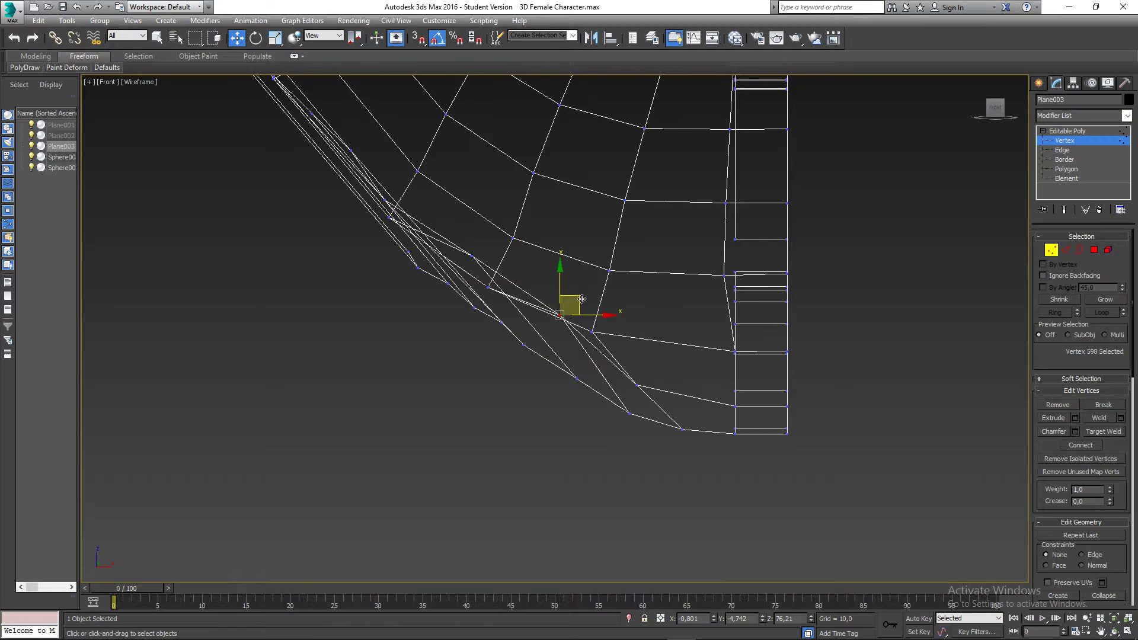
drag(582, 300, 572, 329)
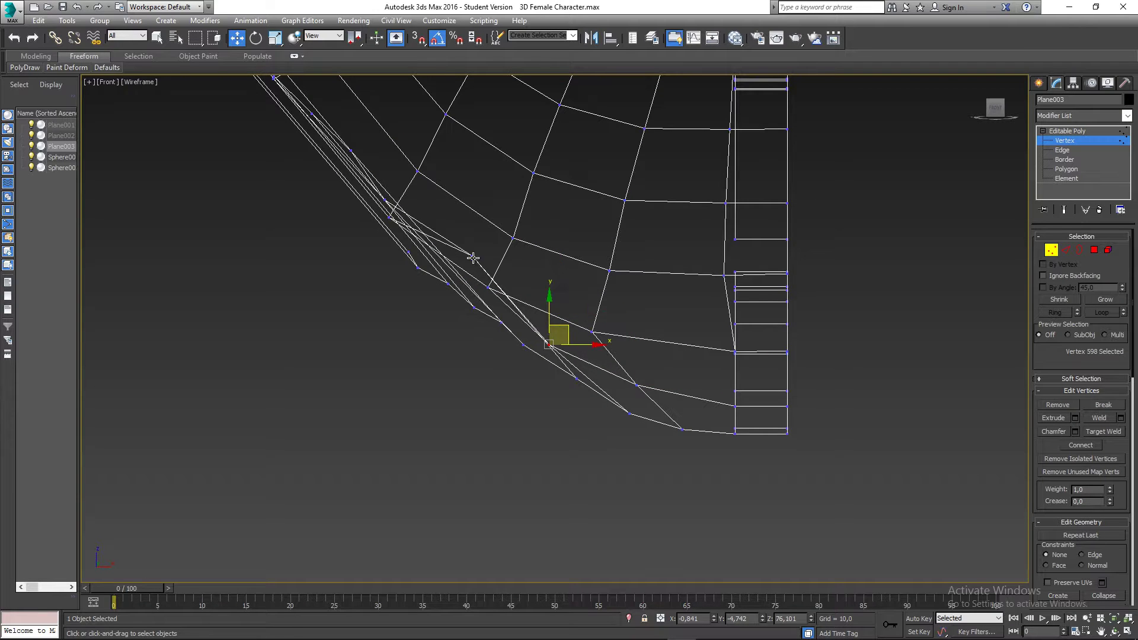
click(472, 257)
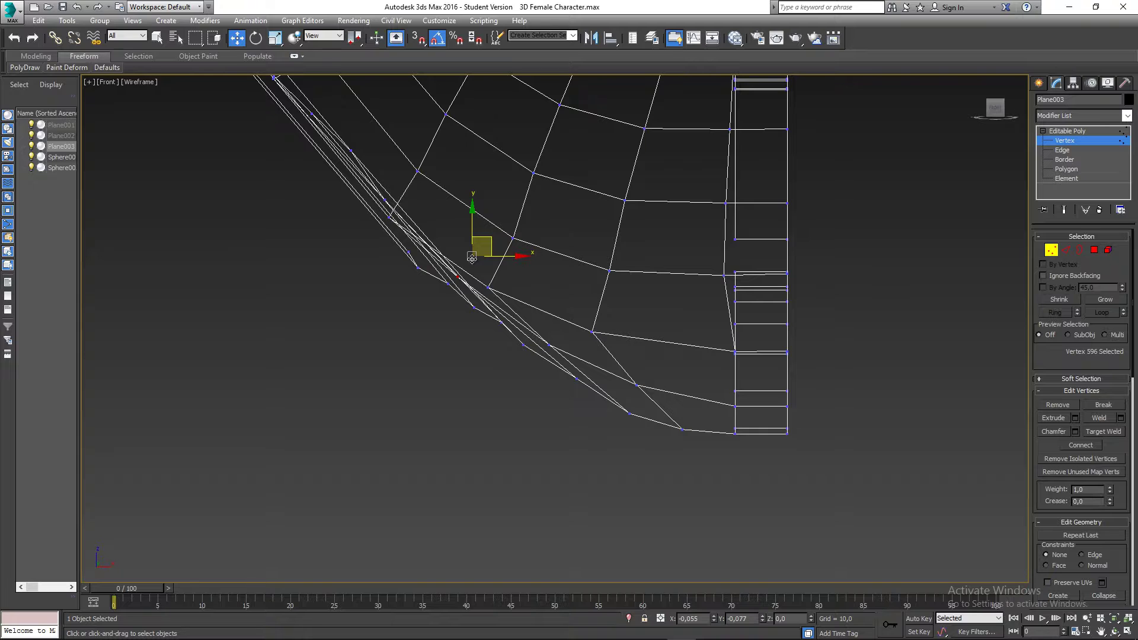
drag(471, 258, 470, 259)
middle_drag(460, 275, 615, 332)
scroll(559, 295, up, 2)
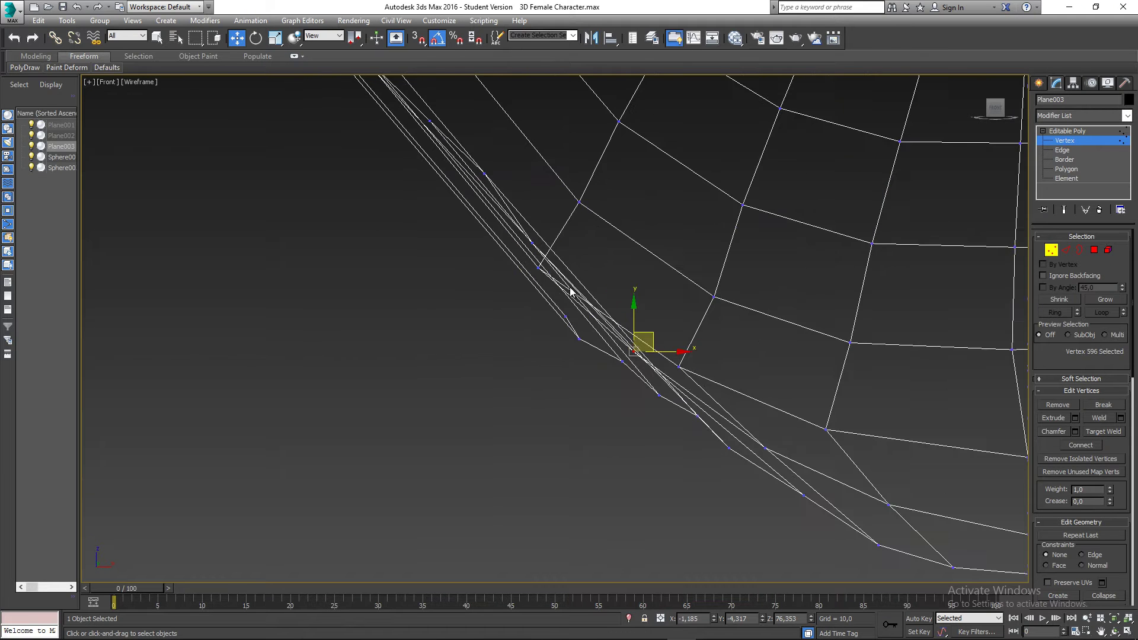
scroll(571, 292, down, 2)
middle_drag(575, 297, 541, 298)
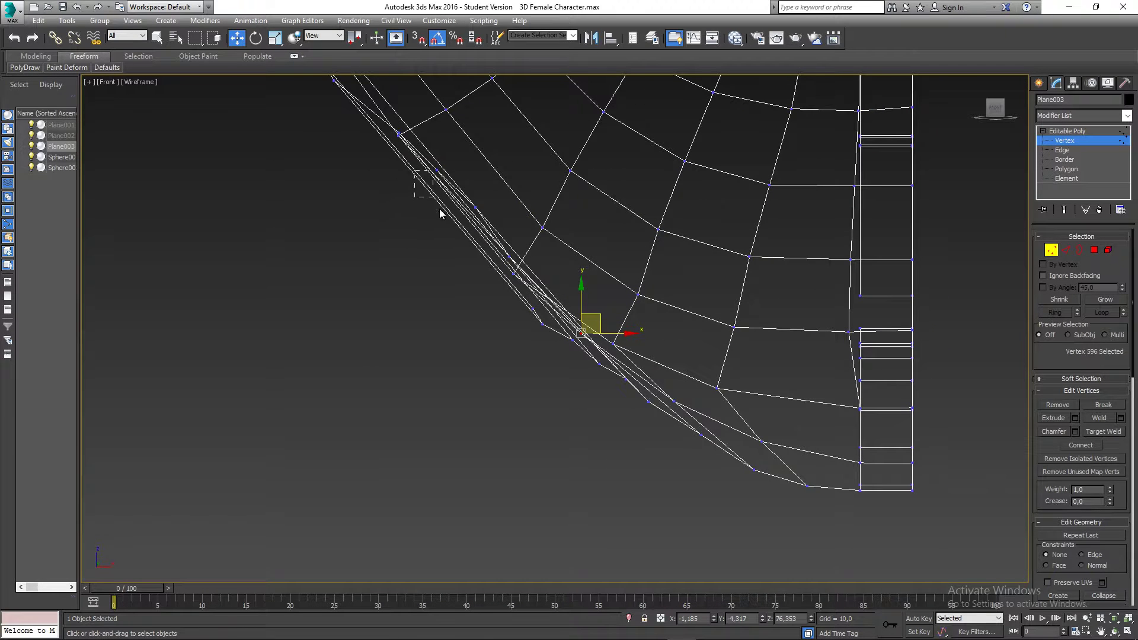
Step: Fine-tune the upper jaw-strip vertices farther back, finishing in the shaded perspective view, to smooth the jaw surface
drag(439, 208, 614, 401)
click(469, 260)
mouse_move(479, 306)
middle_down()
mouse_move(454, 308)
mouse_move(520, 322)
mouse_move(620, 299)
middle_up()
key(F3)
key(p)
scroll(455, 309, down, 4)
click(593, 241)
mouse_move(595, 249)
alt+middle_down()
mouse_move(586, 290)
mouse_move(610, 313)
mouse_move(613, 239)
alt+middle_up()
drag(605, 224, 606, 231)
click(640, 275)
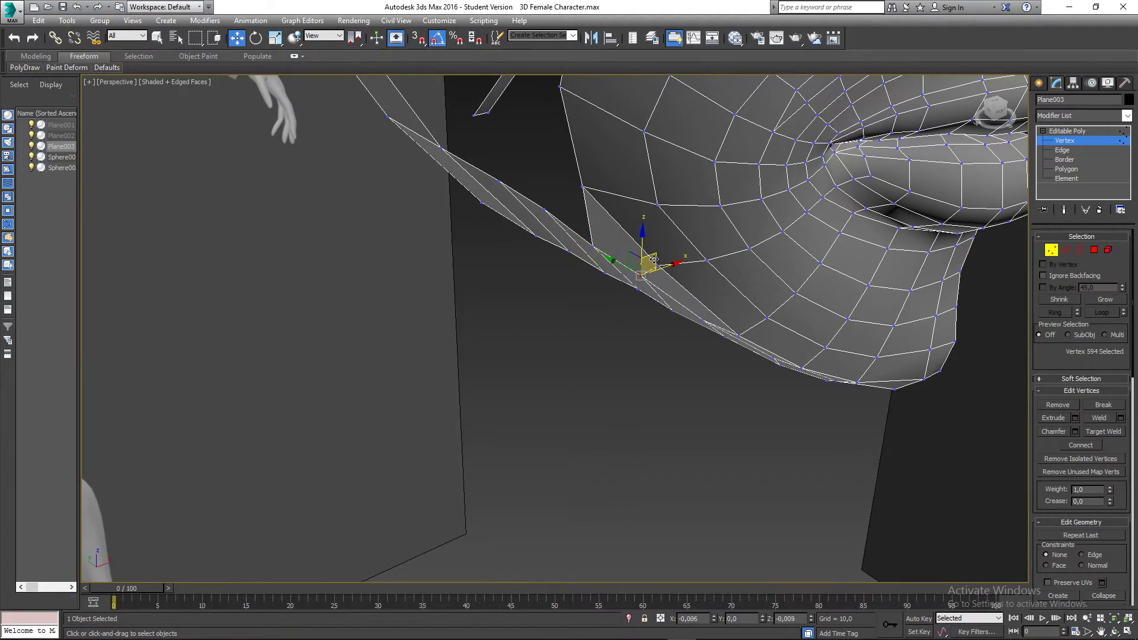
drag(654, 260, 657, 263)
alt+middle_drag(681, 309, 741, 296)
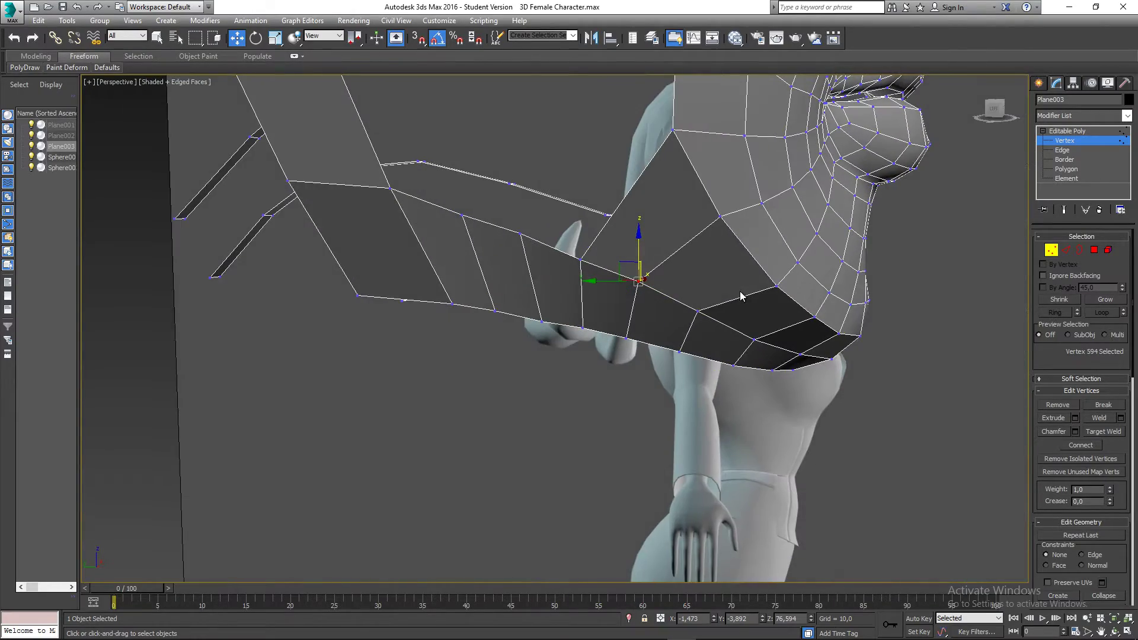
Step: In the left view, move the four lower face-border vertices above the jaw strip backward and down to even out the bridged polygons
key(l)
scroll(631, 320, up, 6)
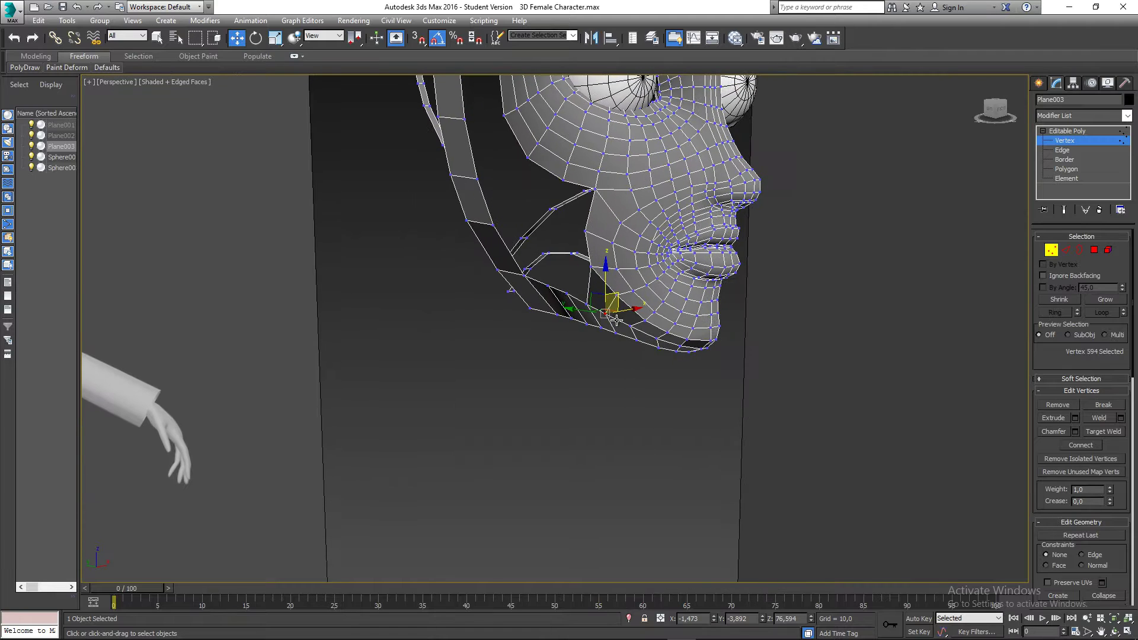
middle_drag(540, 295, 556, 330)
click(539, 256)
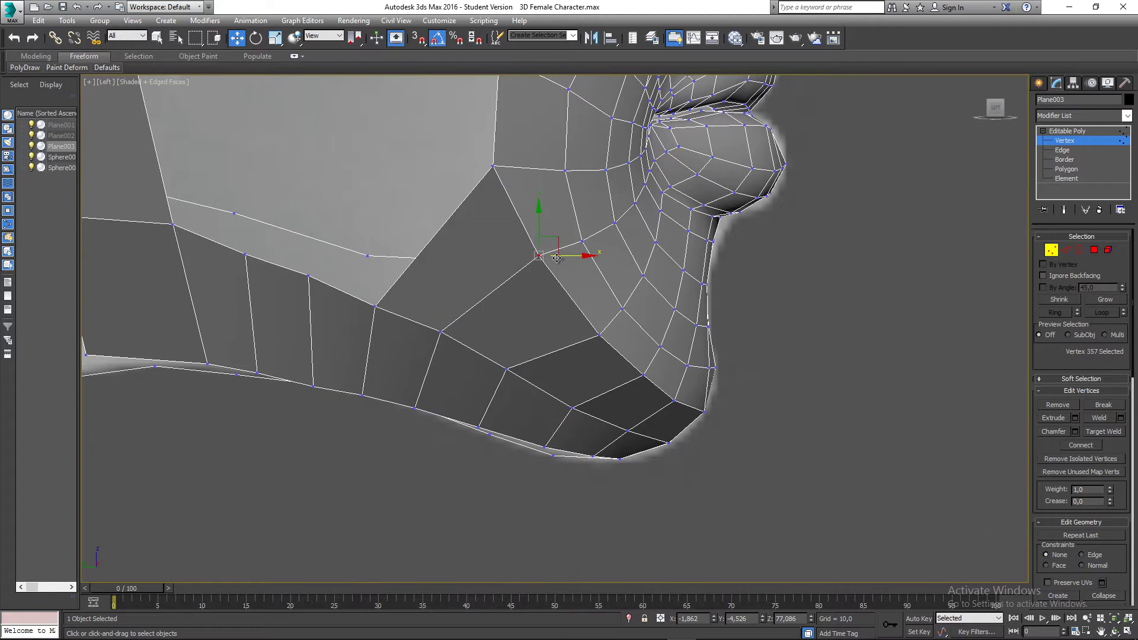
drag(560, 236, 536, 254)
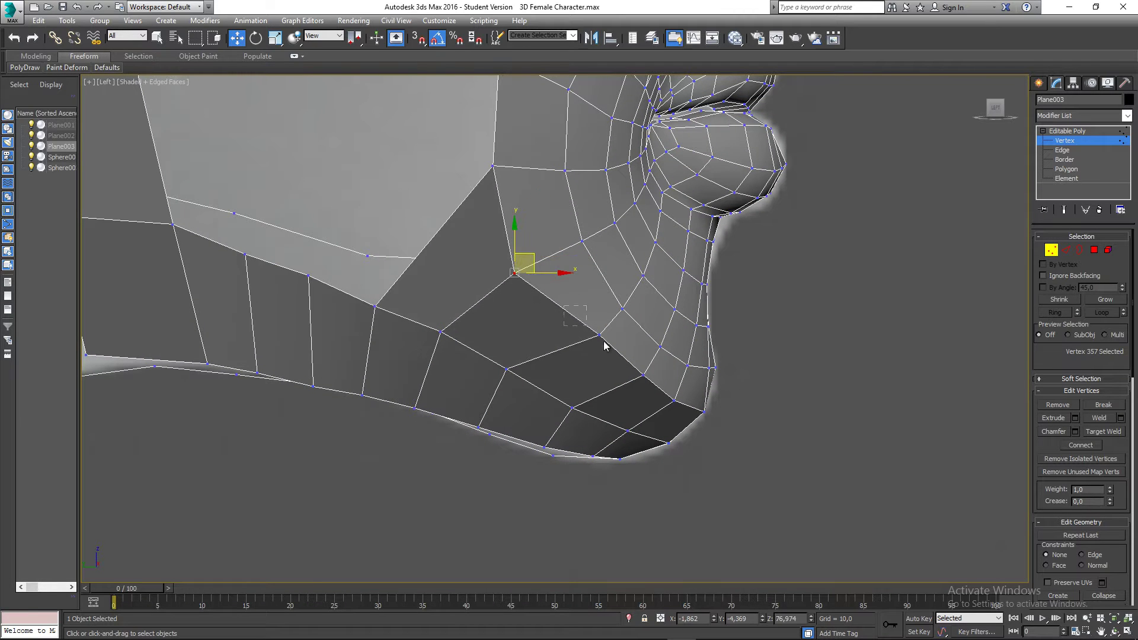
click(600, 335)
drag(617, 315, 590, 325)
click(643, 374)
drag(657, 366, 644, 369)
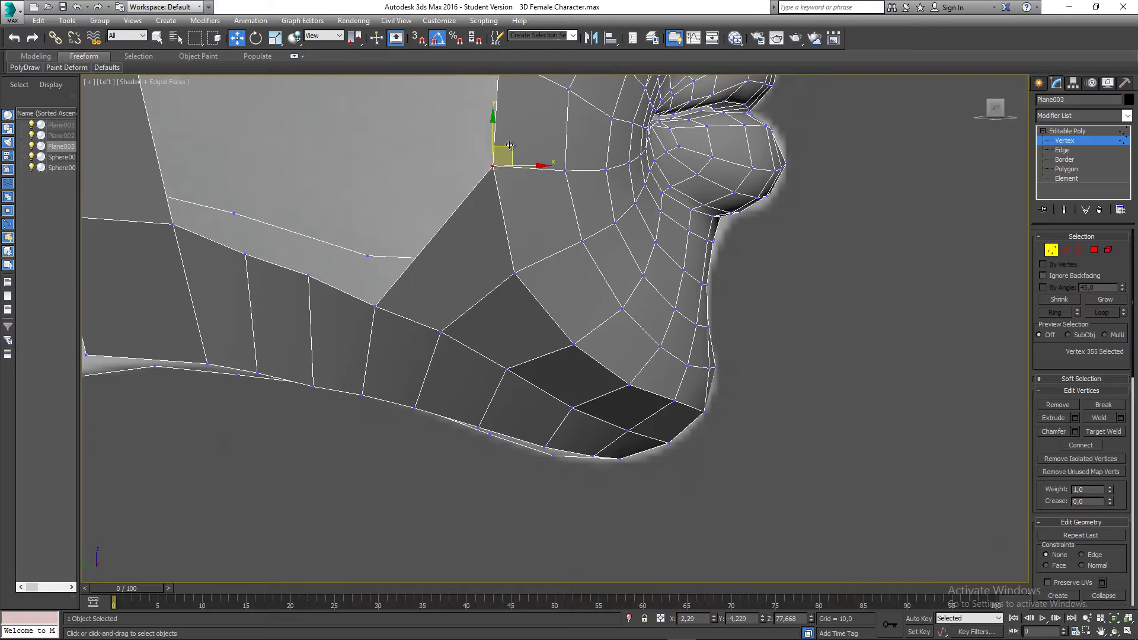
drag(509, 145, 497, 158)
Step: Examine the open cheek area between the face border, the jaw strip and the vertical side strip from the left view
scroll(413, 253, down, 2)
middle_drag(393, 254, 441, 350)
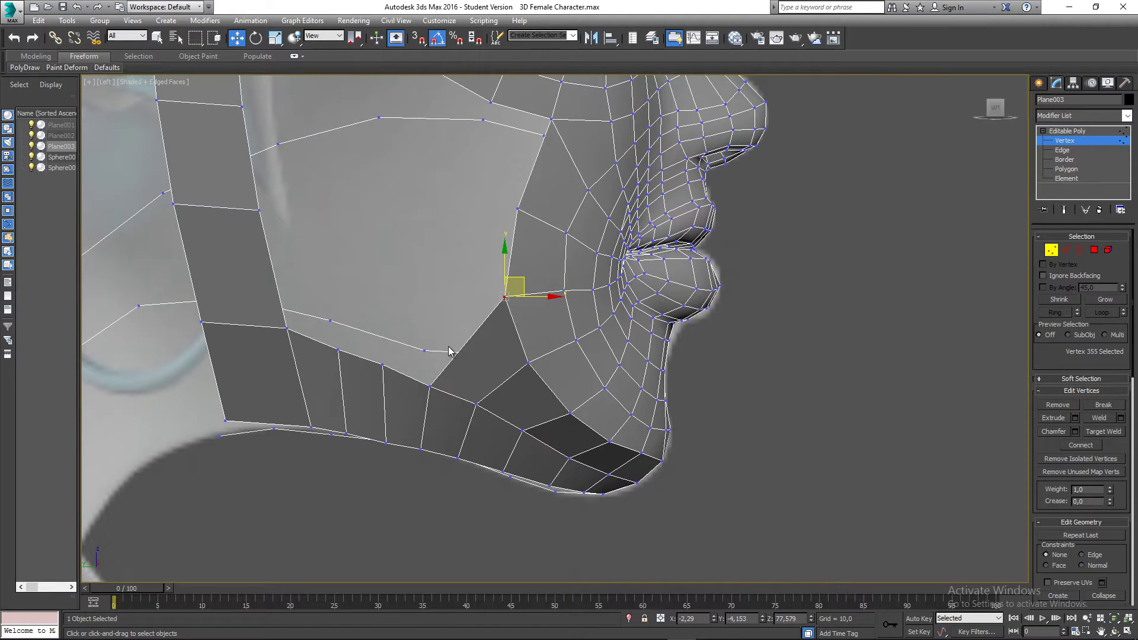
scroll(450, 350, down, 2)
click(459, 345)
scroll(460, 349, up, 1)
middle_drag(460, 349, 488, 367)
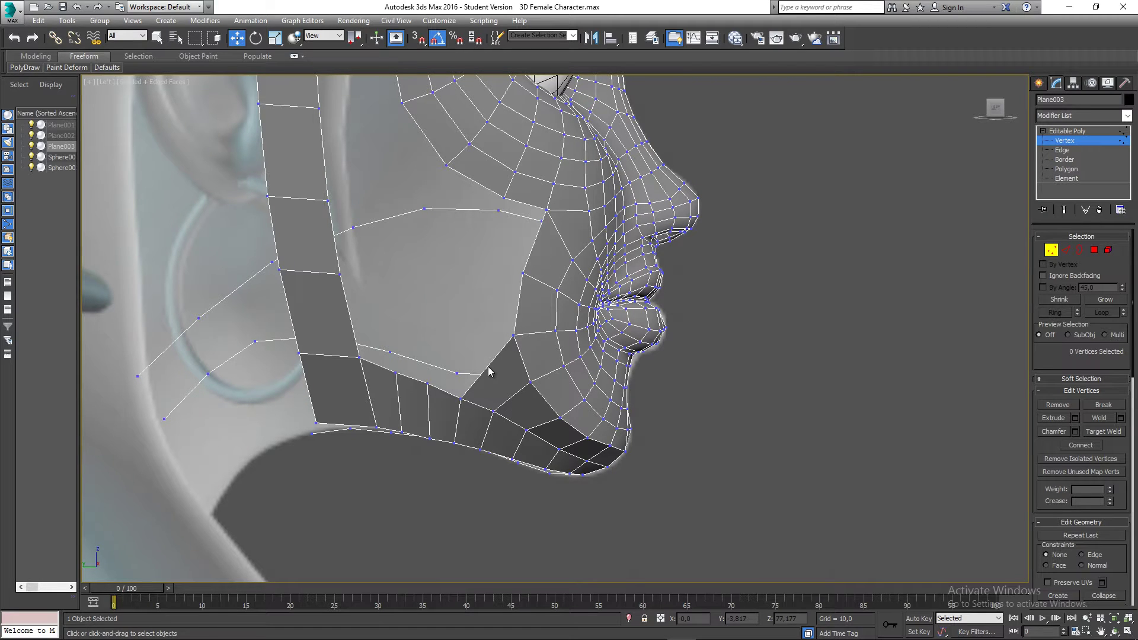
scroll(522, 381, down, 2)
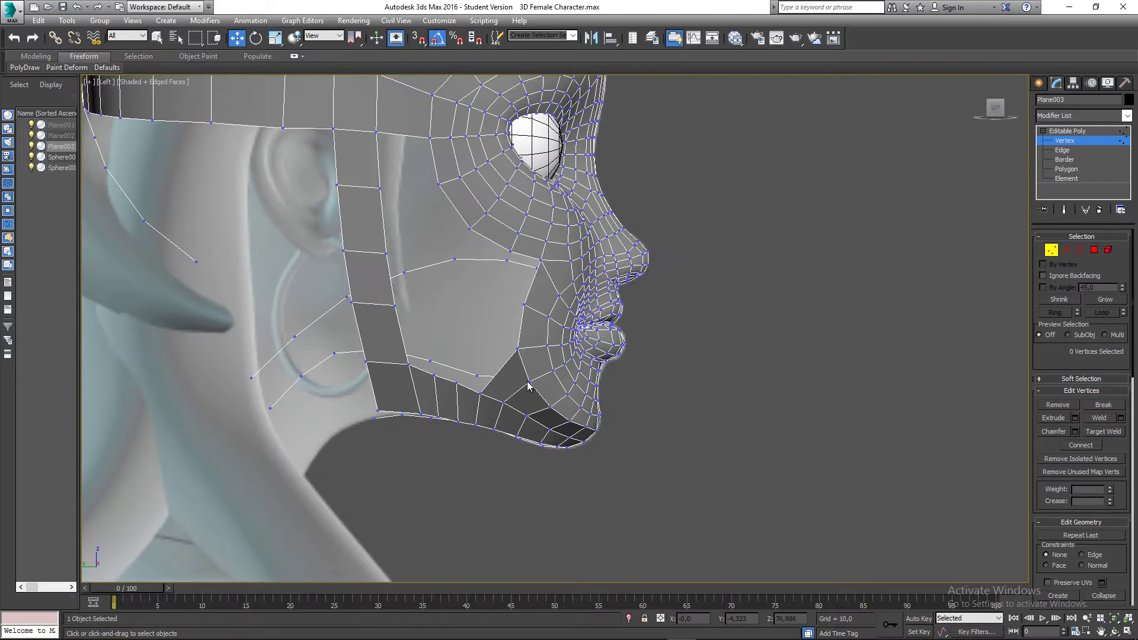
scroll(503, 343, up, 3)
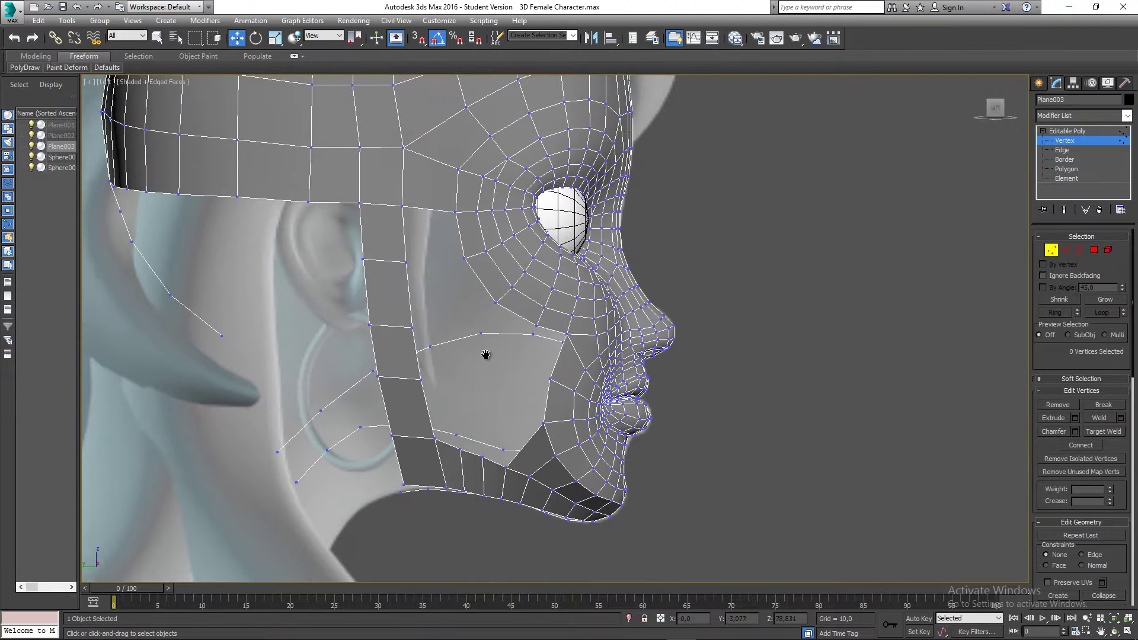
Step: Bridge the two uppermost front edges of the vertical side strip to the matching face-border edges beside the eye with 1 segment
click(1066, 249)
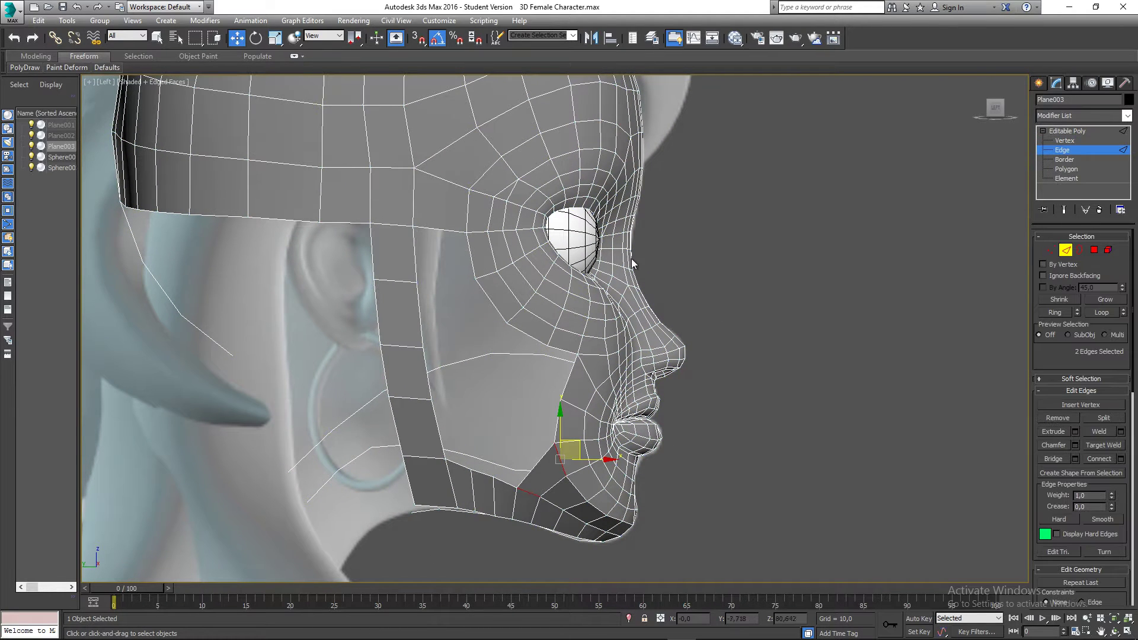
click(413, 252)
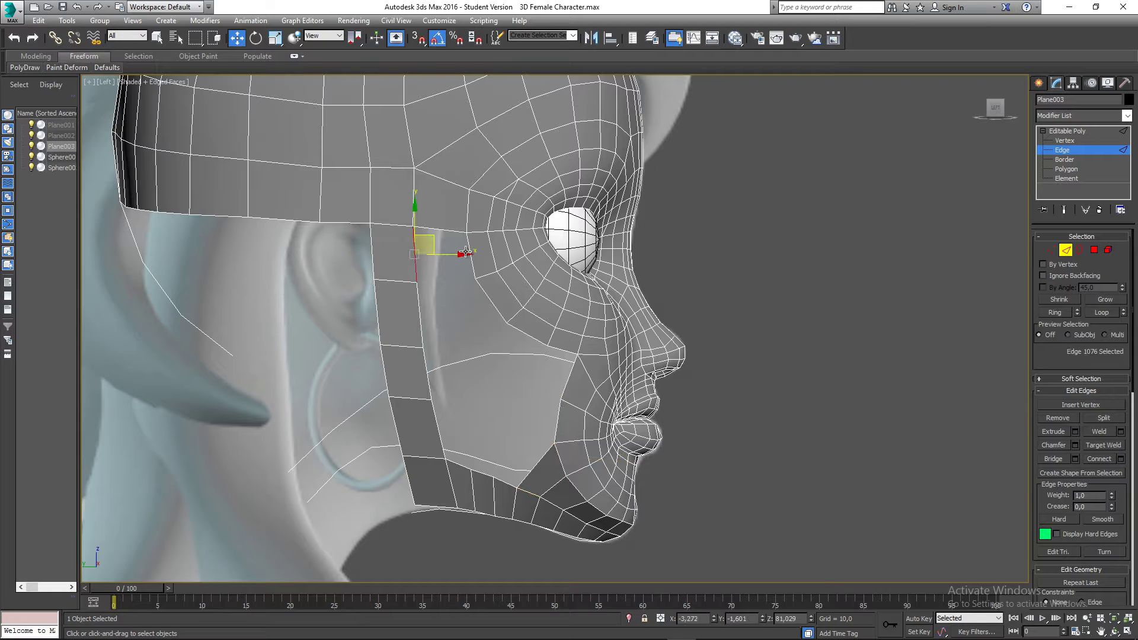
ctrl+click(472, 255)
click(1075, 458)
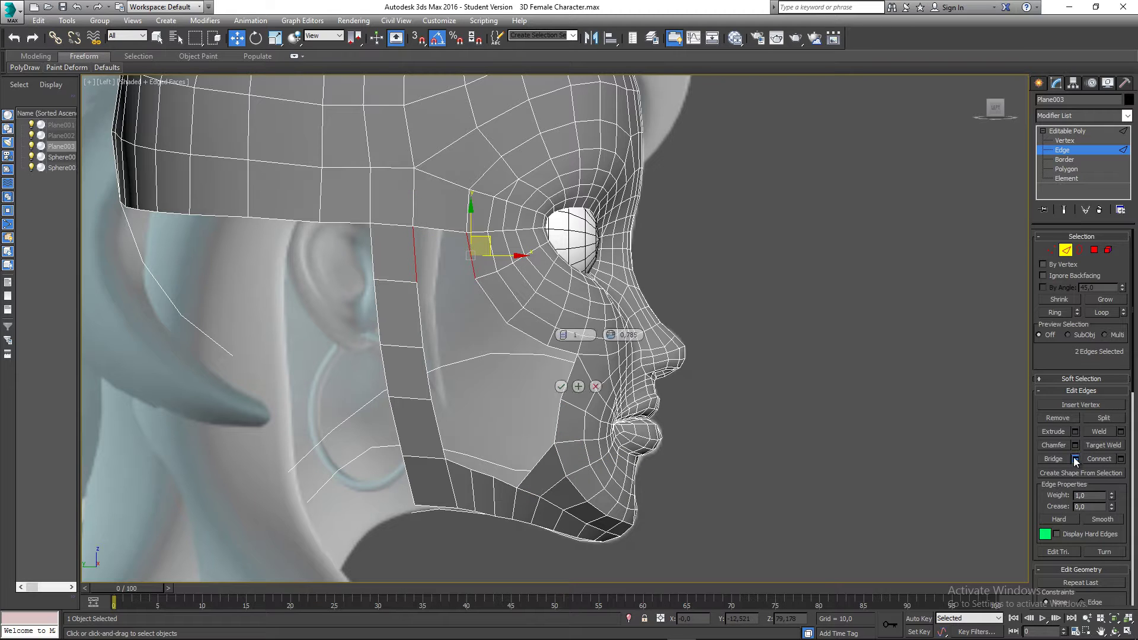
click(561, 387)
middle_drag(491, 346, 496, 313)
click(423, 282)
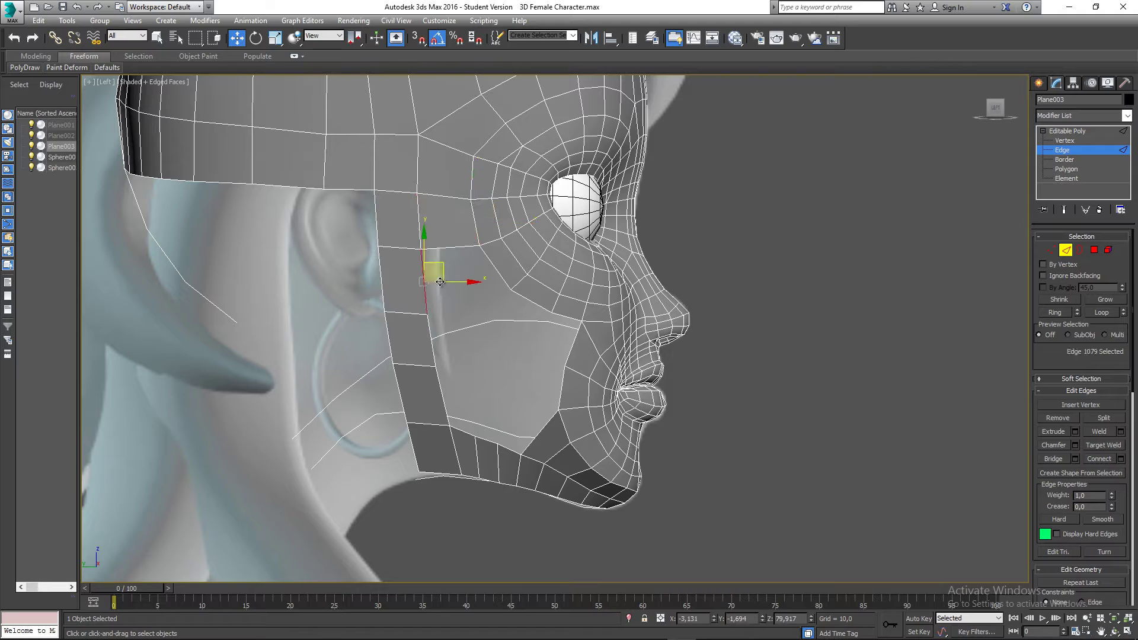
ctrl+click(492, 269)
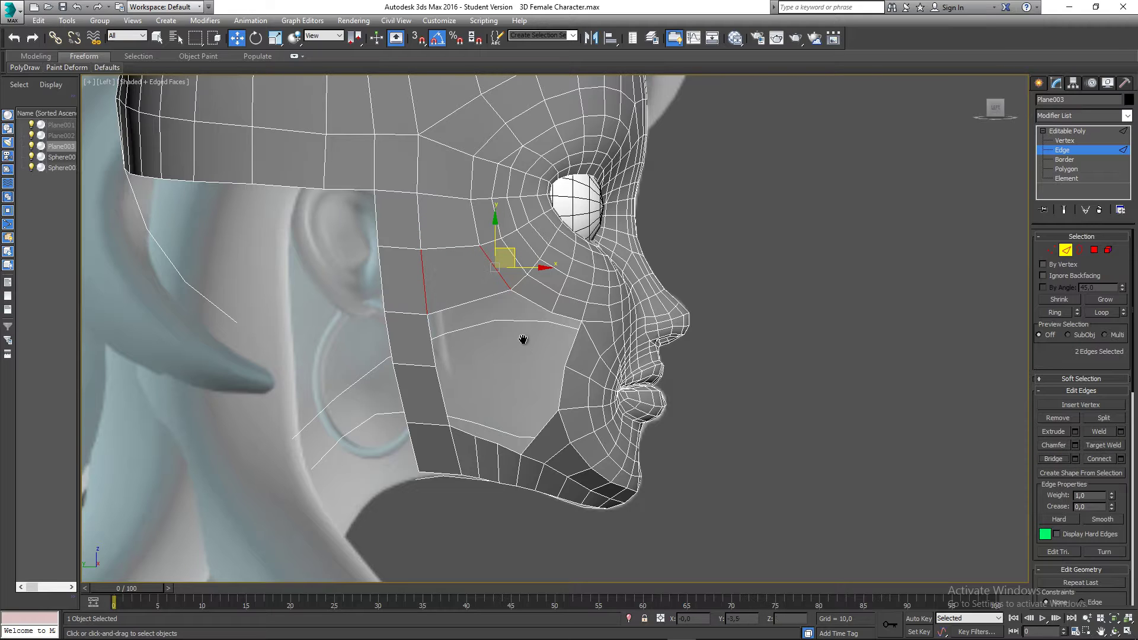
middle_drag(523, 340, 523, 324)
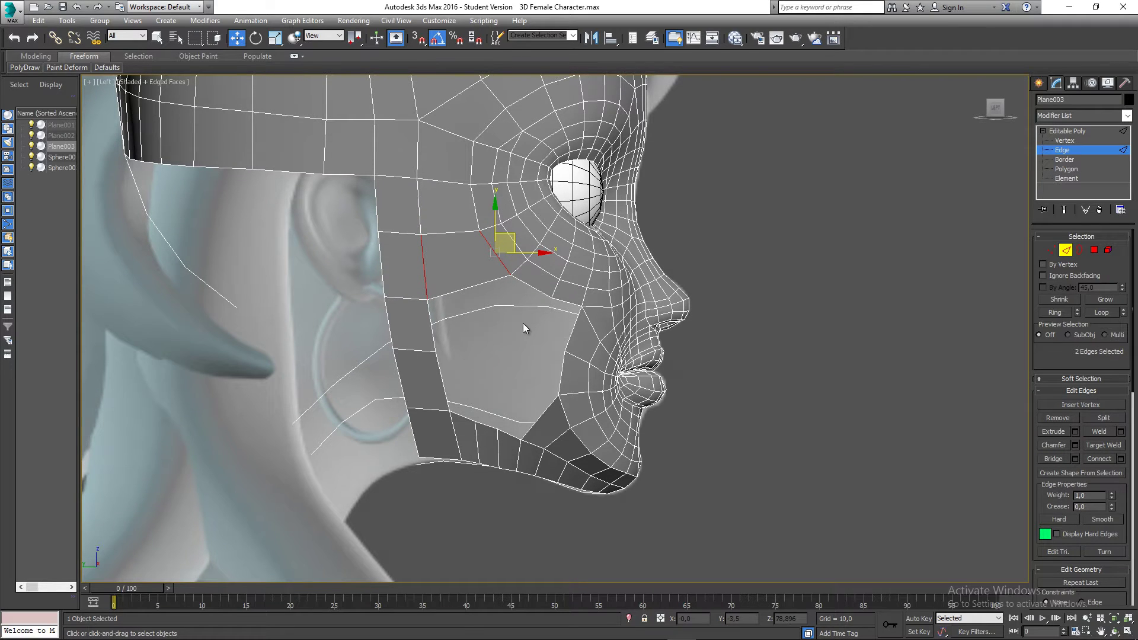
middle_drag(470, 420, 467, 405)
Step: Remove one cross edge from the rear part of the jaw strip and shift the neighbouring front edge backward to even the spacing
click(474, 418)
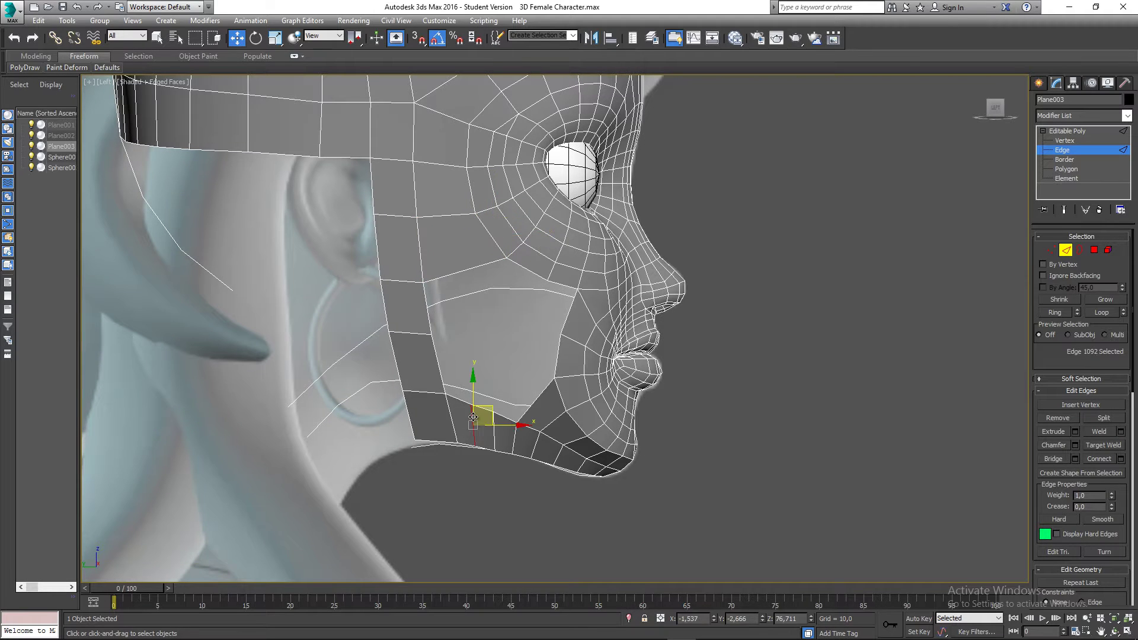
scroll(489, 421, up, 2)
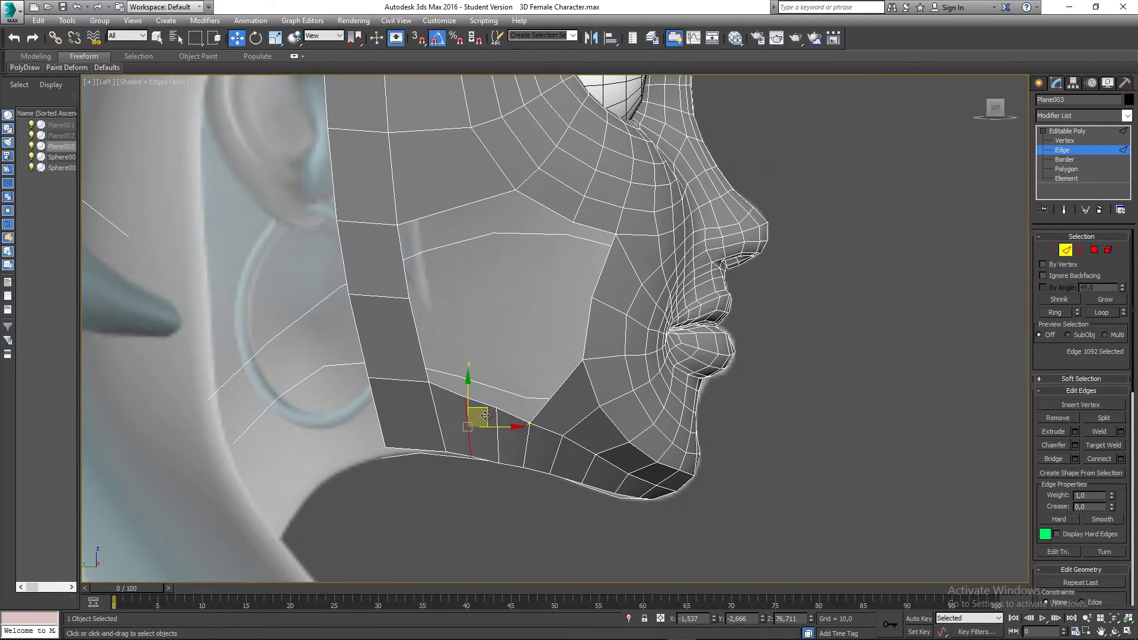
key(ctrl+d)
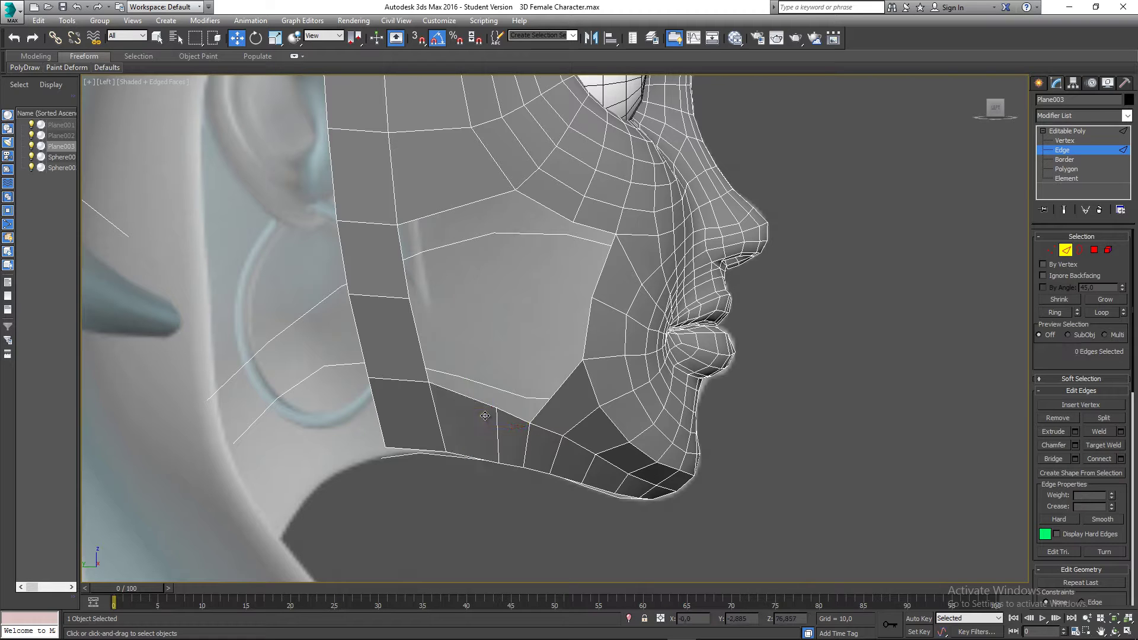
middle_drag(472, 415, 467, 413)
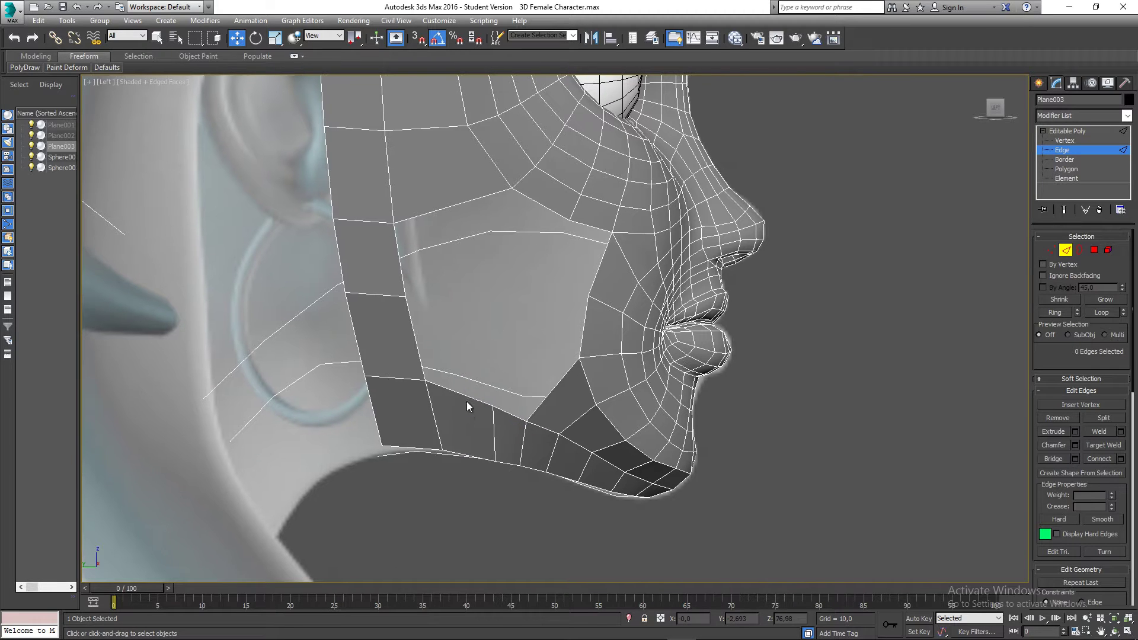
click(495, 426)
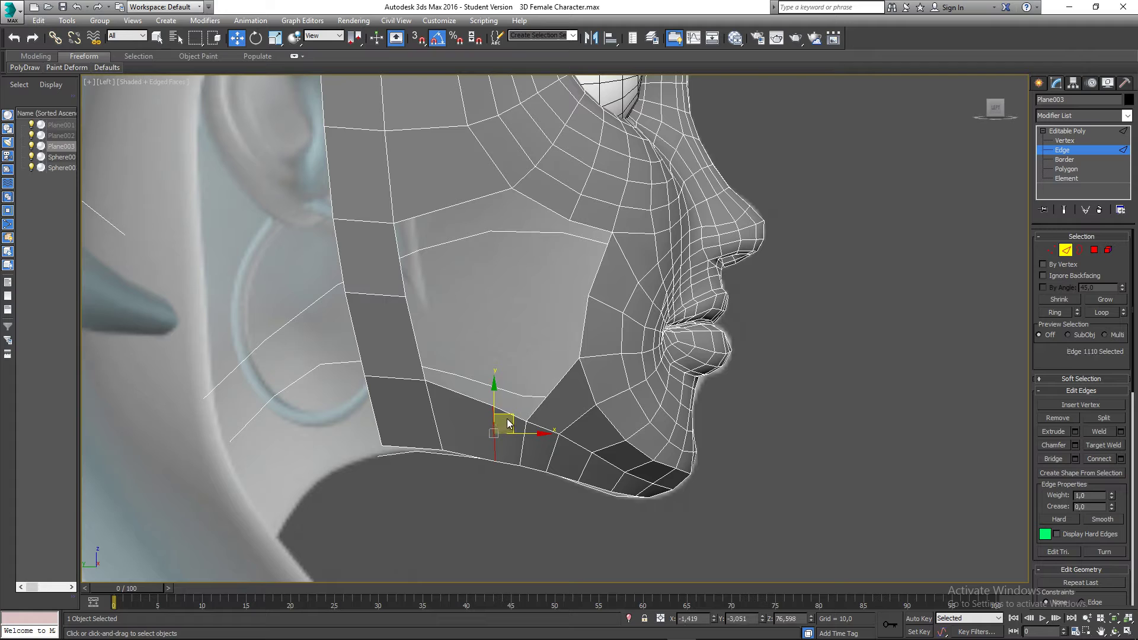
drag(508, 422, 497, 412)
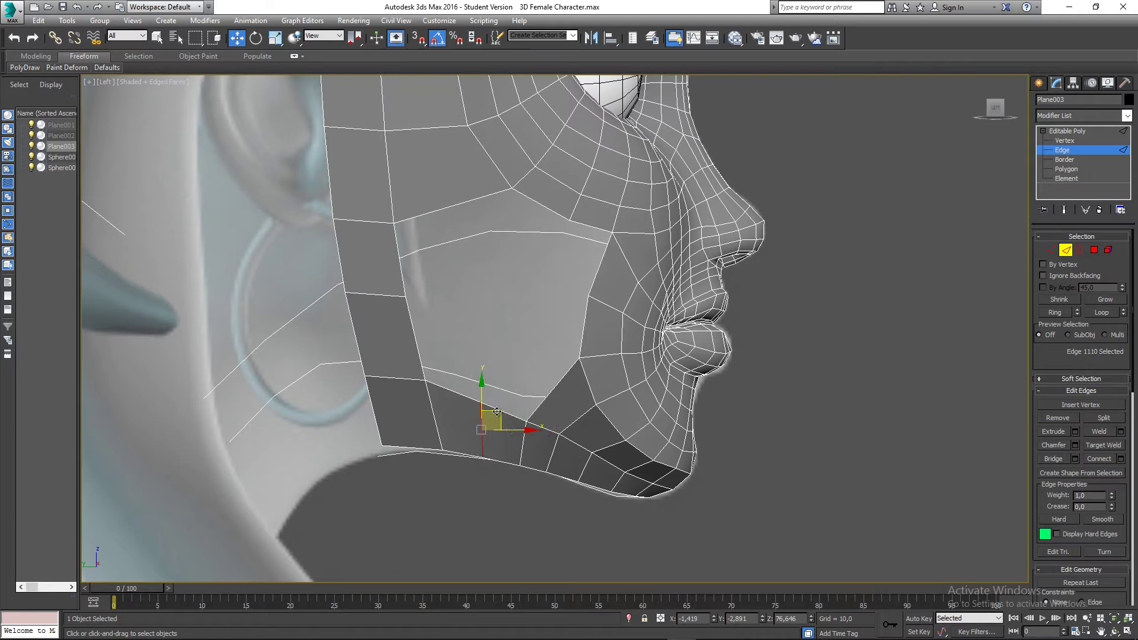
middle_drag(497, 412, 489, 439)
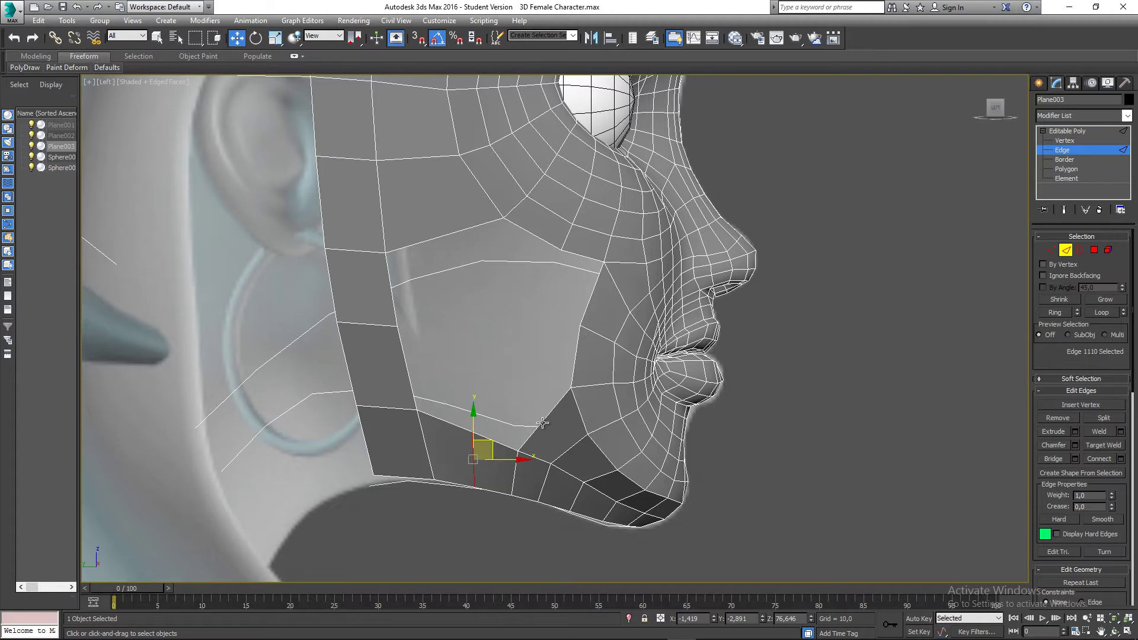
Step: Bridge the jaw strip's upper edge behind the lower face to the cheek-border edge beside the nose with 3 segments
click(500, 444)
ctrl+click(580, 259)
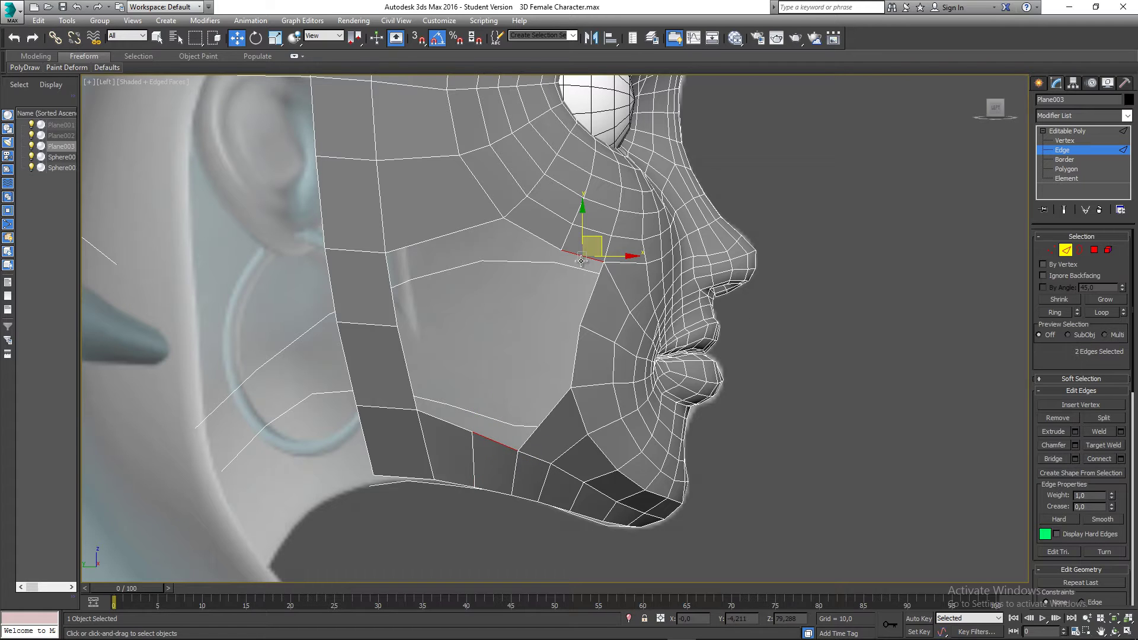
click(1074, 459)
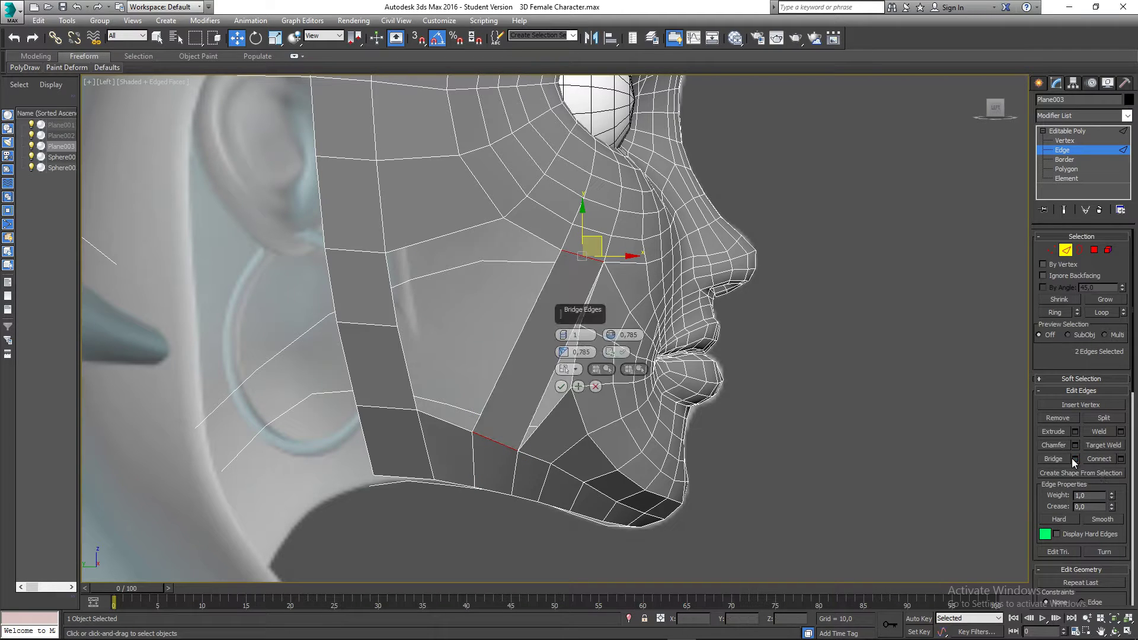
click(561, 333)
click(561, 387)
mouse_move(586, 407)
alt+middle_down()
mouse_move(542, 399)
mouse_move(572, 406)
alt+middle_up()
key(1)
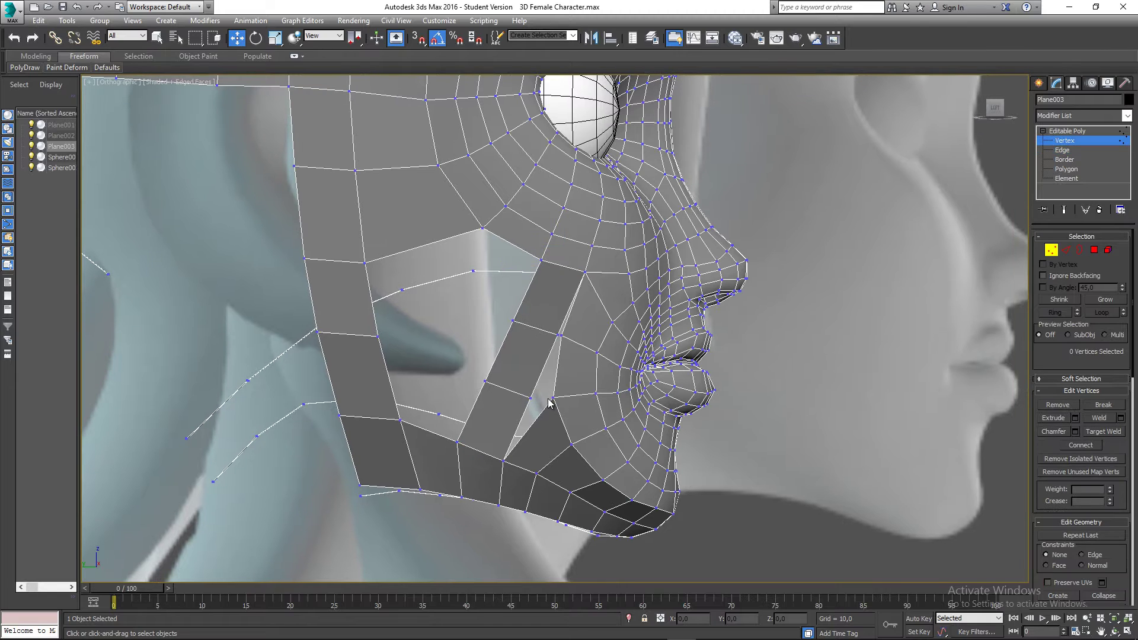
Step: Target-weld the two middle front vertices of the new cheek strip onto the matching face-border vertices beside the mouth to close the gap
right_click(545, 397)
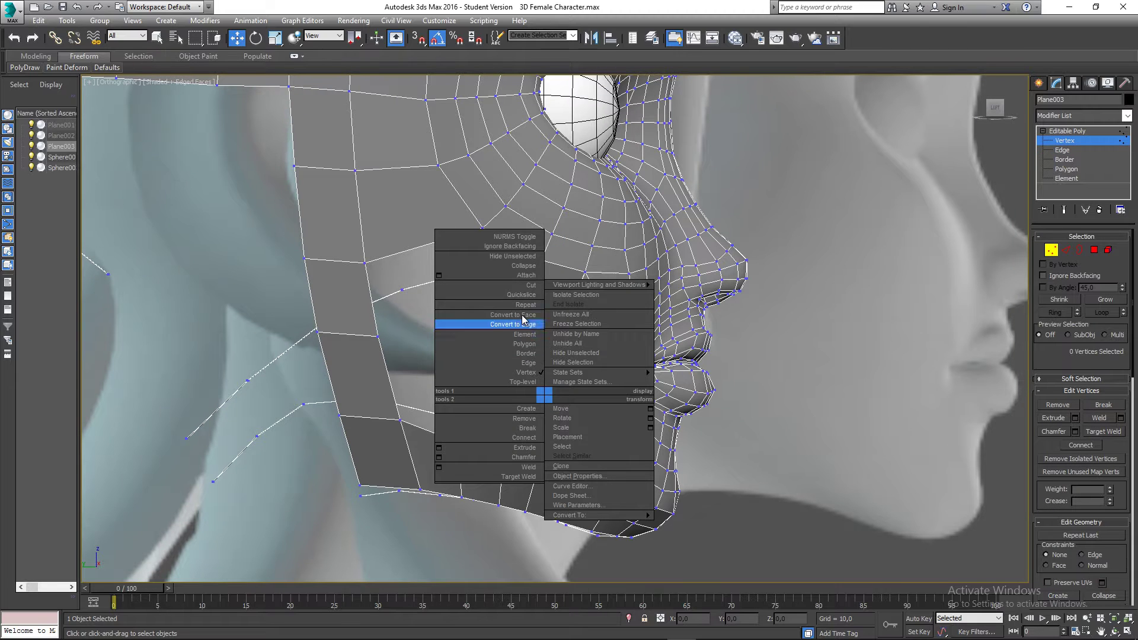
click(520, 476)
click(532, 399)
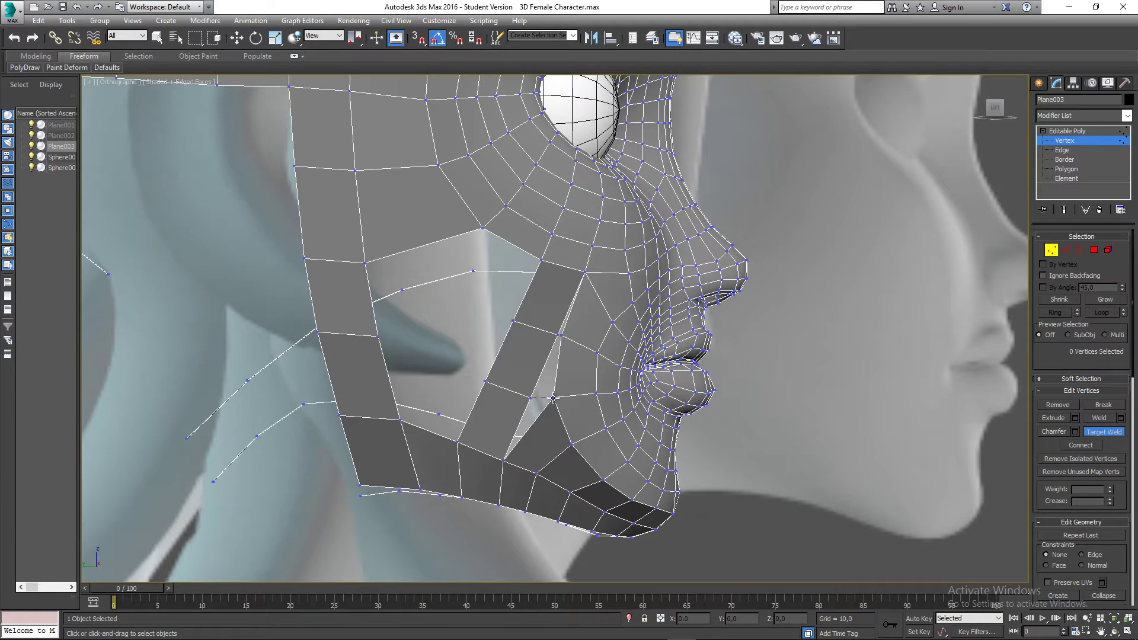
click(554, 397)
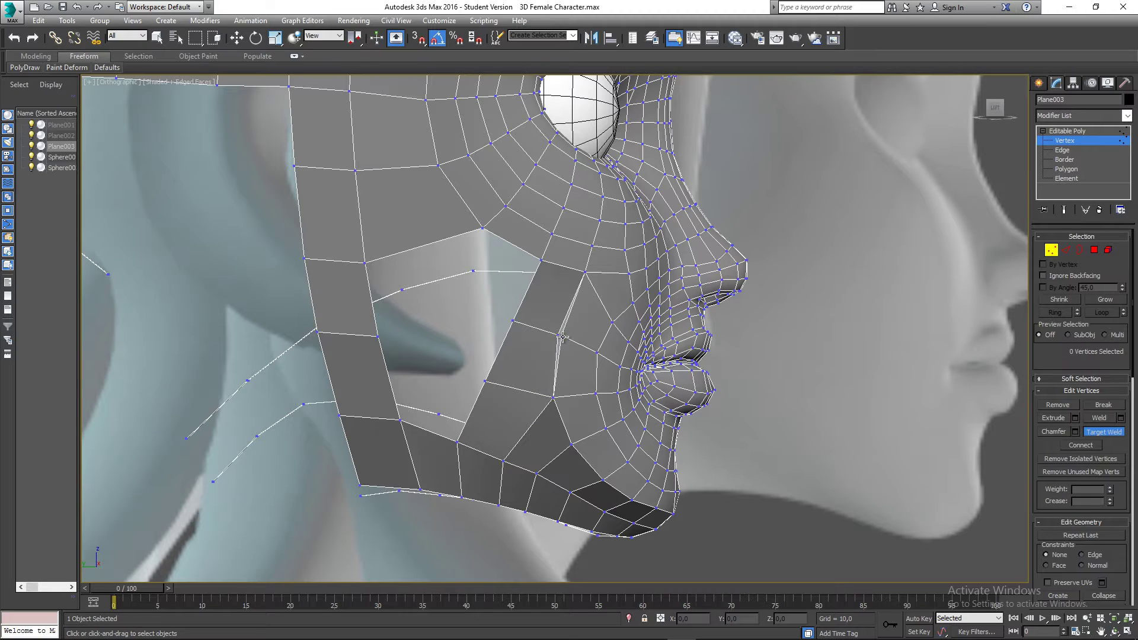
click(562, 337)
right_click(555, 361)
Step: Bridge the next rearward upper edge of the jaw strip to the cheek-border edge below the eye with 3 segments
alt+middle_drag(526, 445, 509, 443)
key(l)
scroll(528, 522, up, 2)
middle_drag(528, 521, 488, 384)
middle_drag(501, 242, 578, 448)
middle_drag(527, 392, 535, 389)
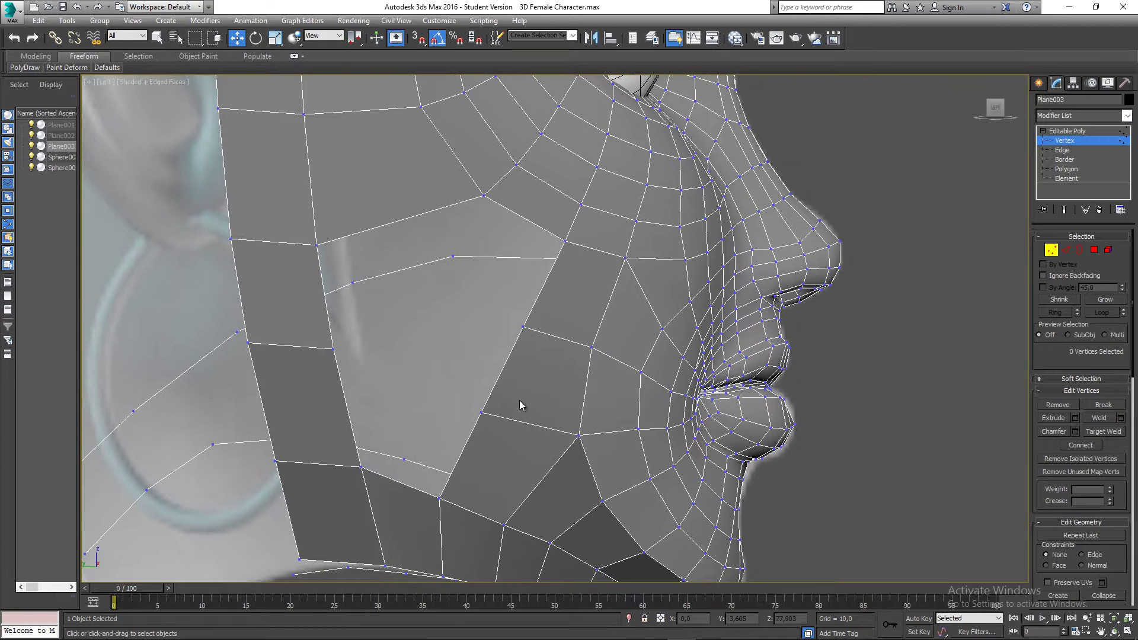
click(1066, 250)
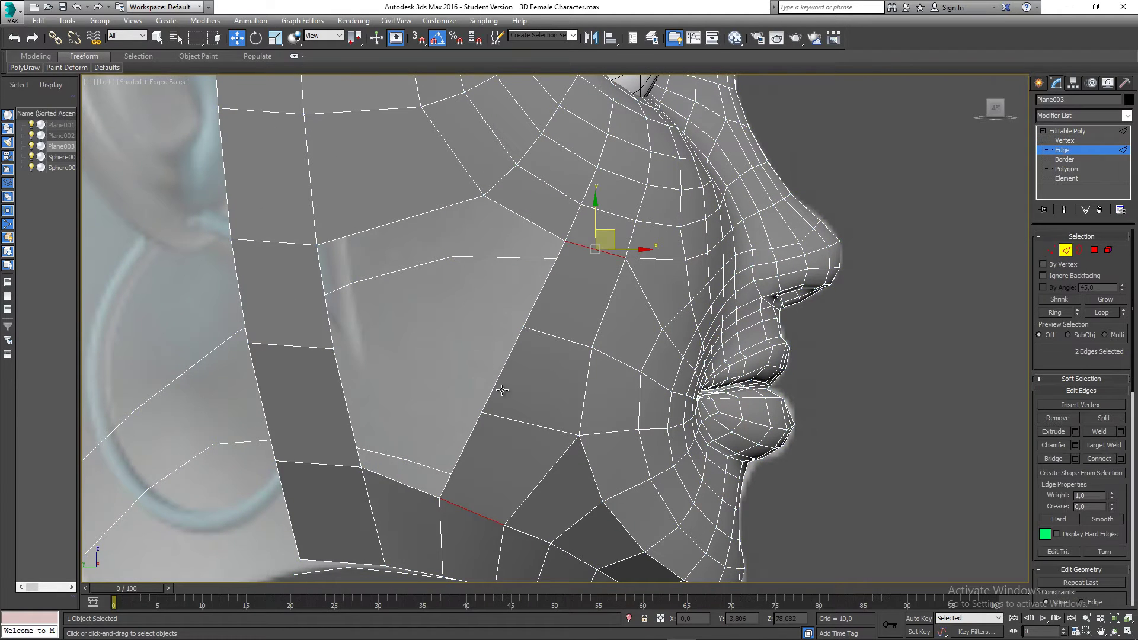
click(469, 437)
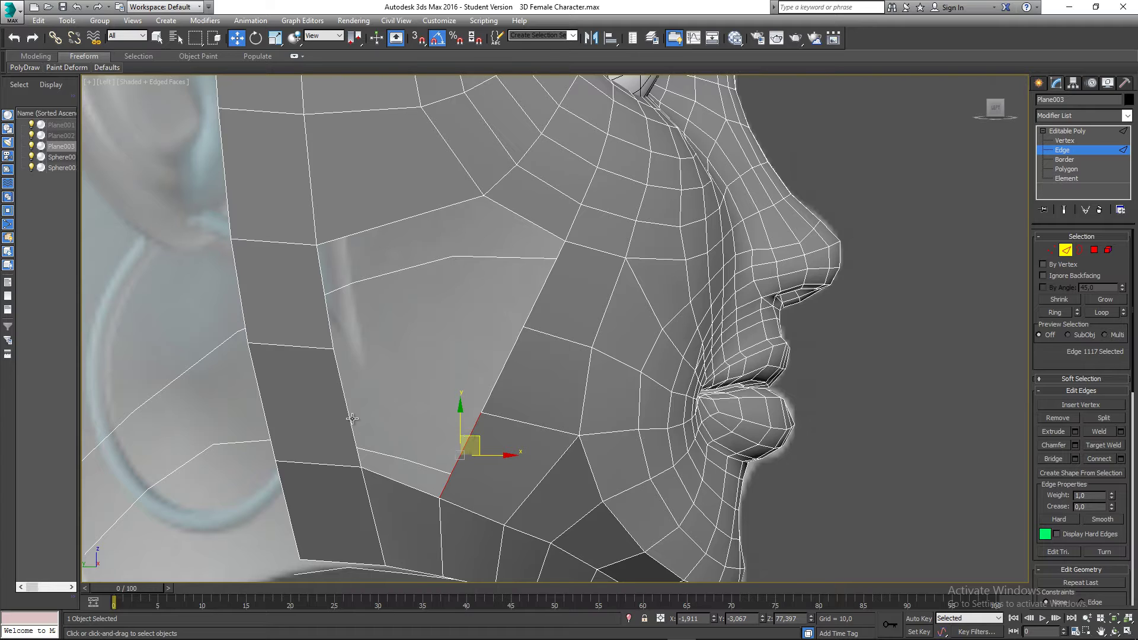
click(395, 476)
ctrl+click(516, 213)
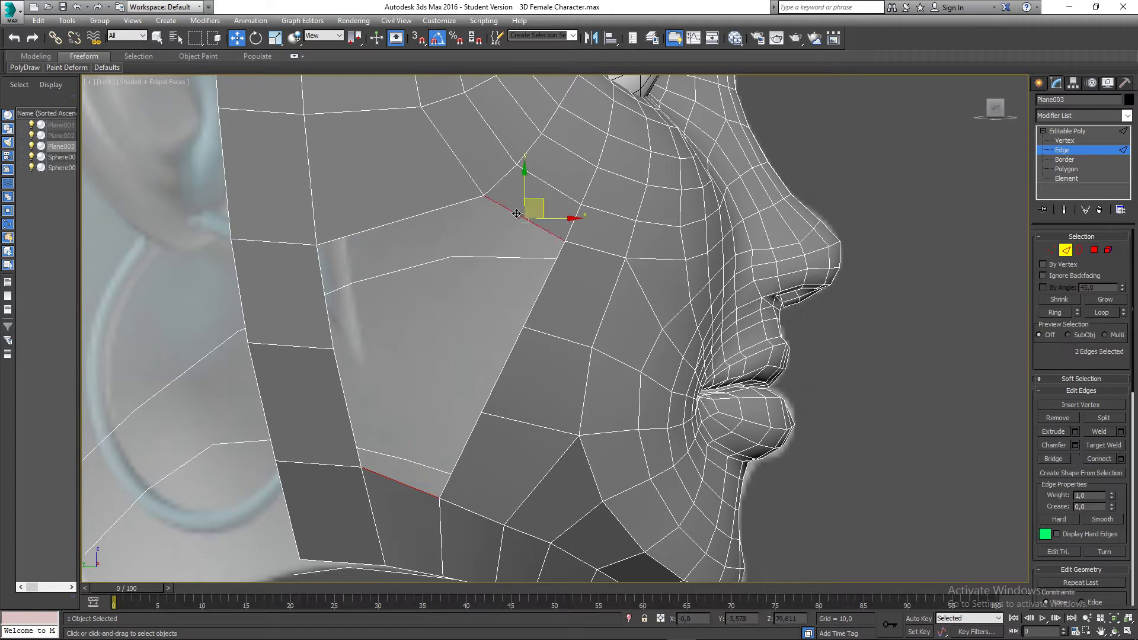
click(1074, 459)
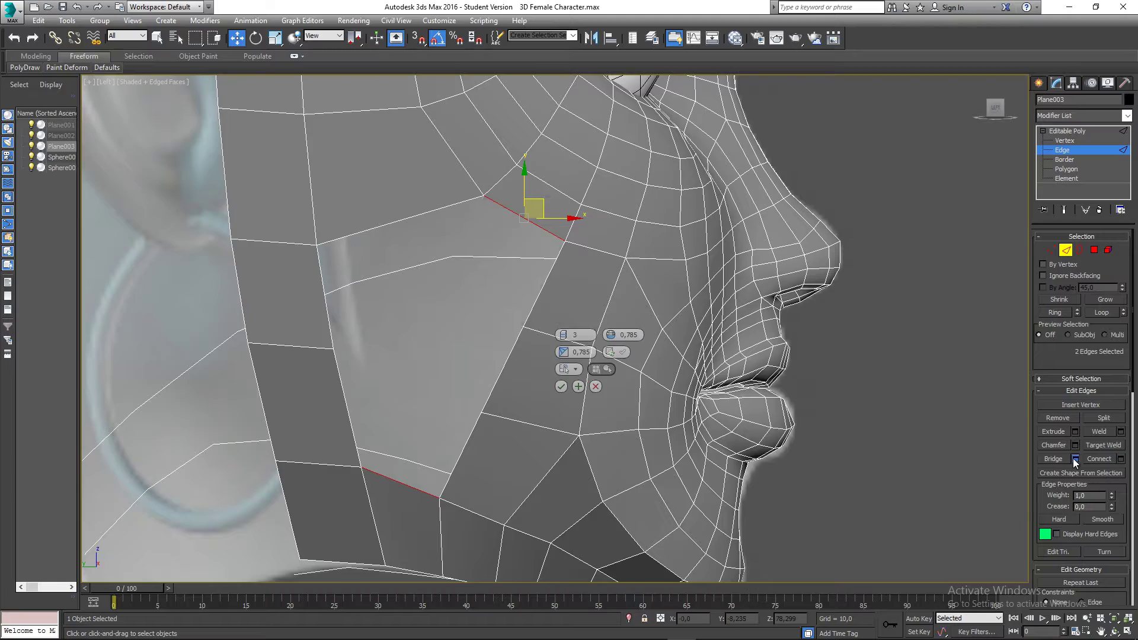
click(575, 383)
Step: Check the newly bridged cheek strip from an angled view and the left view, and save the scene
scroll(544, 386, down, 4)
mouse_move(528, 386)
alt+middle_down()
mouse_move(438, 383)
mouse_move(482, 393)
mouse_move(517, 382)
alt+middle_up()
scroll(518, 389, up, 3)
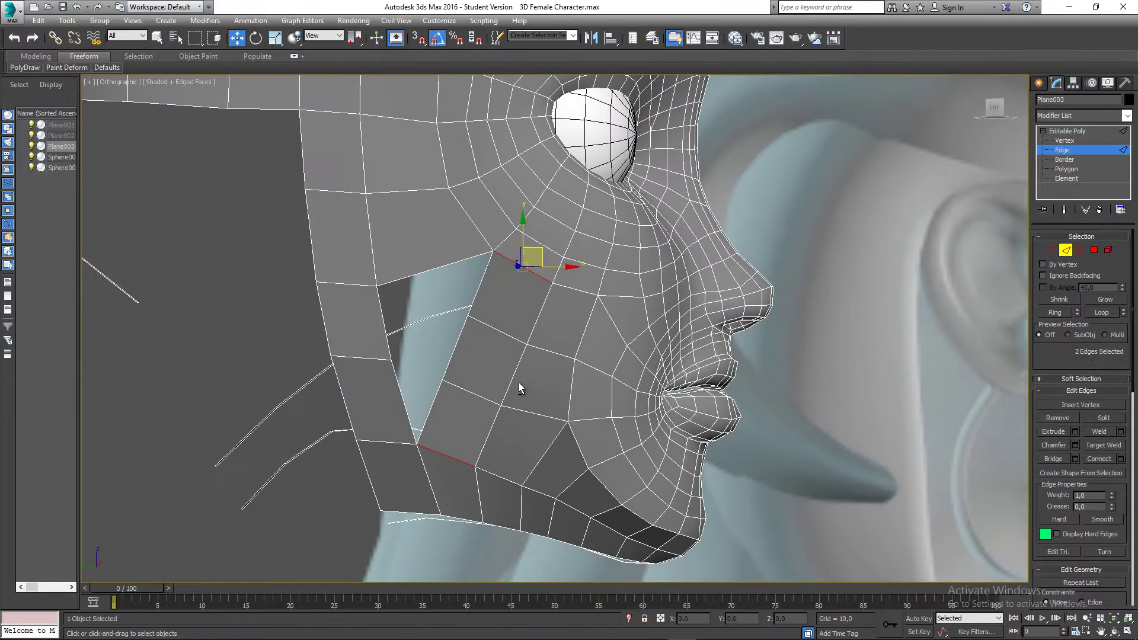
key(l)
middle_drag(441, 278, 528, 458)
middle_drag(473, 331, 505, 395)
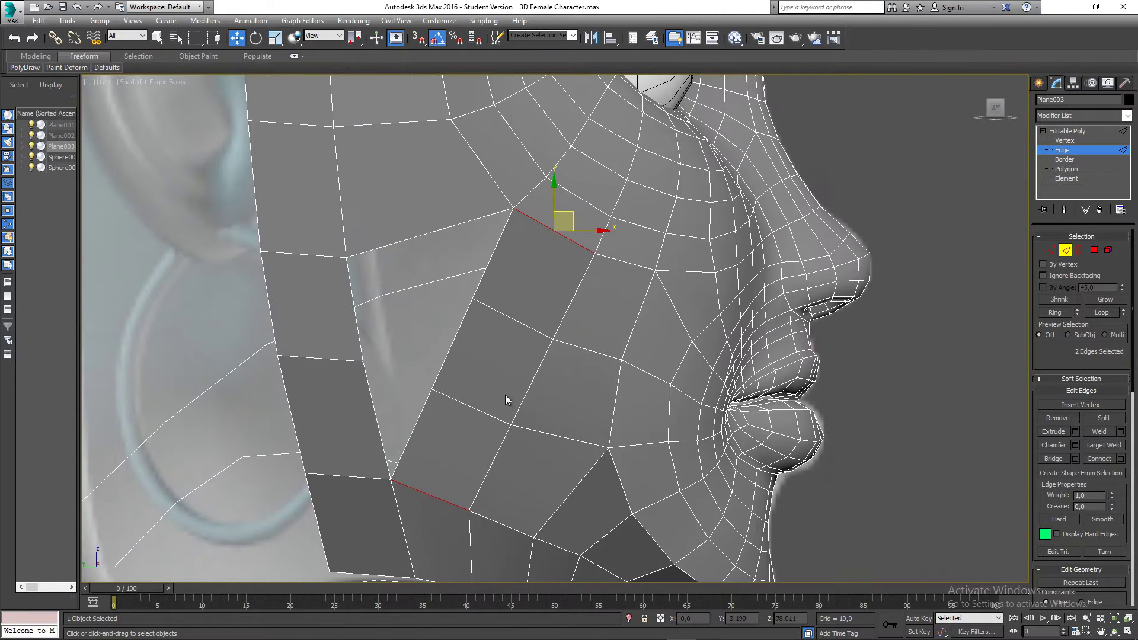
key(ctrl+s)
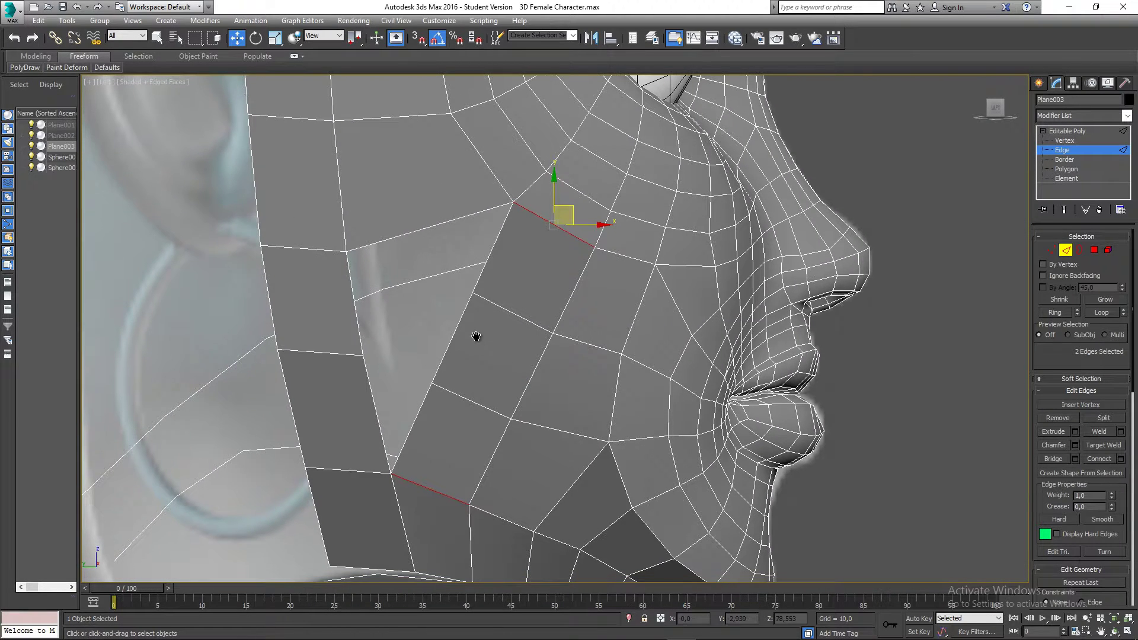
Step: Try to bridge the middle rear edge of the cheek patch to the facing edge of the vertical side strip with 1 segment
middle_drag(476, 336, 498, 470)
scroll(494, 461, down, 3)
middle_drag(481, 404, 478, 318)
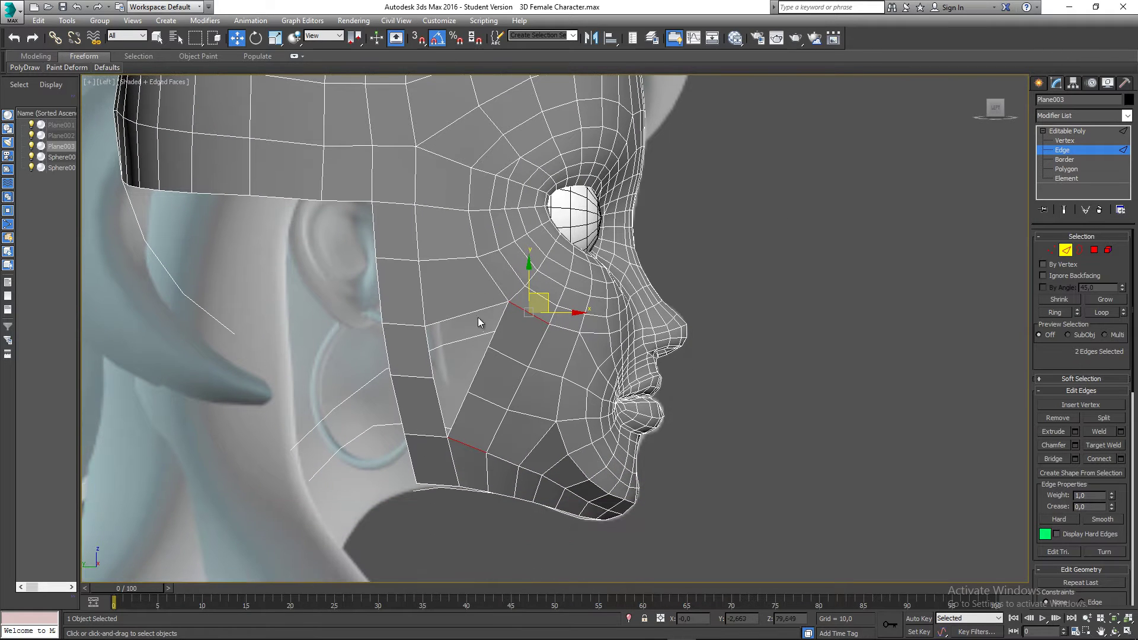
scroll(482, 331, up, 3)
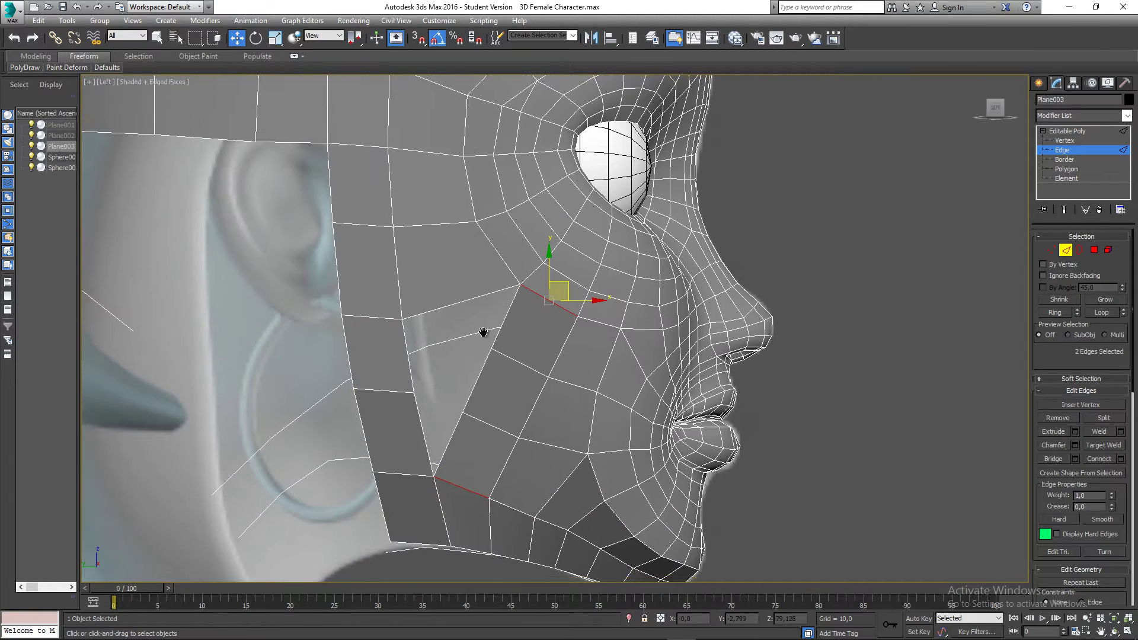
click(476, 364)
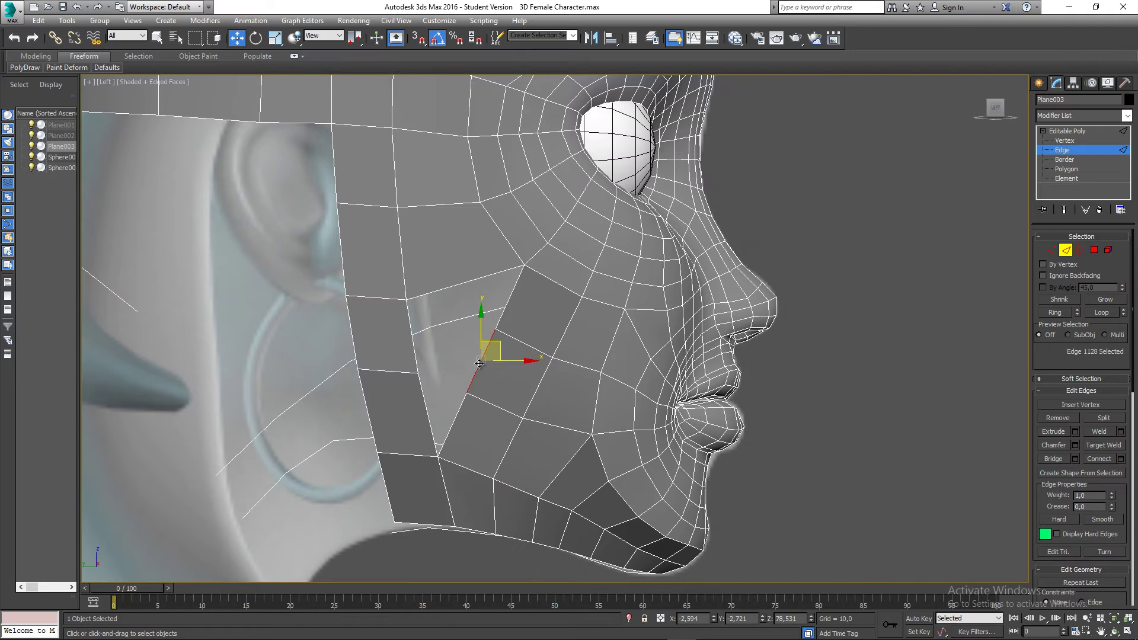
ctrl+click(411, 336)
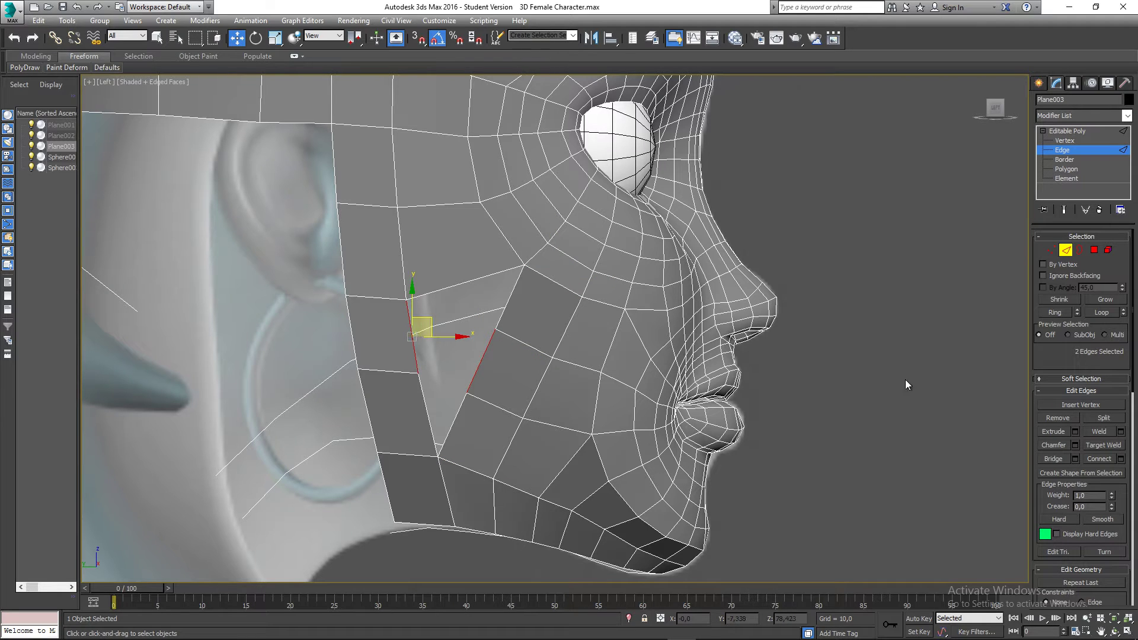
click(1074, 459)
click(564, 334)
click(564, 334)
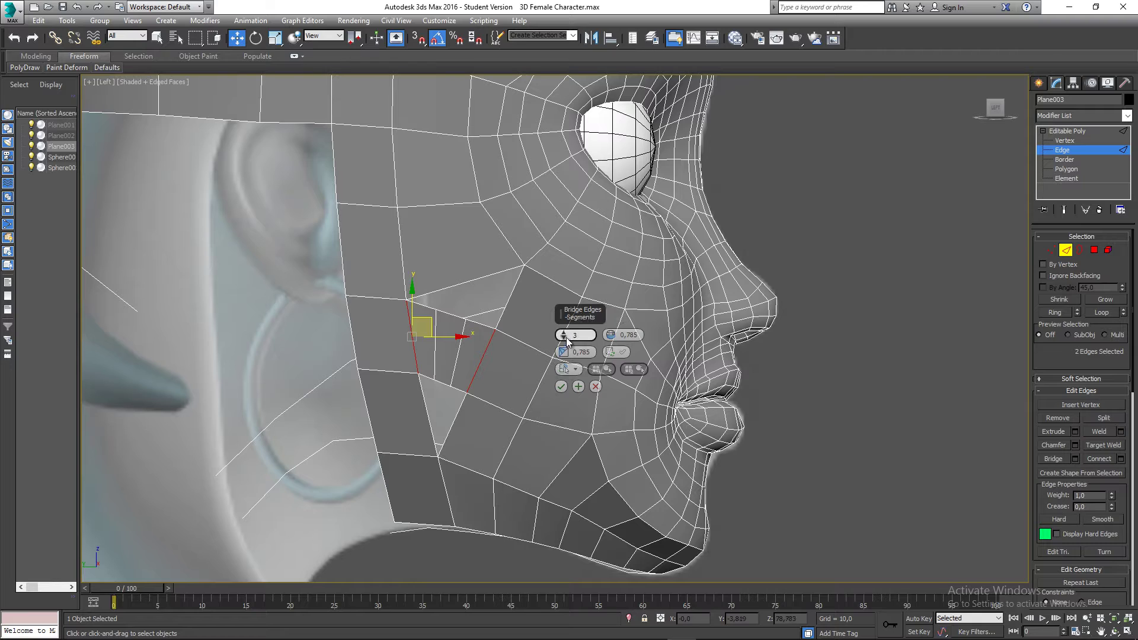
click(561, 387)
middle_drag(475, 373, 445, 389)
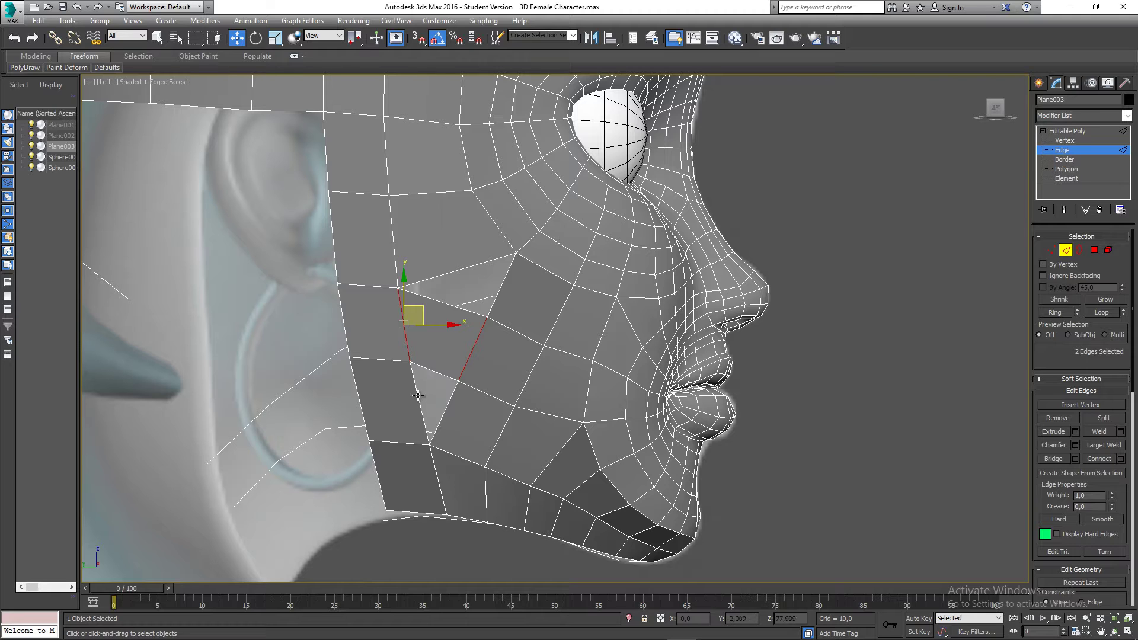
Step: Examine the vertices, the new bridging polygon and the triangular gaps between the cheek patch and the vertical side strip
scroll(474, 301, down, 2)
middle_drag(474, 301, 470, 354)
scroll(473, 339, up, 1)
key(1)
click(475, 368)
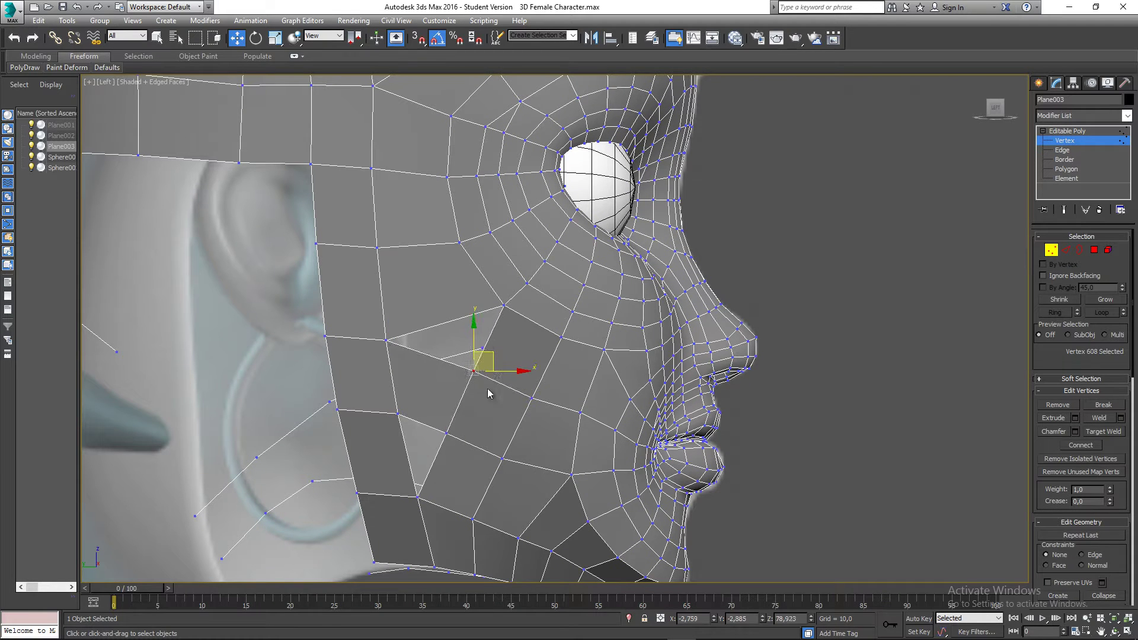
click(493, 410)
scroll(494, 410, down, 2)
middle_drag(493, 410, 484, 381)
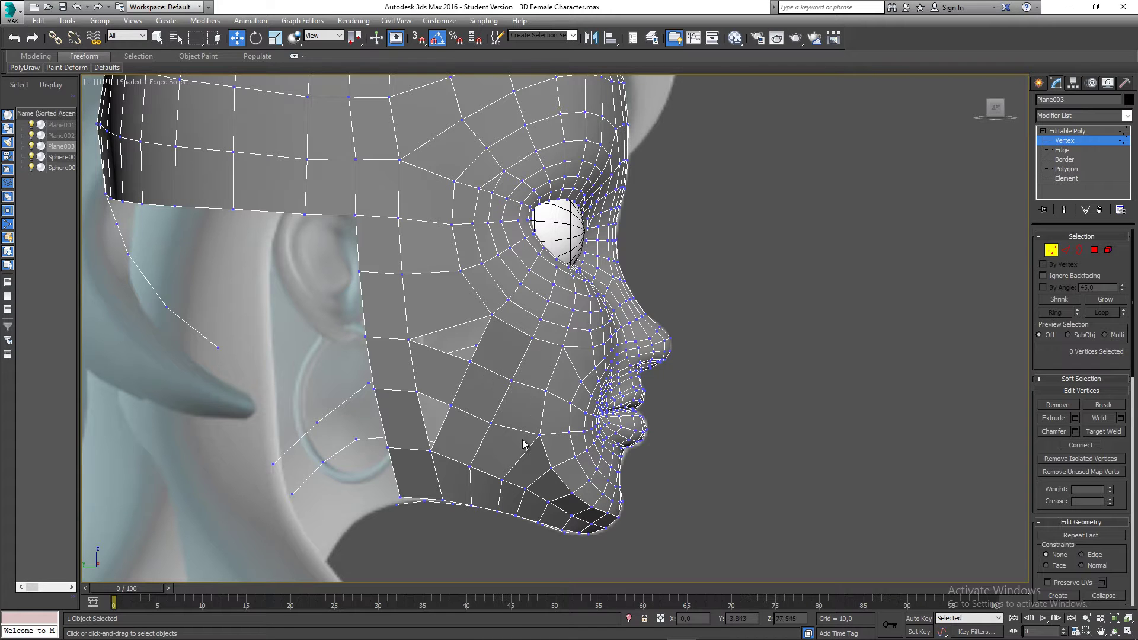
middle_drag(524, 489, 503, 470)
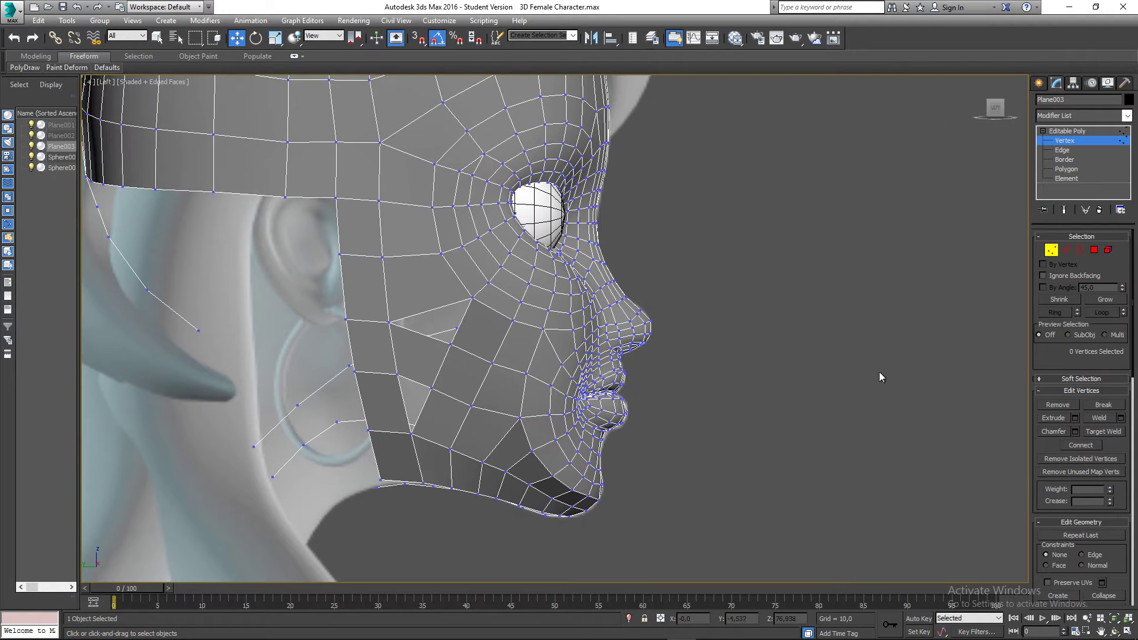
click(1094, 249)
click(436, 350)
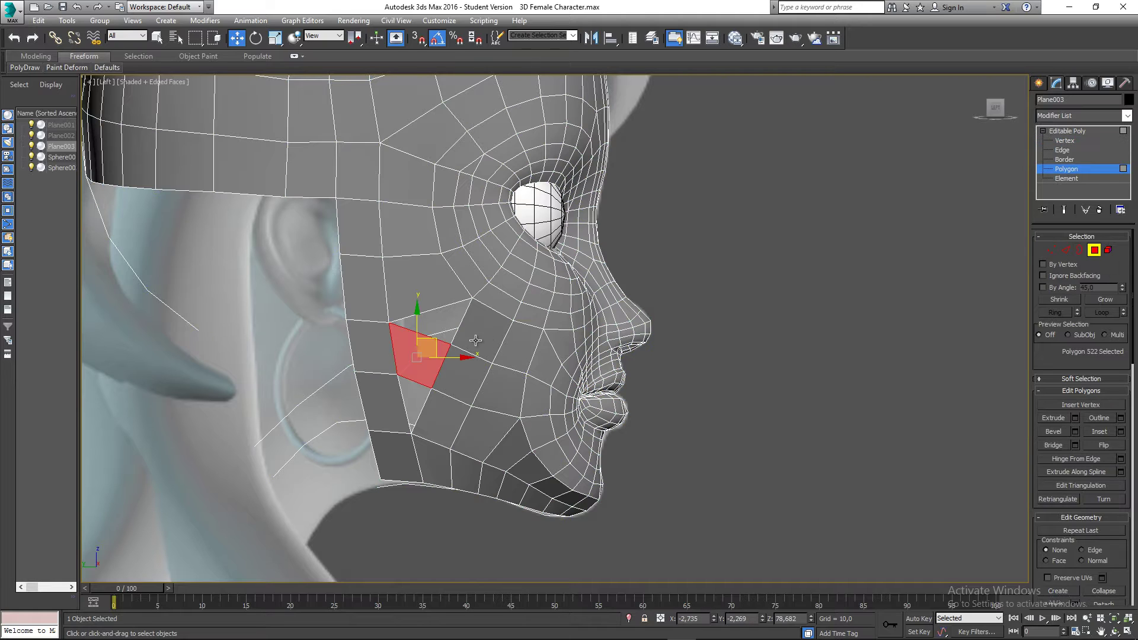
click(698, 321)
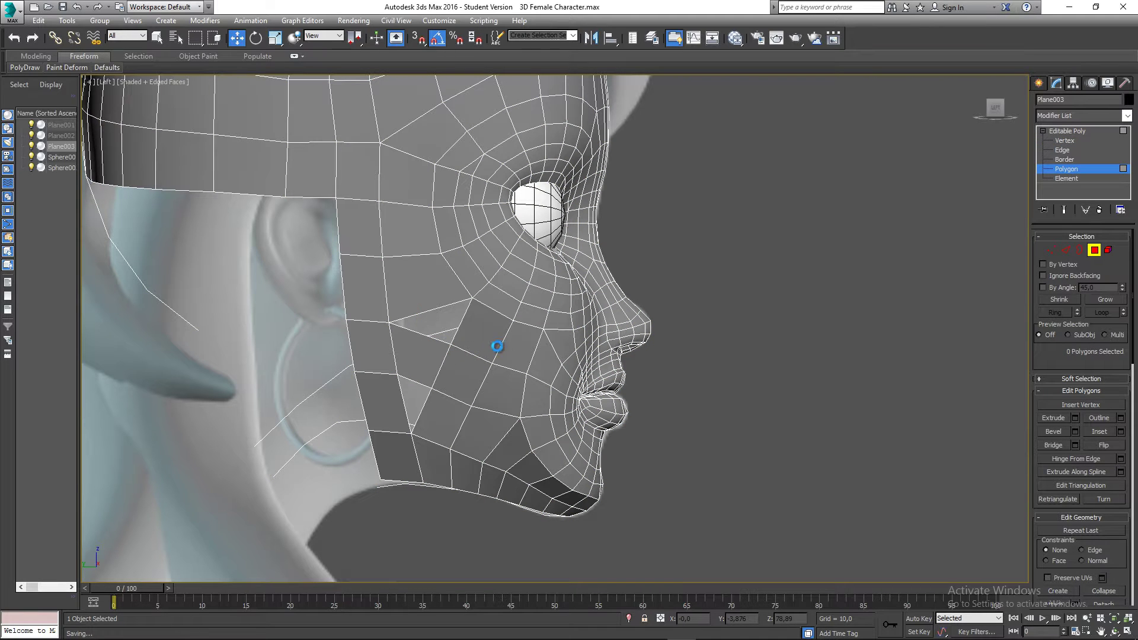
middle_drag(477, 343, 529, 314)
Step: Shift two vertices on the jaw strip's upper edge and the two vertices above them in the lower cheek forward to even the spacing
click(1051, 249)
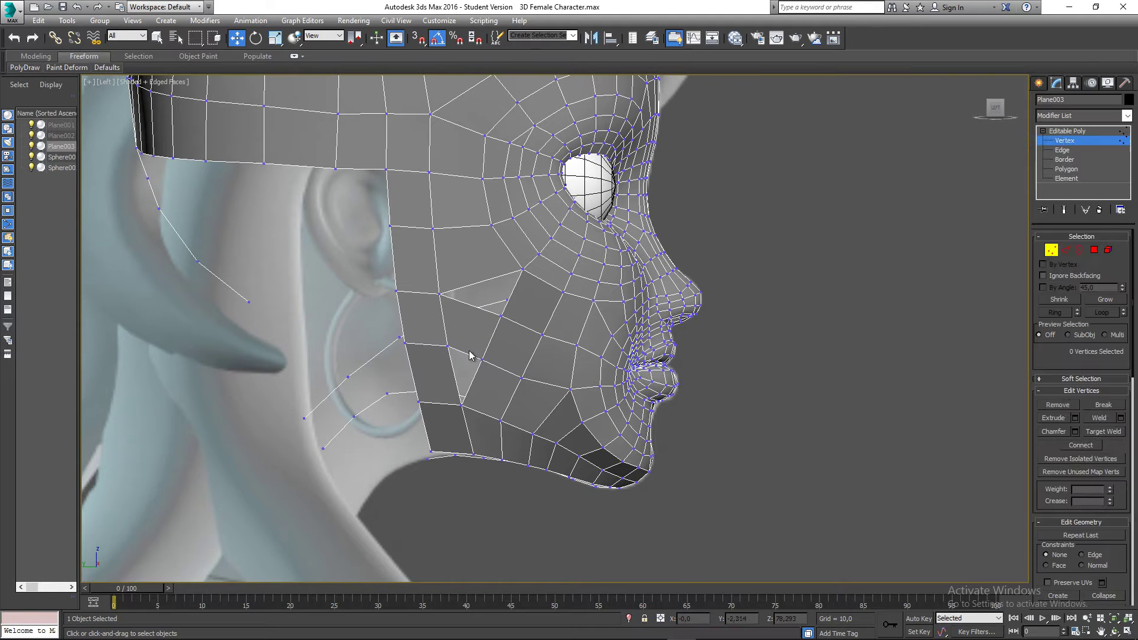
scroll(533, 356, up, 3)
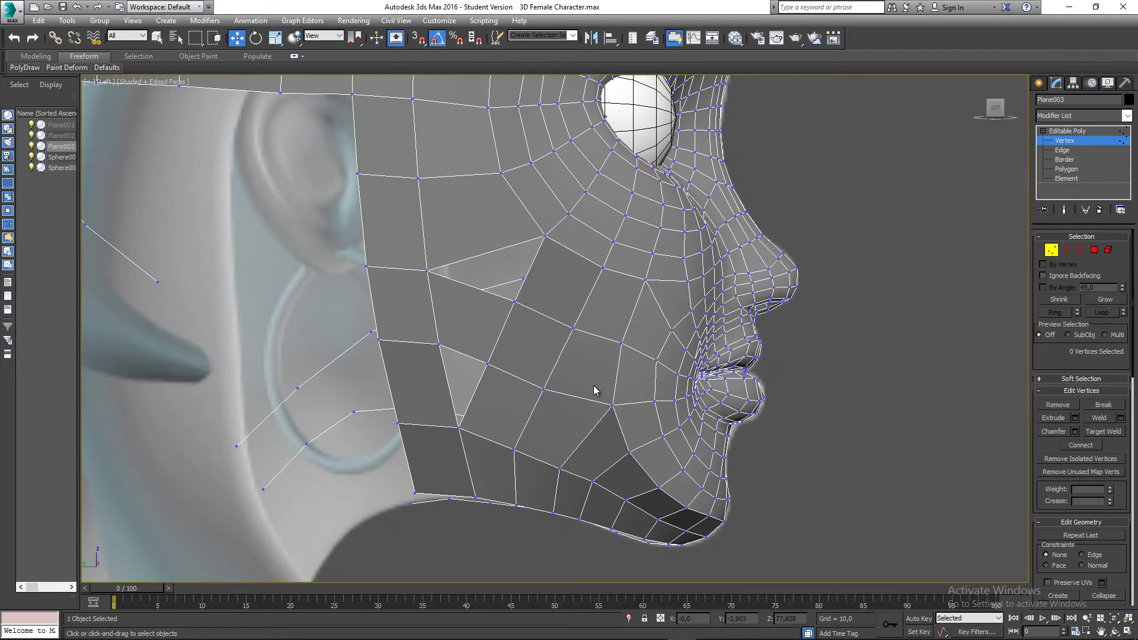
scroll(570, 452, up, 3)
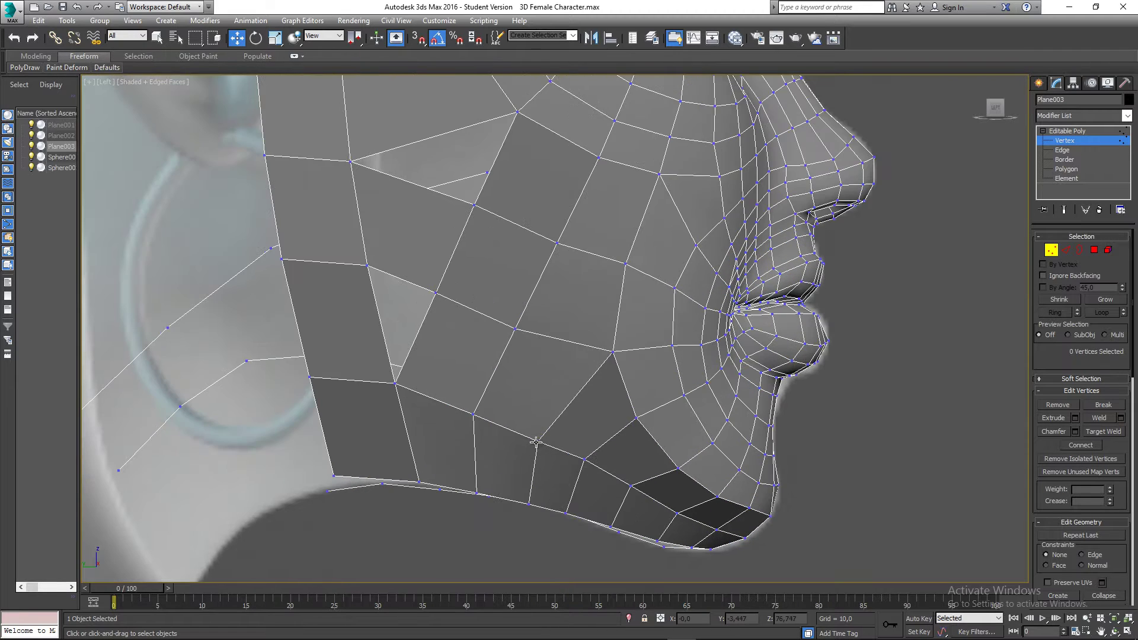
drag(536, 442, 557, 446)
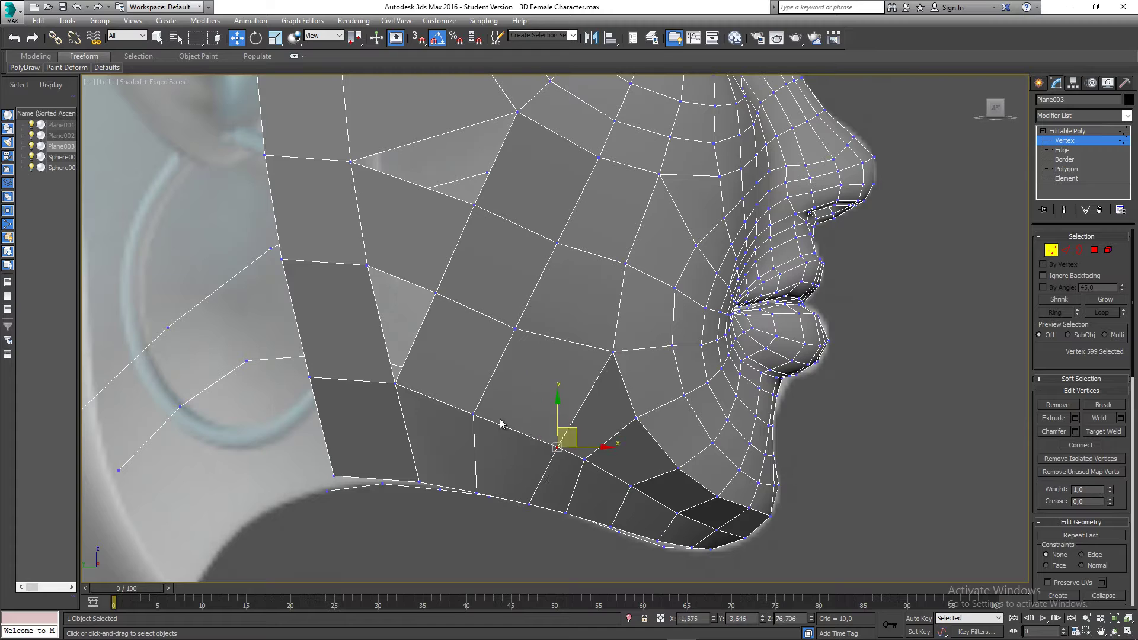
click(473, 413)
drag(491, 398, 517, 393)
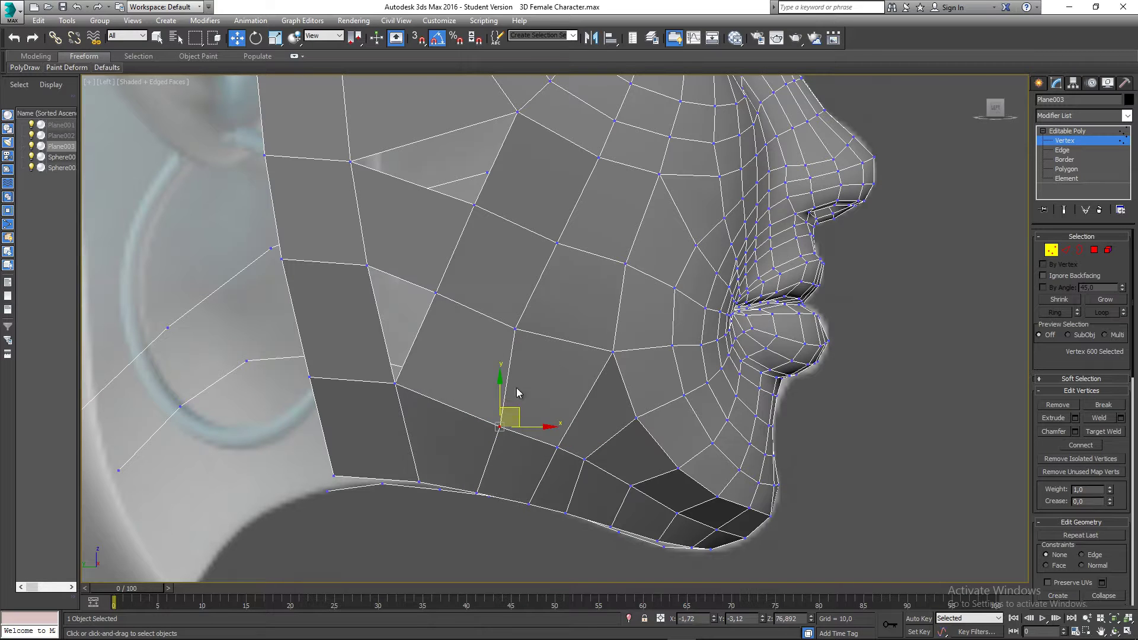
click(515, 328)
drag(531, 310, 560, 321)
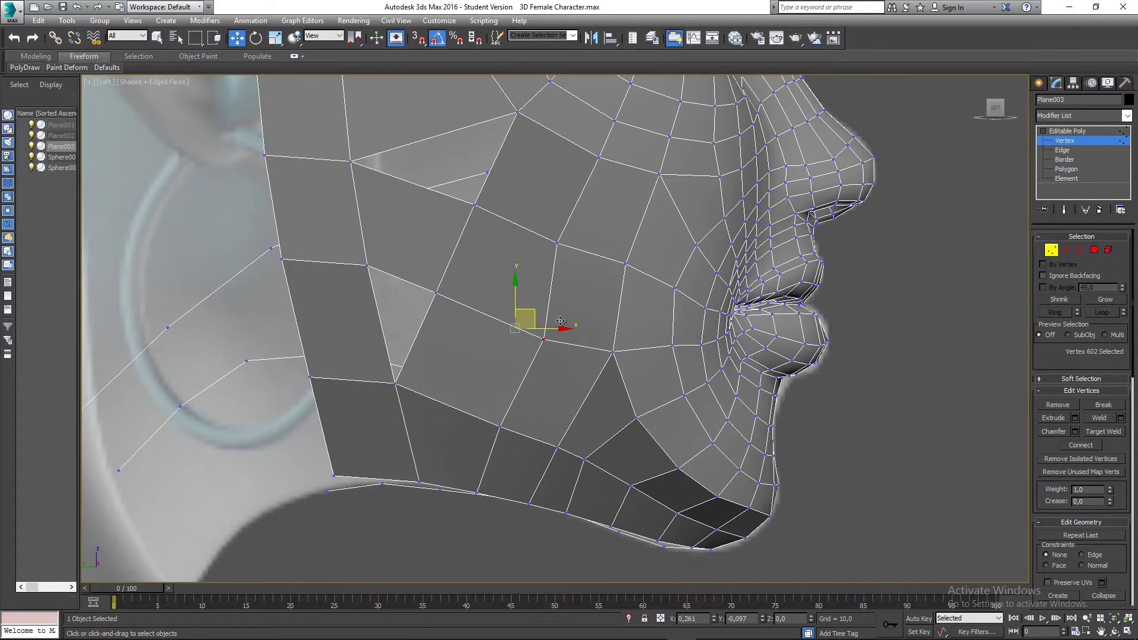
click(557, 243)
drag(576, 225, 609, 239)
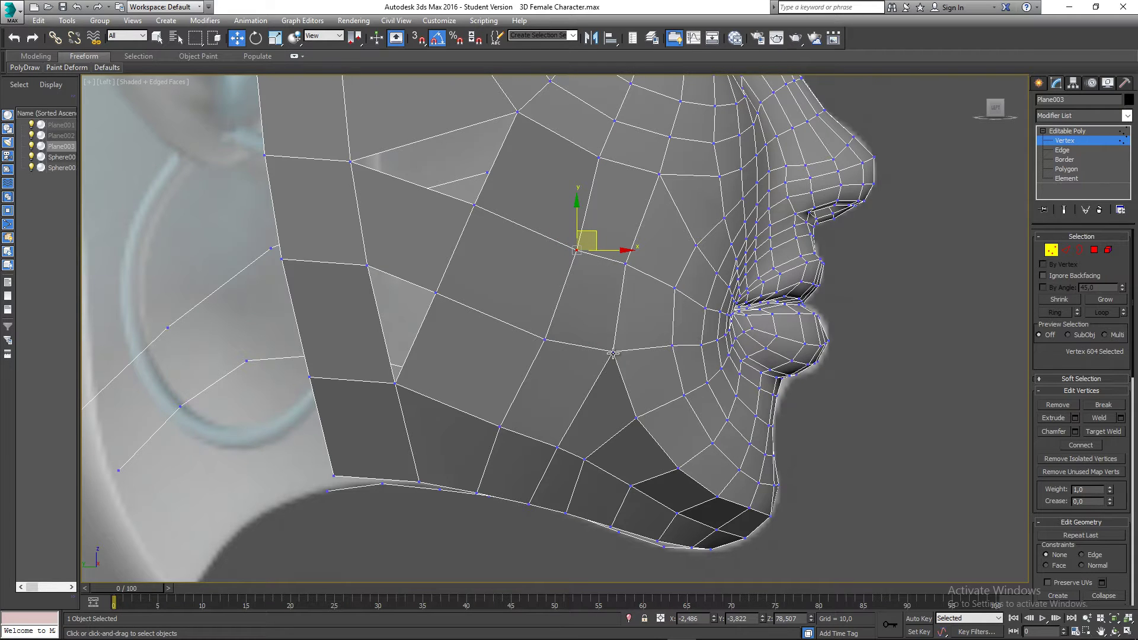
Step: Nudge the front adjusted vertex on the jaw strip's upper edge slightly backward and shift a rear vertex on the lower jawline forward
middle_drag(613, 354, 598, 349)
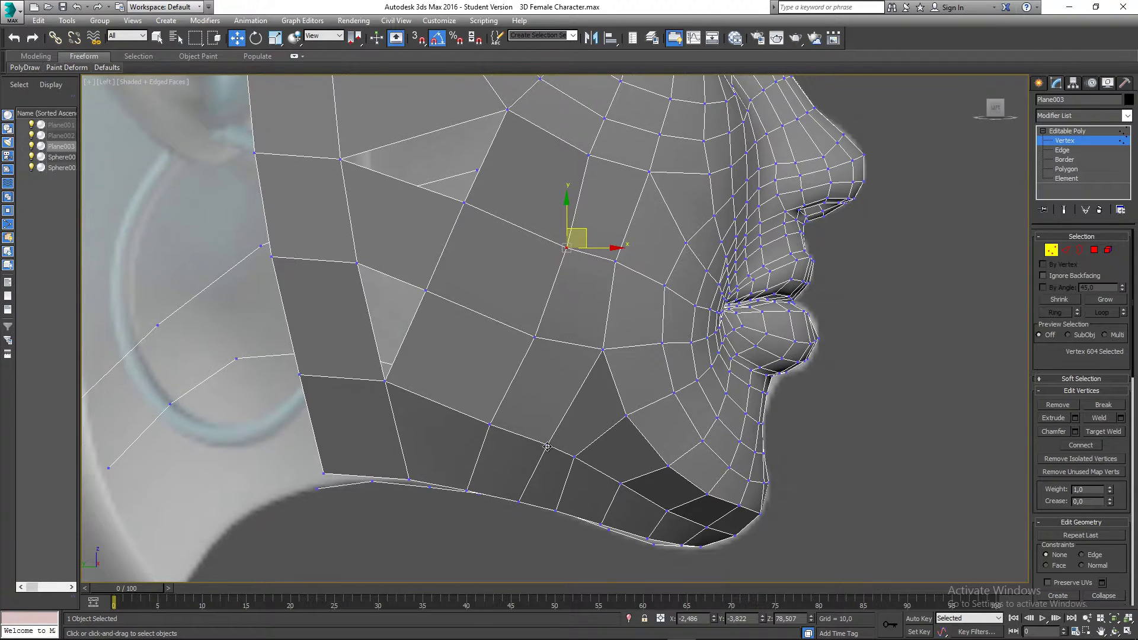
click(546, 445)
drag(562, 432, 554, 429)
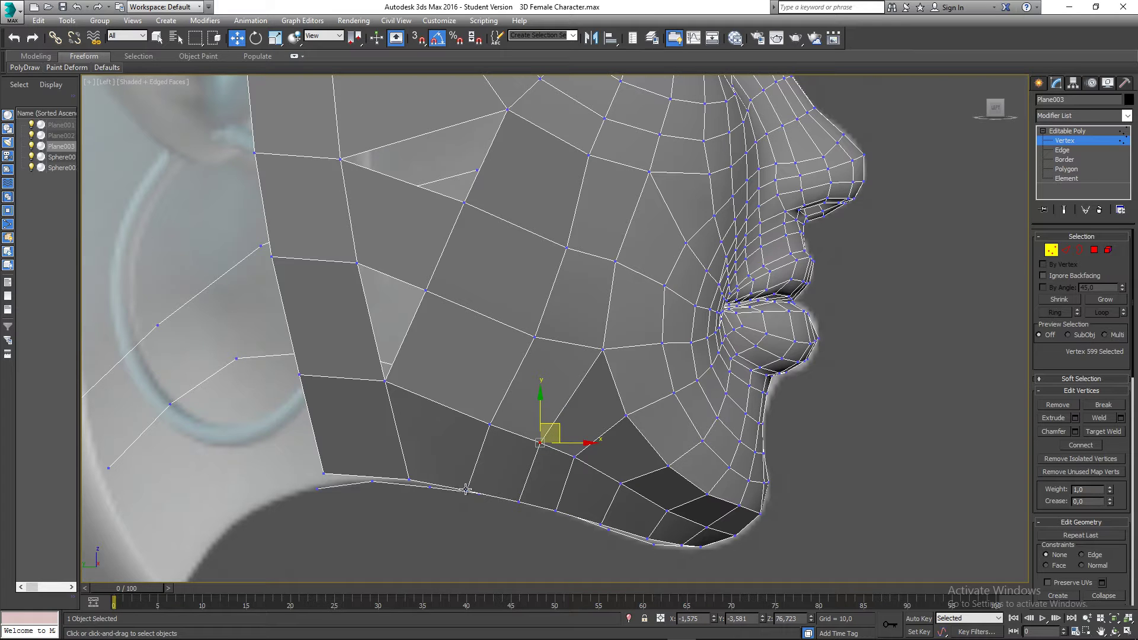
click(467, 490)
drag(482, 477, 490, 479)
Step: Delete the single polygon bridging the cheek patch and the vertical side strip, and return to vertex editing
scroll(492, 432, down, 2)
middle_drag(489, 380, 467, 387)
click(1095, 250)
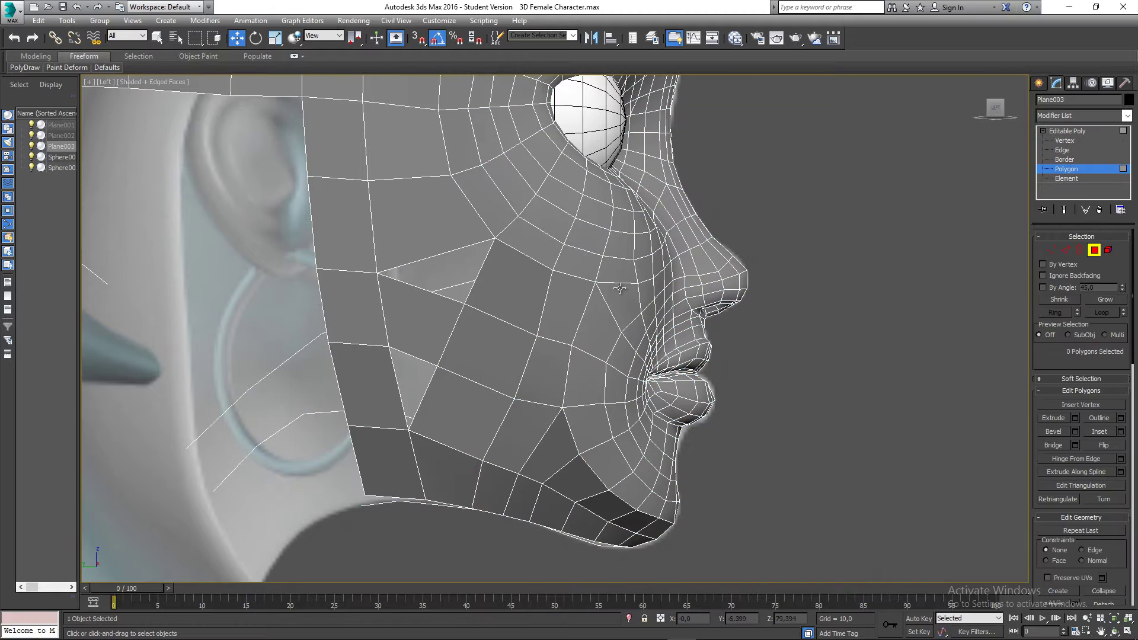
click(393, 323)
key(Delete)
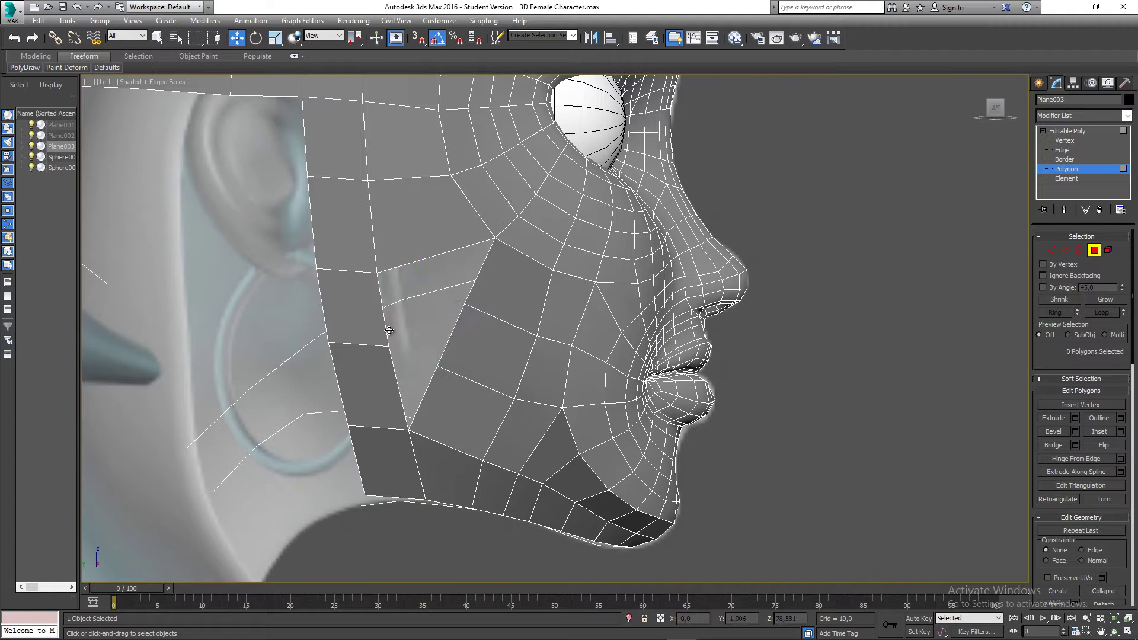
middle_drag(445, 352, 432, 329)
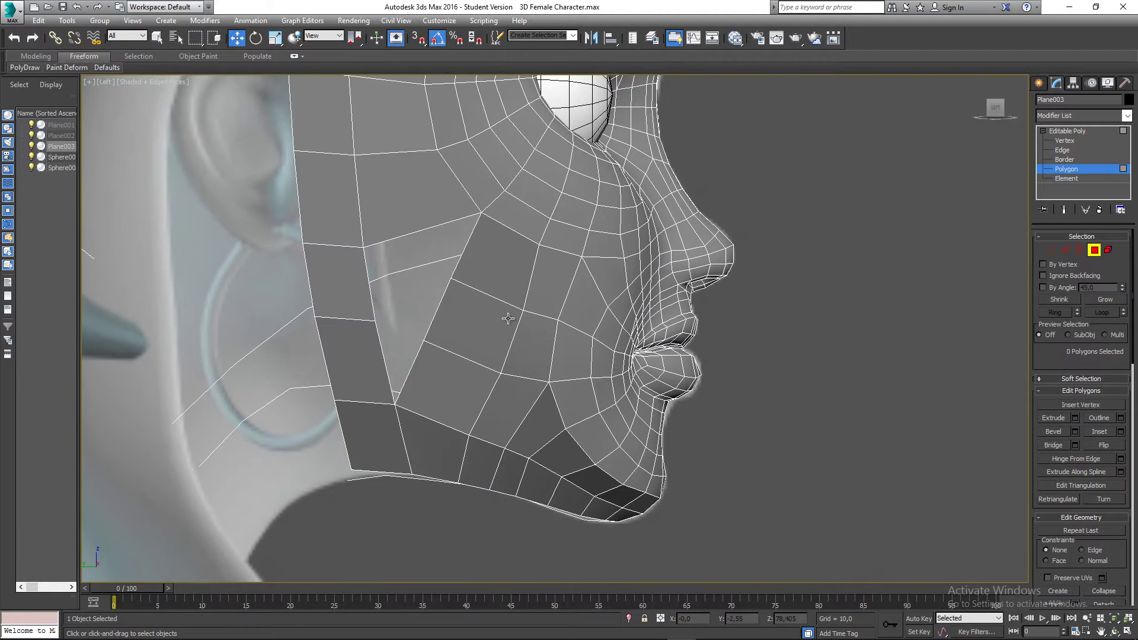
click(1052, 250)
middle_drag(540, 381, 522, 381)
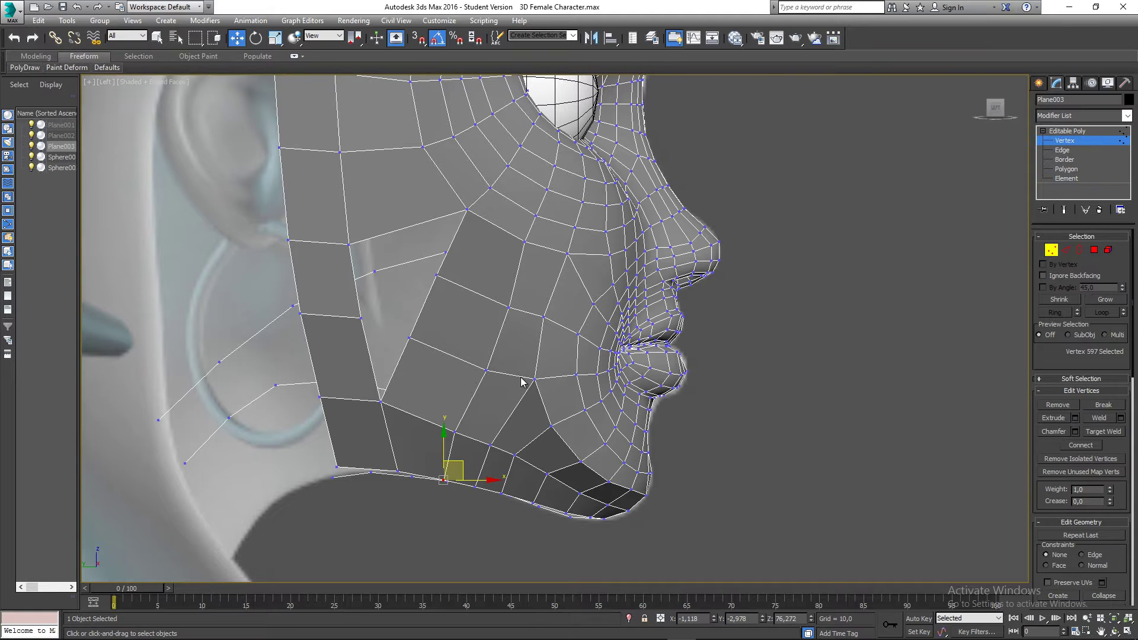
Step: Delete the three polygons forming the rear column of the lower cheek patch, above the jaw strip
click(1101, 249)
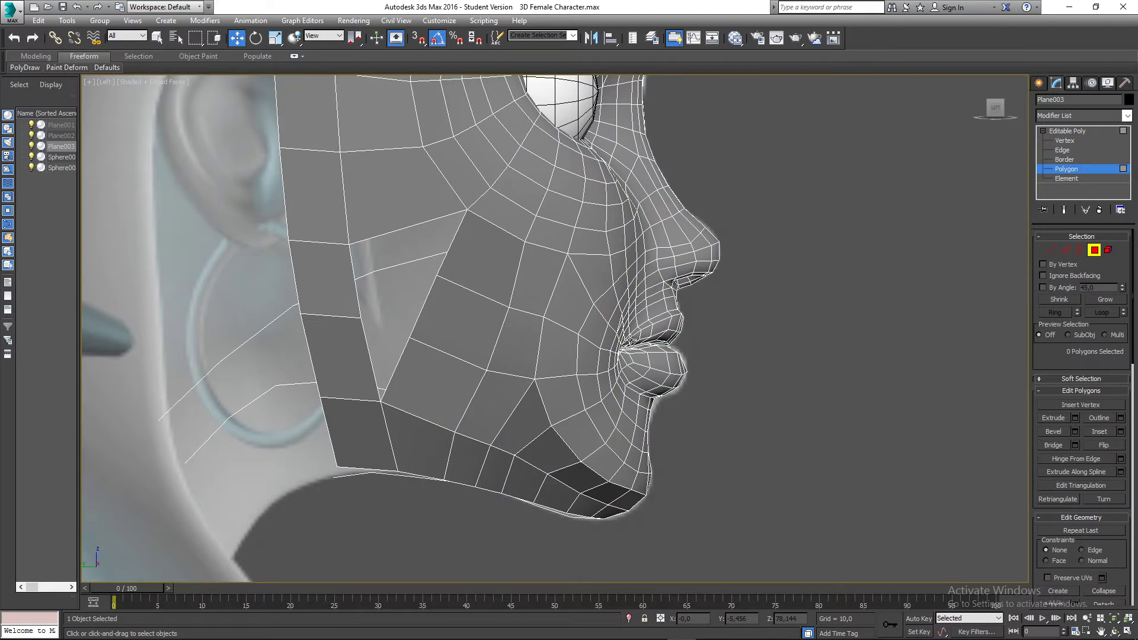
click(406, 376)
ctrl+click(463, 317)
ctrl+click(478, 269)
key(Delete)
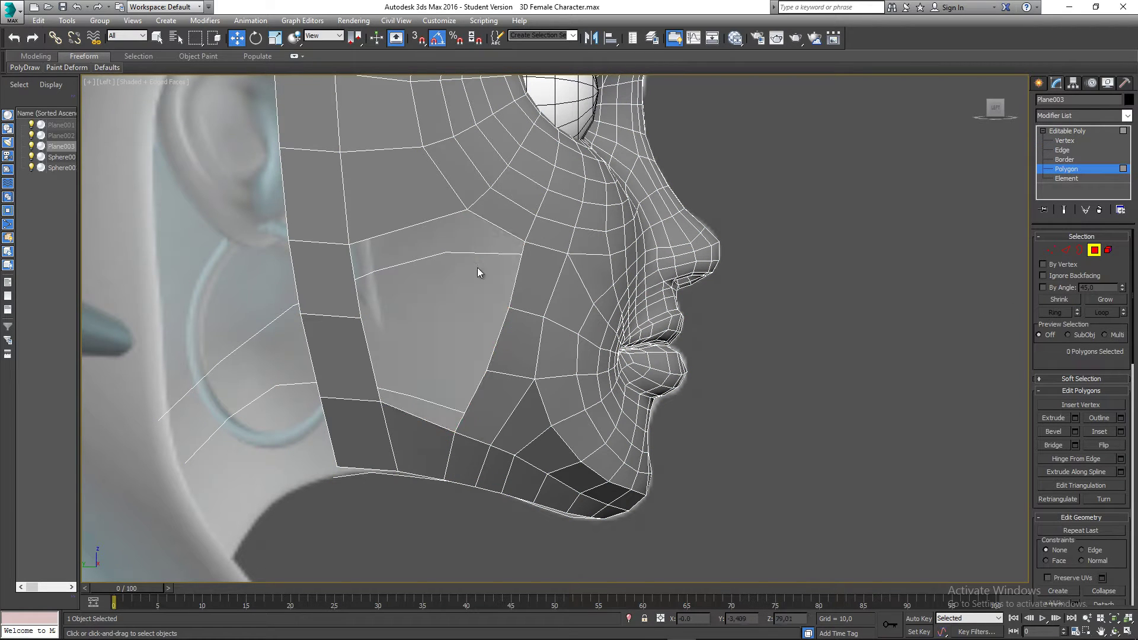
Step: Connect the upper and lower edges of the rear jaw strip polygon with a single segment
click(1067, 250)
middle_drag(415, 415, 433, 390)
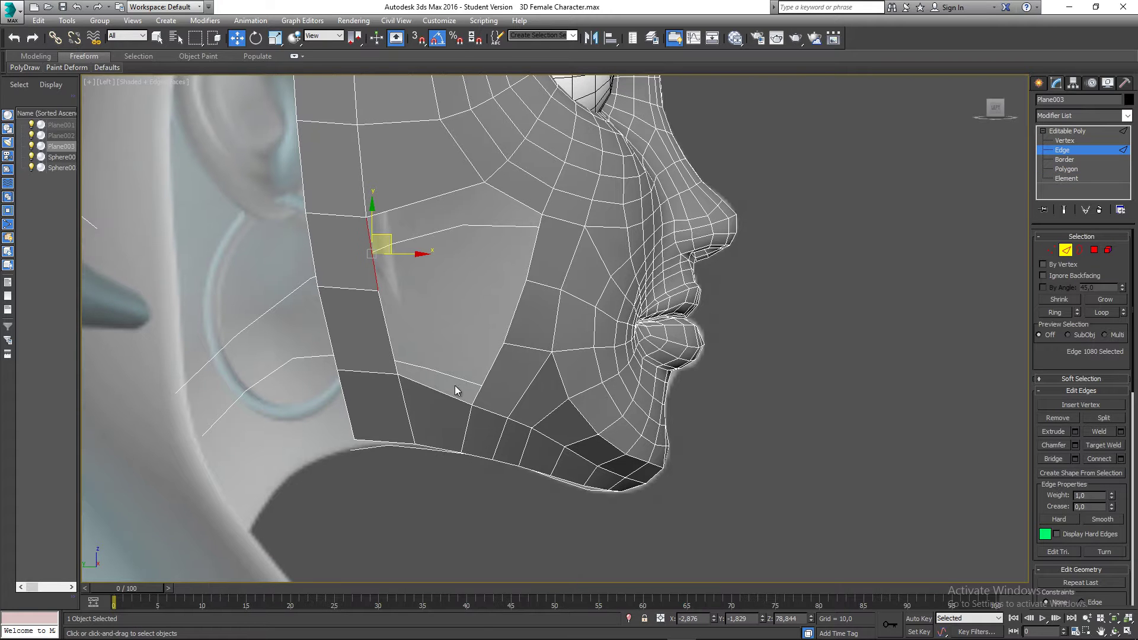
click(436, 390)
ctrl+click(433, 448)
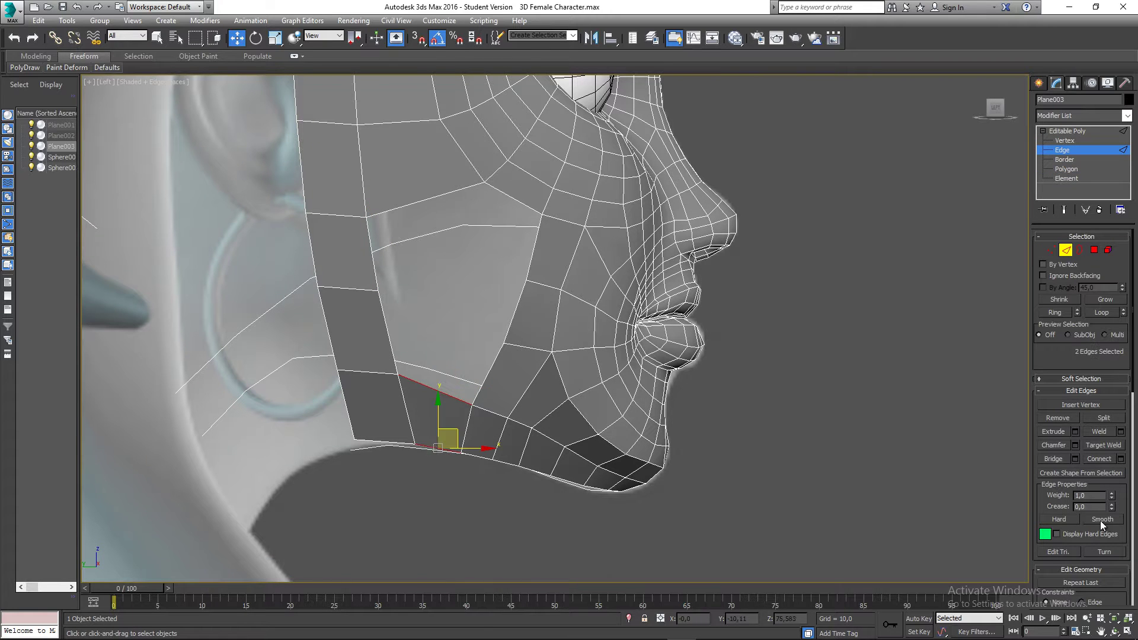
click(1110, 461)
key(ctrl+z)
click(1120, 458)
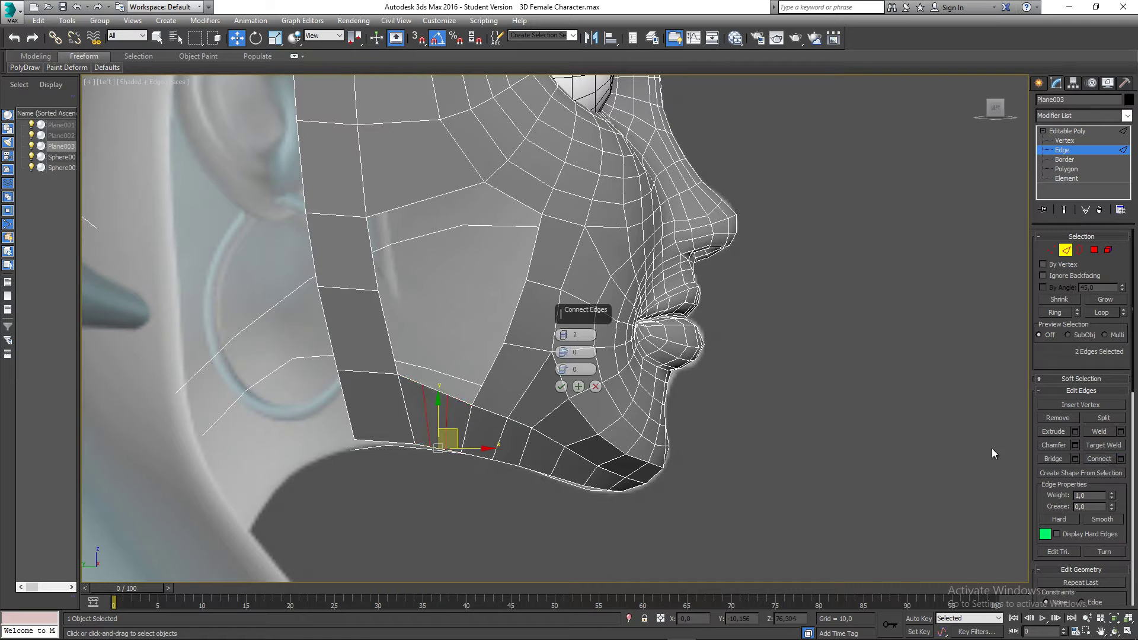
click(563, 337)
click(561, 386)
middle_drag(548, 381, 541, 401)
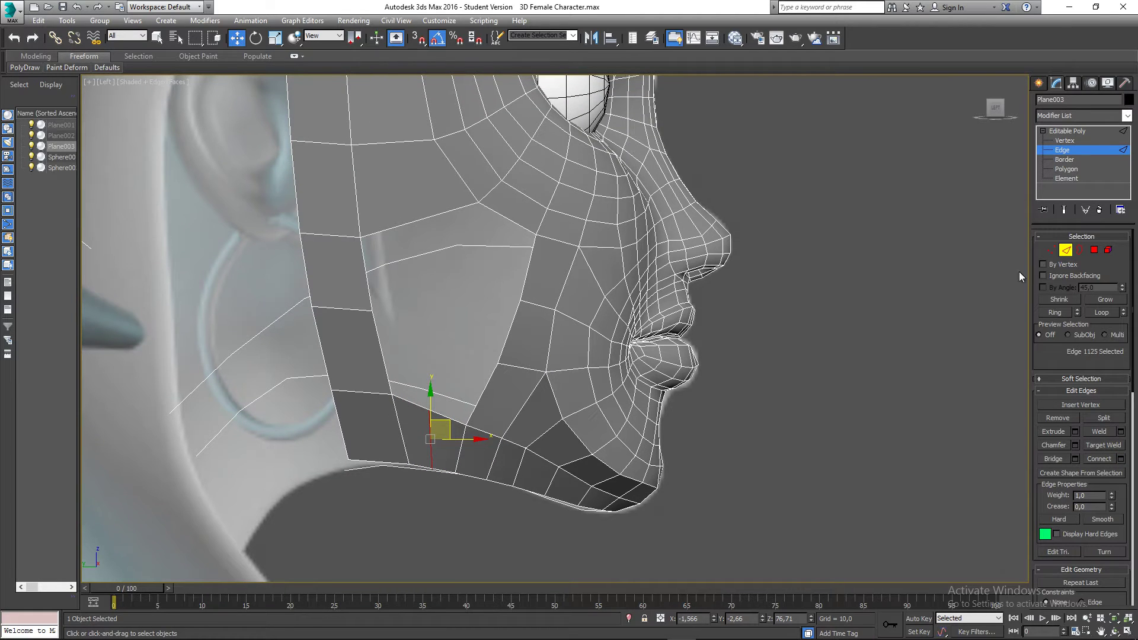
Step: Bridge the front half of the split jaw edge to the cheek edge above the opening with three segments
click(449, 418)
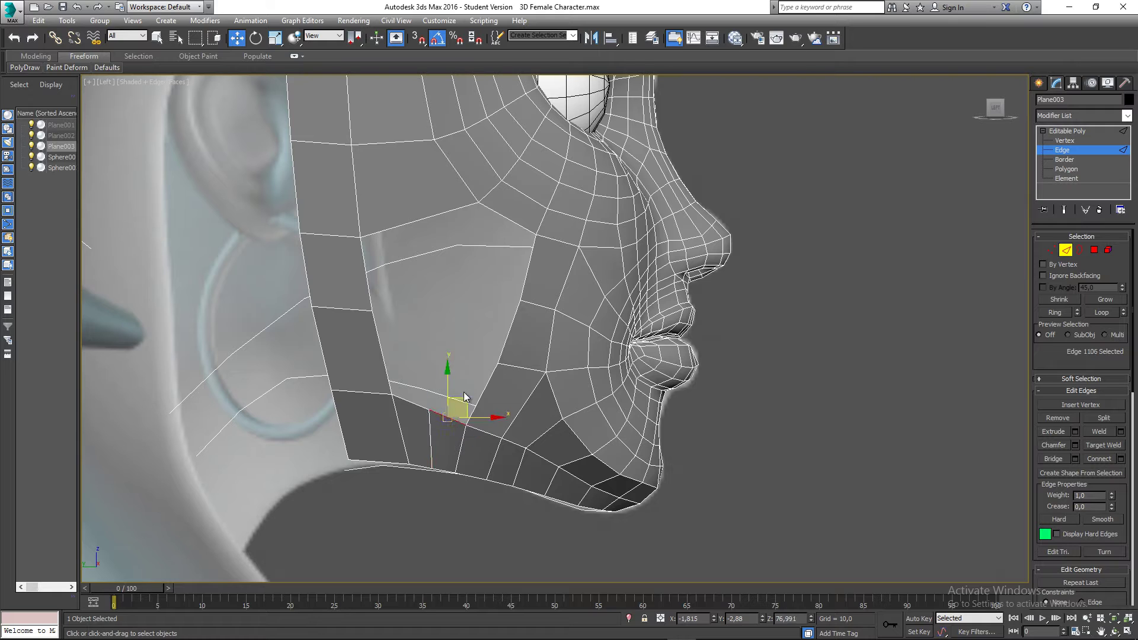
ctrl+click(506, 220)
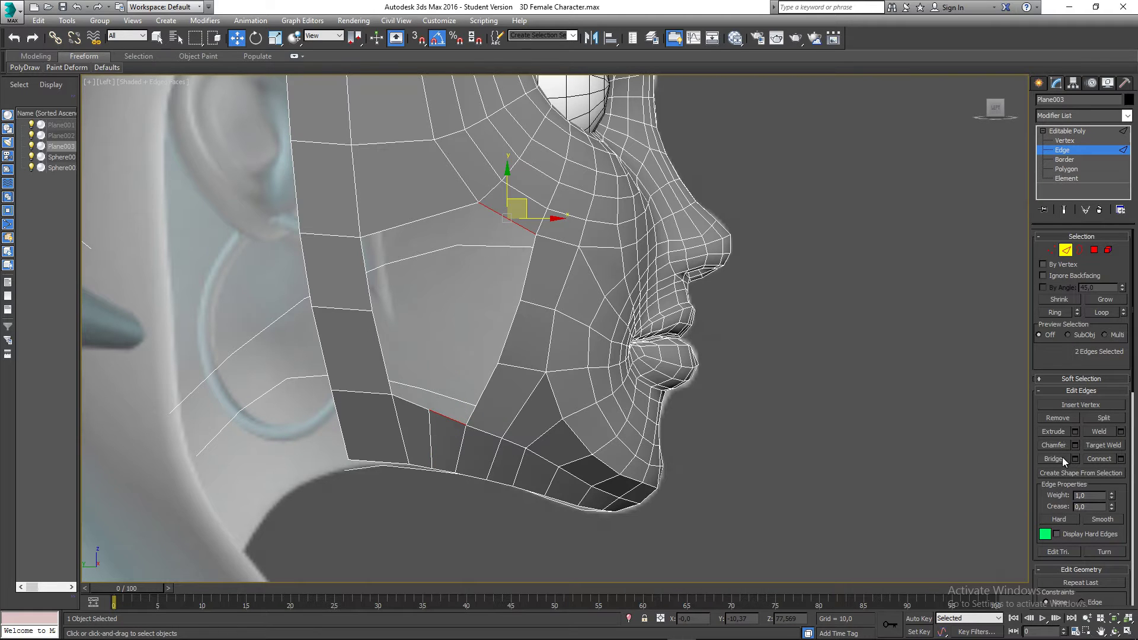
click(1075, 459)
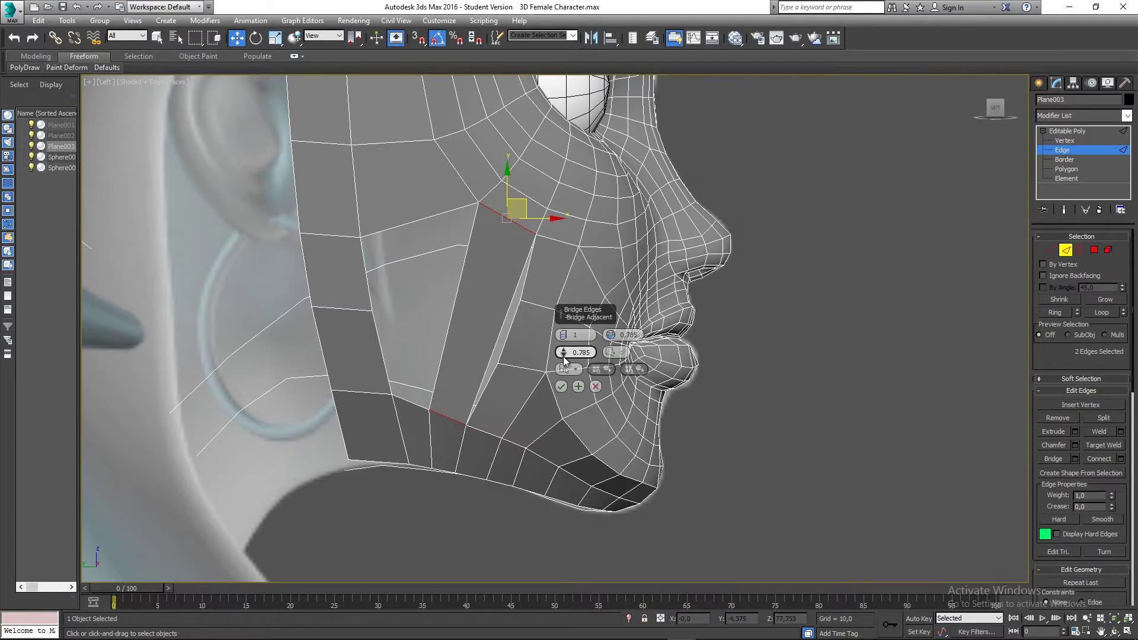
click(561, 332)
click(561, 386)
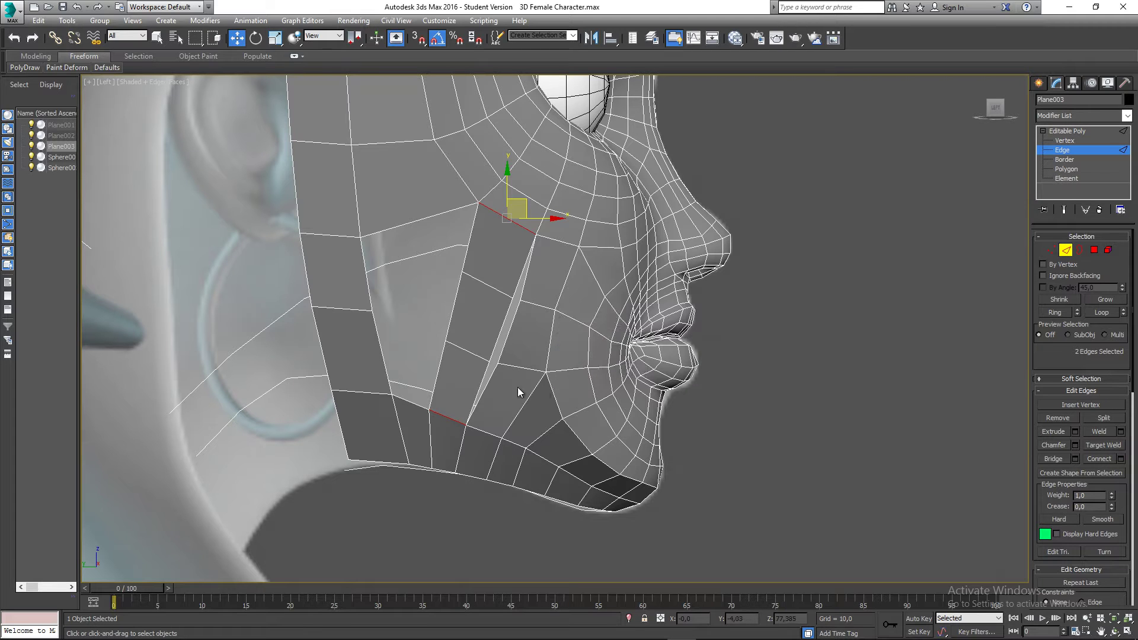
Step: Bridge the rear half of the split jaw edge to the cheek edge above it, beside the vertical side strip
click(412, 403)
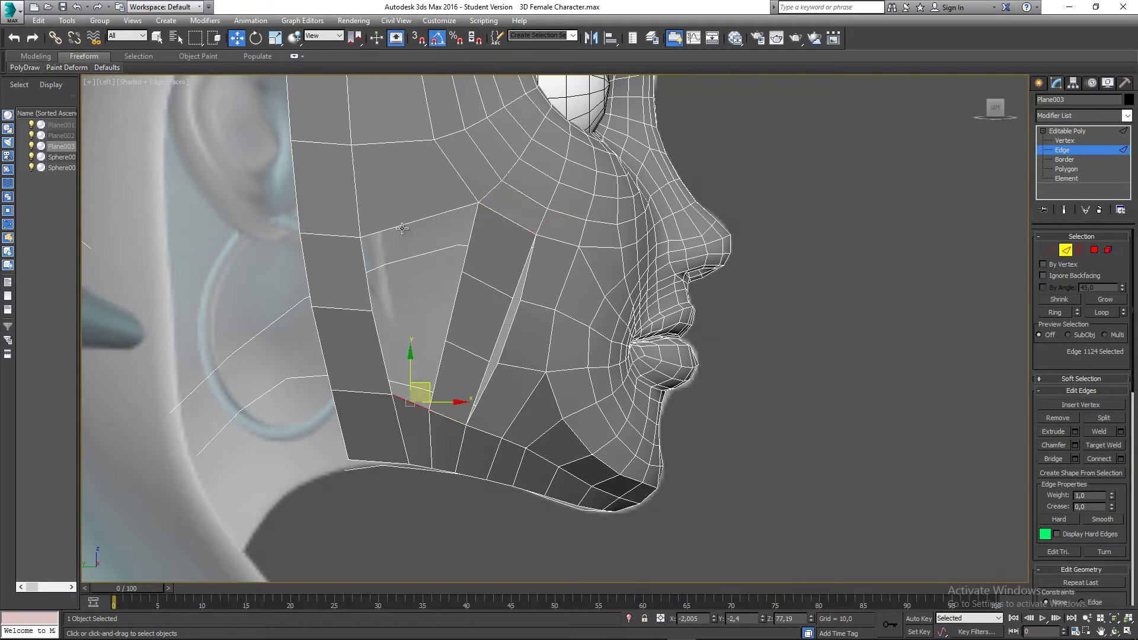
ctrl+click(401, 227)
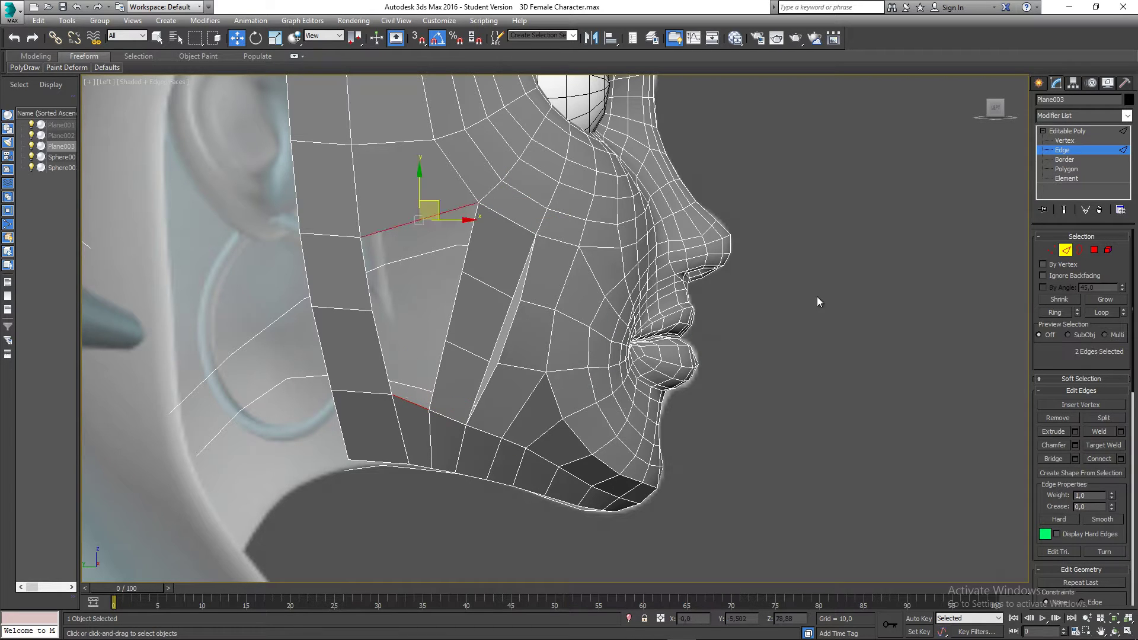
click(1062, 457)
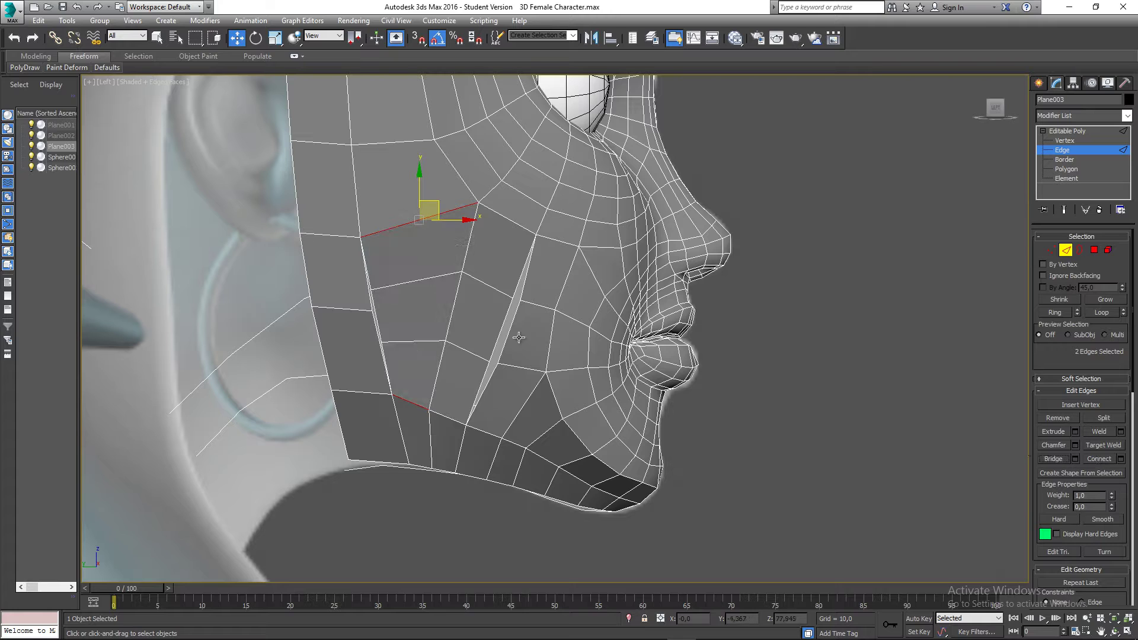
Step: Target-weld the upper vertex pair along the rear gap and both vertex pairs along the front cheek gap
click(1051, 251)
alt+middle_drag(381, 331, 373, 337)
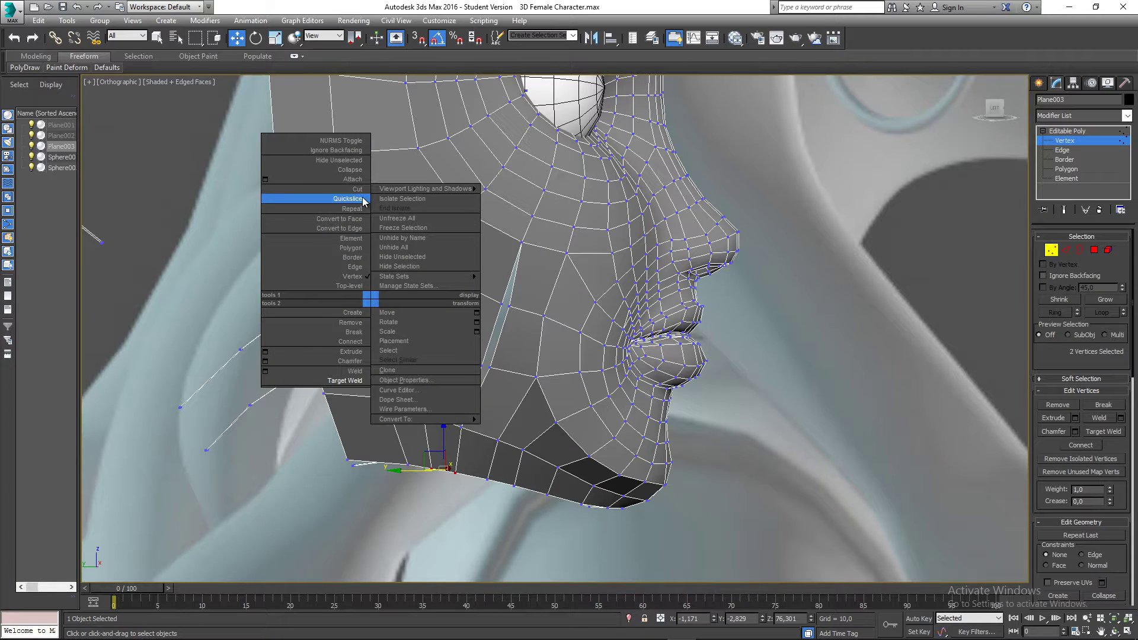
click(346, 380)
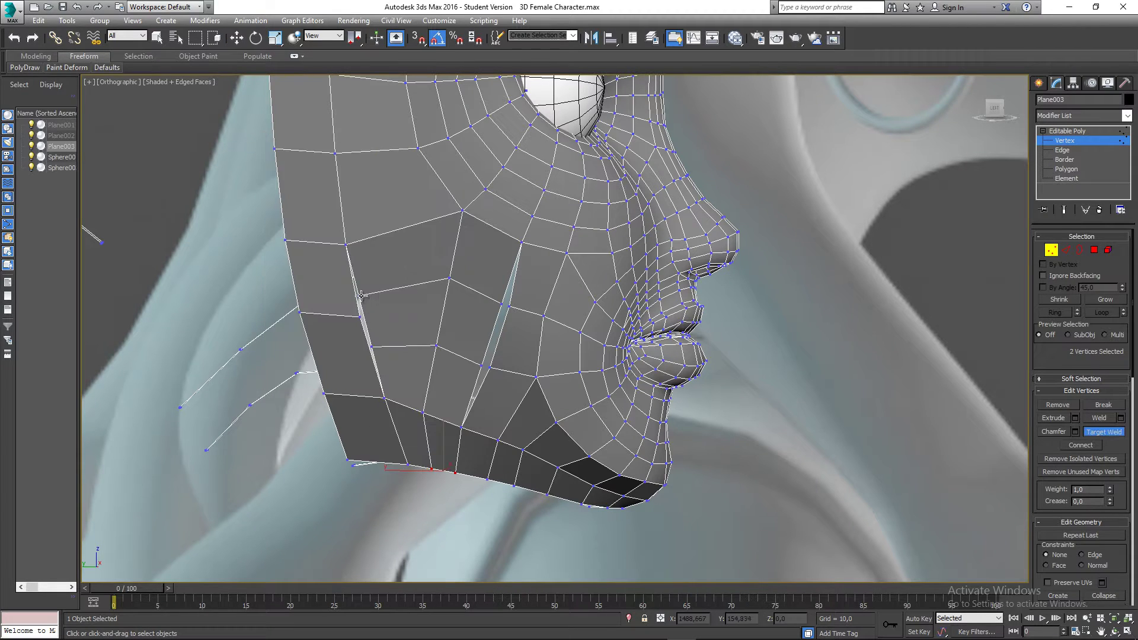
click(361, 318)
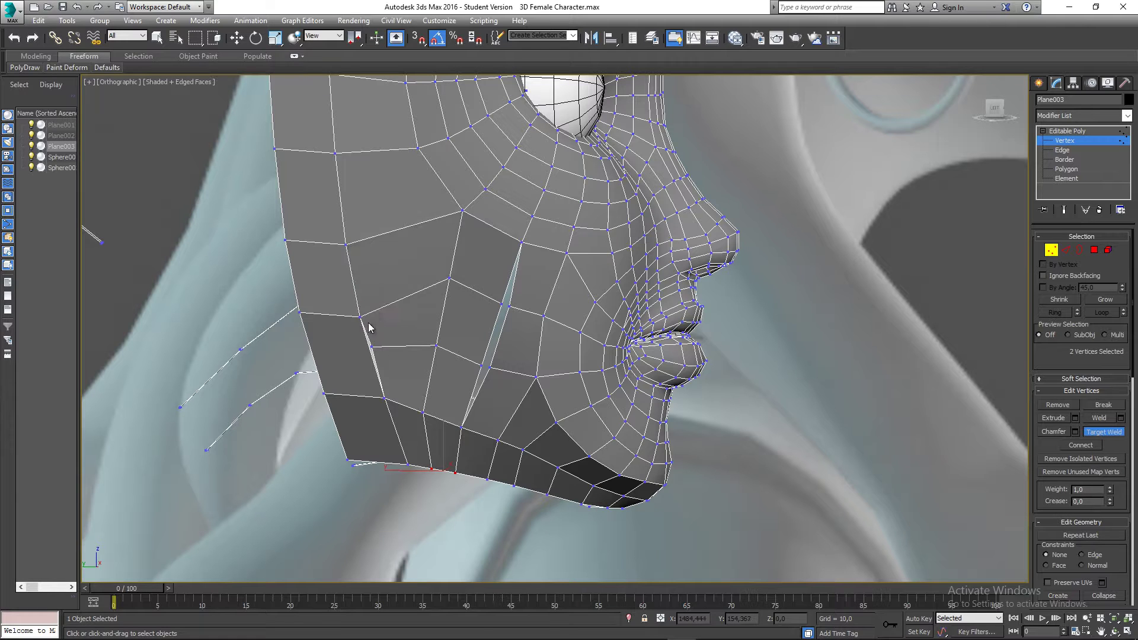
click(489, 367)
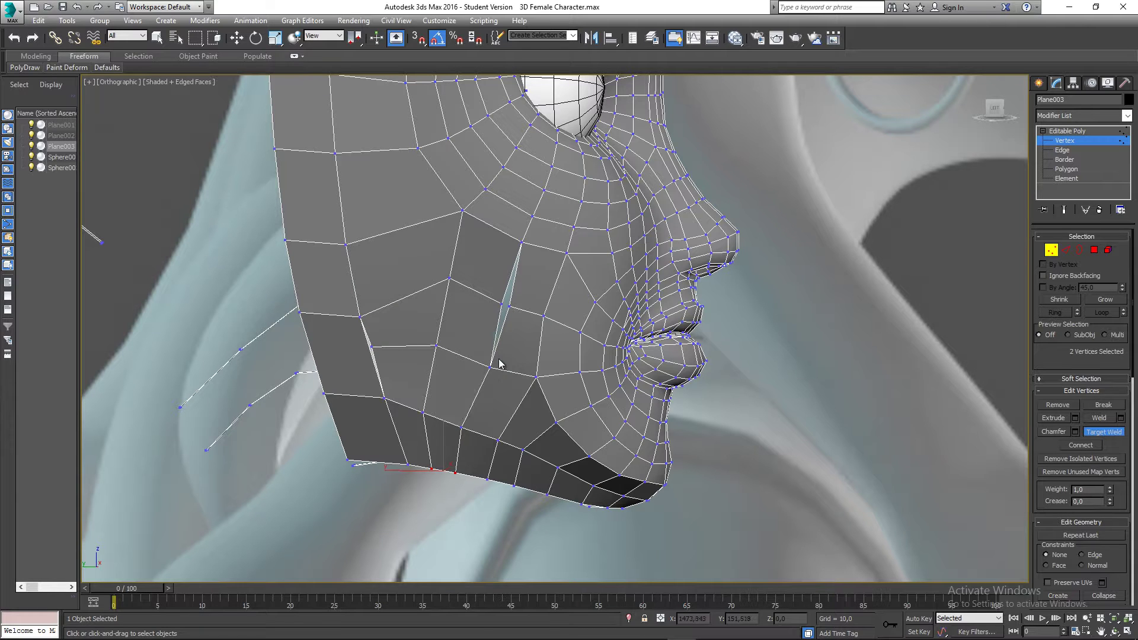
click(510, 307)
key(w)
Step: Cut a new edge across the vertical side strip, level with the unwelded vertex of the rear gap
right_click(374, 360)
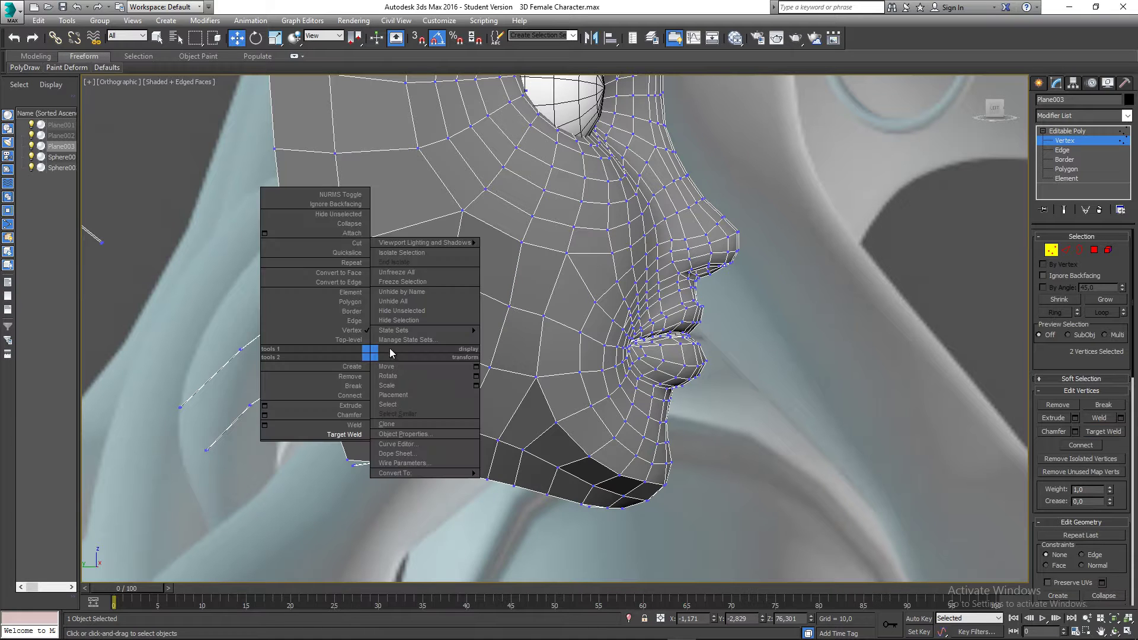
click(359, 254)
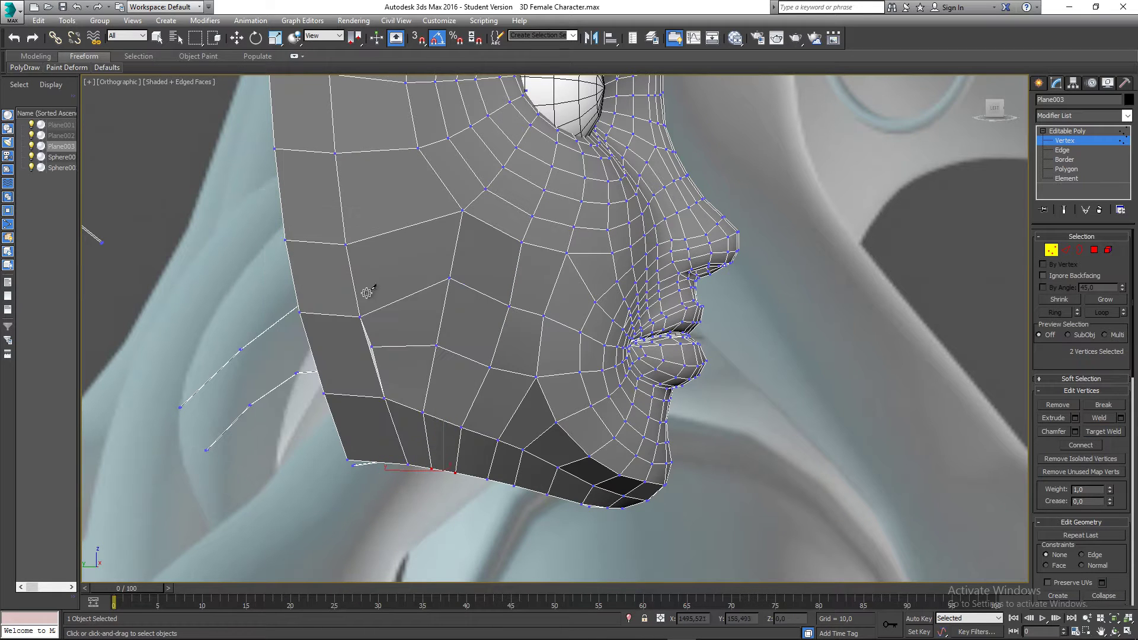
click(325, 361)
key(w)
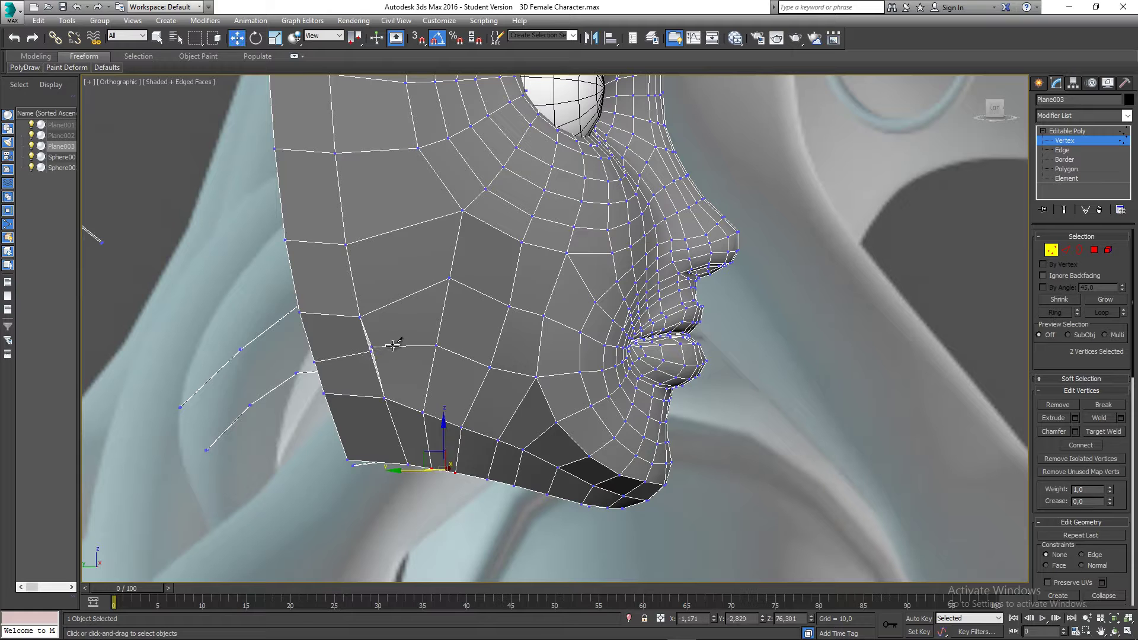
Step: Weld the two vertices at the front end of the new side strip cut to close the rear gap
scroll(364, 348, up, 3)
click(374, 350)
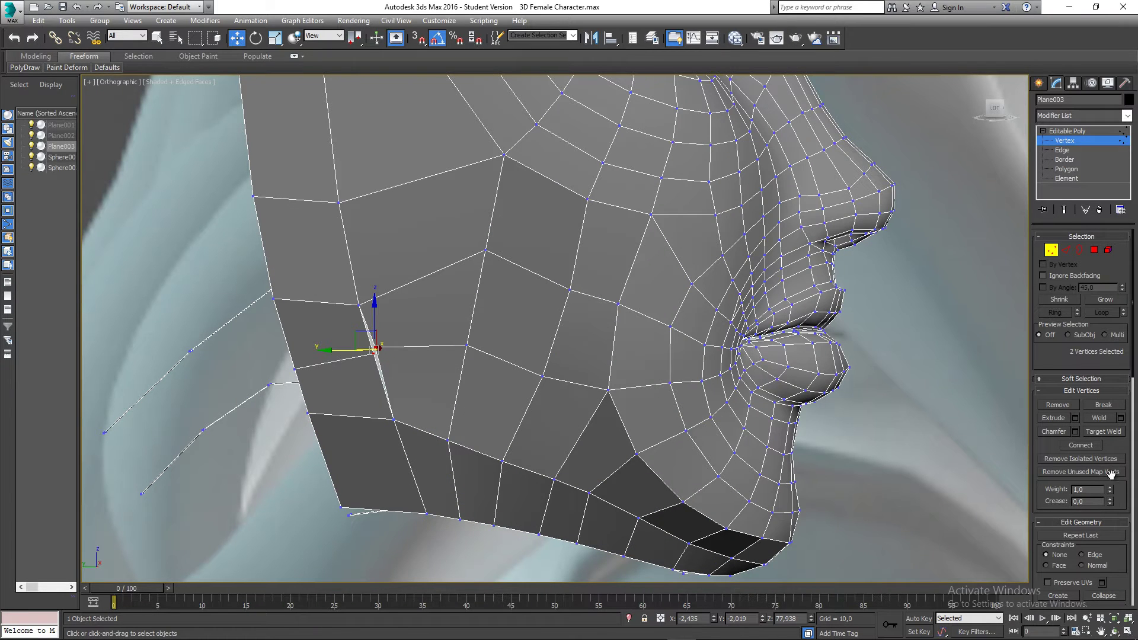
click(1100, 420)
scroll(587, 365, down, 5)
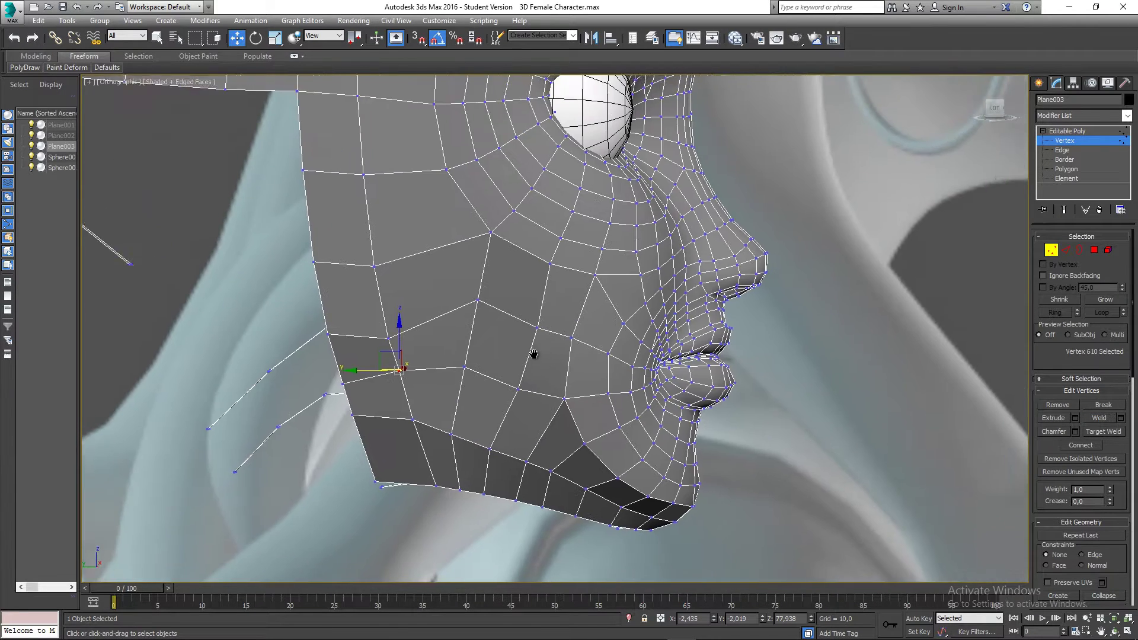
Step: In the left view, lower the upper inner vertex of the newly bridged cheek area slightly
middle_drag(534, 425, 498, 339)
click(514, 331)
key(l)
middle_drag(504, 237, 517, 323)
click(444, 274)
drag(458, 256, 454, 268)
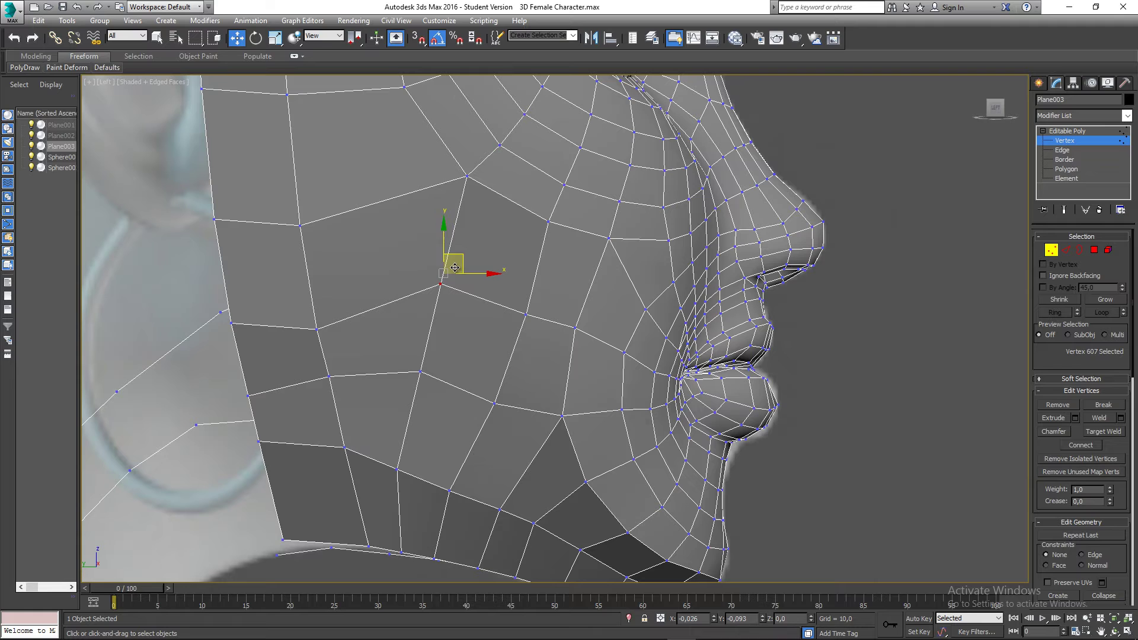
Step: Shift the cheek vertex at the top of the bridged seam backward and down to even the surrounding quads
click(468, 176)
drag(487, 159, 463, 177)
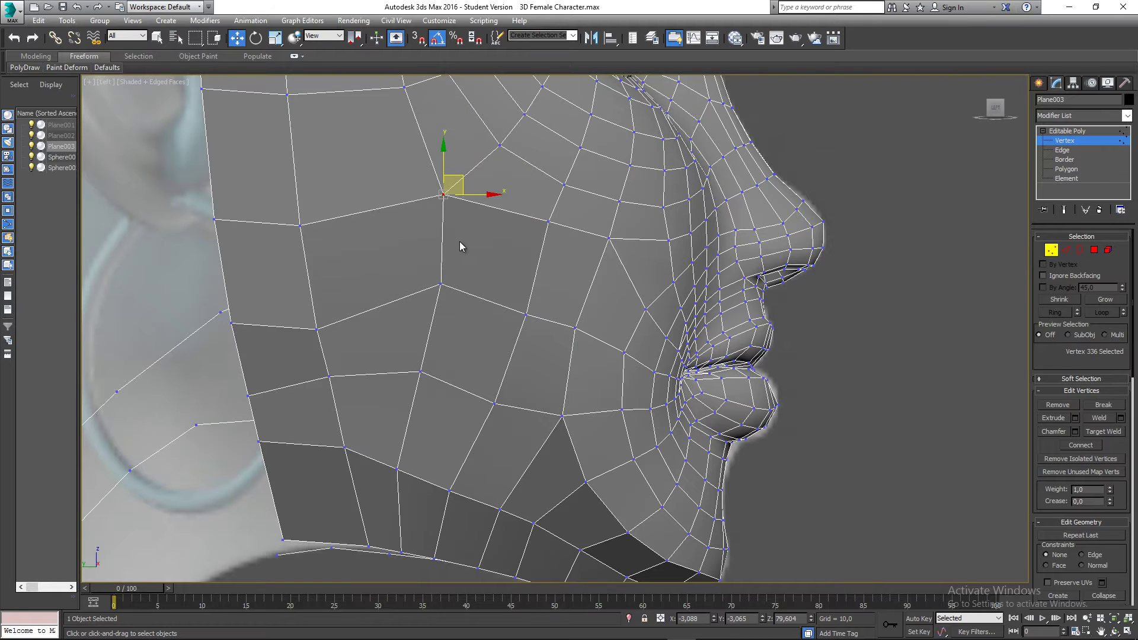
scroll(460, 249, down, 2)
middle_drag(460, 252, 454, 316)
scroll(451, 302, down, 2)
middle_drag(438, 275, 438, 303)
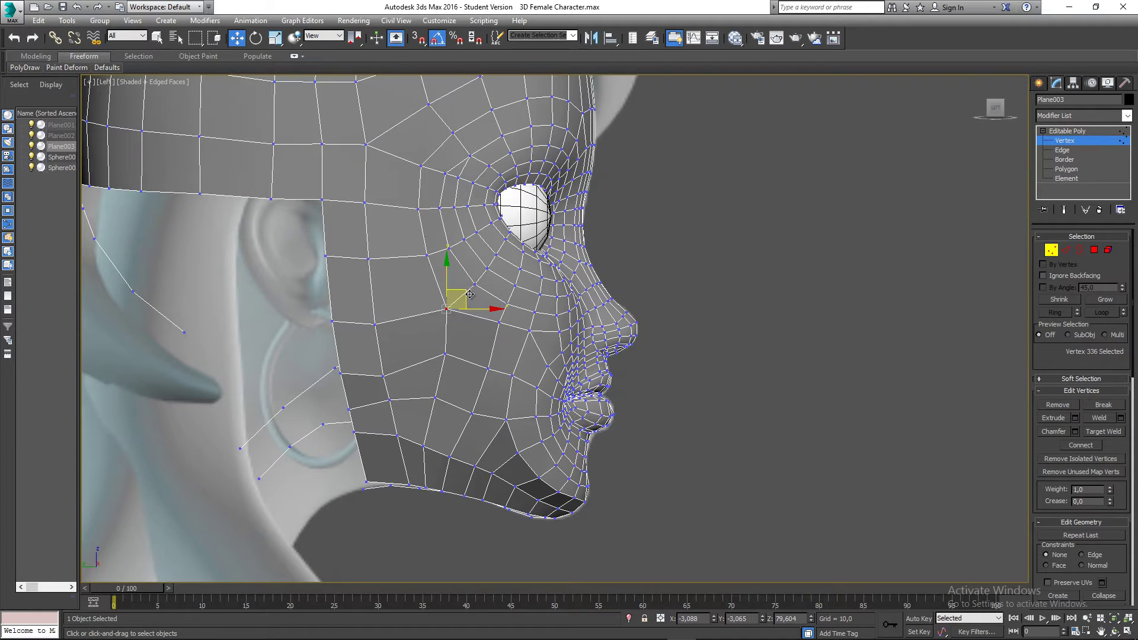
drag(463, 294, 461, 296)
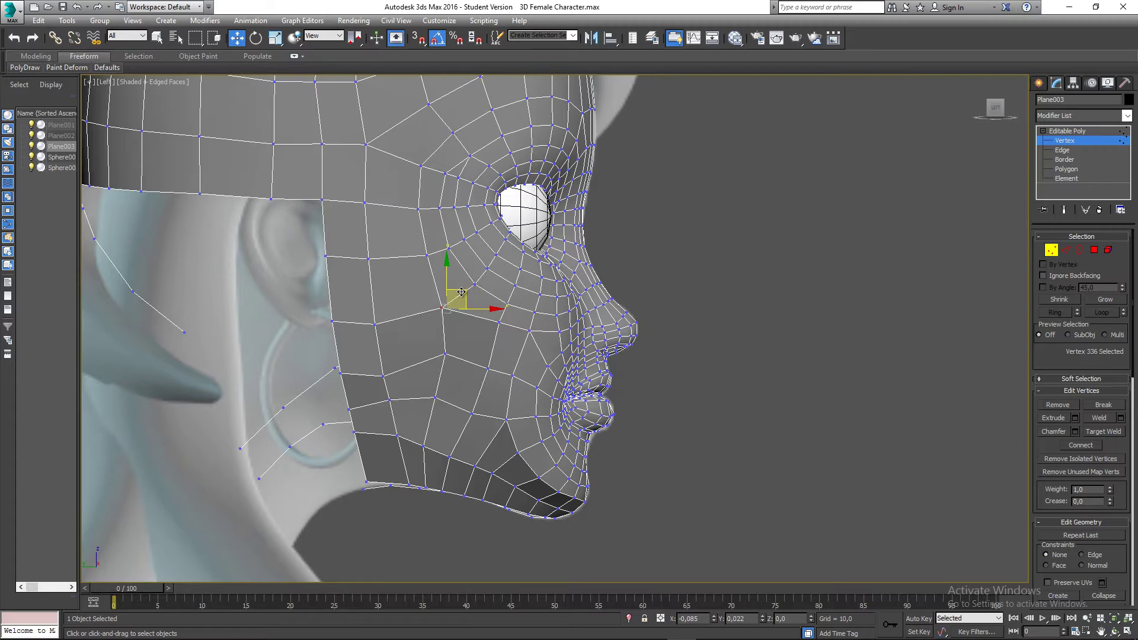
Step: Reposition the bridged cheek vertices and the neighbouring side strip vertex to even out the lower cheek spacing
click(445, 354)
drag(462, 336, 404, 348)
click(382, 376)
click(436, 397)
drag(452, 378, 484, 431)
click(488, 367)
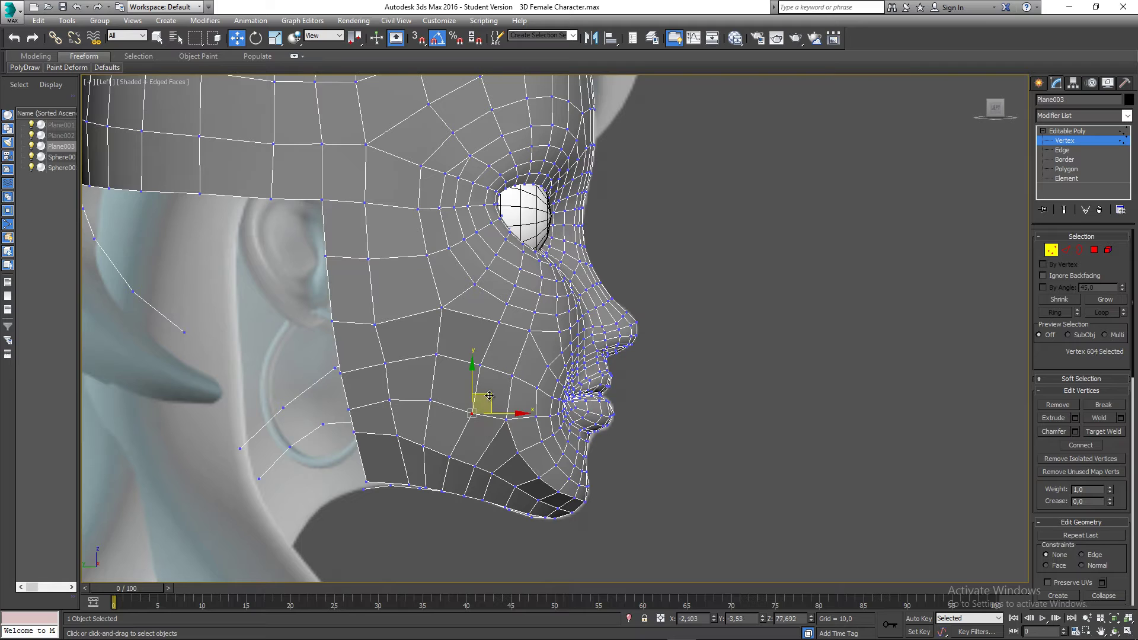
scroll(445, 460, up, 3)
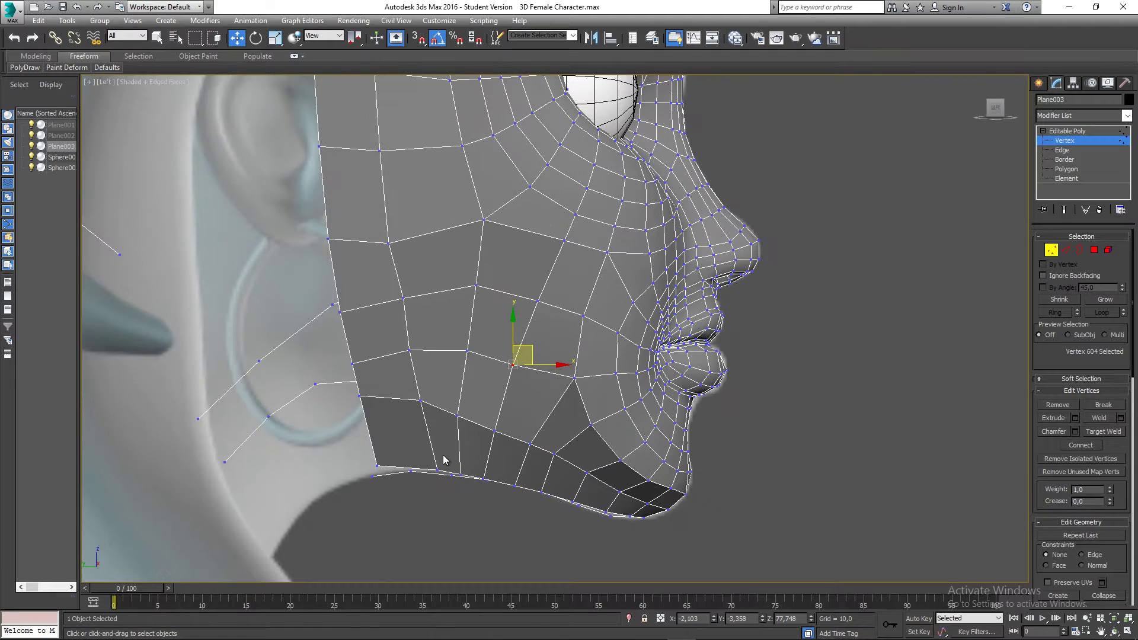
Step: Shift the rear jaw strip's lower and upper vertices and the two side strip vertices above them slightly backward
click(438, 470)
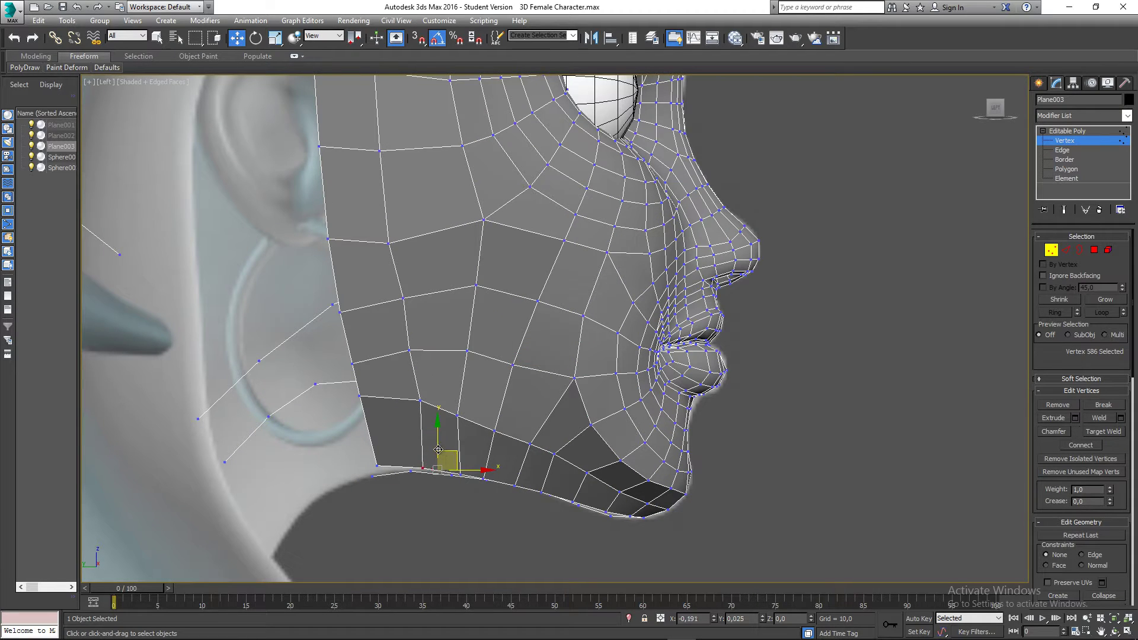
drag(438, 470, 423, 469)
click(420, 402)
drag(439, 379, 429, 379)
click(409, 351)
drag(427, 334, 426, 333)
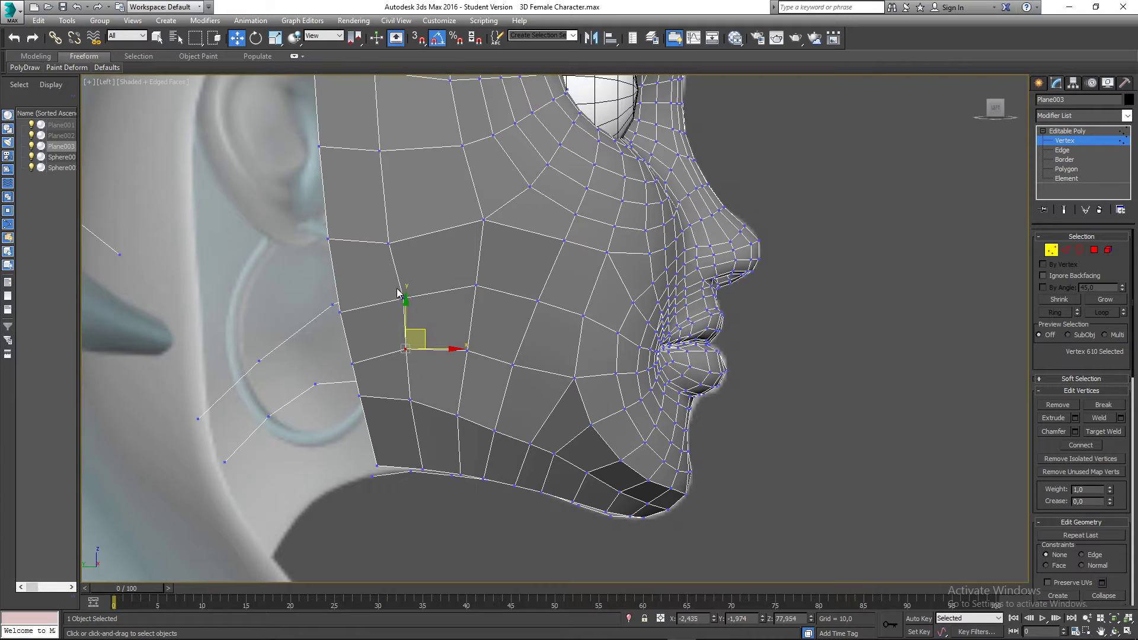
click(404, 298)
drag(420, 280, 417, 281)
click(494, 287)
scroll(495, 291, down, 3)
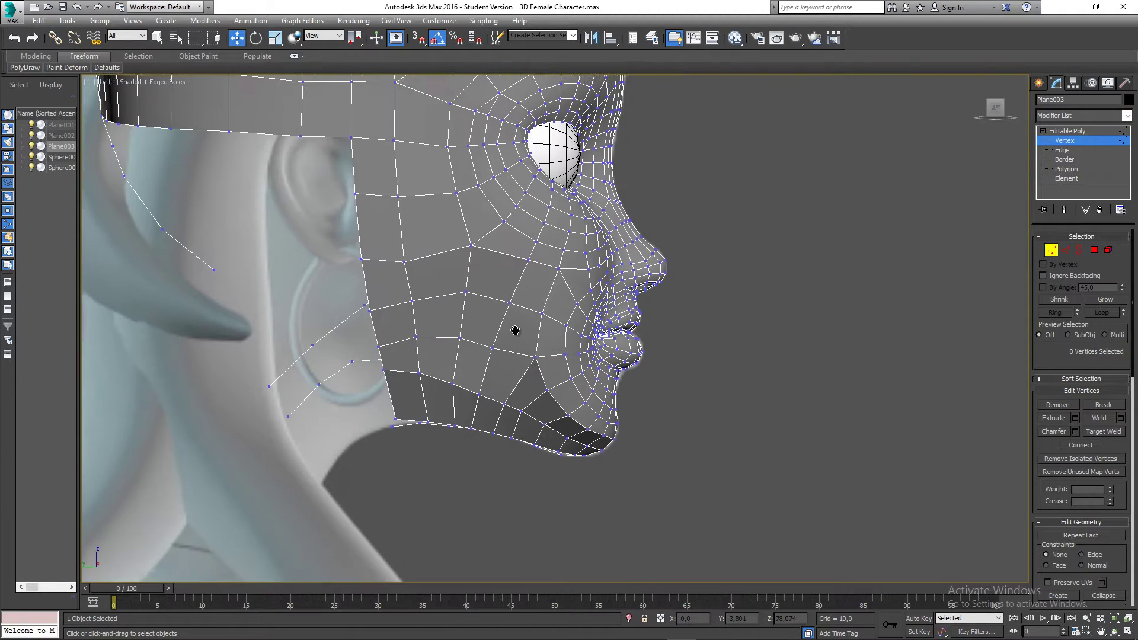
Step: Check the cheek from the front, and in perspective move the sunken lower cheek vertex above the jaw strip outward
key(f)
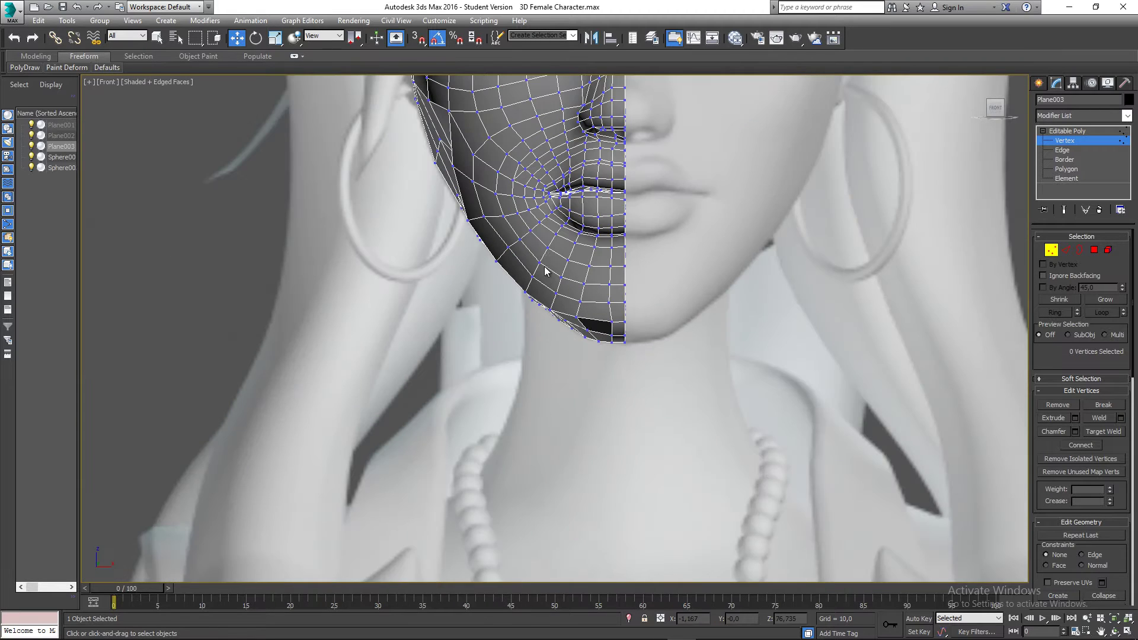
middle_drag(544, 266, 552, 401)
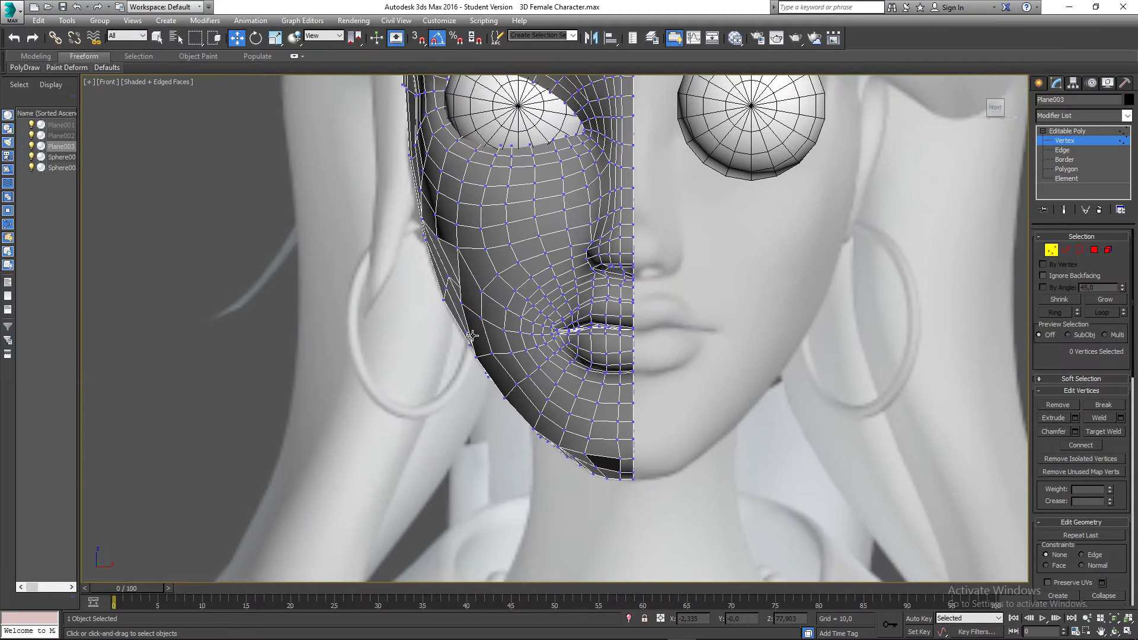
scroll(459, 301, up, 2)
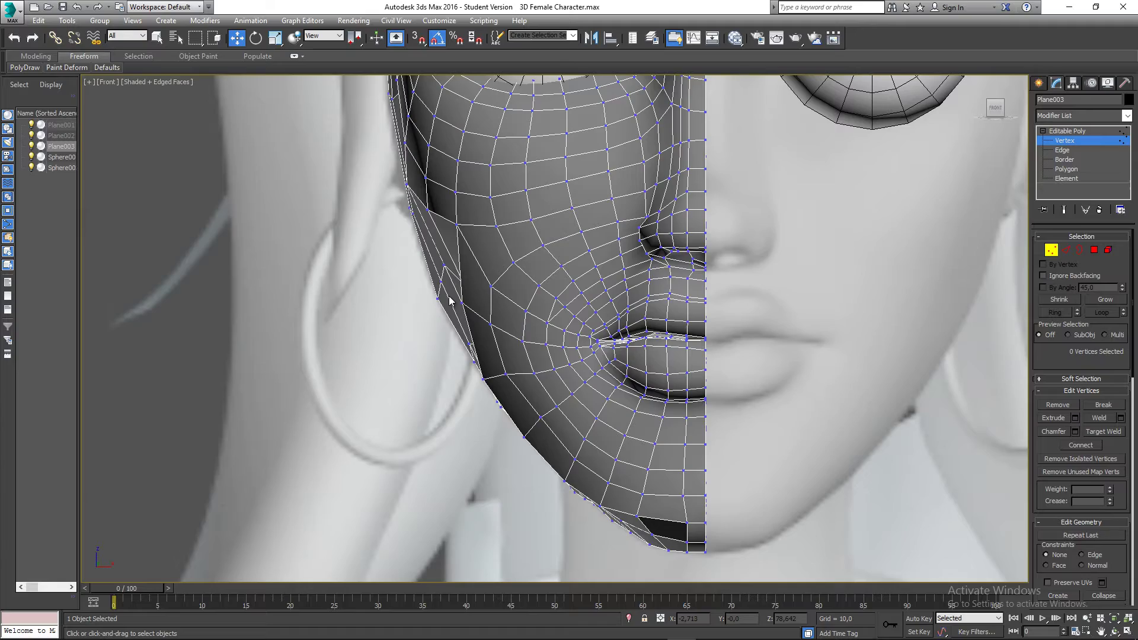
key(p)
alt+middle_drag(528, 273, 516, 315)
click(540, 293)
scroll(540, 292, up, 4)
drag(548, 285, 541, 296)
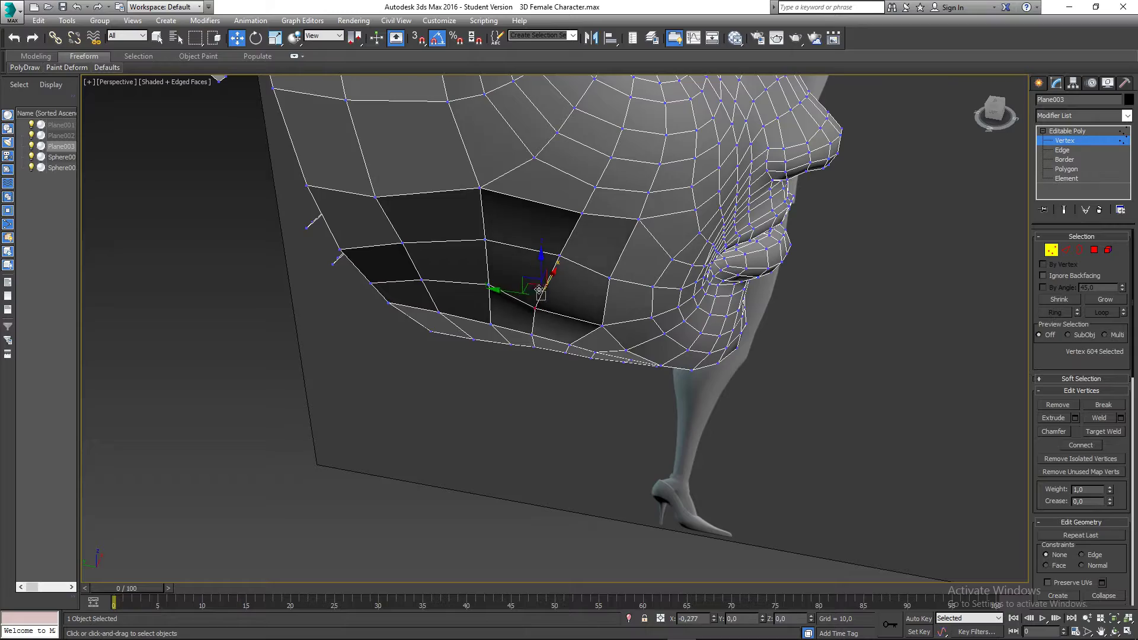
Step: Move the cheek vertices above the rear jaw strip slightly backward to even the quads, and save the scene
alt+middle_drag(484, 284, 525, 291)
click(503, 297)
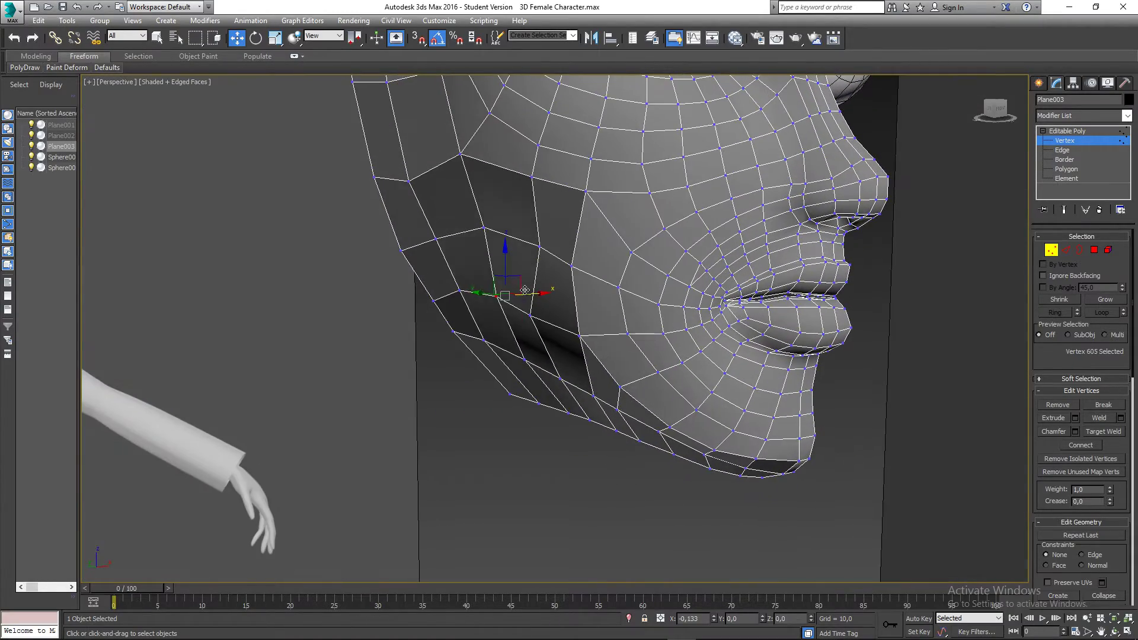
click(483, 227)
drag(501, 228, 491, 228)
click(539, 246)
drag(554, 246, 541, 246)
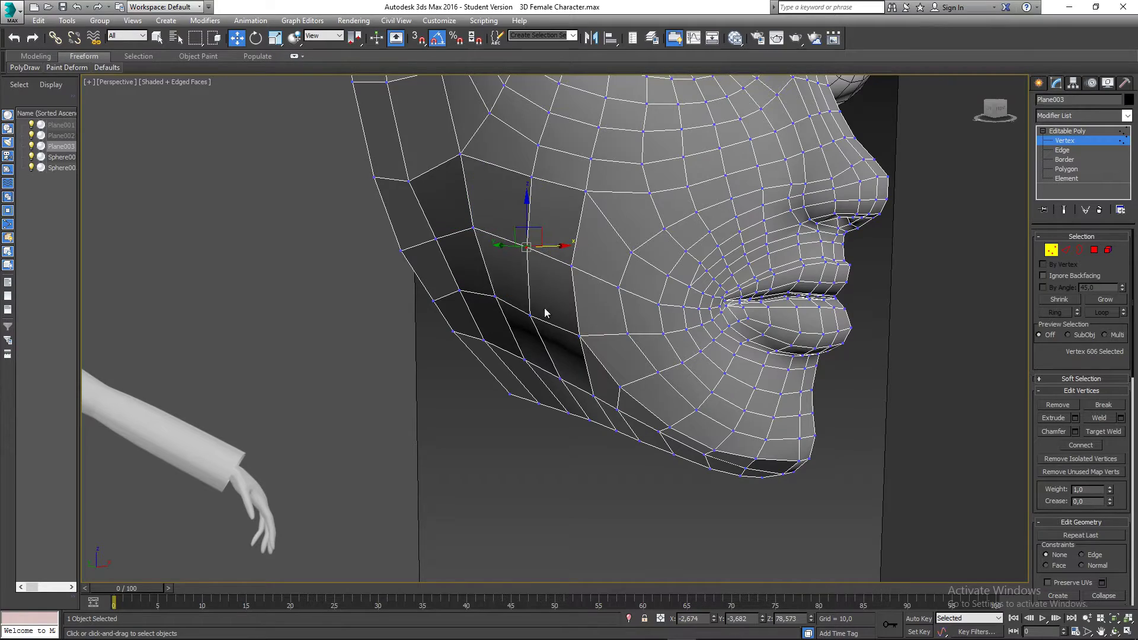
mouse_move(543, 313)
alt+middle_down()
mouse_move(630, 285)
mouse_move(563, 271)
mouse_move(485, 305)
alt+middle_up()
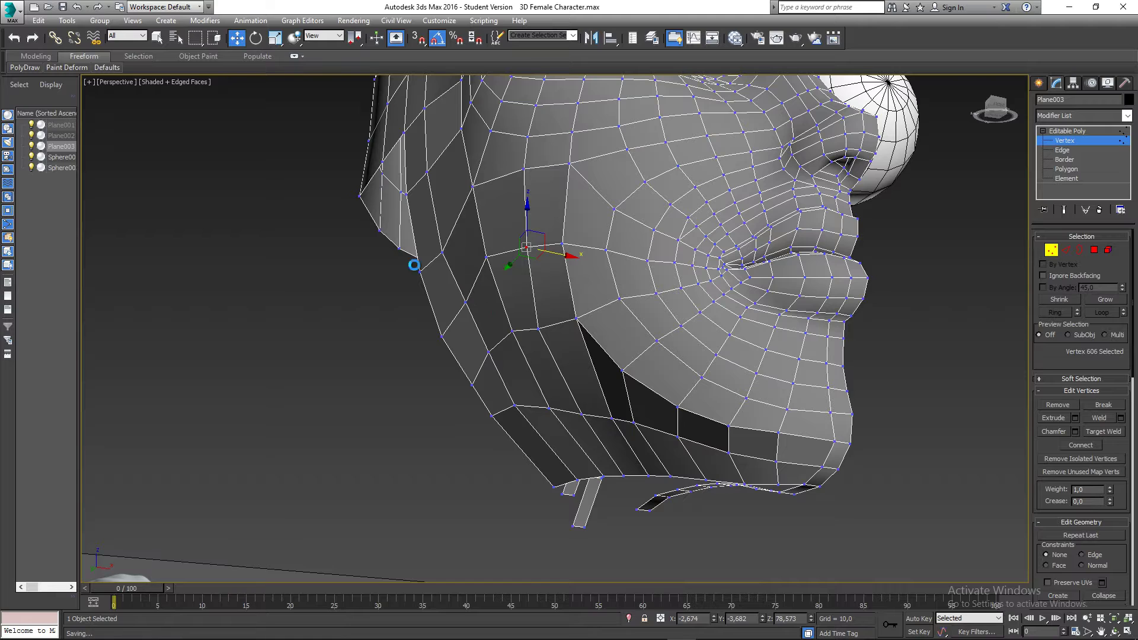
Step: Set up the Push/Pull paint deform brush with size 1.3 and strength 0.03, undoing the overly strong test stroke
mouse_move(76, 71)
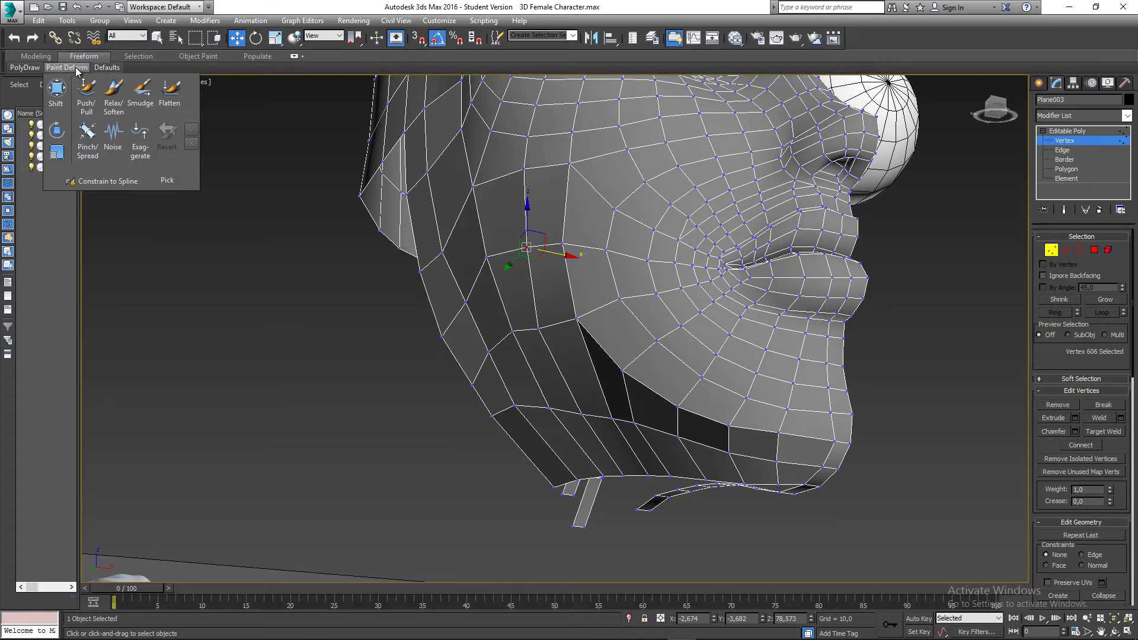
click(90, 95)
middle_drag(237, 325, 239, 347)
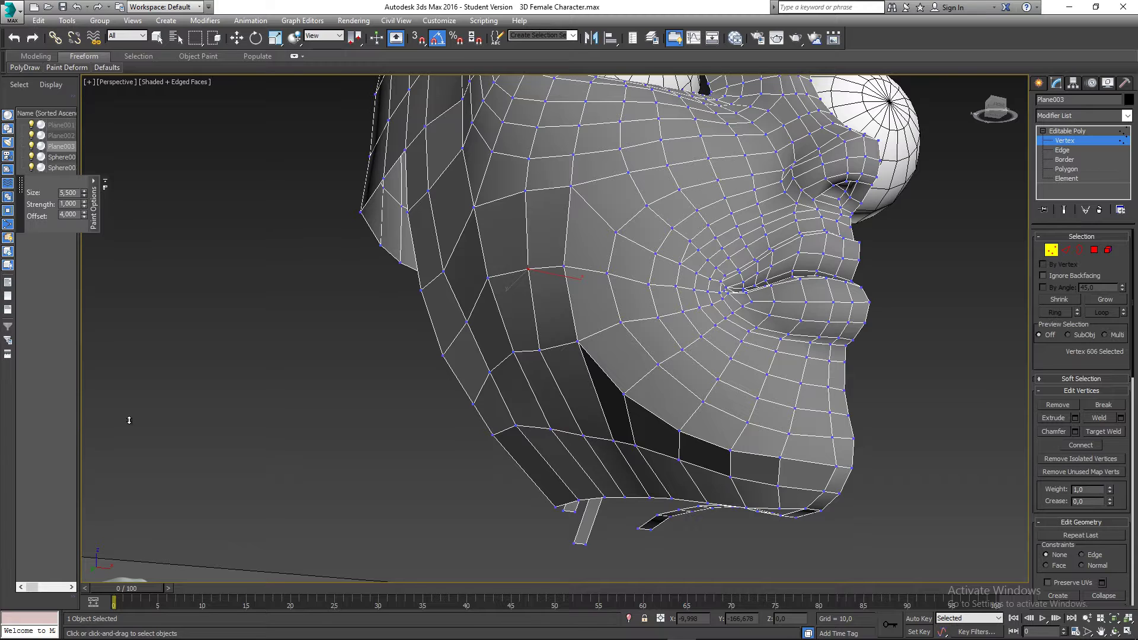
drag(131, 398, 131, 384)
drag(82, 198, 82, 204)
mouse_move(492, 334)
mouse_down()
mouse_move(496, 358)
mouse_move(498, 320)
mouse_up()
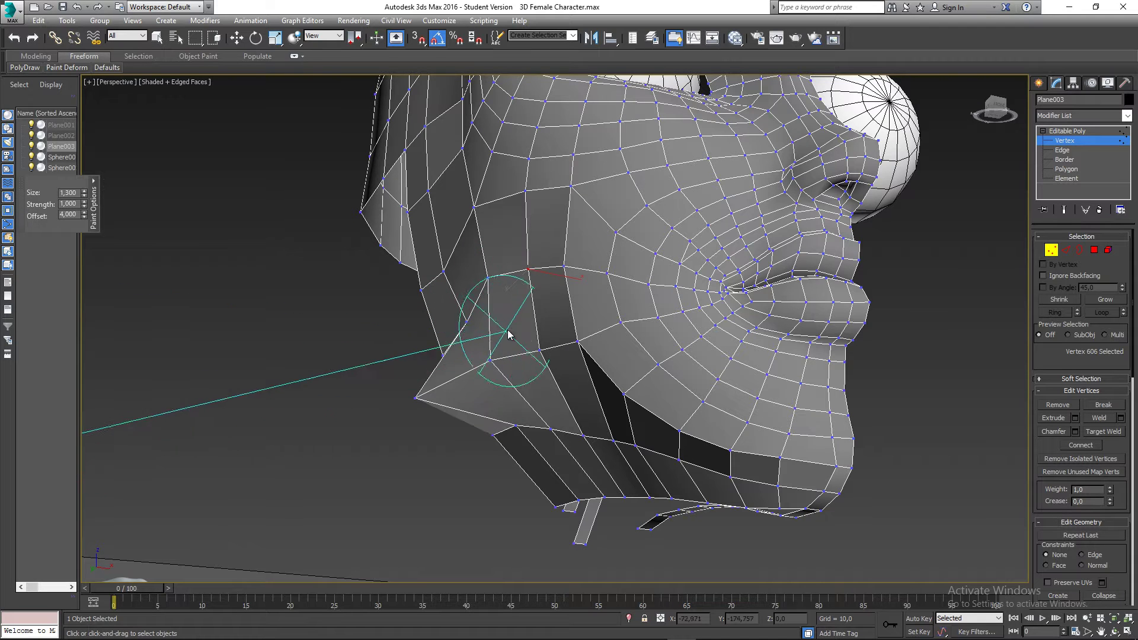
key(ctrl+z)
drag(83, 204, 85, 226)
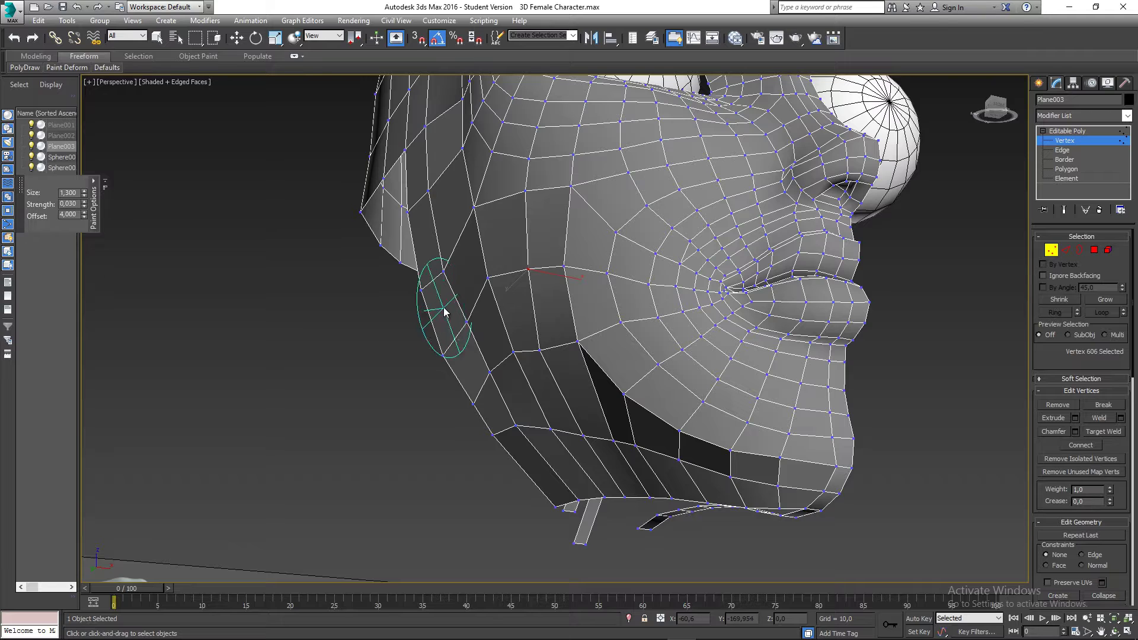
Step: Brush the rear jaw area outward with Push/Pull in perspective and along the face outline in the front view
mouse_move(463, 310)
mouse_down()
mouse_move(503, 358)
mouse_move(504, 387)
mouse_up()
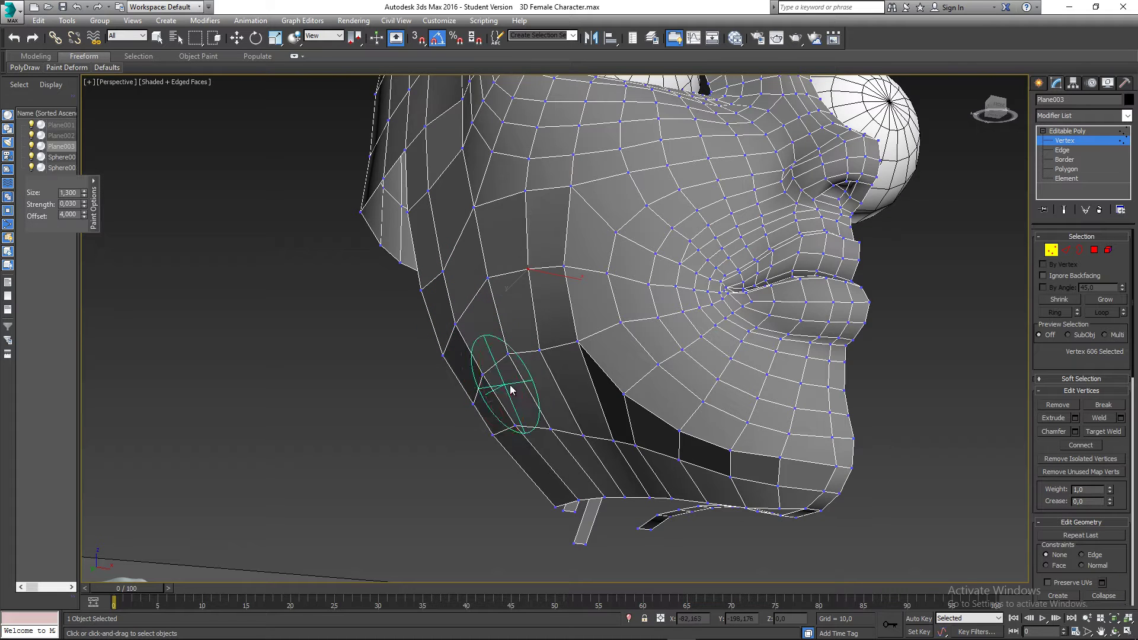
key(f)
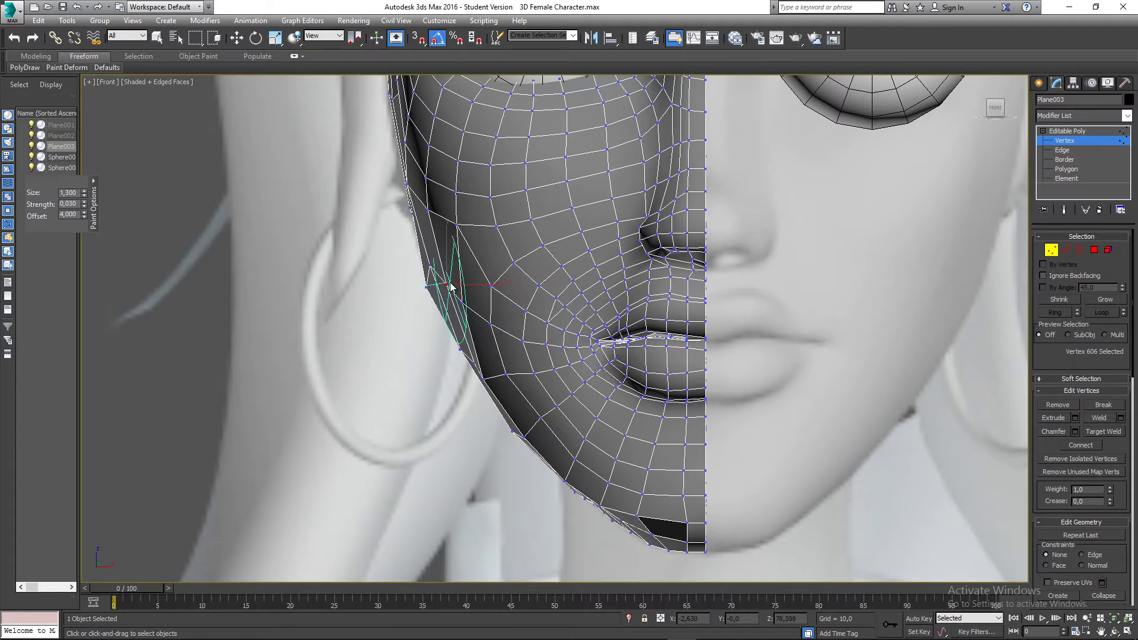
drag(429, 277, 417, 237)
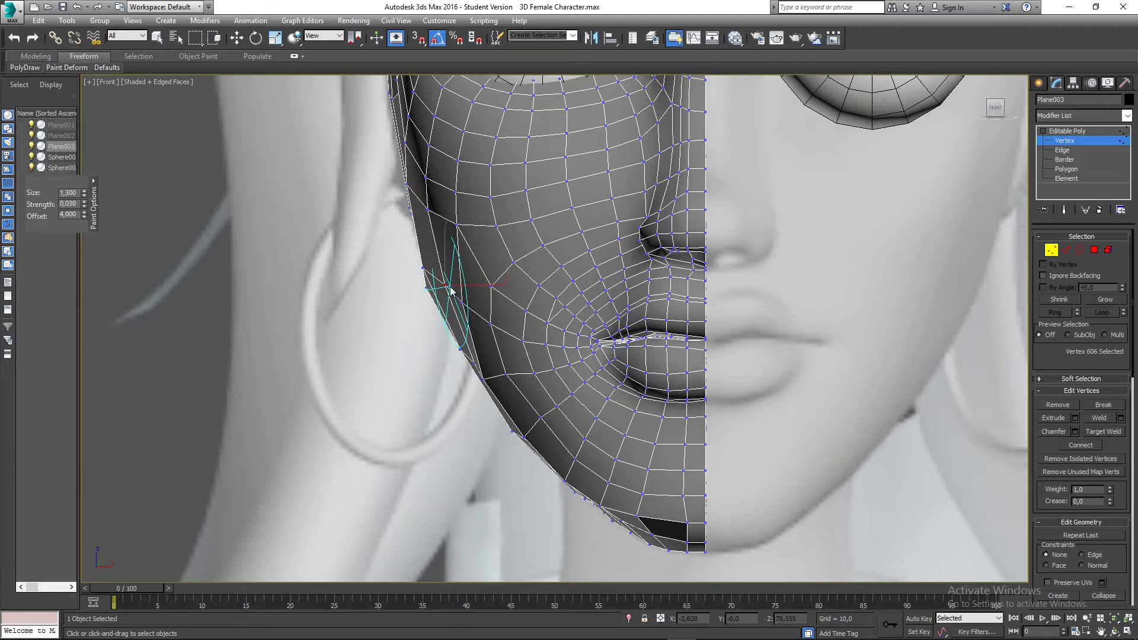
Step: Apply Push/Pull strokes in perspective over the sunken lower cheek, the rear jaw edge and the side strip
key(p)
scroll(451, 286, down, 3)
alt+middle_drag(460, 277, 513, 279)
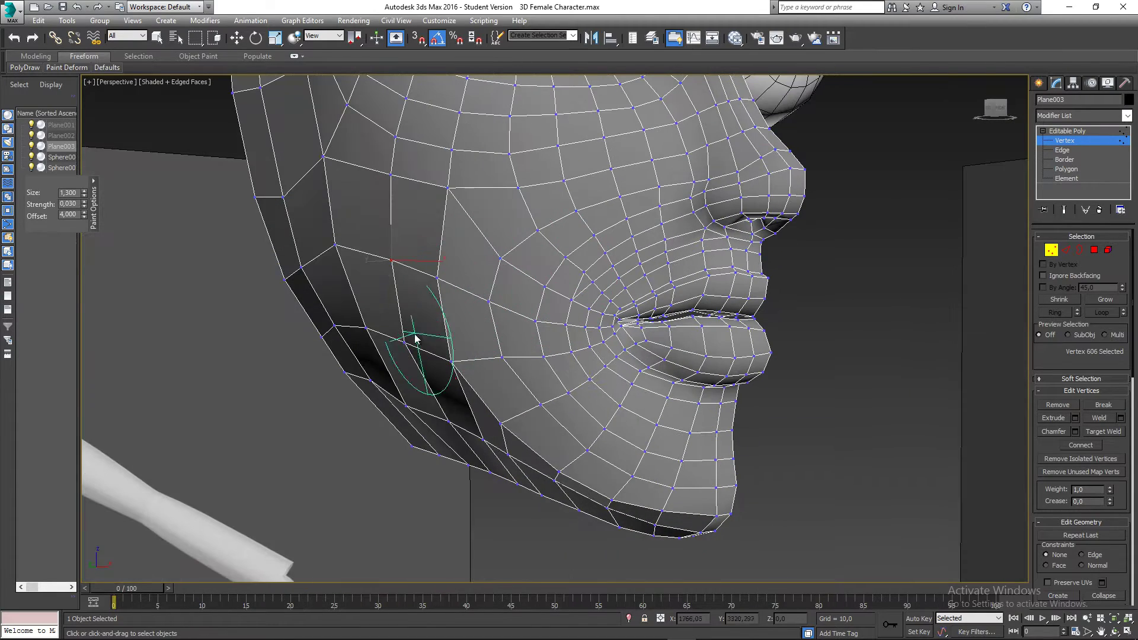
mouse_move(415, 337)
mouse_down()
mouse_move(412, 381)
mouse_move(475, 441)
mouse_move(394, 446)
mouse_move(378, 392)
mouse_up()
drag(356, 342, 335, 313)
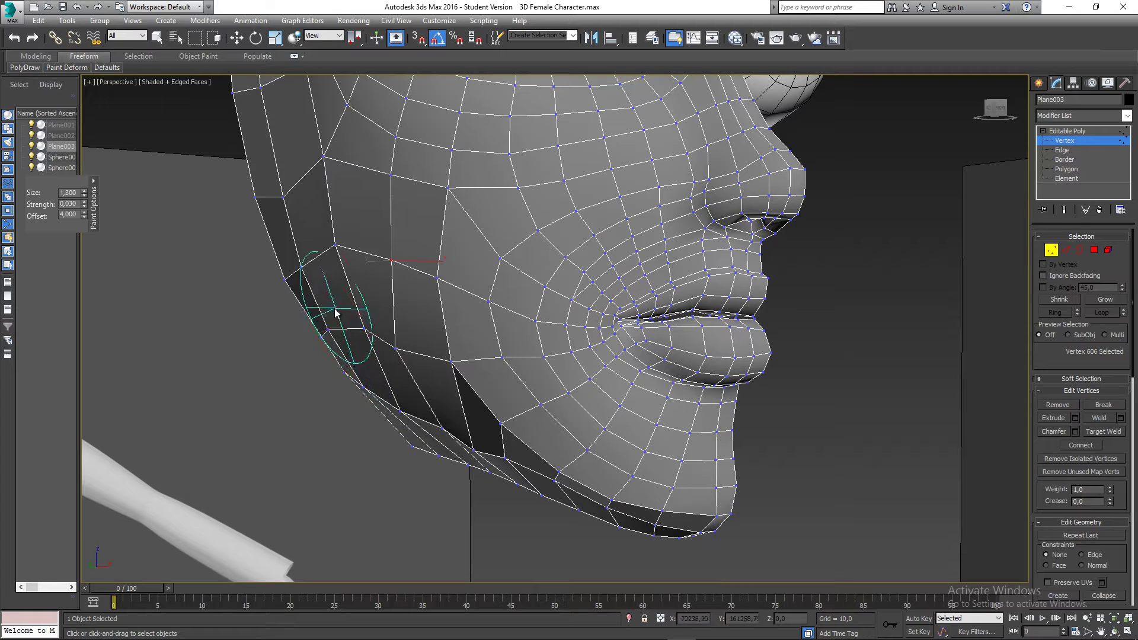
drag(304, 204, 285, 183)
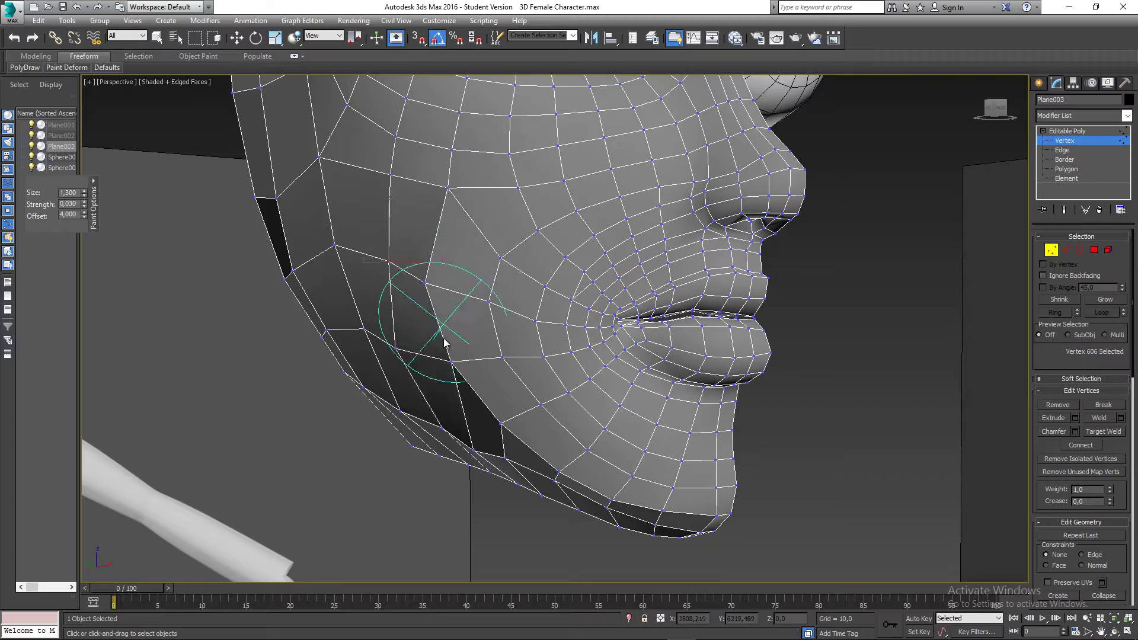
drag(445, 343, 511, 428)
Step: Push the side strip above the rear jaw outward with another brush stroke, and inspect the whole head's shape
scroll(555, 445, down, 4)
alt+middle_drag(553, 420, 538, 386)
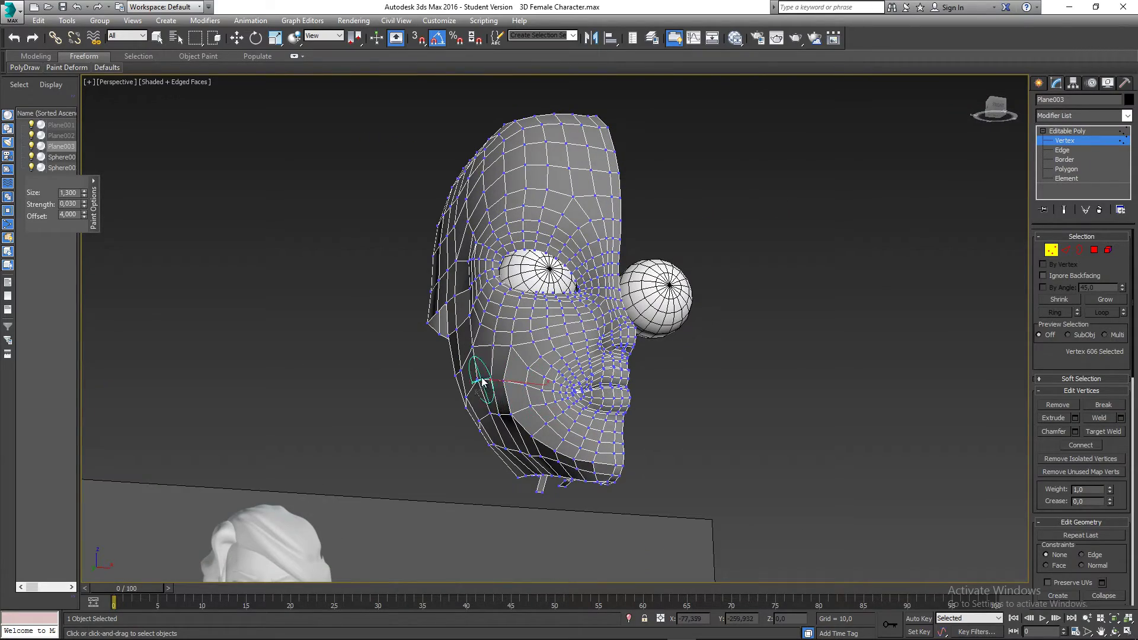
mouse_move(481, 378)
mouse_down()
mouse_move(477, 396)
mouse_move(460, 370)
mouse_up()
alt+middle_drag(460, 370, 415, 409)
Step: Smooth the bridged lower cheek with the Relax/Soften brush at size 1.3 and strength 0.03
mouse_move(88, 70)
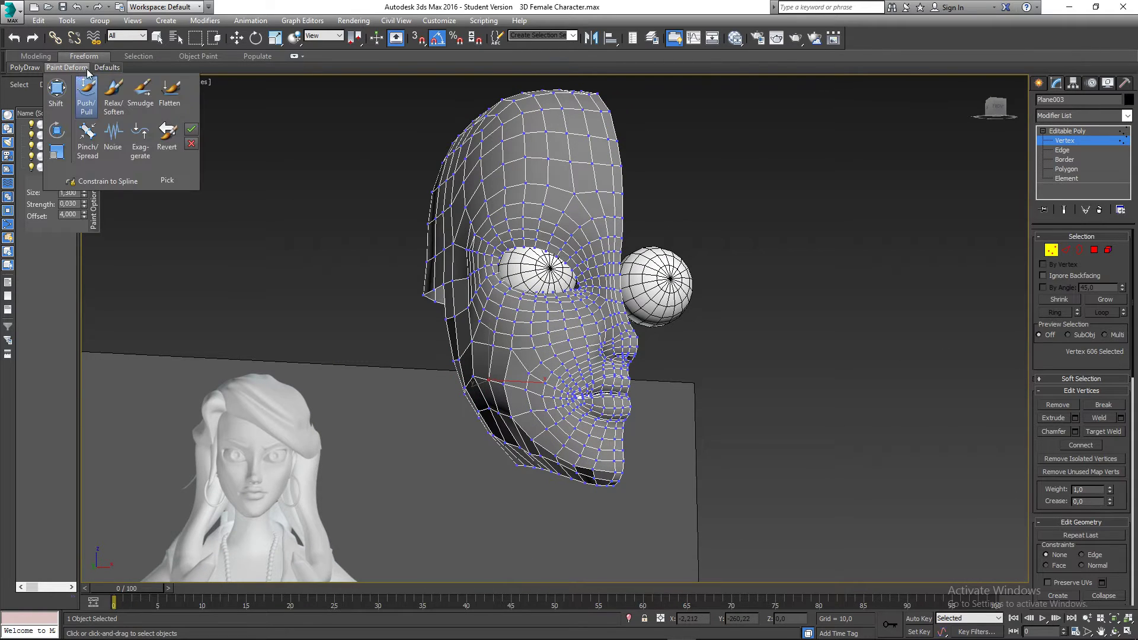
click(113, 96)
alt+middle_drag(208, 250, 213, 253)
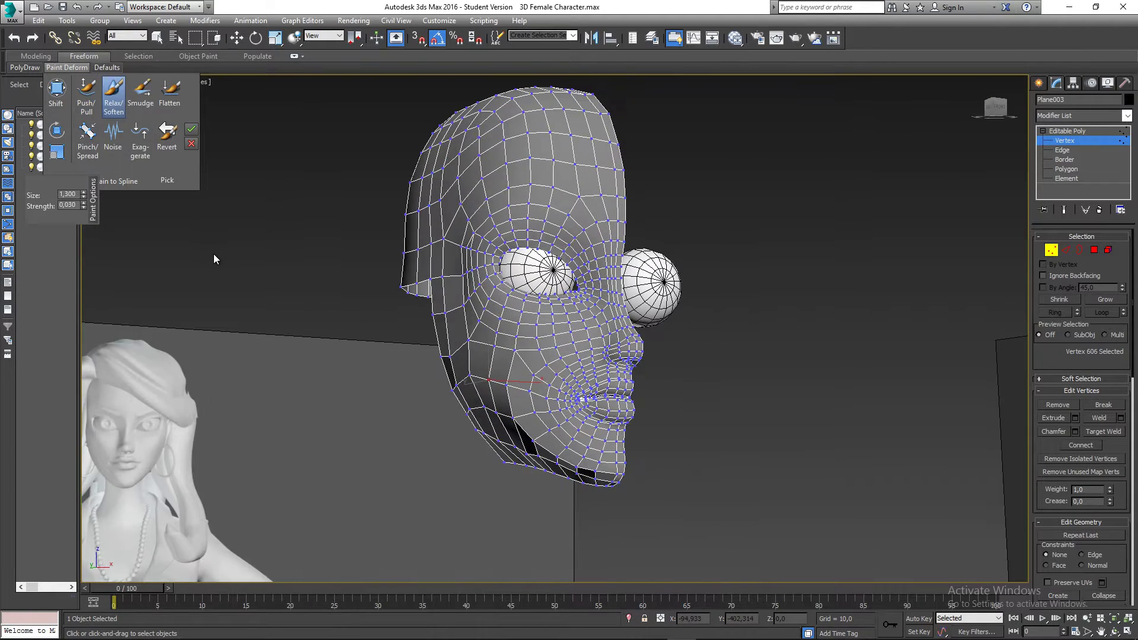
mouse_move(501, 371)
mouse_down()
mouse_move(504, 407)
mouse_move(478, 367)
mouse_move(451, 371)
mouse_move(483, 373)
mouse_move(528, 450)
mouse_move(523, 413)
mouse_up()
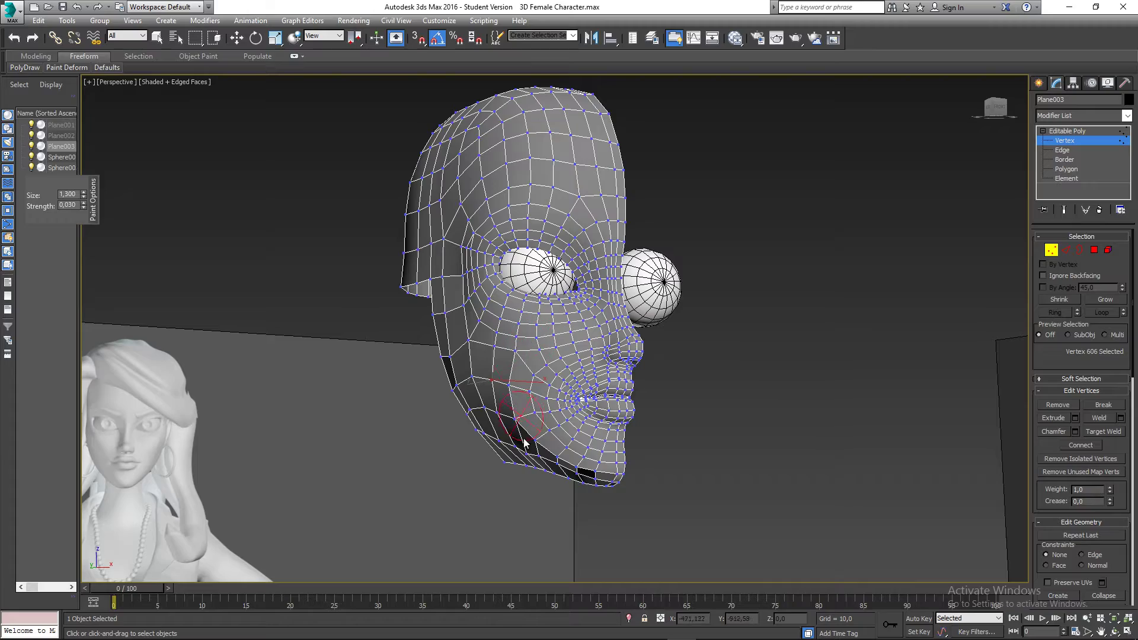
mouse_move(511, 405)
alt+middle_down()
mouse_move(586, 406)
mouse_move(545, 406)
mouse_move(519, 386)
mouse_move(611, 377)
mouse_move(527, 398)
mouse_move(471, 368)
mouse_move(525, 392)
alt+middle_up()
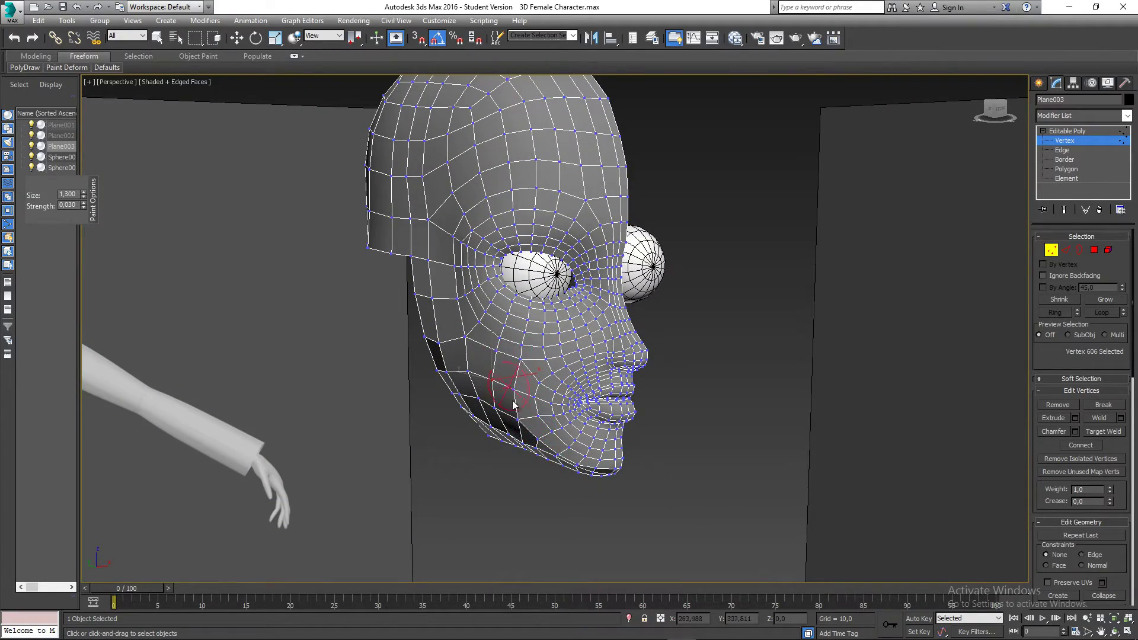
Step: Inspect the head from behind and the side, leave vertex editing, deselect the mesh in the left view and save
mouse_move(546, 457)
alt+middle_down()
mouse_move(517, 412)
mouse_move(472, 378)
mouse_move(463, 343)
mouse_move(541, 367)
mouse_move(522, 349)
mouse_move(549, 328)
mouse_move(533, 302)
alt+middle_up()
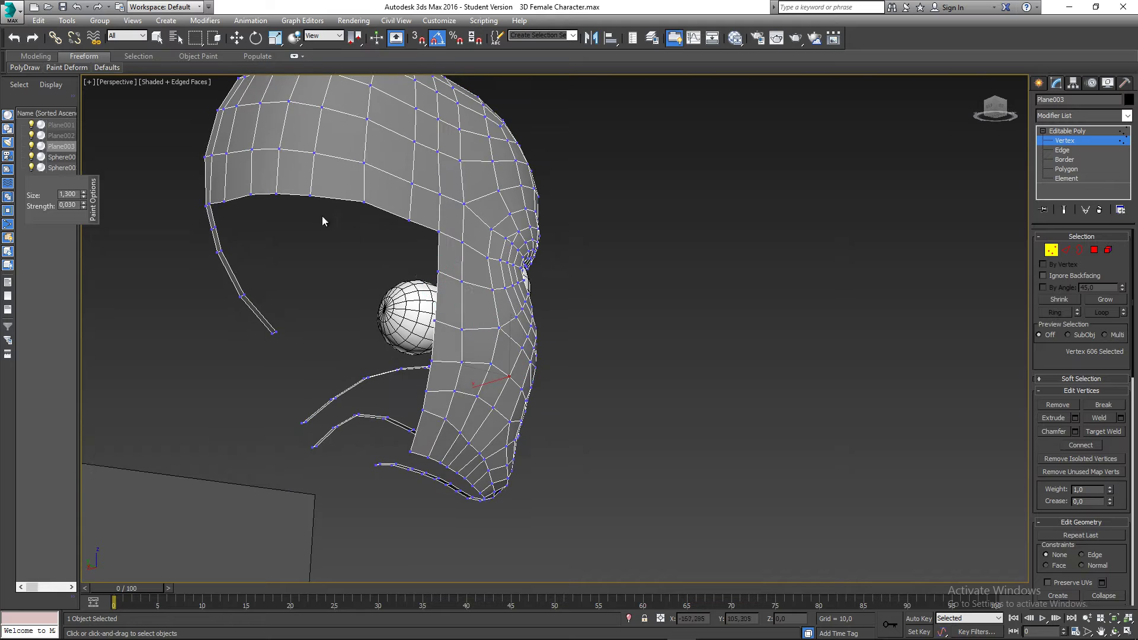
mouse_move(355, 364)
alt+middle_down()
mouse_move(343, 344)
mouse_move(430, 398)
alt+middle_up()
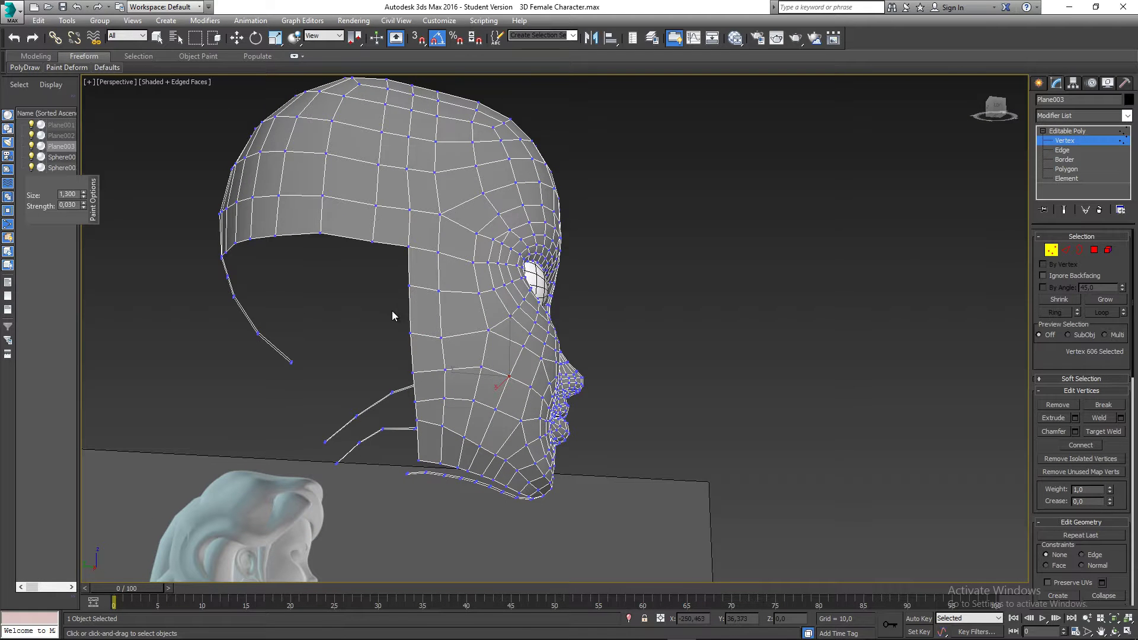
middle_drag(392, 311, 419, 321)
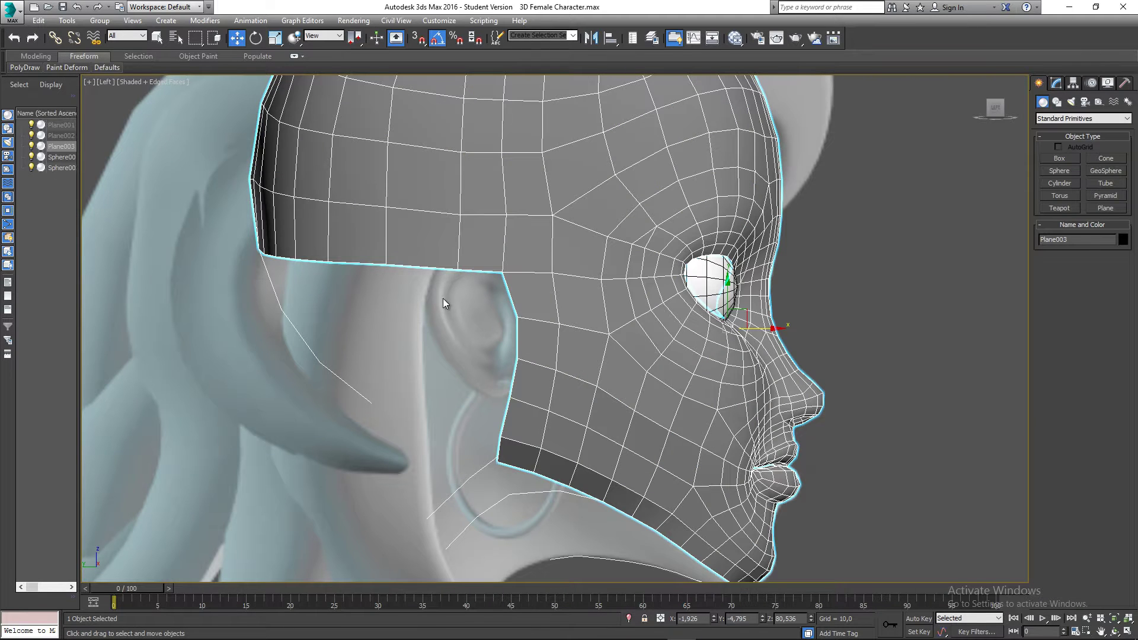
middle_drag(451, 313, 458, 296)
click(457, 297)
key(ctrl+s)
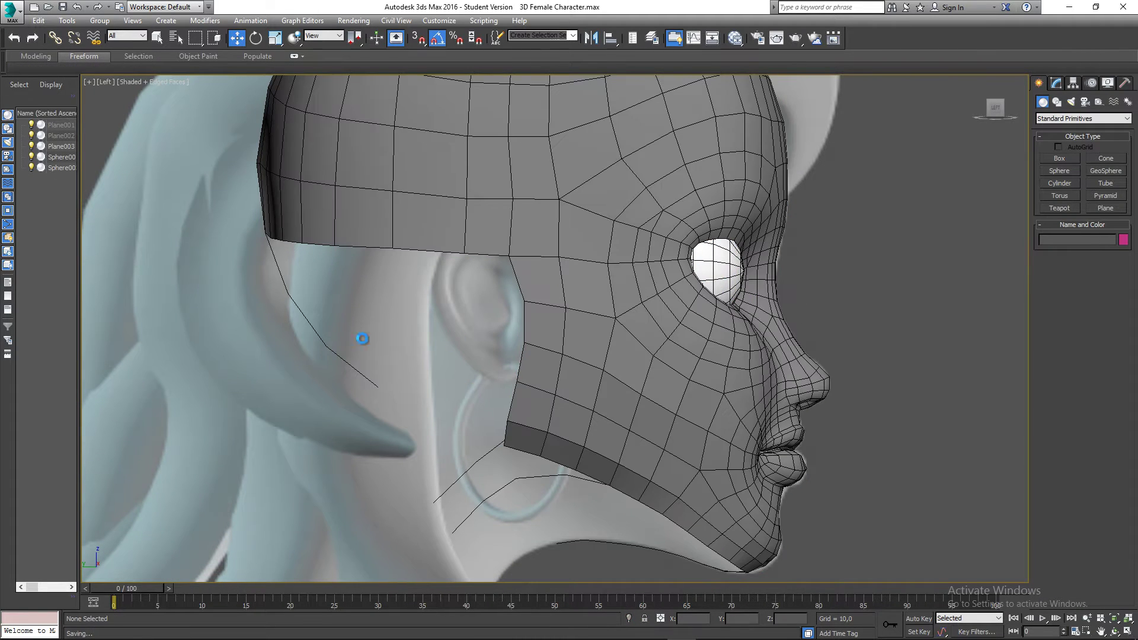
Step: Reopen the head mesh for vertex editing and shift the three border vertices in front of the ear to follow its outline
middle_drag(347, 303, 431, 303)
click(569, 285)
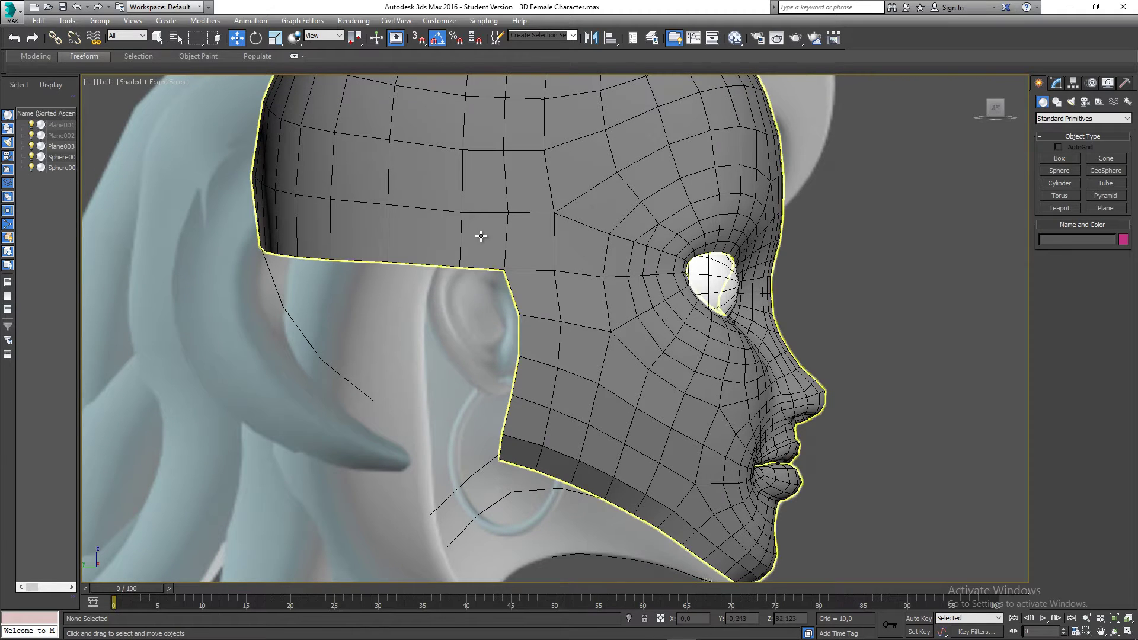
click(1056, 84)
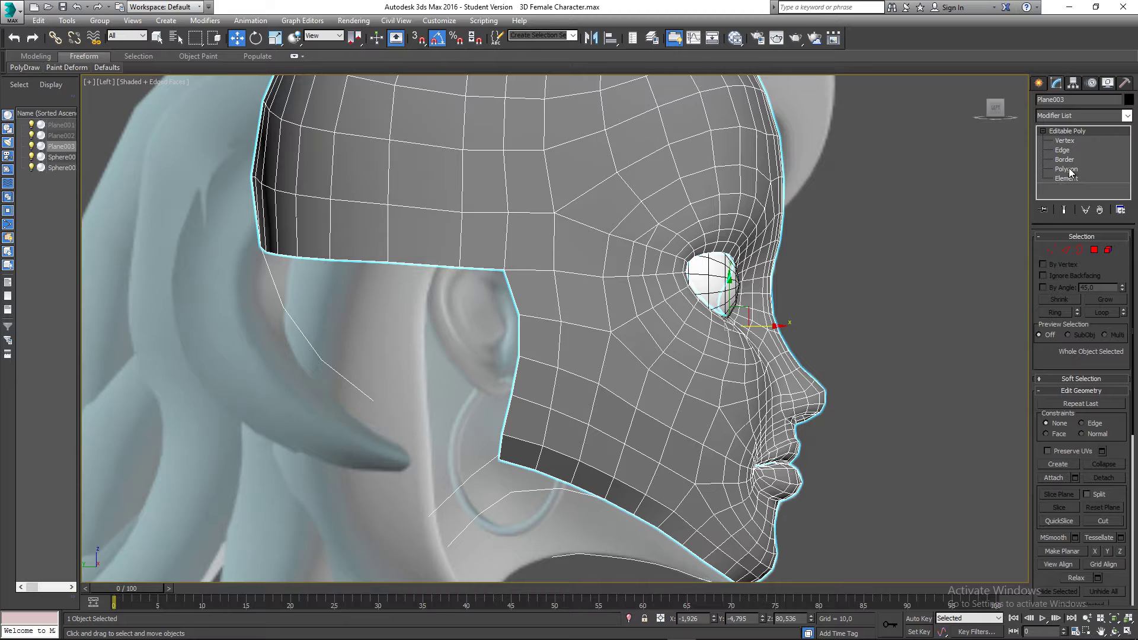
click(1050, 252)
middle_drag(571, 301, 544, 302)
scroll(464, 301, up, 3)
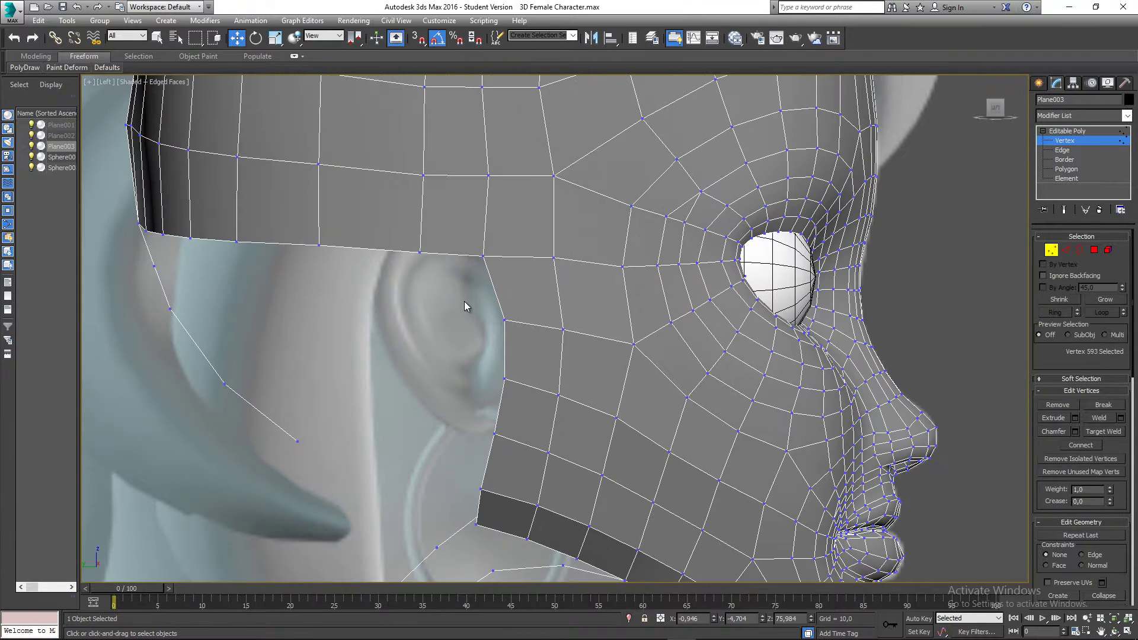
click(504, 320)
drag(524, 307, 528, 312)
drag(527, 393, 530, 371)
click(495, 436)
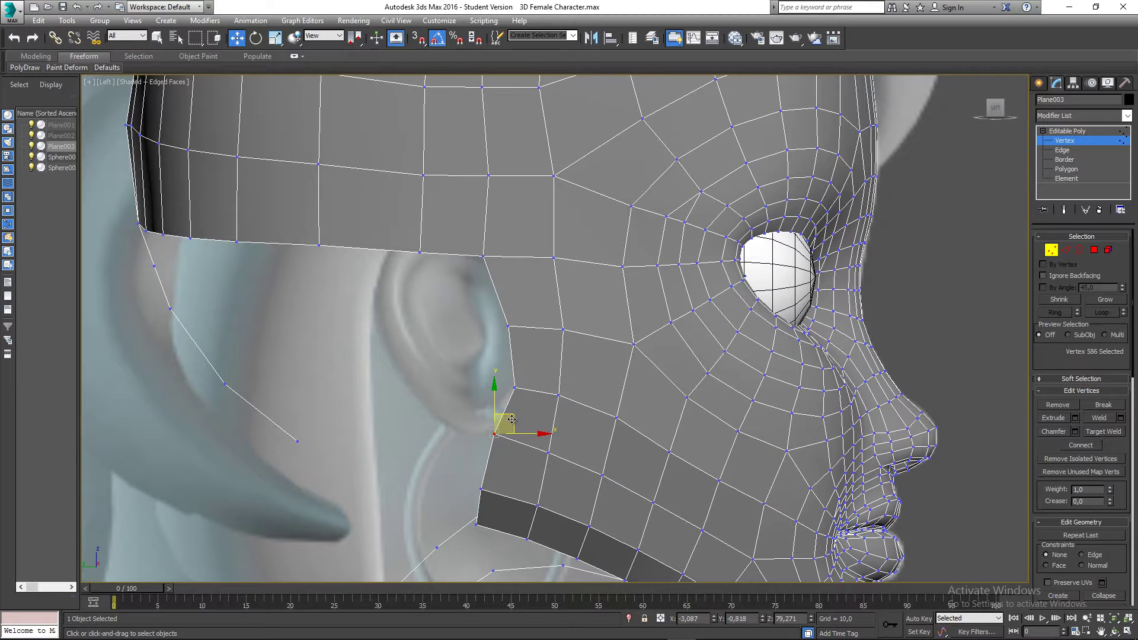
drag(512, 419, 513, 423)
Step: Raise the two scalp border vertices at the ear's upper edge and move the front ear border vertex slightly forward
middle_drag(416, 301, 417, 315)
drag(436, 253, 439, 226)
drag(466, 281, 507, 244)
drag(525, 353, 530, 326)
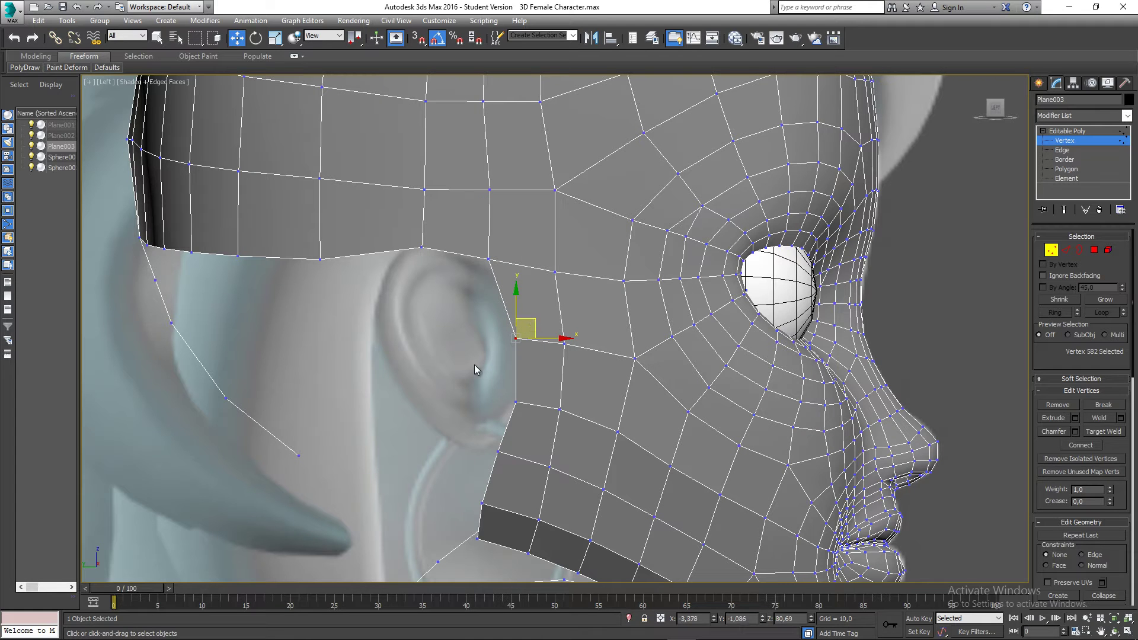
Step: Shift the border vertex beside the earlobe slightly backward, deselect it and save the scene
click(500, 458)
drag(514, 433, 511, 433)
click(461, 416)
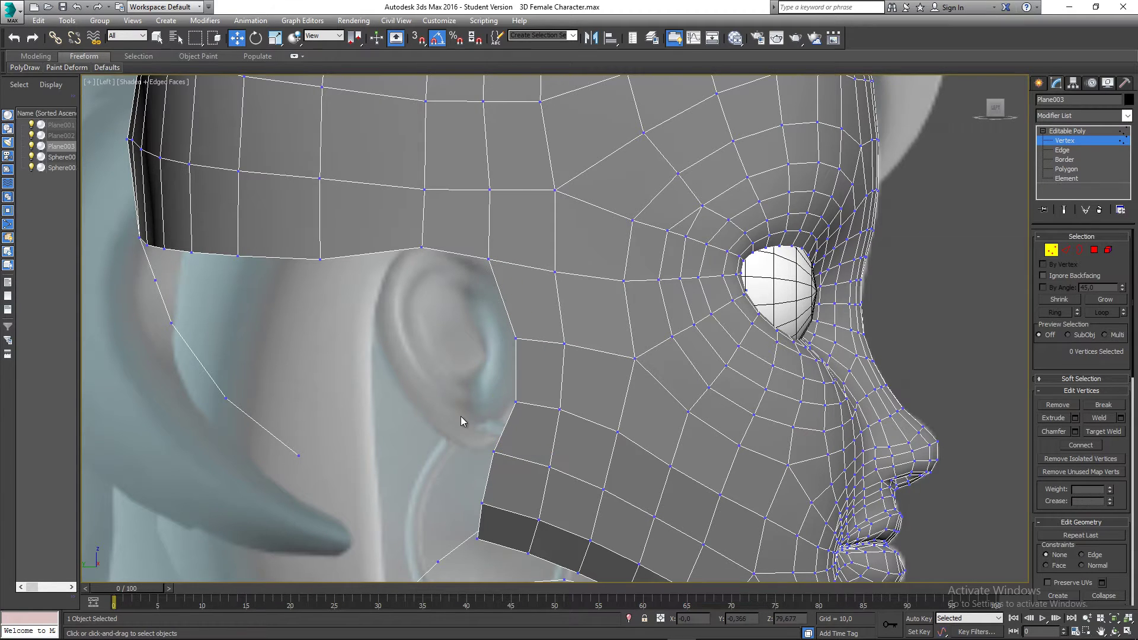
scroll(454, 409, down, 2)
middle_drag(454, 409, 461, 406)
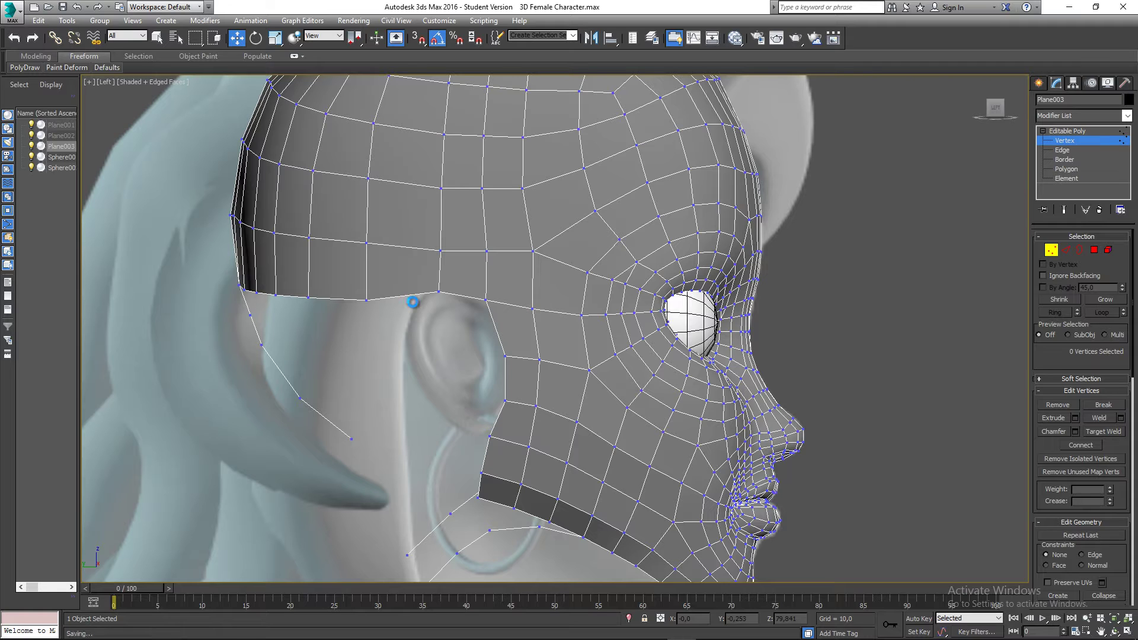
middle_drag(408, 275, 424, 394)
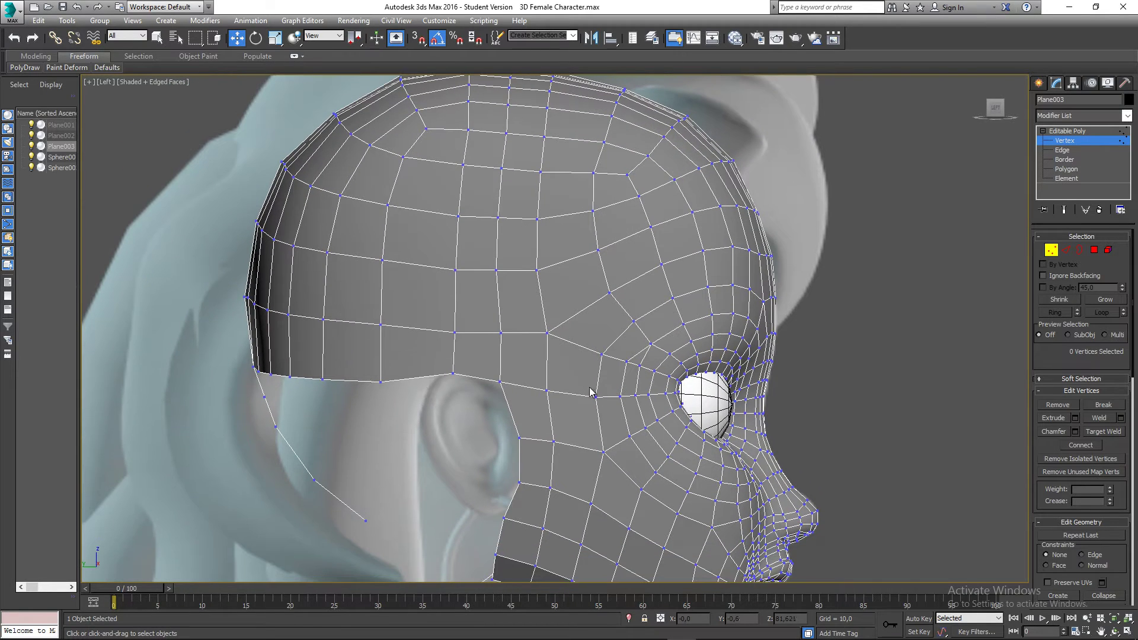
Step: Connect the ring of scalp edges running up from above the ear with one segment to add a vertical edge loop
click(1065, 254)
middle_drag(592, 339, 595, 360)
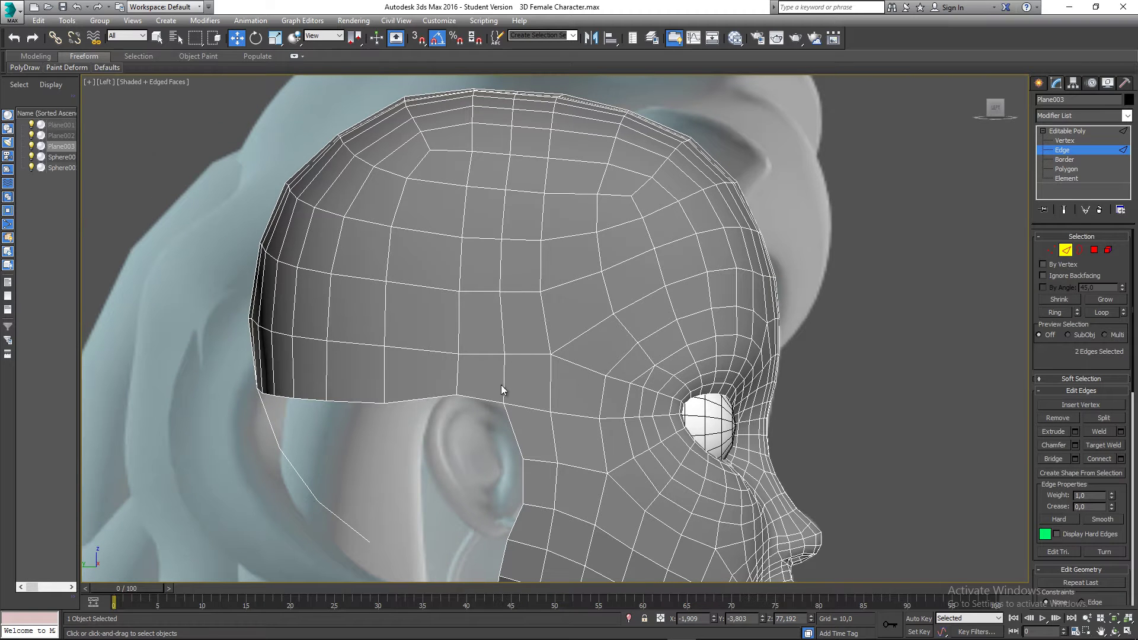
click(409, 402)
shift+click(406, 350)
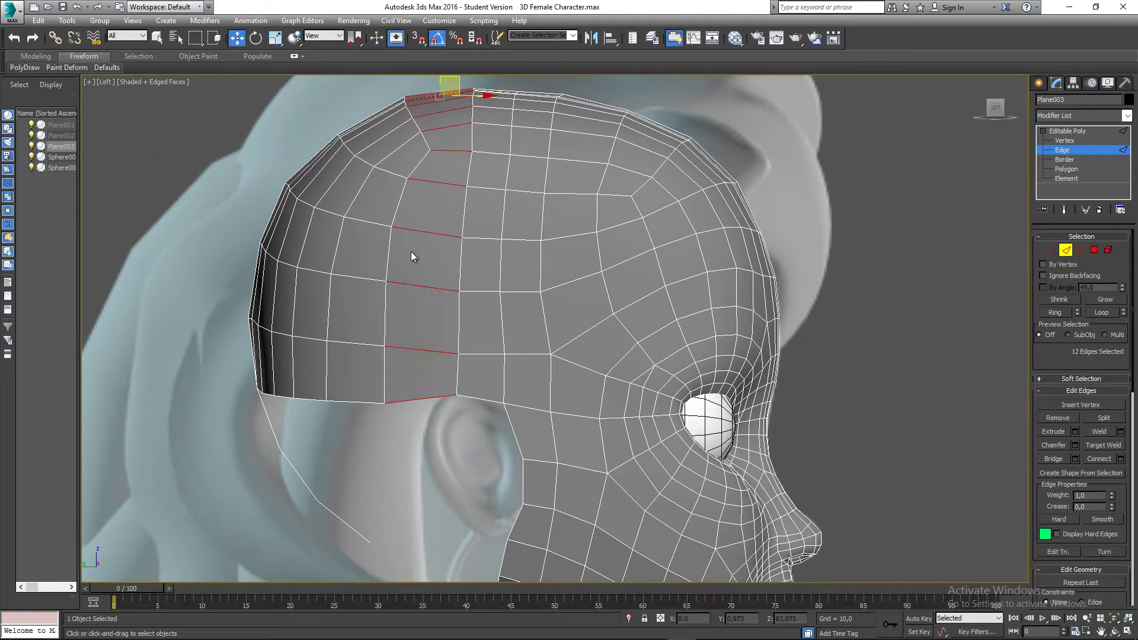
click(1120, 459)
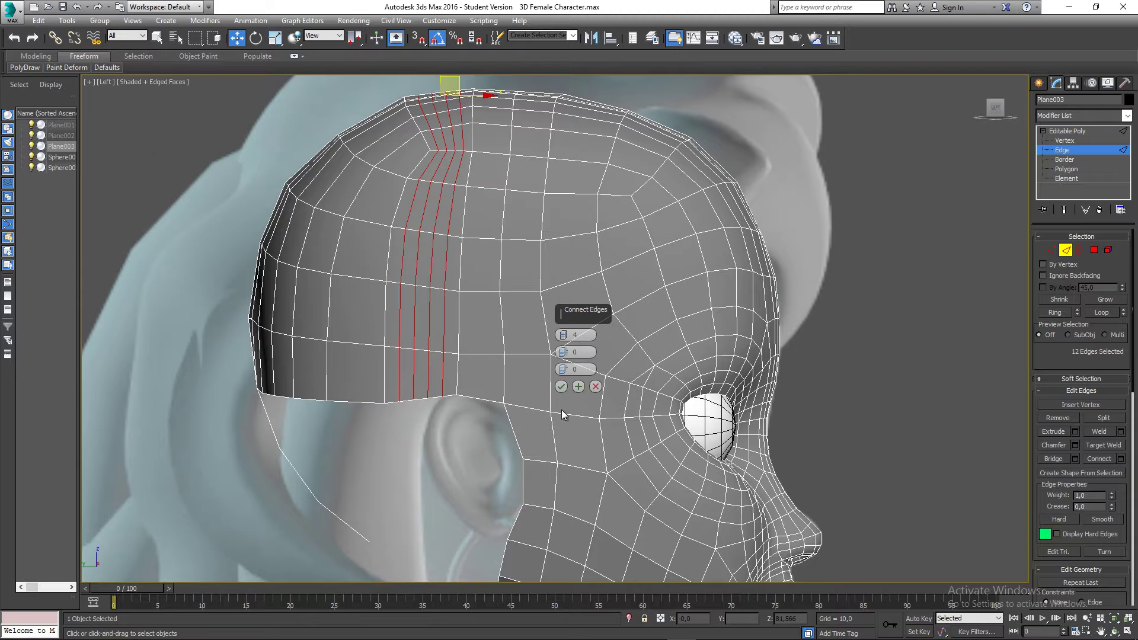
drag(562, 336, 553, 411)
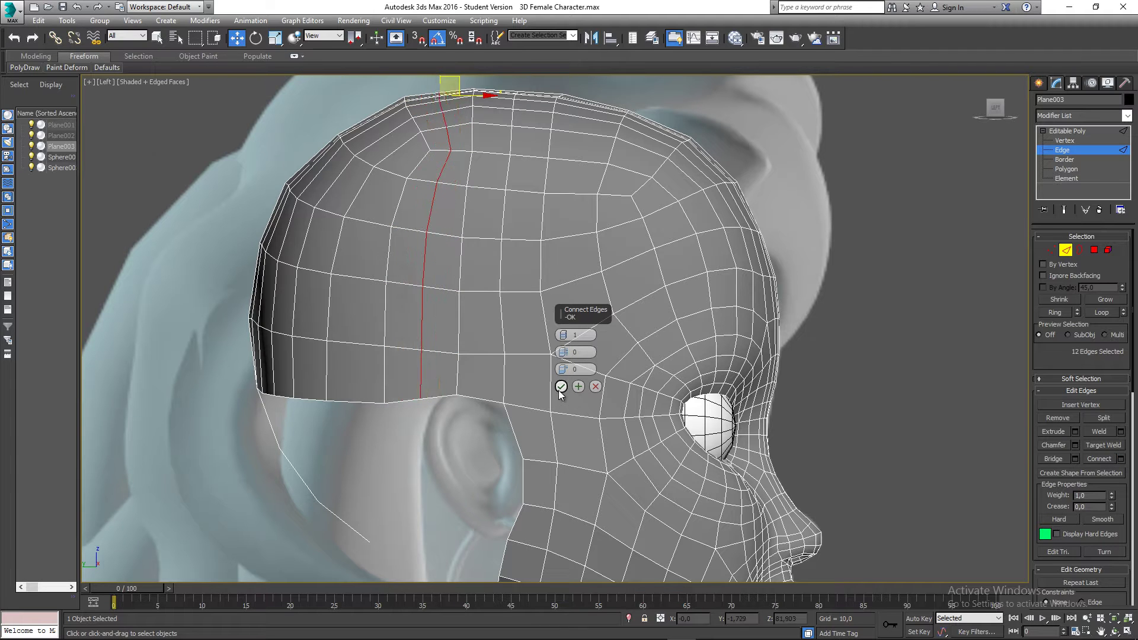
click(561, 386)
middle_drag(541, 419, 548, 373)
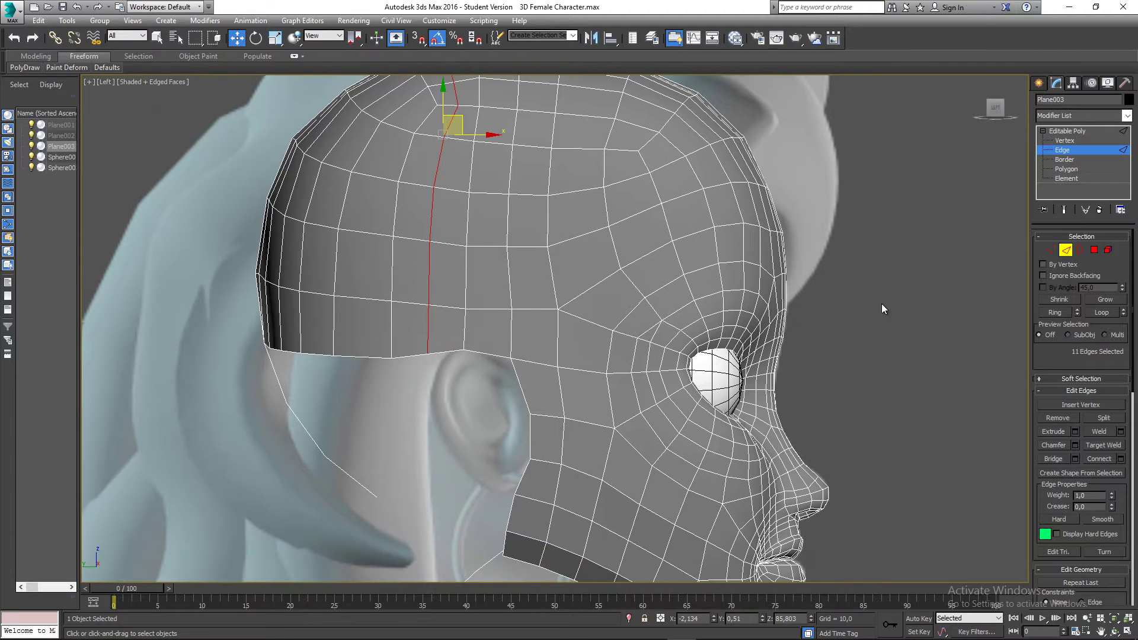
Step: Shift the border vertex at the new loop's lower end slightly forward and down at the ear's upper back corner, then return to edge editing
click(1065, 250)
scroll(417, 346, up, 3)
drag(464, 301, 473, 304)
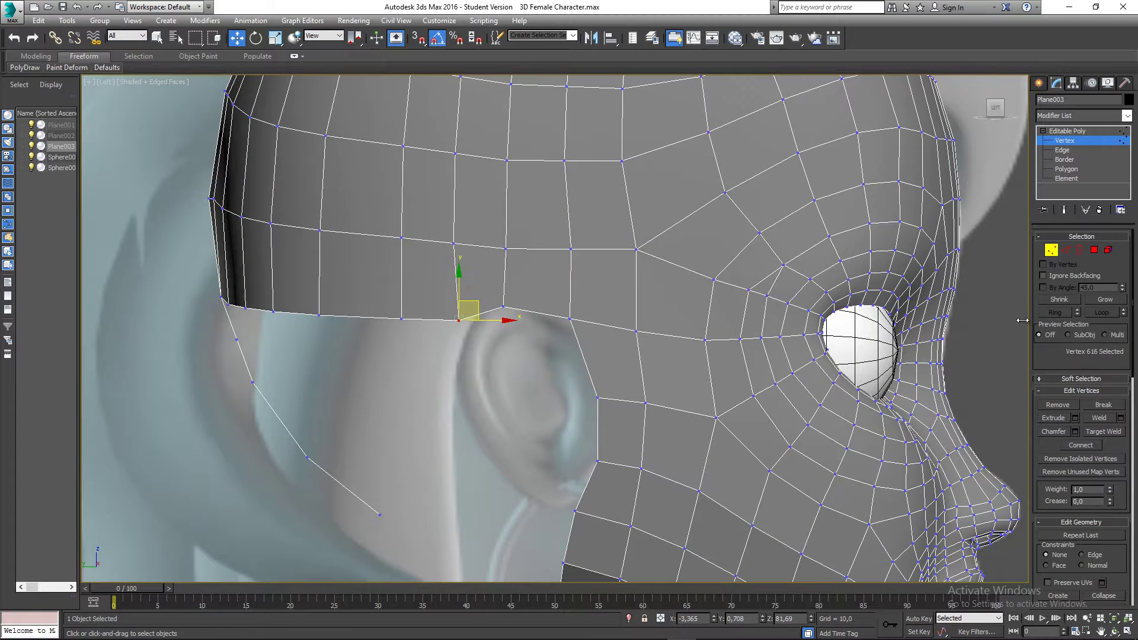
click(1064, 254)
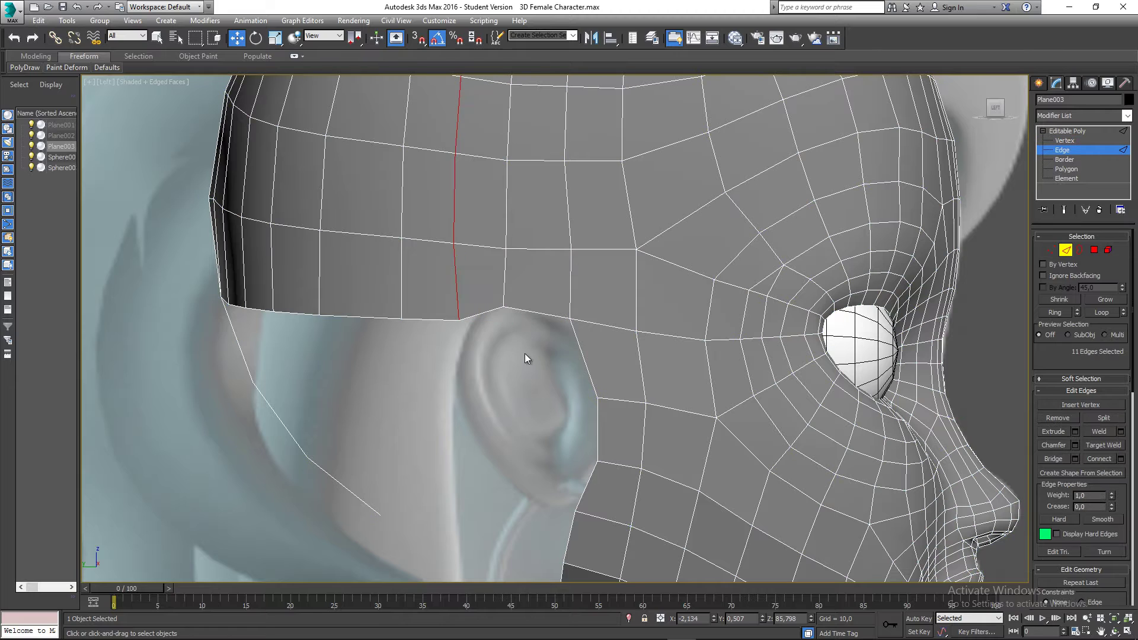
Step: Select the scalp border edge just behind the ear and the cheek border edge just below the earlobe
click(435, 319)
middle_drag(448, 374, 407, 250)
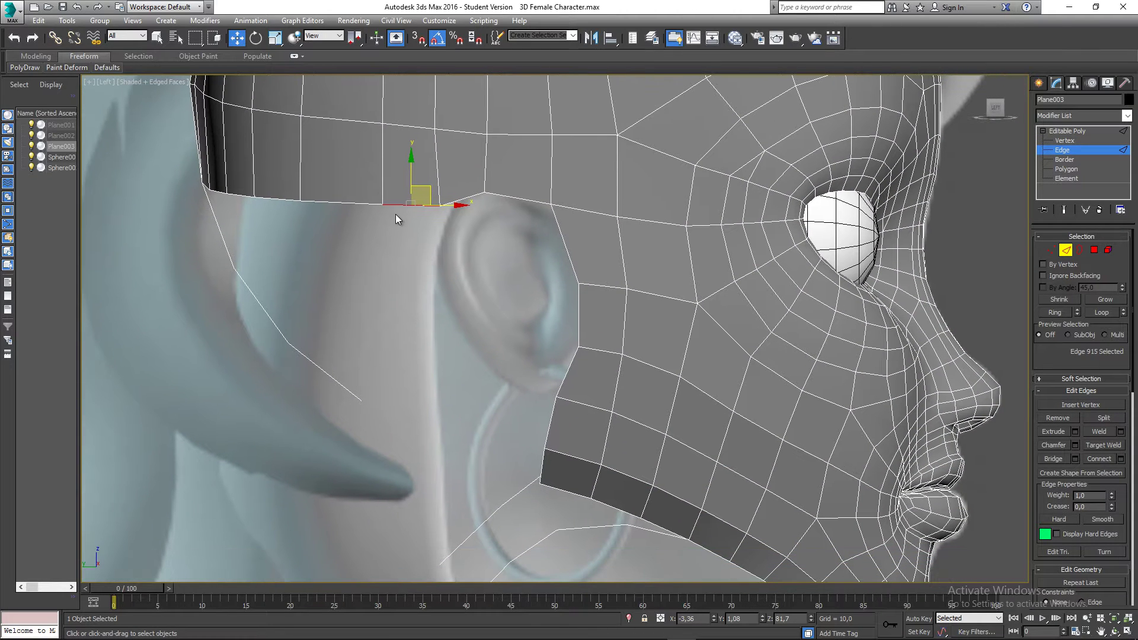
ctrl+click(549, 422)
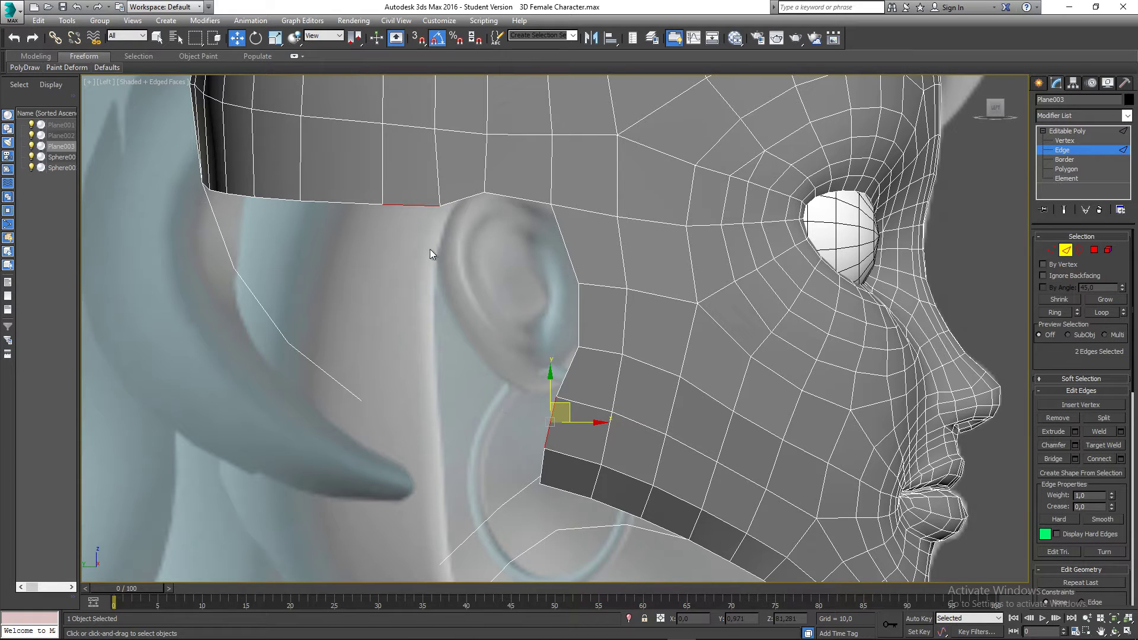
scroll(1077, 403, down, 1)
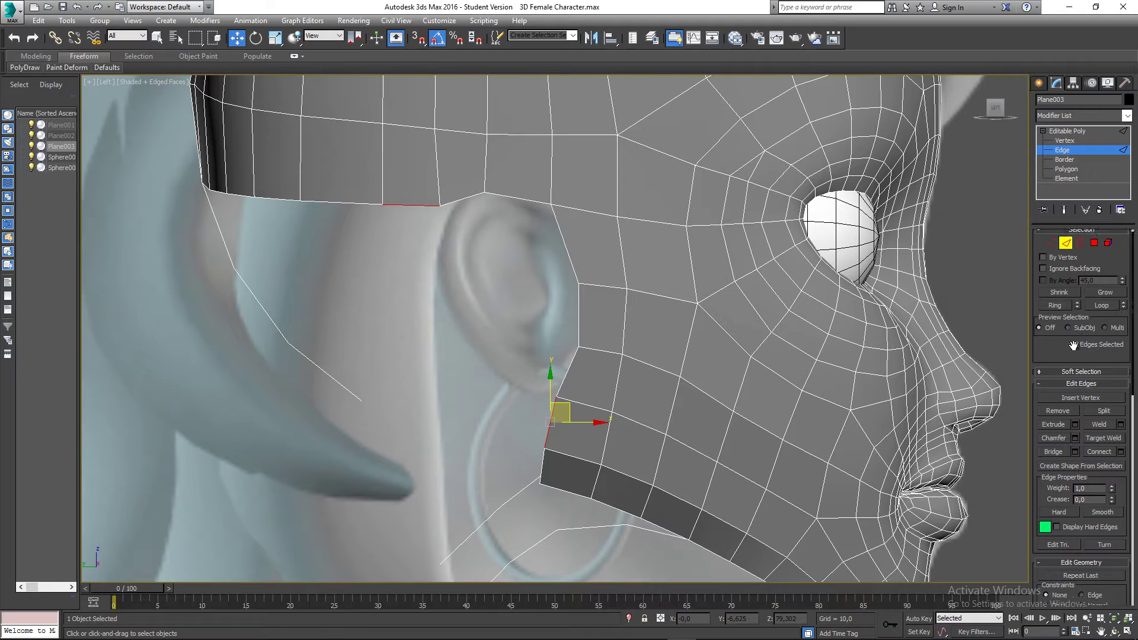
click(1075, 446)
alt+middle_drag(562, 365, 409, 351)
key(l)
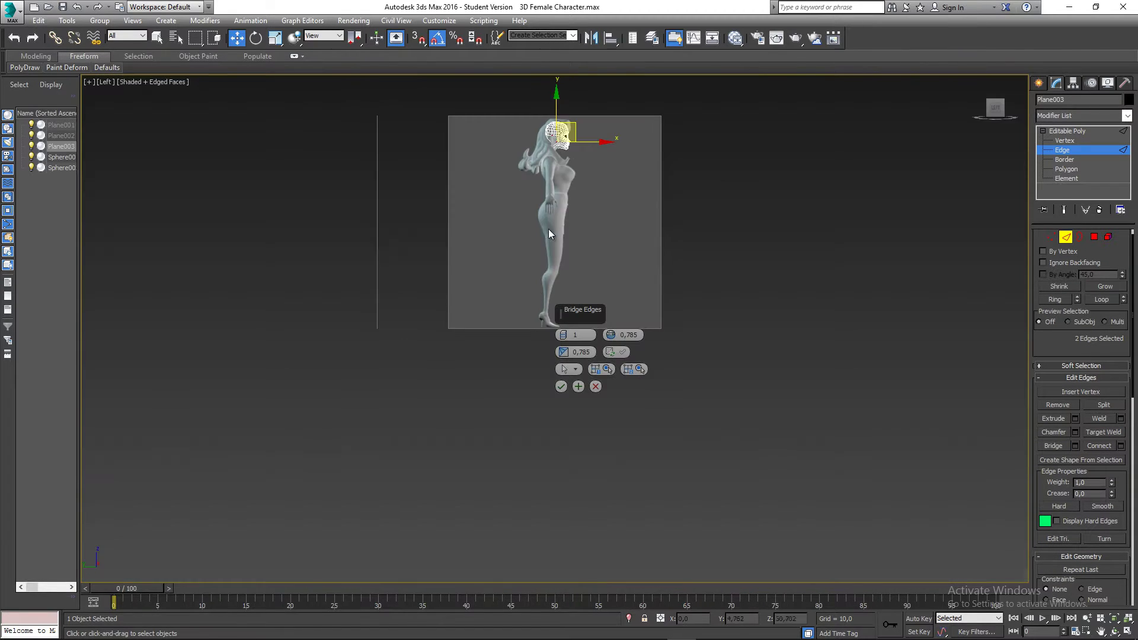
key(z)
middle_drag(562, 241, 399, 227)
click(599, 388)
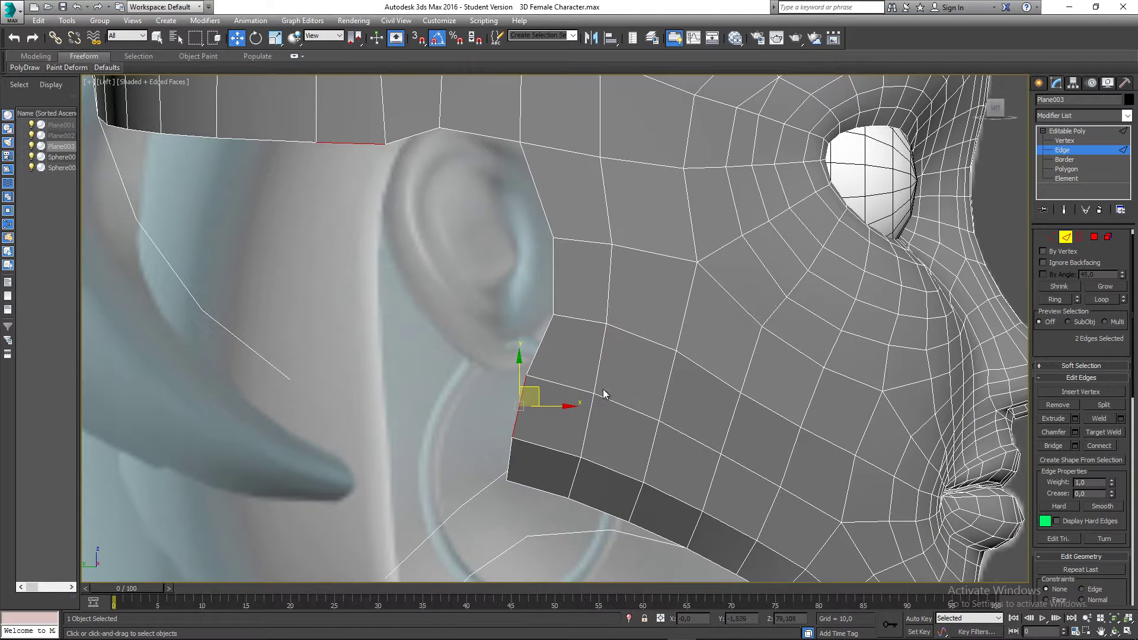
Step: Bridge the two selected edges with 5 segments to form a strip behind the ear
click(1074, 446)
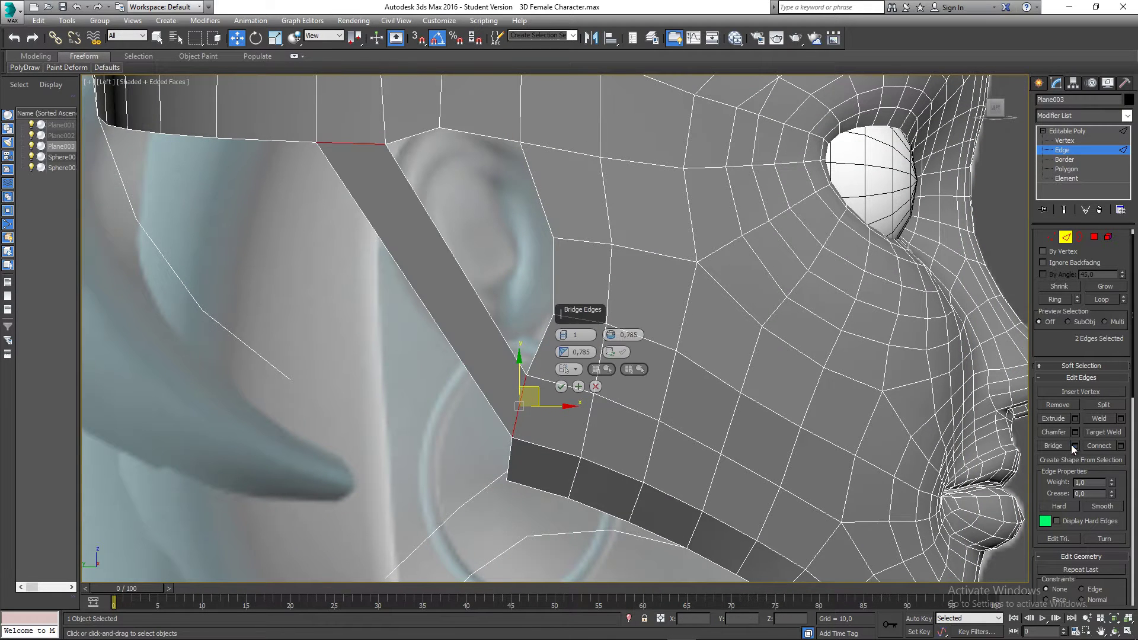
click(563, 334)
click(563, 335)
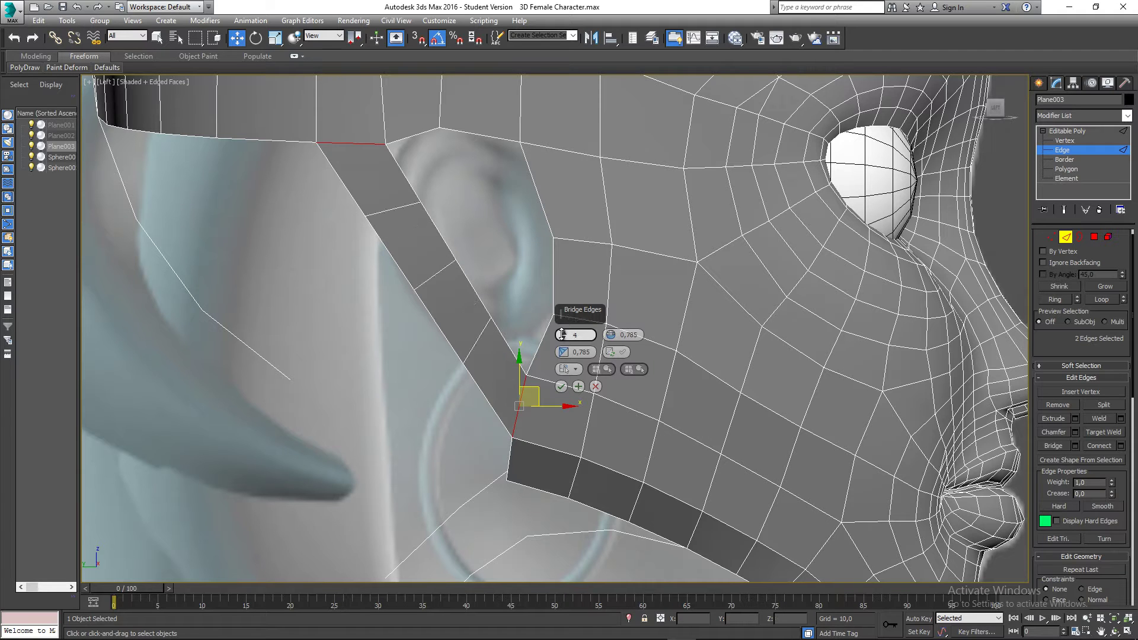
click(562, 335)
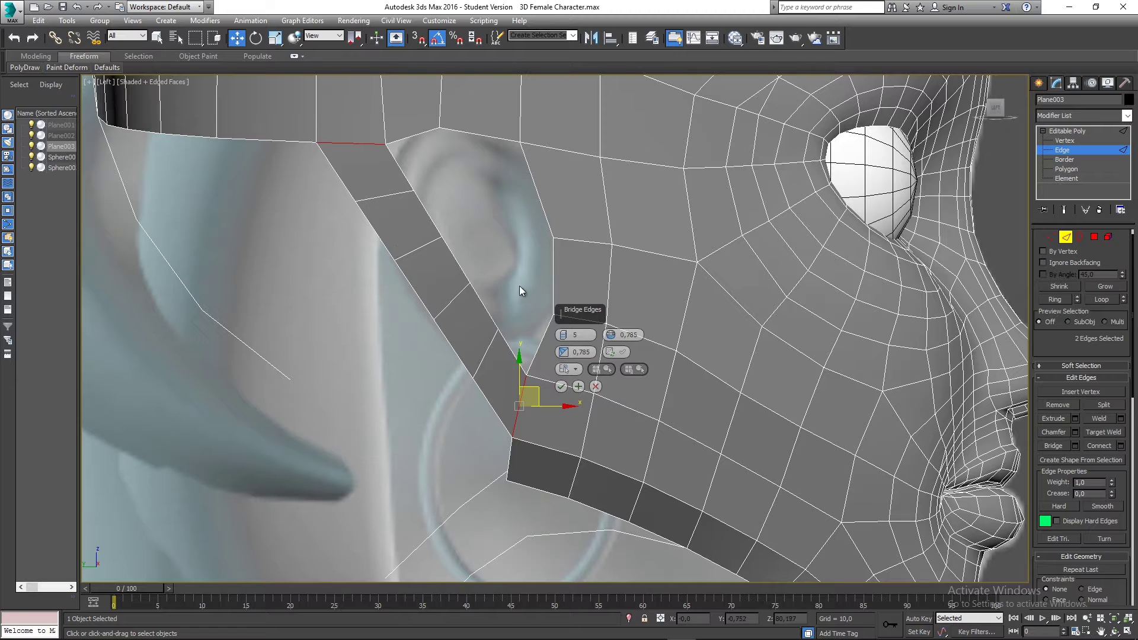
middle_drag(500, 289, 463, 291)
click(560, 386)
middle_drag(539, 367, 592, 347)
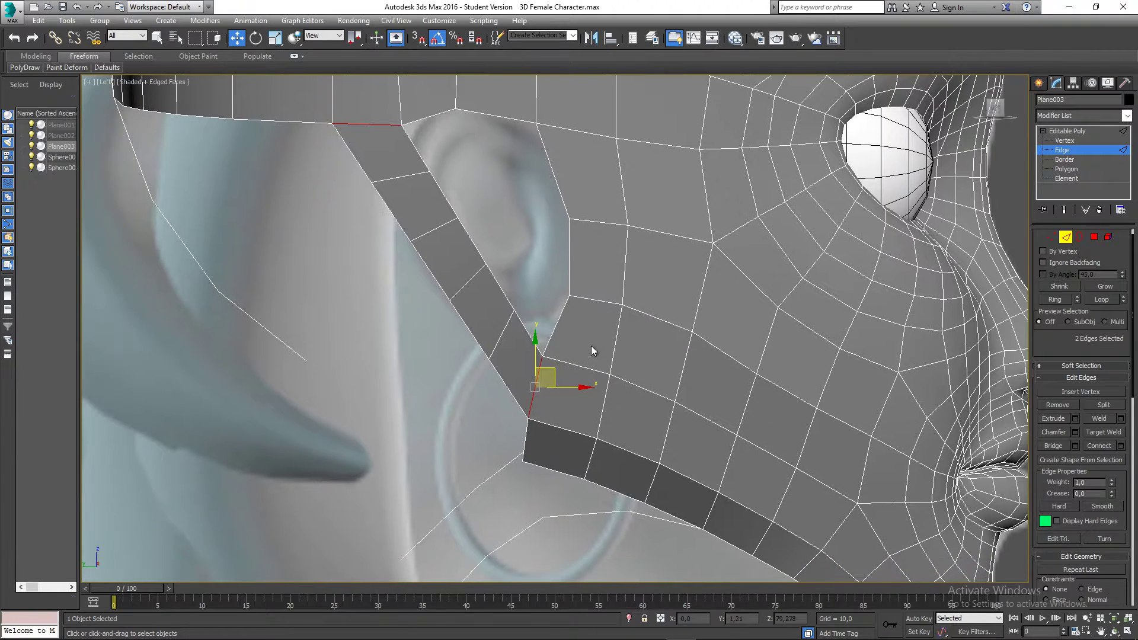
Step: Move the bridged strip's cross edges backward and down so the strip curves around the ear's back and the earlobe
middle_drag(409, 213, 418, 243)
click(404, 209)
drag(424, 192, 393, 196)
click(442, 260)
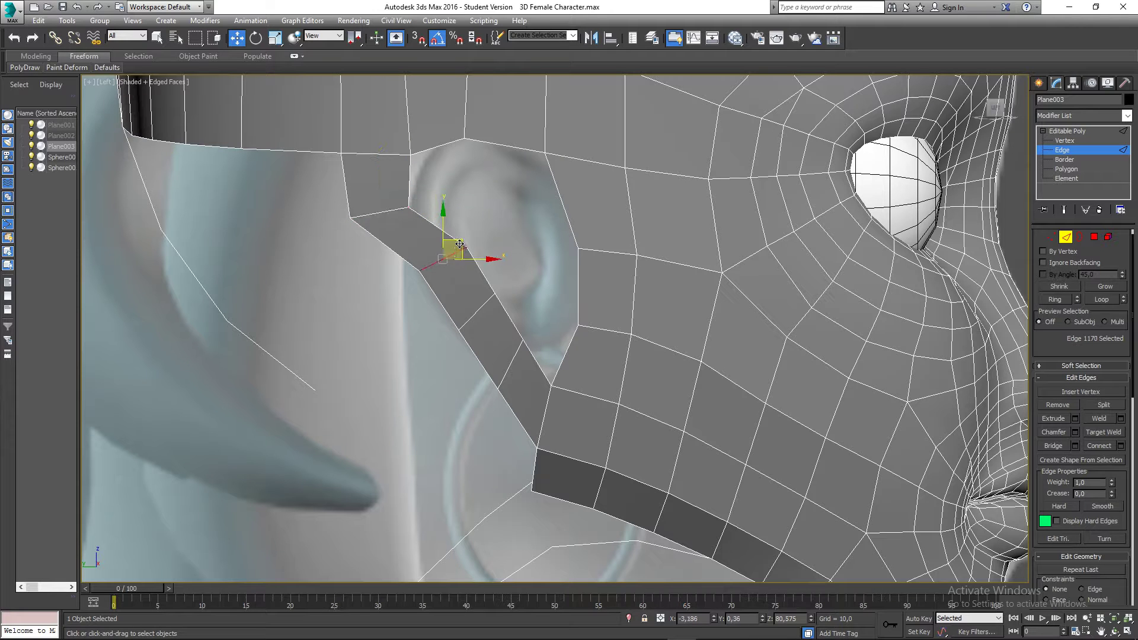
drag(457, 249, 415, 269)
click(477, 314)
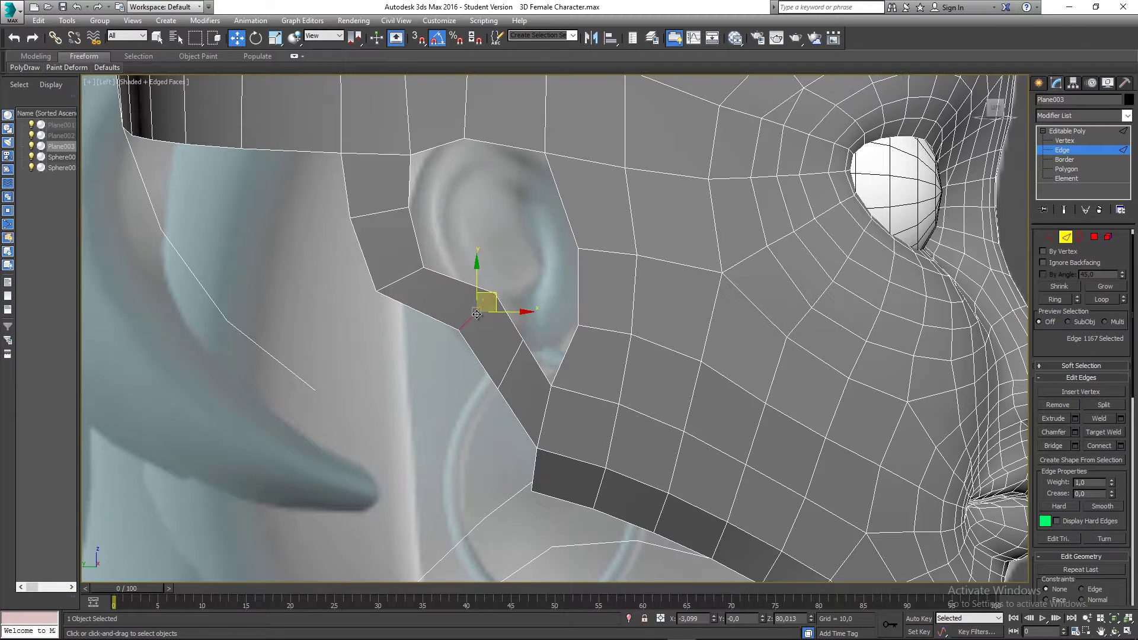
shift+drag(494, 293, 503, 376)
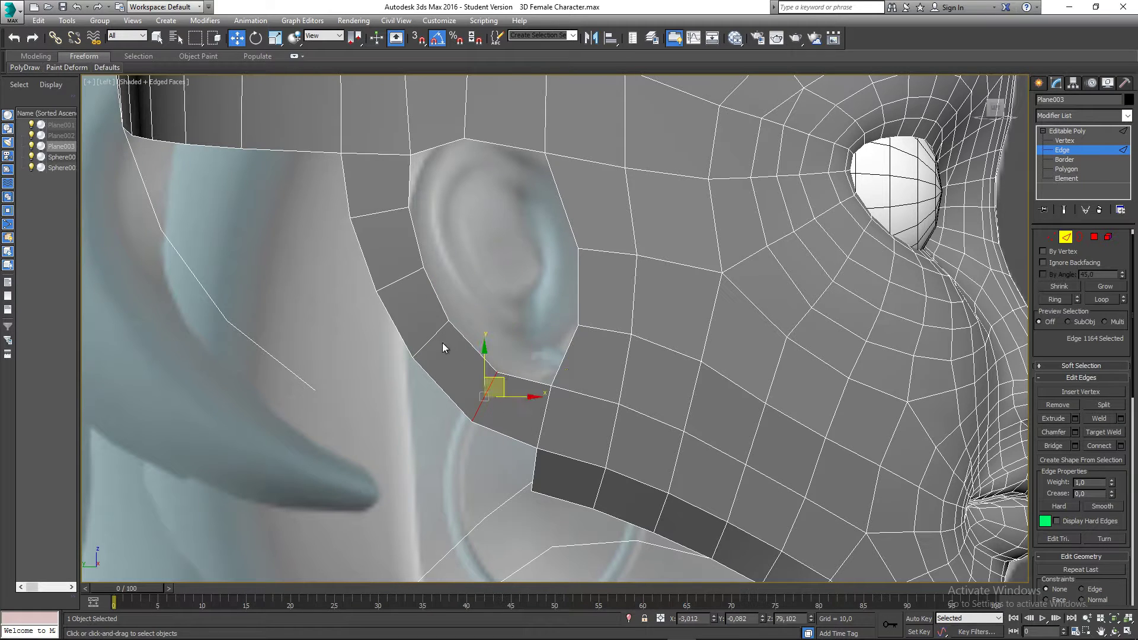
Step: Shift the strip's cross edge behind the lower ear slightly down and its uppermost cross edge slightly backward
click(436, 332)
drag(445, 320, 442, 323)
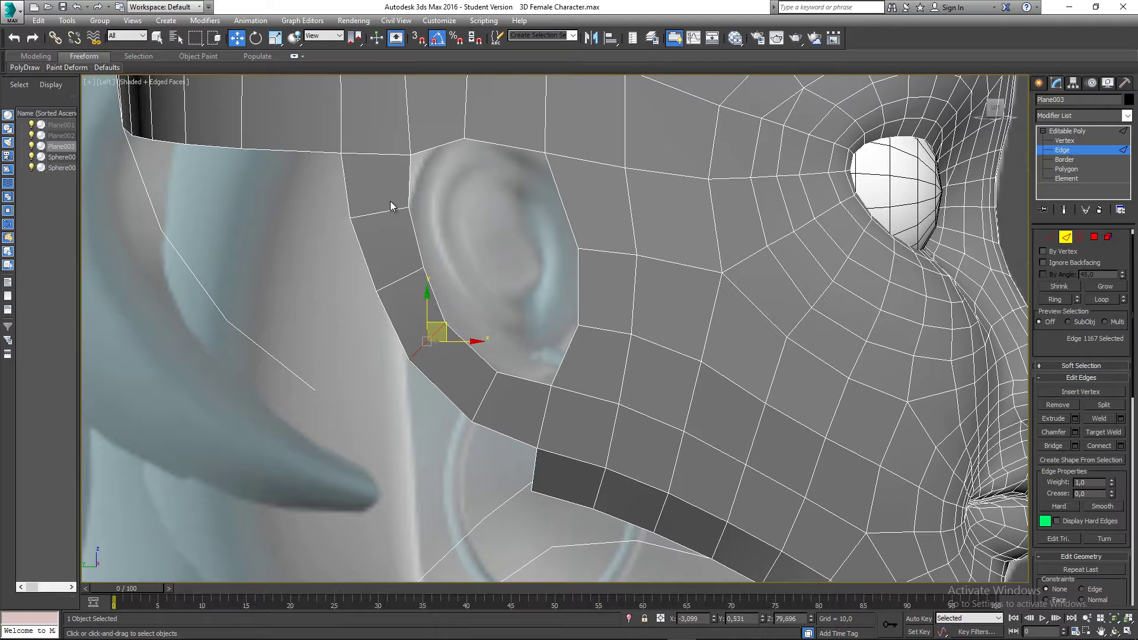
click(390, 209)
drag(390, 208, 387, 208)
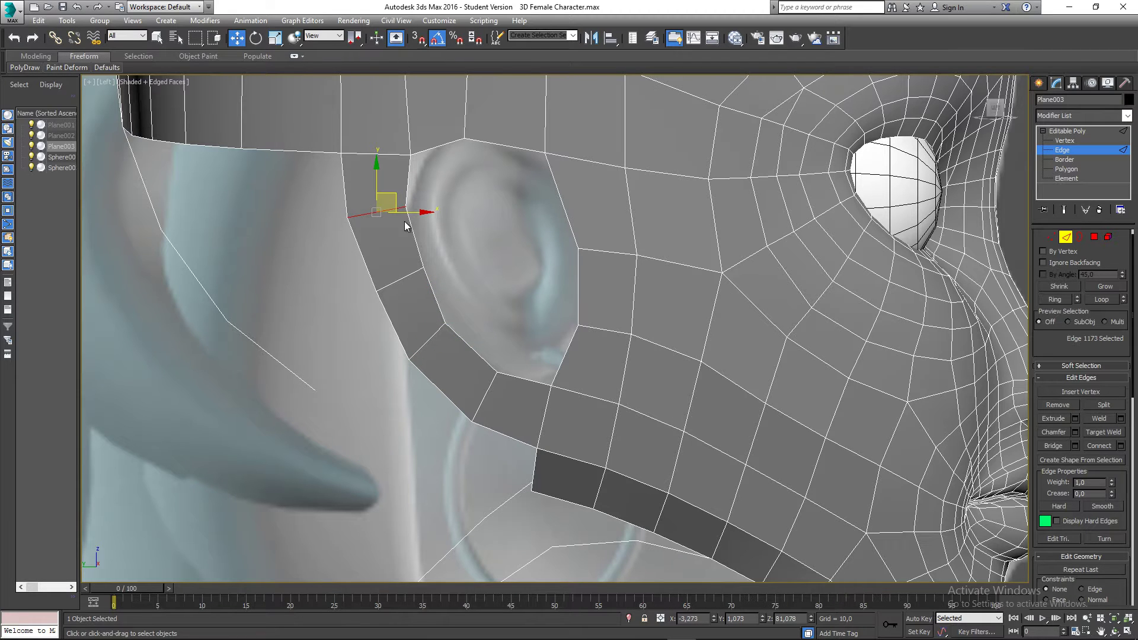
middle_drag(407, 226, 398, 231)
Step: Switch to vertex editing and fit the ear opening's top and upper rear vertices to the ear outline
key(1)
mouse_move(384, 149)
mouse_down()
mouse_move(416, 179)
mouse_move(429, 149)
mouse_up()
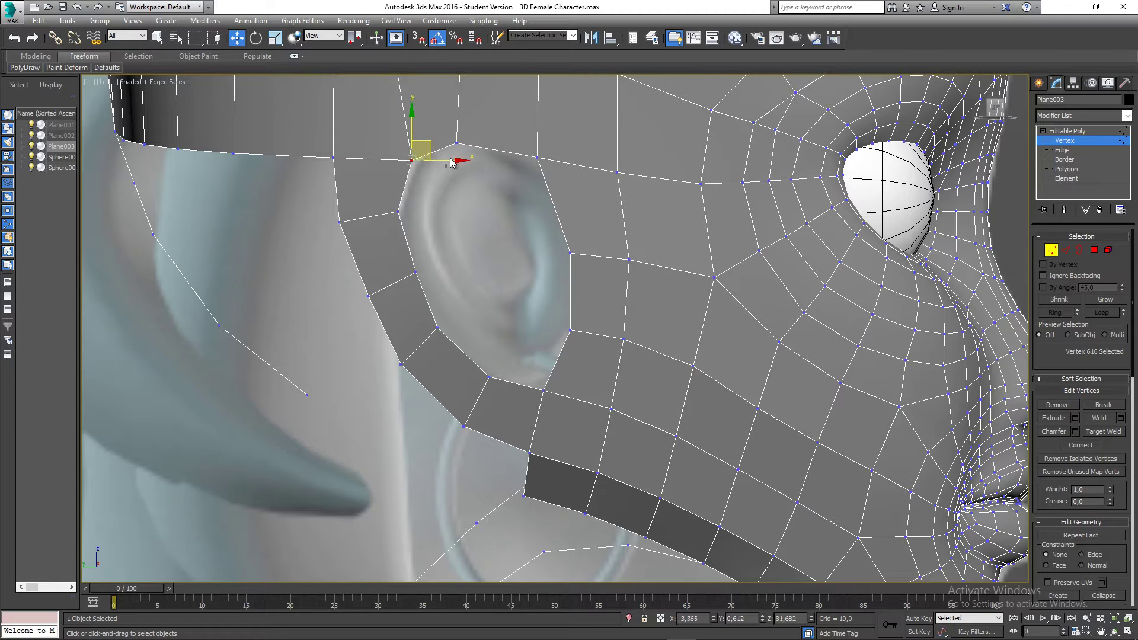
click(457, 143)
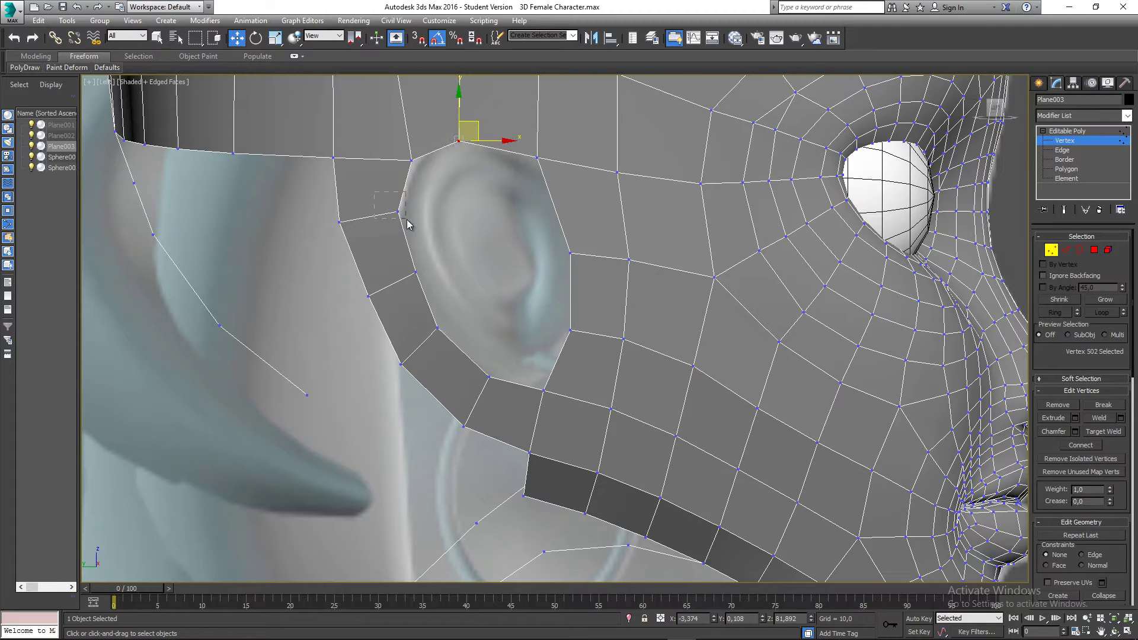
drag(408, 224, 408, 224)
click(415, 272)
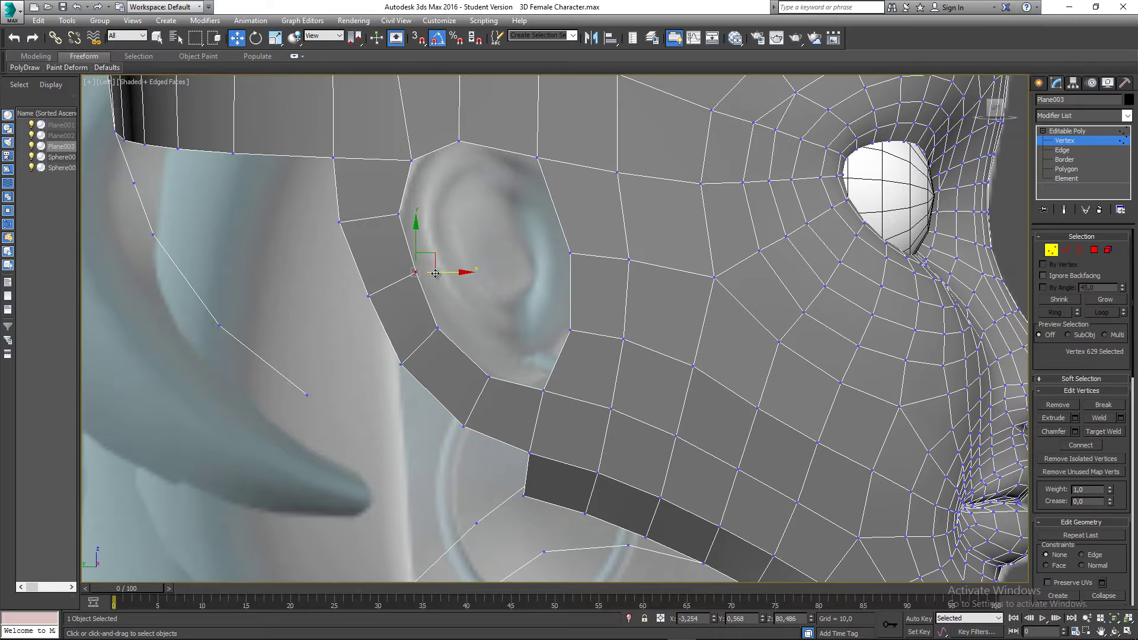
drag(436, 274, 432, 275)
Step: Fine-tune the ear opening's lower rear and earlobe vertices to the ear outline, then deselect them
click(437, 328)
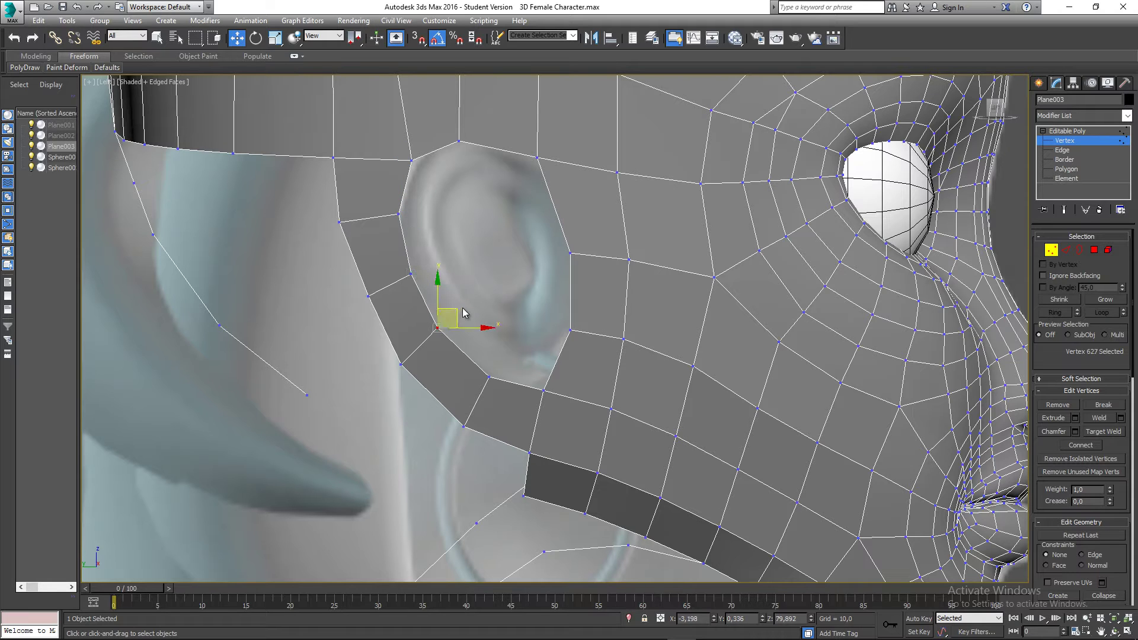
click(463, 308)
drag(434, 337, 454, 309)
drag(466, 360, 557, 377)
click(489, 378)
click(526, 291)
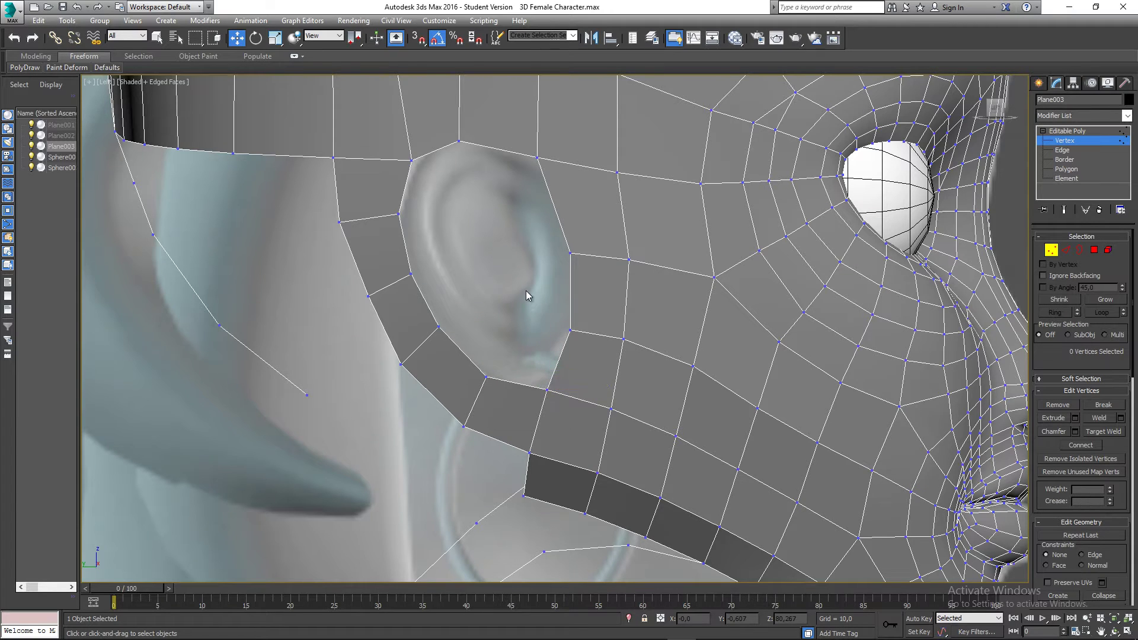
Step: Move the middle vertex pair of the thin strip at the back of the head down along its curve and select the pair below
scroll(526, 290, down, 5)
scroll(463, 237, up, 3)
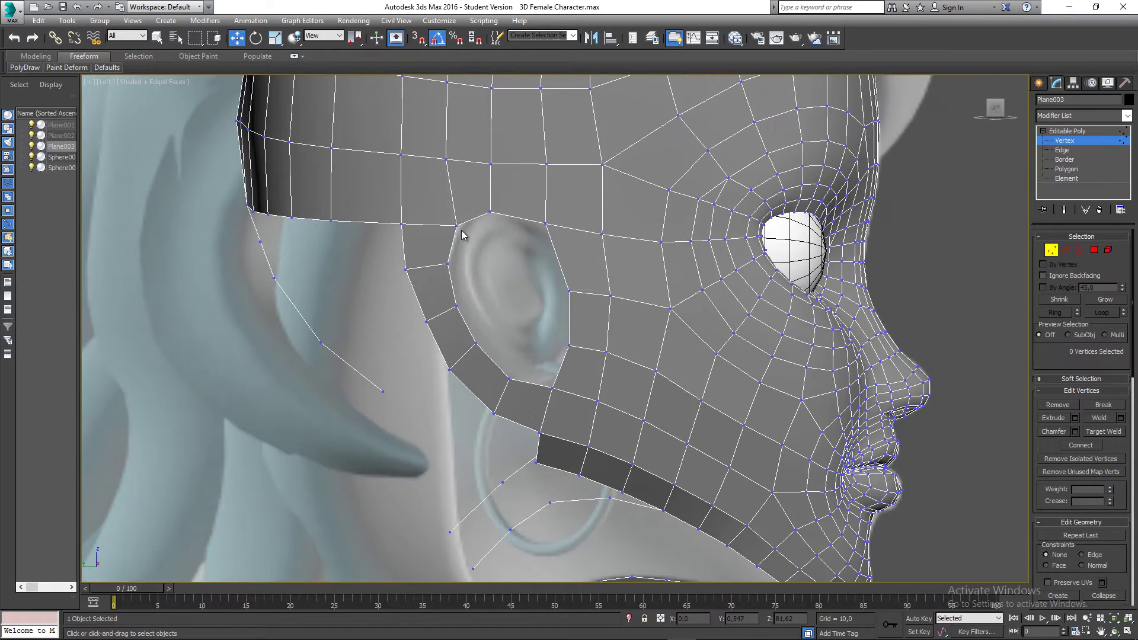
alt+middle_drag(427, 277, 512, 321)
scroll(323, 276, up, 2)
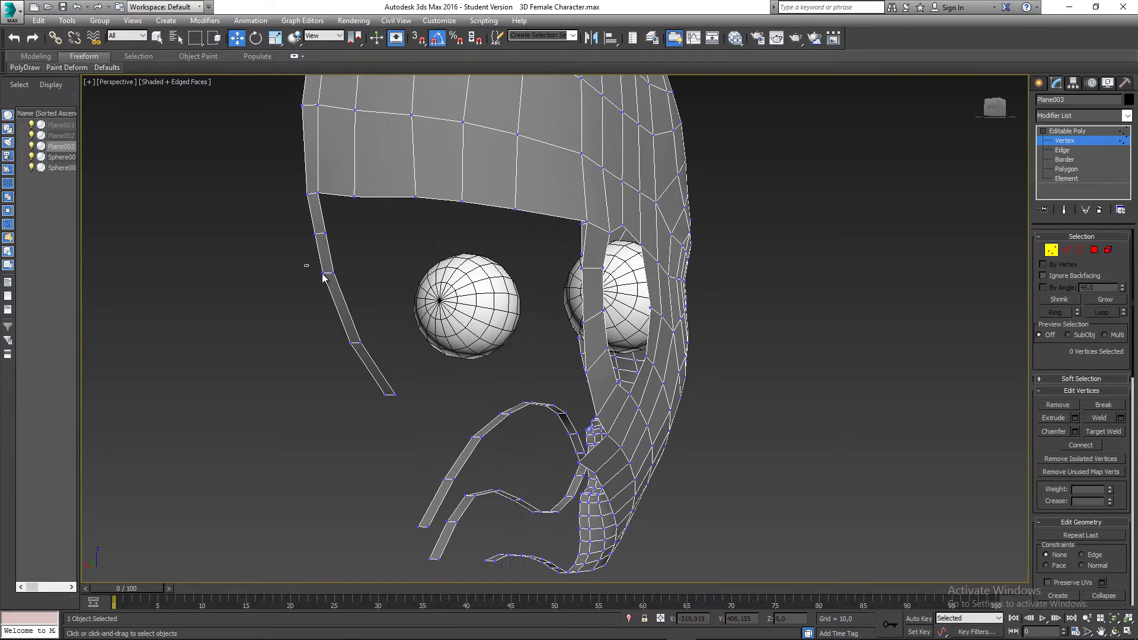
click(326, 266)
scroll(335, 276, up, 2)
alt+middle_drag(335, 277, 320, 262)
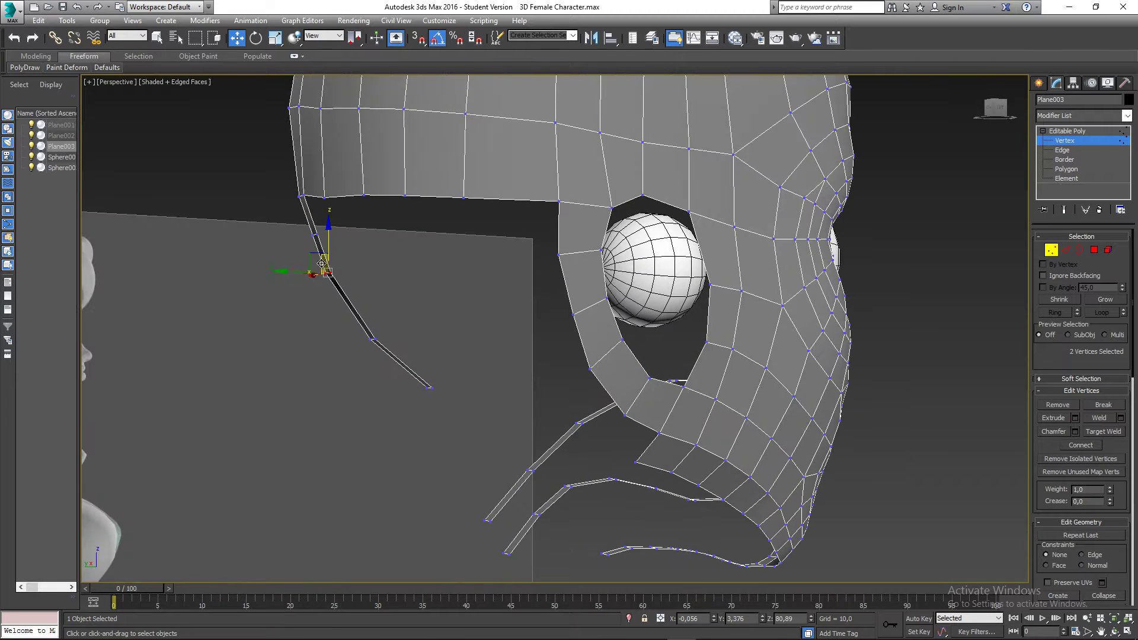
drag(314, 256, 364, 325)
alt+middle_drag(427, 352, 468, 359)
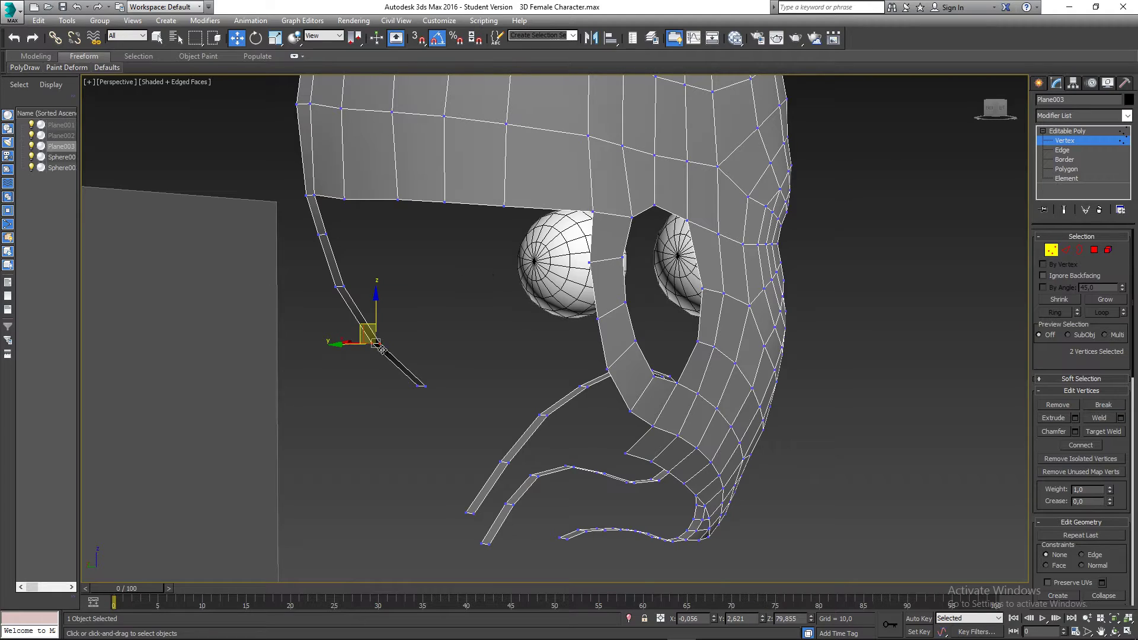
Step: In the left view, reposition the upper two vertex pairs of the back-of-head strip, spacing them farther down its curve
alt+middle_drag(489, 353, 521, 330)
key(l)
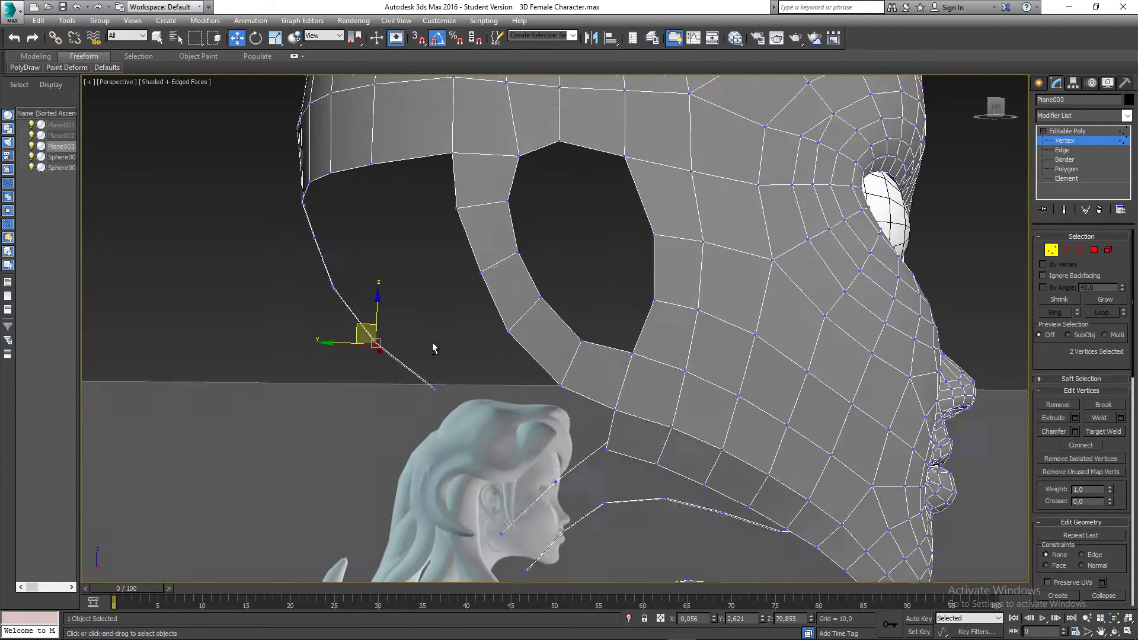
scroll(418, 344, up, 3)
mouse_move(351, 346)
middle_down()
mouse_move(371, 340)
mouse_move(363, 350)
middle_up()
scroll(359, 342, up, 2)
mouse_move(222, 177)
mouse_down()
mouse_move(236, 190)
mouse_move(243, 179)
mouse_up()
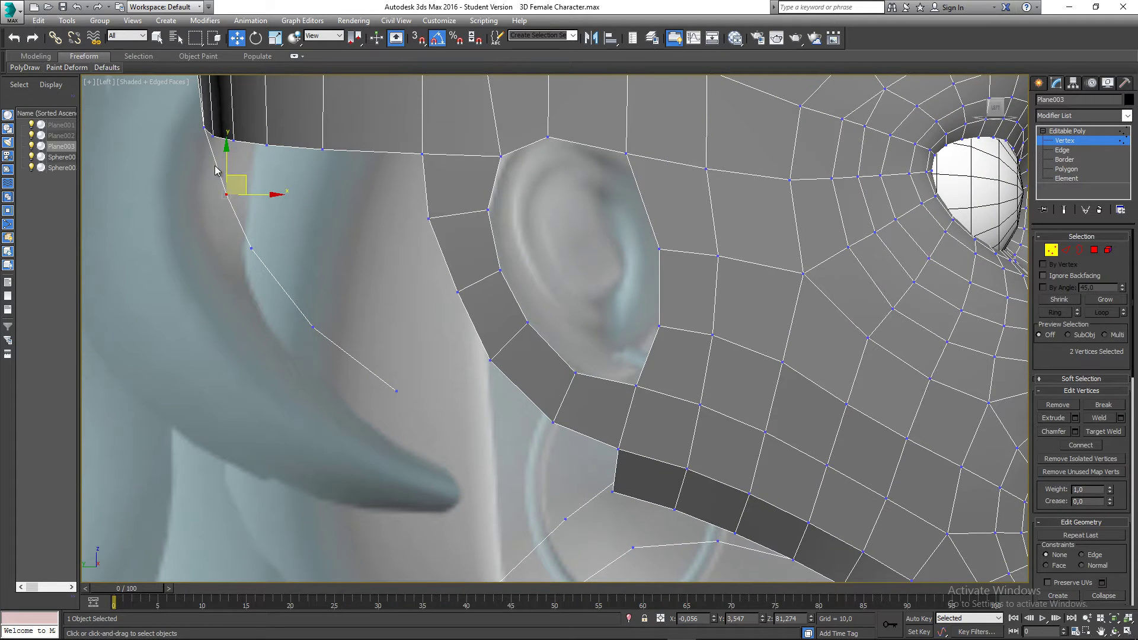
click(251, 248)
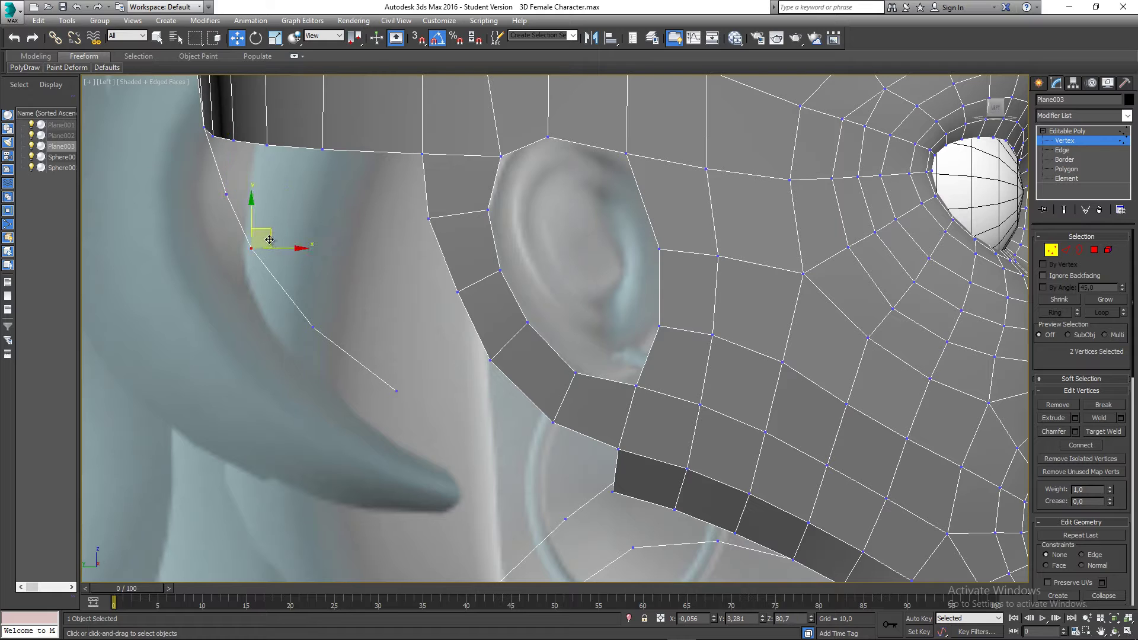
drag(256, 231, 269, 250)
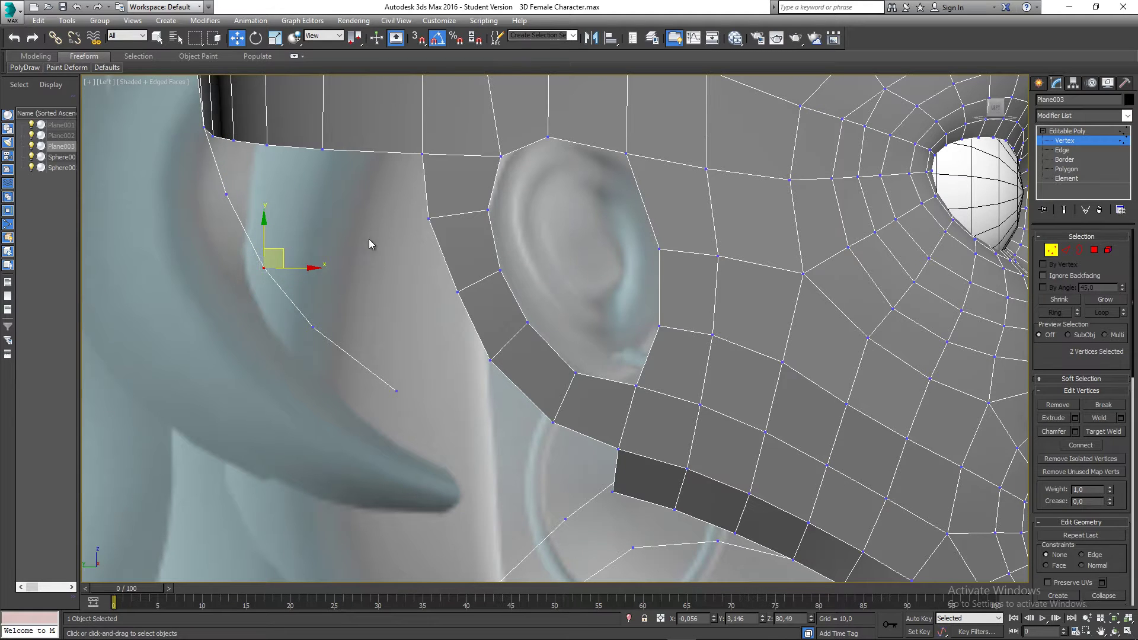
Step: Shift the third vertex pair and the end pair of the back-of-head strip down and forward along the neck curve
middle_drag(436, 245, 435, 229)
drag(325, 297, 345, 310)
click(396, 373)
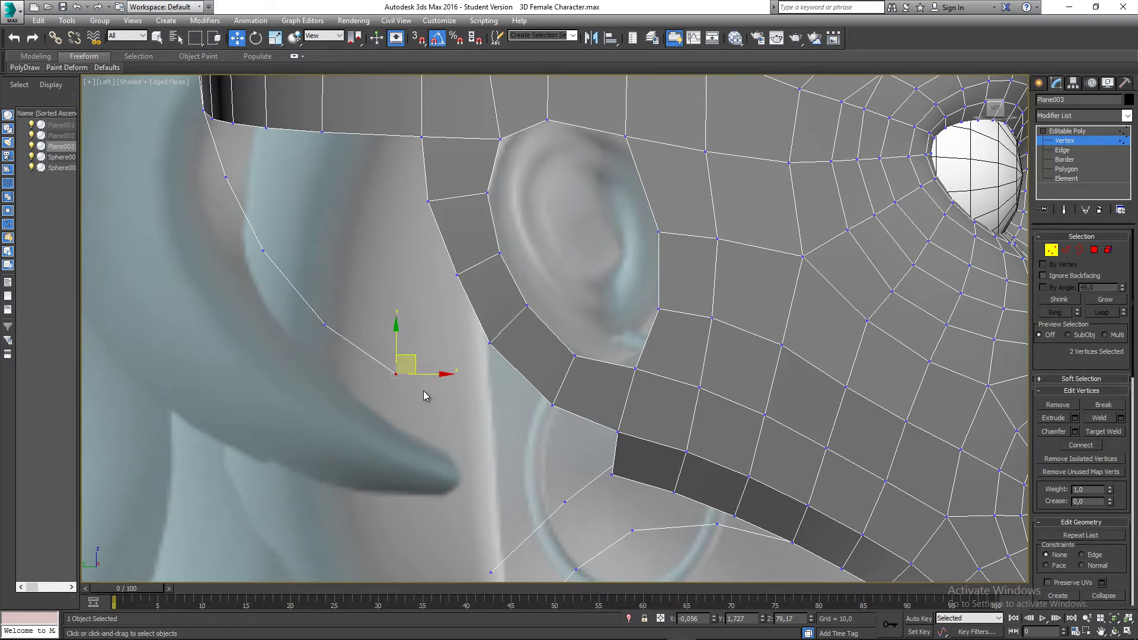
drag(416, 362, 432, 376)
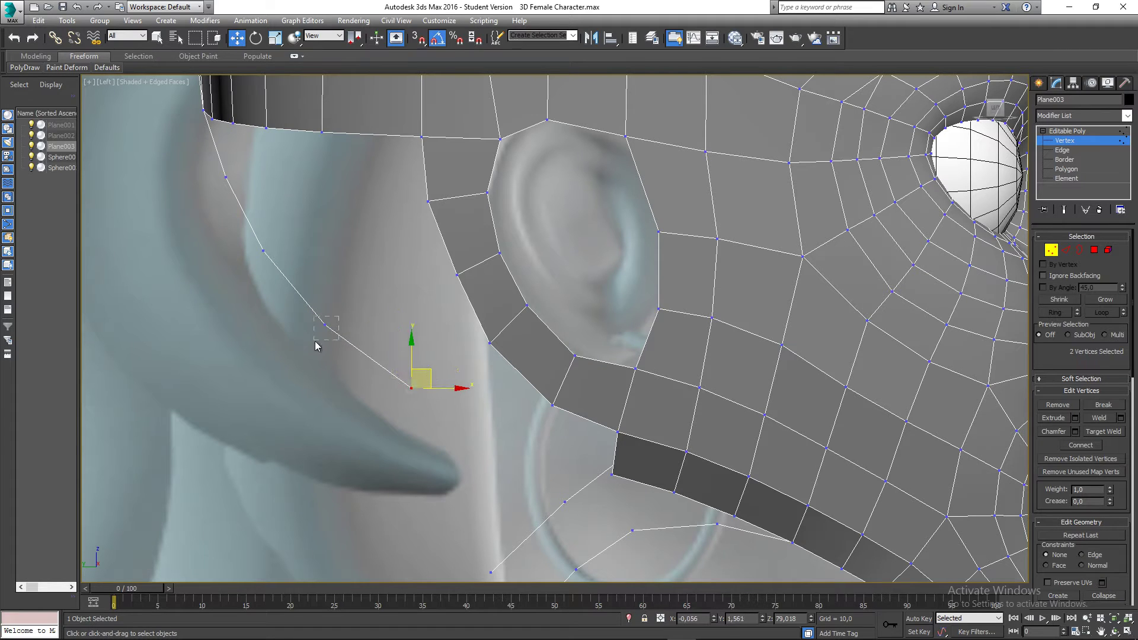
Step: Nudge the third, second and top vertex pairs of the back-of-head strip to even out its curve
click(324, 325)
drag(325, 324, 330, 332)
click(265, 249)
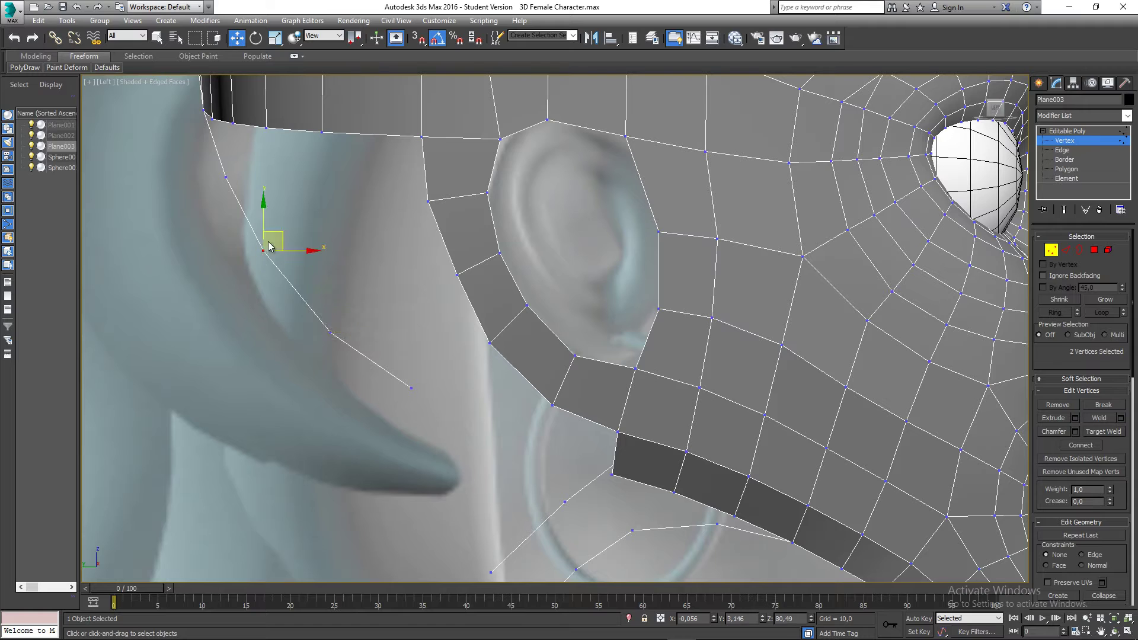
drag(279, 234, 282, 246)
drag(222, 186, 250, 172)
Step: Bridge the second edge of the back-of-head strip to the facing edge behind the ear with 5 segments
middle_drag(296, 228, 415, 219)
key(p)
scroll(334, 242, down, 4)
middle_drag(329, 203, 364, 251)
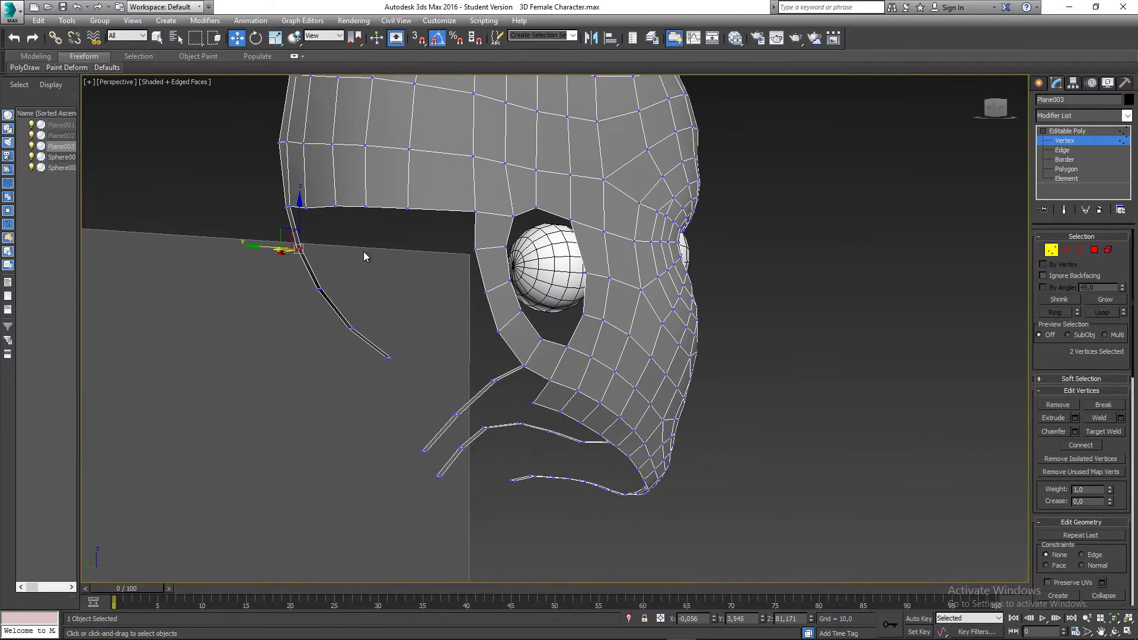
key(2)
click(296, 227)
middle_drag(296, 228, 263, 314)
ctrl+click(438, 315)
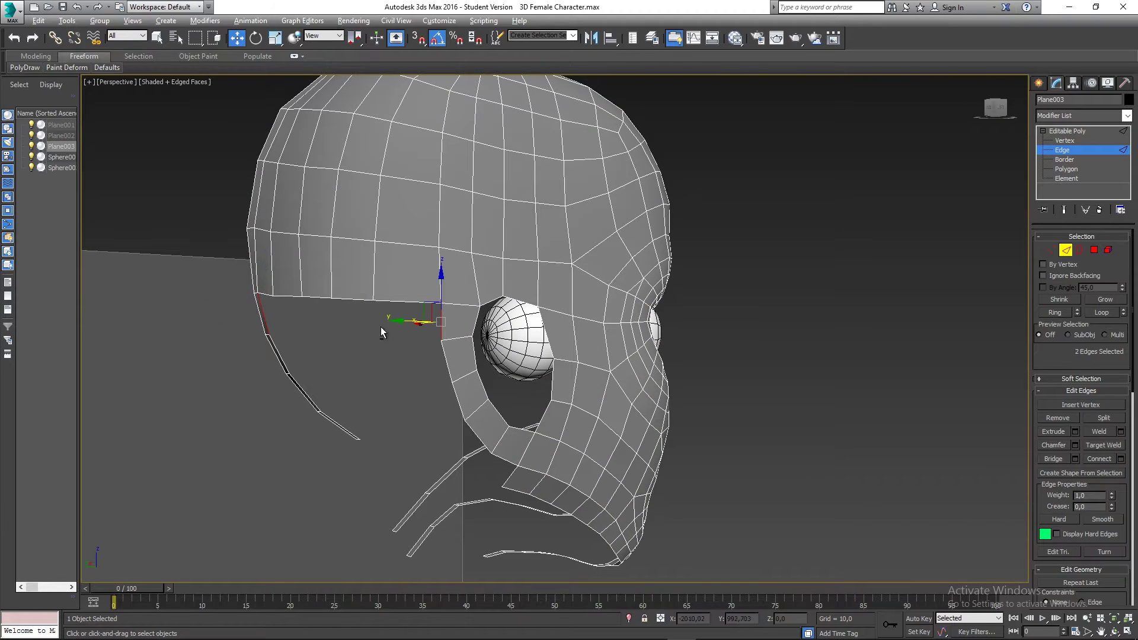
alt+middle_drag(380, 326, 399, 323)
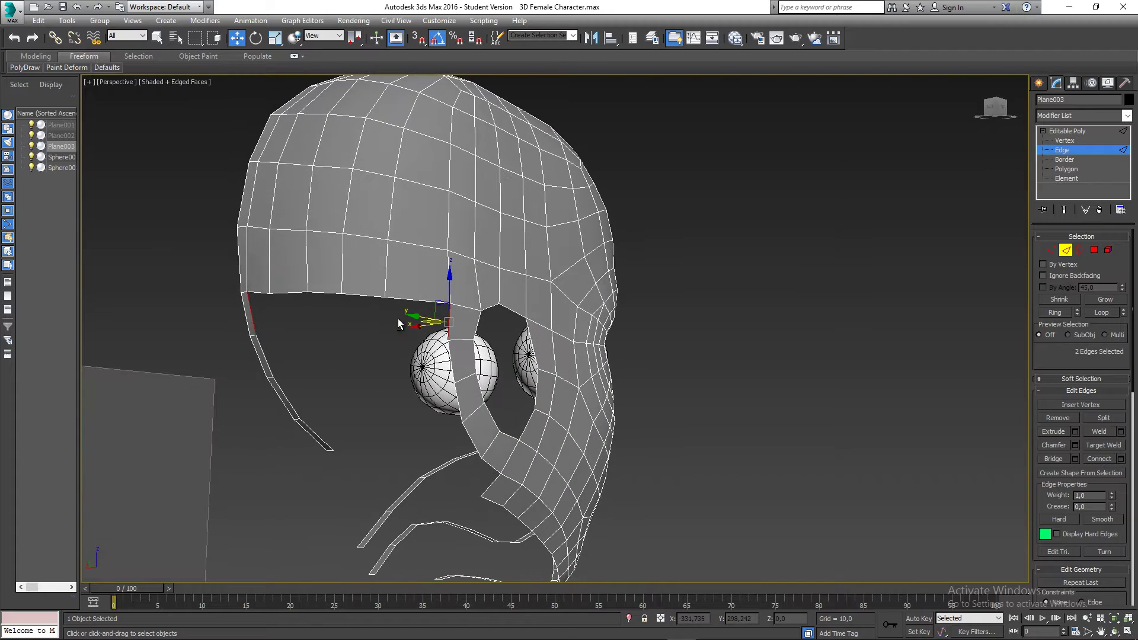
click(452, 365)
ctrl+click(270, 364)
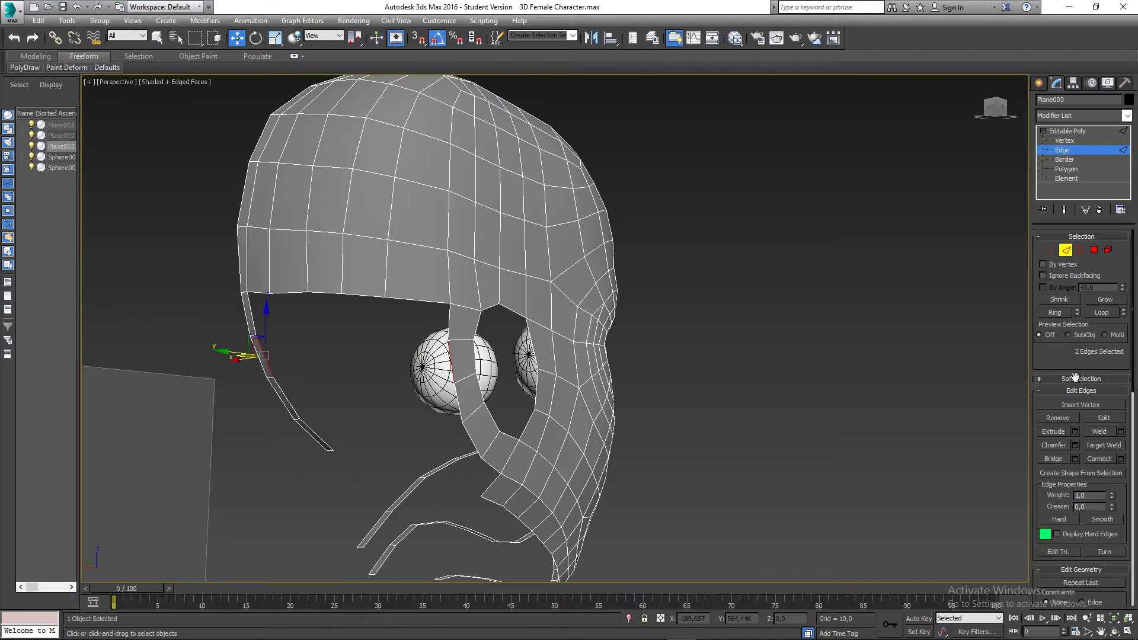
scroll(1062, 425, down, 1)
click(1074, 455)
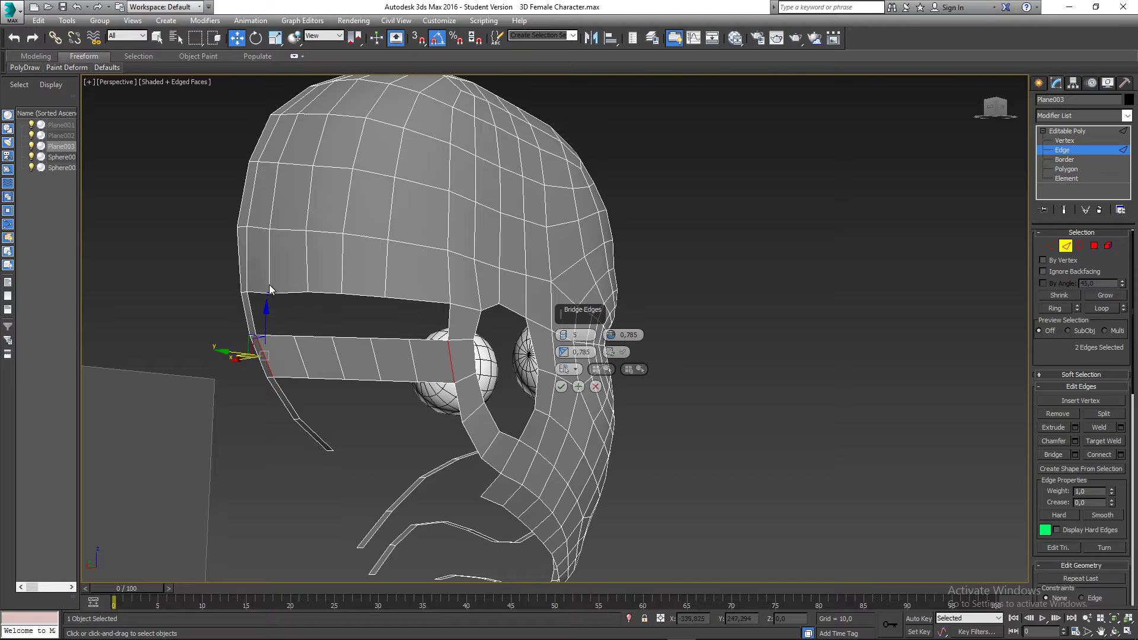
click(561, 387)
Step: Bridge the lowest edge of the back-of-head strip to the facing edge below the ear, forming a lower band
alt+middle_drag(561, 386, 444, 327)
click(300, 453)
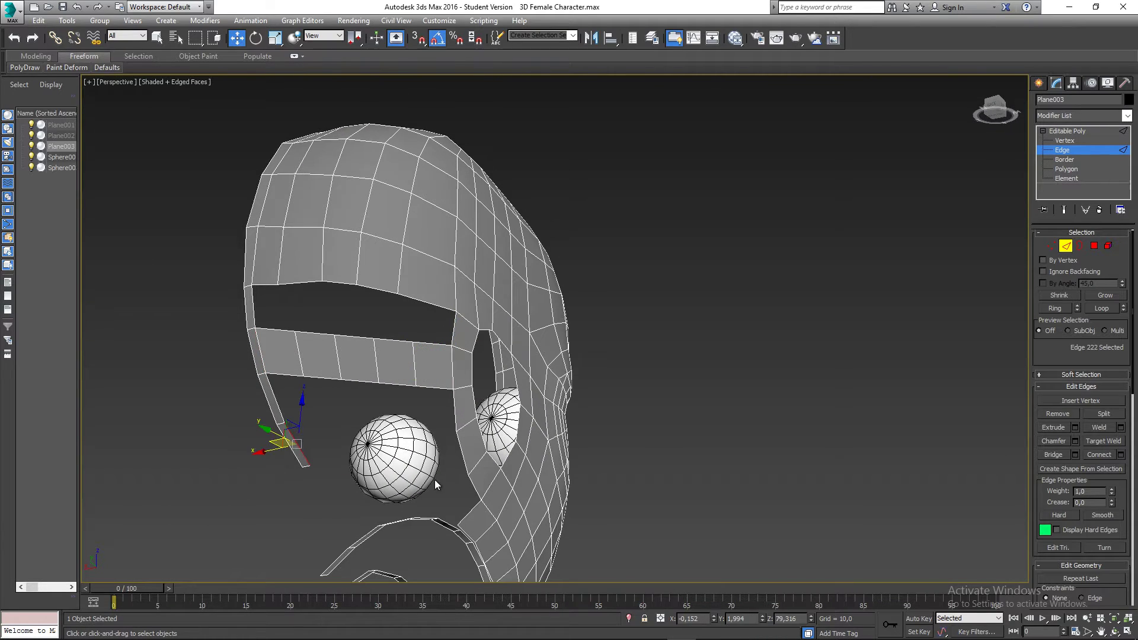
ctrl+click(464, 461)
alt+middle_drag(465, 475, 712, 485)
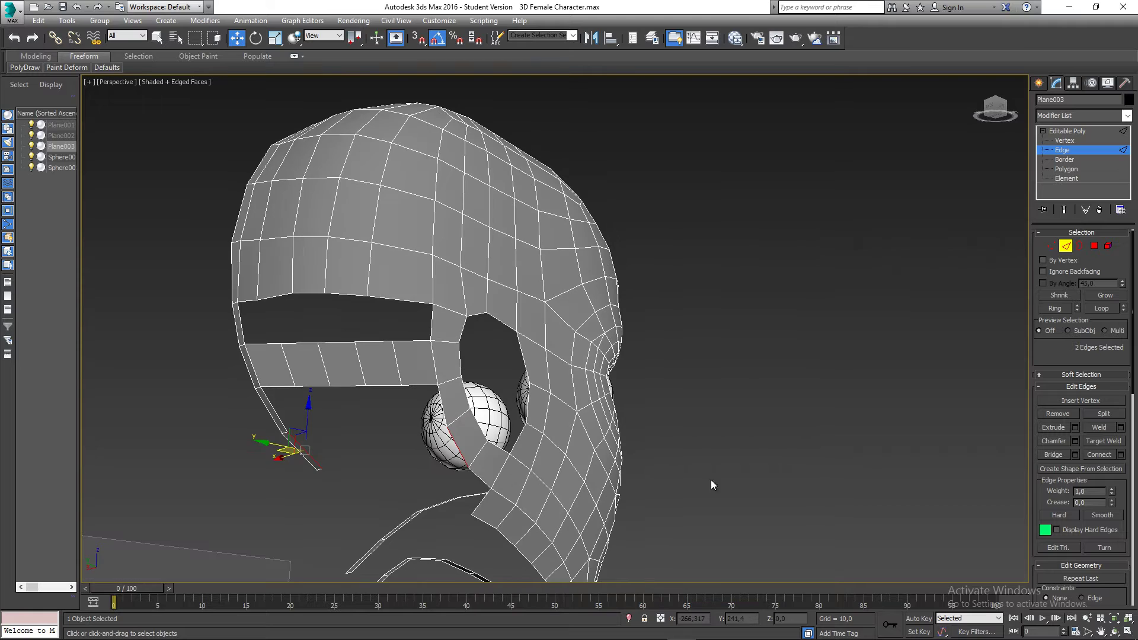
click(1061, 456)
Step: Slide the inner vertical edges of the upper bridged band toward the back of the head, spacing them evenly in the left view
alt+middle_drag(414, 438, 308, 365)
click(291, 358)
drag(293, 363, 293, 369)
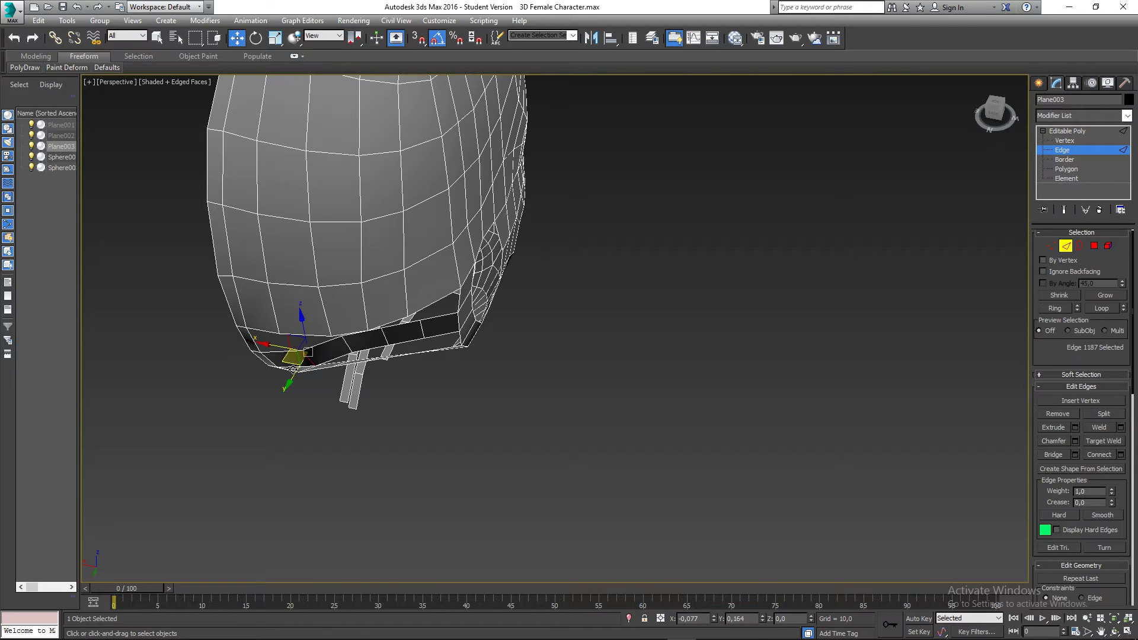
click(343, 345)
key(l)
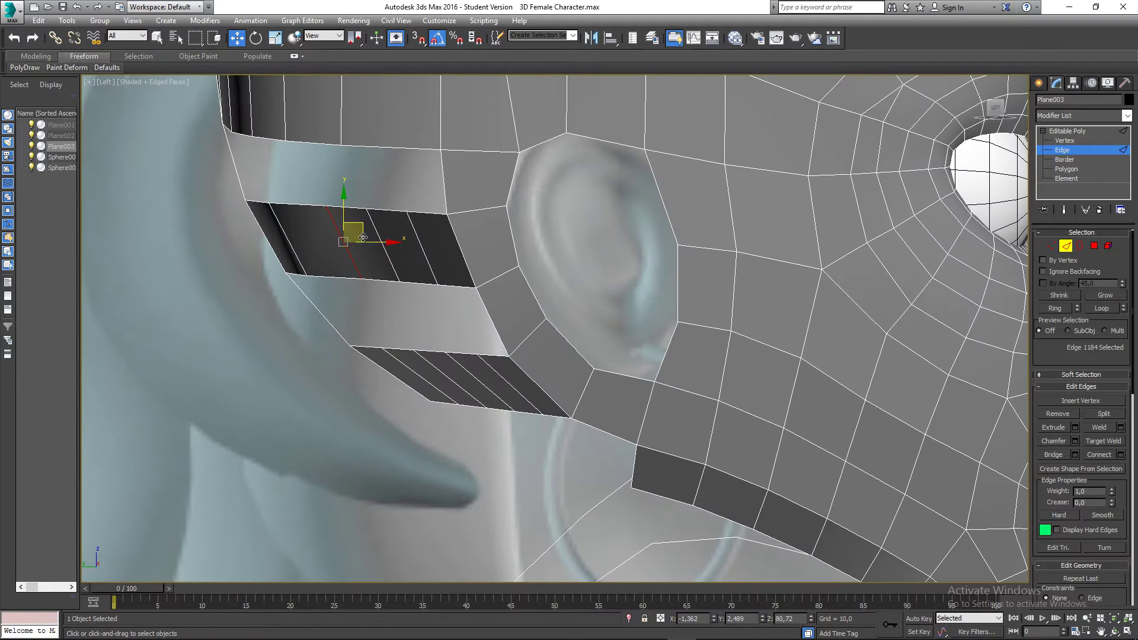
drag(374, 242, 348, 242)
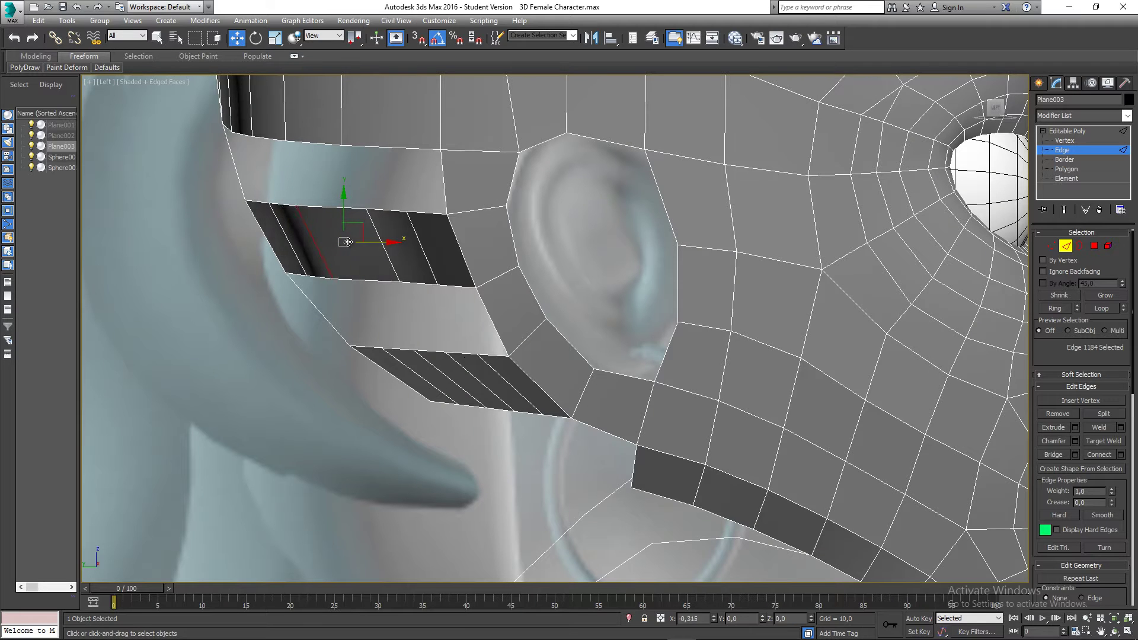
click(286, 237)
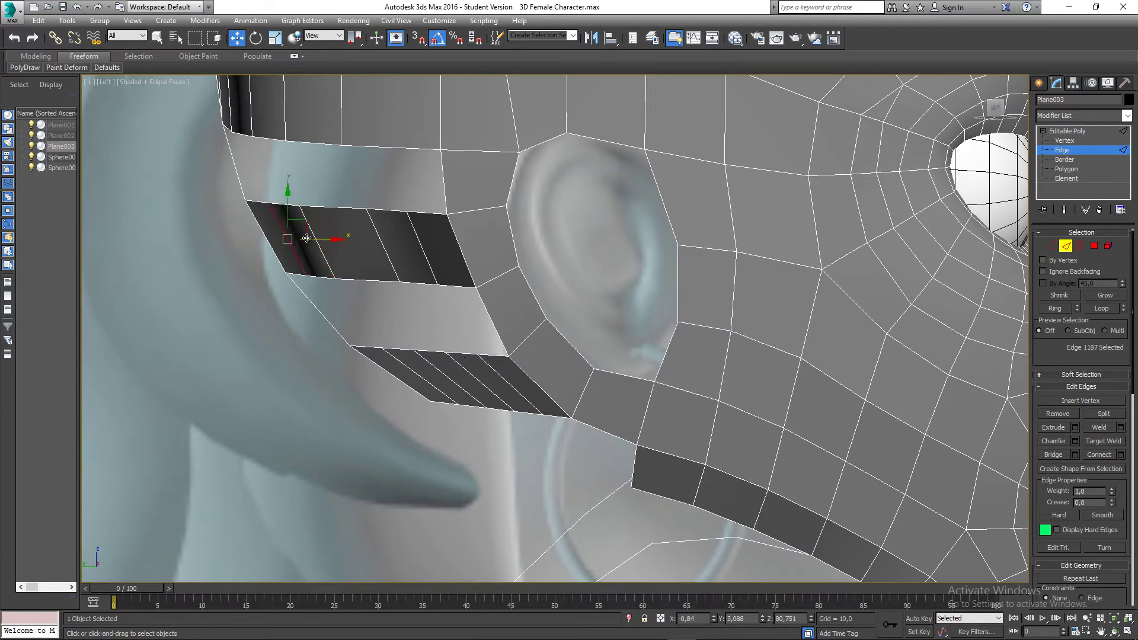
click(392, 244)
mouse_move(412, 244)
mouse_down()
mouse_move(384, 244)
mouse_move(432, 248)
mouse_move(421, 248)
mouse_up()
click(421, 243)
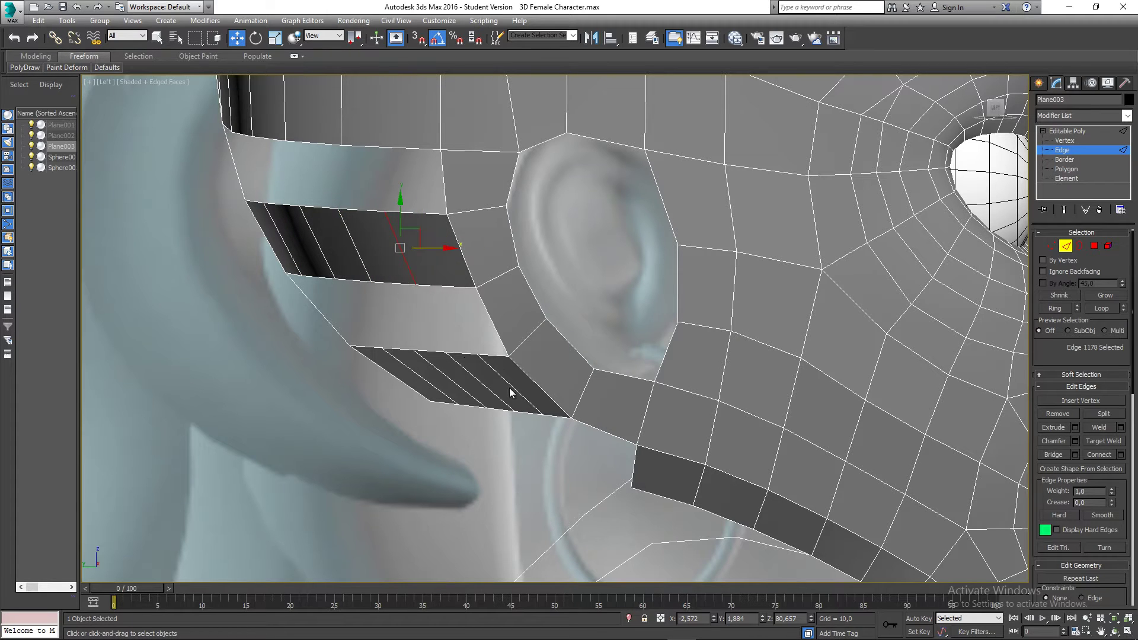
Step: Shift the inner edges of the lower bridged band toward the back of the head in the left view
click(412, 381)
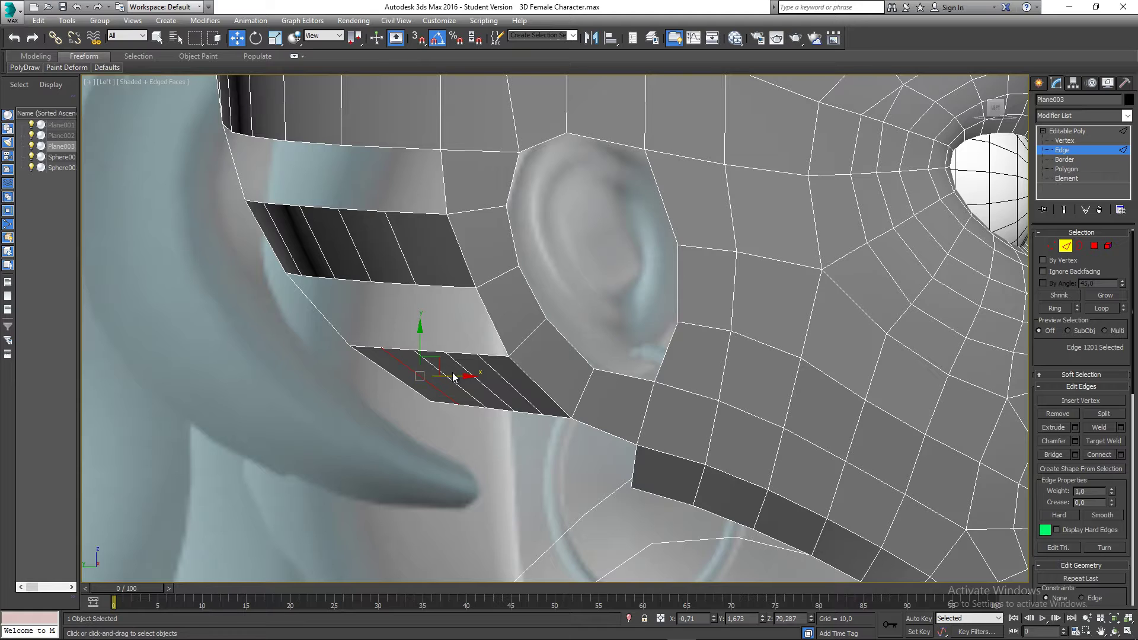
drag(455, 377, 441, 377)
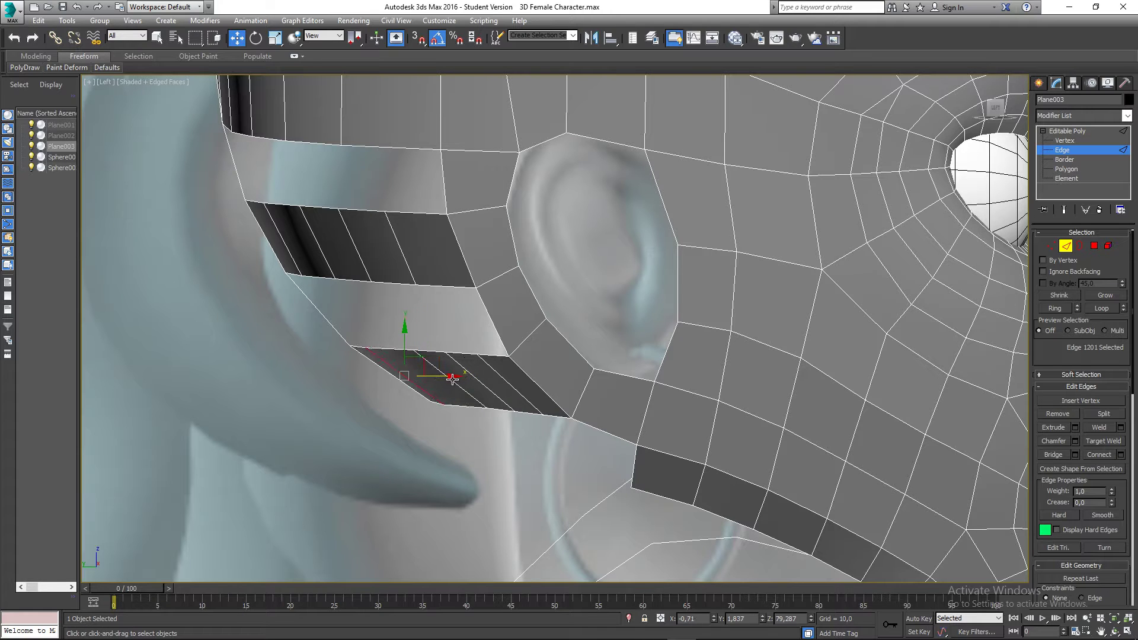
click(436, 380)
click(488, 384)
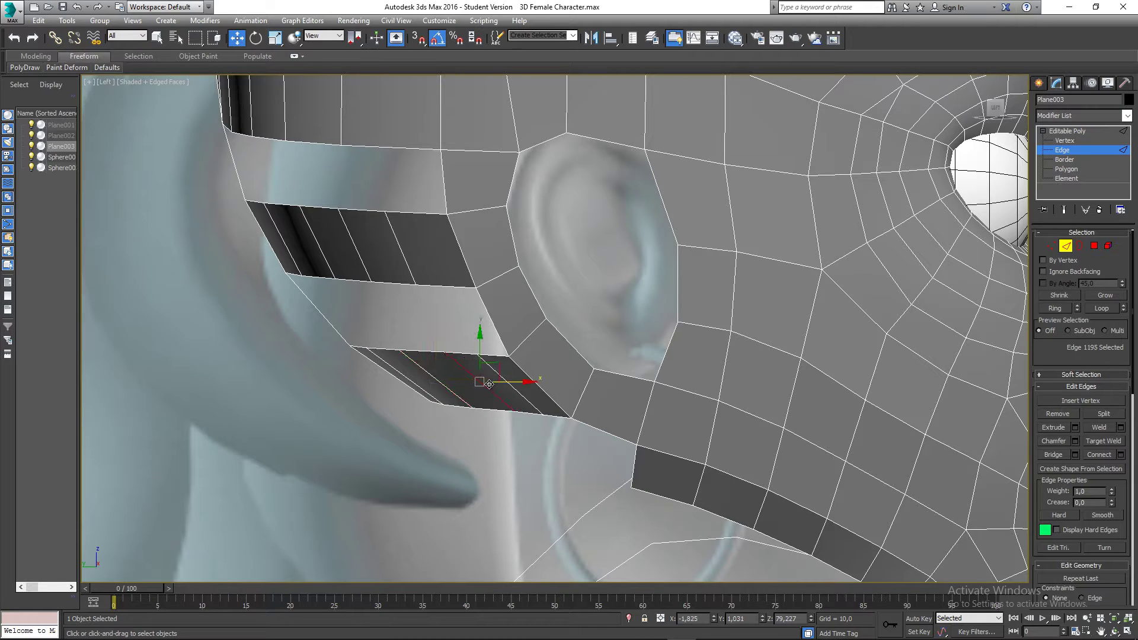
mouse_move(508, 381)
mouse_down()
mouse_move(488, 381)
mouse_move(522, 384)
mouse_move(505, 384)
mouse_up()
click(511, 386)
Step: In the perspective view, nudge a middle edge of the lower band backward and select a middle edge of the upper band
middle_drag(511, 384, 307, 461)
key(p)
click(329, 389)
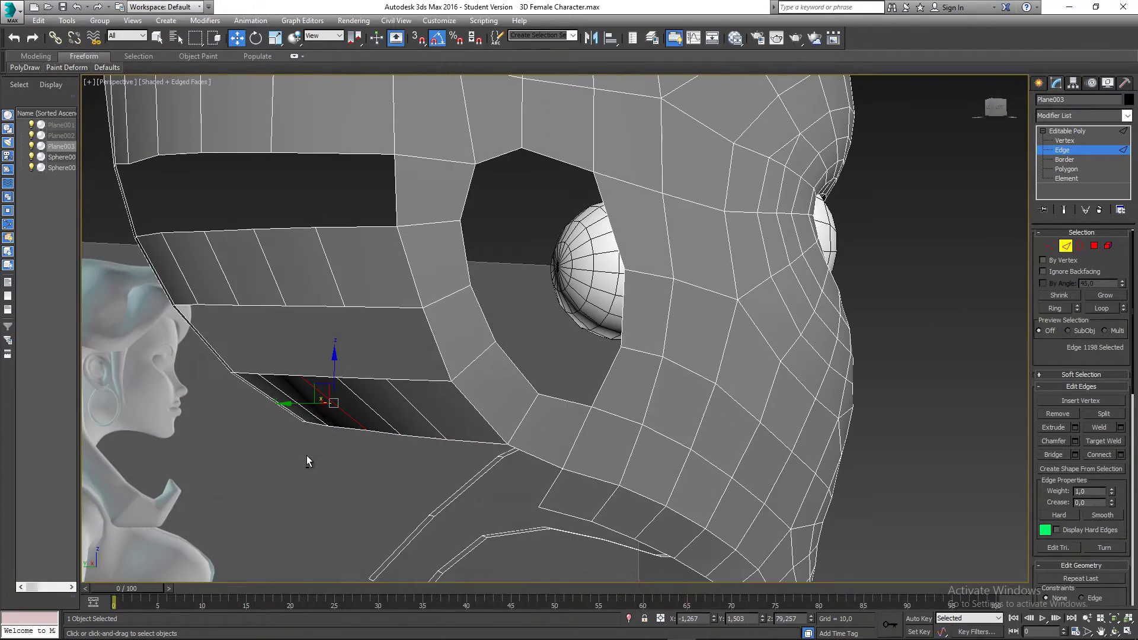
alt+middle_drag(303, 409, 356, 301)
alt+middle_drag(424, 425, 452, 411)
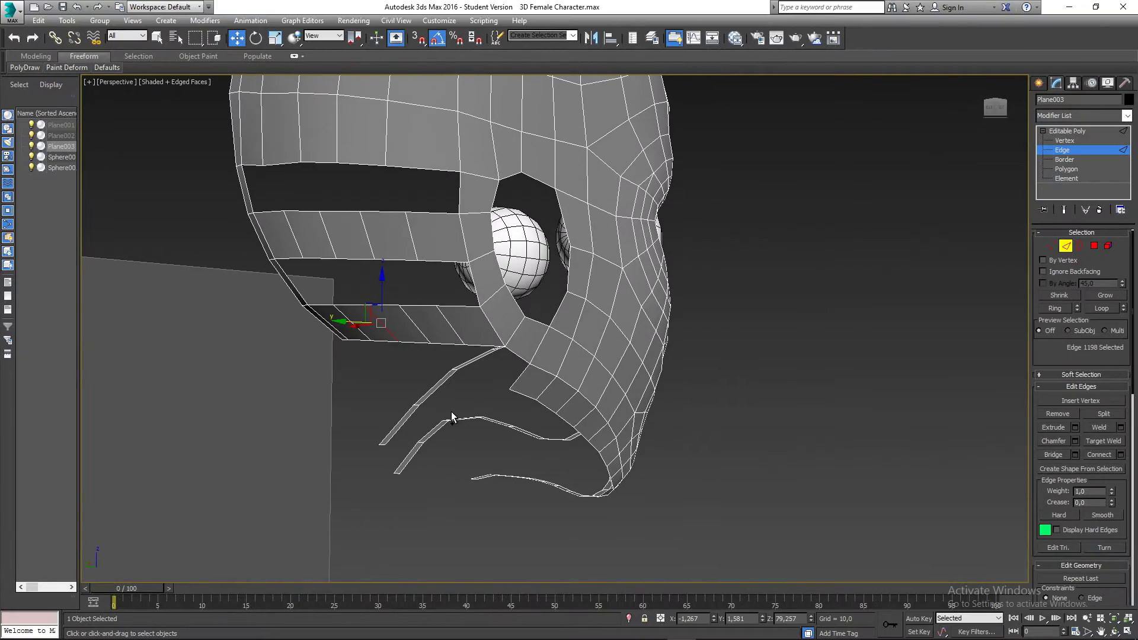
middle_drag(448, 345, 422, 423)
click(319, 325)
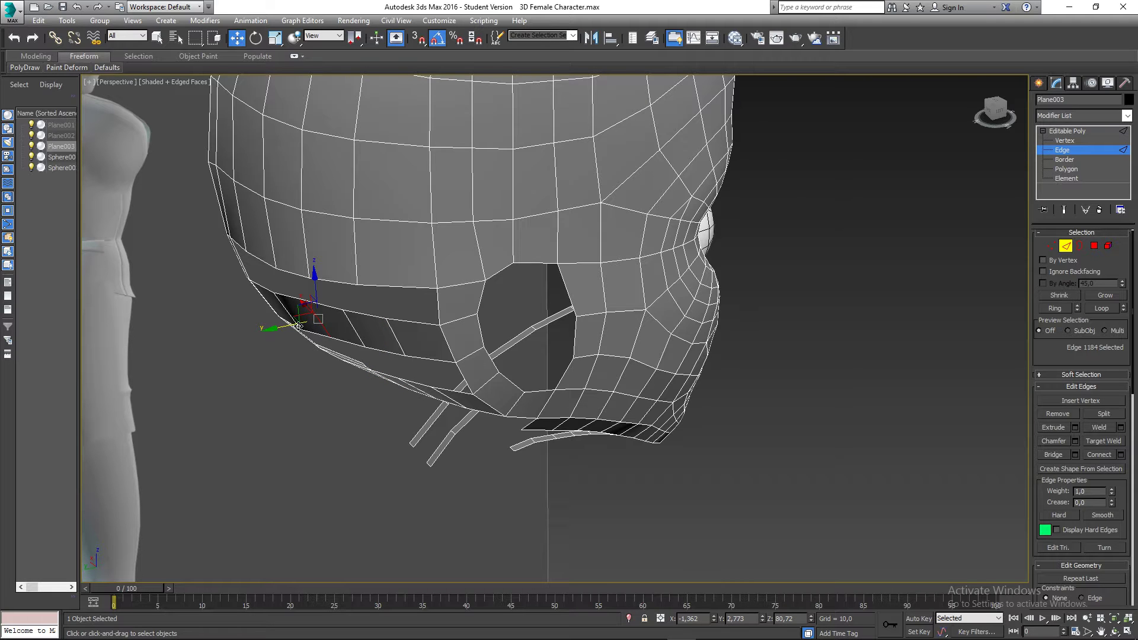
alt+middle_drag(302, 323, 460, 348)
Step: Bridge the rearmost edge pair between the head shell and the upper band using 1 segment
click(1075, 454)
click(281, 299)
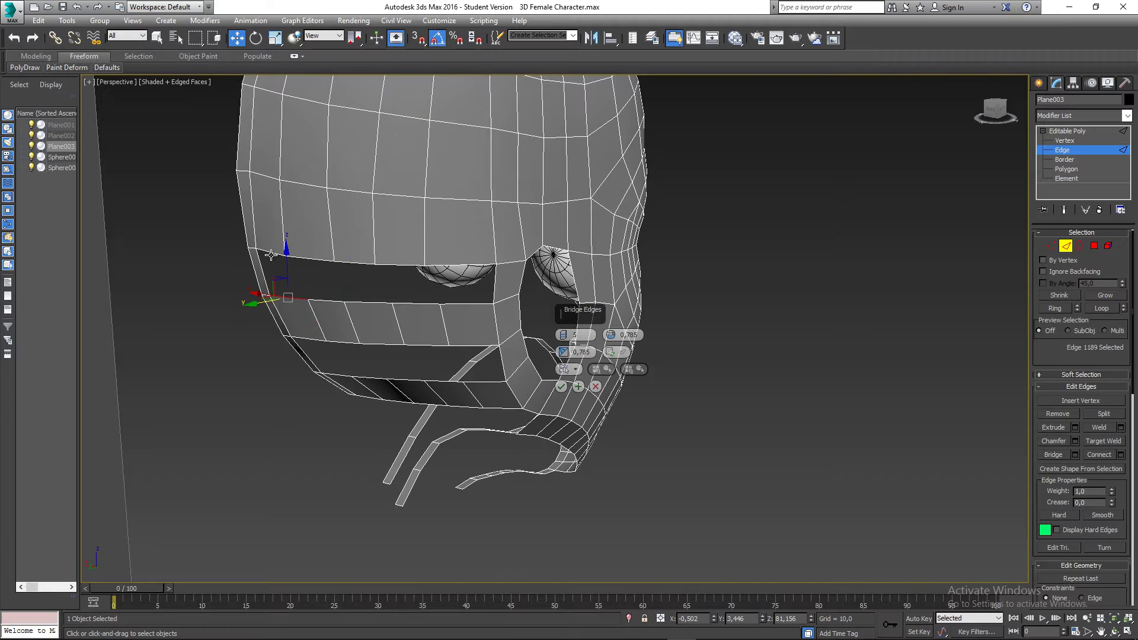
ctrl+click(271, 255)
alt+middle_drag(321, 282, 356, 286)
drag(563, 335, 565, 374)
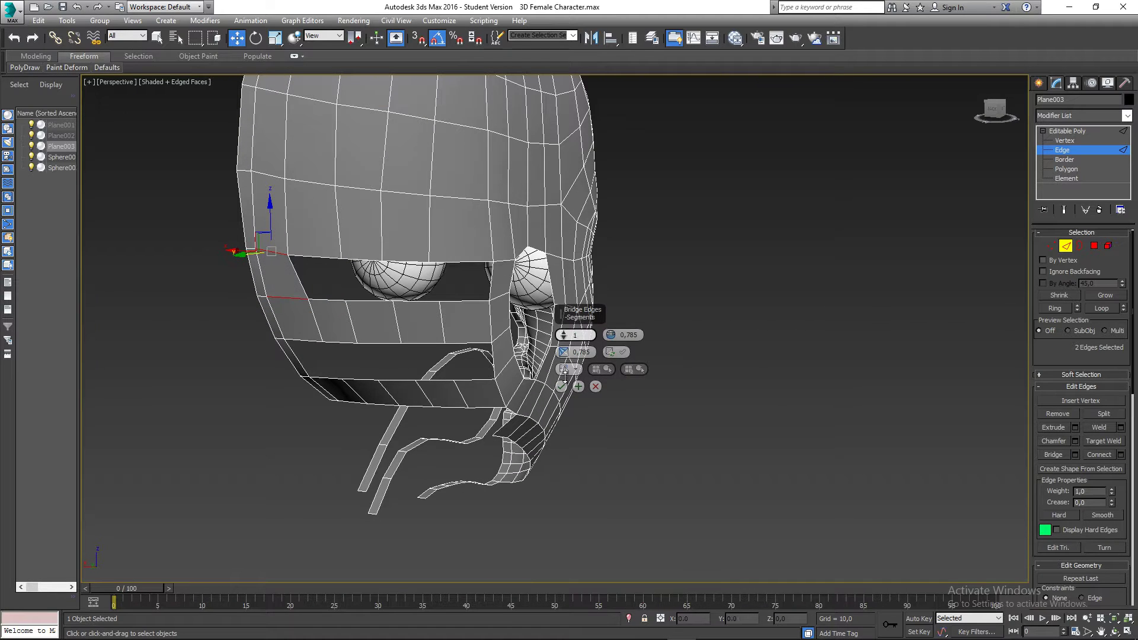
click(561, 386)
Step: Bridge the second and third edge pairs from the back between the head shell and the upper band
click(317, 261)
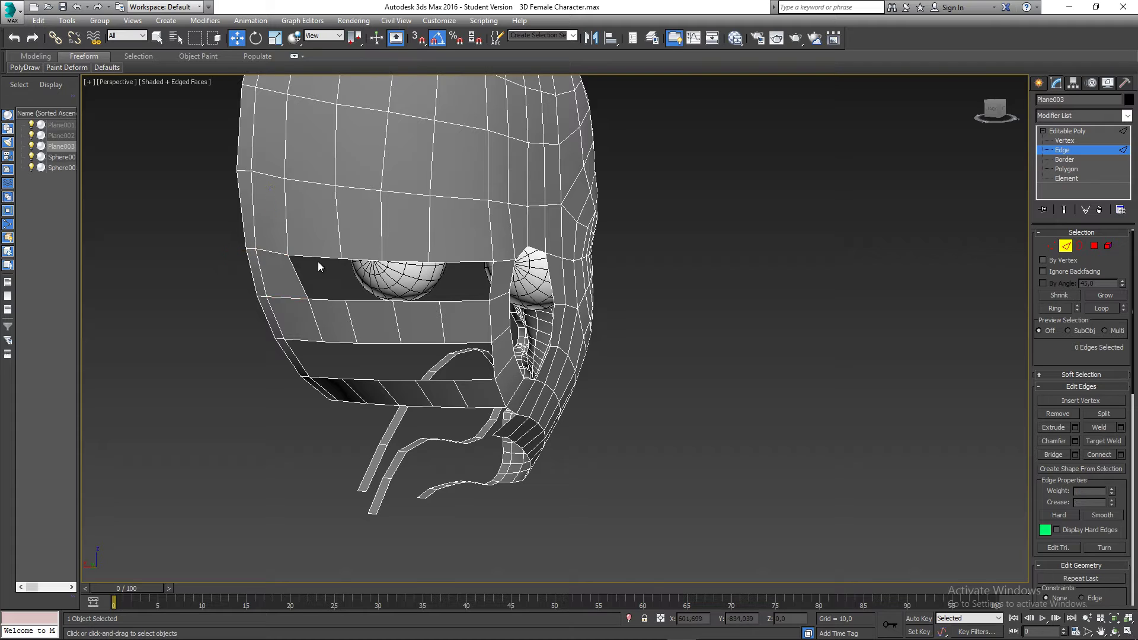
ctrl+click(323, 300)
click(1074, 454)
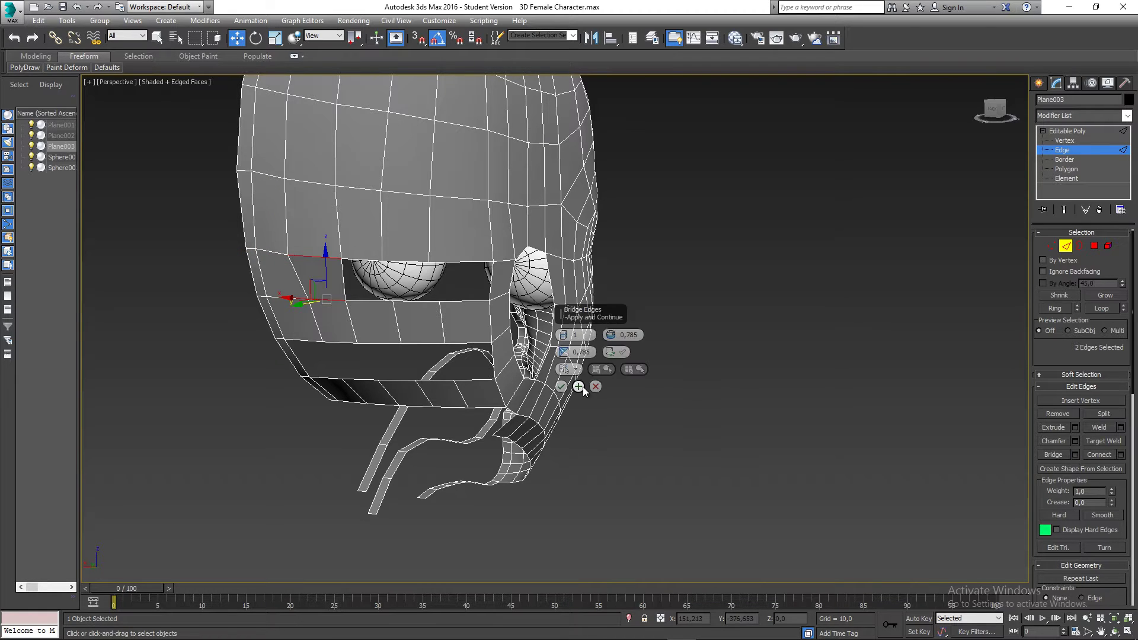
click(582, 386)
middle_drag(394, 324, 335, 355)
click(310, 293)
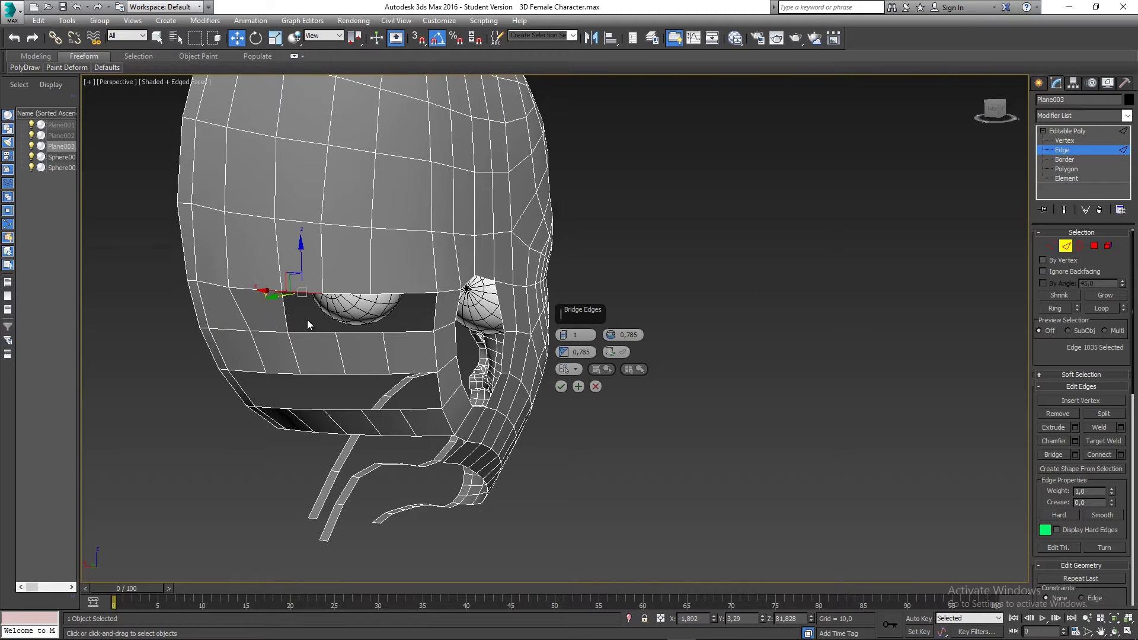
ctrl+click(307, 330)
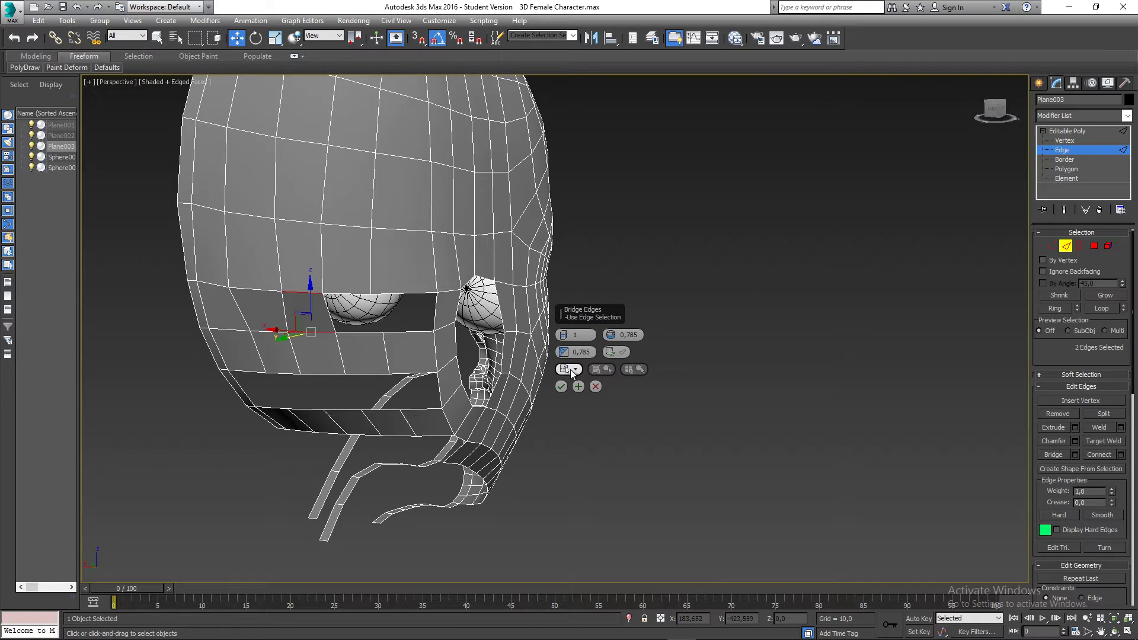
Step: Bridge the last two edge pairs of the upper gap, up to the strip behind the ear
click(345, 295)
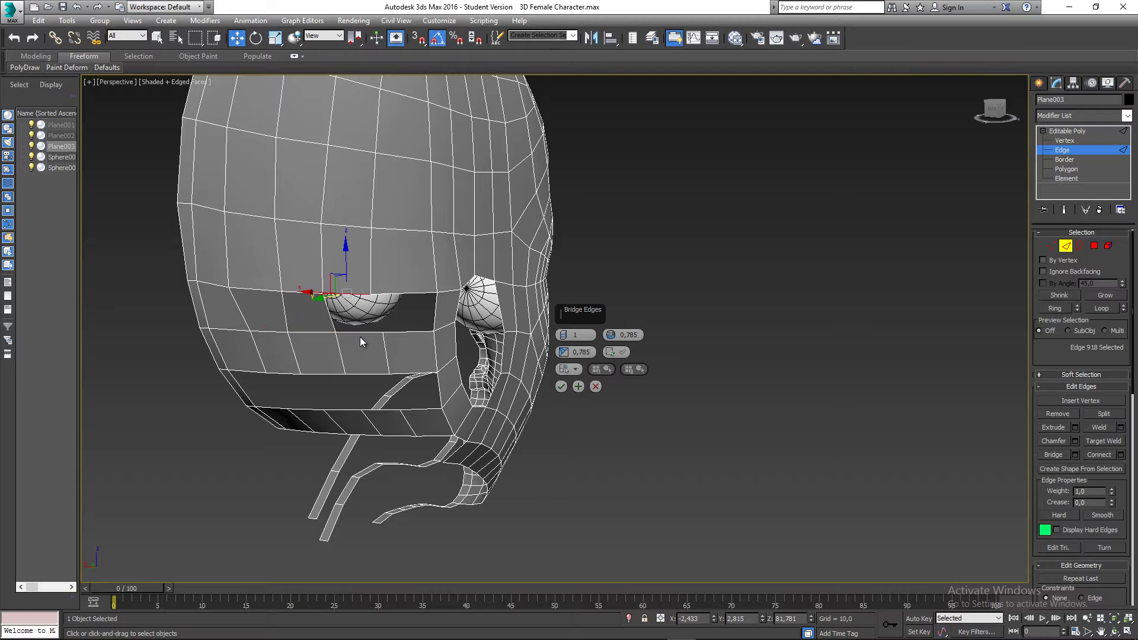
ctrl+click(359, 332)
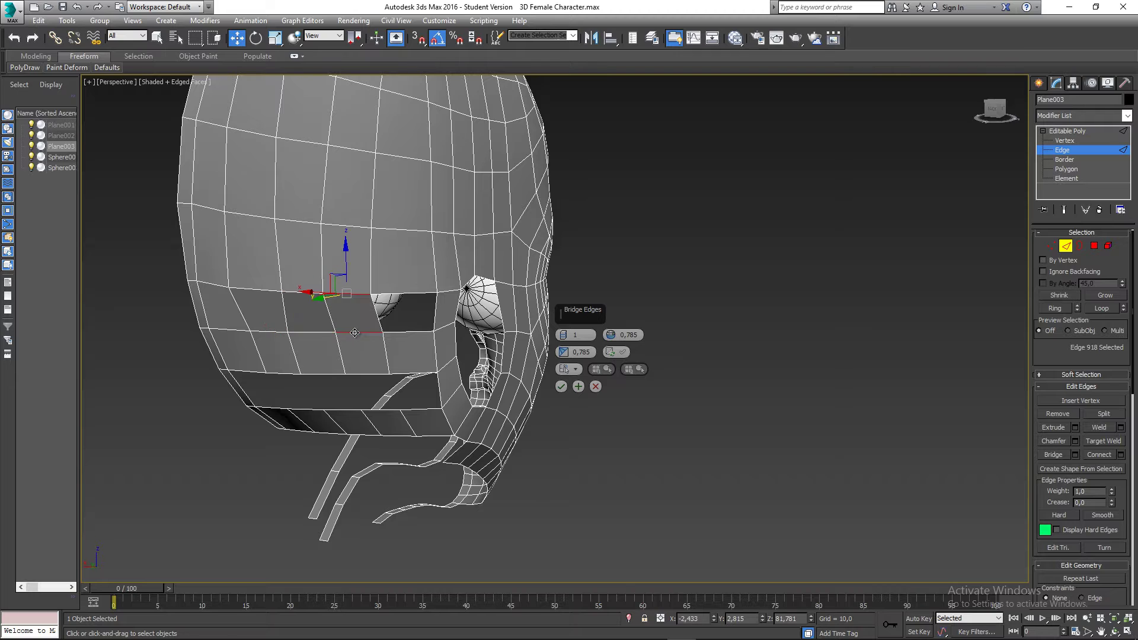
click(397, 293)
ctrl+click(404, 332)
middle_drag(422, 368, 442, 304)
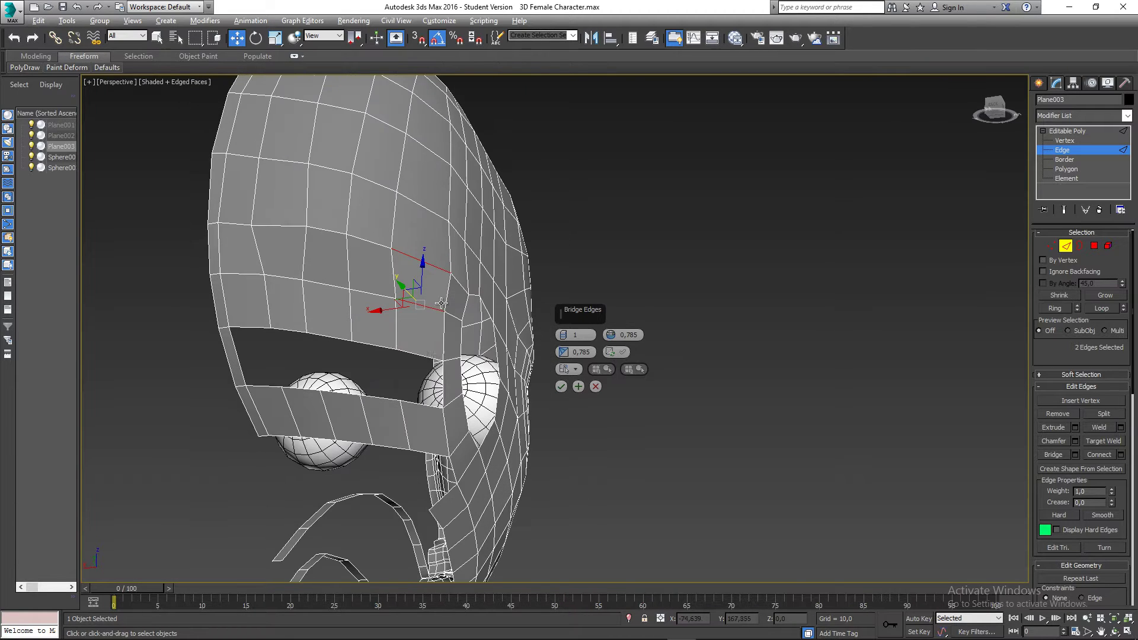
Step: Bridge the edge pair nearest the ear in the lower gap and fill the hole left in the upper gap
click(425, 355)
ctrl+click(421, 406)
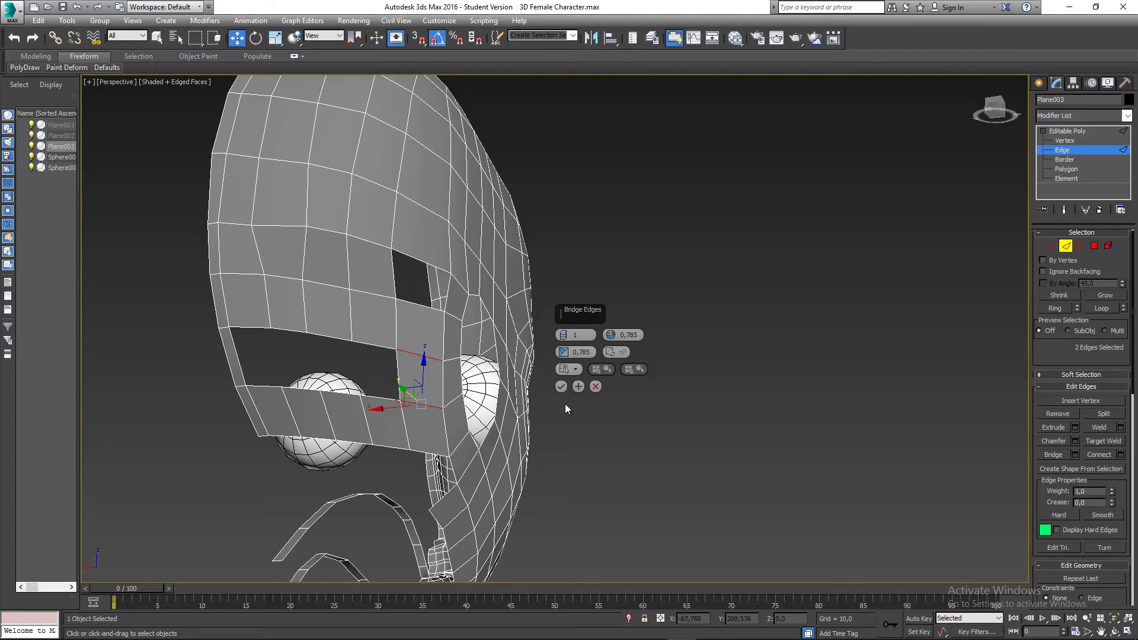
click(407, 305)
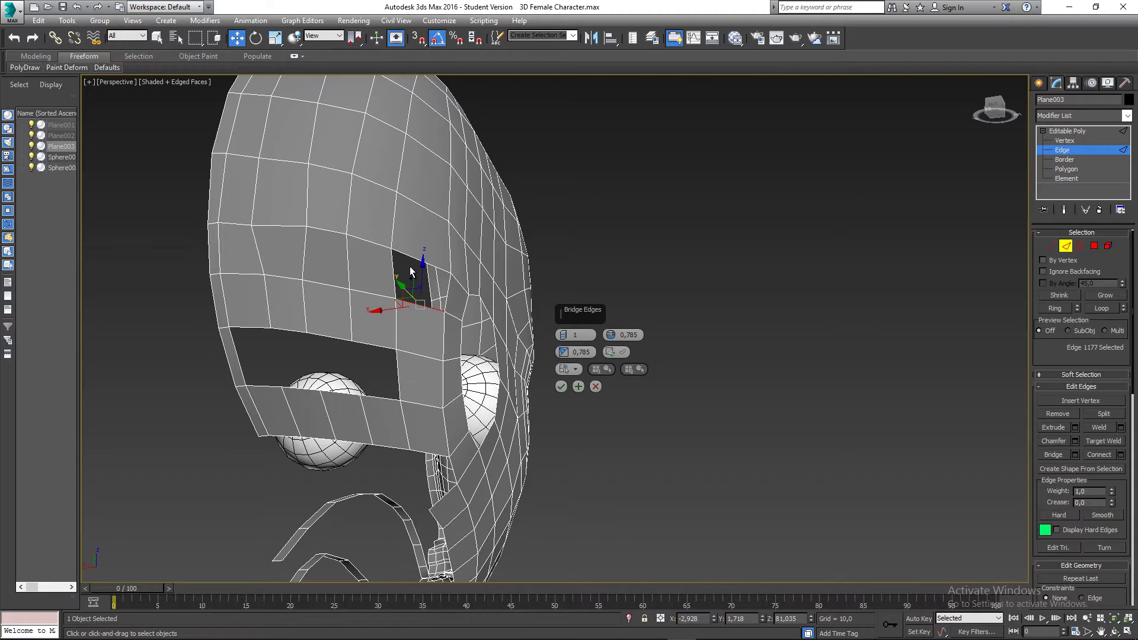
ctrl+click(409, 254)
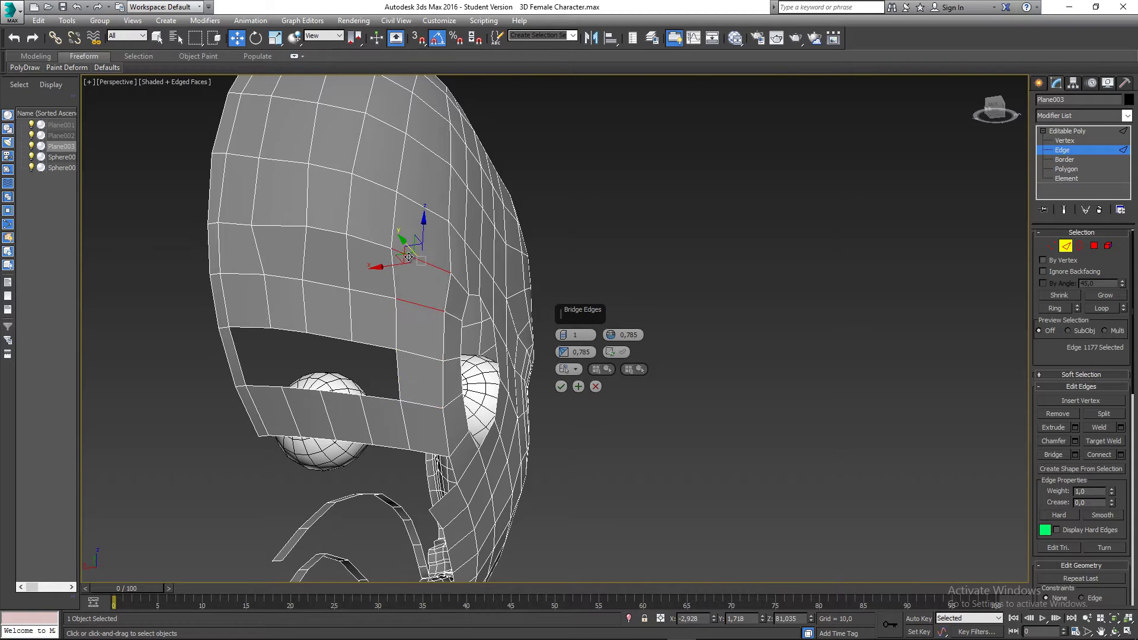
Step: Bridge the next two edge pairs between the upper and lower bands, working toward the back of the head
click(373, 347)
ctrl+click(377, 394)
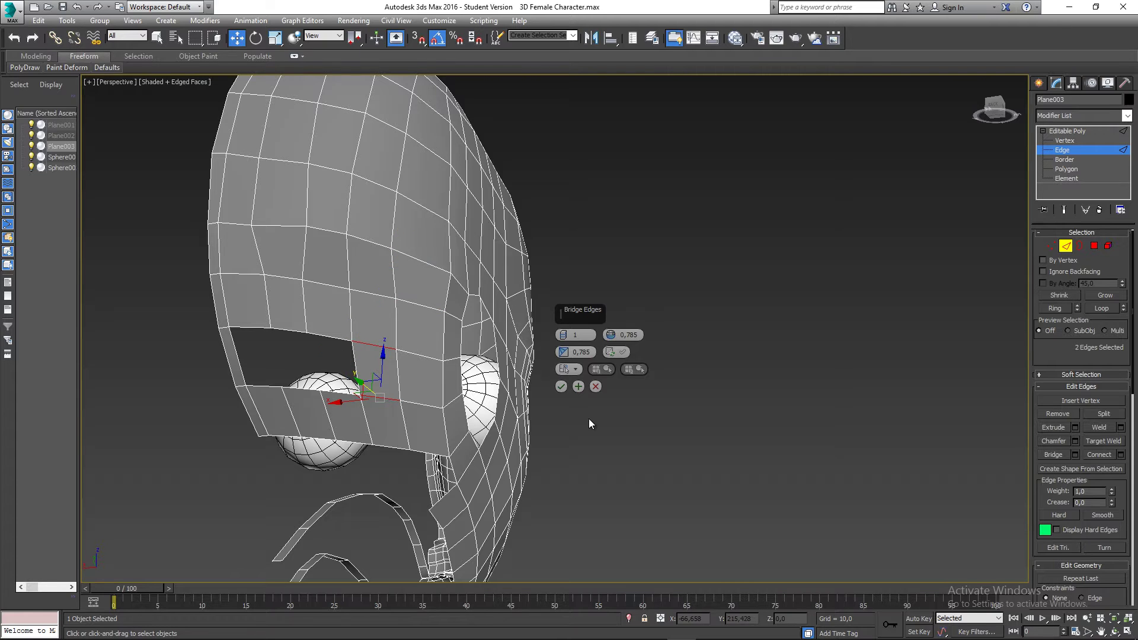
click(338, 390)
ctrl+click(333, 343)
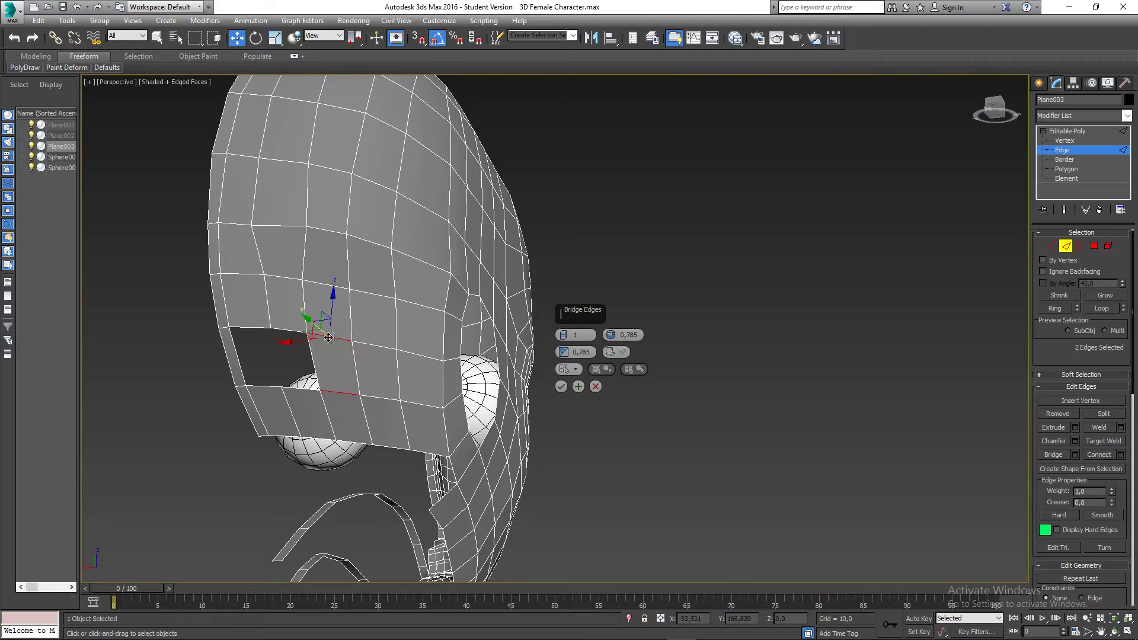
Step: Bridge the remaining upper and lower edge pairs with one segment each to close the gap at the back of the head
alt+middle_drag(569, 388, 492, 387)
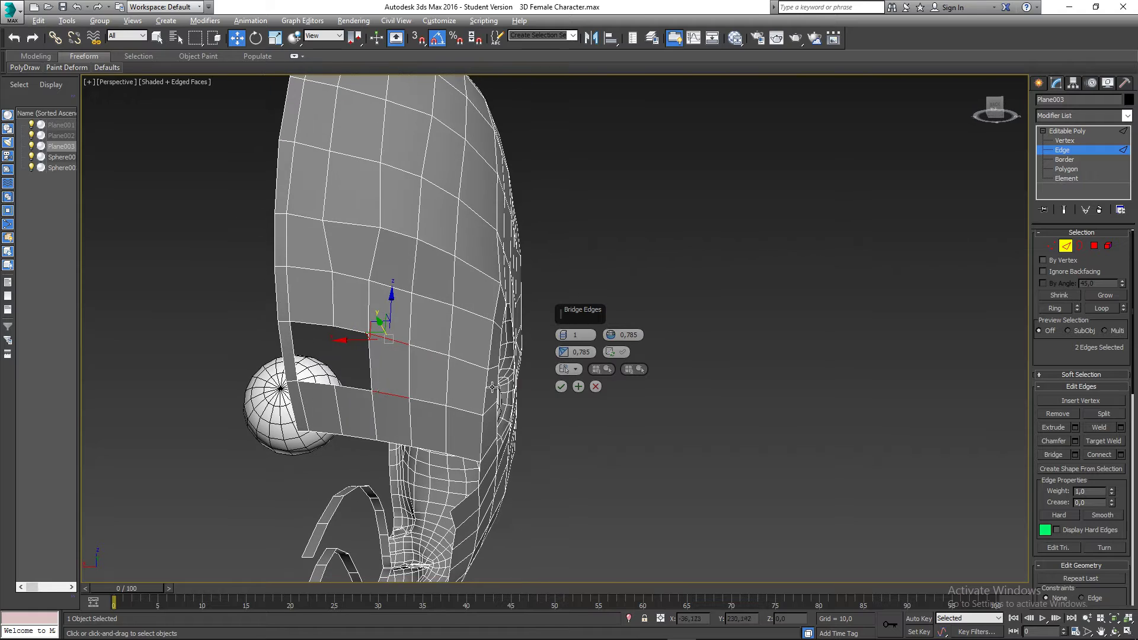
click(366, 391)
ctrl+click(346, 331)
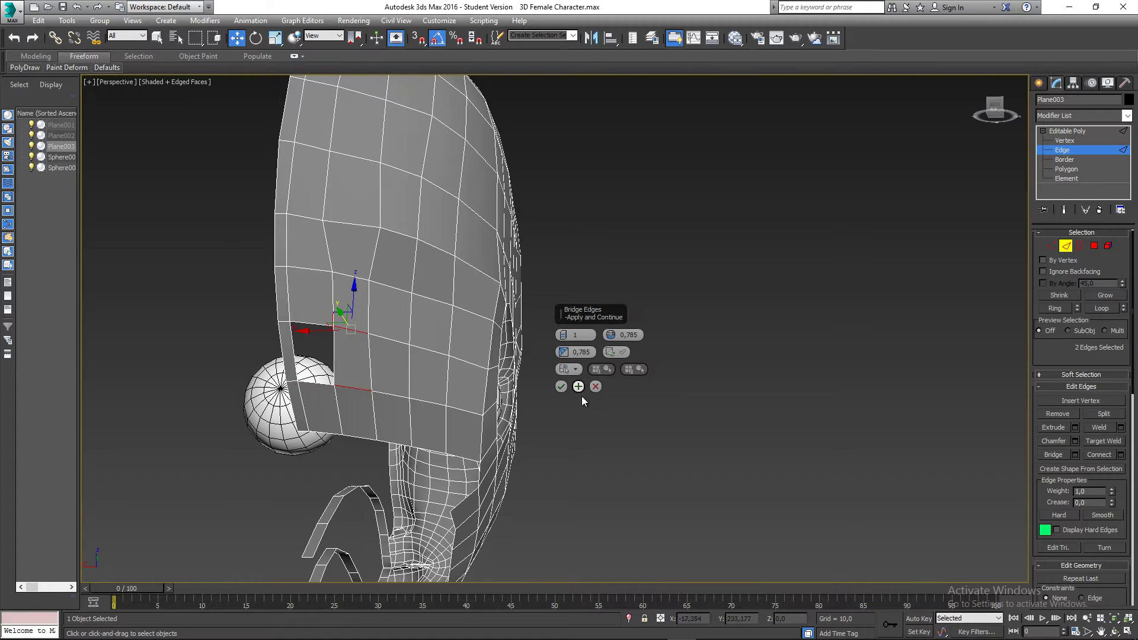
click(579, 387)
click(306, 382)
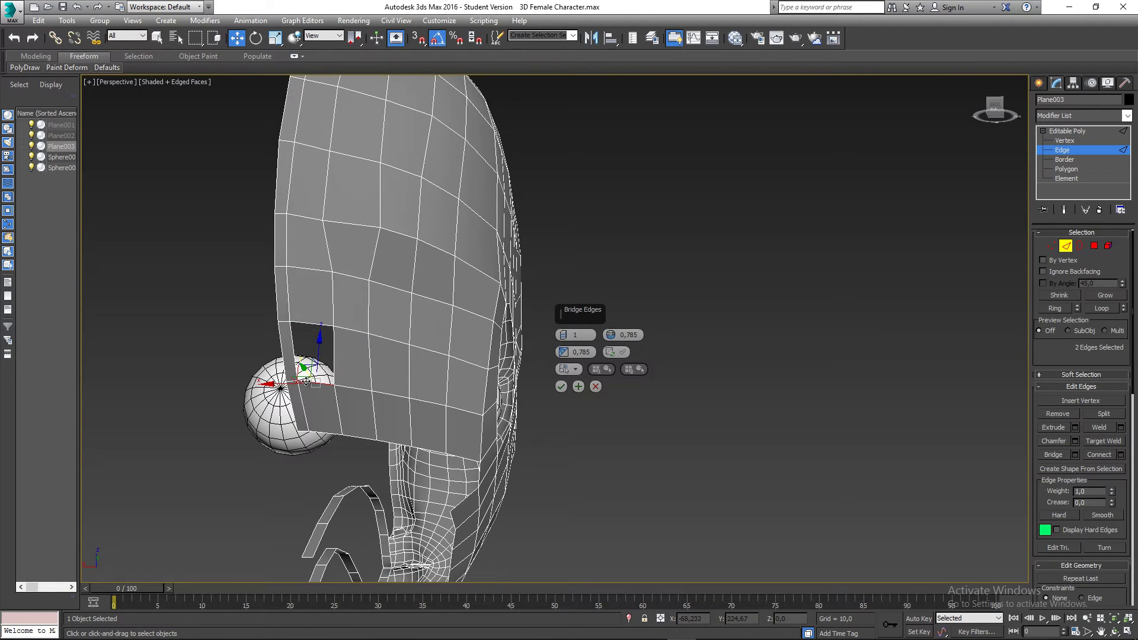
ctrl+click(308, 325)
click(561, 386)
Step: Move the offset vertex at the back of the head slightly to straighten its vertical edge line
alt+middle_drag(560, 386, 528, 389)
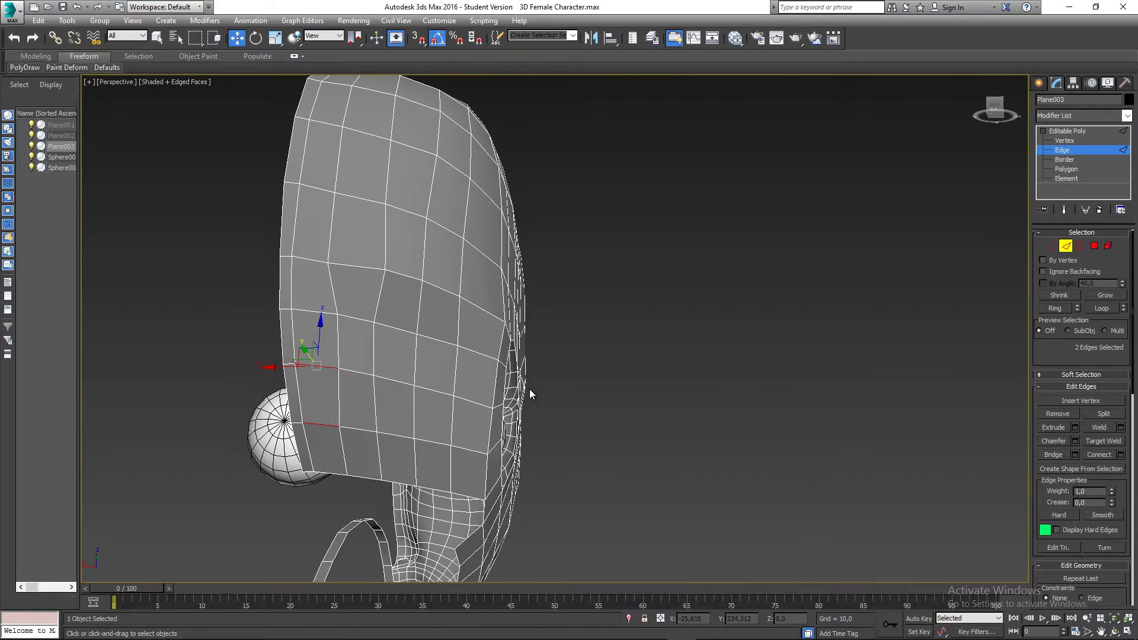
key(1)
drag(341, 278, 302, 265)
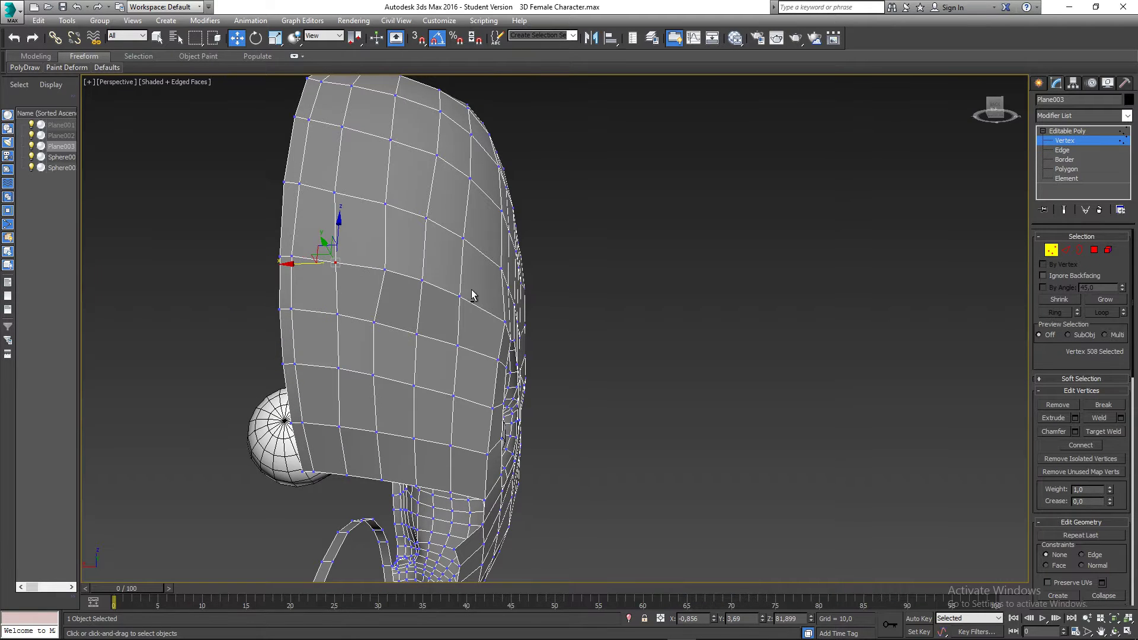
alt+middle_drag(472, 295, 521, 282)
scroll(415, 321, down, 3)
Step: Check the lower rear polygons of the head by selecting them, return to vertex level and save the scene
click(1096, 250)
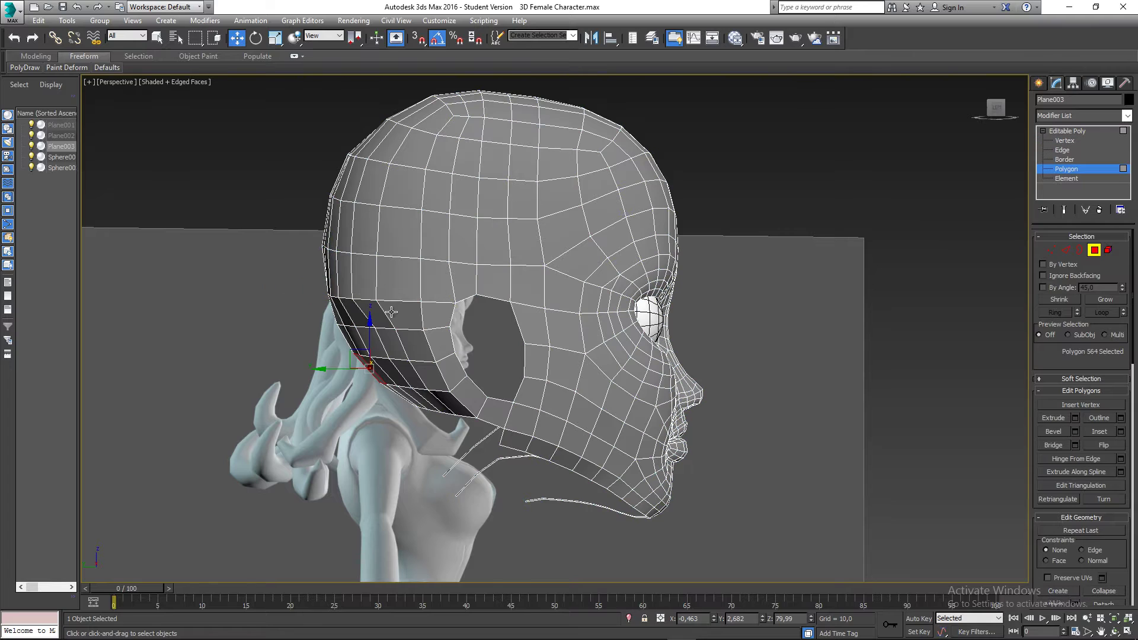
drag(393, 335, 421, 433)
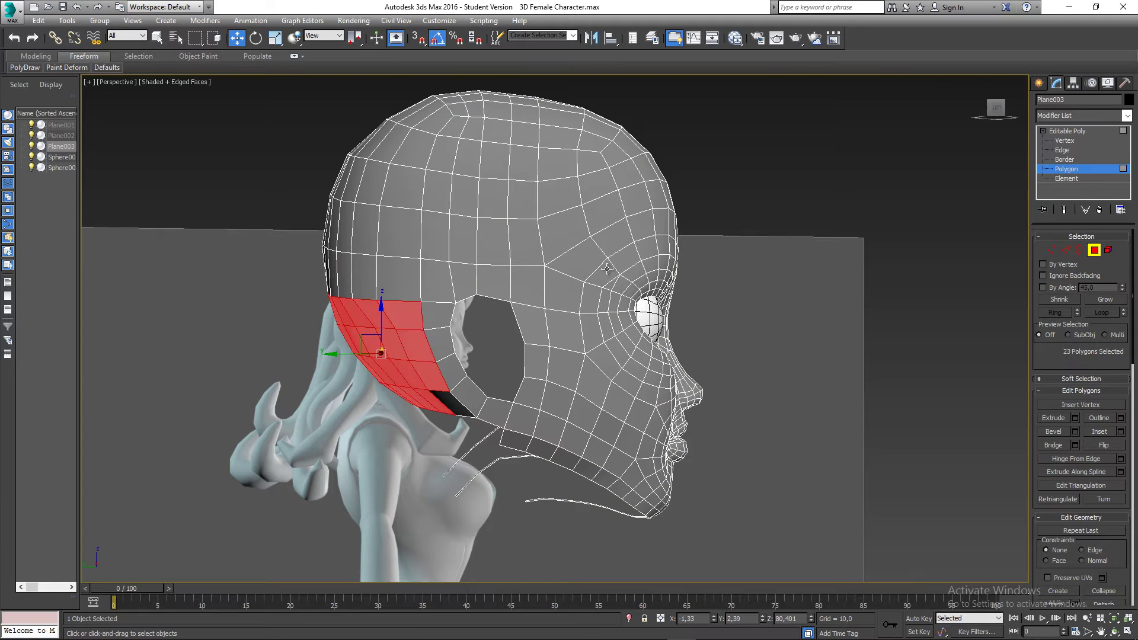
click(1053, 250)
middle_drag(468, 349, 439, 285)
key(ctrl+s)
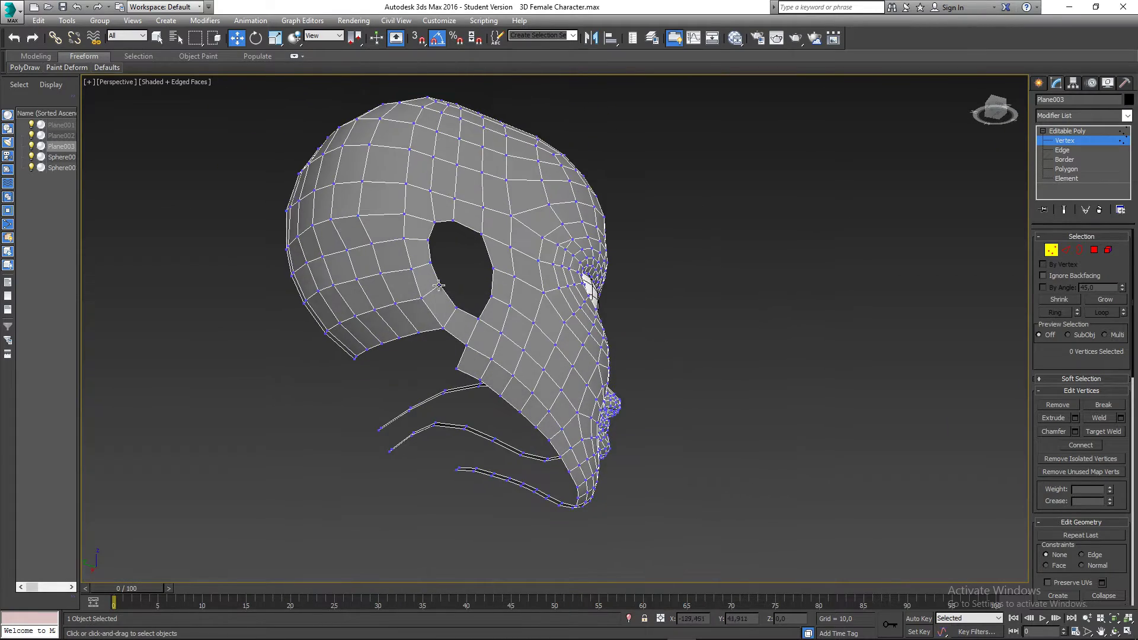
Step: Bridge the open edge behind the ear opening to the rear jaw edge below it with one segment
scroll(439, 348, up, 3)
middle_drag(439, 350, 389, 382)
click(1065, 251)
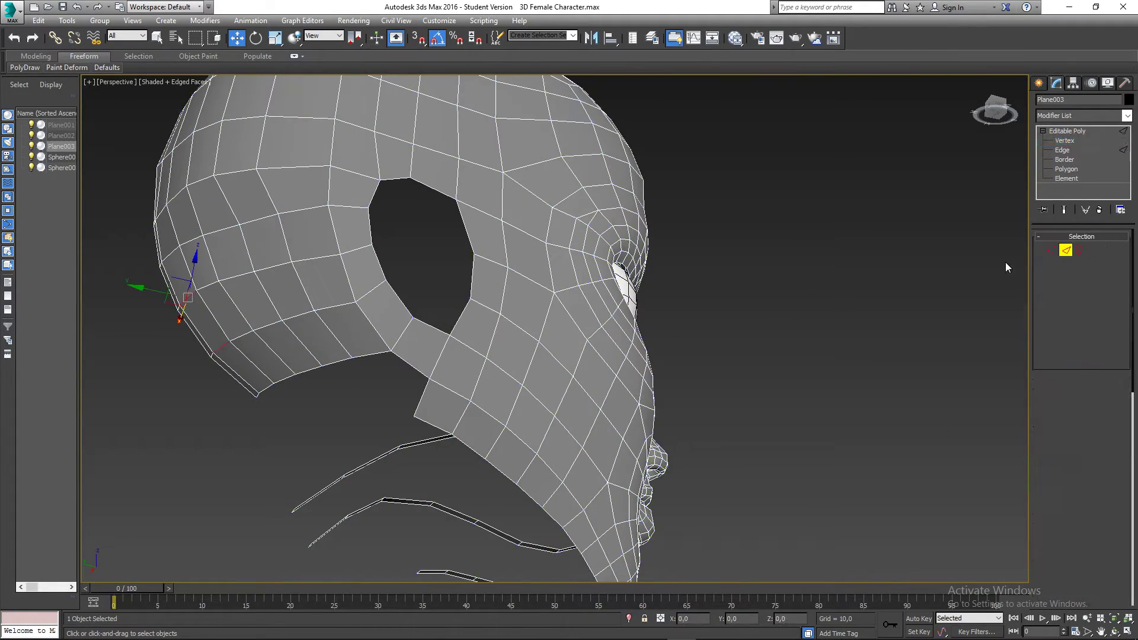
click(372, 357)
ctrl+click(423, 398)
alt+middle_drag(423, 398, 490, 427)
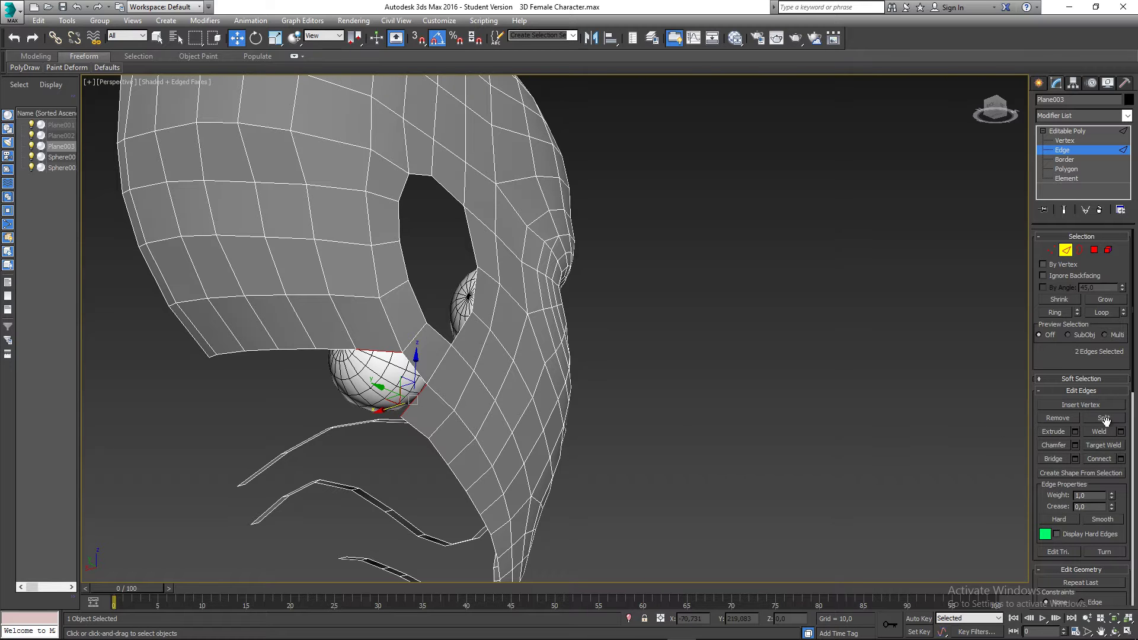
click(1075, 460)
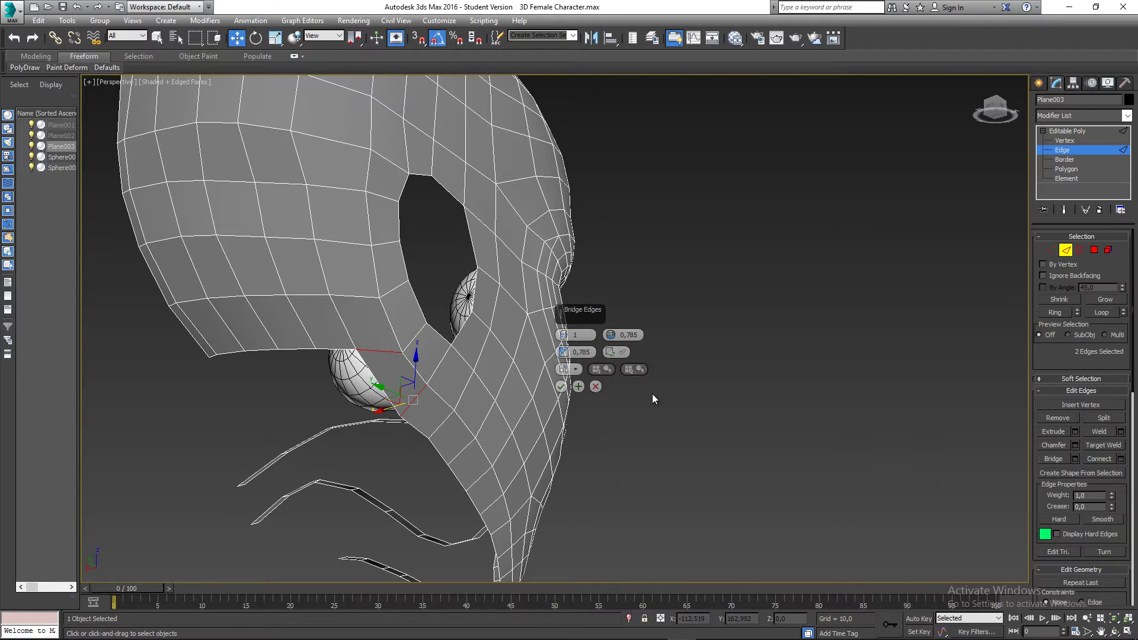
alt+middle_drag(593, 379, 382, 429)
click(560, 386)
Step: Adjust the lower rear jaw vertex below the ear opening slightly so it follows the bridged outline
key(1)
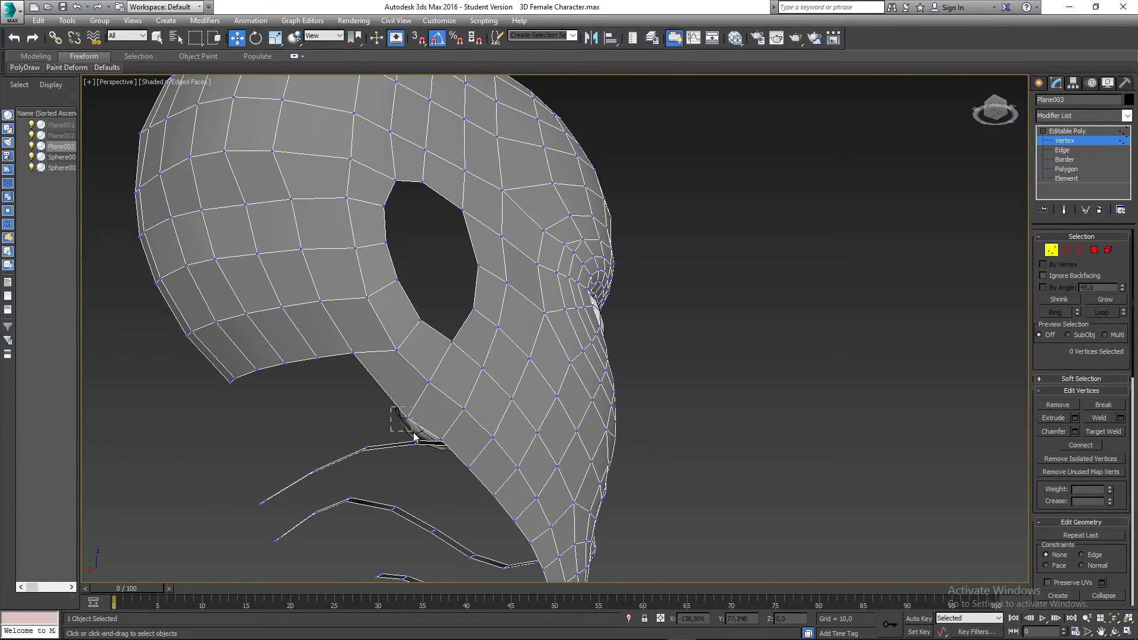
click(399, 410)
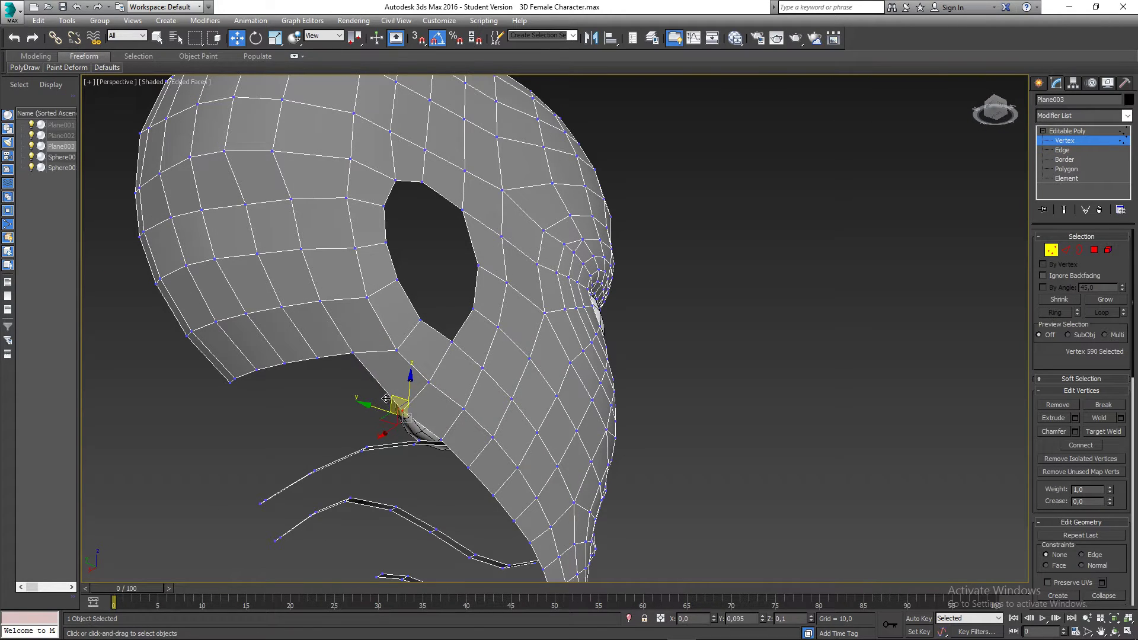
alt+middle_drag(385, 409, 290, 430)
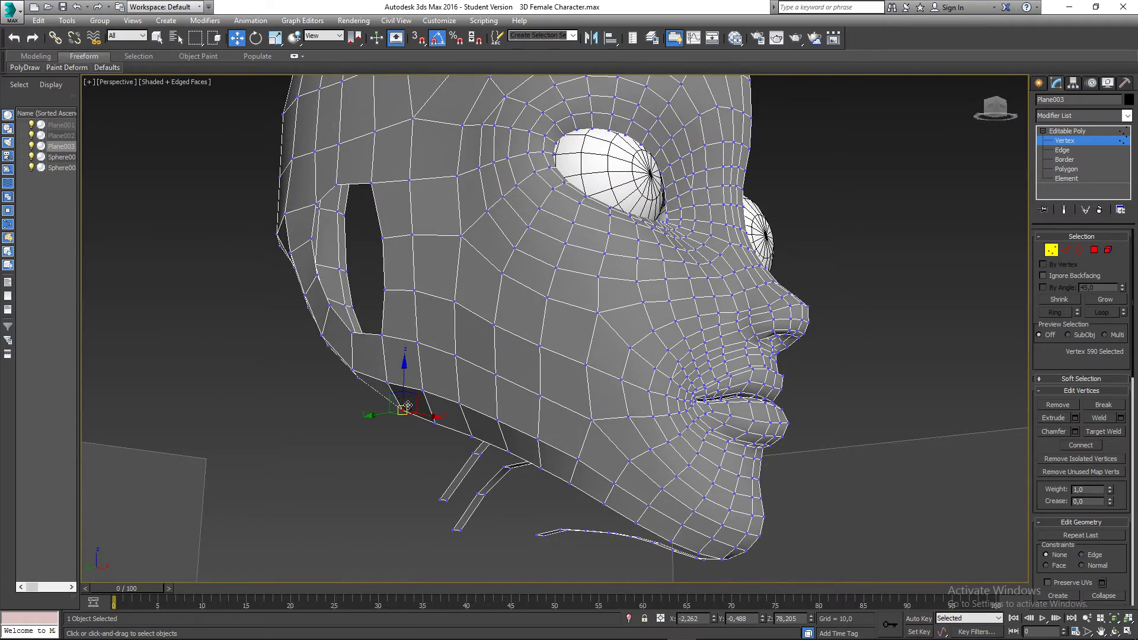
drag(413, 398, 414, 394)
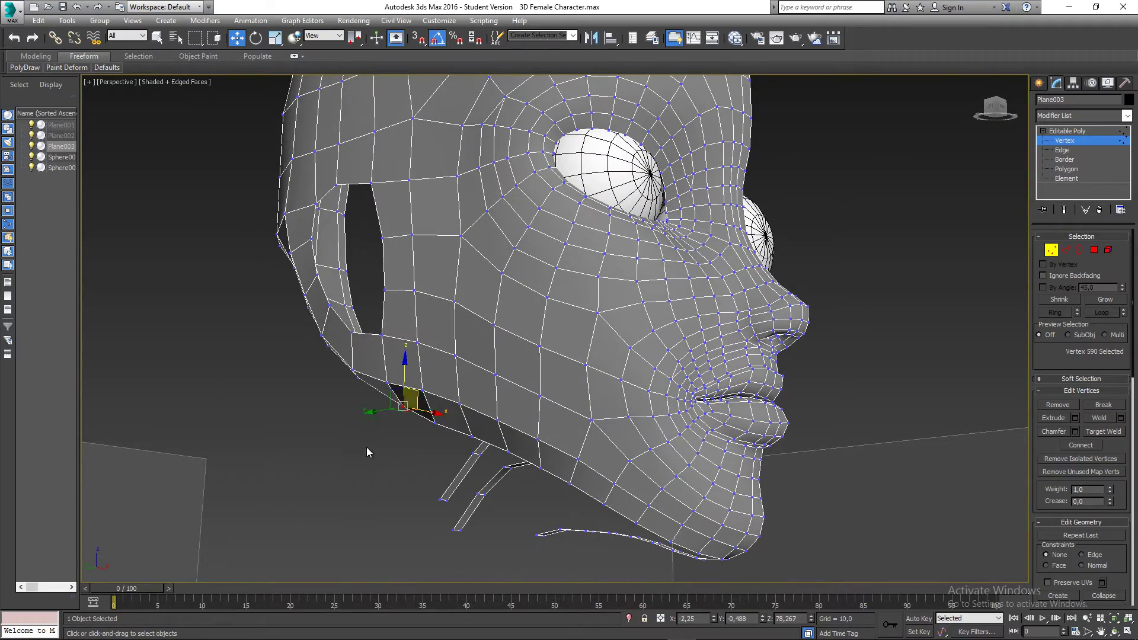
click(366, 447)
Step: Examine the shape of the head mesh from the side, underneath and front, and around the ear opening
scroll(397, 436, down, 3)
alt+middle_drag(398, 436, 336, 311)
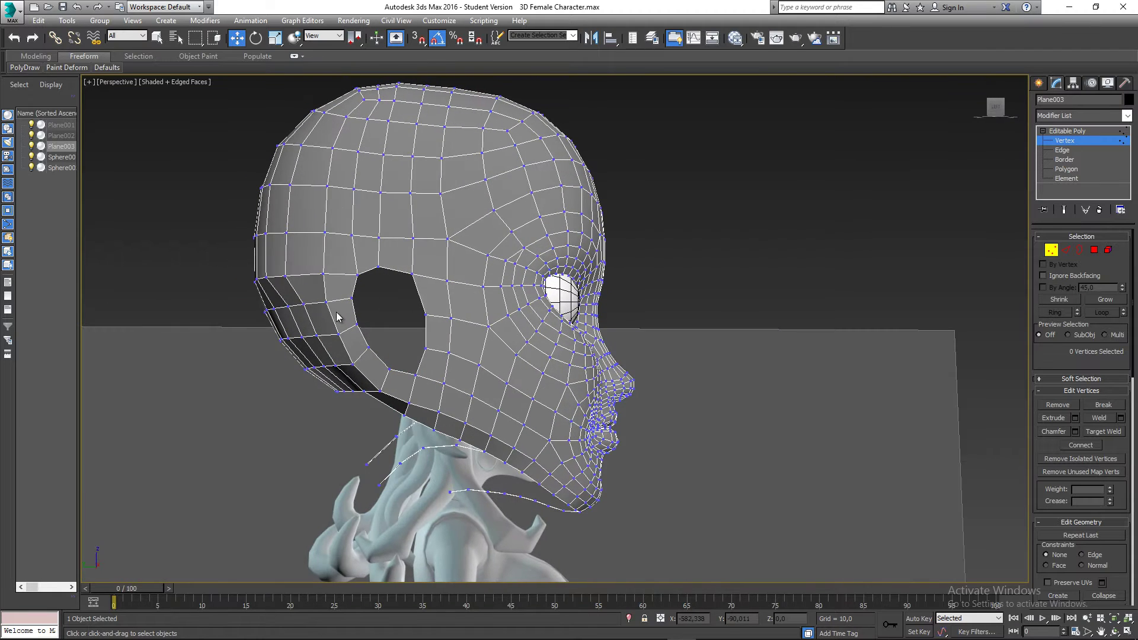
middle_drag(419, 313, 522, 257)
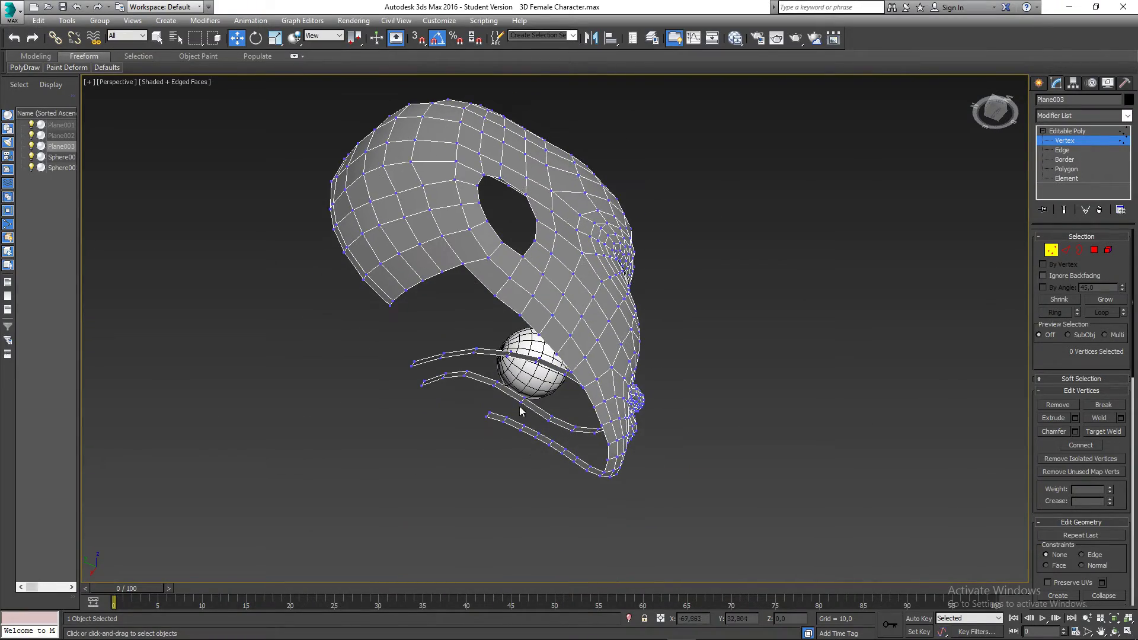
alt+middle_drag(521, 411, 468, 284)
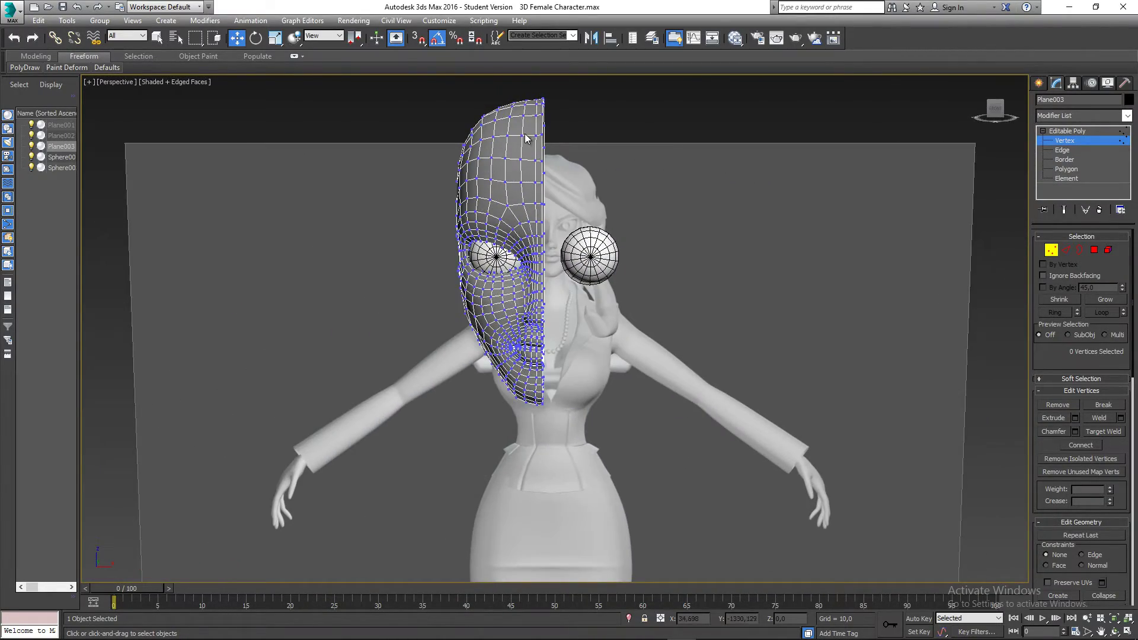
alt+middle_drag(525, 137, 653, 135)
scroll(471, 272, up, 4)
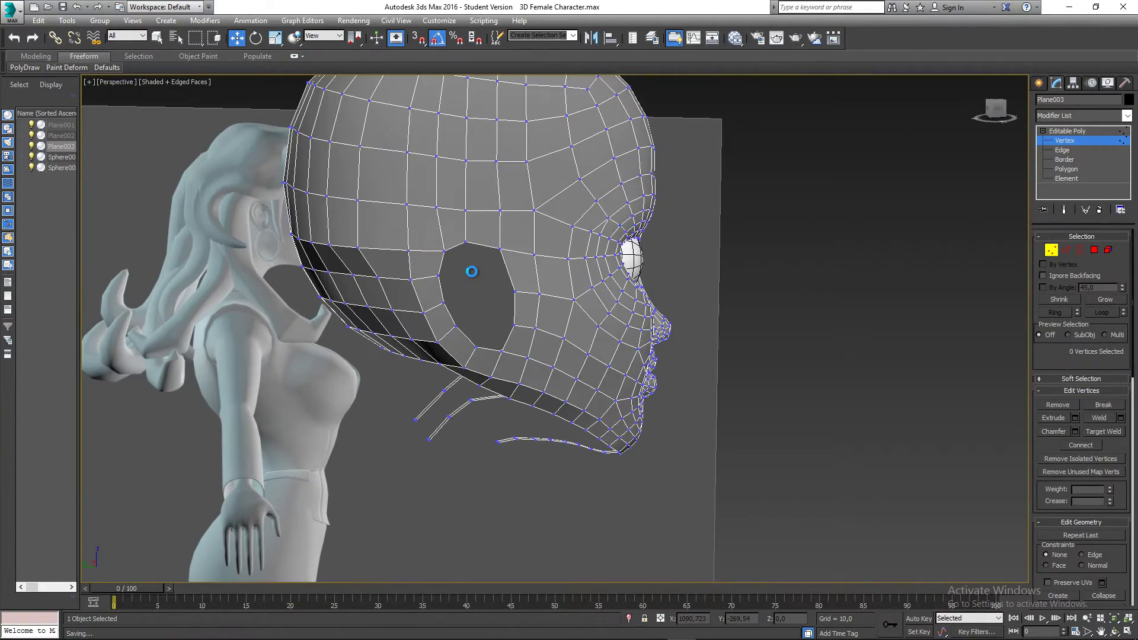
mouse_move(469, 274)
middle_down()
mouse_move(473, 291)
mouse_move(452, 282)
middle_up()
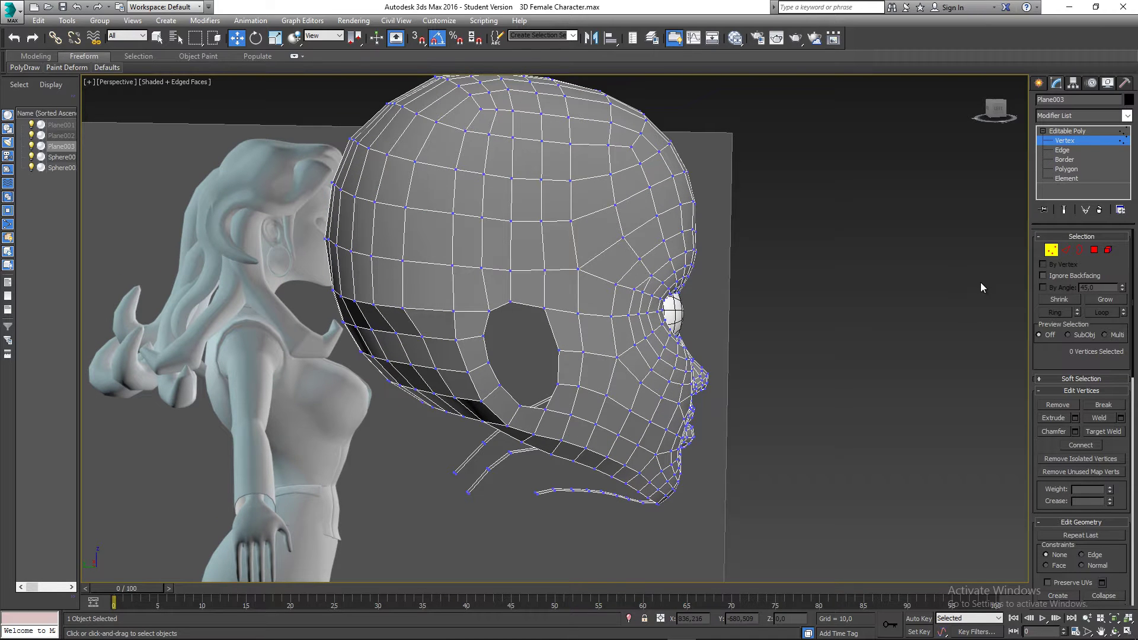
Step: Select the border of the ear opening and cap it with a single polygon
click(1080, 250)
click(554, 333)
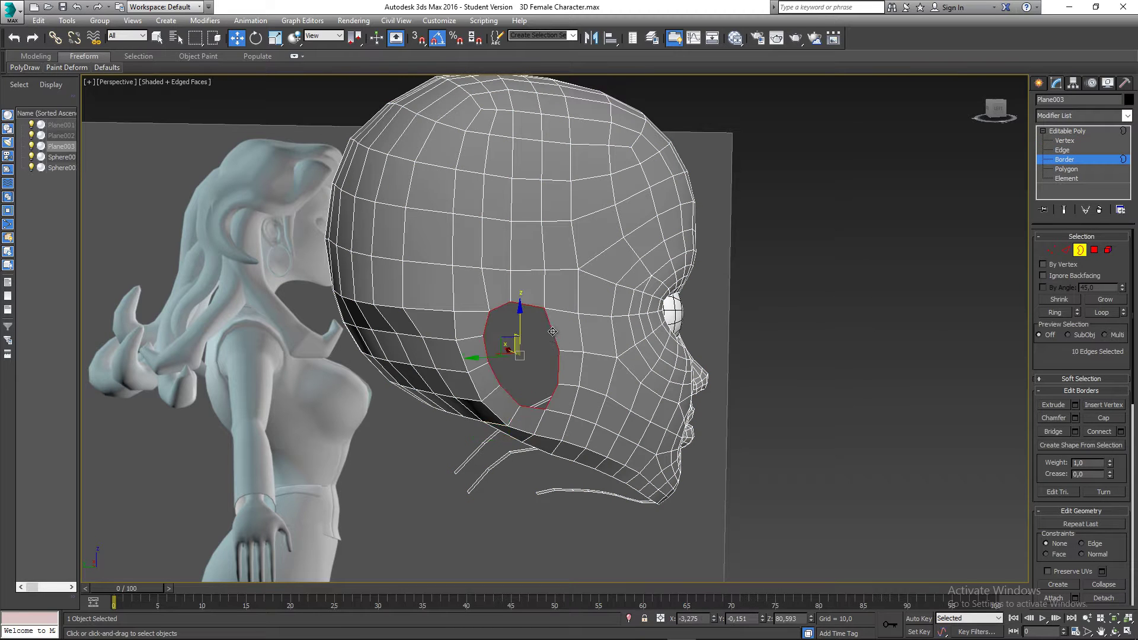
alt+middle_drag(554, 332, 538, 332)
scroll(539, 332, up, 3)
scroll(531, 321, up, 3)
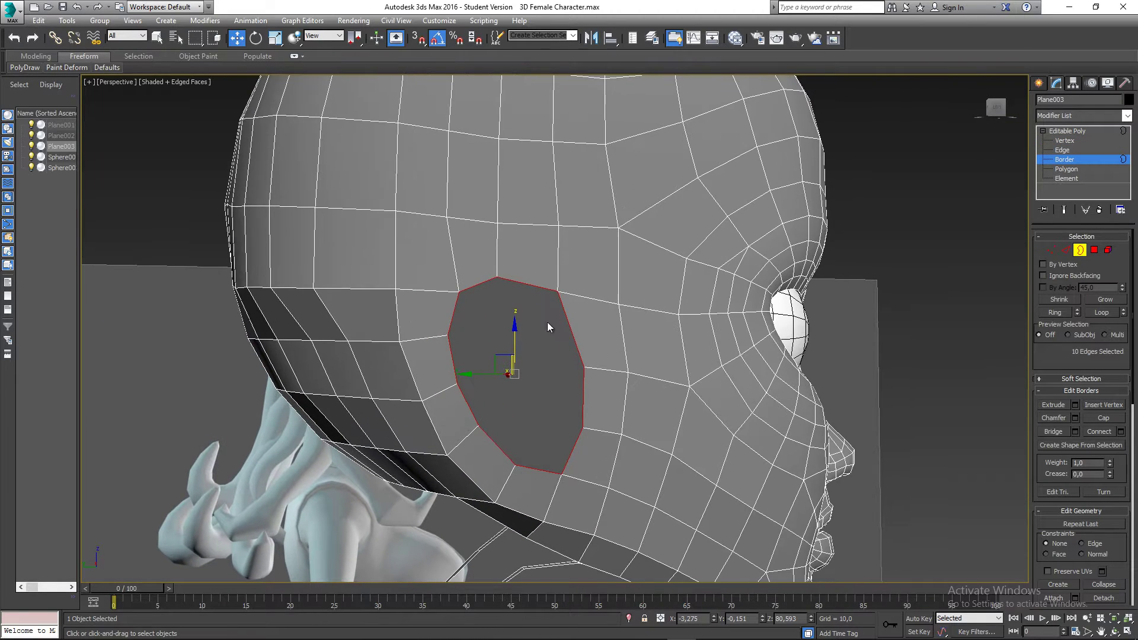
click(1104, 418)
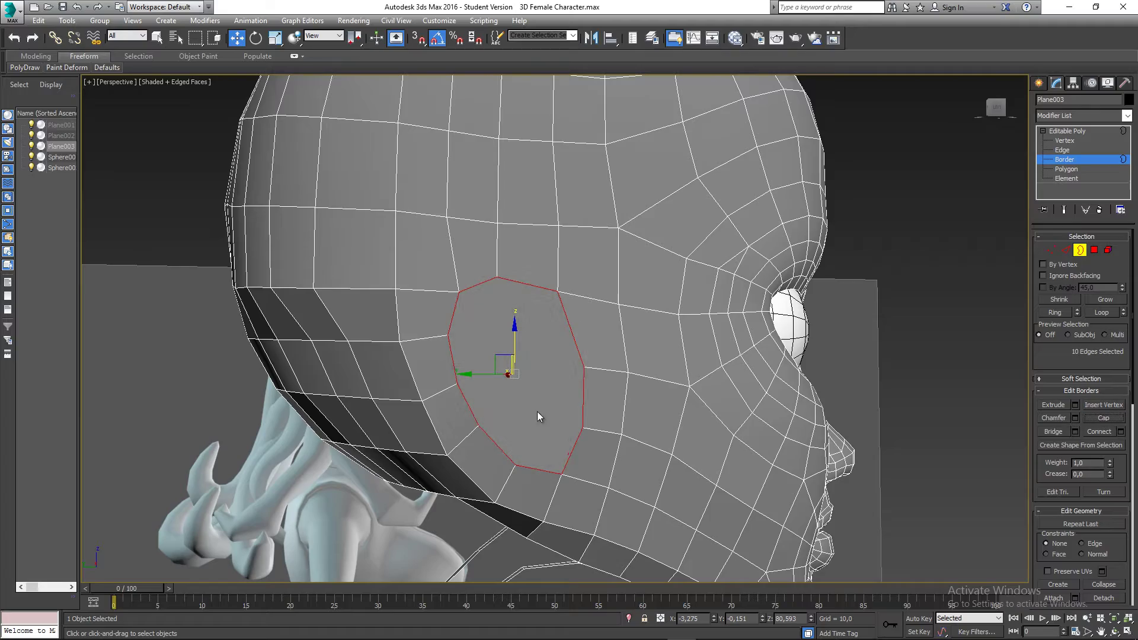
mouse_move(537, 411)
alt+middle_down()
mouse_move(628, 350)
mouse_move(517, 359)
mouse_move(527, 391)
mouse_move(581, 397)
mouse_move(536, 389)
alt+middle_up()
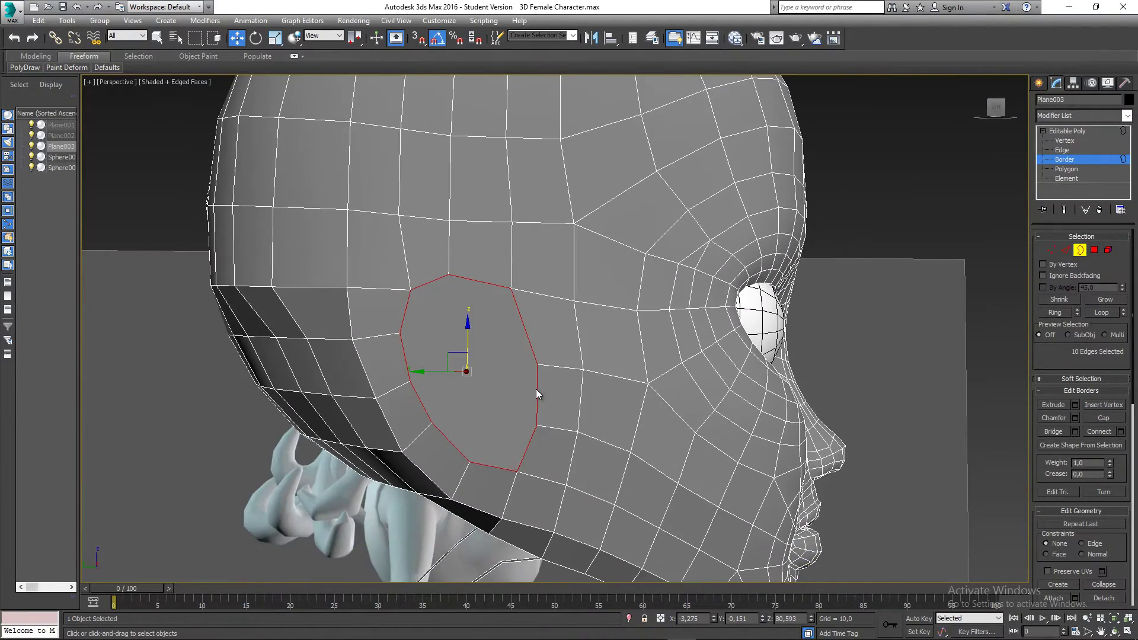
Step: Extrude the capped ear polygon outward from the side of the head by about 0.4
click(1095, 252)
click(477, 341)
alt+middle_drag(542, 376, 684, 387)
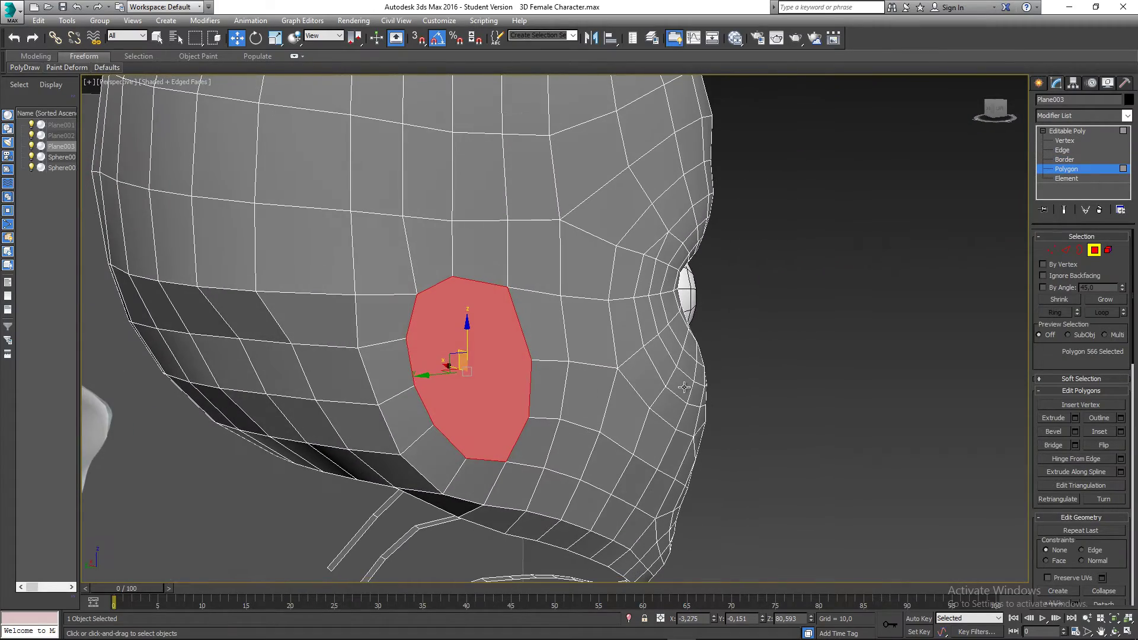
drag(1097, 354, 1087, 315)
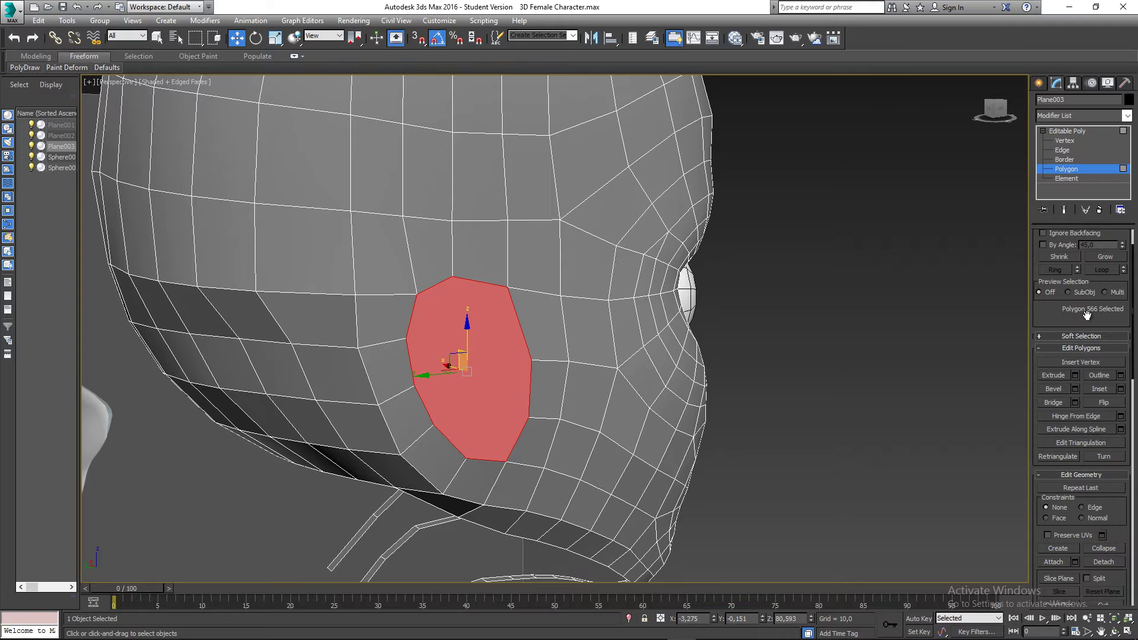
click(1075, 376)
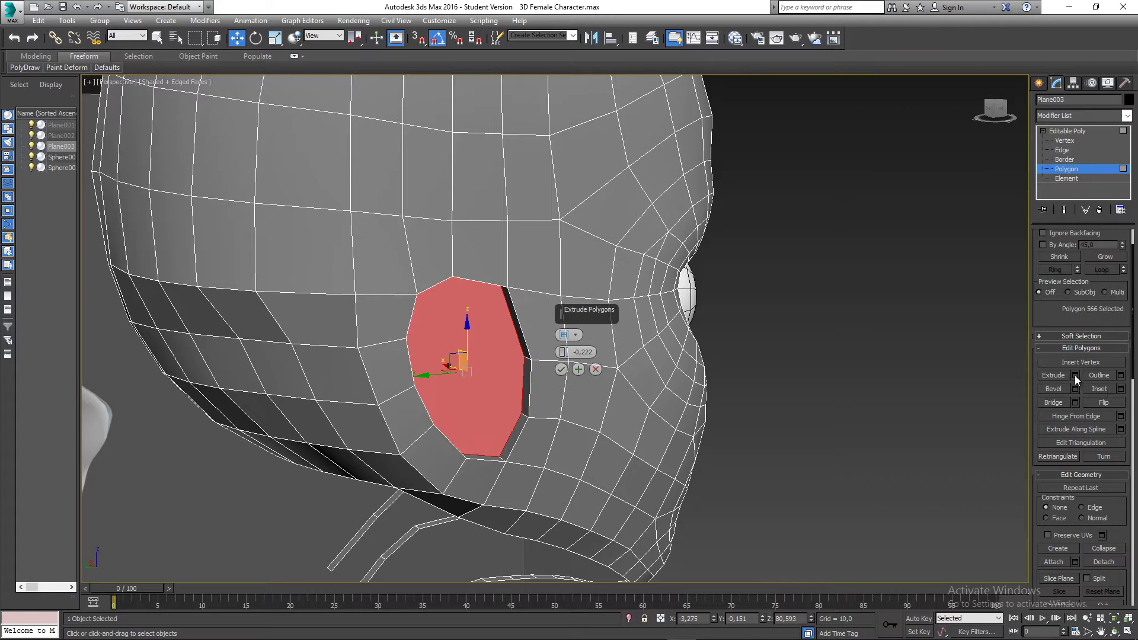
alt+middle_drag(663, 376, 593, 376)
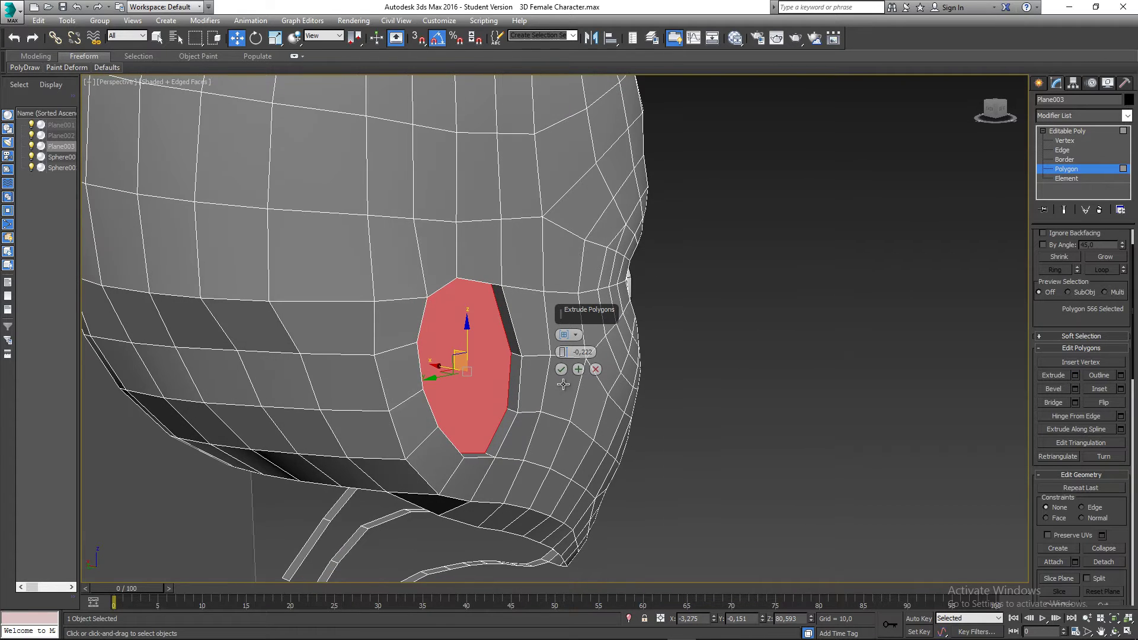
drag(561, 351, 563, 357)
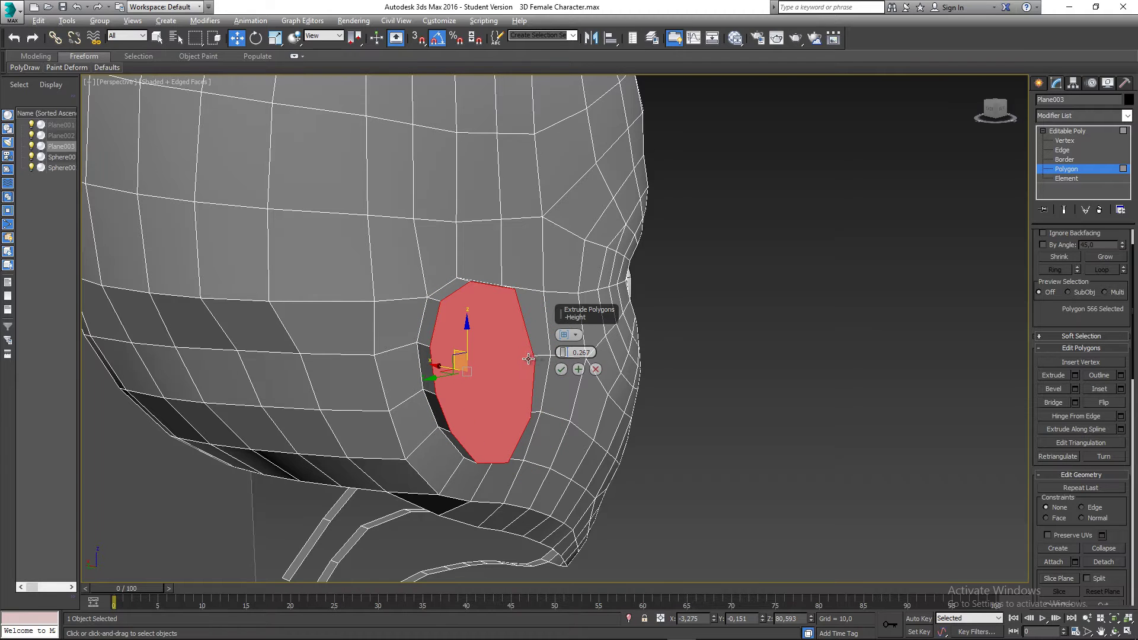
alt+middle_drag(532, 360, 558, 356)
drag(561, 355, 561, 349)
alt+middle_drag(559, 356, 333, 369)
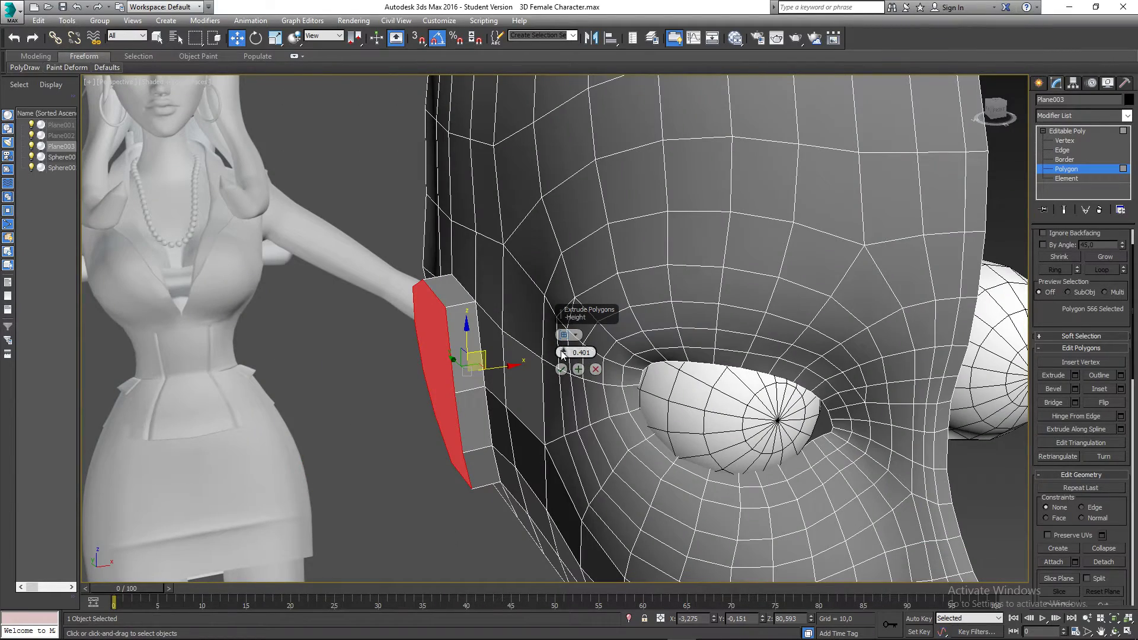
drag(562, 353, 562, 353)
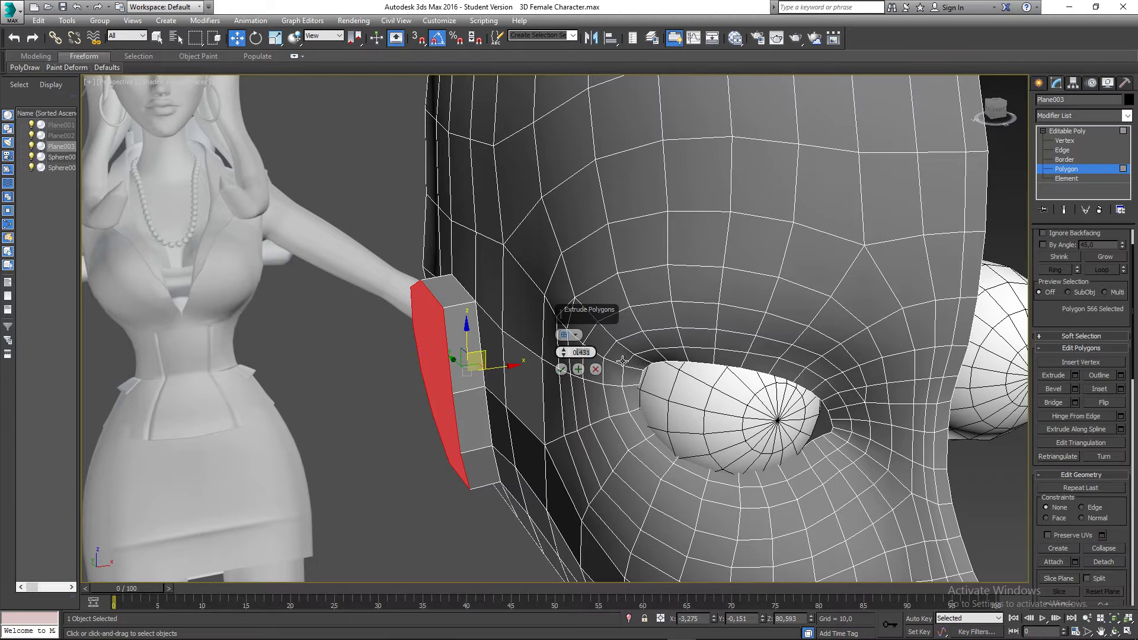
Step: Set the ear polygon's extrusion height to 0.5 and apply the extrusion
key(BackSpace)
key(BackSpace)
key(BackSpace)
key(Return)
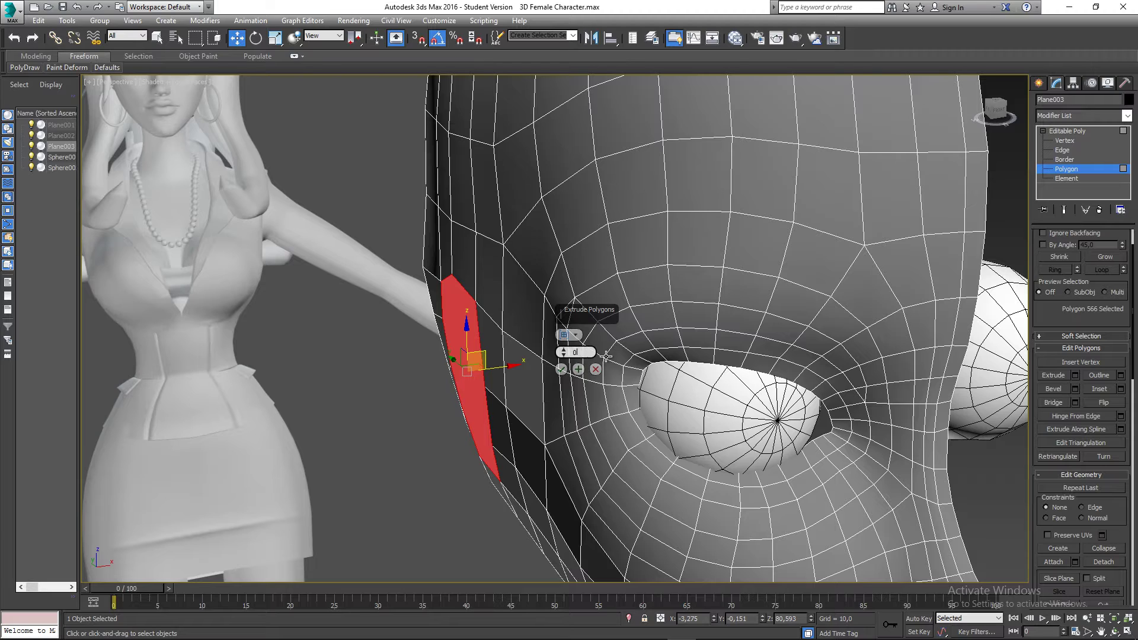
text(0.5)
key(Return)
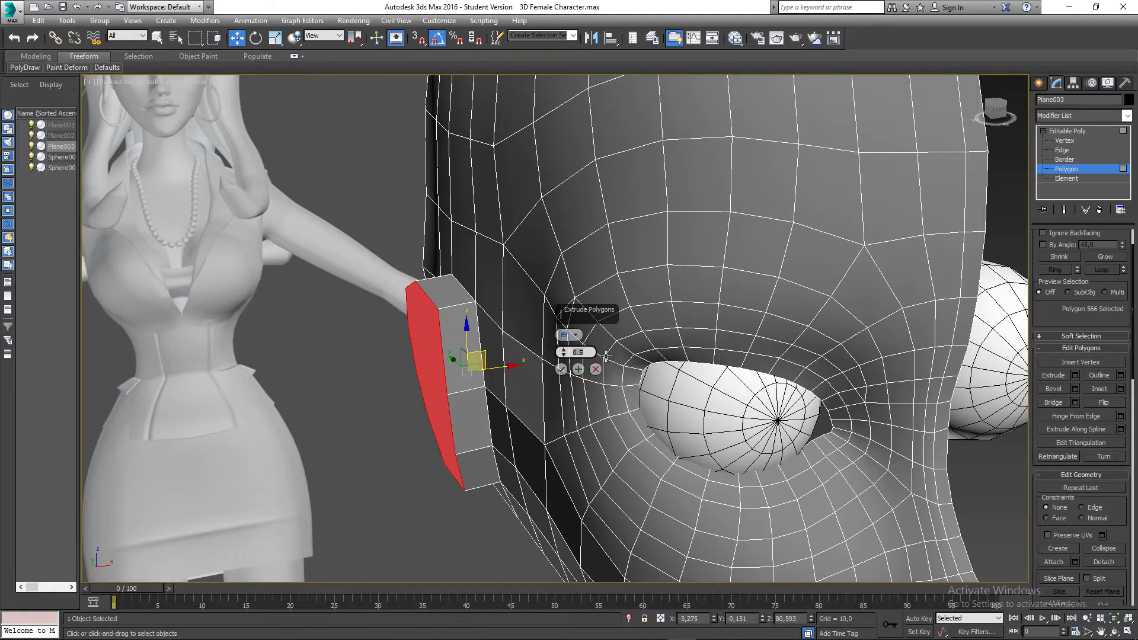
scroll(482, 330, down, 5)
alt+middle_drag(482, 330, 557, 380)
scroll(496, 350, up, 5)
alt+middle_drag(438, 348, 362, 299)
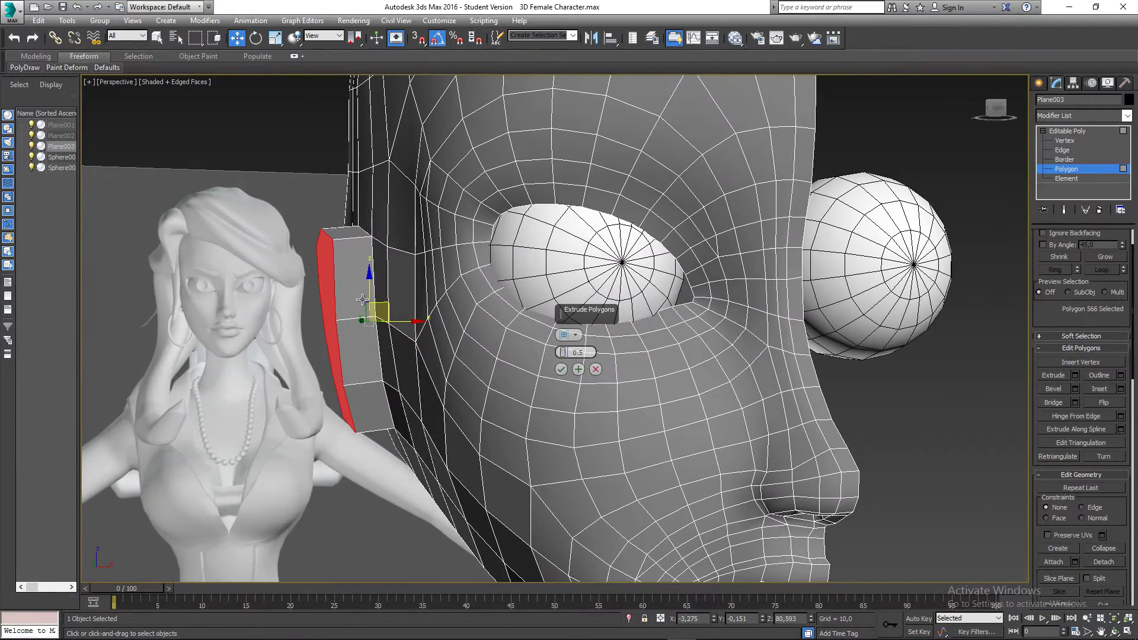
click(560, 369)
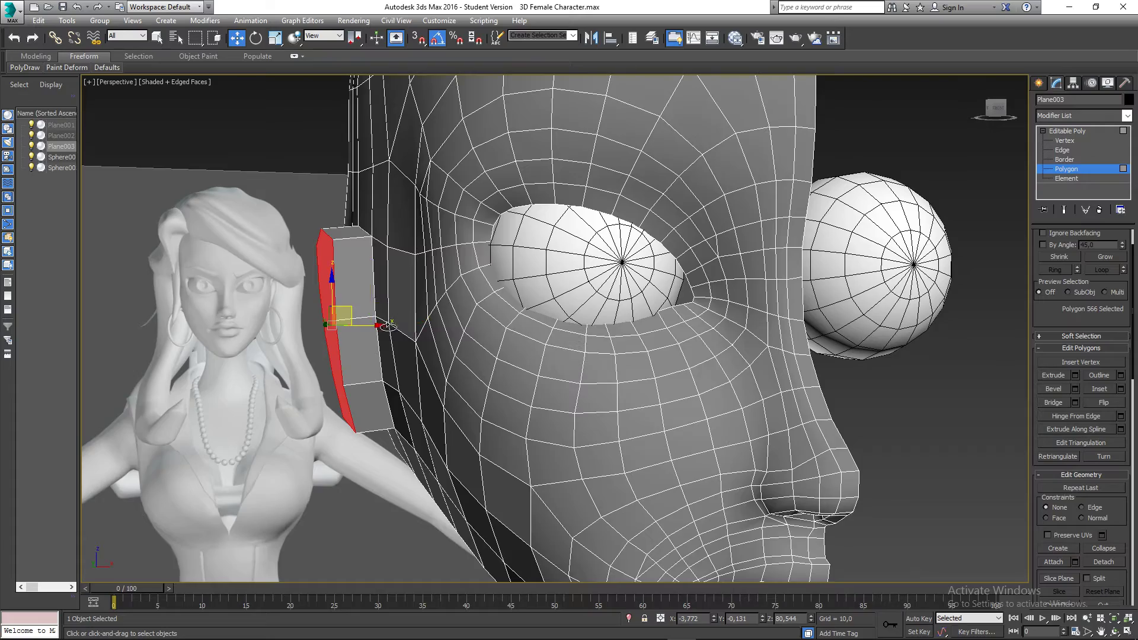
Step: Rotate the ear's outer polygon 15 degrees about the vertical axis
alt+middle_drag(561, 369, 534, 354)
scroll(434, 372, up, 2)
key(e)
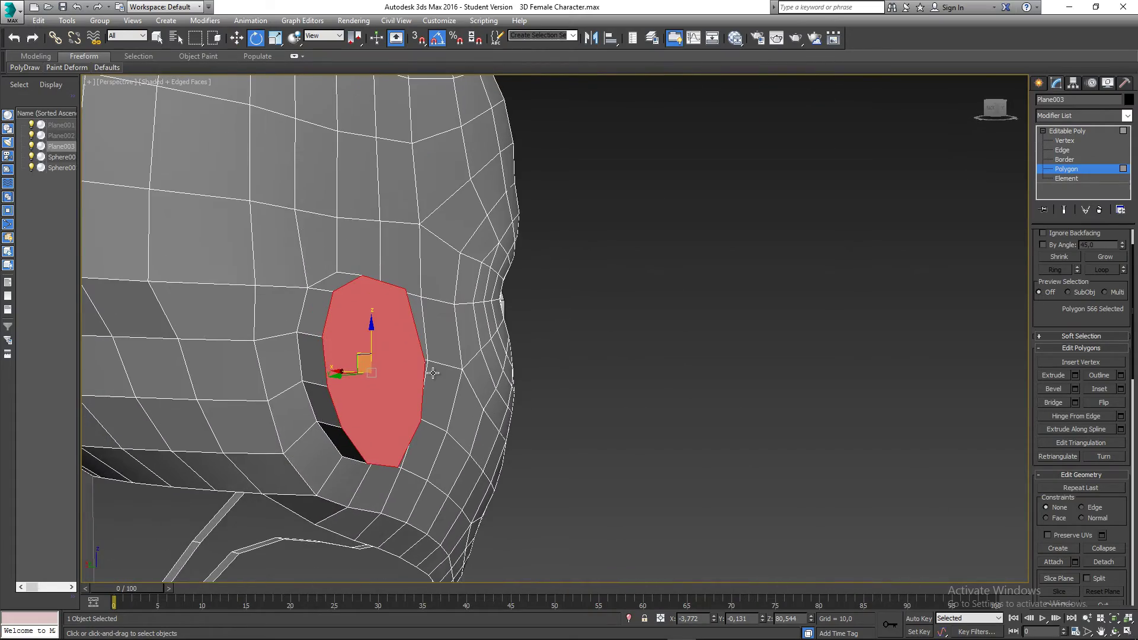
alt+middle_drag(415, 380, 353, 412)
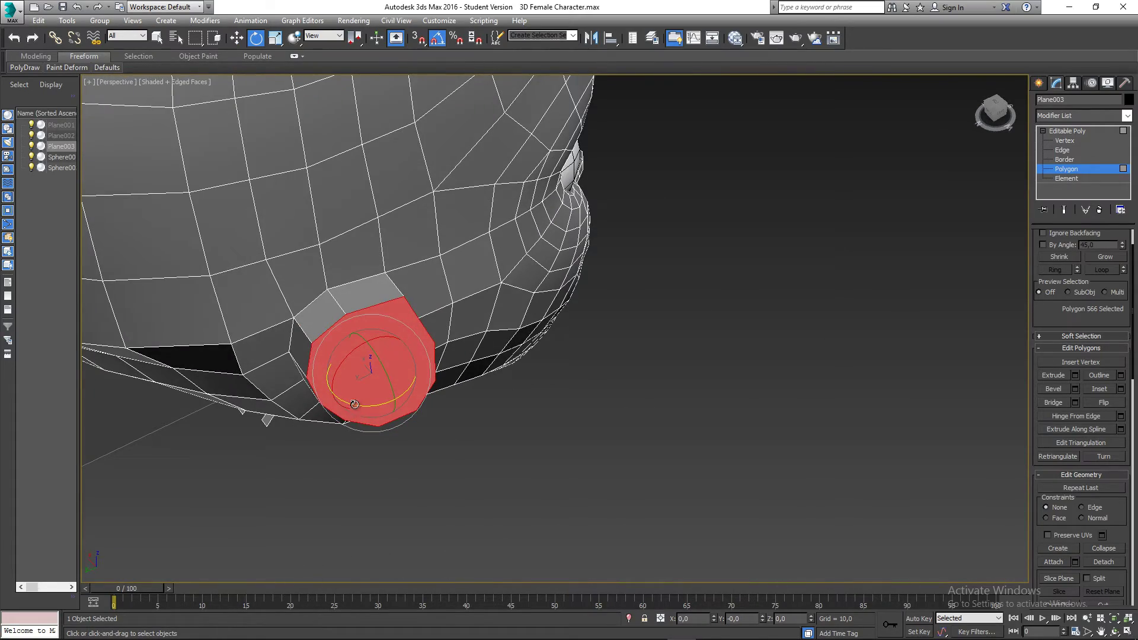
drag(354, 405, 364, 402)
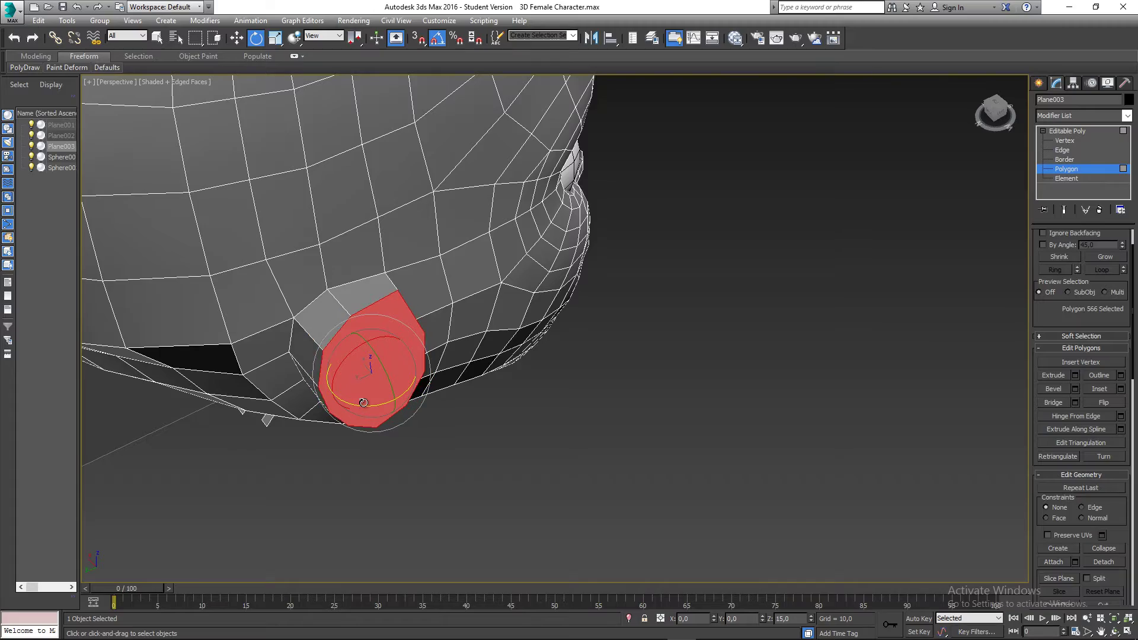
alt+middle_drag(396, 439, 300, 394)
scroll(431, 382, down, 5)
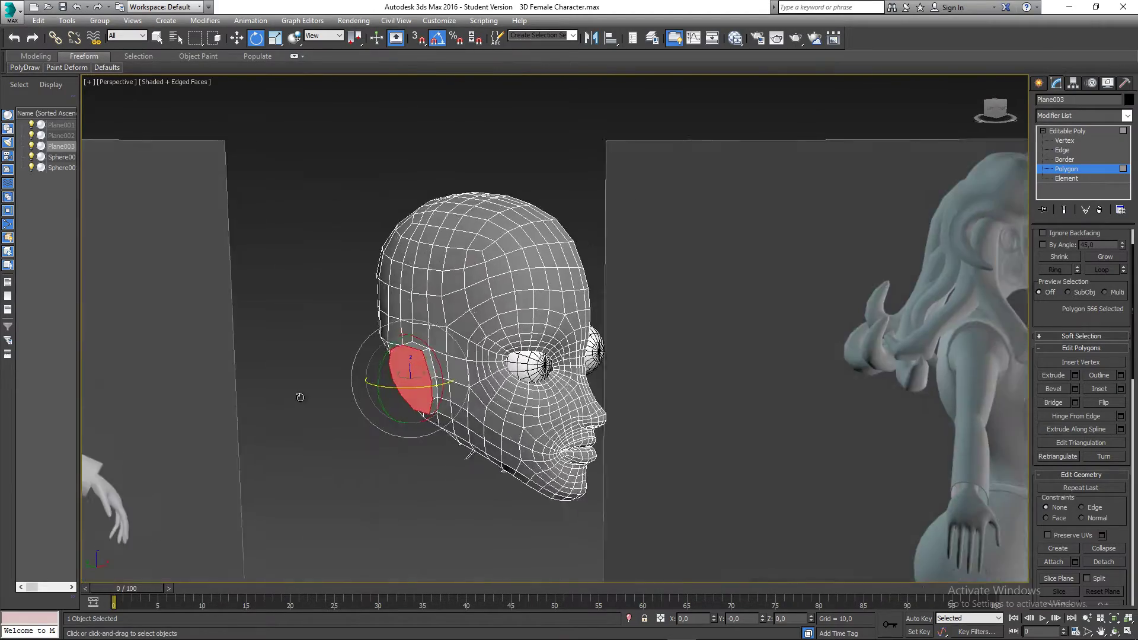
Step: Rotate the ear's outer polygon a further 5 degrees about the vertical axis
scroll(385, 388, up, 4)
drag(419, 380, 422, 381)
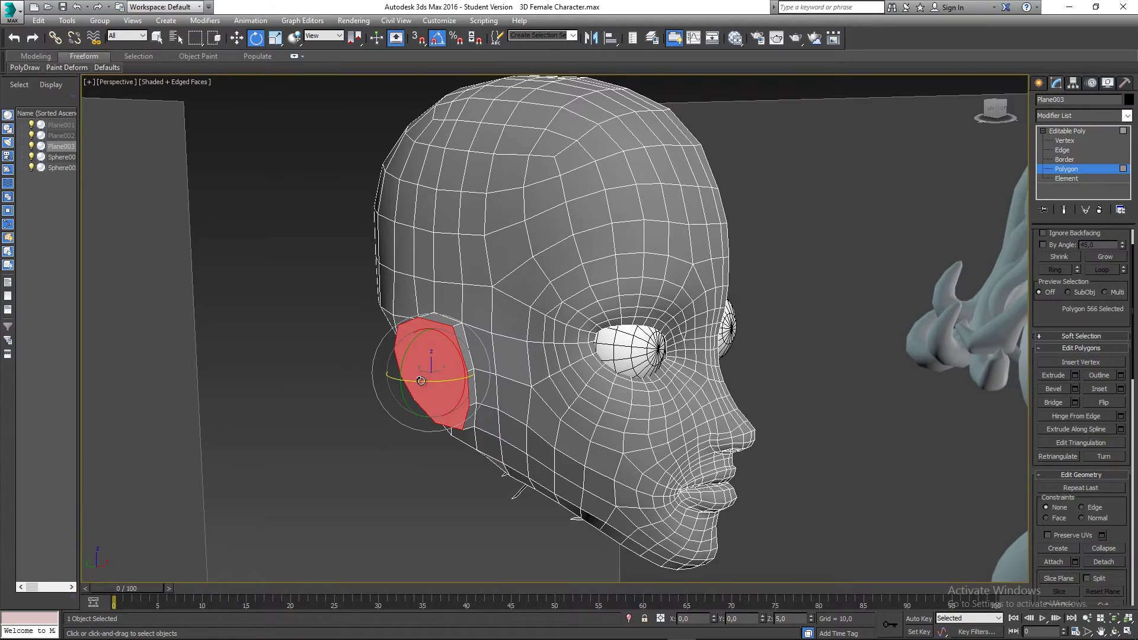
scroll(461, 367, up, 4)
alt+middle_drag(441, 368, 567, 374)
scroll(395, 374, down, 6)
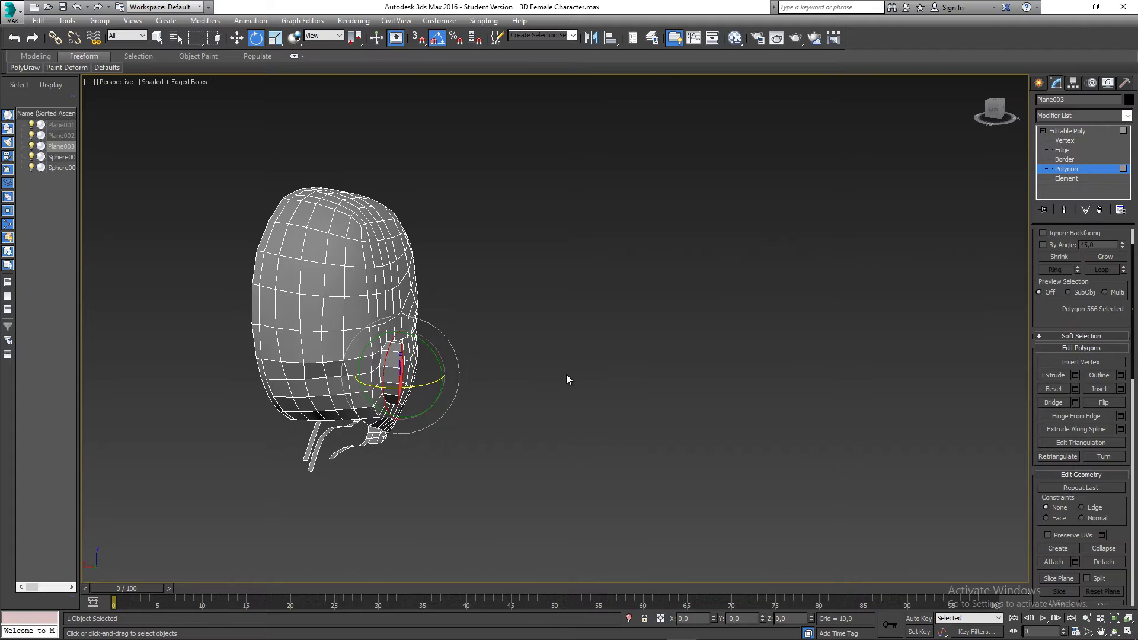
Step: Rotate the ear's outer polygon slightly back about the vertical axis to fine-tune its tilt from the head
key(w)
scroll(391, 373, up, 5)
alt+middle_drag(390, 374, 293, 361)
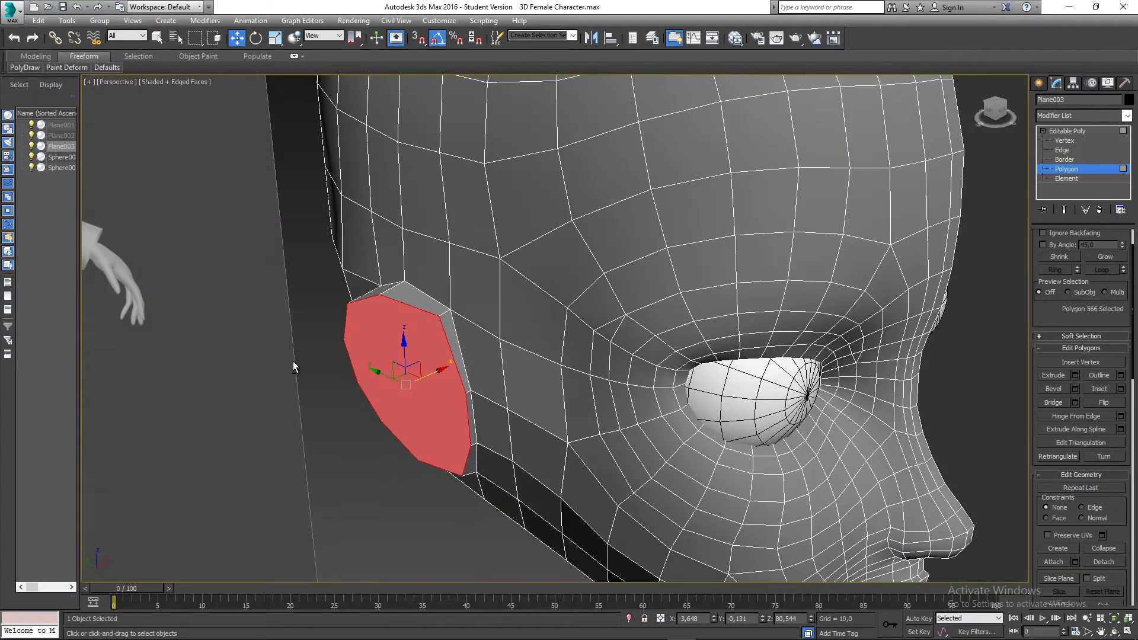
key(e)
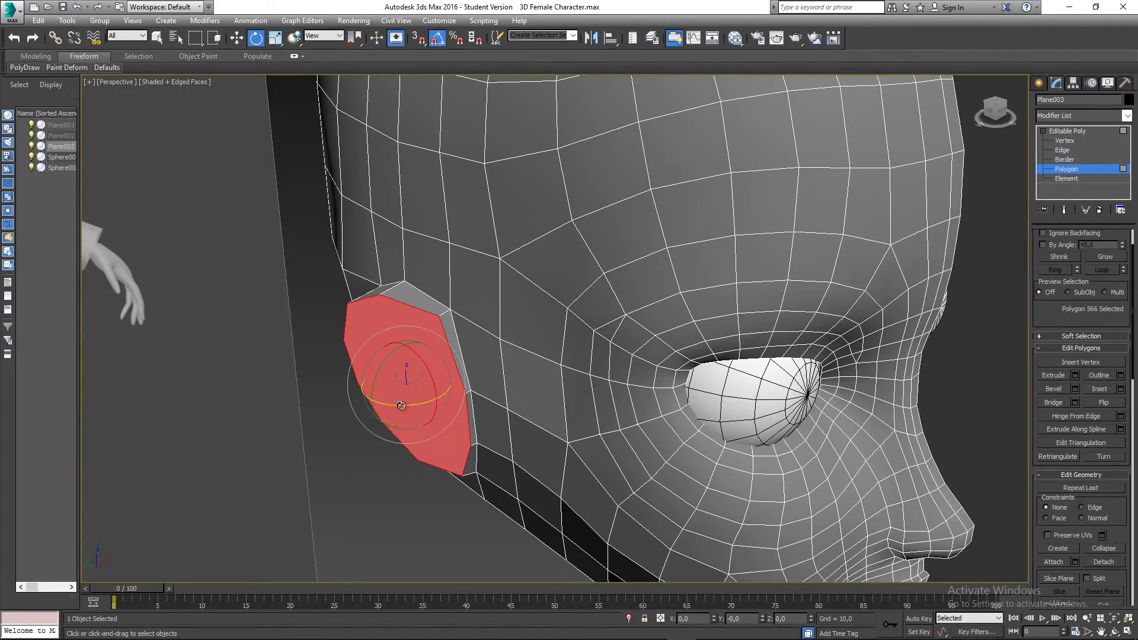
drag(402, 406, 398, 404)
alt+middle_drag(397, 404, 638, 421)
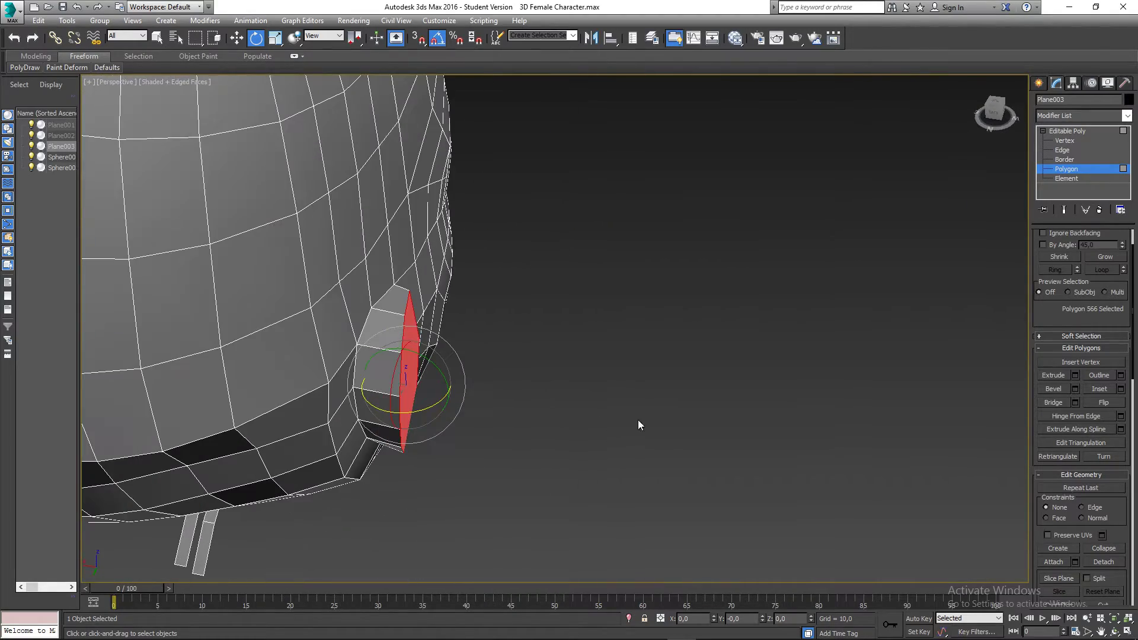
Step: Select the ring of edges across the ear's side wall and connect them with 1 segment
drag(1082, 272, 1083, 375)
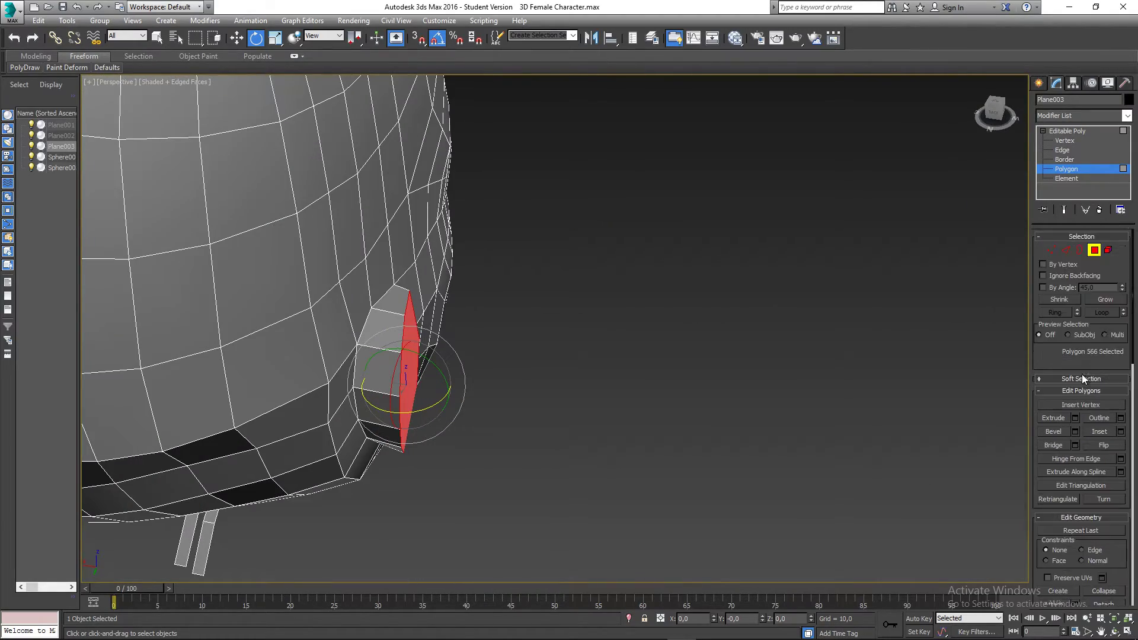
click(1067, 250)
key(w)
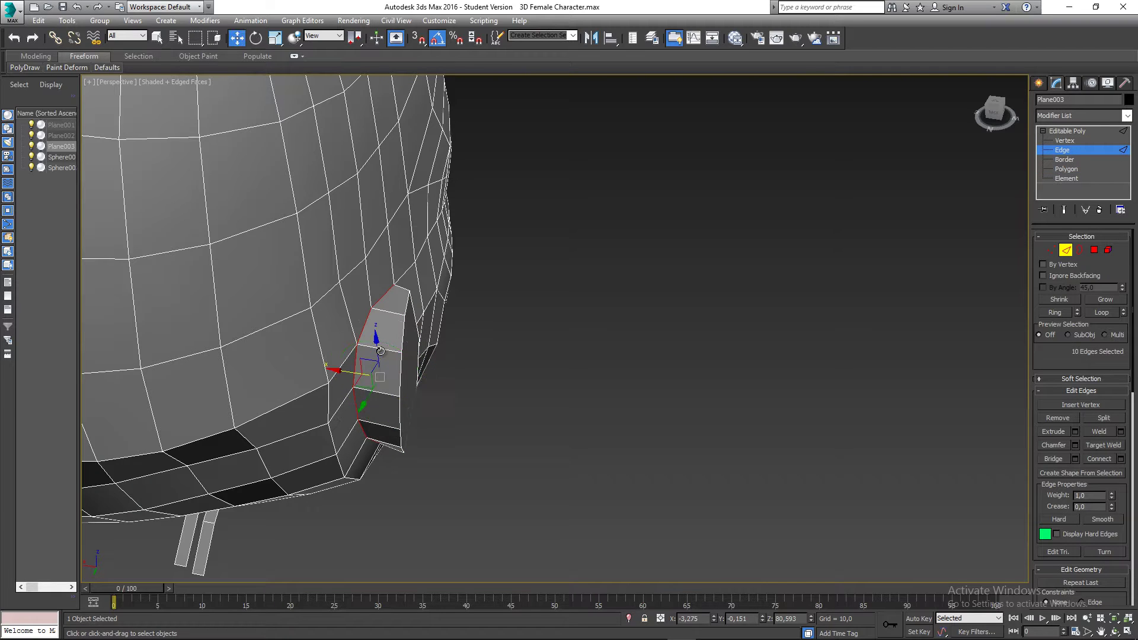
click(380, 351)
shift+click(377, 392)
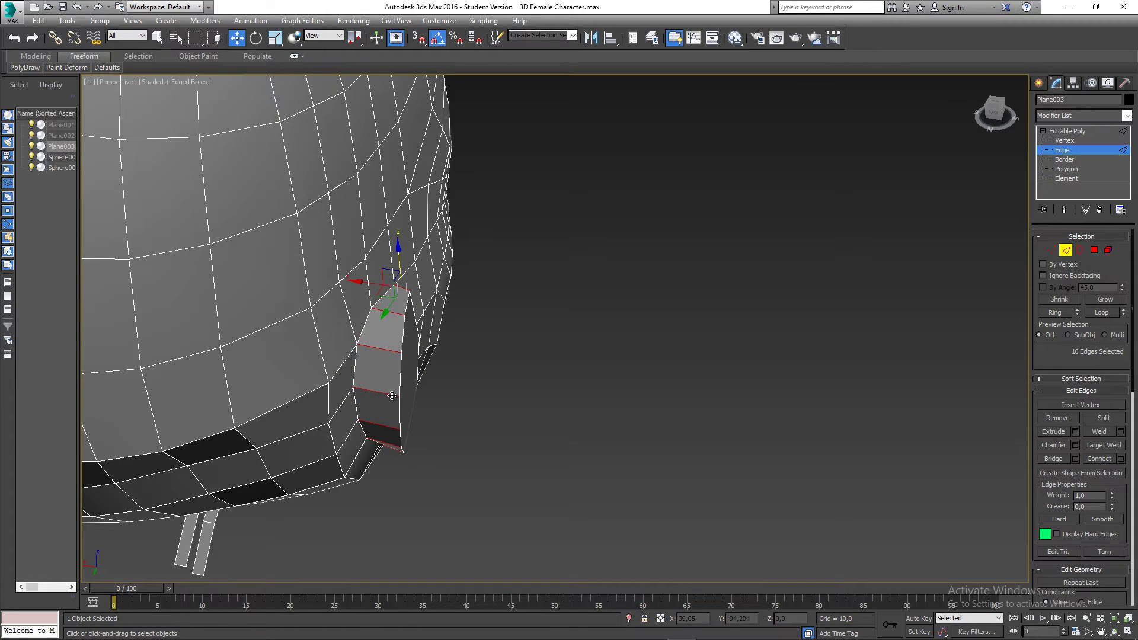
alt+middle_drag(392, 395, 349, 385)
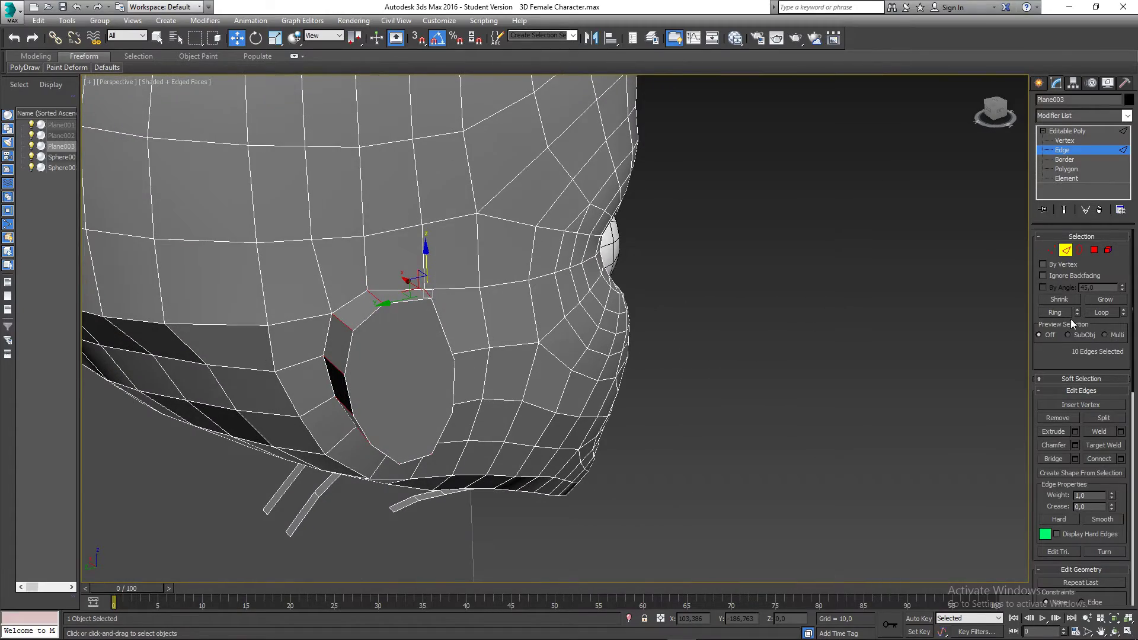
scroll(1065, 354, down, 1)
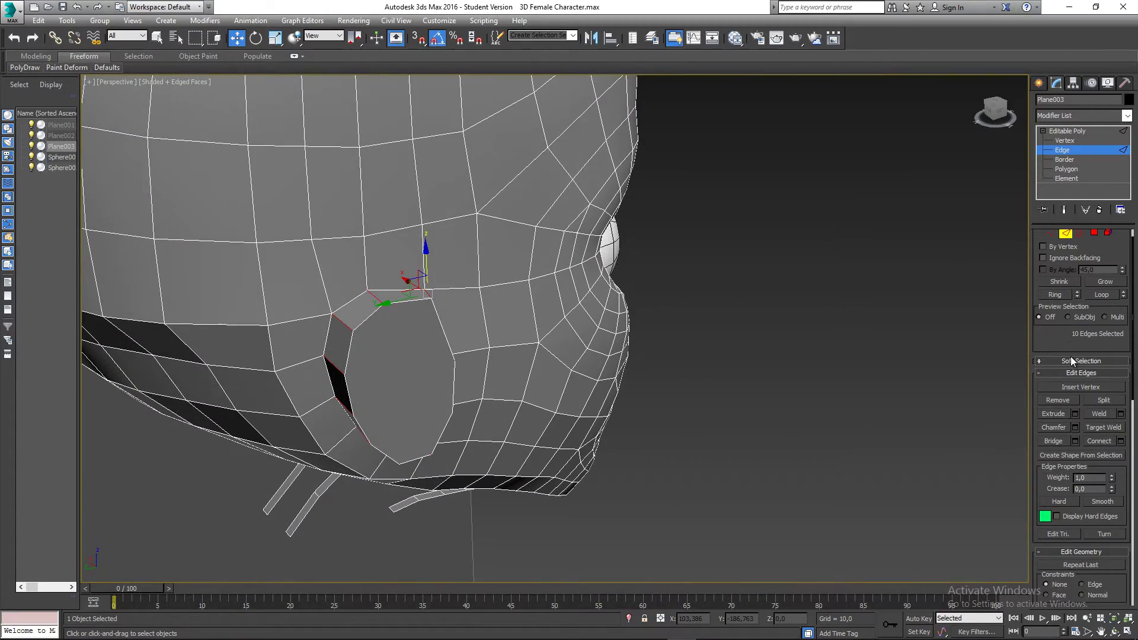
click(1121, 441)
alt+middle_drag(437, 350, 490, 344)
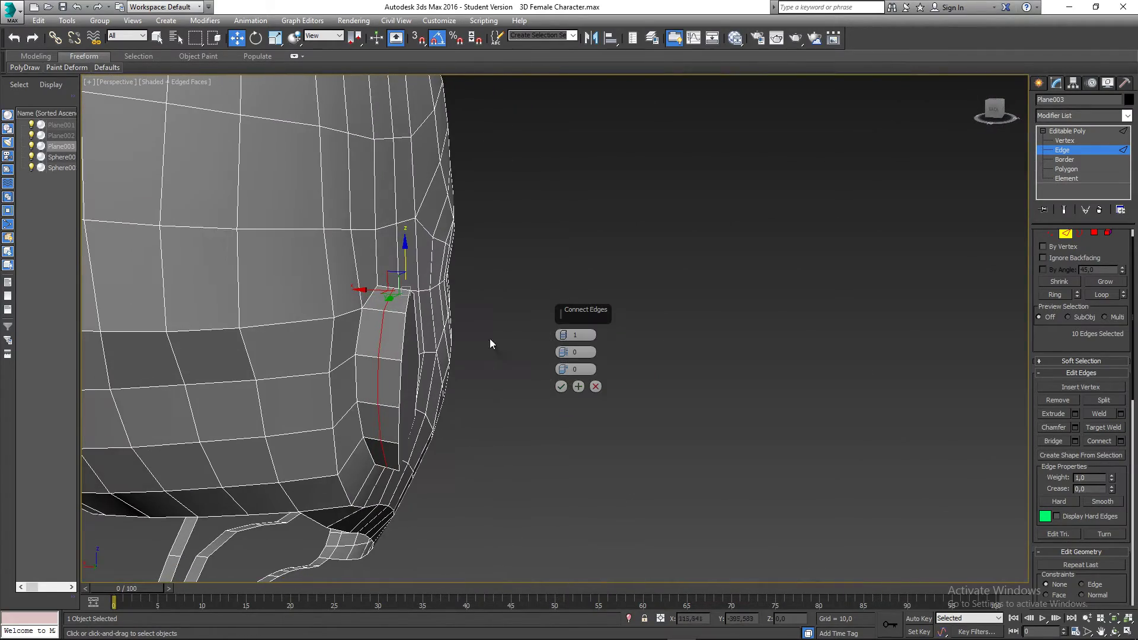
click(561, 386)
alt+middle_drag(561, 386, 991, 335)
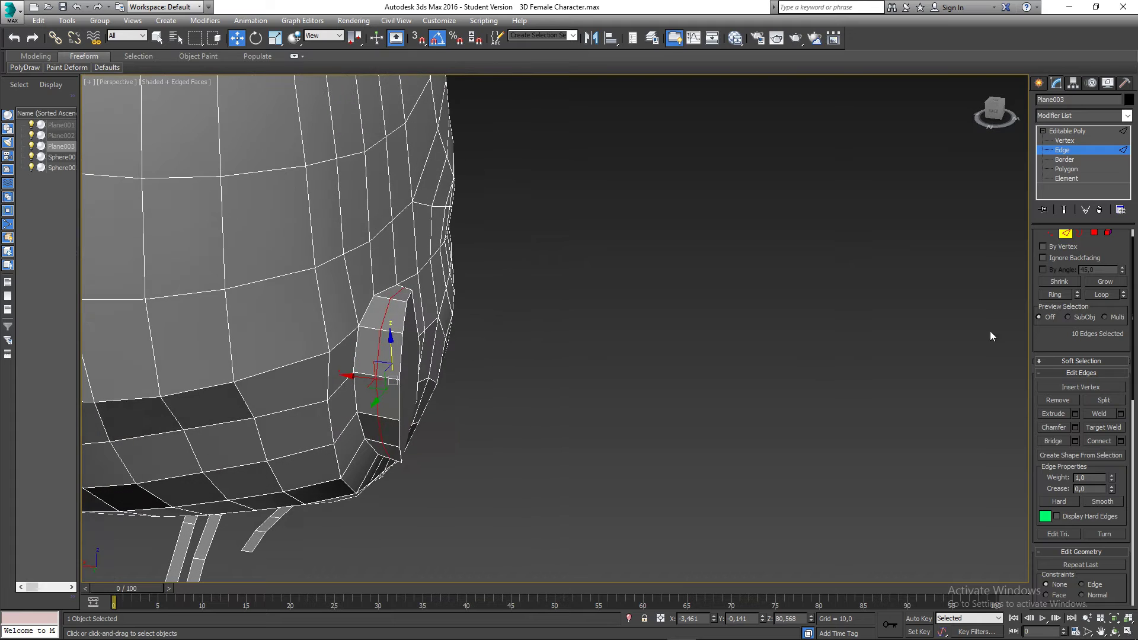
Step: Select the outer band of ten polygons around the ear's side wall and extrude it along Local Normal
click(1093, 233)
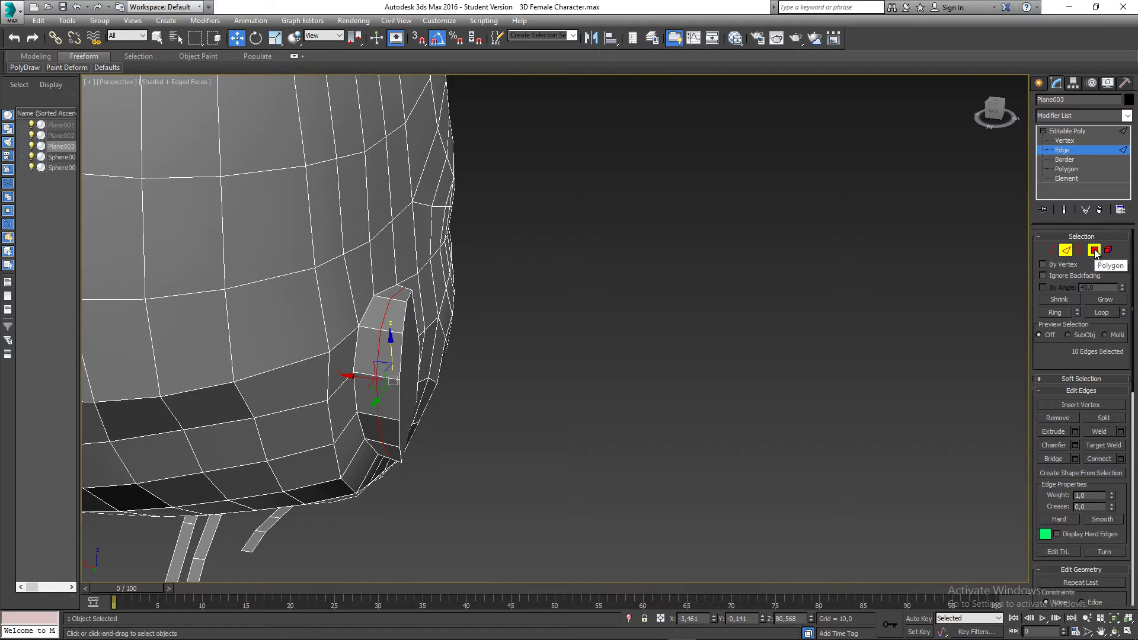
click(409, 379)
shift+click(390, 358)
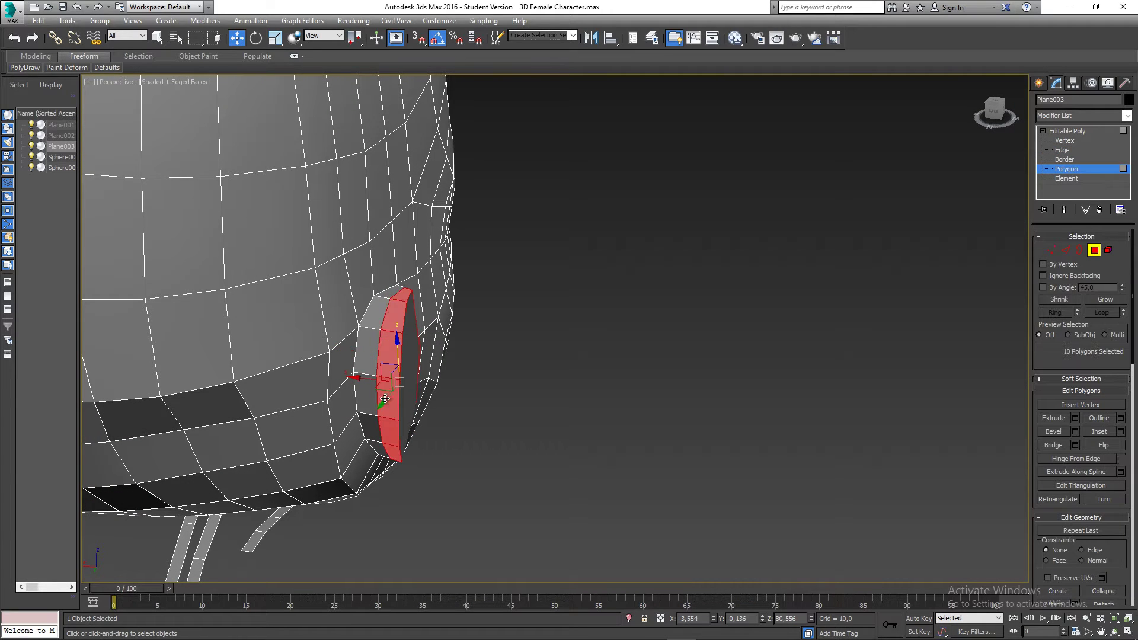
alt+middle_drag(389, 399, 388, 348)
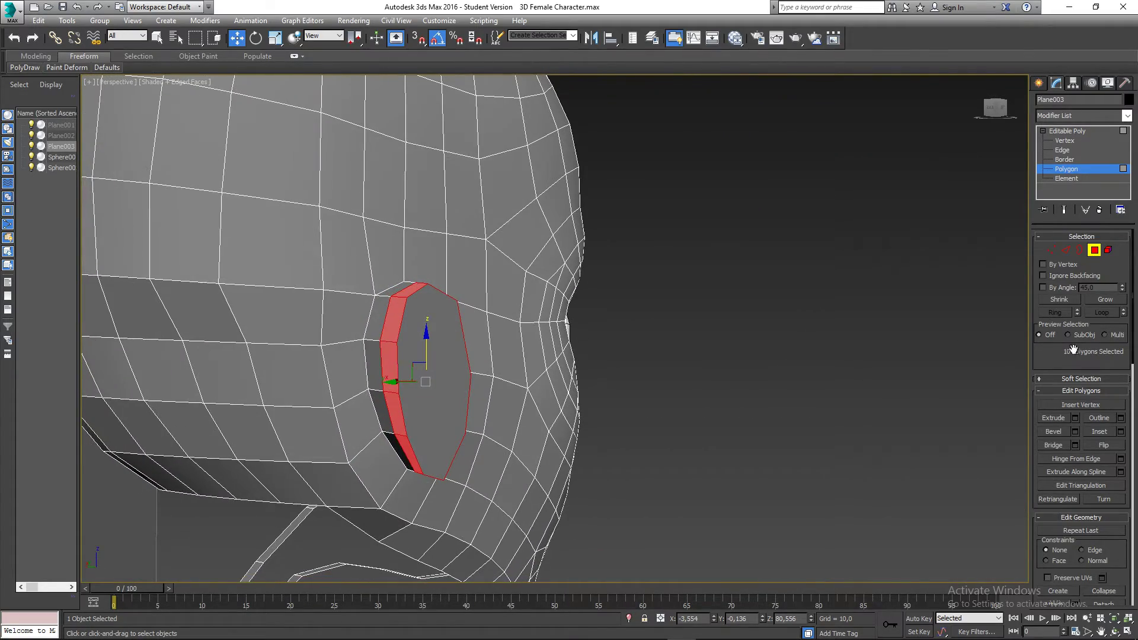
click(1075, 418)
alt+middle_drag(494, 372, 380, 357)
scroll(409, 361, up, 3)
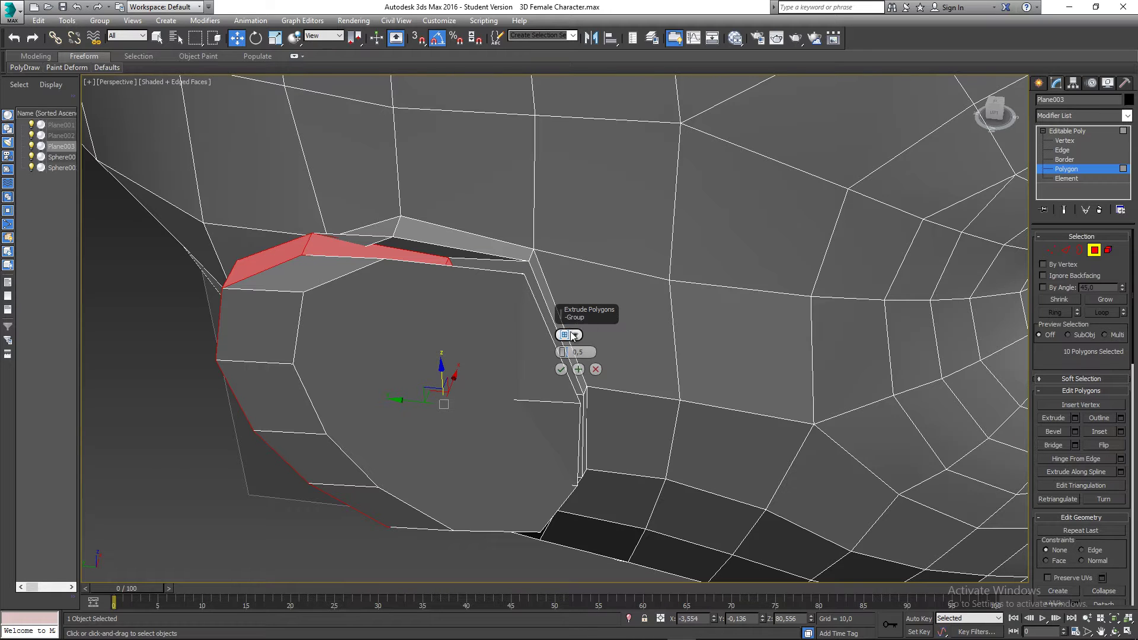
click(574, 336)
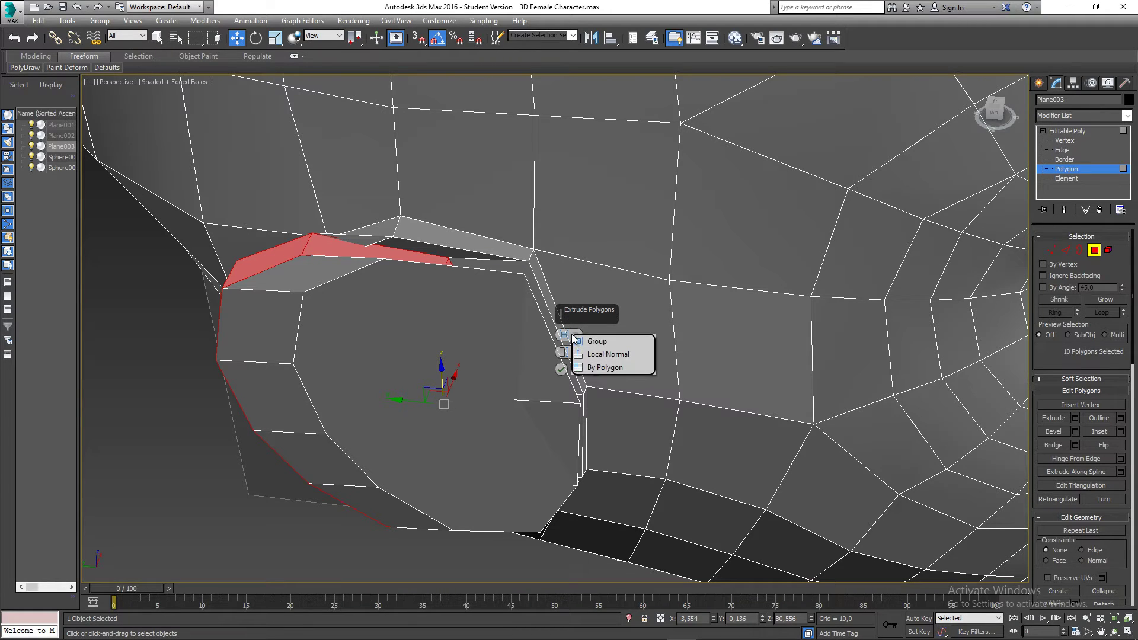
click(607, 354)
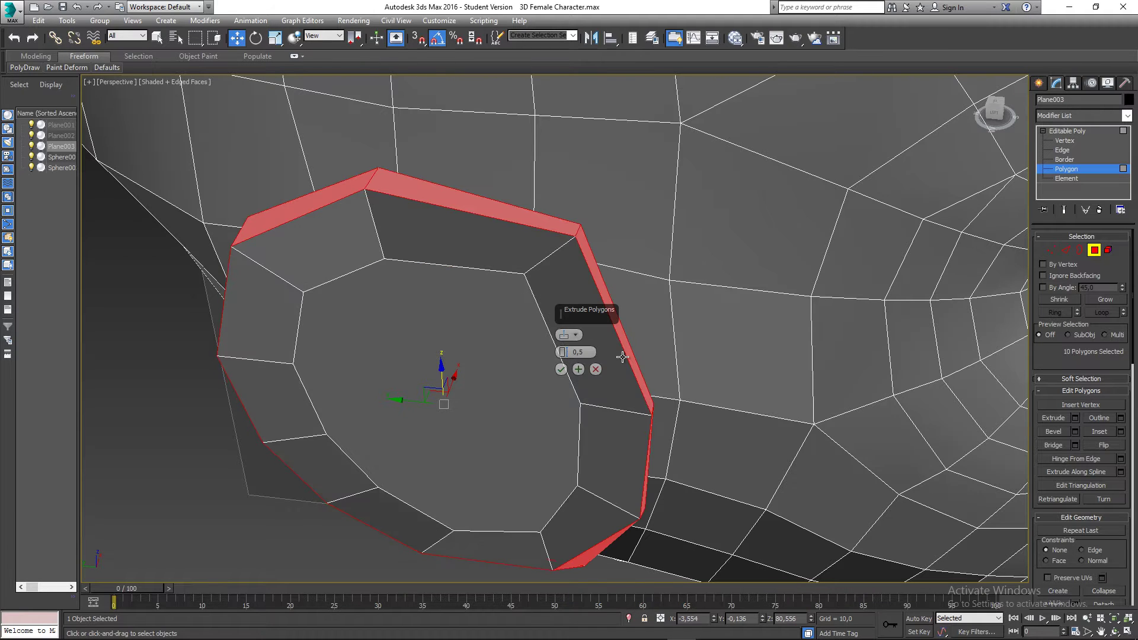
alt+middle_drag(456, 340, 390, 344)
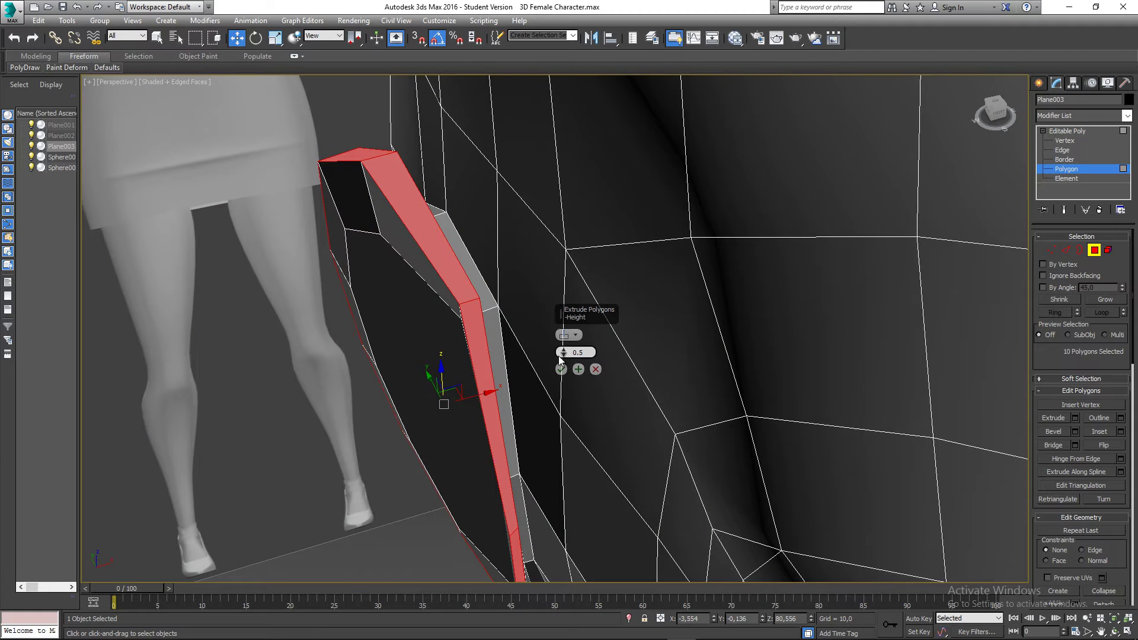
Step: Set the extrusion height of the ear's outer band to 0.3
drag(564, 354, 564, 358)
scroll(393, 333, down, 4)
alt+middle_drag(394, 332, 497, 319)
scroll(534, 297, down, 3)
scroll(381, 270, down, 3)
scroll(379, 267, down, 5)
scroll(379, 268, up, 5)
scroll(456, 293, up, 5)
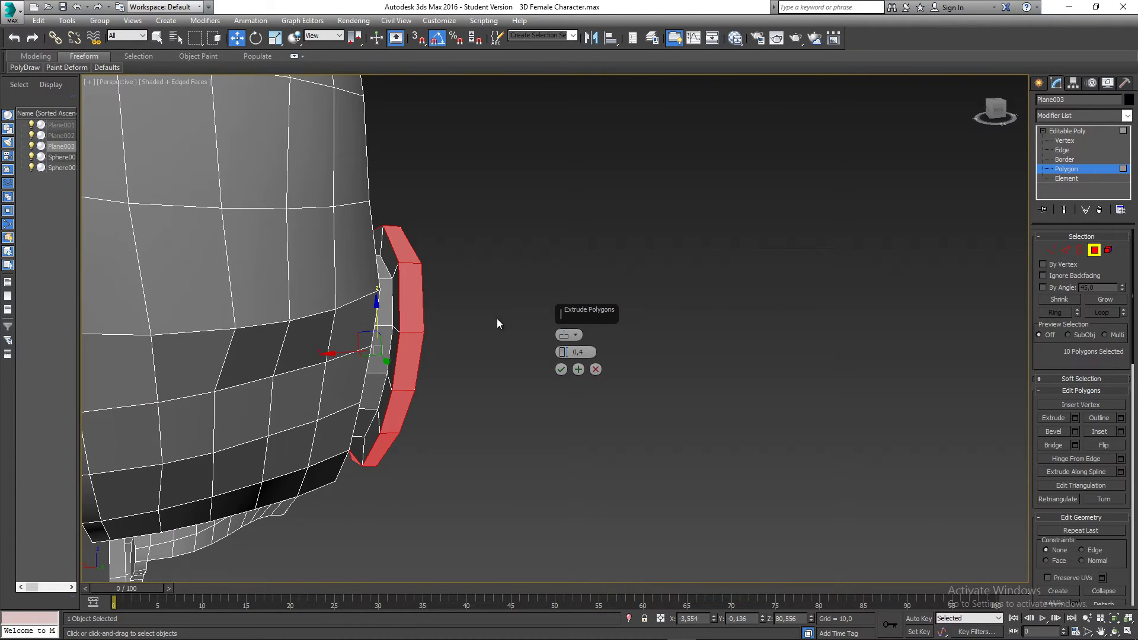
click(563, 353)
click(563, 354)
click(563, 354)
click(563, 354)
click(563, 354)
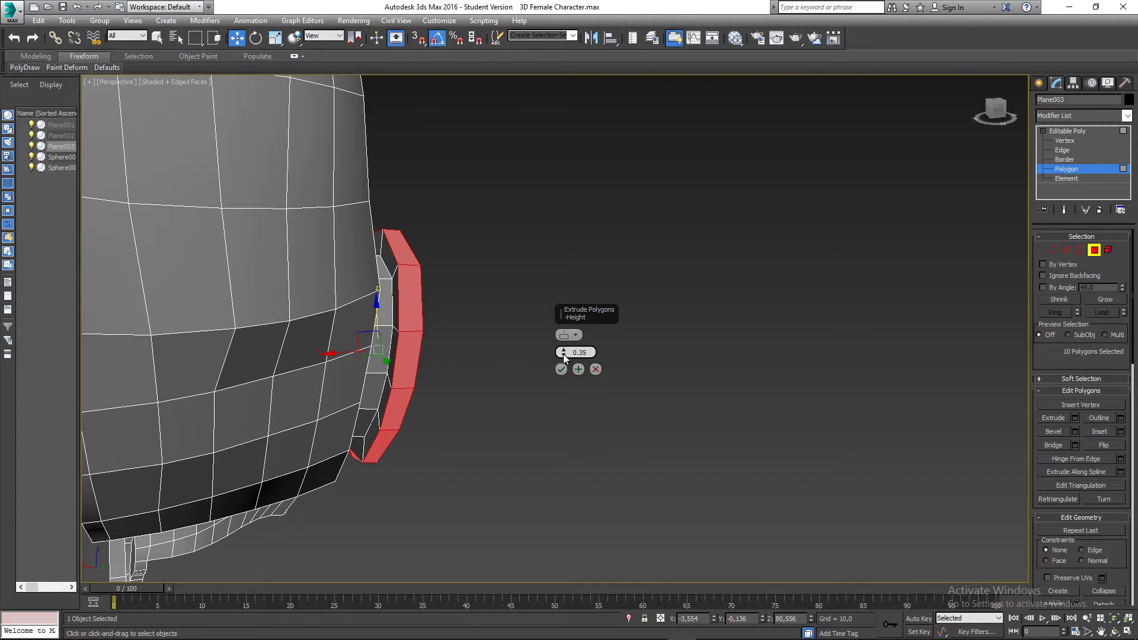
click(563, 354)
drag(563, 354, 563, 354)
Step: Compare the extruded ear rim with the front reference image, apply the extrusion and clear the polygon selection
alt+middle_drag(563, 354, 280, 342)
key(f)
scroll(444, 300, up, 5)
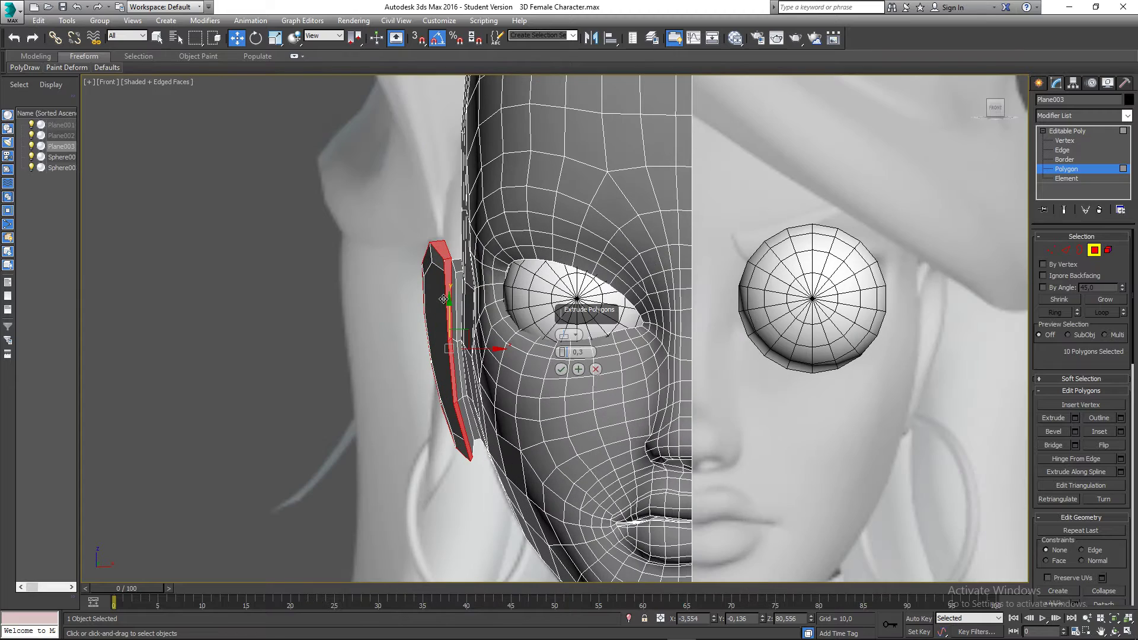
middle_drag(449, 301, 414, 298)
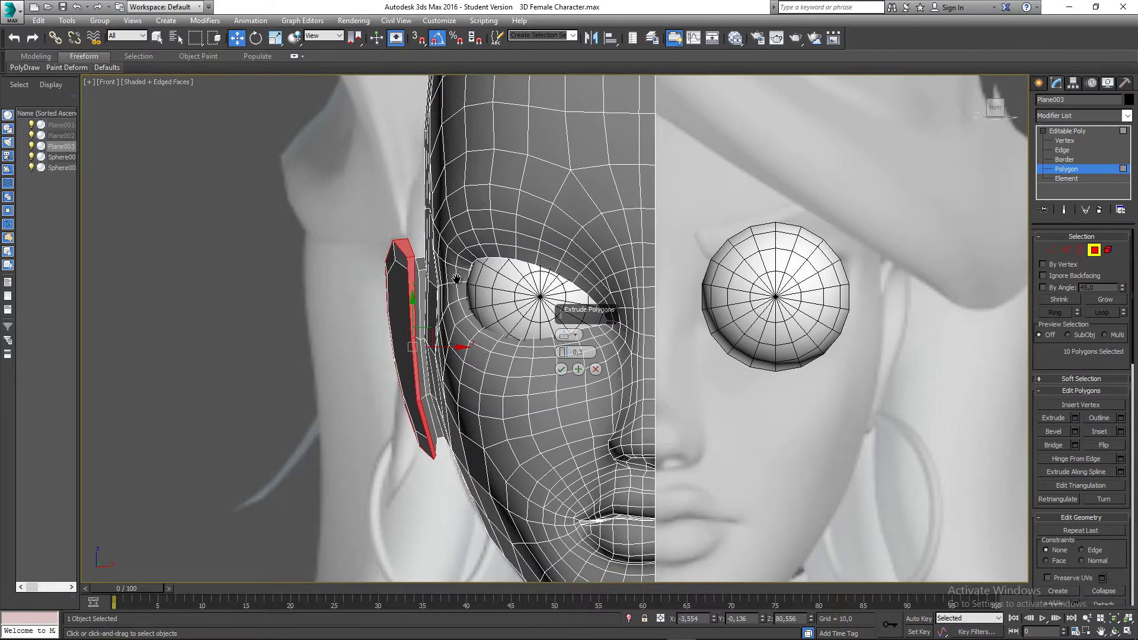
middle_drag(461, 274, 436, 272)
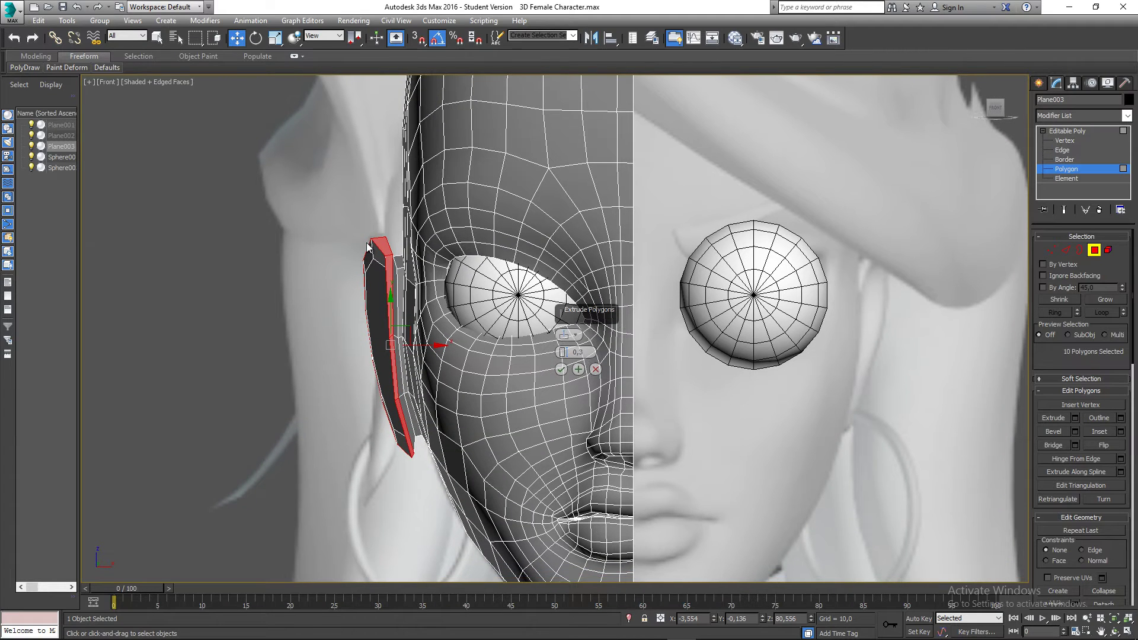
middle_drag(380, 249, 605, 296)
key(p)
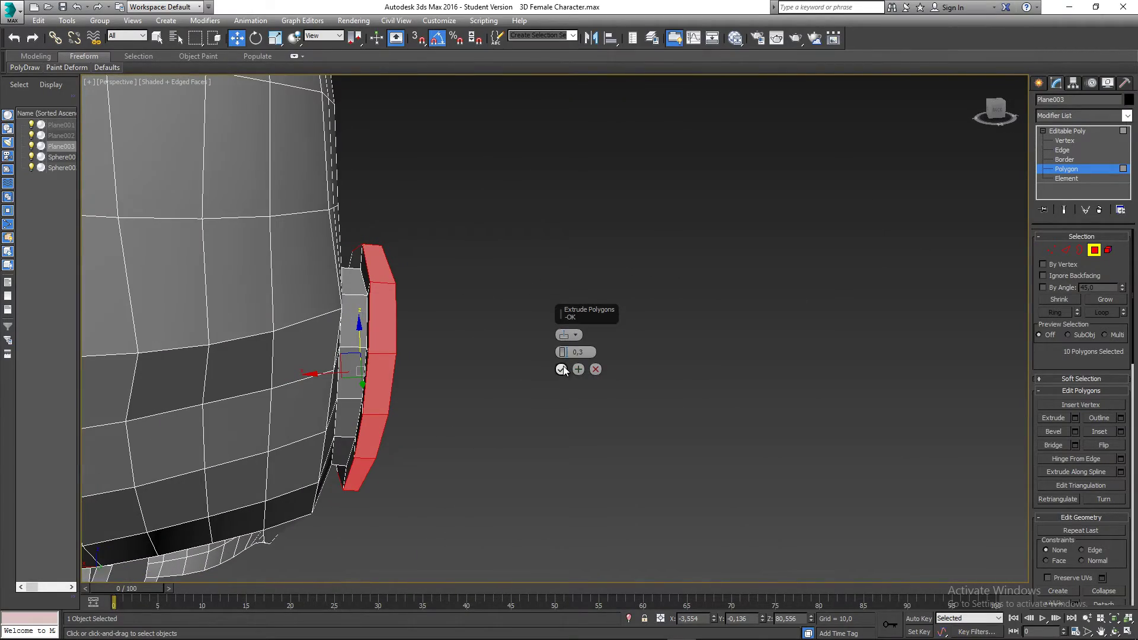
click(561, 370)
click(524, 368)
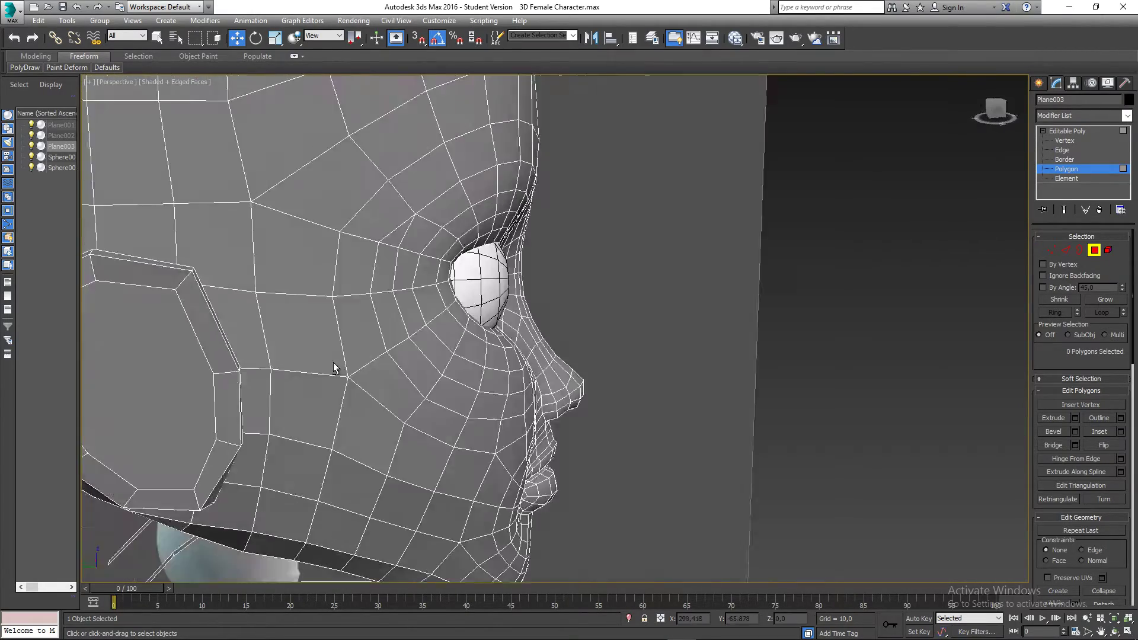
Step: Delete the three polygons forming the step between the ear's raised rim and its inner band on the face side
alt+middle_drag(333, 362, 417, 358)
click(1053, 249)
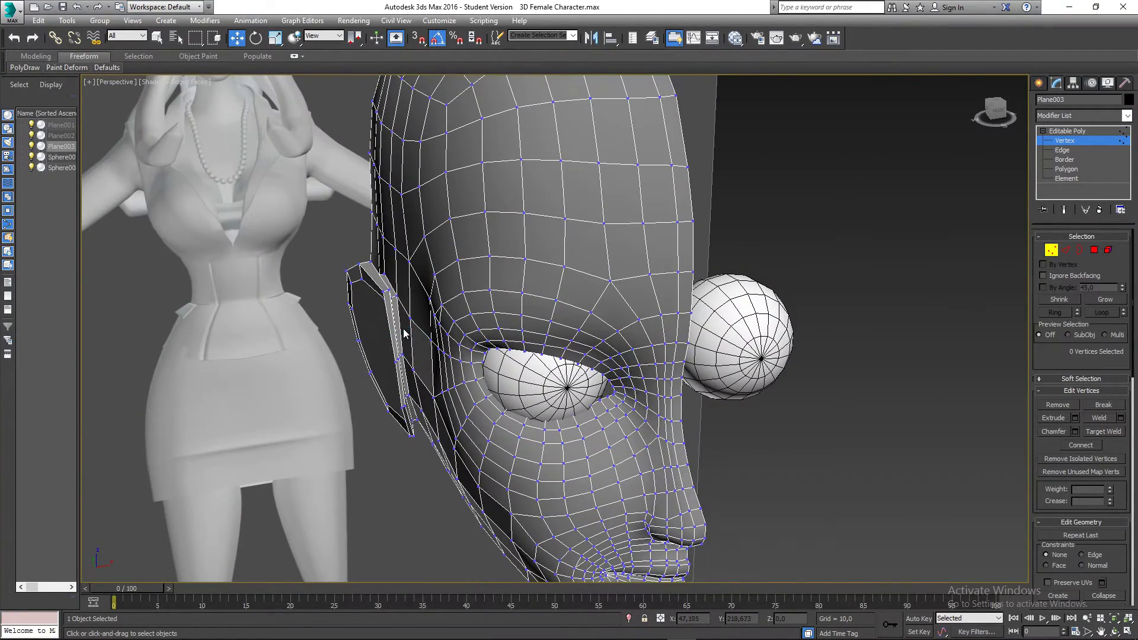
scroll(397, 329, up, 6)
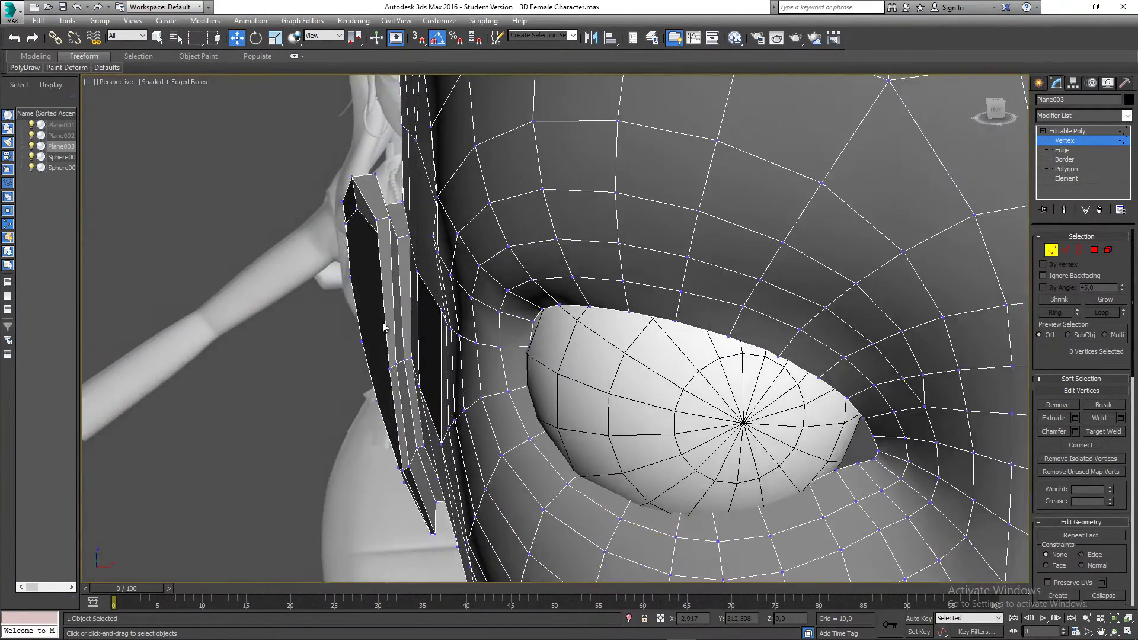
mouse_move(383, 326)
alt+middle_down()
mouse_move(382, 314)
mouse_move(394, 320)
mouse_move(384, 329)
alt+middle_up()
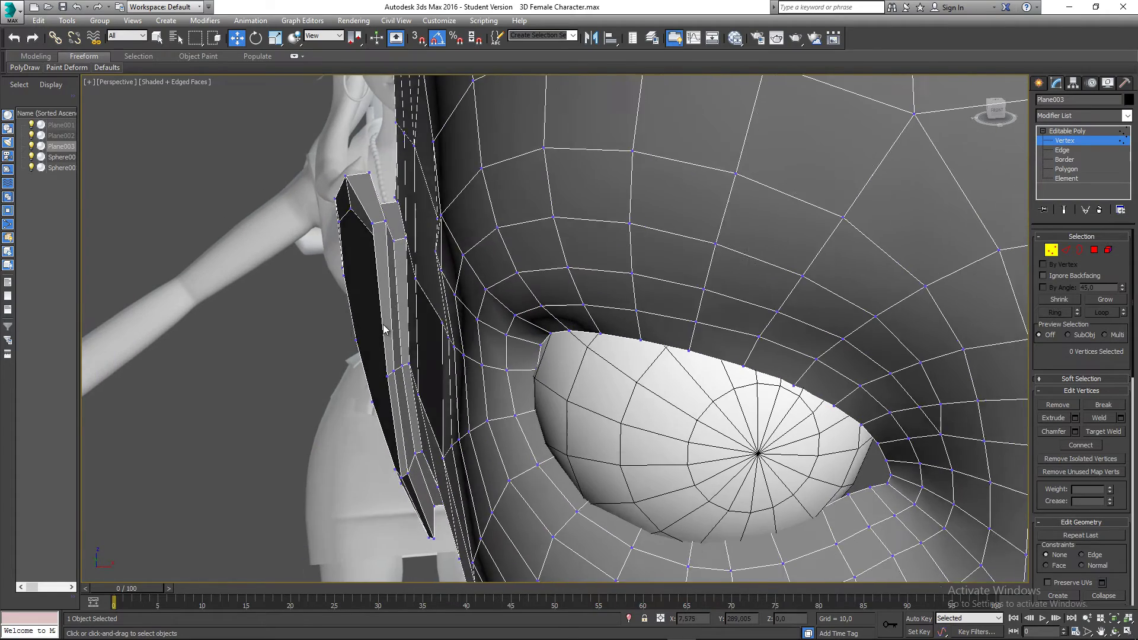
scroll(384, 330, down, 2)
click(1094, 251)
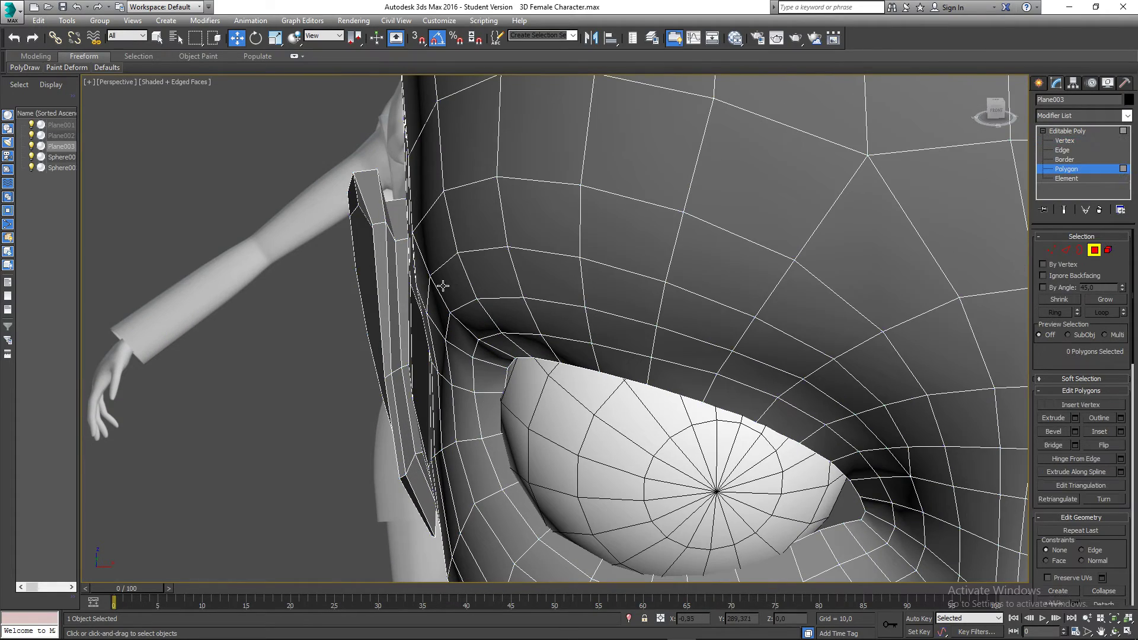
scroll(436, 288, up, 2)
click(383, 277)
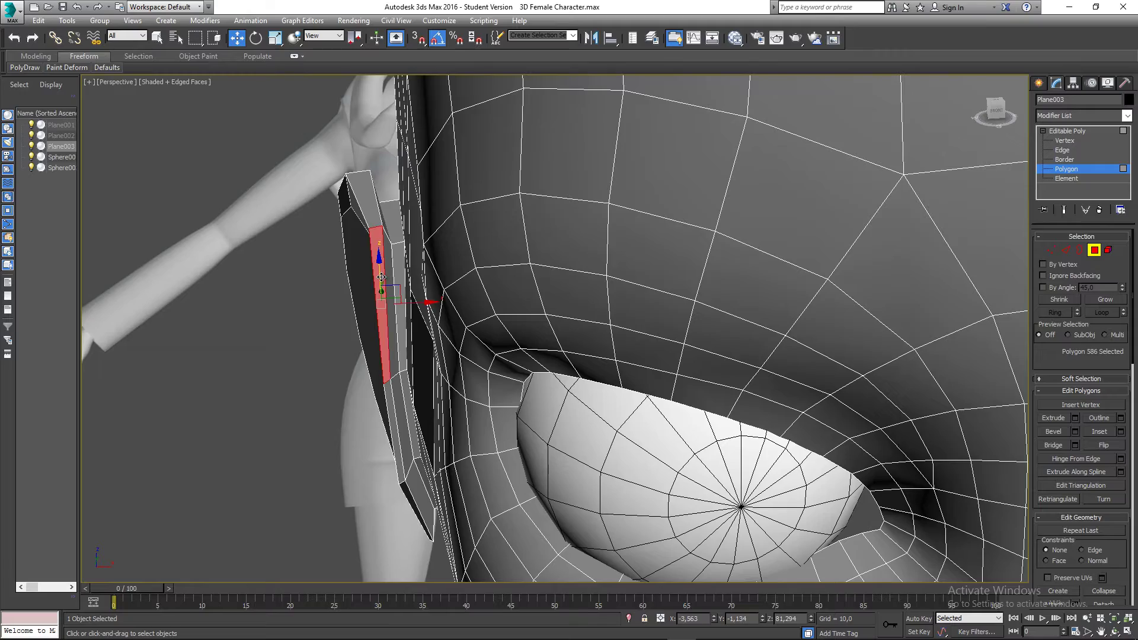
click(388, 271)
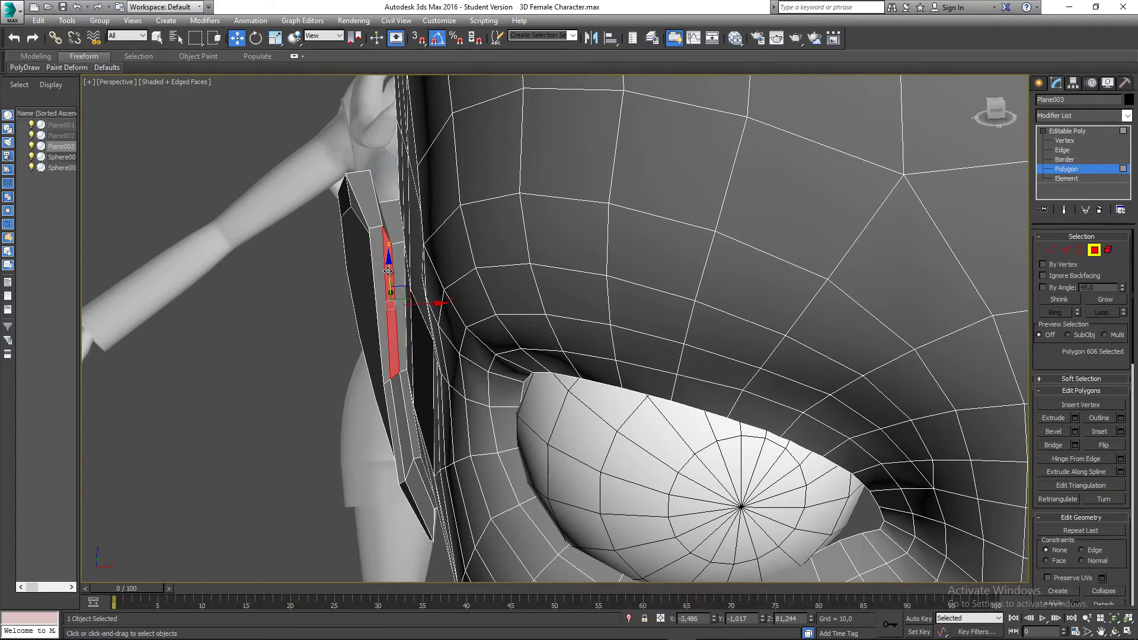
ctrl+click(395, 396)
ctrl+click(424, 492)
alt+middle_drag(424, 491, 418, 468)
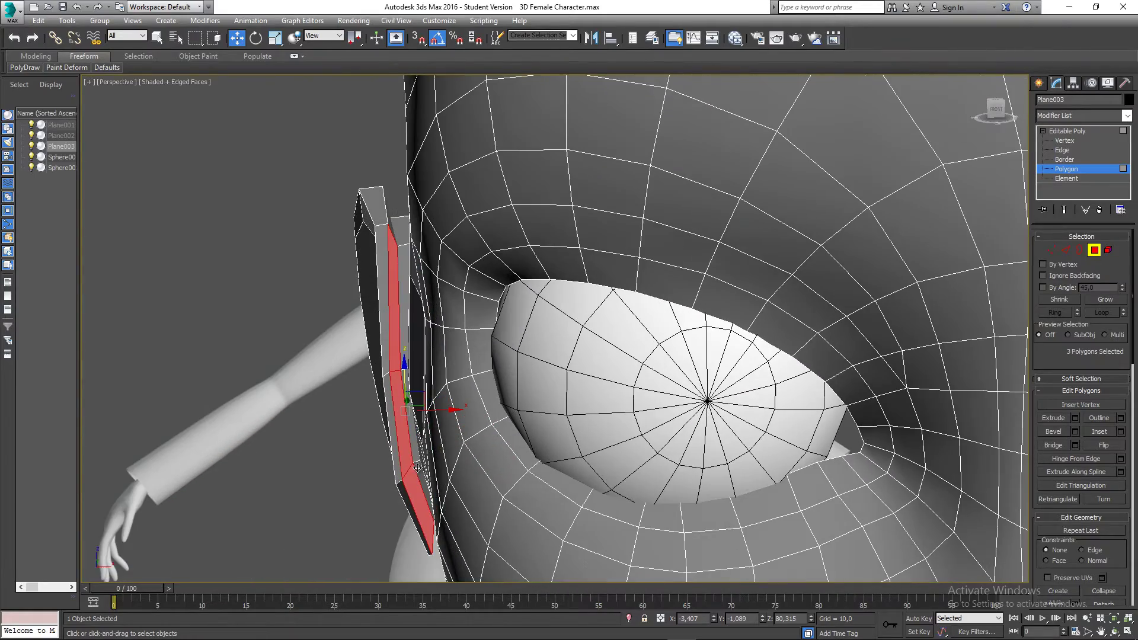
key(ctrl+d)
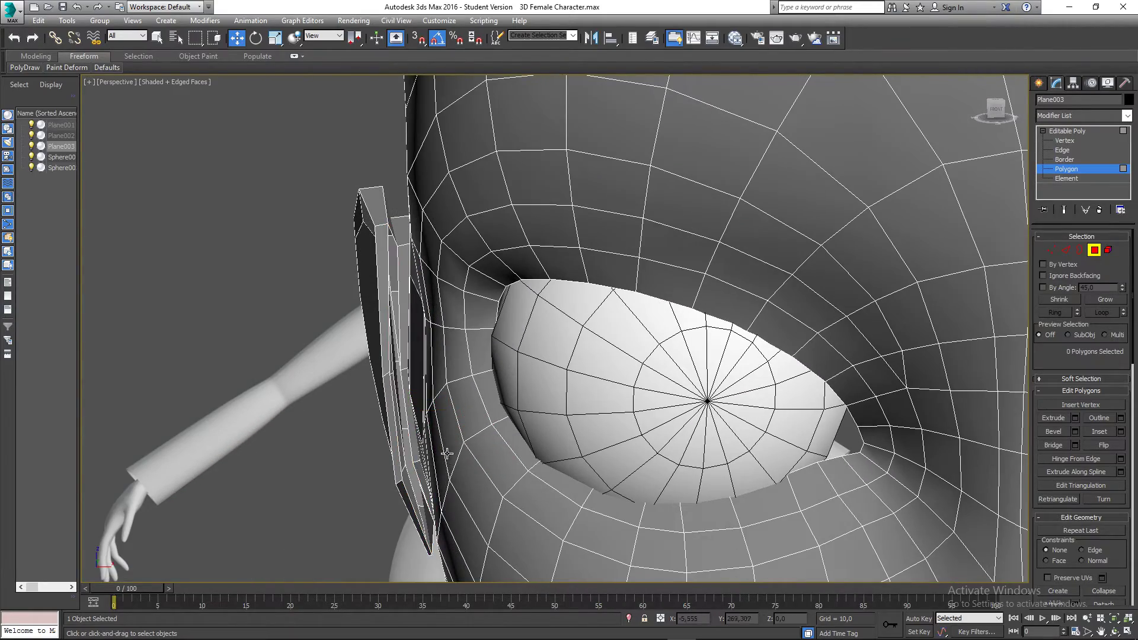
Step: Target-weld the raised rim's vertices to the matching inner-band vertices along the open gap on the ear's face side
alt+middle_drag(413, 396, 409, 391)
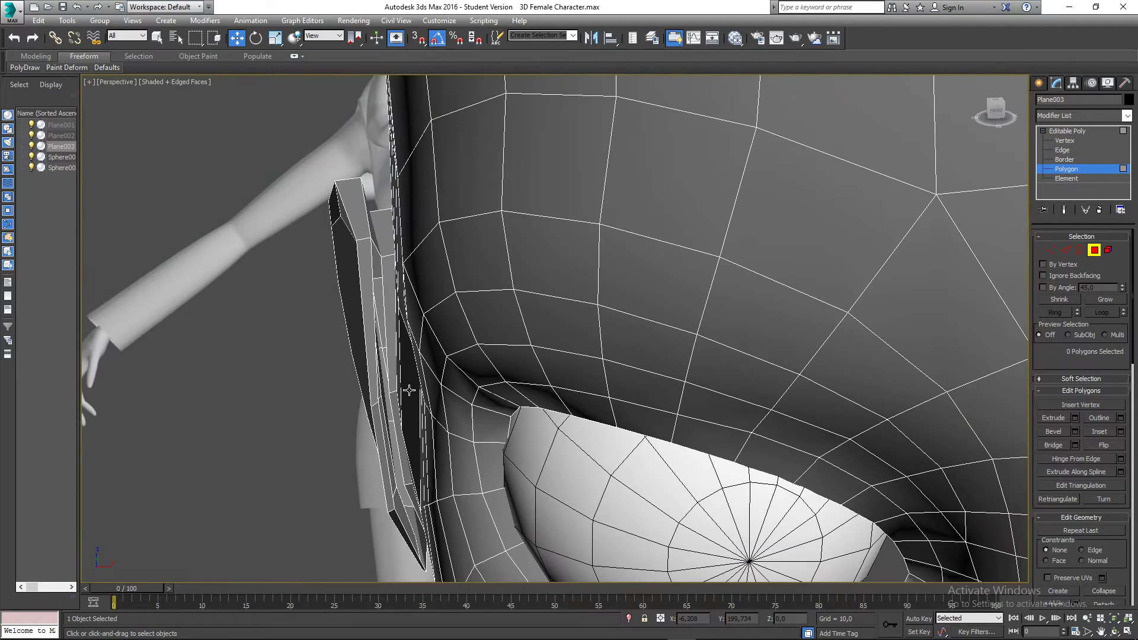
click(1048, 251)
scroll(357, 254, up, 5)
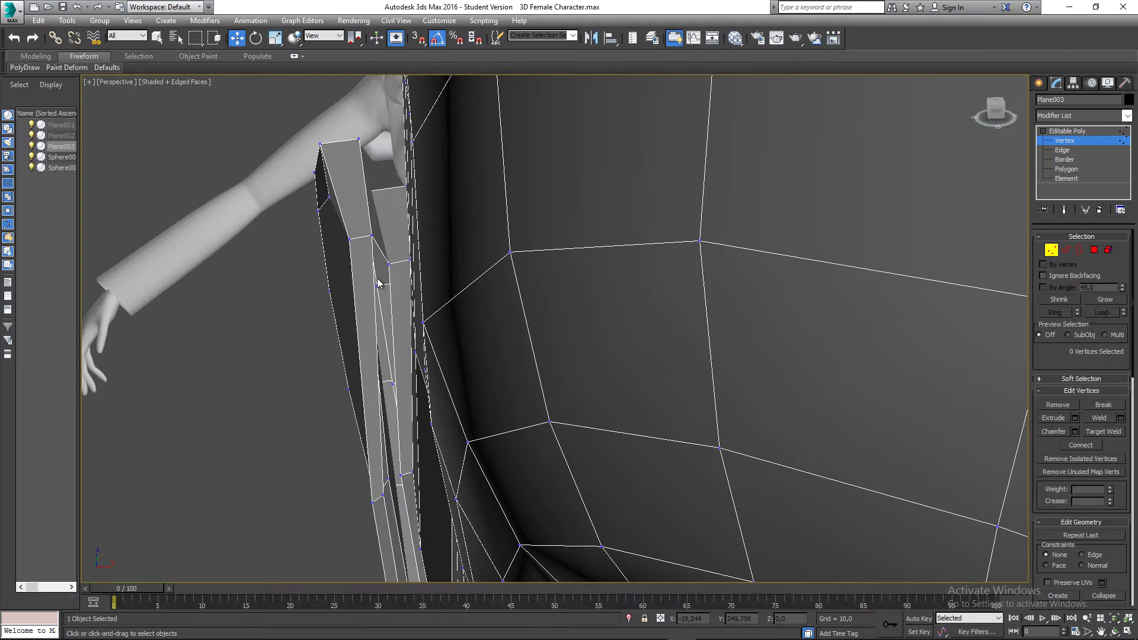
right_click(379, 284)
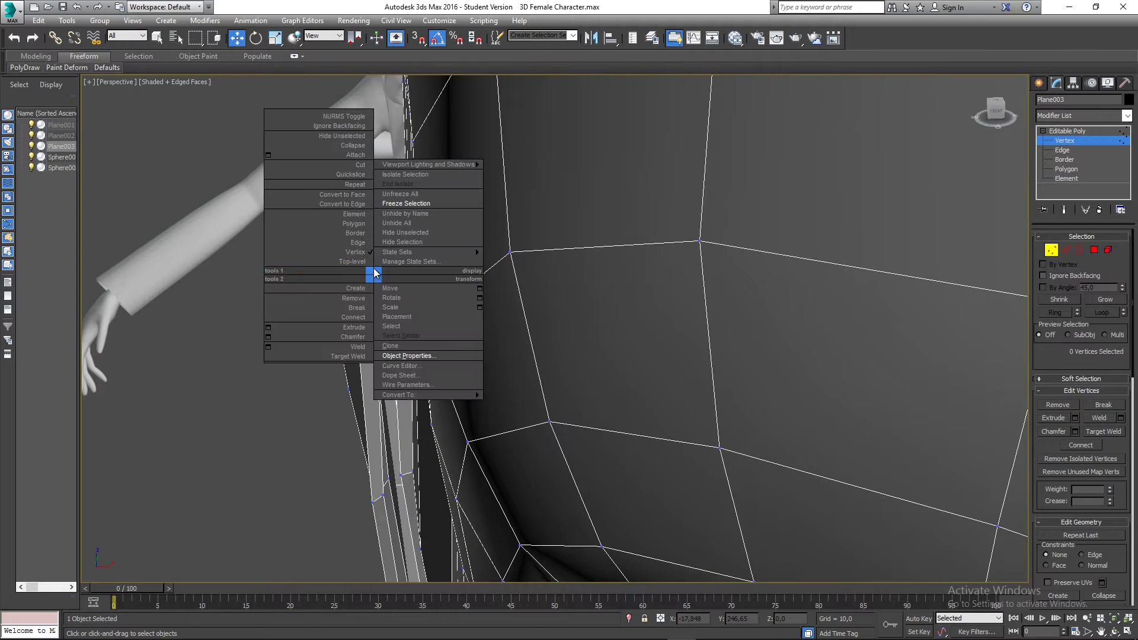
click(351, 169)
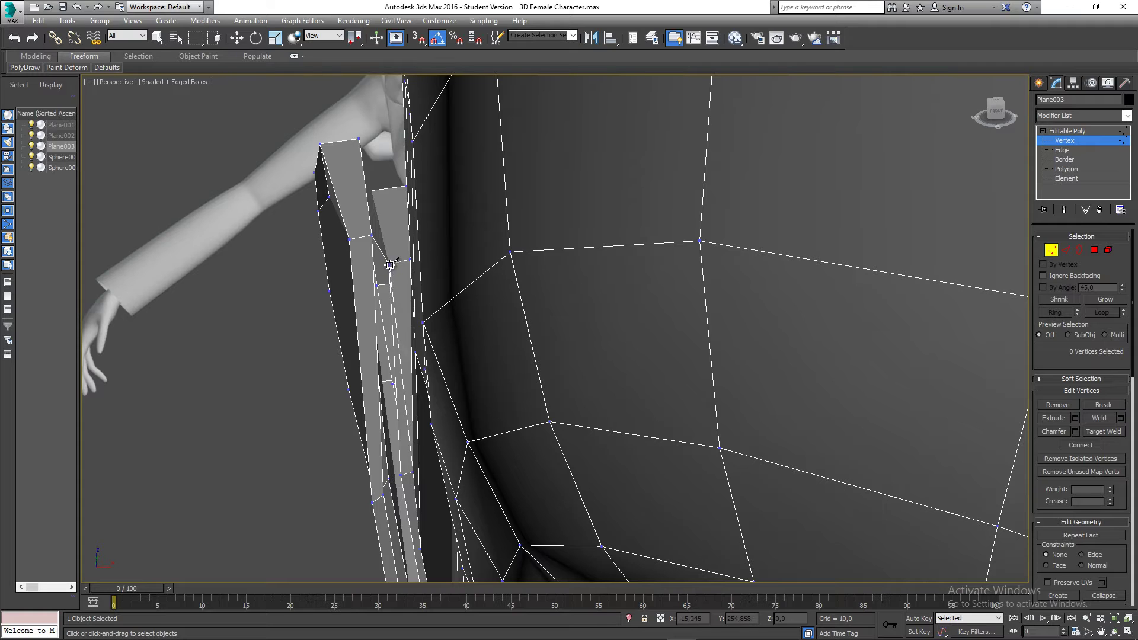
scroll(392, 244, up, 2)
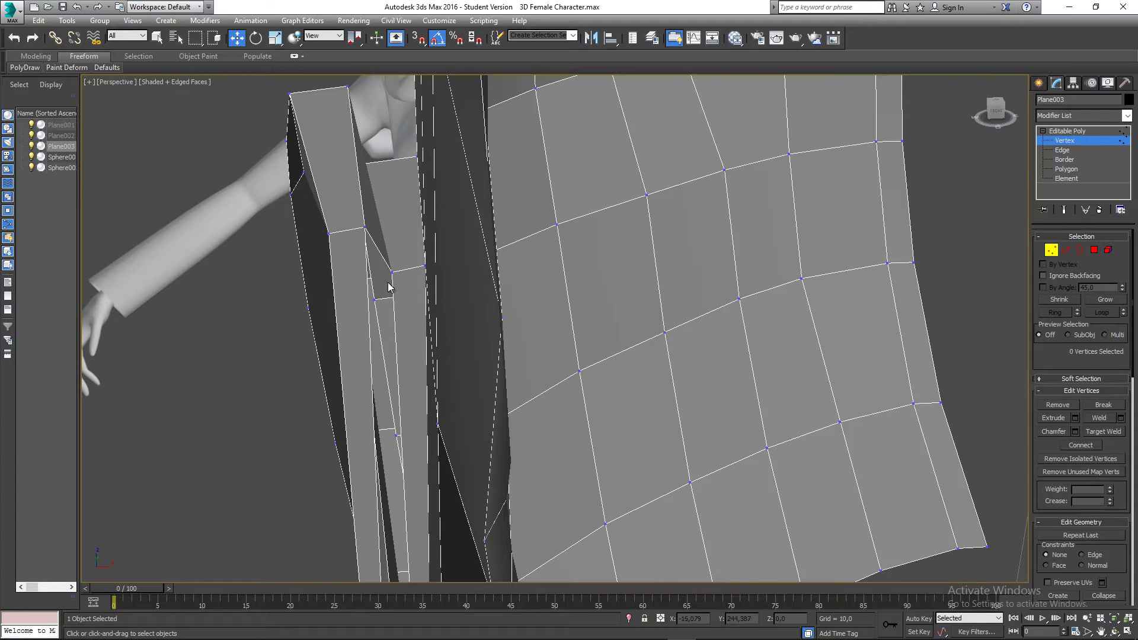
right_click(383, 272)
click(352, 334)
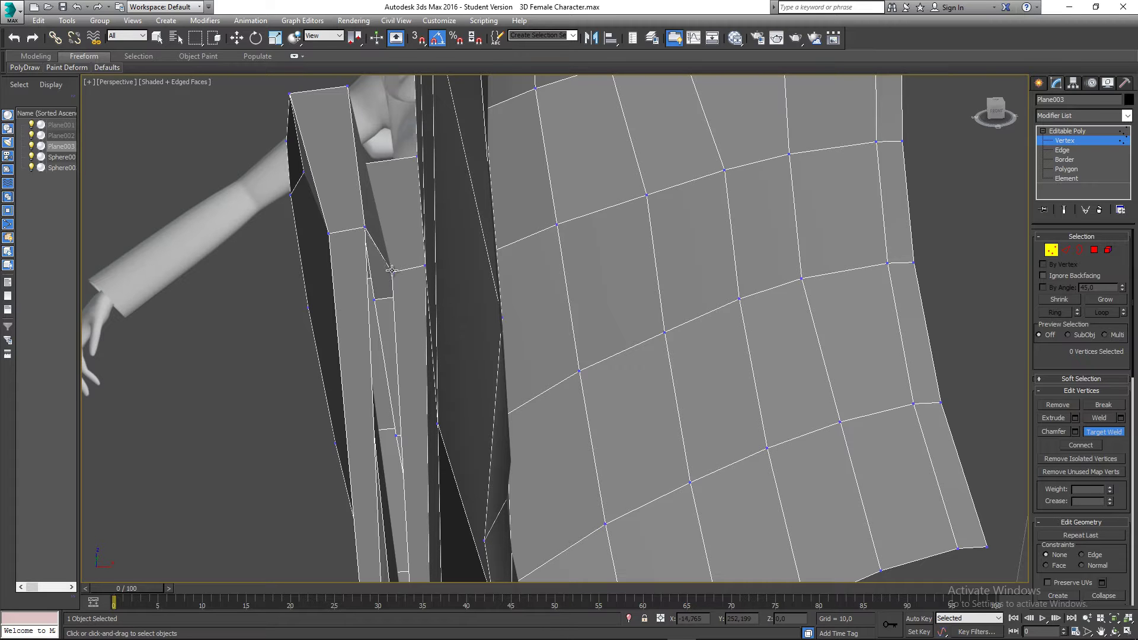
alt+middle_drag(391, 270, 388, 218)
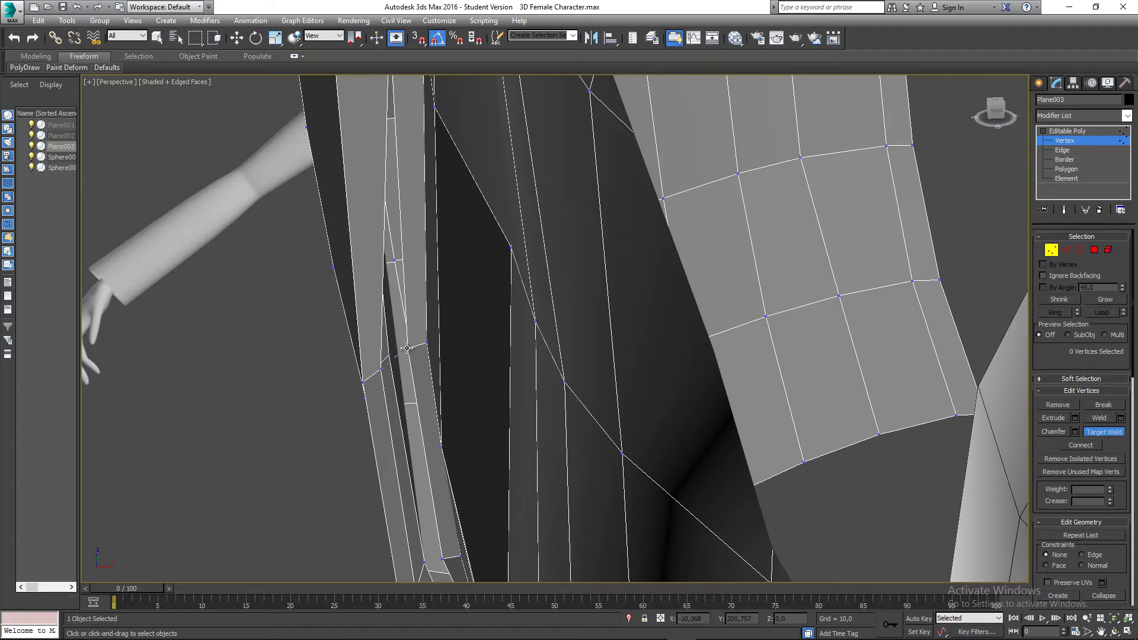
alt+middle_drag(414, 386, 407, 181)
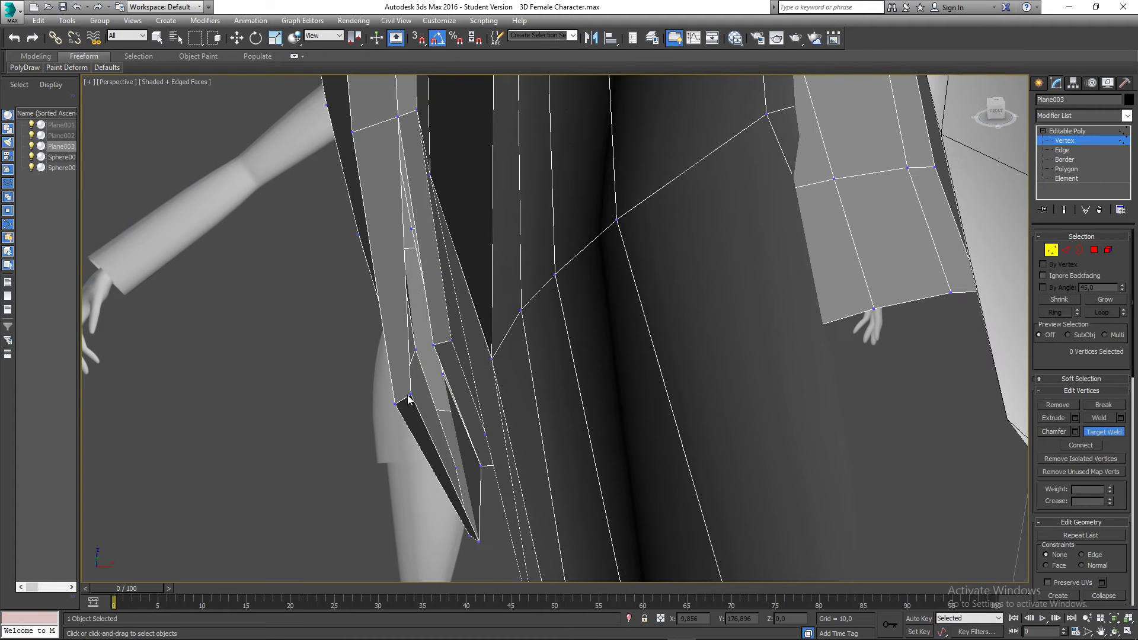
click(432, 346)
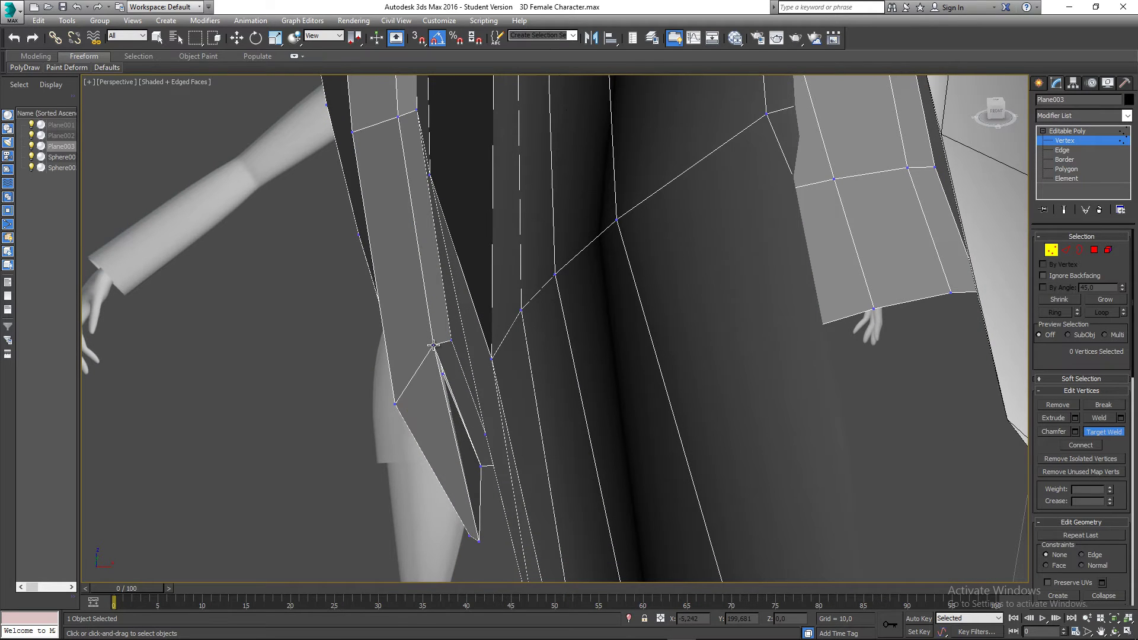
Step: Cap the remaining three-edge border at the lower end of the ear rim's gap
alt+middle_drag(432, 345, 439, 378)
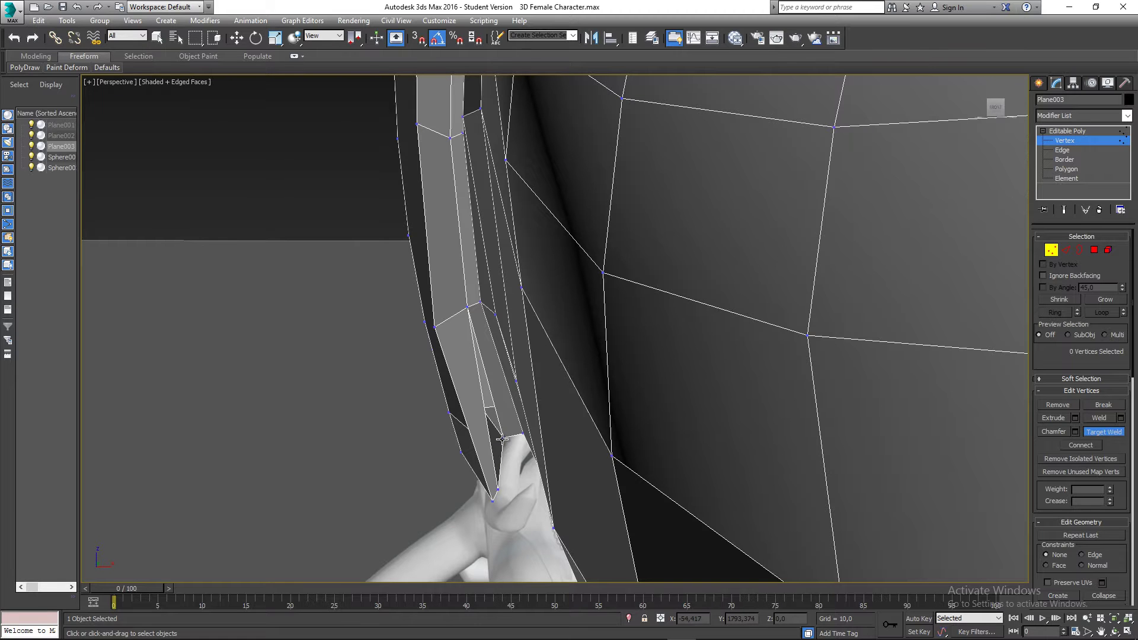
mouse_move(502, 439)
alt+middle_down()
mouse_move(500, 474)
mouse_move(495, 448)
alt+middle_up()
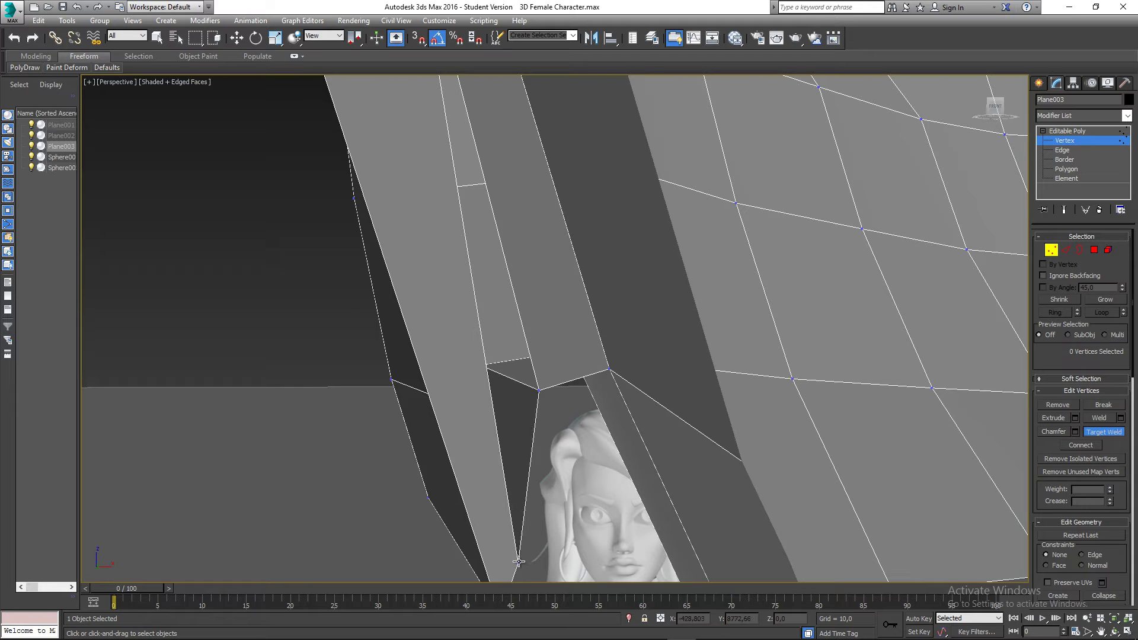
key(w)
click(1080, 251)
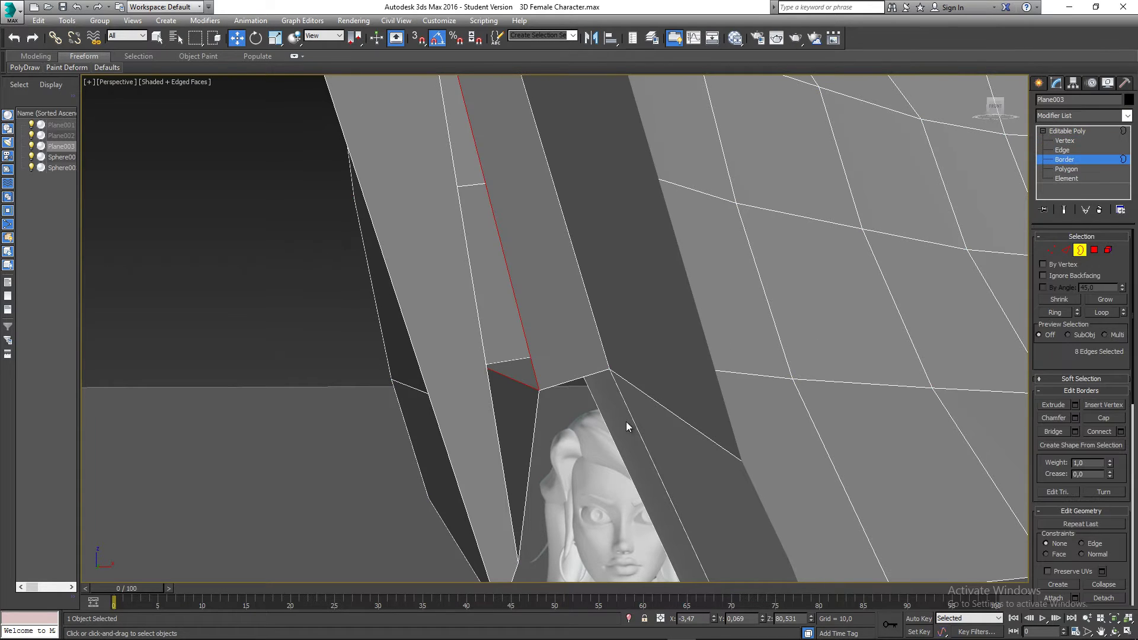
click(533, 419)
mouse_move(503, 425)
alt+middle_down()
mouse_move(483, 416)
mouse_move(496, 410)
alt+middle_up()
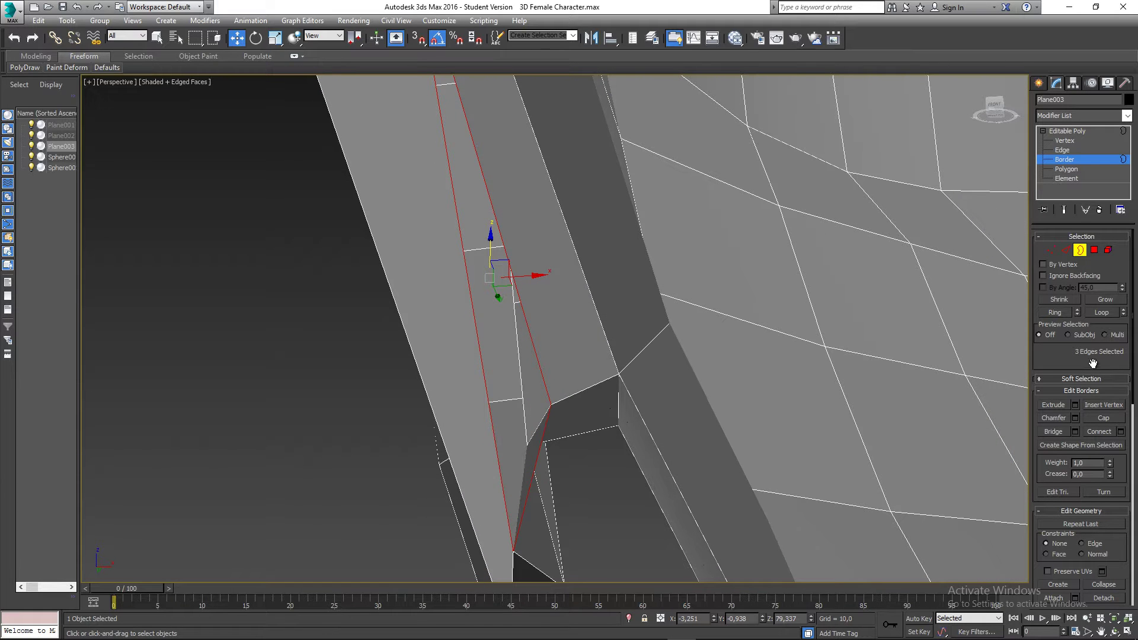
click(1094, 418)
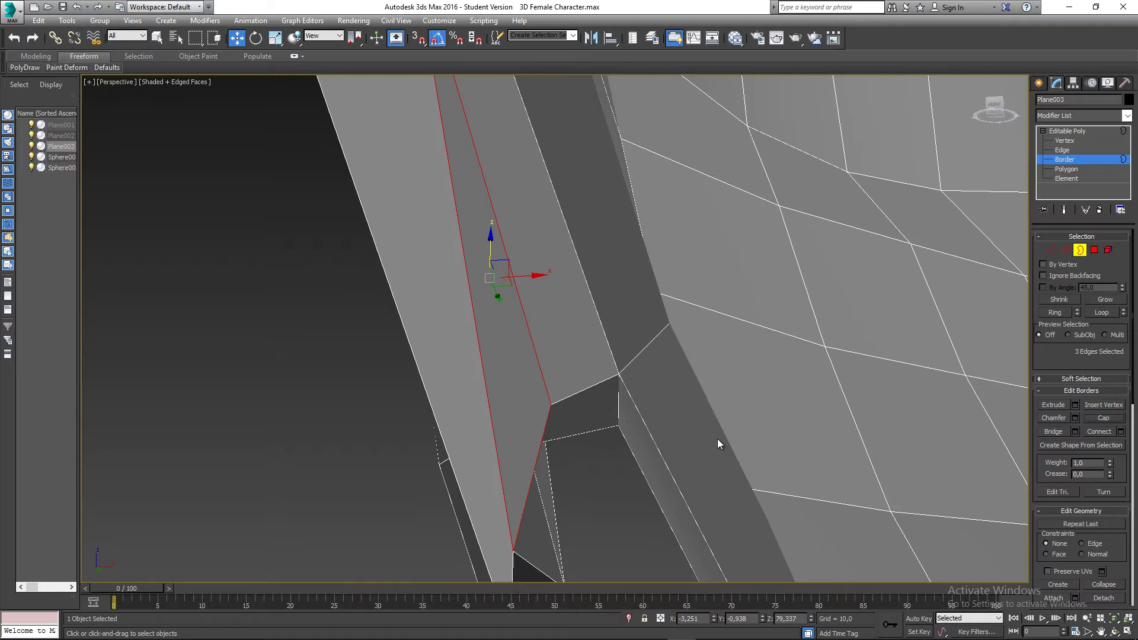
Step: Target-weld the lower corner vertex of the capped triangle to the adjacent inner-band vertex on the ear
key(1)
right_click(544, 476)
click(495, 548)
right_click(536, 474)
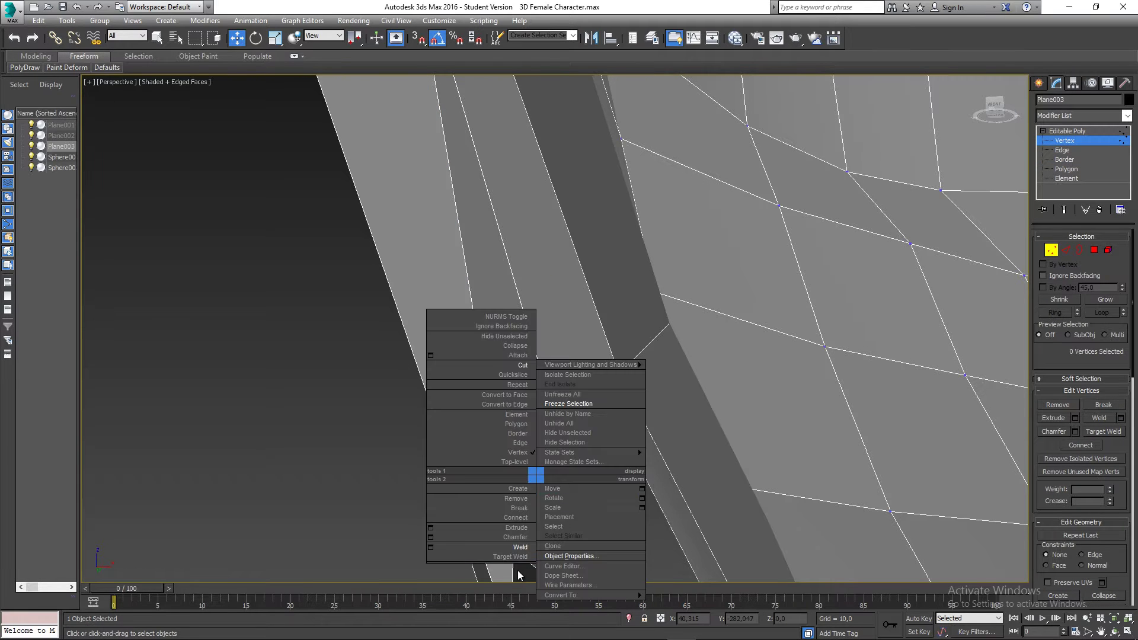
click(511, 556)
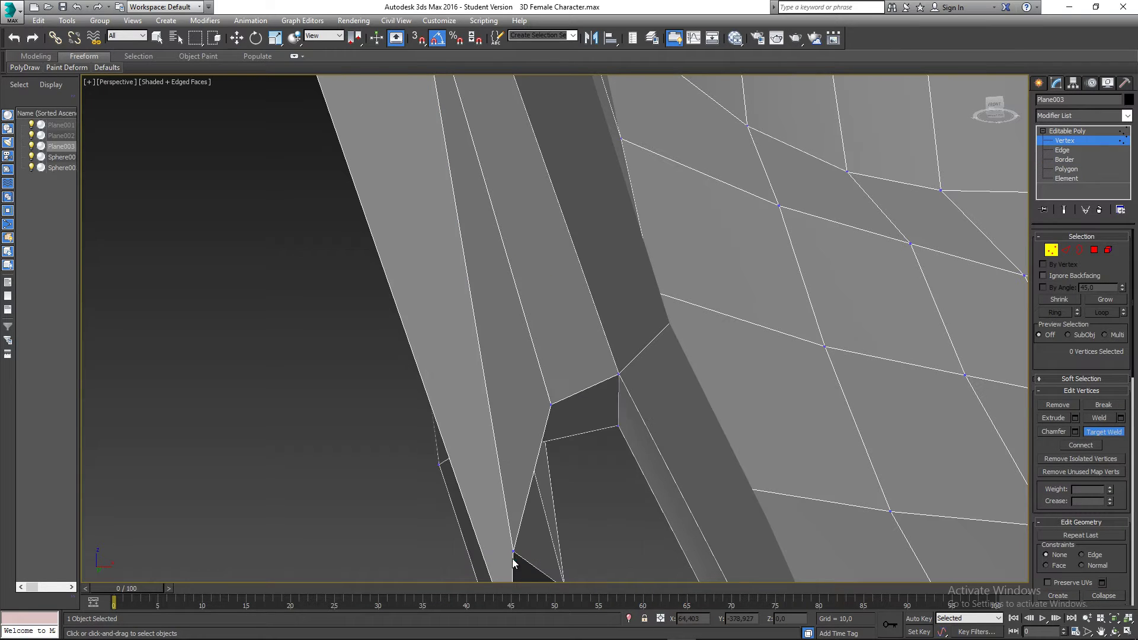
click(550, 406)
scroll(567, 443, down, 4)
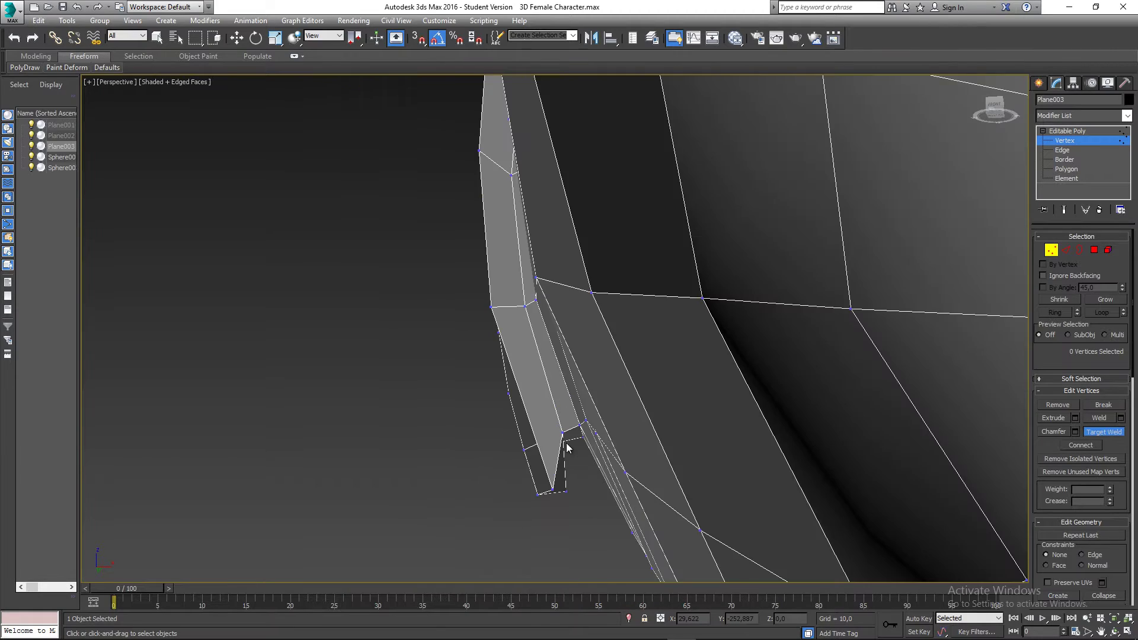
alt+middle_drag(567, 443, 561, 466)
key(w)
alt+middle_drag(534, 330, 506, 300)
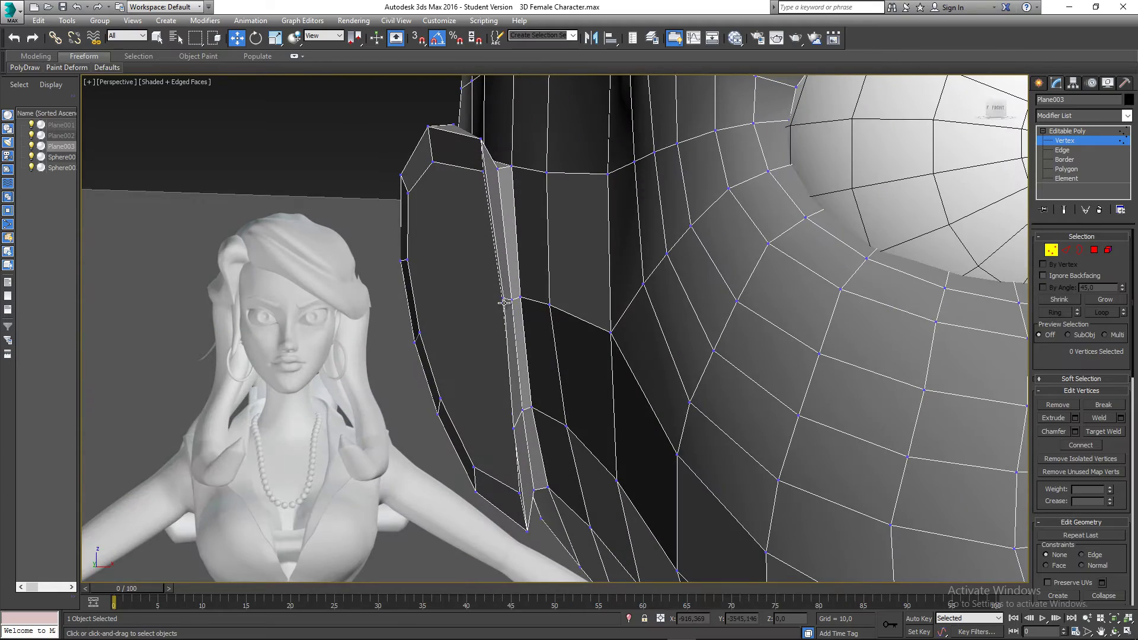
click(504, 299)
drag(536, 300, 554, 300)
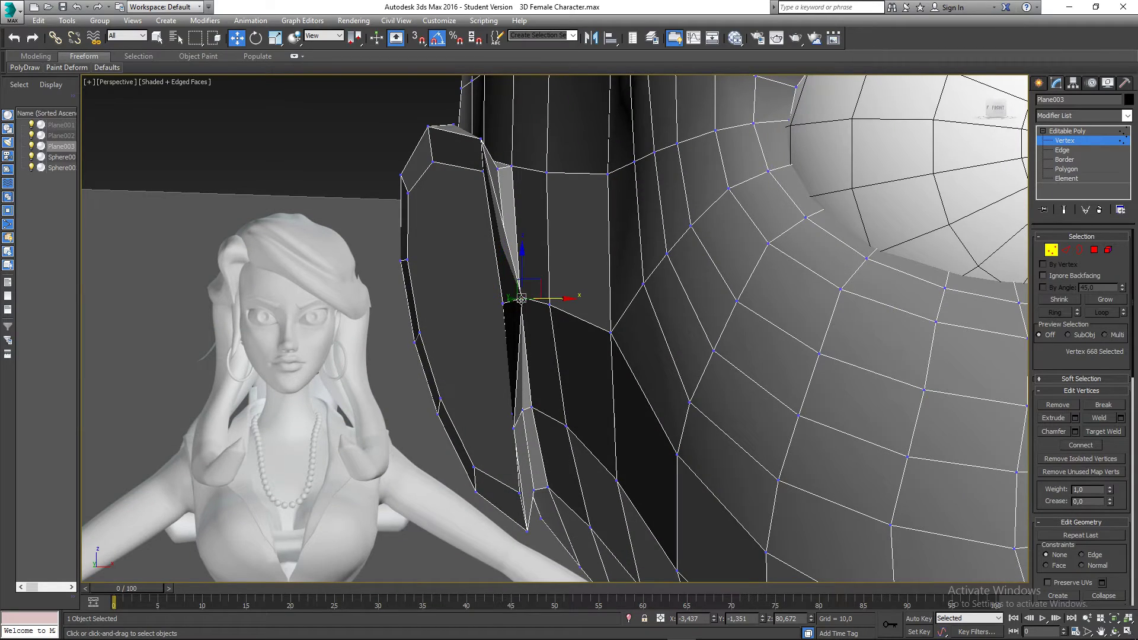
alt+middle_drag(498, 298, 531, 298)
key(ctrl+z)
Step: Reposition the middle vertices on the ear rim's face side and pull the rim's lower tip vertex in towards the head
click(519, 285)
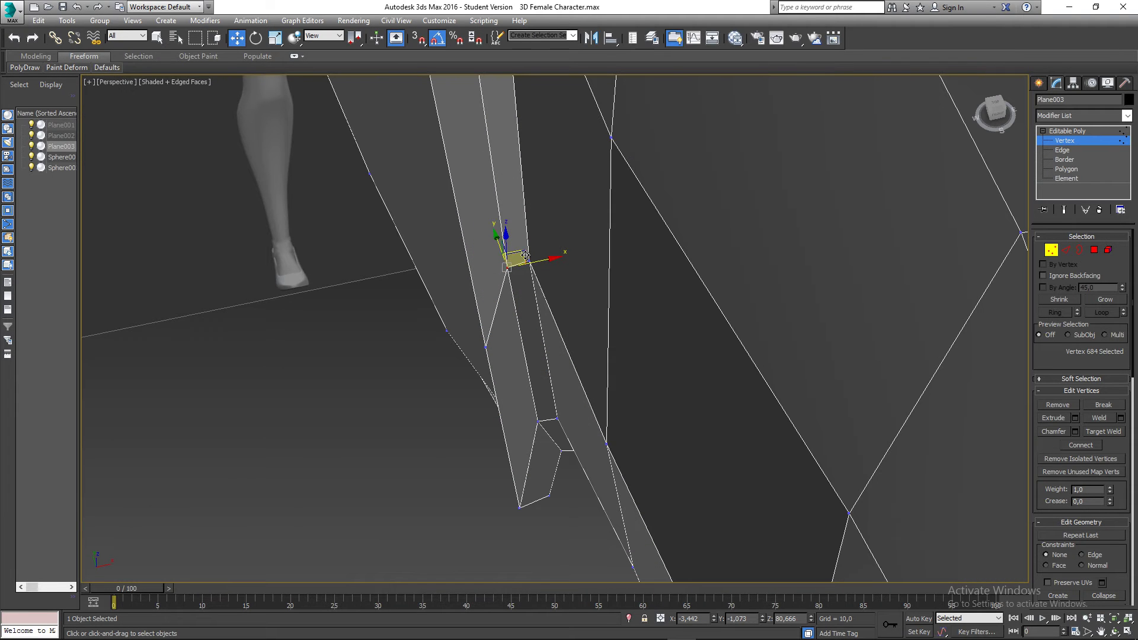
drag(526, 255, 526, 304)
click(484, 347)
click(518, 508)
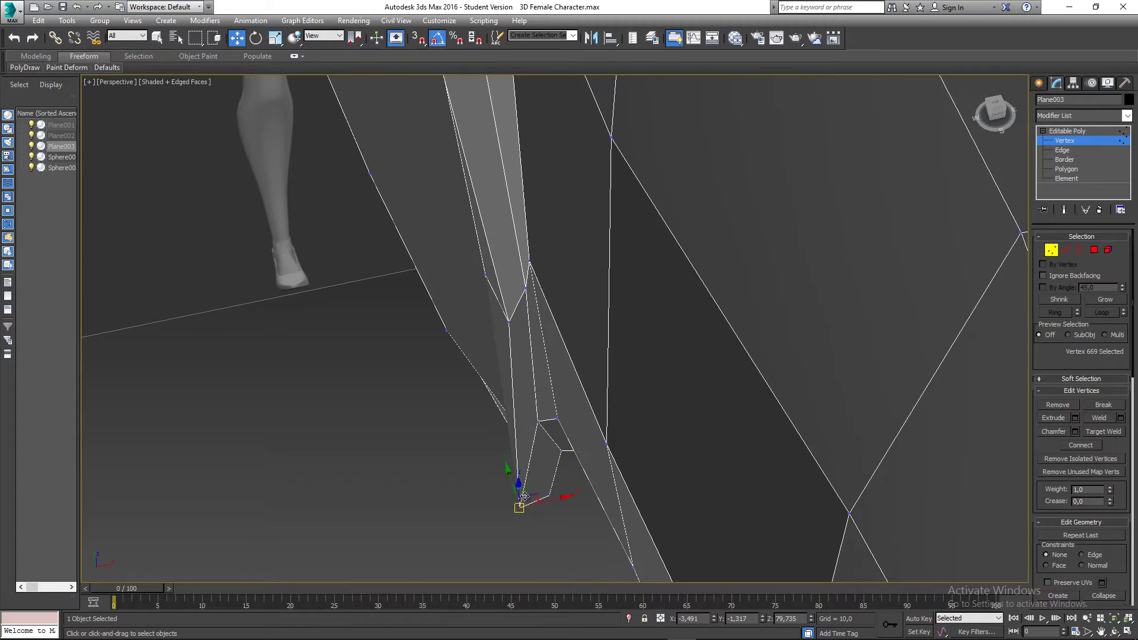
drag(531, 486, 543, 447)
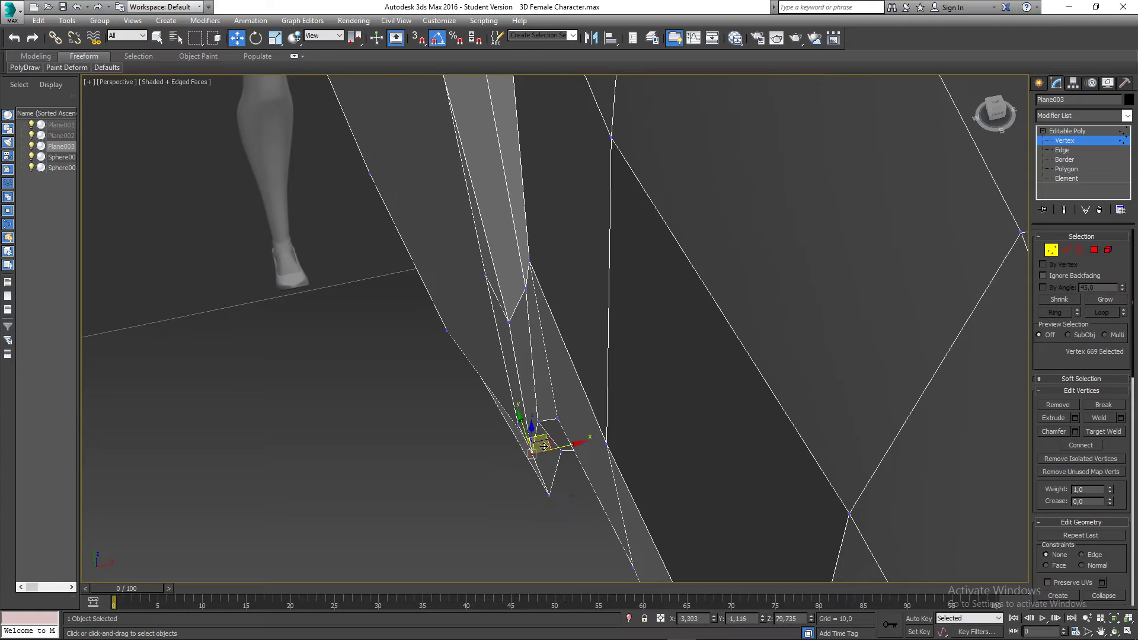
Step: Adjust the welded vertex beside the ear rim's lower tip, shifting it towards the inner band
alt+middle_drag(596, 499, 605, 464)
scroll(605, 465, down, 3)
alt+middle_drag(593, 374, 560, 364)
middle_drag(578, 510, 554, 378)
scroll(541, 397, up, 3)
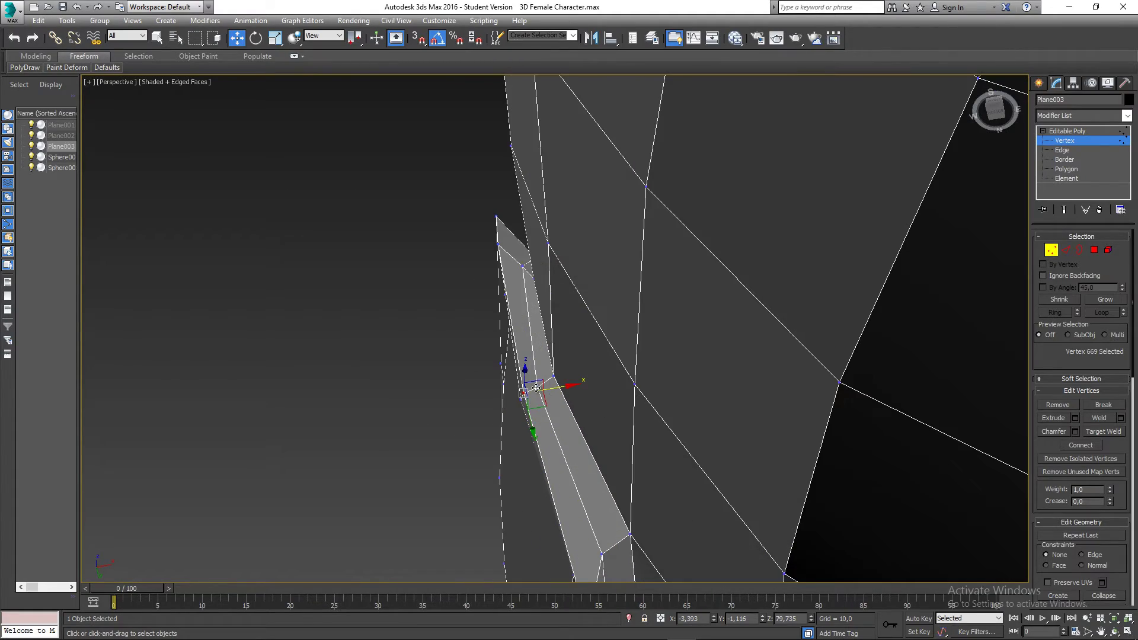
click(538, 387)
drag(553, 401, 551, 383)
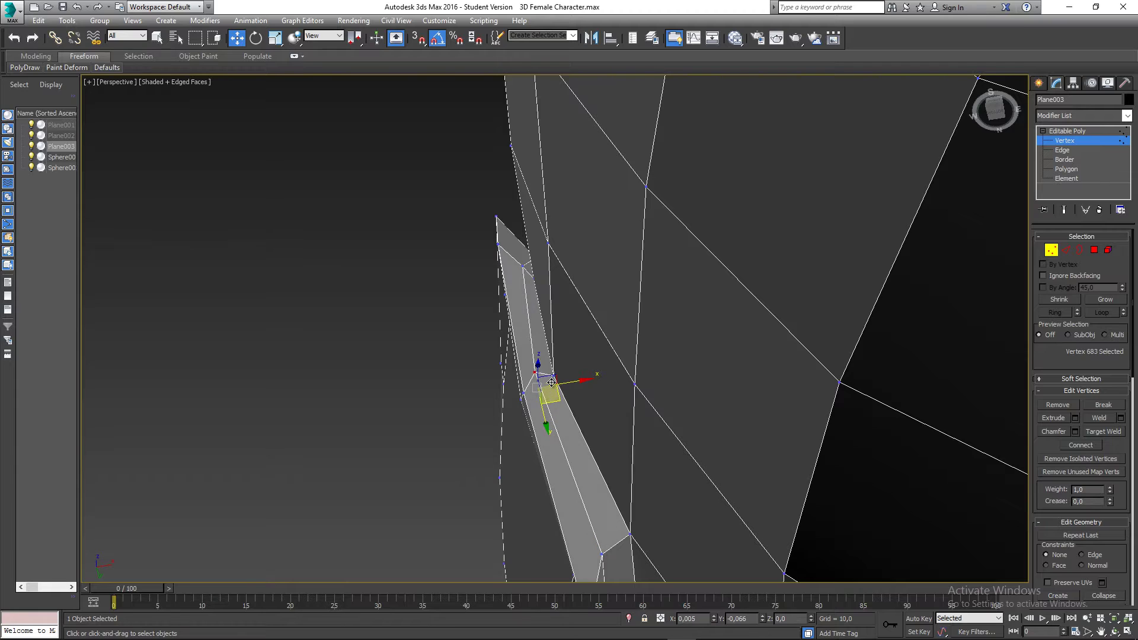
mouse_move(548, 391)
alt+middle_down()
mouse_move(557, 351)
mouse_move(551, 377)
alt+middle_up()
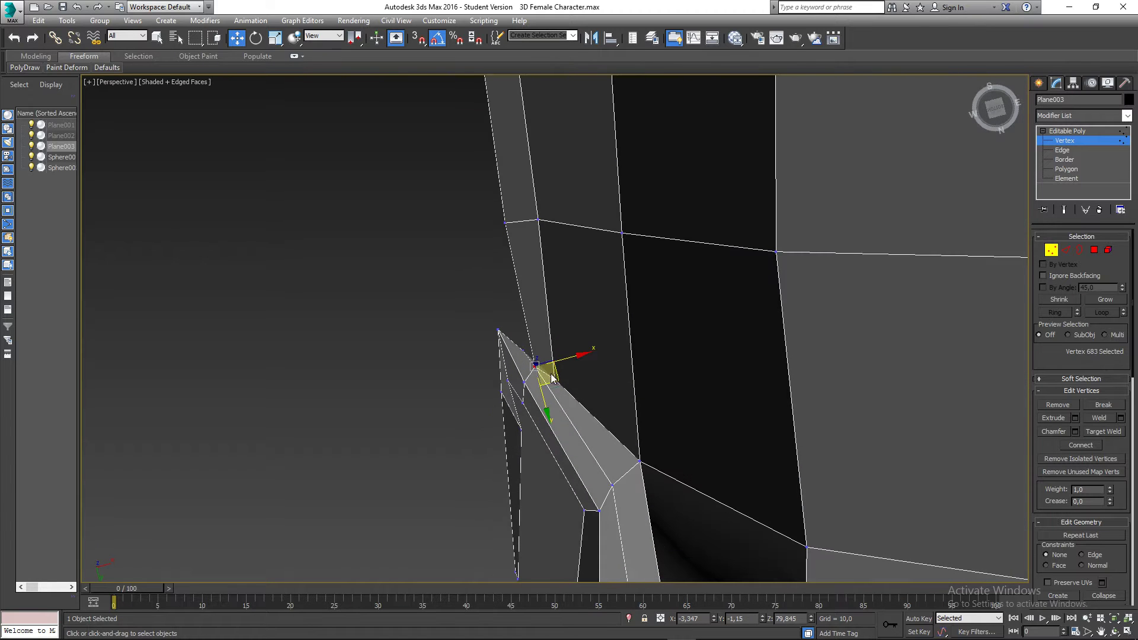
click(555, 377)
click(533, 365)
drag(555, 377, 553, 383)
Step: Lower the vertex at the ear rim's upper front corner by about 0.1 units to taper the rim
alt+middle_drag(648, 470, 504, 265)
click(495, 254)
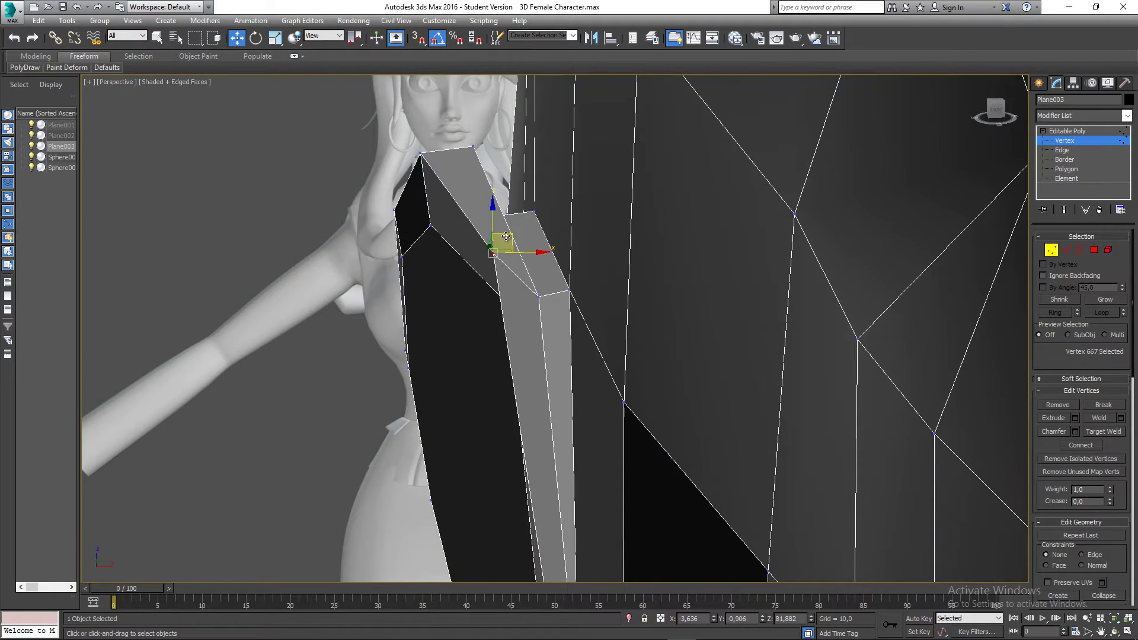
drag(506, 236, 504, 262)
alt+middle_drag(531, 317, 552, 329)
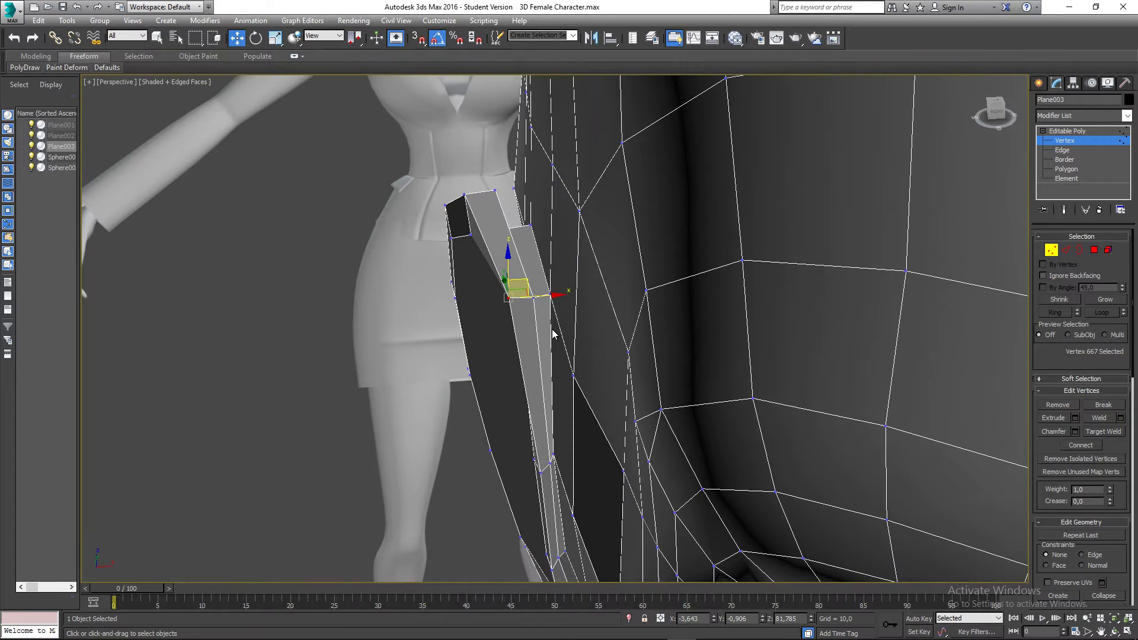
Step: Undo the last run of vertex edits on the ear rim's face side
key(ctrl+z)
key(ctrl+z)
key(ctrl+z)
key(ctrl+z)
key(ctrl+z)
key(ctrl+z)
key(ctrl+z)
key(ctrl+z)
key(ctrl+z)
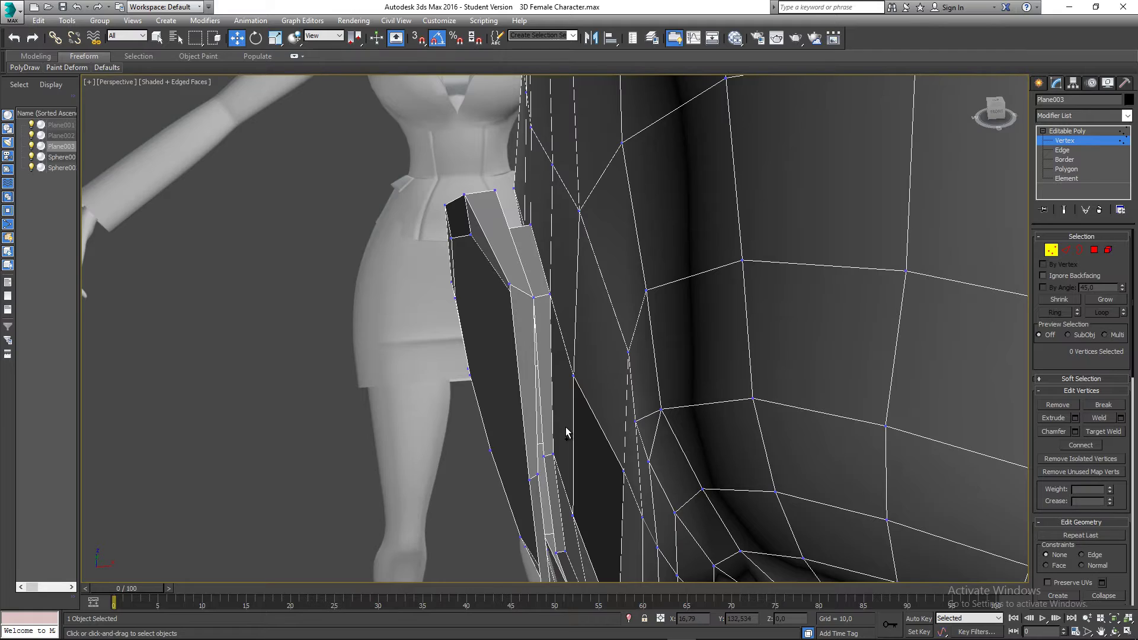
Step: Shift the two middle vertices on the ear rim's face side in towards the head
alt+middle_drag(564, 428, 537, 354)
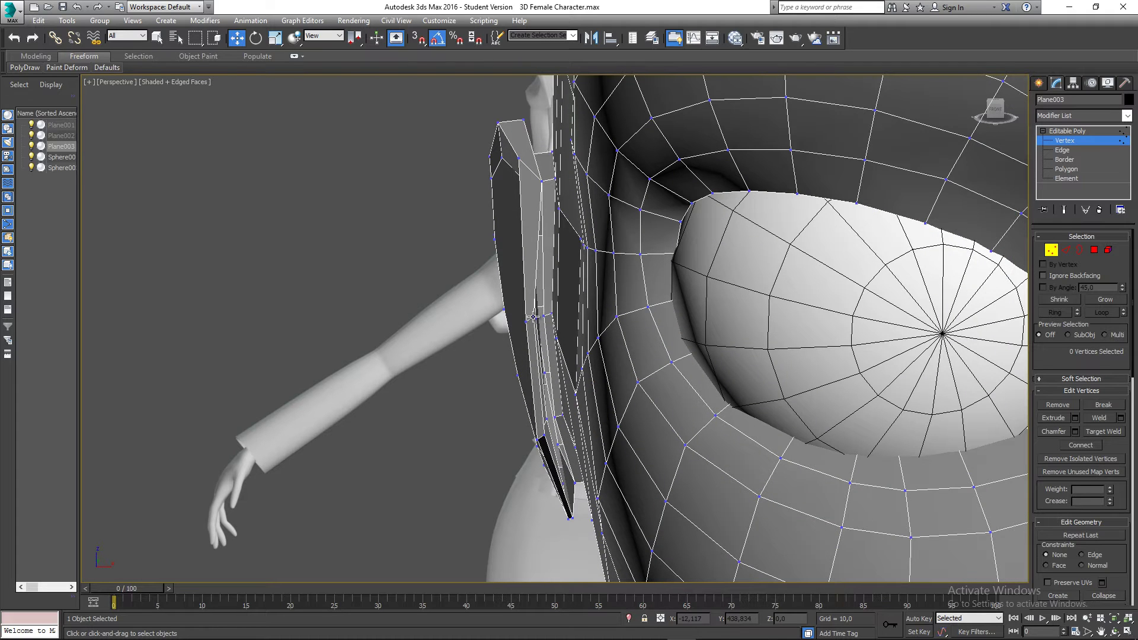
click(533, 316)
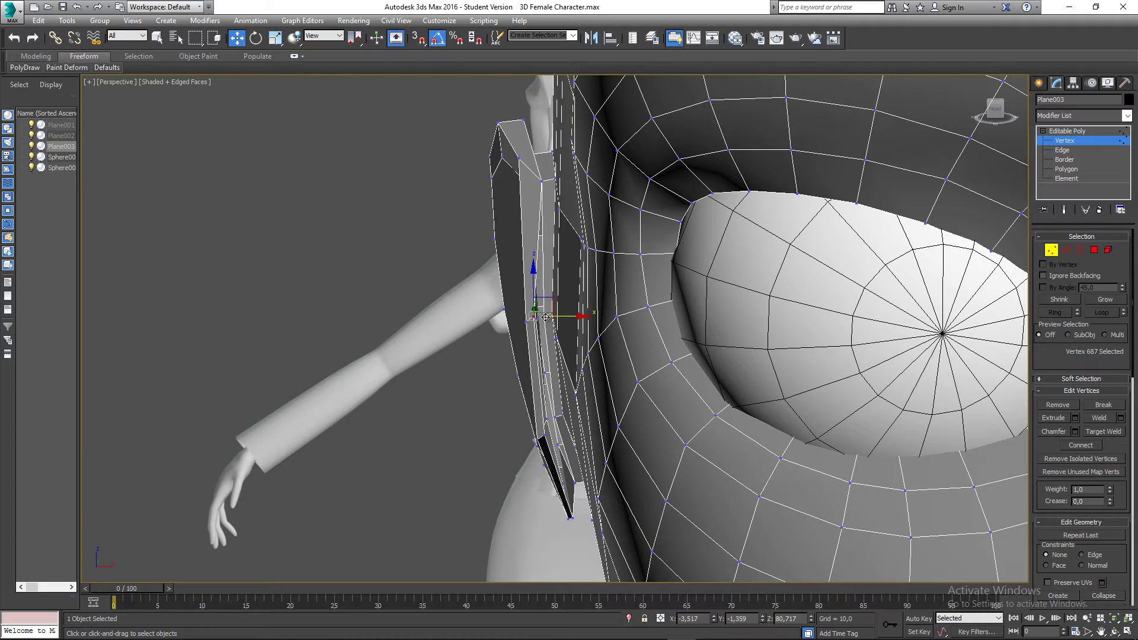
click(545, 435)
drag(567, 433, 576, 432)
alt+middle_drag(573, 430, 730, 339)
scroll(557, 316, up, 3)
alt+middle_drag(758, 333, 641, 332)
key(l)
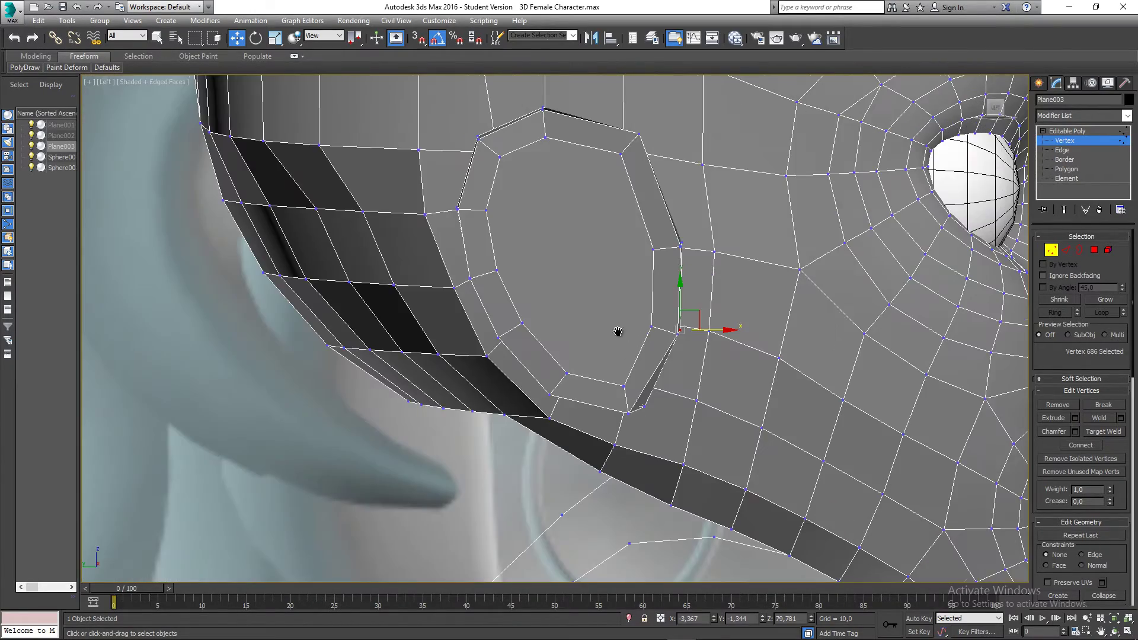
Step: In the left view, raise the ear's lower front tip vertices and the two bottom vertices of the inner outline
scroll(615, 331, up, 3)
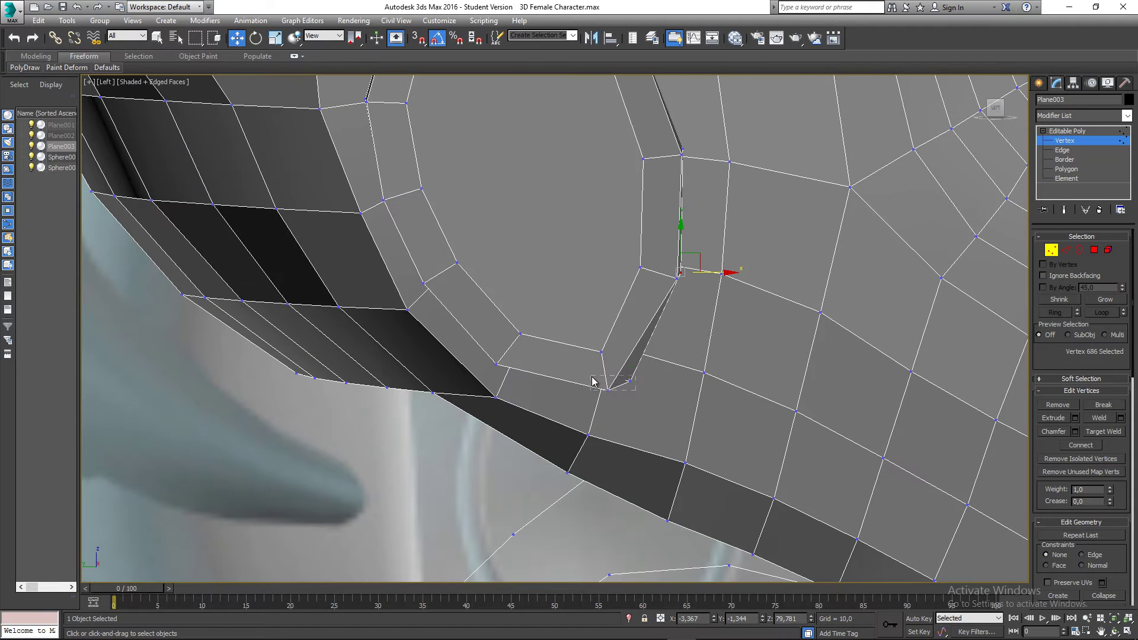
drag(591, 377, 600, 320)
click(602, 352)
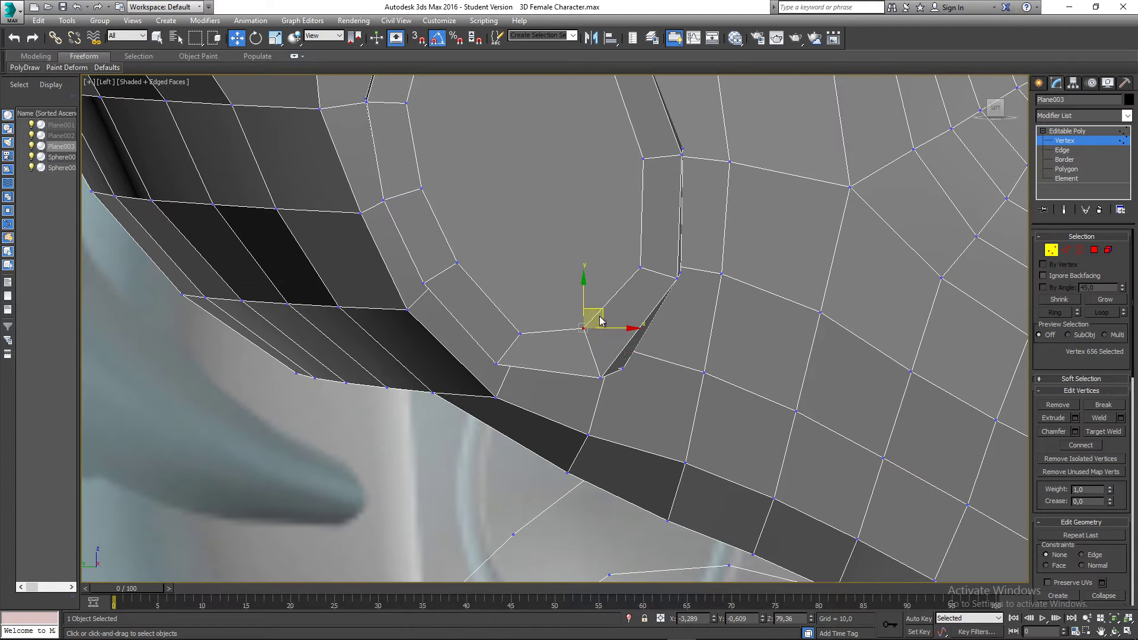
click(522, 332)
click(520, 334)
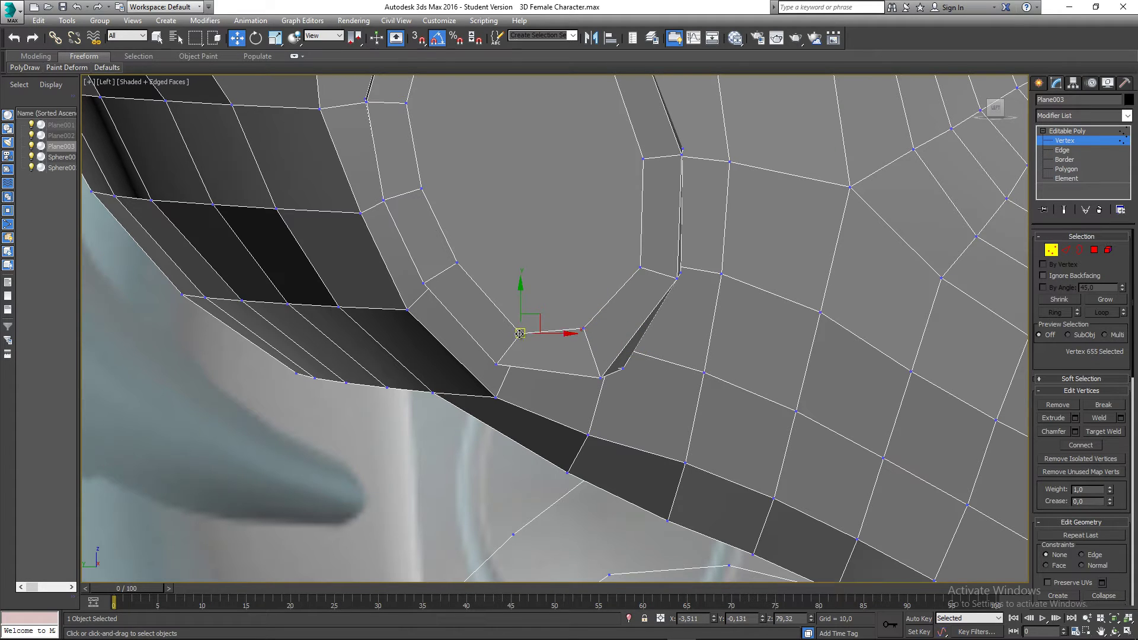
drag(538, 317, 543, 299)
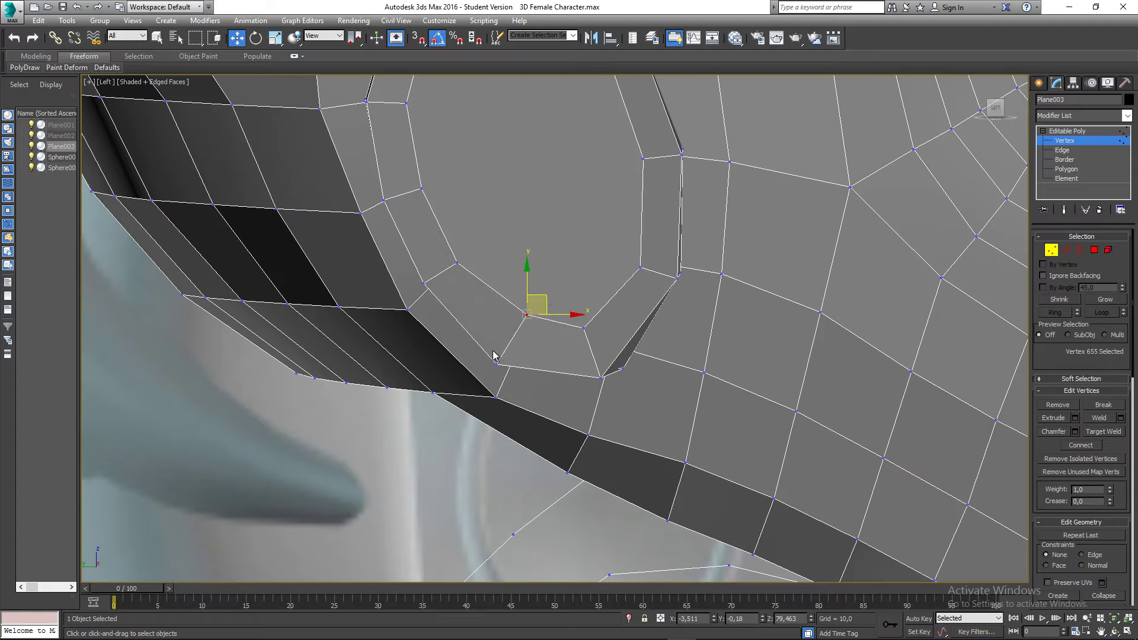
Step: Raise the overlapping outer vertices at the ear's lower rear corner and adjust the matching inner vertex beside them
middle_drag(492, 350, 490, 357)
key(F3)
scroll(489, 368, up, 3)
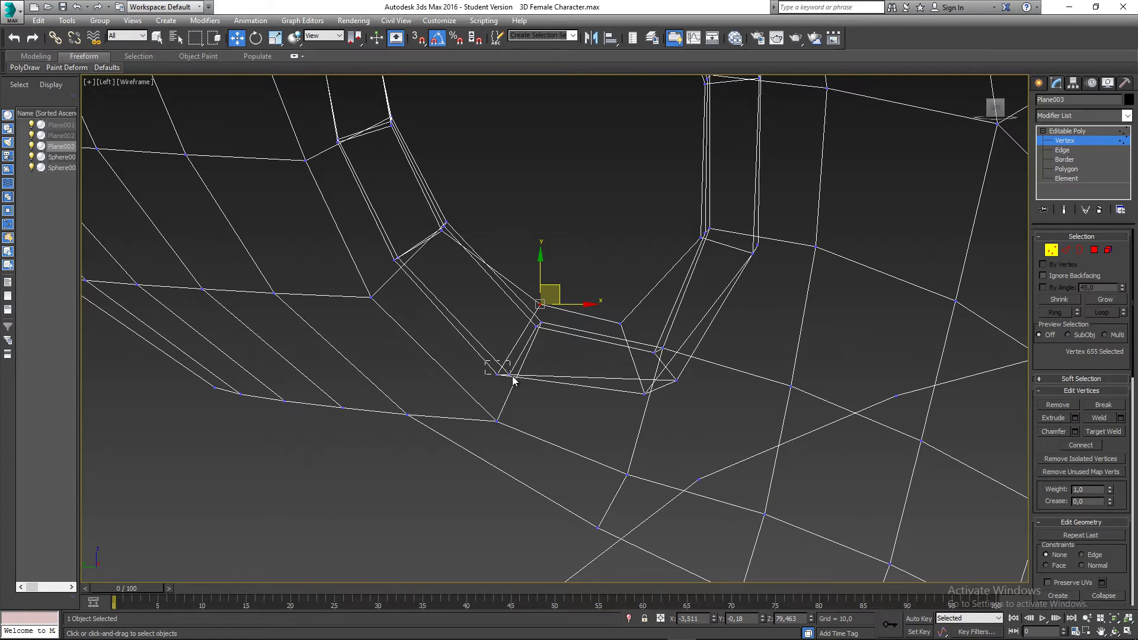
mouse_move(486, 361)
mouse_down()
mouse_move(513, 377)
mouse_move(542, 284)
mouse_up()
key(F3)
click(536, 310)
scroll(581, 290, down, 4)
middle_drag(604, 239, 603, 317)
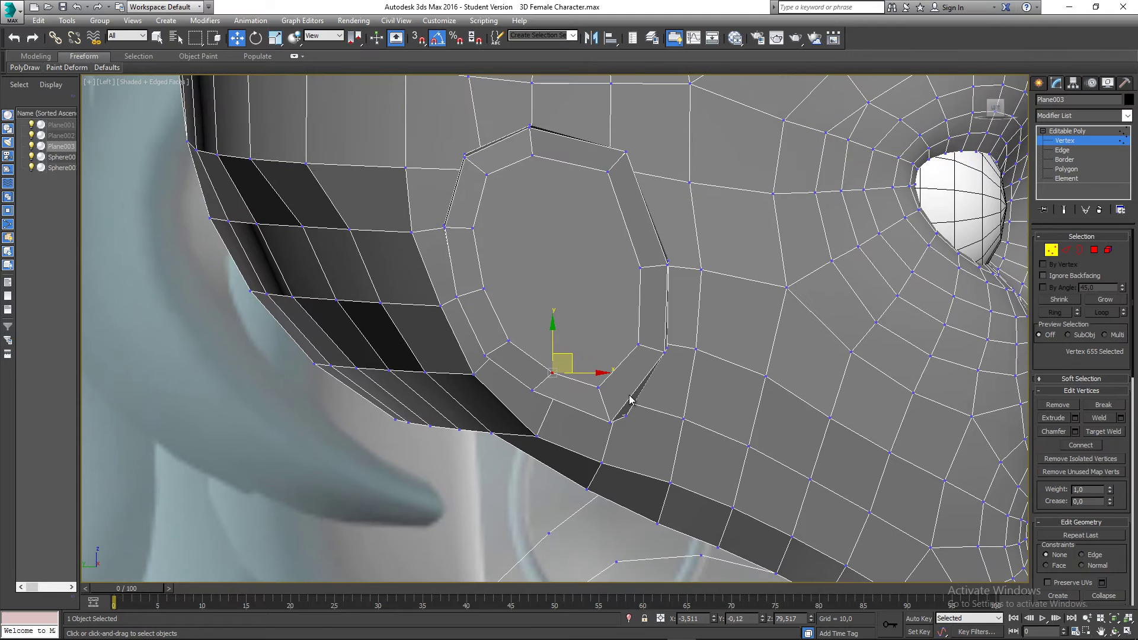
Step: Shift the ear's lower front corner vertices forward and slightly up, and nudge the bottom rear vertices forward and down
click(630, 421)
click(610, 423)
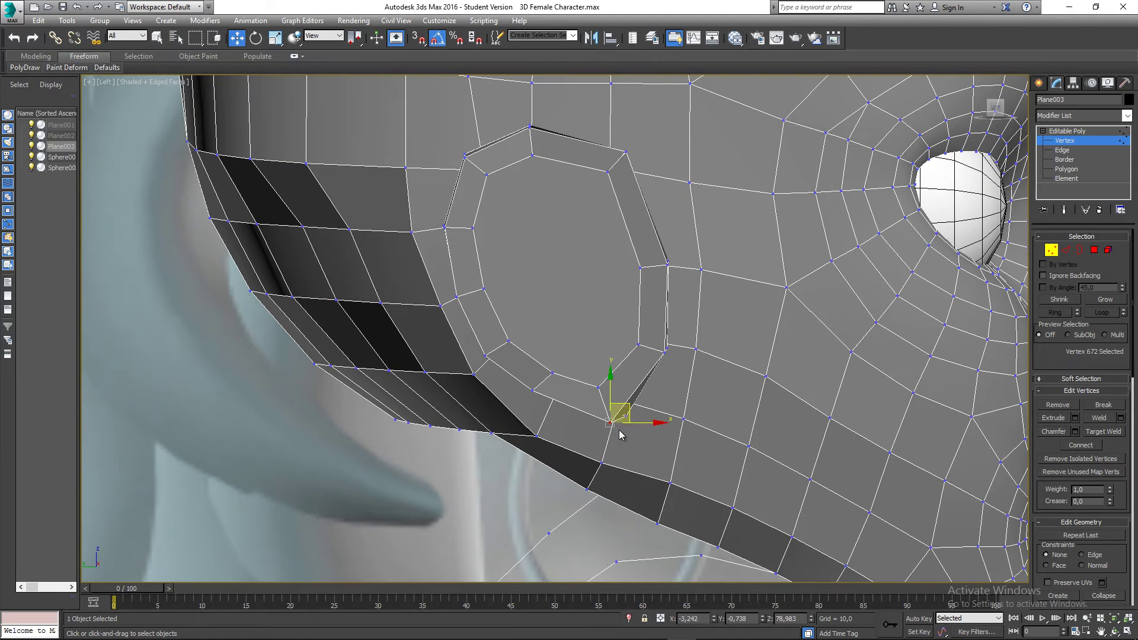
ctrl+click(634, 418)
drag(636, 400, 624, 364)
click(605, 388)
drag(524, 401, 571, 380)
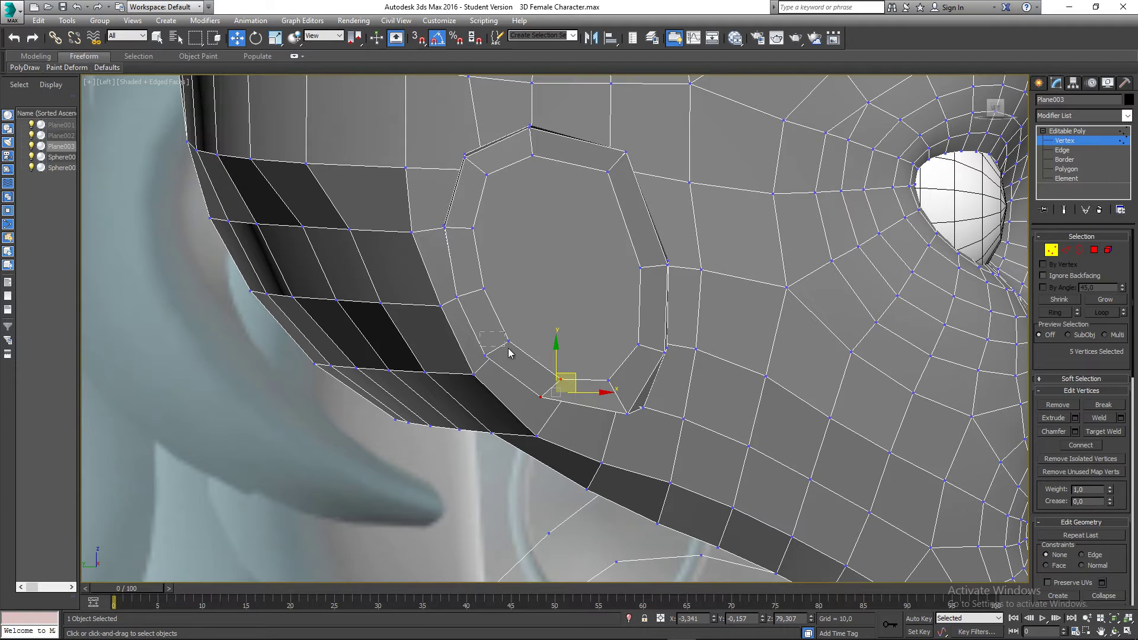
Step: Reposition the inner and outer vertex groups along the ear's lower rear curve to smooth its outline
drag(508, 354, 540, 317)
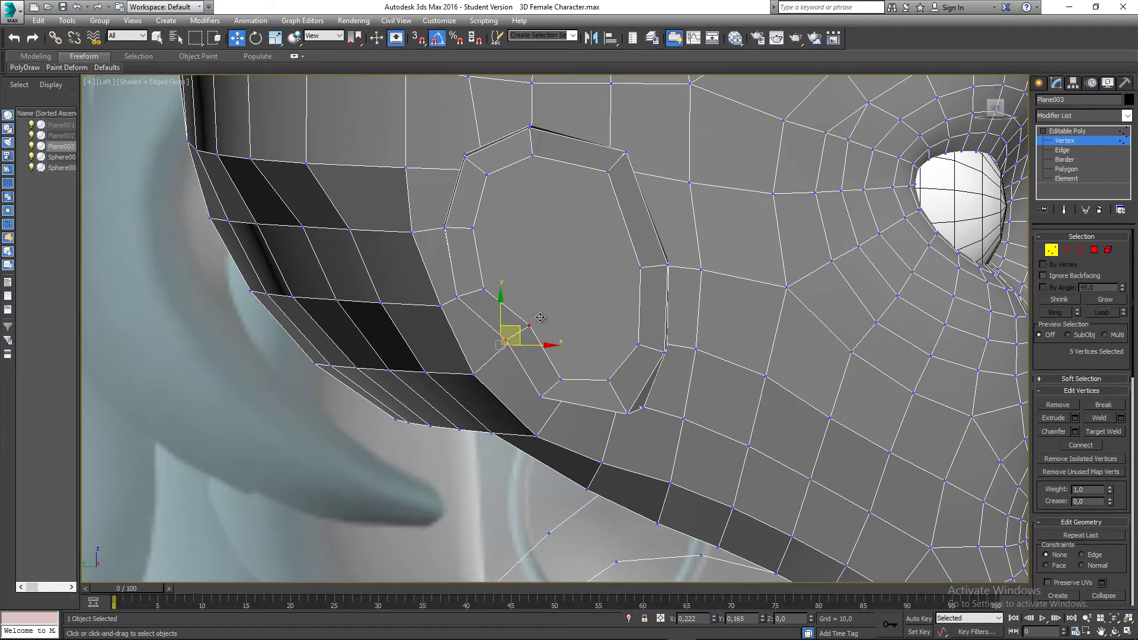
middle_drag(540, 318, 541, 332)
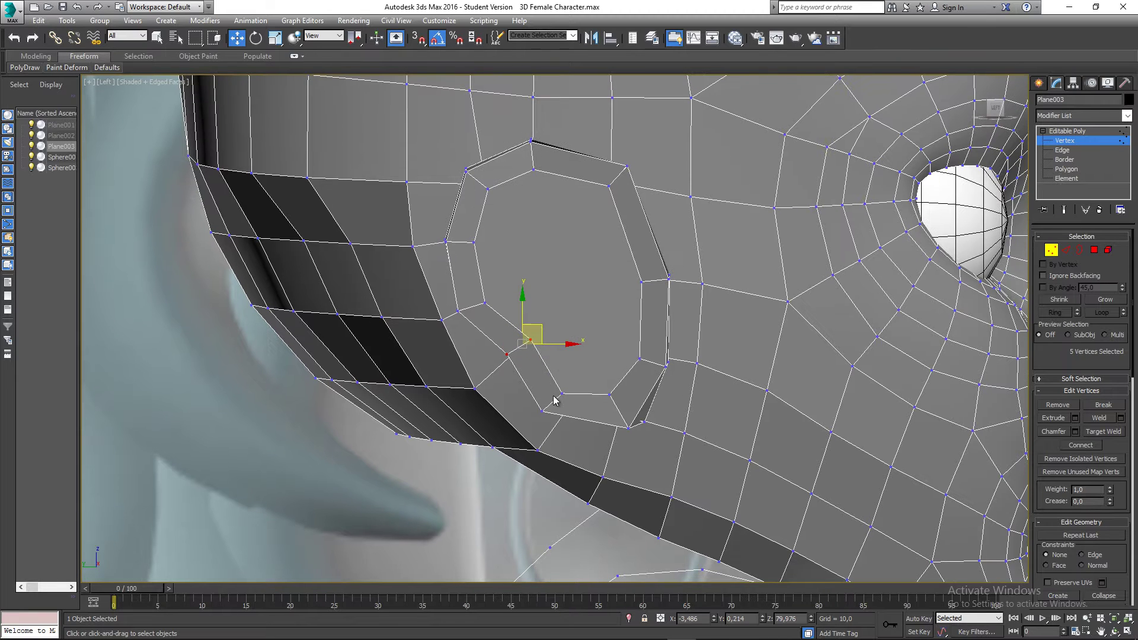
drag(575, 380, 572, 377)
middle_drag(573, 377, 573, 396)
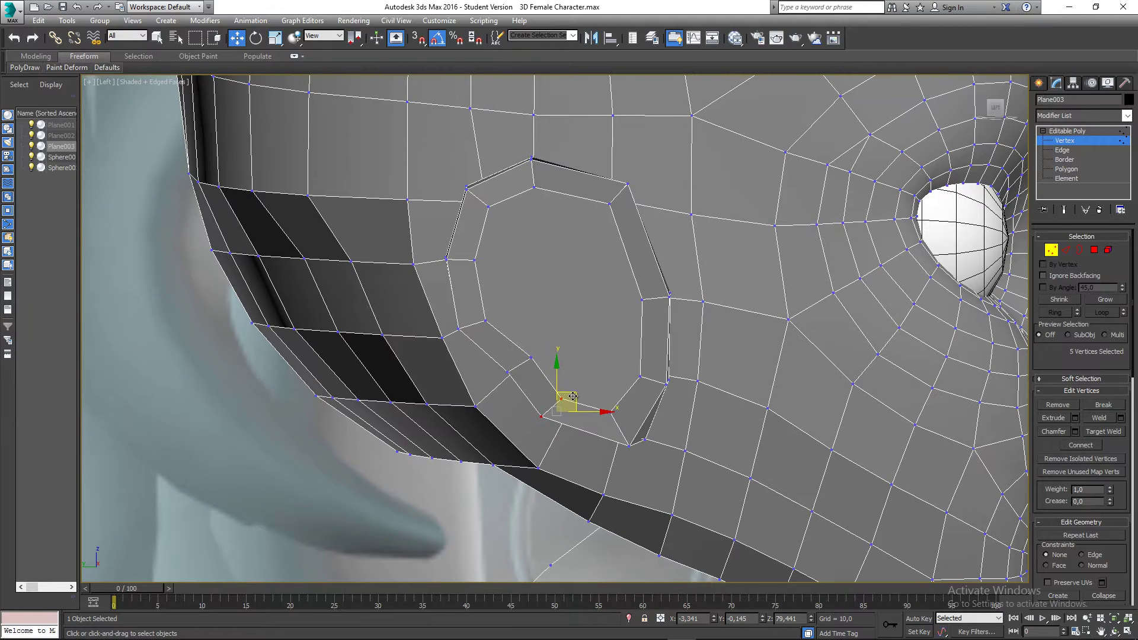
drag(531, 426, 566, 399)
middle_drag(469, 318, 476, 358)
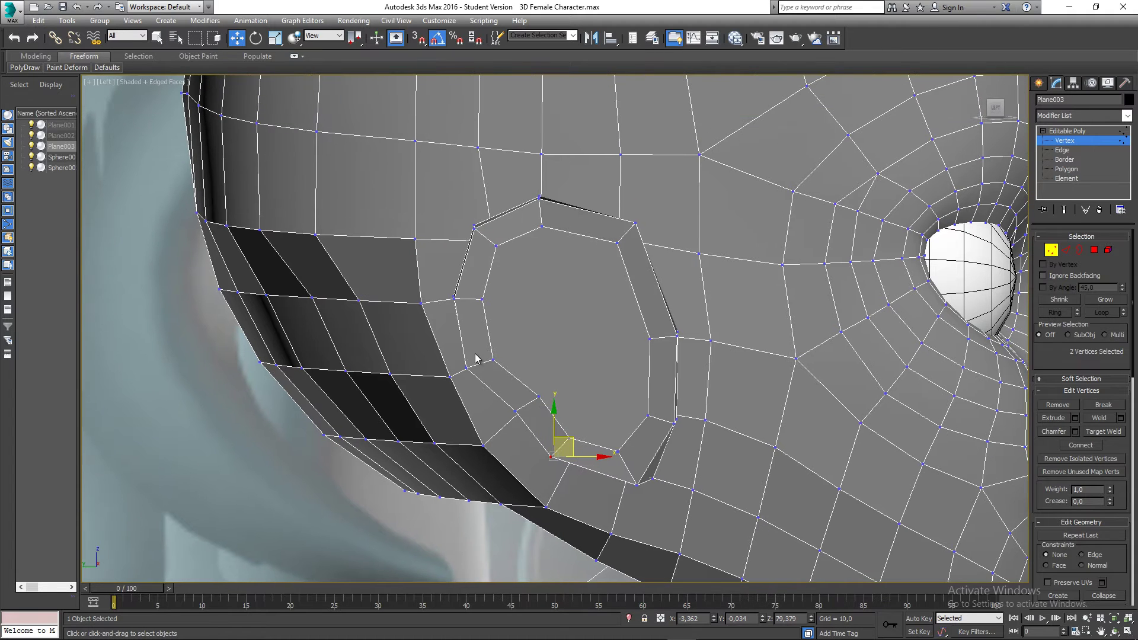
drag(522, 383, 503, 350)
click(561, 325)
scroll(561, 325, down, 1)
middle_drag(561, 325, 516, 355)
scroll(523, 333, down, 2)
scroll(517, 354, up, 2)
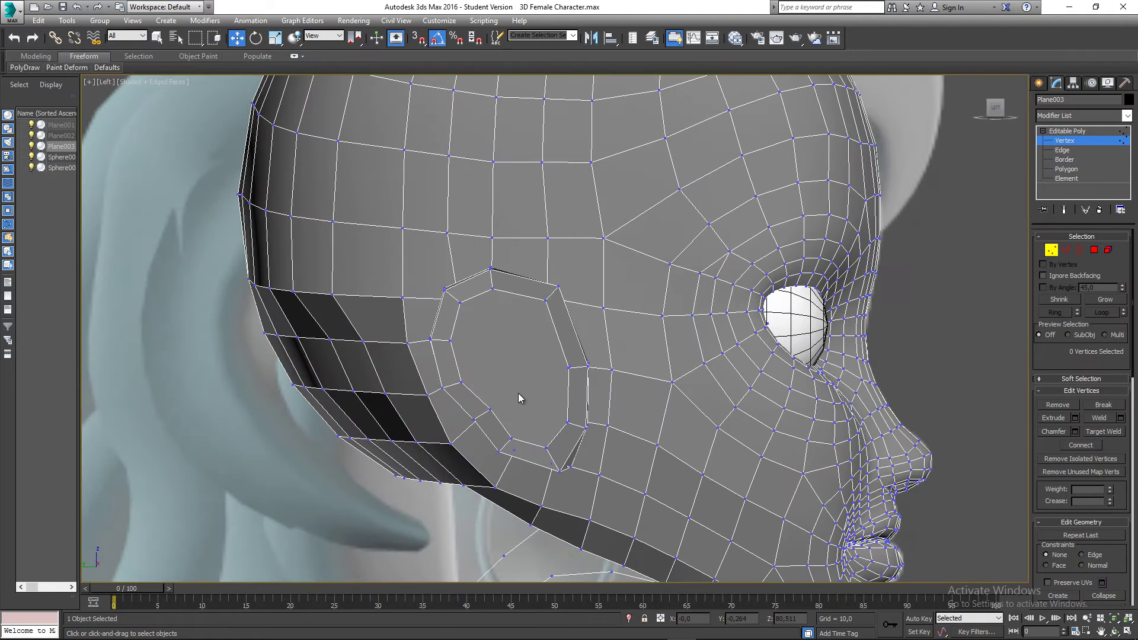
Step: Nudge the vertices at the ear's lower front tip and the front corner group above it
scroll(518, 393, up, 8)
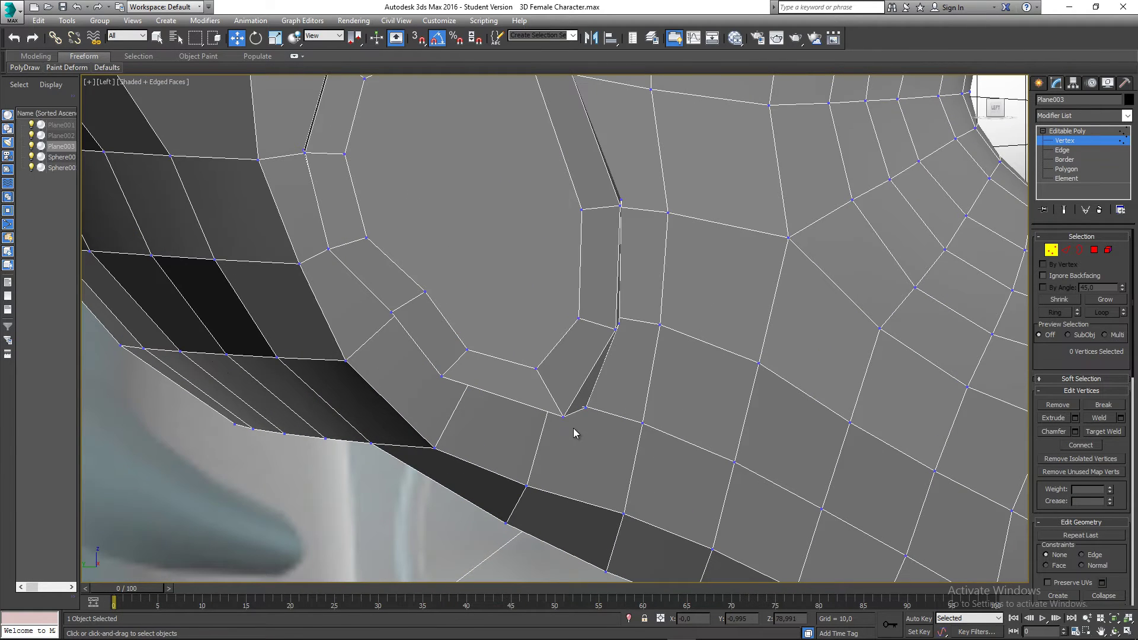
drag(574, 428, 587, 393)
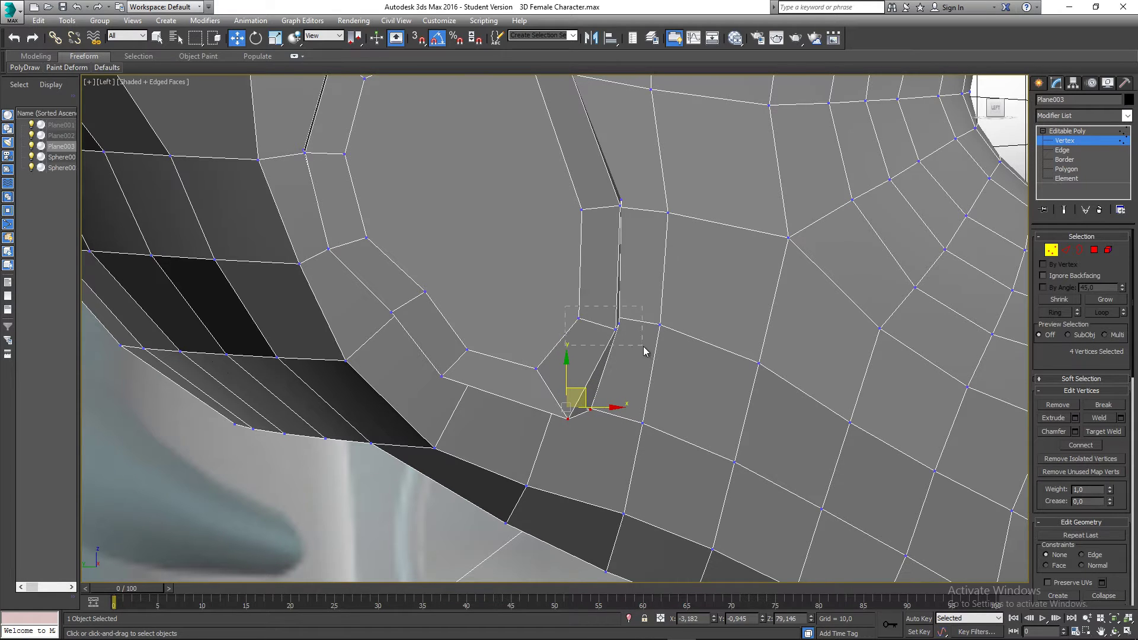
drag(643, 346, 643, 347)
drag(614, 305, 608, 306)
scroll(556, 320, down, 2)
middle_drag(553, 324, 551, 372)
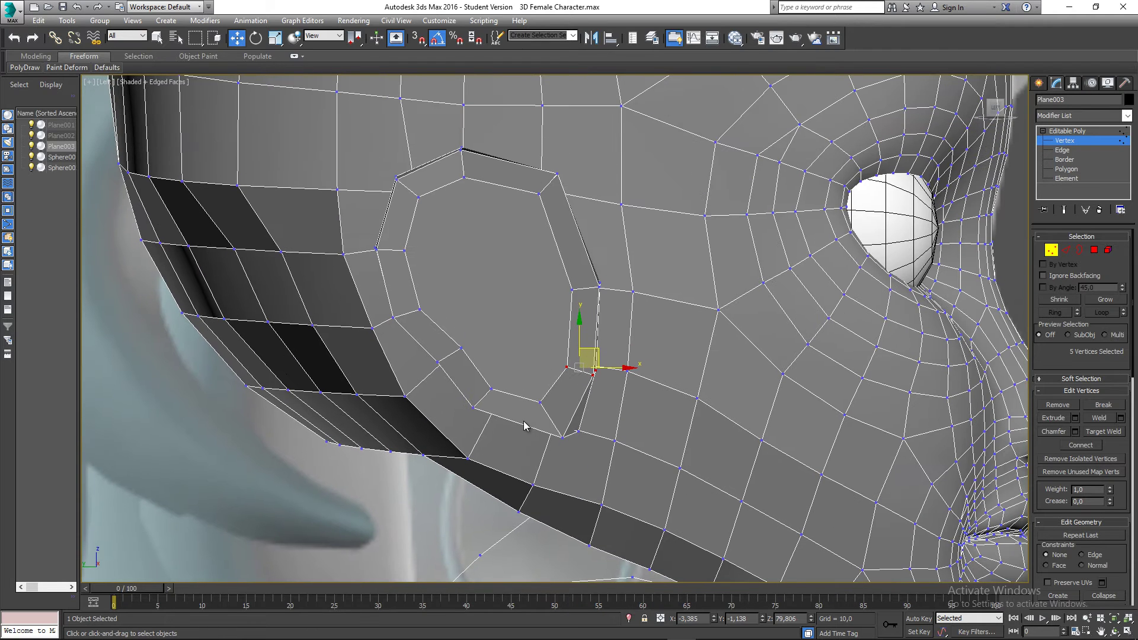
Step: Move the ear's lower tip vertices back towards the rear and fine-tune the vertex group on the lower rear curve
middle_drag(524, 425, 521, 414)
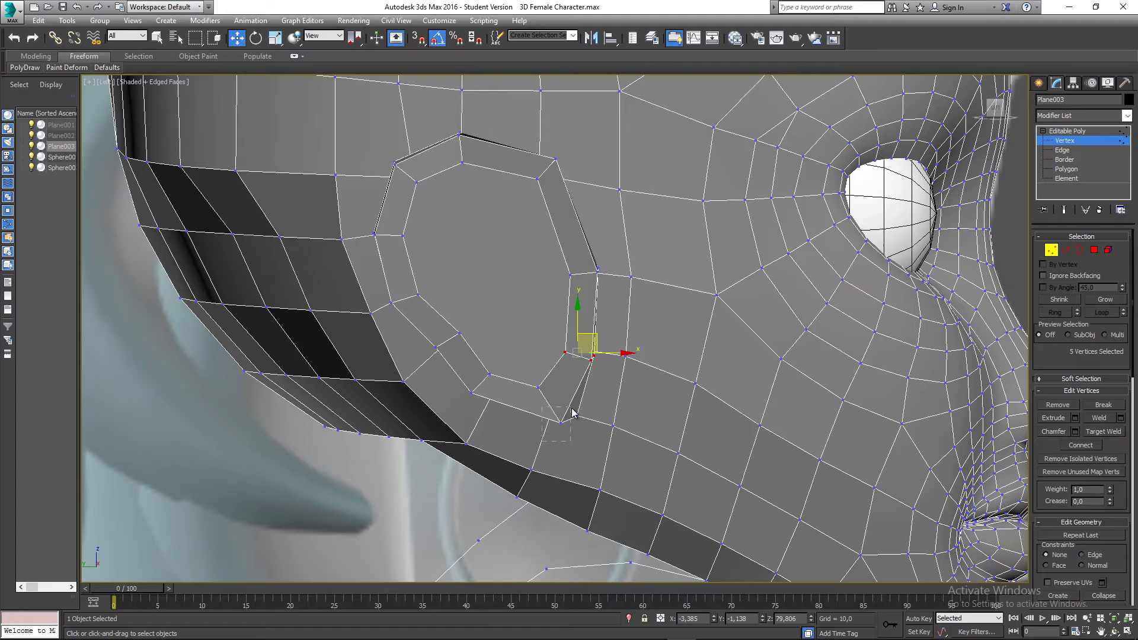
mouse_move(571, 408)
mouse_down()
mouse_move(555, 402)
mouse_move(584, 404)
mouse_up()
click(575, 417)
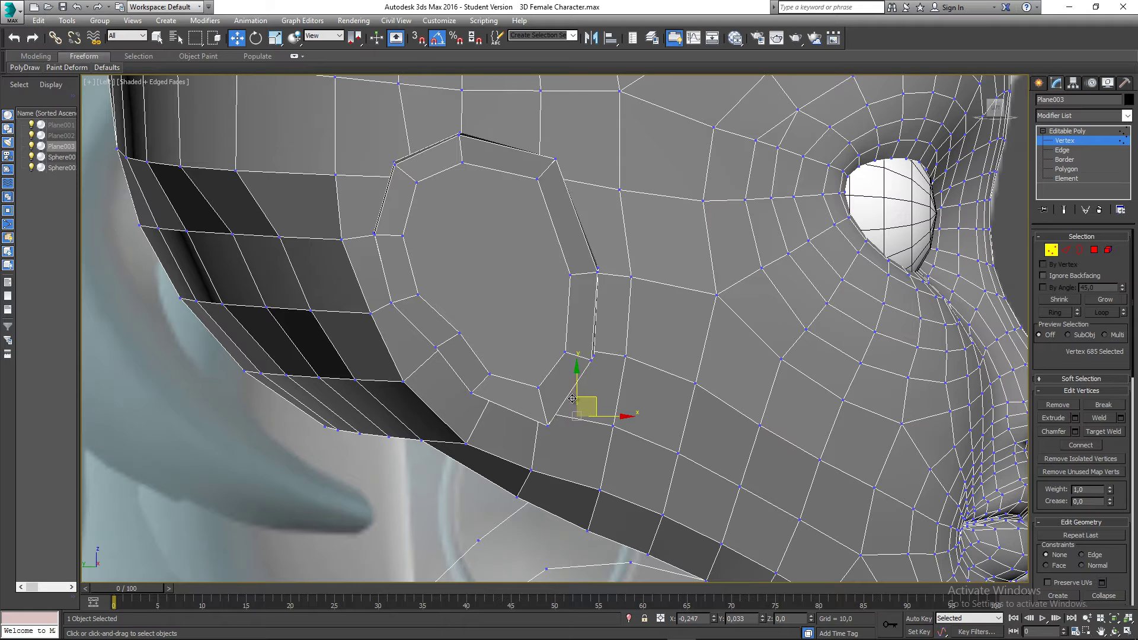
drag(572, 398, 572, 399)
scroll(570, 410, down, 2)
middle_drag(570, 410, 566, 417)
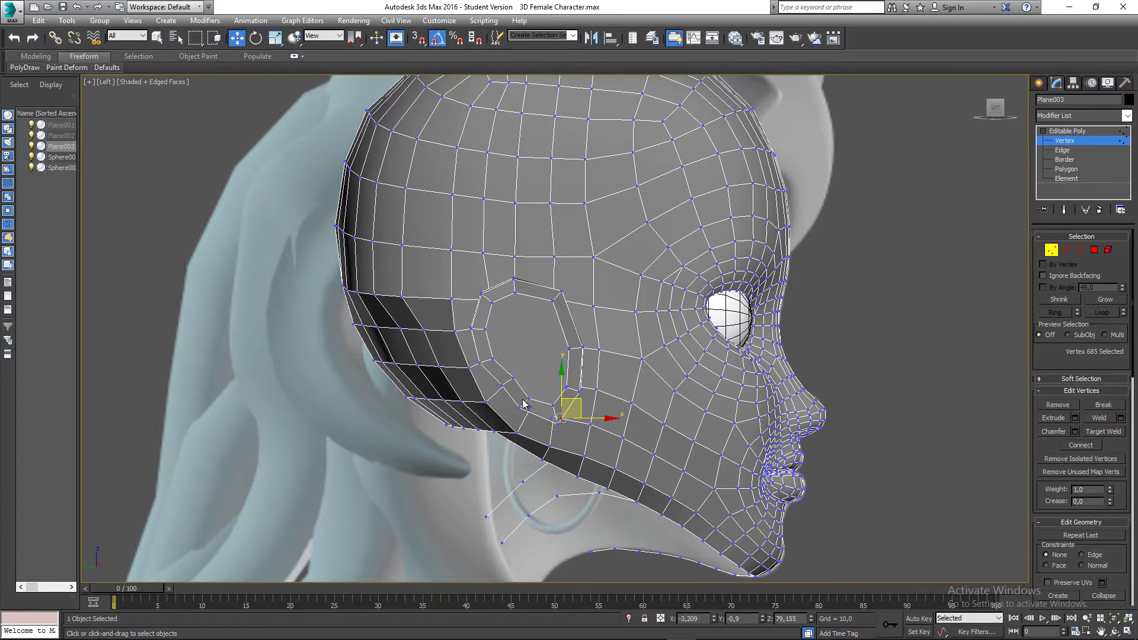
scroll(526, 405, up, 1)
scroll(508, 385, up, 2)
drag(525, 361, 524, 360)
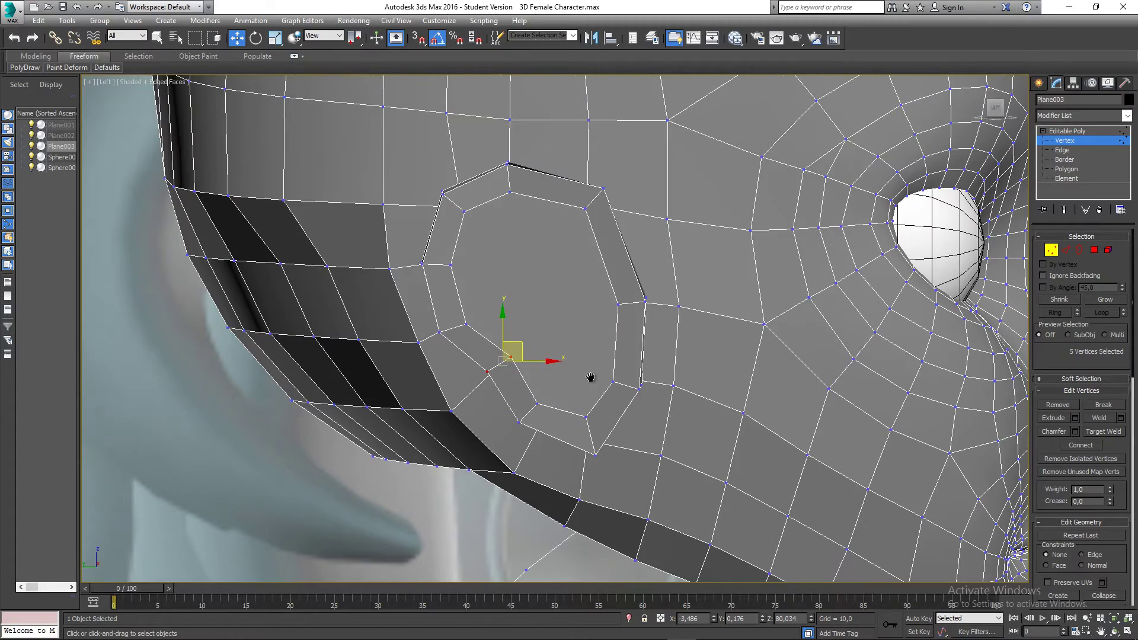
Step: In the perspective view, move the two middle vertices on the ear rim's face side outward to X -3.411 and -3.534
key(p)
scroll(536, 374, up, 4)
mouse_move(471, 385)
alt+middle_down()
mouse_move(419, 380)
mouse_move(411, 412)
mouse_move(449, 436)
mouse_move(414, 427)
mouse_move(427, 419)
mouse_move(417, 401)
mouse_move(396, 417)
mouse_move(413, 430)
mouse_move(385, 481)
alt+middle_up()
scroll(448, 433, up, 3)
key(F3)
click(449, 427)
click(326, 463)
key(F3)
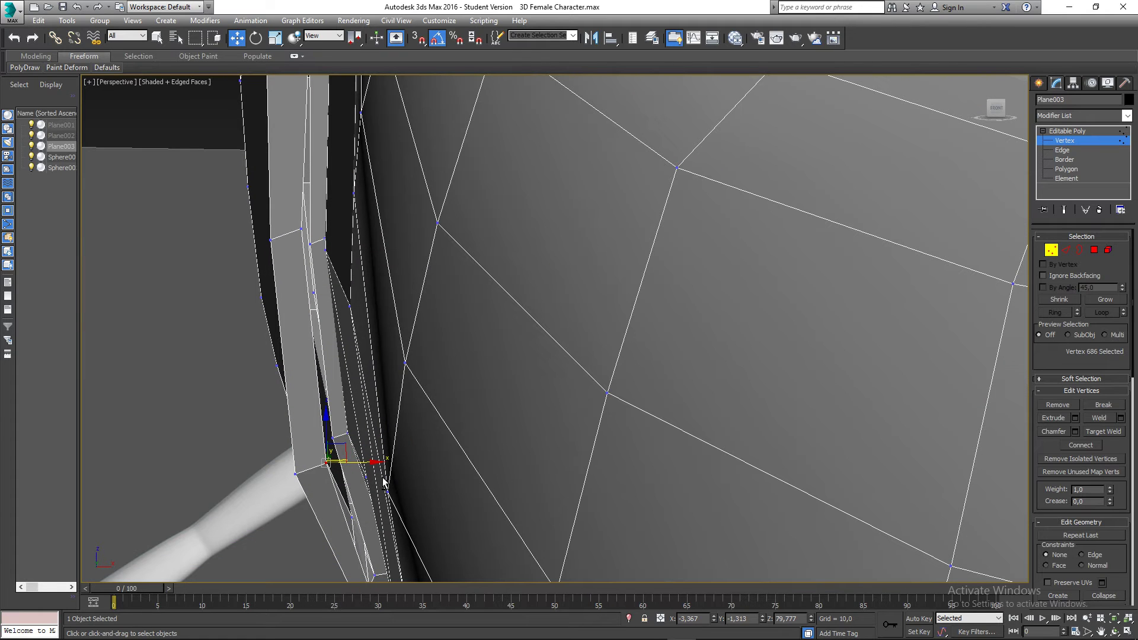
drag(361, 461, 344, 418)
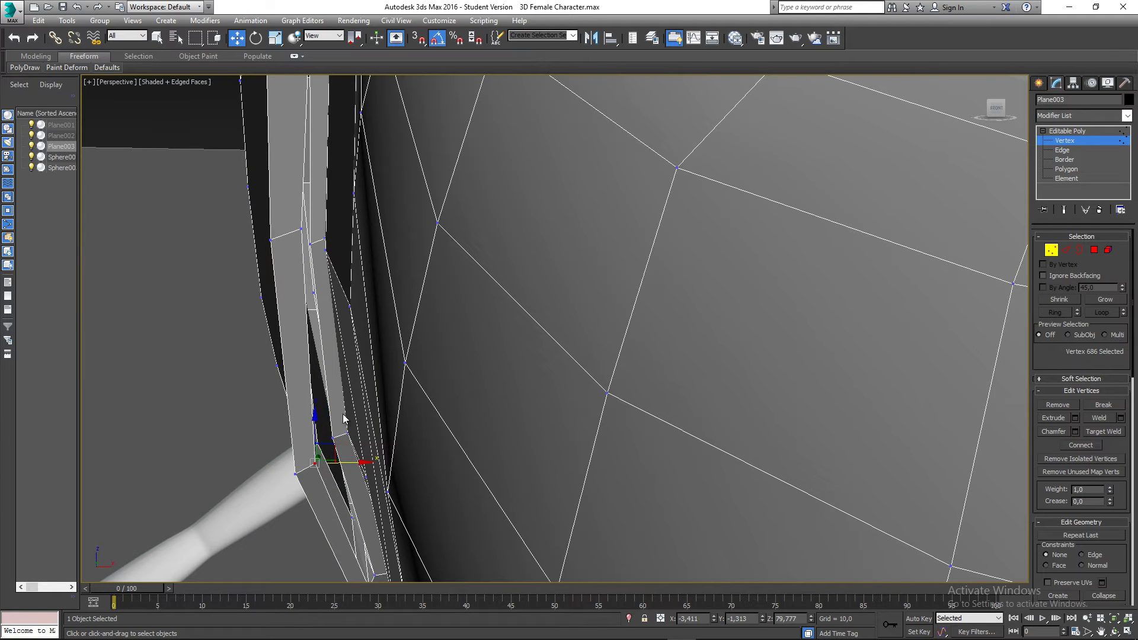
click(301, 229)
drag(320, 229, 300, 229)
alt+middle_drag(323, 283, 319, 292)
scroll(323, 296, down, 3)
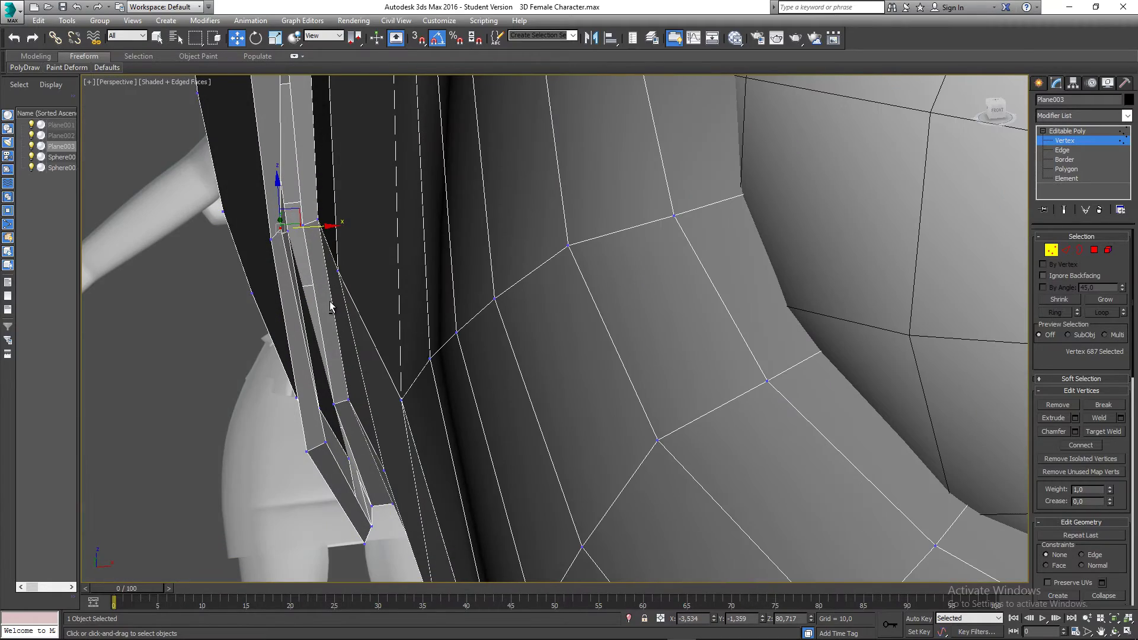
Step: Cap the open border between the outer rim and the inner band on the ear's face side
click(303, 231)
scroll(309, 222, up, 3)
alt+middle_drag(309, 215, 298, 188)
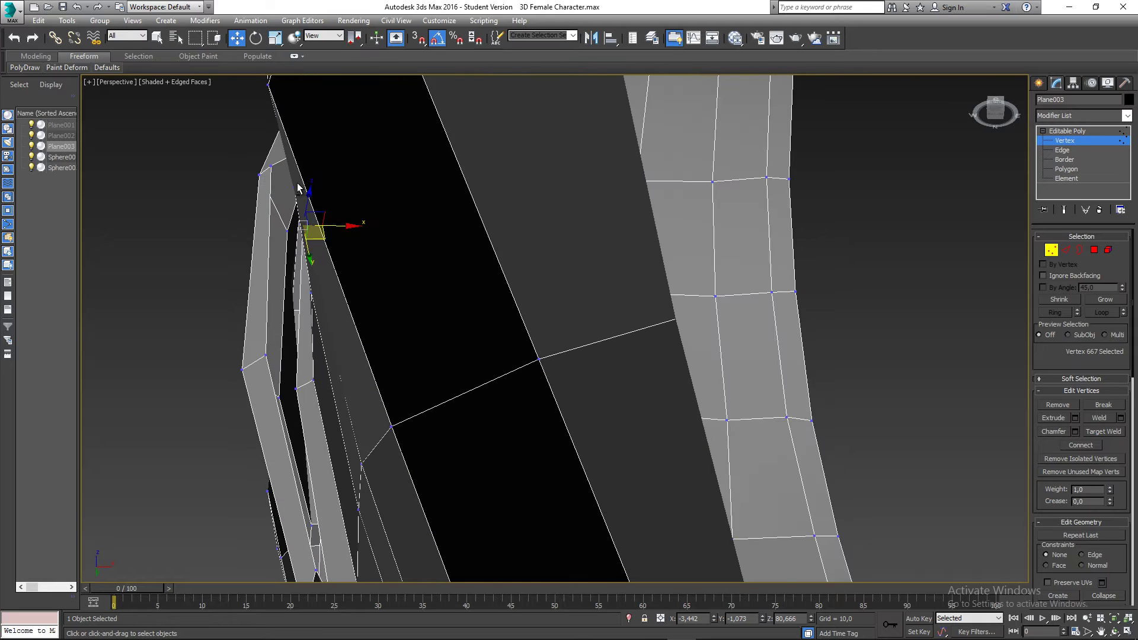
click(1080, 249)
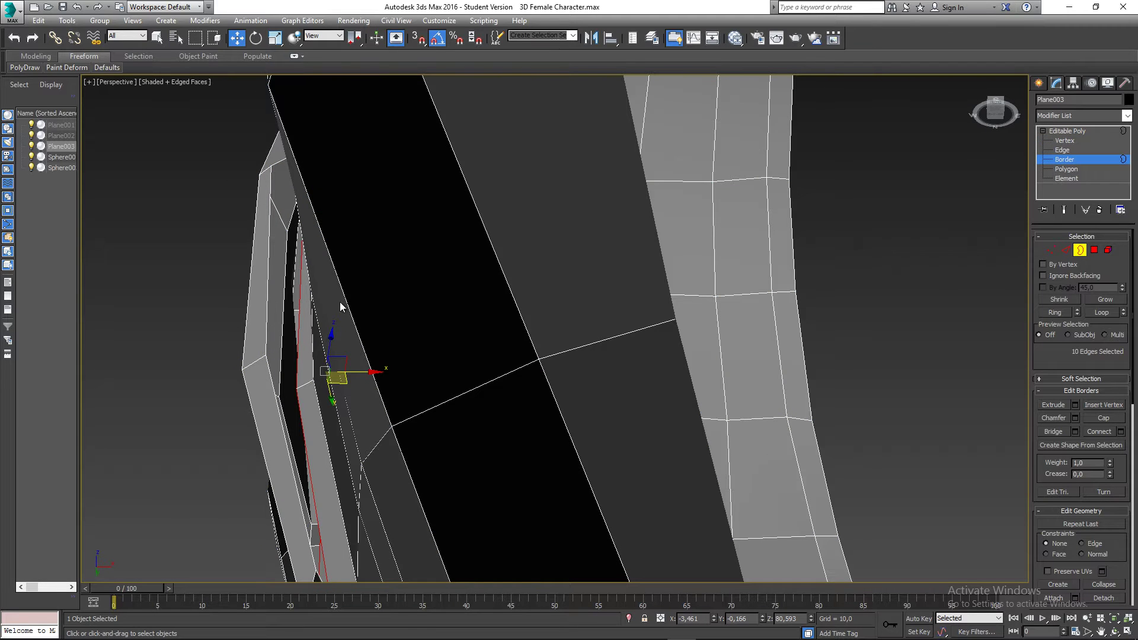
click(269, 292)
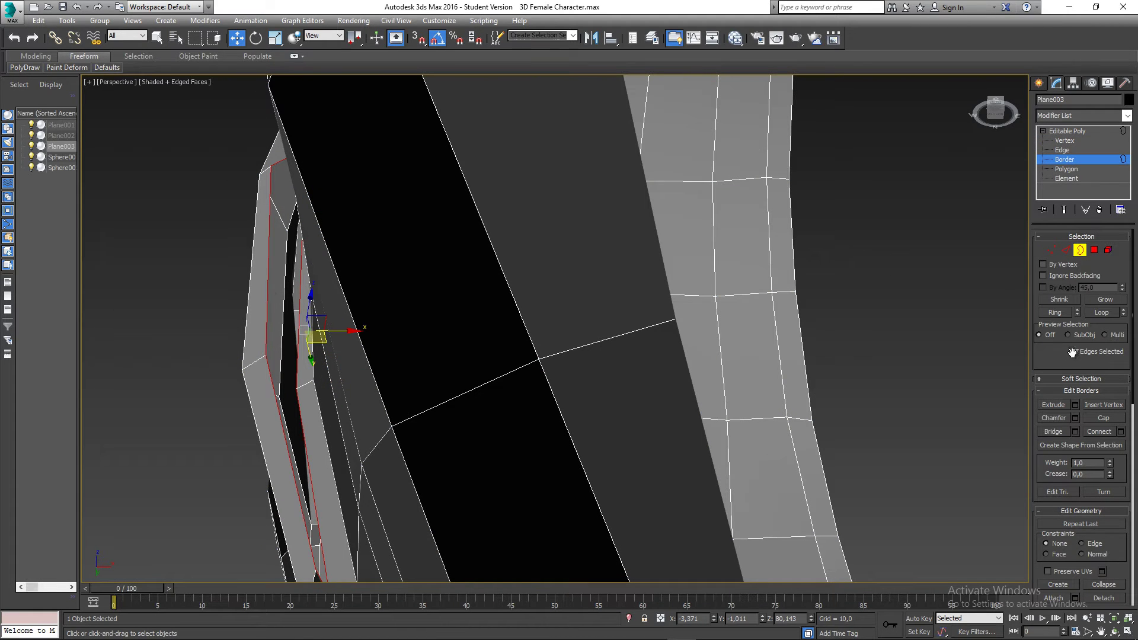
click(1099, 420)
alt+middle_drag(372, 343, 355, 406)
Step: Move the middle vertex on the ear rim's face side inward toward the head to X -3.442 and adjust its depth
click(1051, 250)
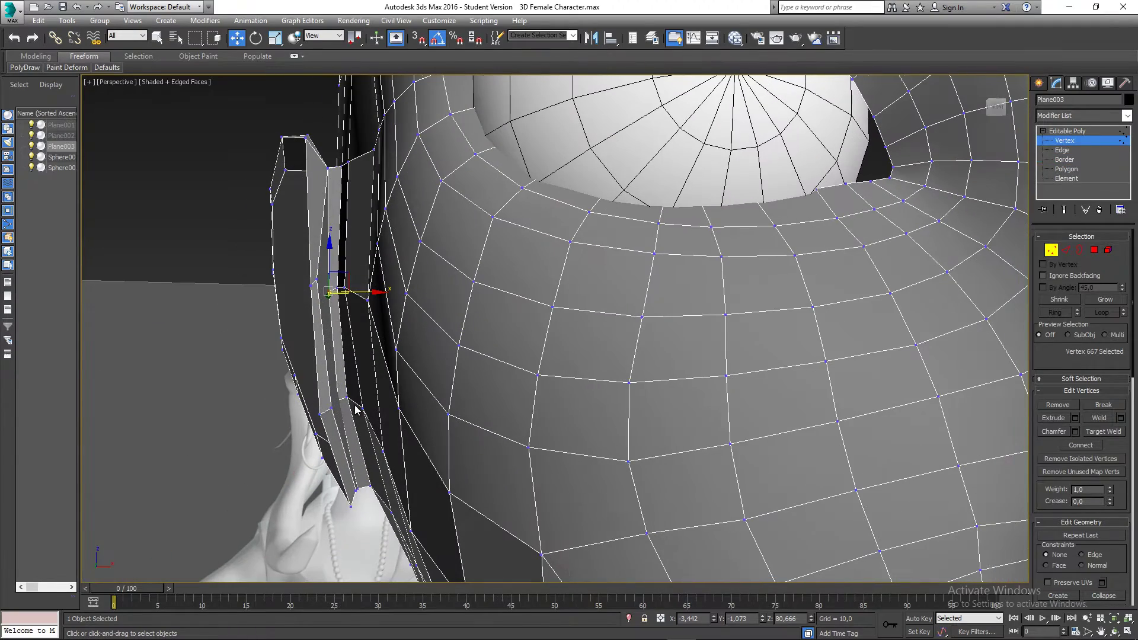
click(315, 280)
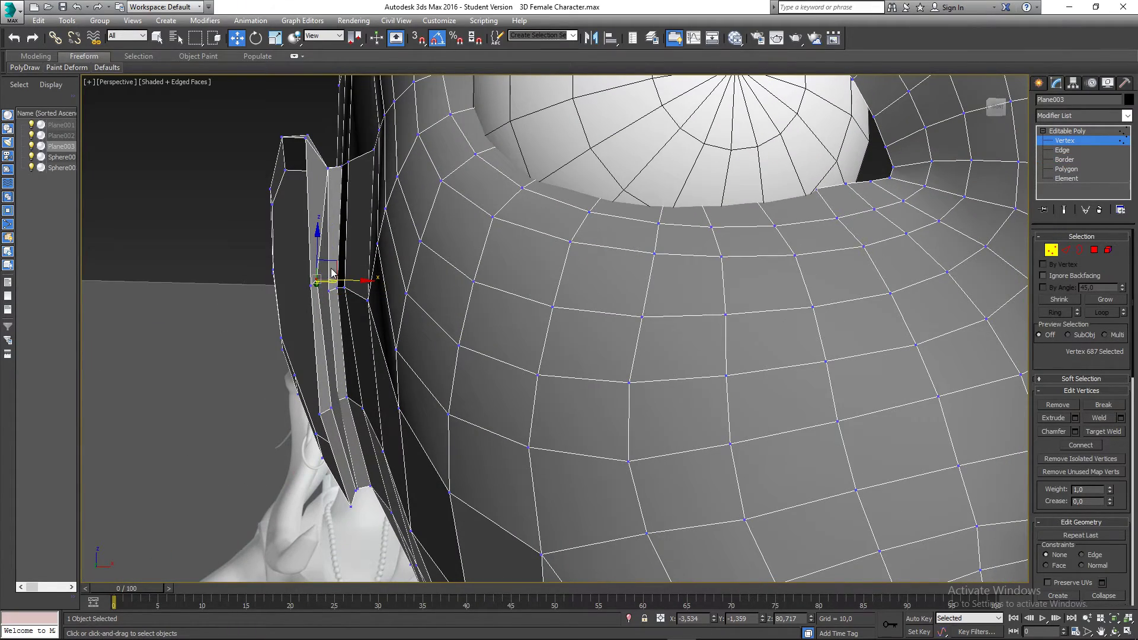
drag(331, 272, 349, 286)
alt+middle_drag(349, 286, 370, 297)
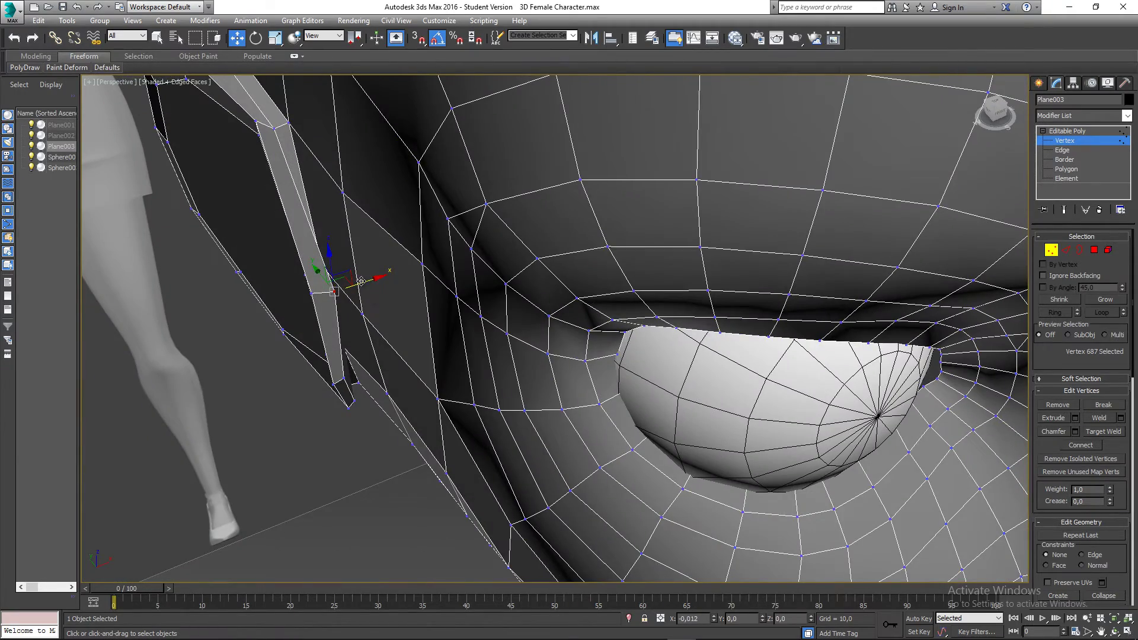
drag(361, 281, 356, 283)
alt+middle_drag(358, 297, 368, 348)
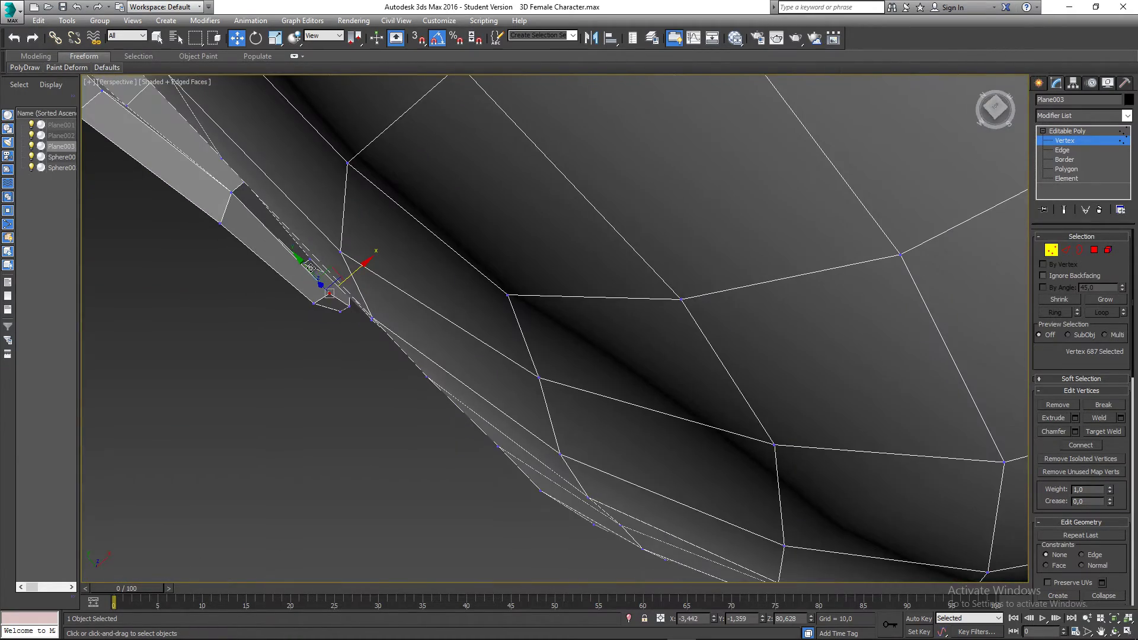
drag(311, 268, 346, 260)
alt+middle_drag(346, 261, 301, 256)
Step: Nudge the next lower vertex on the ear rim's face side slightly toward the head
click(321, 395)
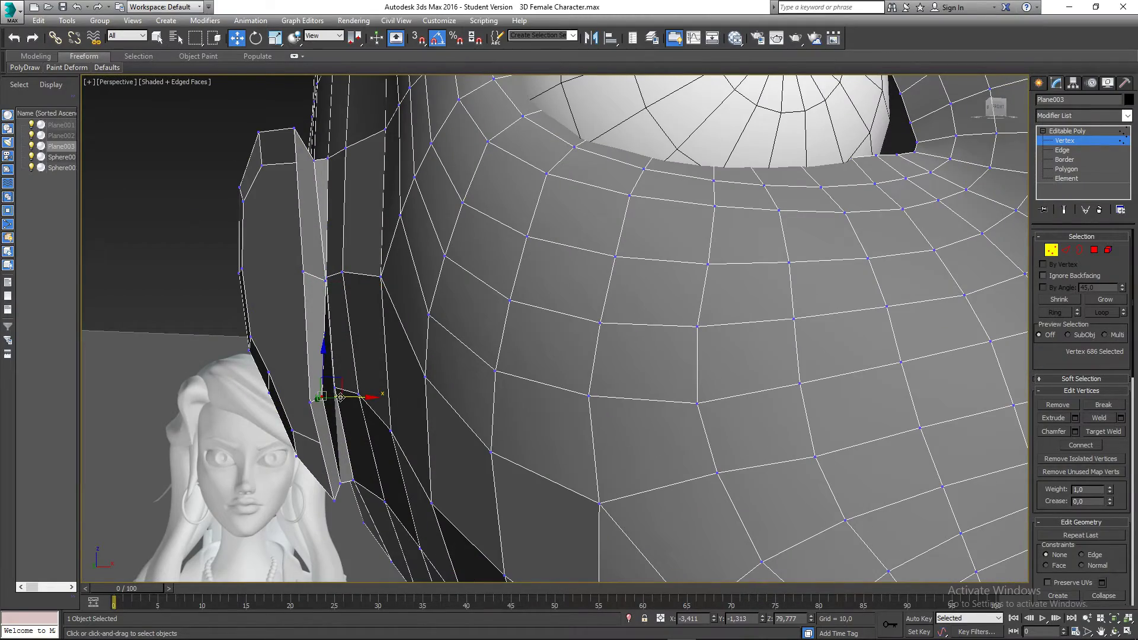
drag(343, 397, 350, 402)
click(308, 403)
alt+middle_drag(349, 404, 347, 452)
middle_drag(328, 371, 428, 454)
scroll(399, 447, up, 2)
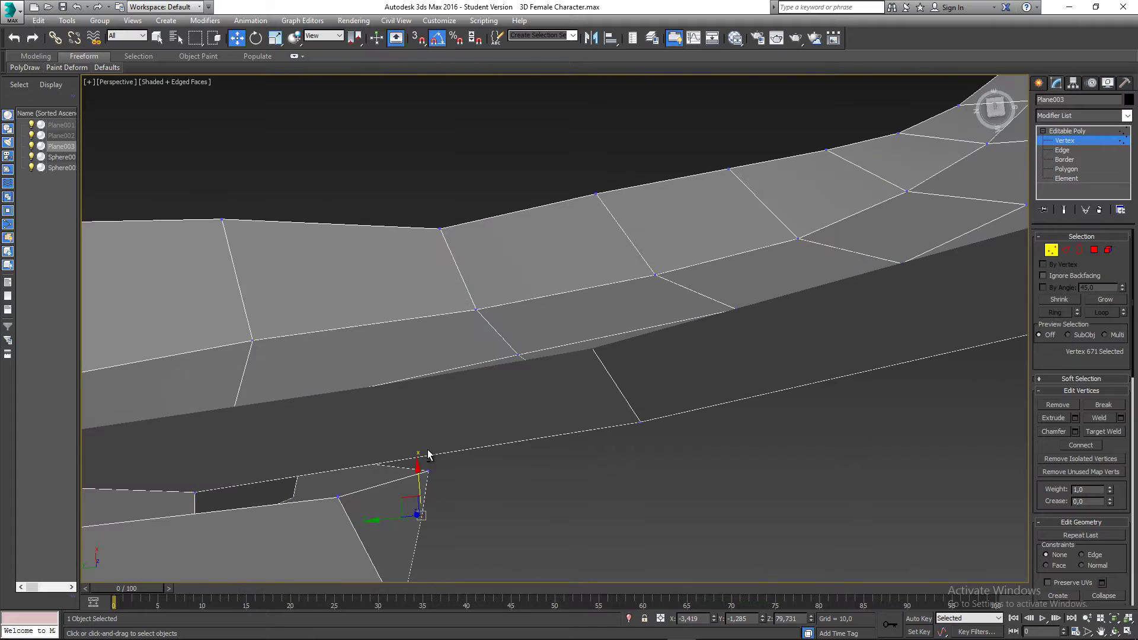
Step: Examine the borders and overlapping faces around the lower end of the ear's face side up close
click(1080, 250)
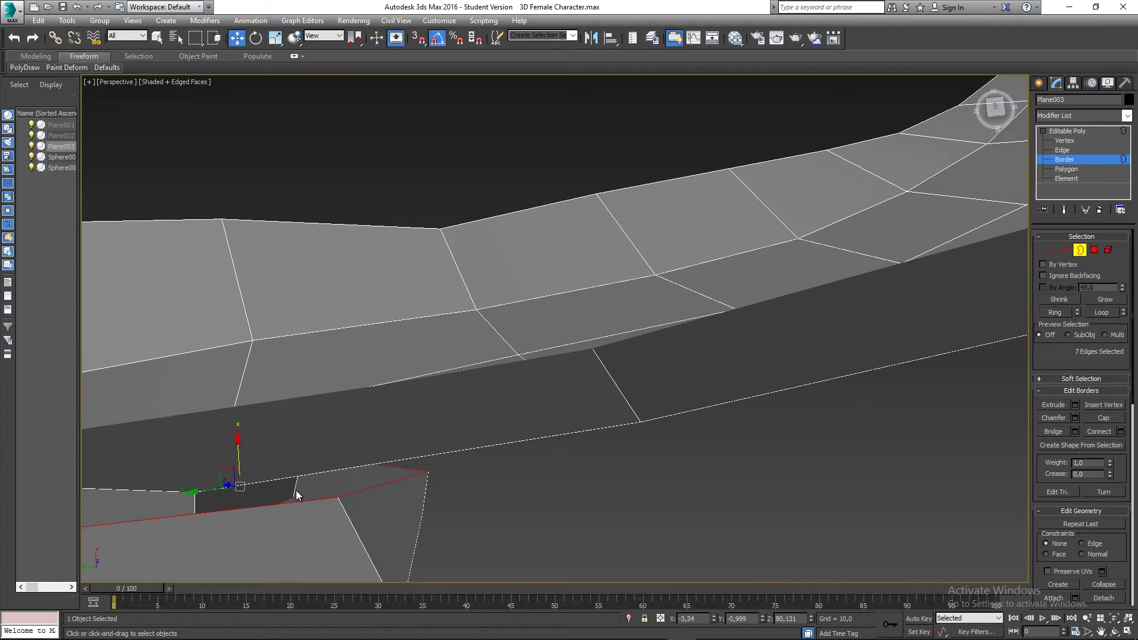
click(194, 503)
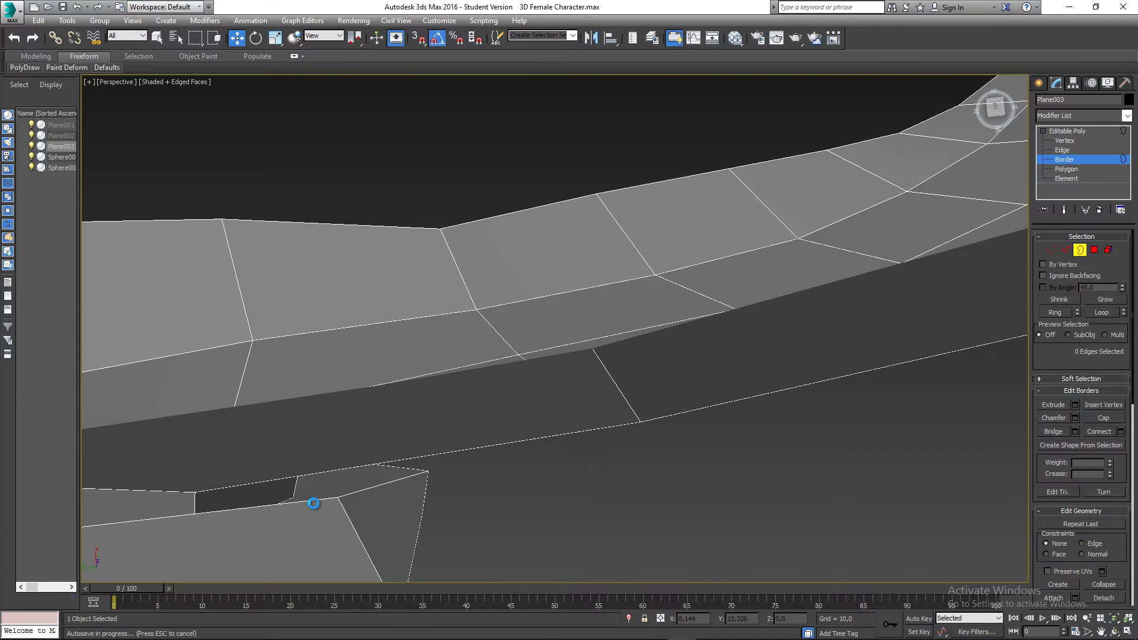
scroll(375, 503, up, 2)
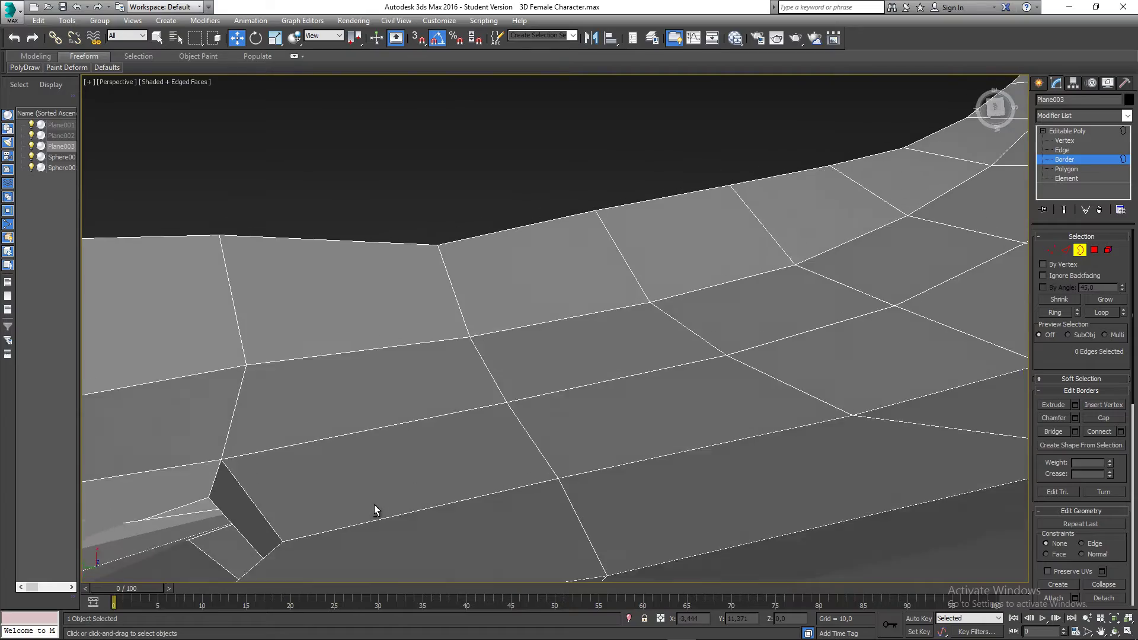
scroll(375, 503, down, 6)
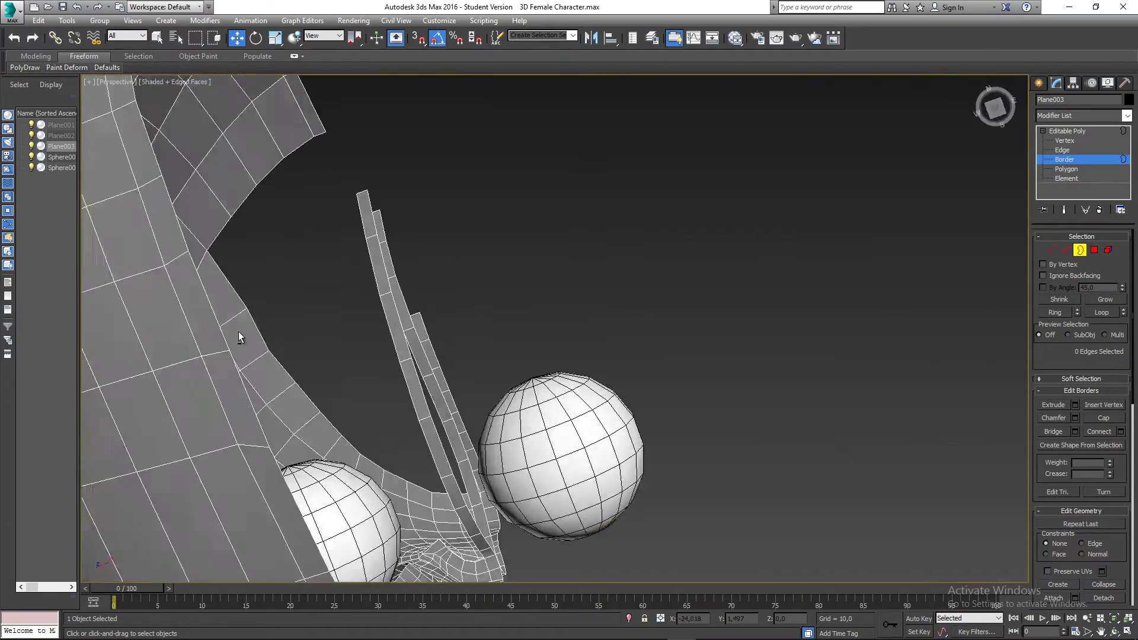
alt+middle_drag(238, 332, 142, 267)
middle_drag(246, 226, 292, 350)
scroll(364, 304, up, 6)
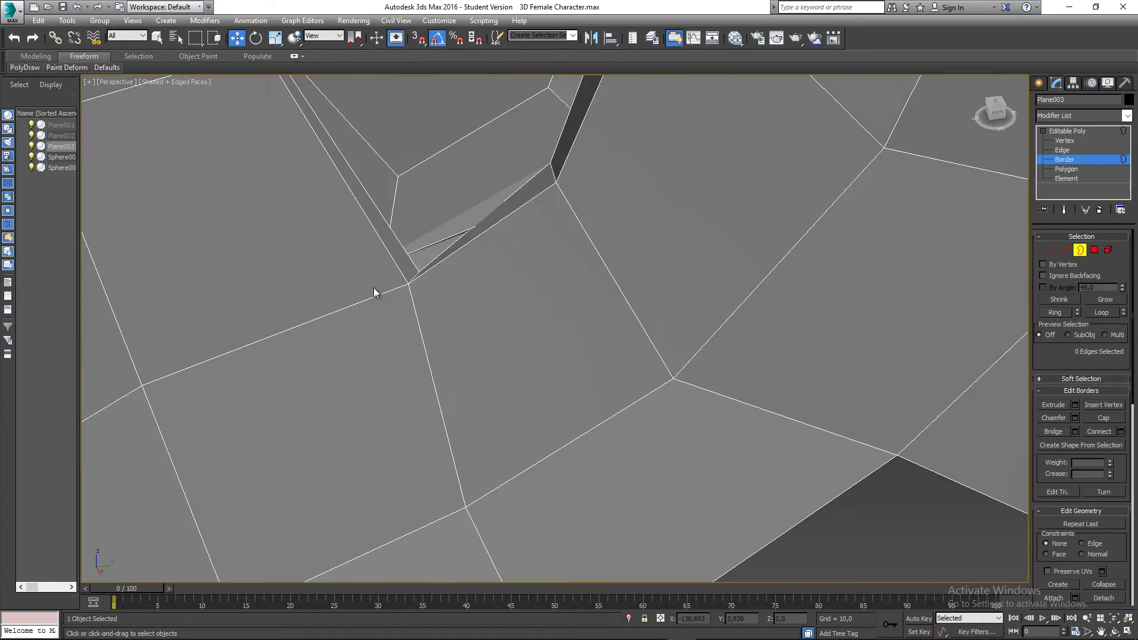
alt+middle_drag(440, 256, 503, 285)
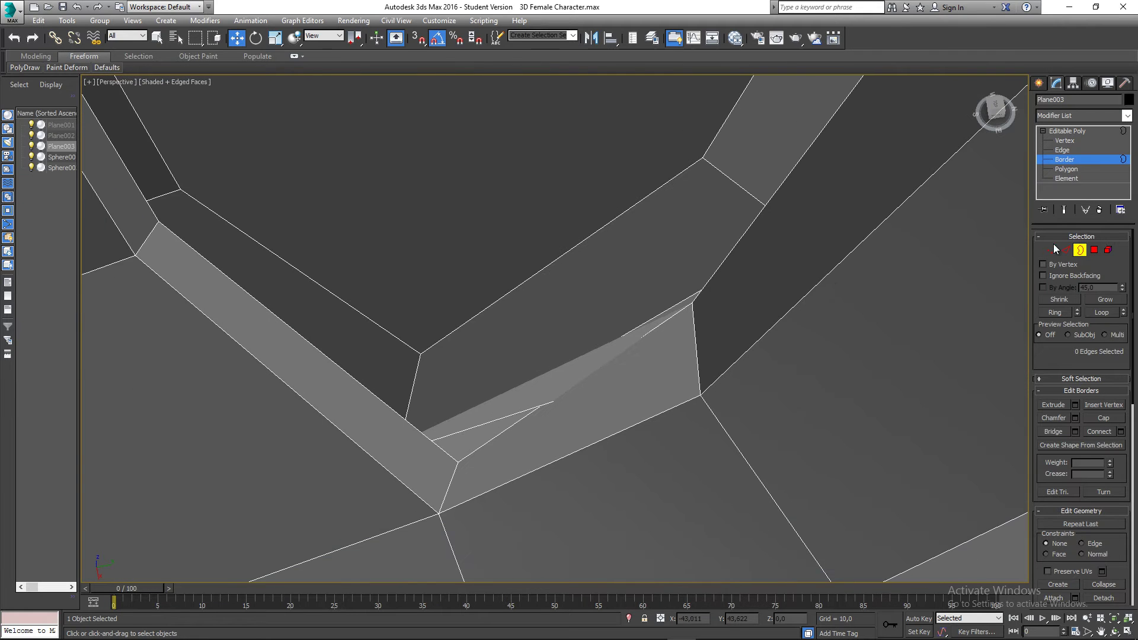
Step: Move the vertex at the lower end of the ear's inner band inward to X -3.194
click(1052, 250)
scroll(632, 385, down, 2)
key(F3)
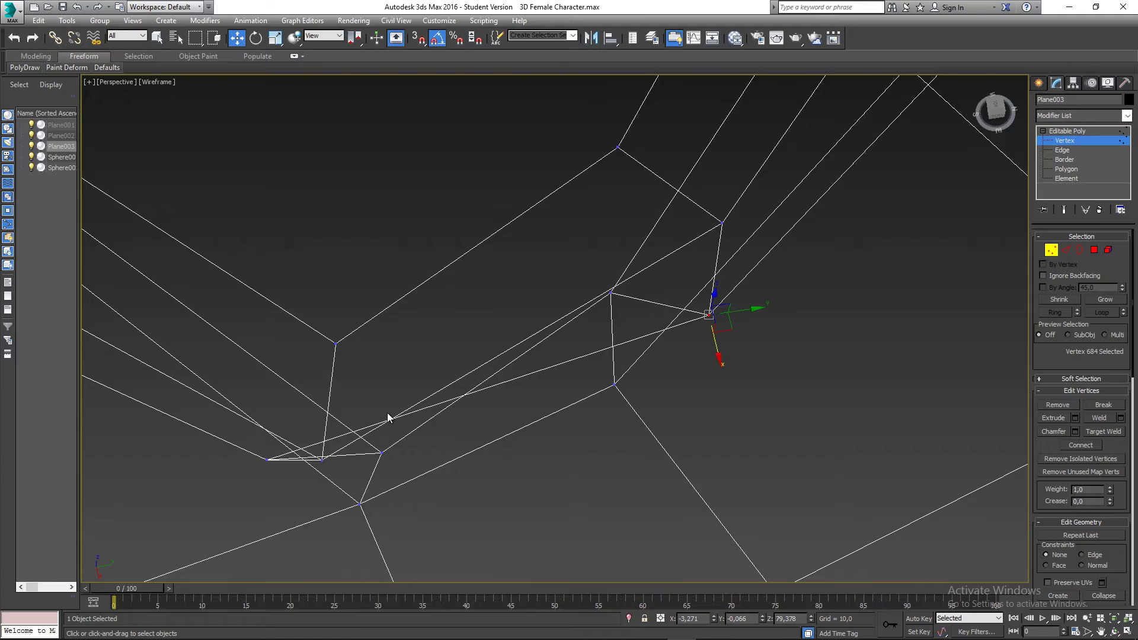
click(269, 460)
alt+middle_drag(271, 461, 314, 511)
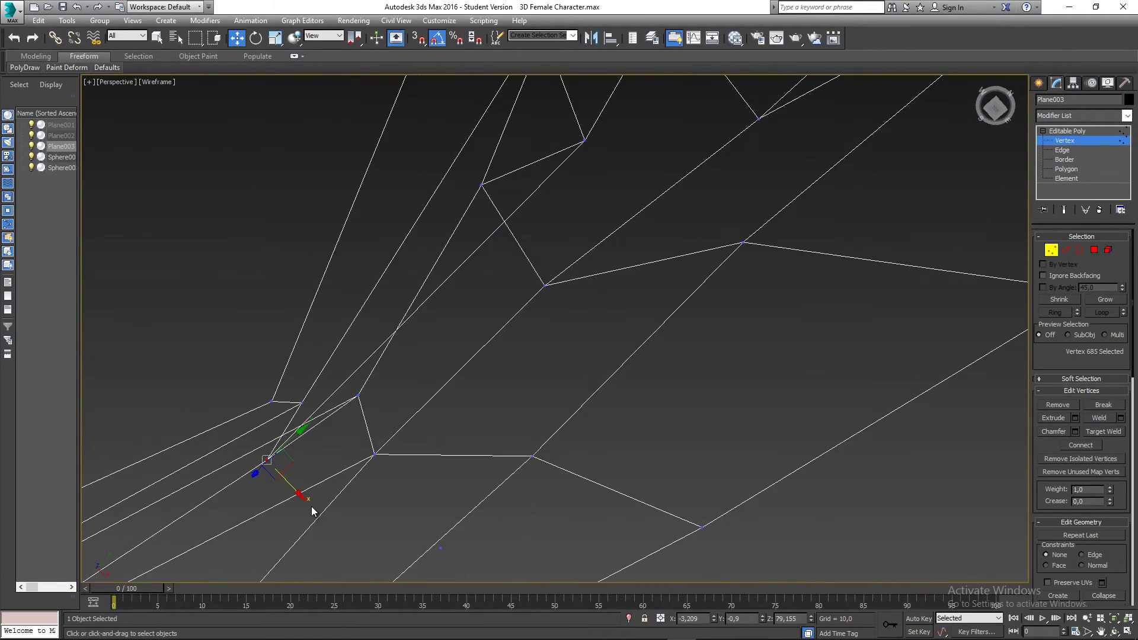
drag(298, 492, 304, 497)
middle_drag(803, 313, 754, 321)
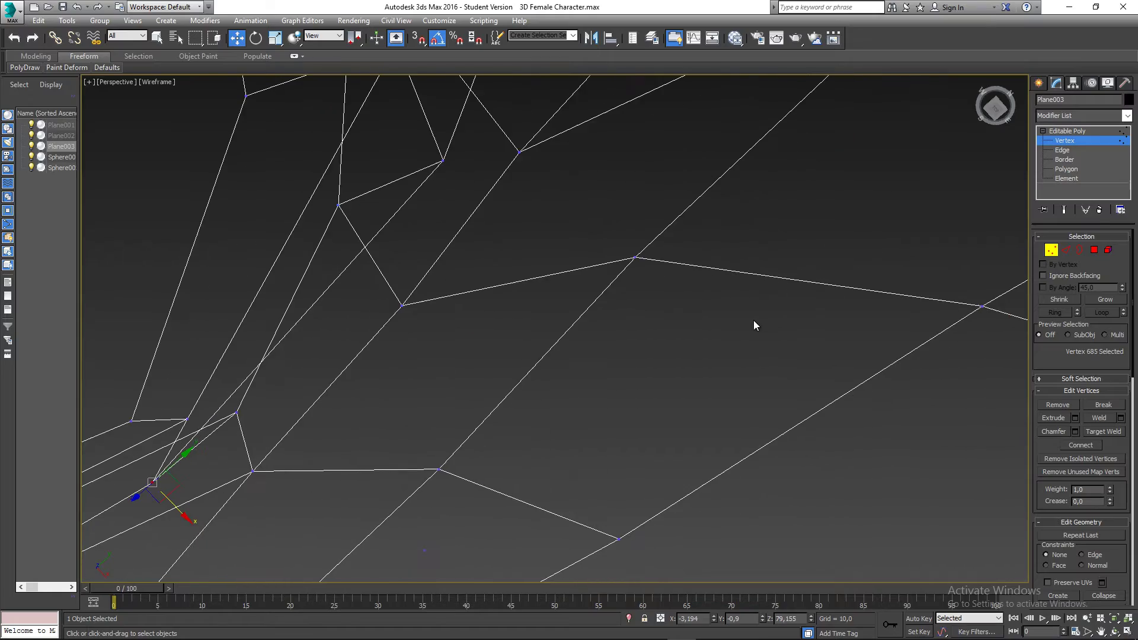
key(F3)
scroll(527, 320, down, 4)
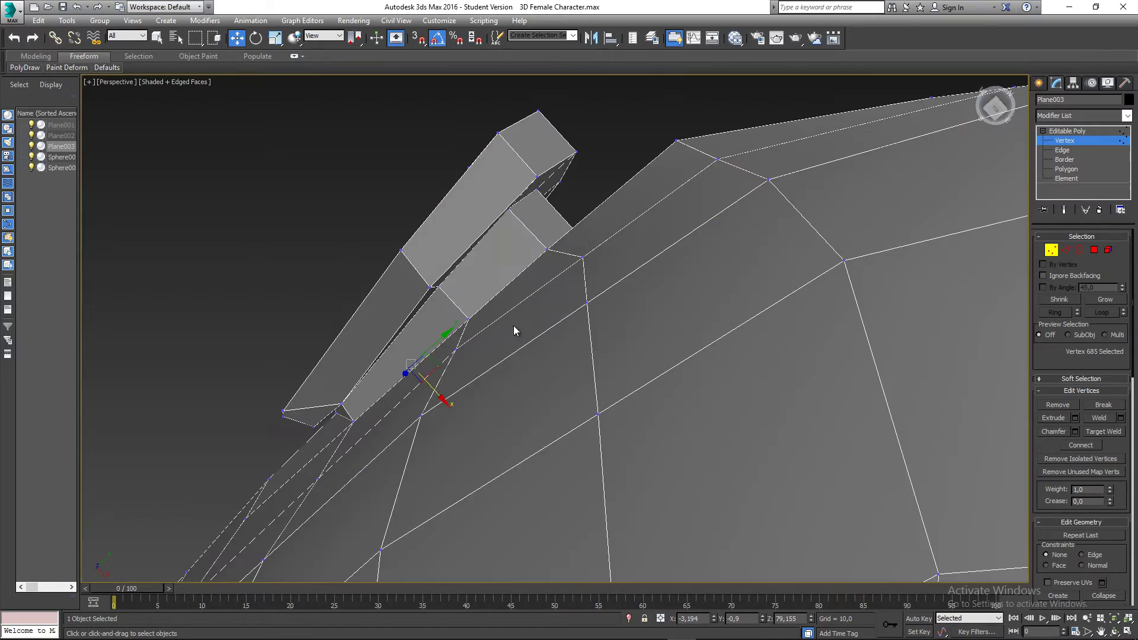
Step: Select the polygons across the ear's outer side and extrude them outward from the head
mouse_move(513, 325)
alt+middle_down()
mouse_move(553, 333)
mouse_move(645, 189)
mouse_move(614, 168)
mouse_move(417, 304)
mouse_move(430, 339)
mouse_move(412, 385)
mouse_move(466, 433)
alt+middle_up()
scroll(446, 348, up, 3)
scroll(466, 397, down, 8)
mouse_move(465, 379)
middle_down()
mouse_move(466, 437)
mouse_move(475, 392)
middle_up()
middle_drag(451, 356, 464, 391)
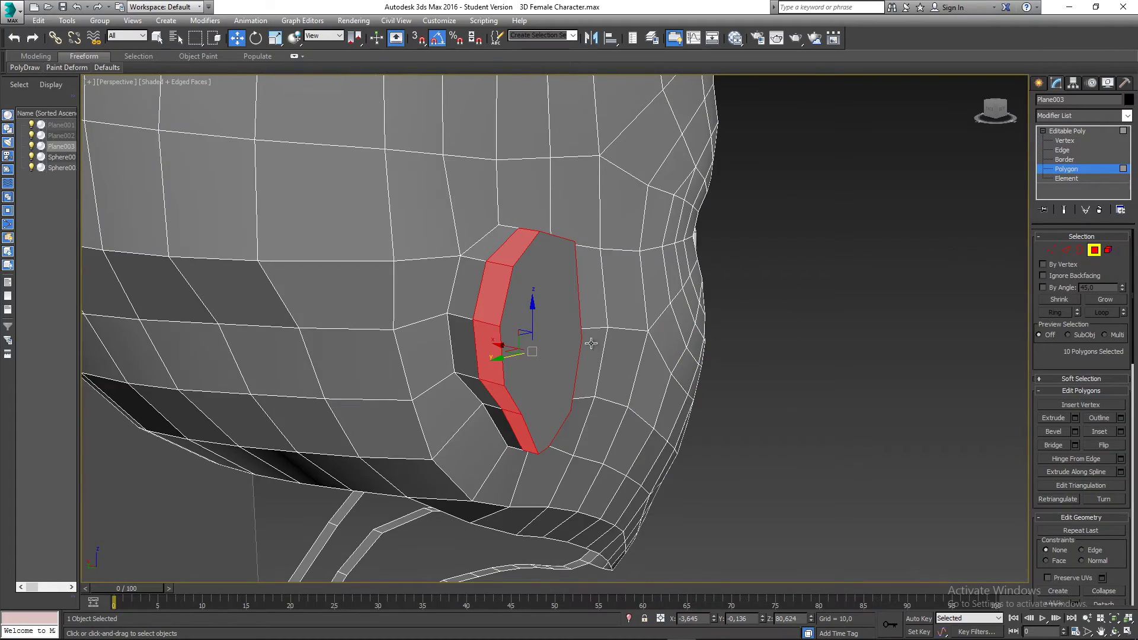
mouse_move(591, 343)
alt+middle_down()
mouse_move(470, 333)
mouse_move(605, 376)
mouse_move(476, 333)
mouse_move(557, 321)
mouse_move(497, 293)
mouse_move(350, 292)
mouse_move(486, 279)
mouse_move(566, 287)
mouse_move(597, 295)
mouse_move(587, 332)
alt+middle_up()
key(shift+e)
drag(563, 354, 563, 359)
mouse_move(515, 349)
alt+middle_down()
mouse_move(276, 330)
mouse_move(499, 341)
alt+middle_up()
click(560, 370)
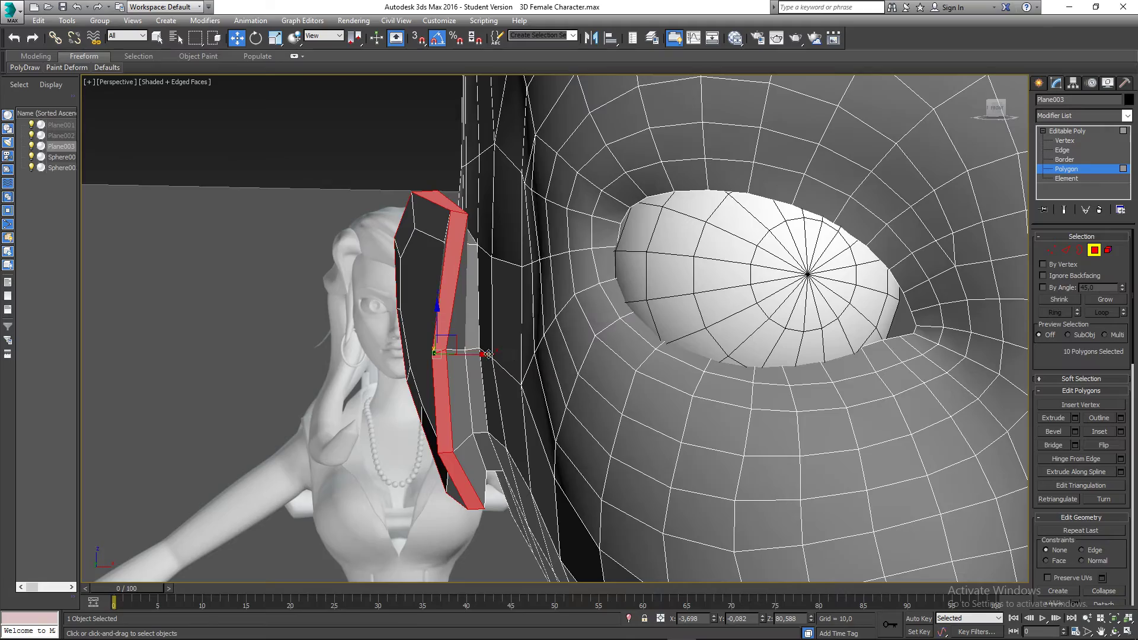
Step: Delete the four middle polygons on the face side of the extruded ear rim
alt+middle_drag(561, 372, 469, 352)
click(438, 285)
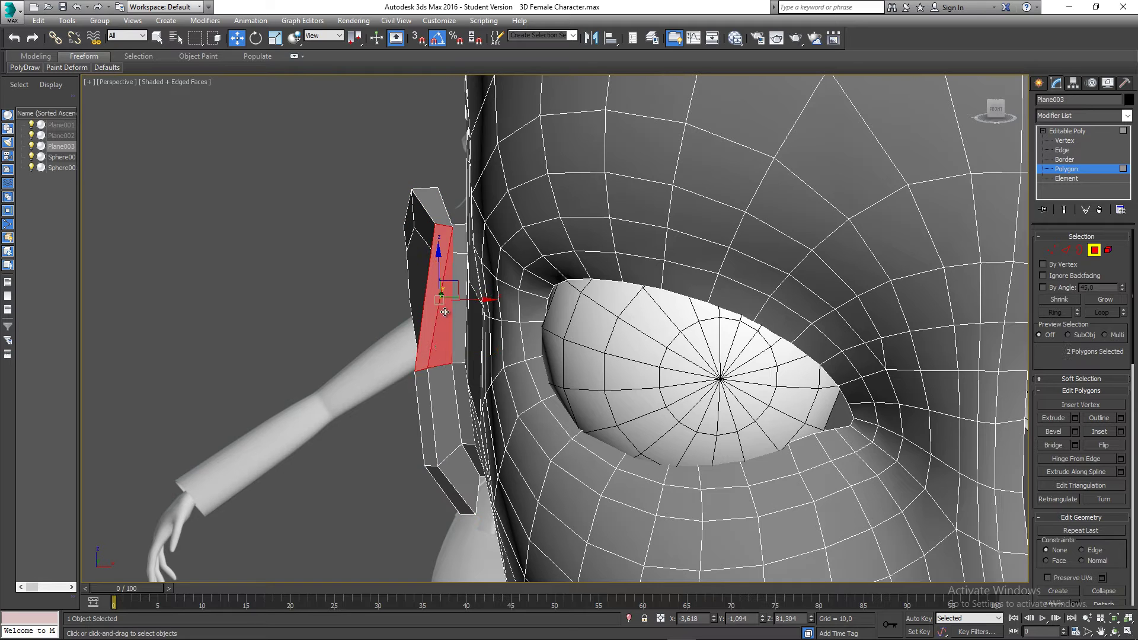
ctrl+click(422, 383)
alt+middle_drag(422, 383, 465, 397)
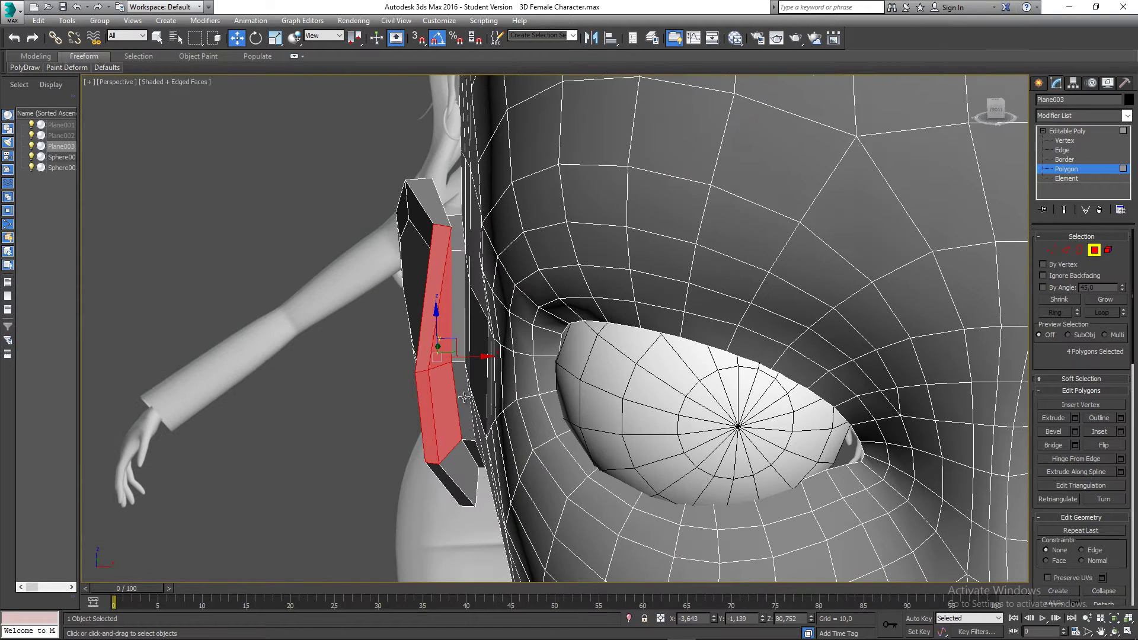
key(Delete)
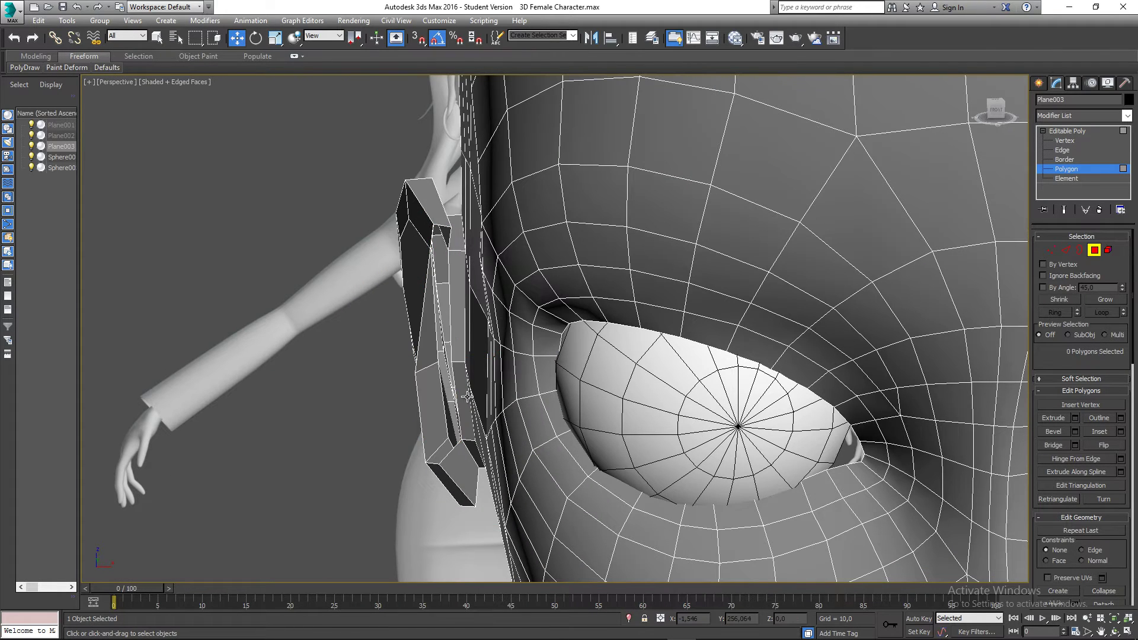
alt+middle_drag(387, 376, 419, 365)
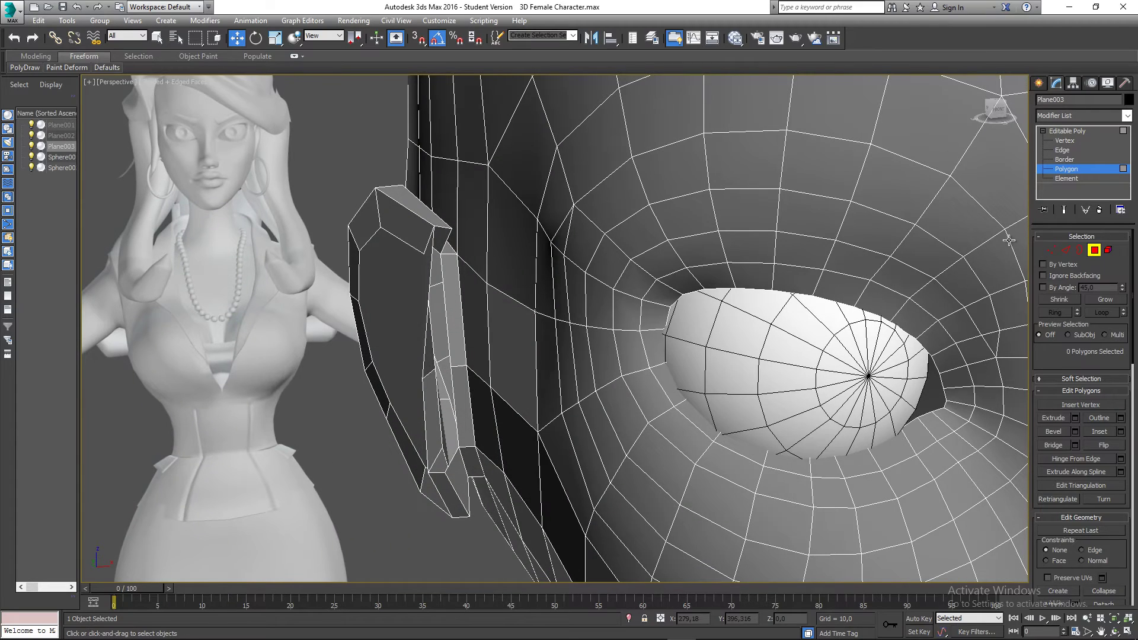
Step: Target-weld the inner vertex of the extruded rim's upper front corner onto the inner band vertex just below it
click(1048, 250)
alt+middle_drag(376, 249, 393, 241)
scroll(428, 237, up, 3)
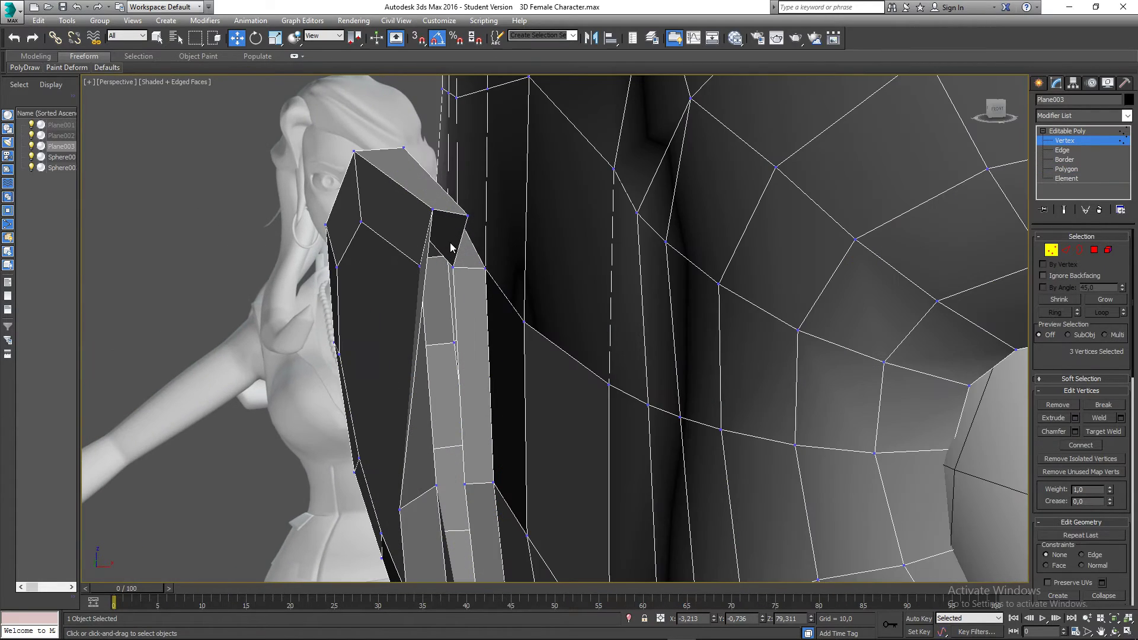
right_click(451, 248)
click(422, 323)
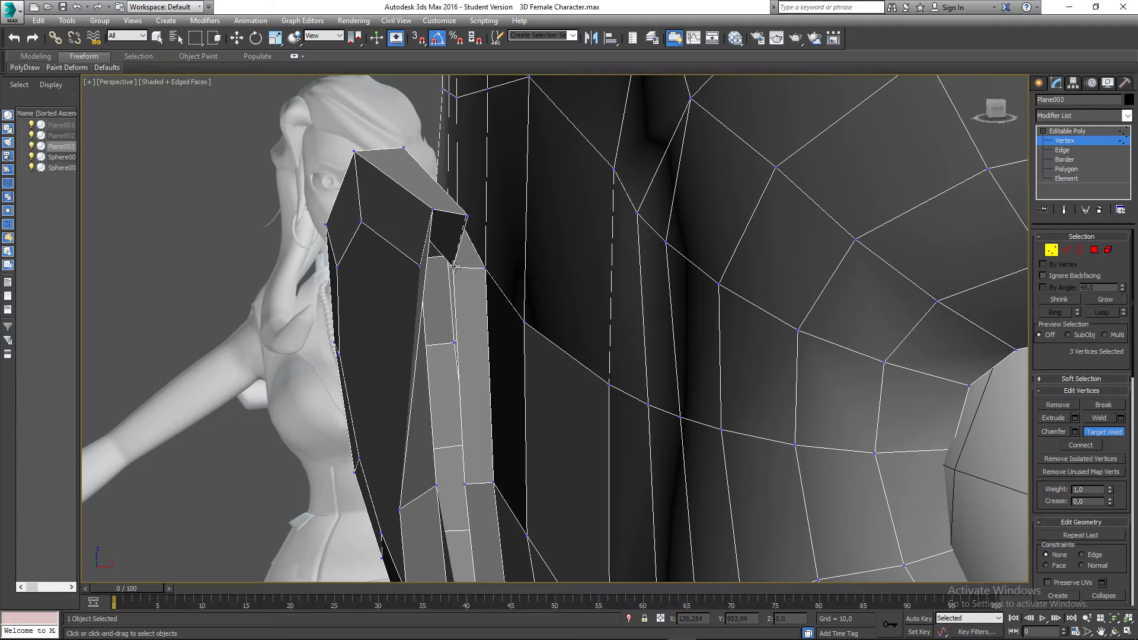
alt+middle_drag(438, 286, 206, 337)
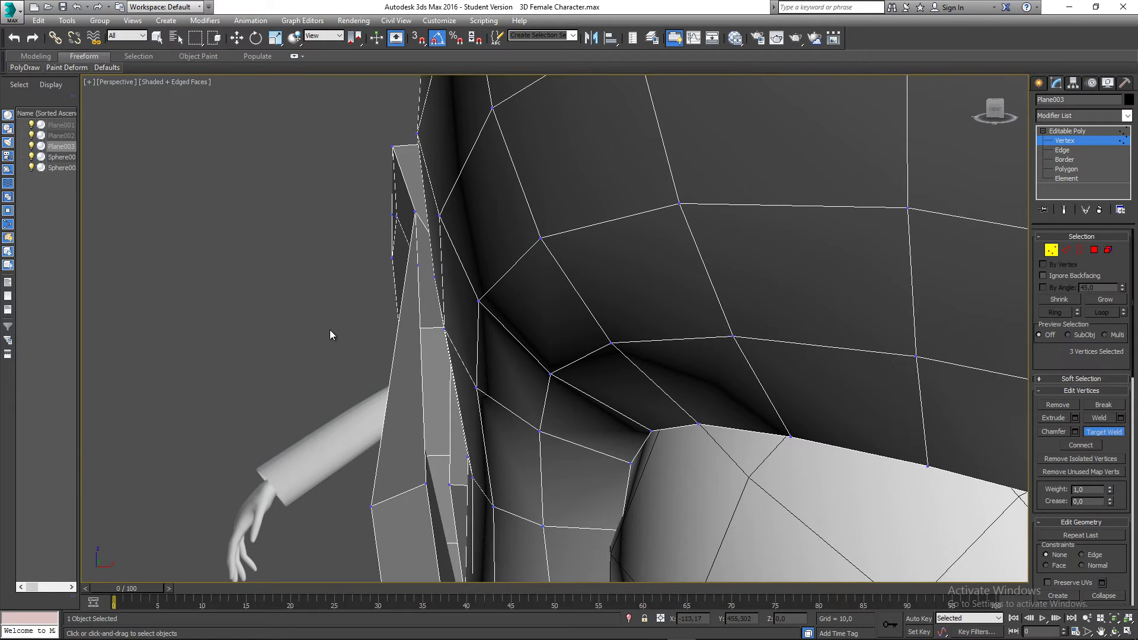
middle_drag(327, 328, 327, 329)
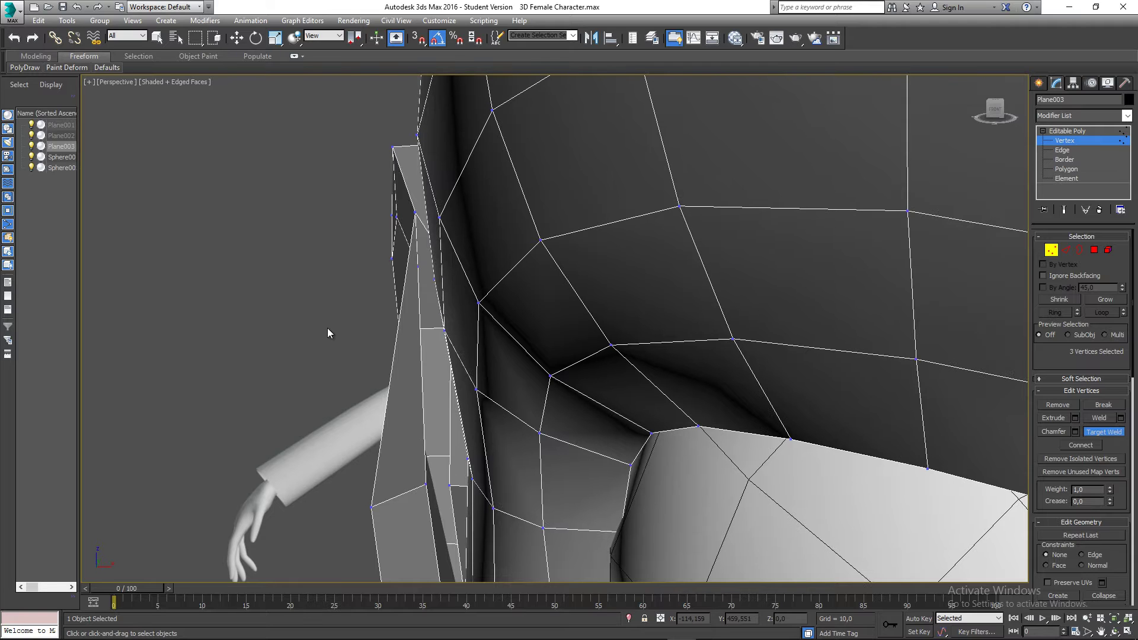
middle_drag(396, 262, 401, 277)
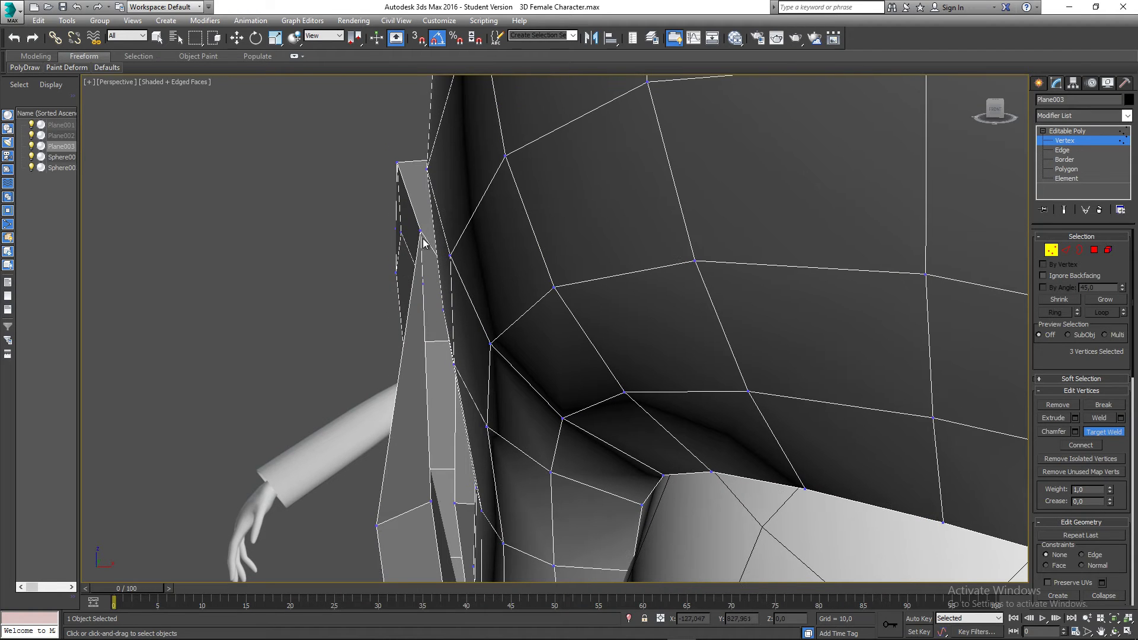
alt+middle_drag(431, 241, 454, 254)
right_click(415, 240)
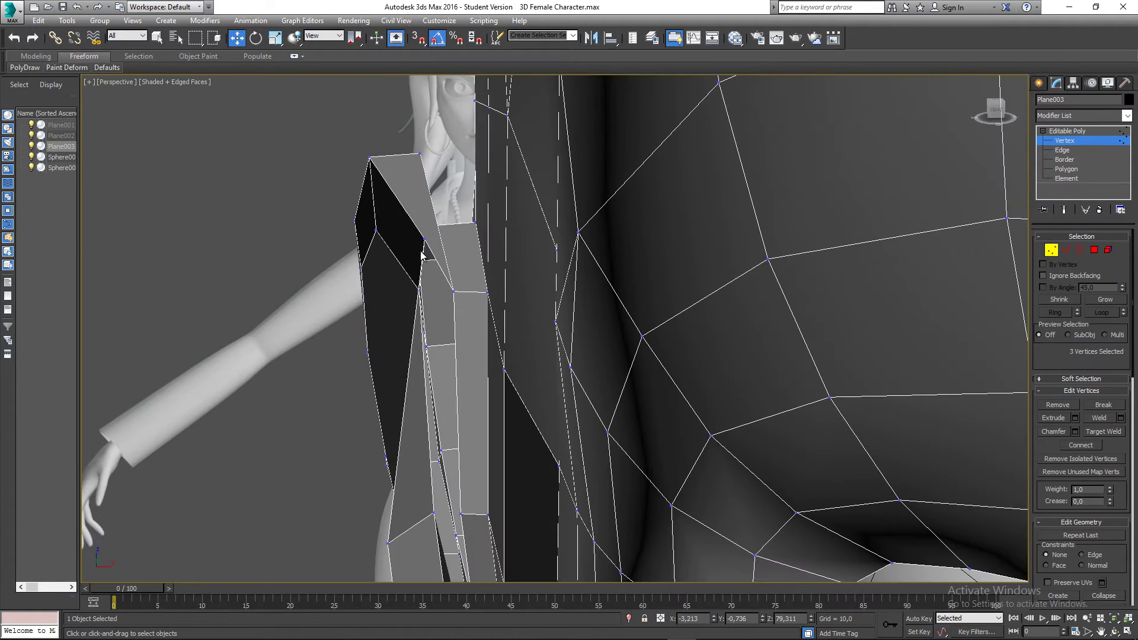
right_click(426, 243)
key(Escape)
Step: Lower the outer vertex of the ear's upper front corner to Z 81.771 and move it back to Y -0.739
click(426, 238)
drag(427, 207, 425, 260)
alt+middle_drag(425, 261, 424, 325)
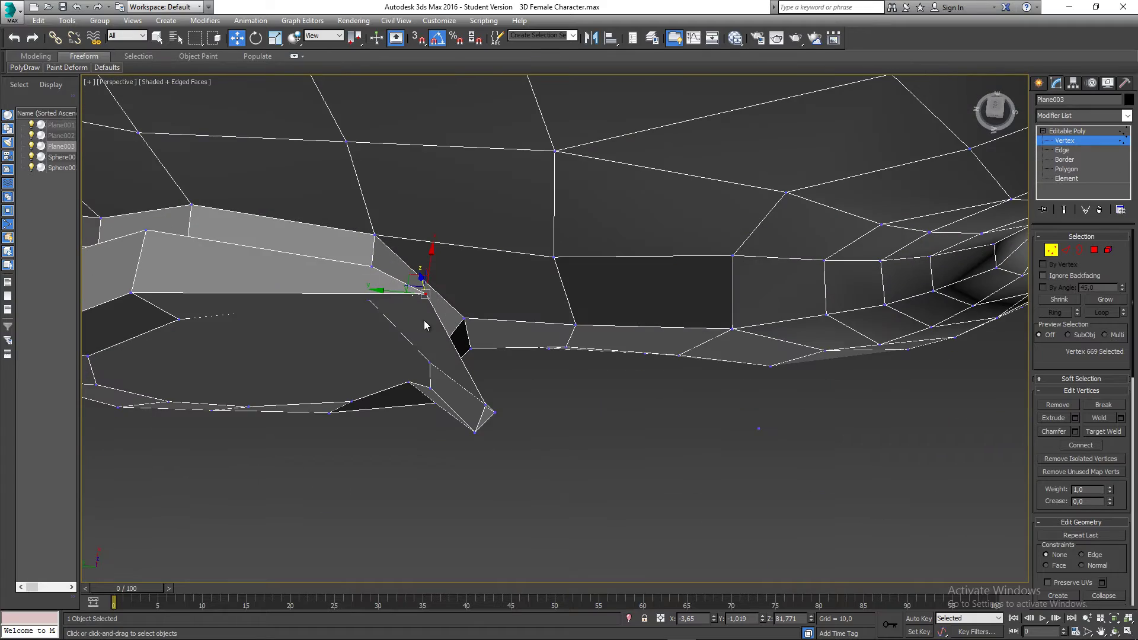
drag(387, 293, 379, 293)
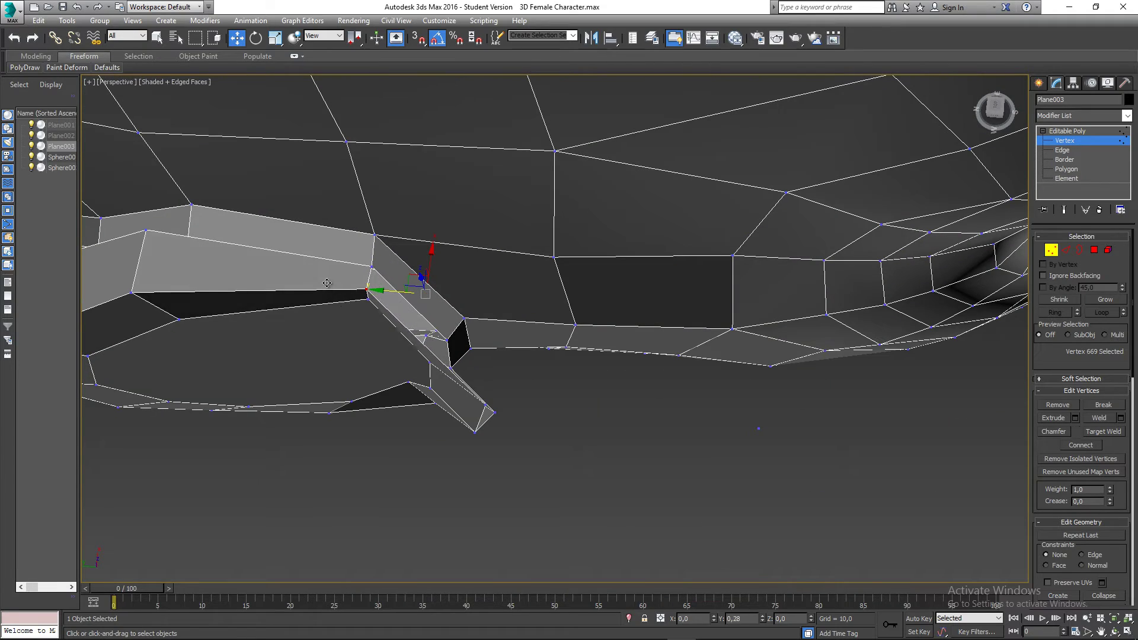
Step: Fine-tune the upper front corner vertex to Y -0.77 and Z 81.754, and save the scene
scroll(391, 270, up, 4)
scroll(390, 270, up, 4)
scroll(354, 300, up, 3)
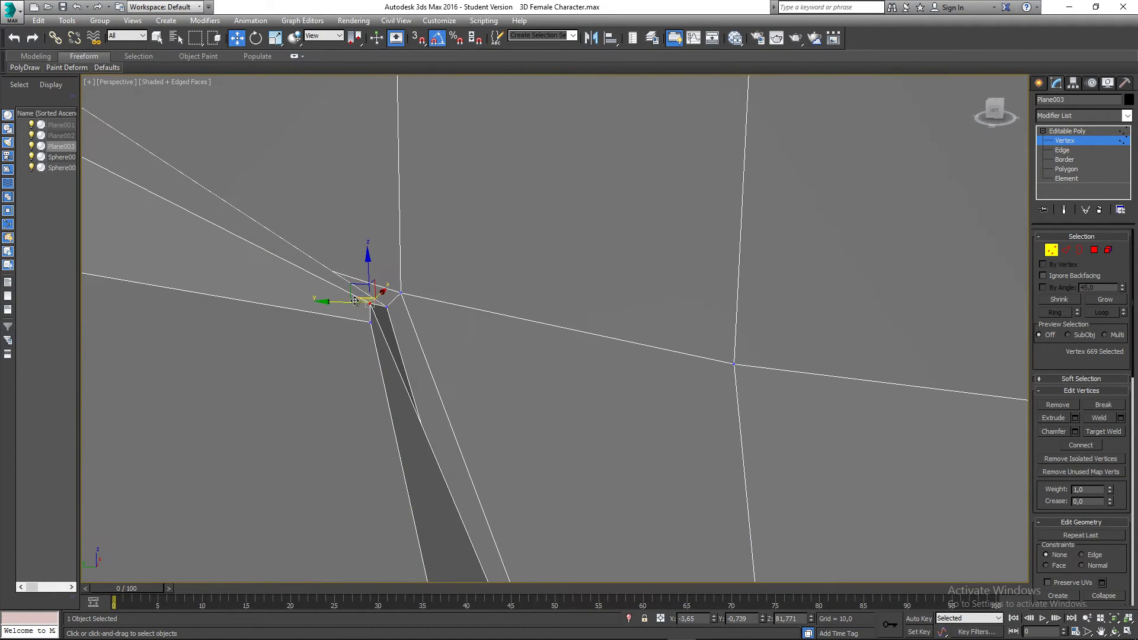
drag(345, 302, 382, 282)
alt+middle_drag(382, 281, 383, 332)
scroll(348, 304, down, 8)
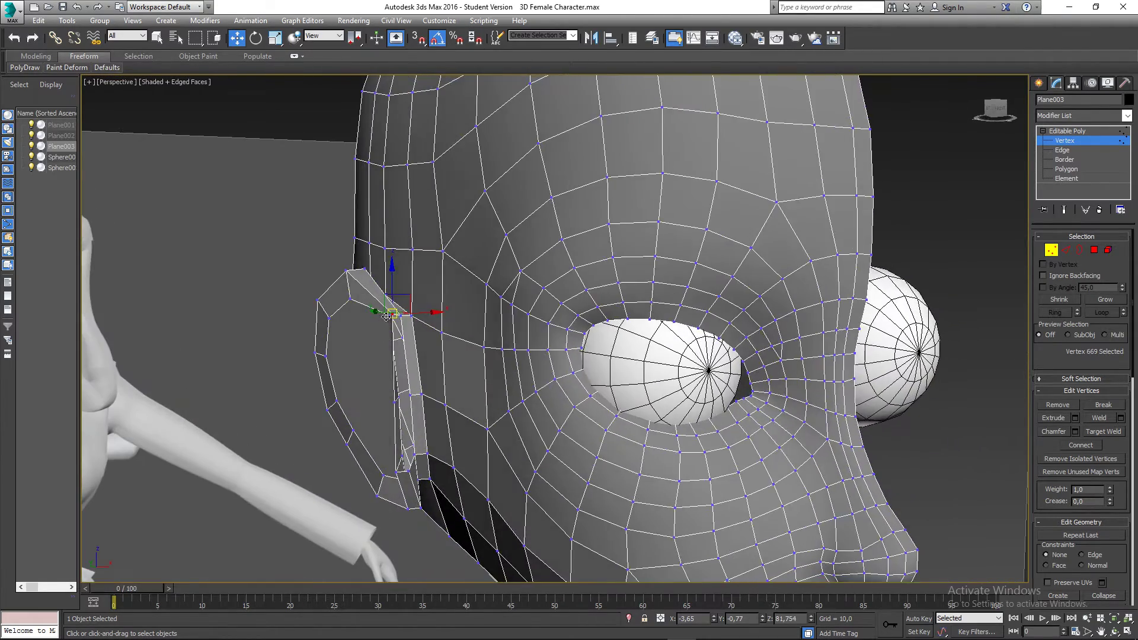
scroll(388, 314, up, 6)
key(ctrl+s)
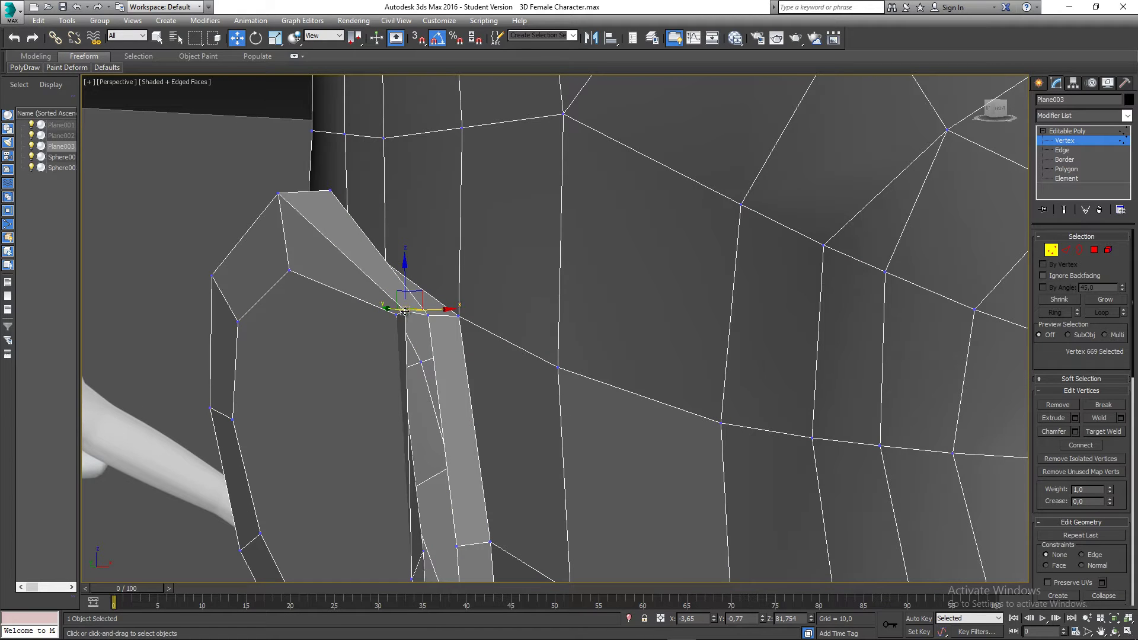
Step: Target-weld the extruded rim vertices in the first row below the ear's upper front corner onto the adjacent inner band vertex
mouse_move(405, 311)
middle_down()
mouse_move(419, 318)
mouse_move(404, 335)
mouse_move(447, 306)
mouse_move(413, 444)
middle_up()
click(412, 443)
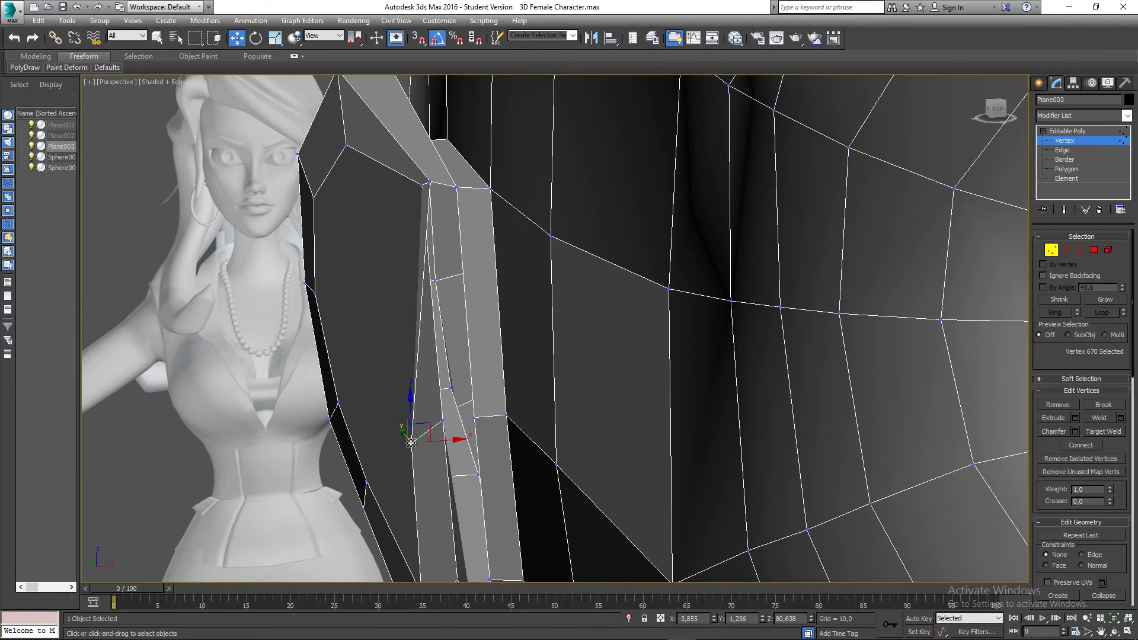
right_click(411, 444)
click(382, 521)
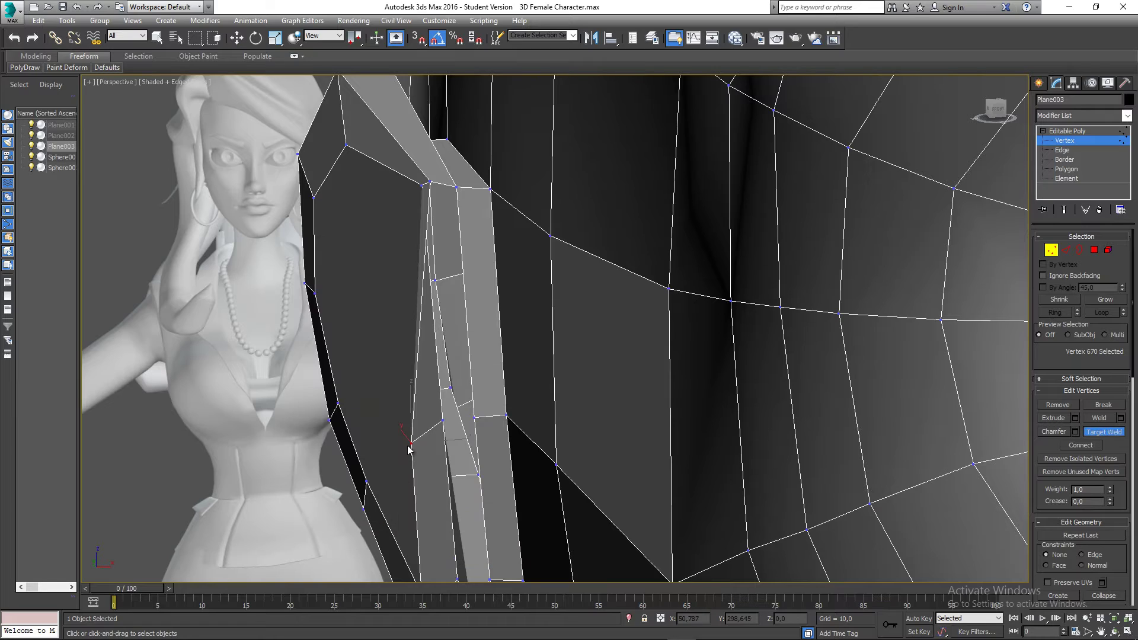
click(474, 418)
mouse_move(474, 418)
alt+middle_down()
mouse_move(457, 432)
mouse_move(528, 462)
mouse_move(545, 440)
mouse_move(425, 397)
mouse_move(438, 418)
mouse_move(475, 418)
alt+middle_up()
key(w)
click(441, 422)
click(475, 417)
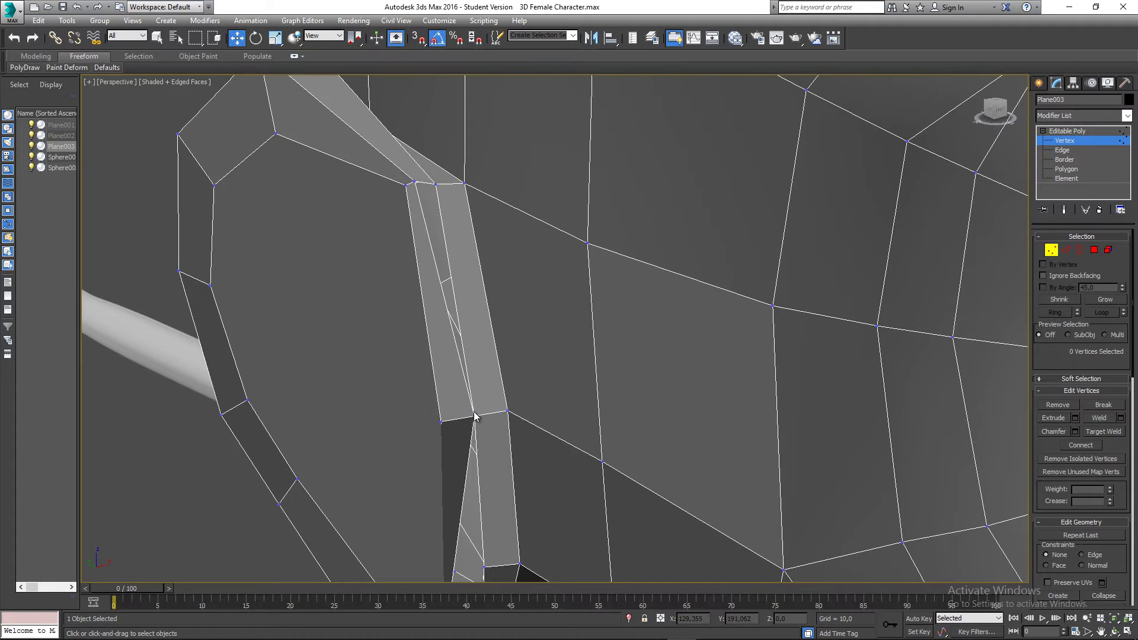
Step: Reposition the inner ear-outline vertex in that row and move the upper front outline vertex to Y -0.626 and Z 81.654
click(440, 422)
drag(464, 417, 446, 436)
alt+middle_drag(446, 435, 429, 264)
click(396, 188)
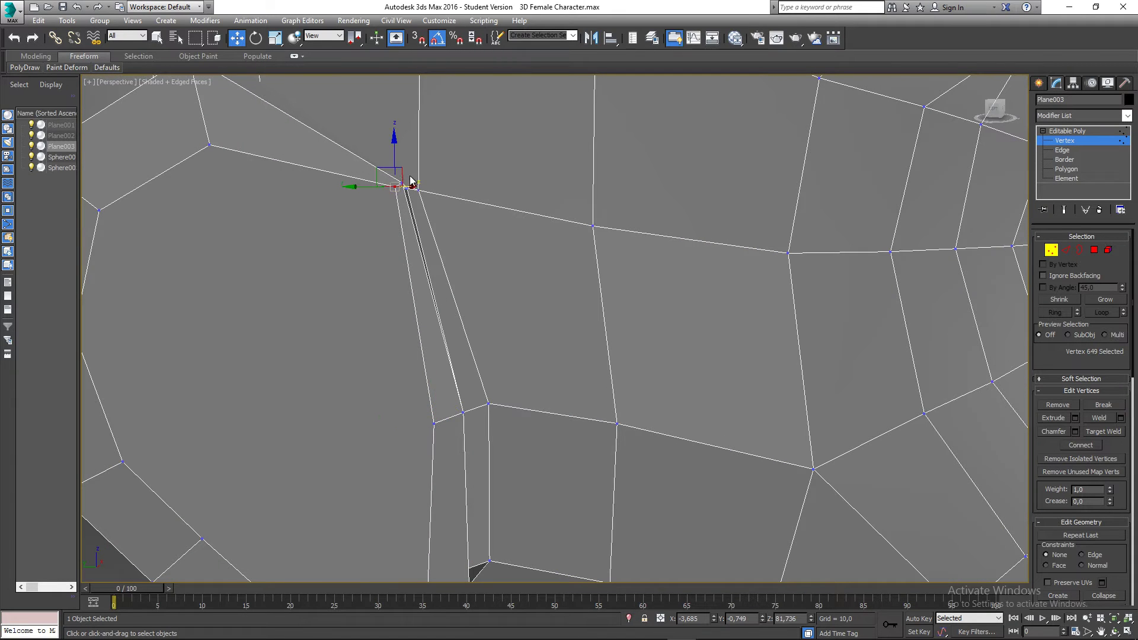
drag(380, 172, 358, 187)
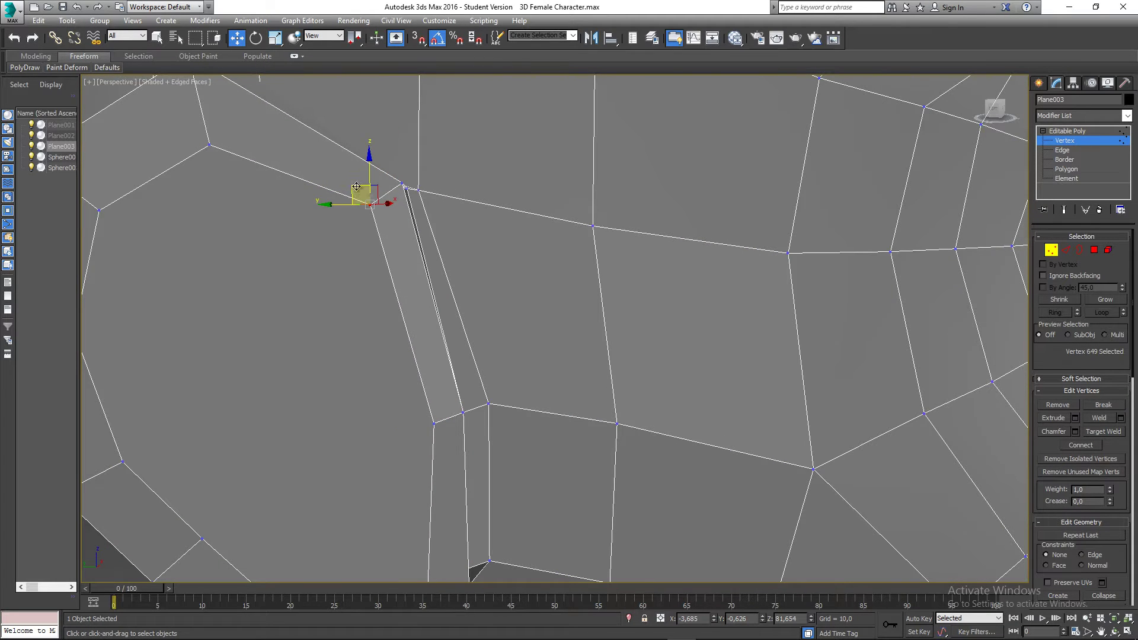
Step: Target-weld the inner rim vertex in the second row below the ear's upper front corner onto the band vertex just above it
middle_drag(431, 341, 396, 343)
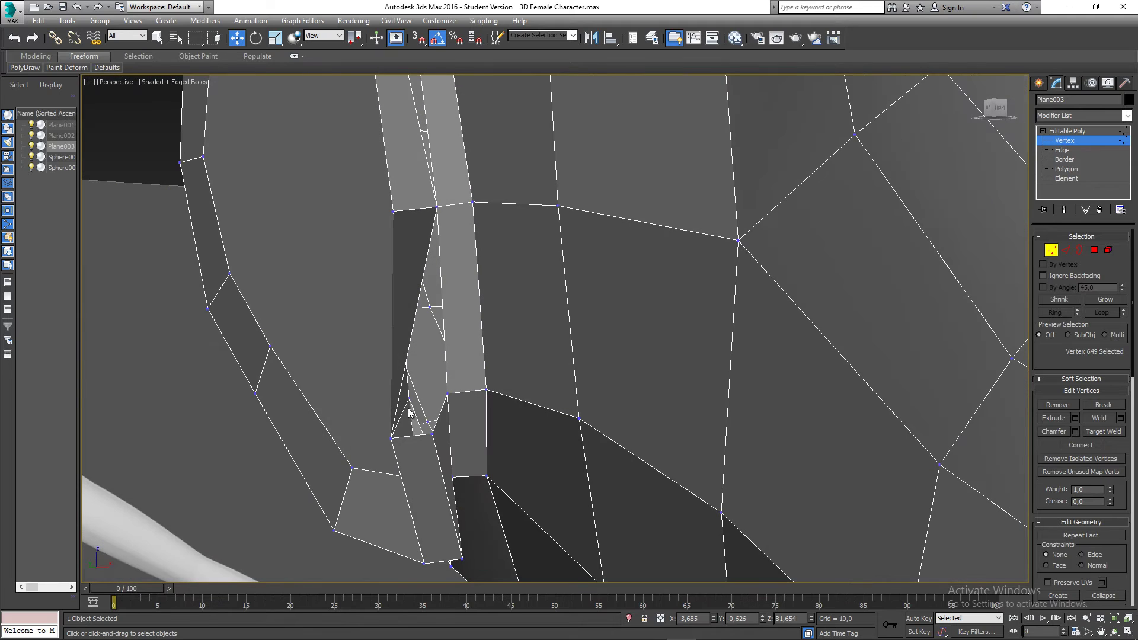
right_click(420, 426)
click(394, 507)
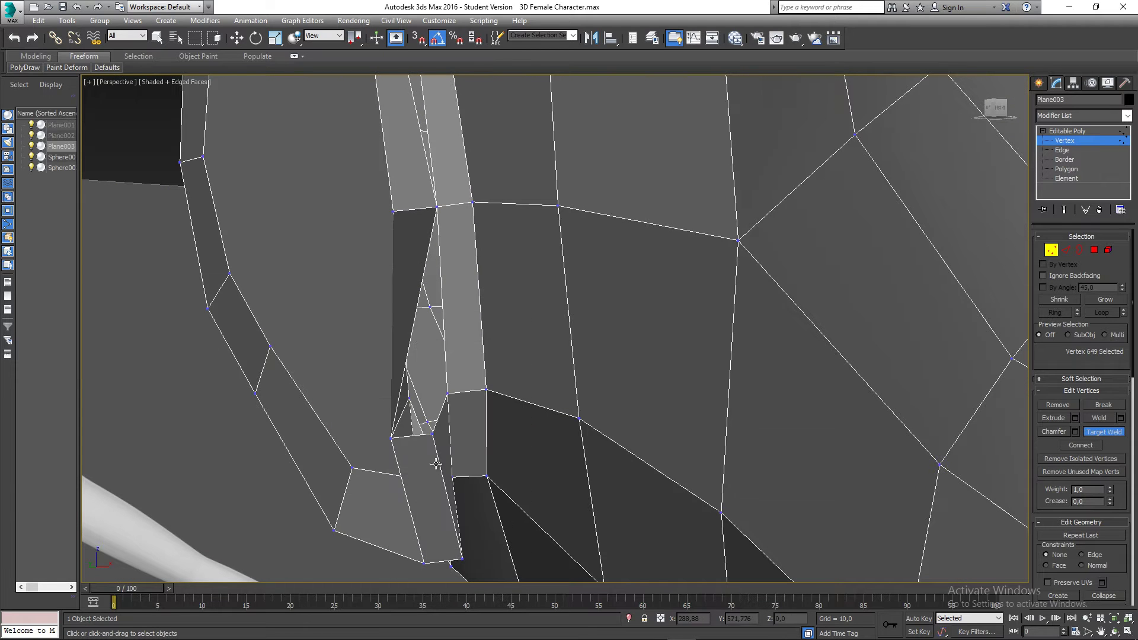
click(448, 393)
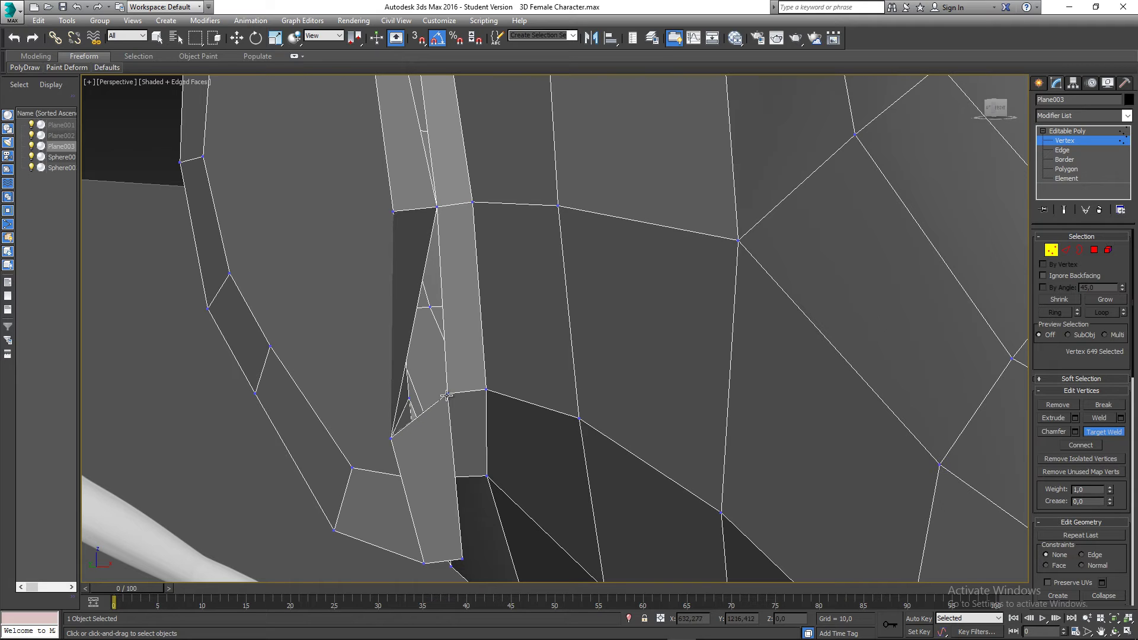
right_click(394, 440)
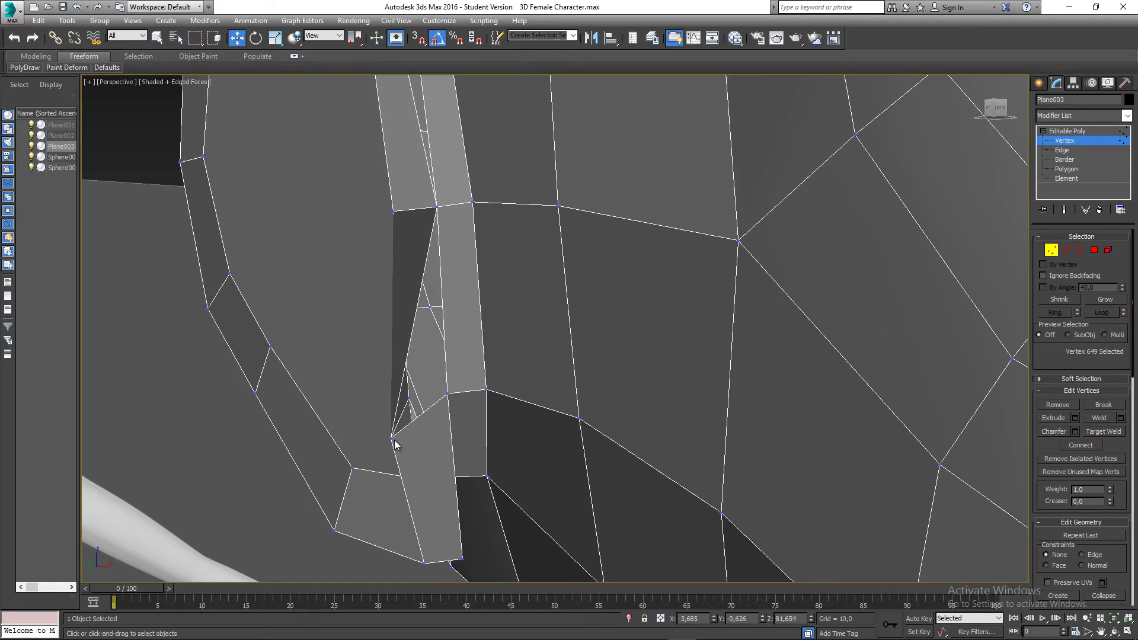
Step: Try to target-weld the outer rim vertex in the second row onto the same inner band vertex
click(392, 438)
right_click(416, 416)
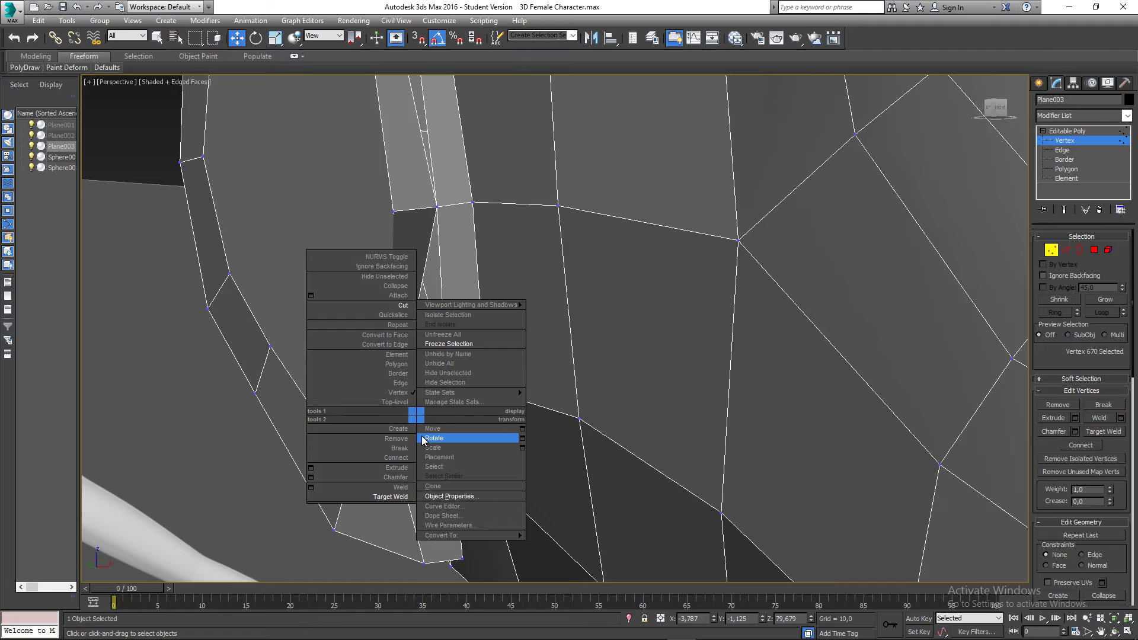
click(396, 496)
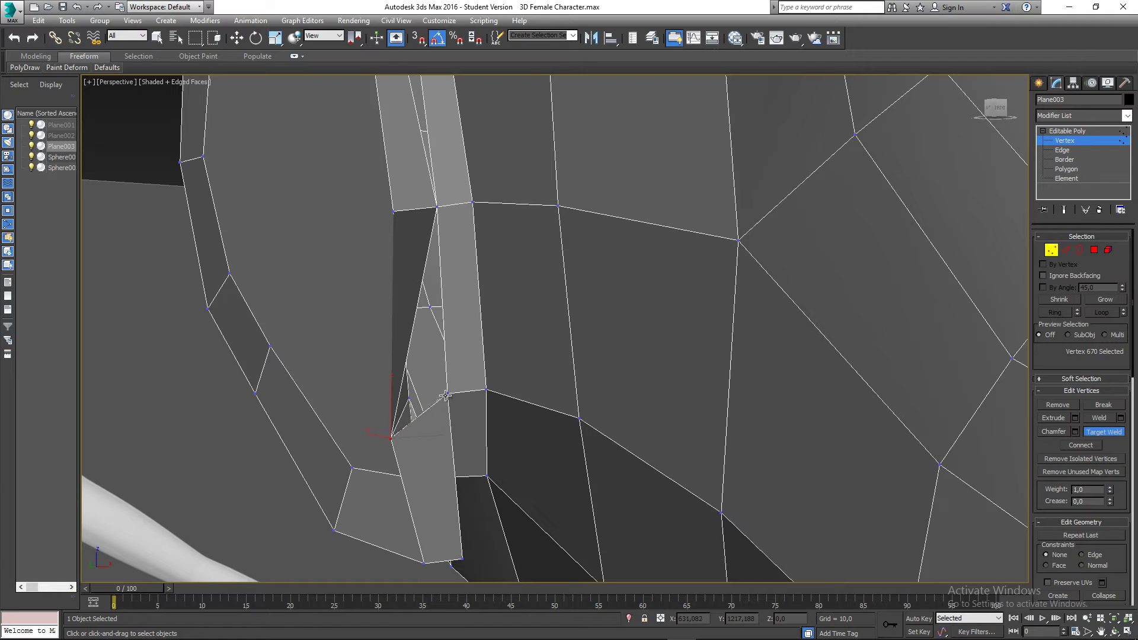
key(alt)
Step: Select the open border of the remaining hole along the ear's front rim
click(1080, 251)
click(432, 409)
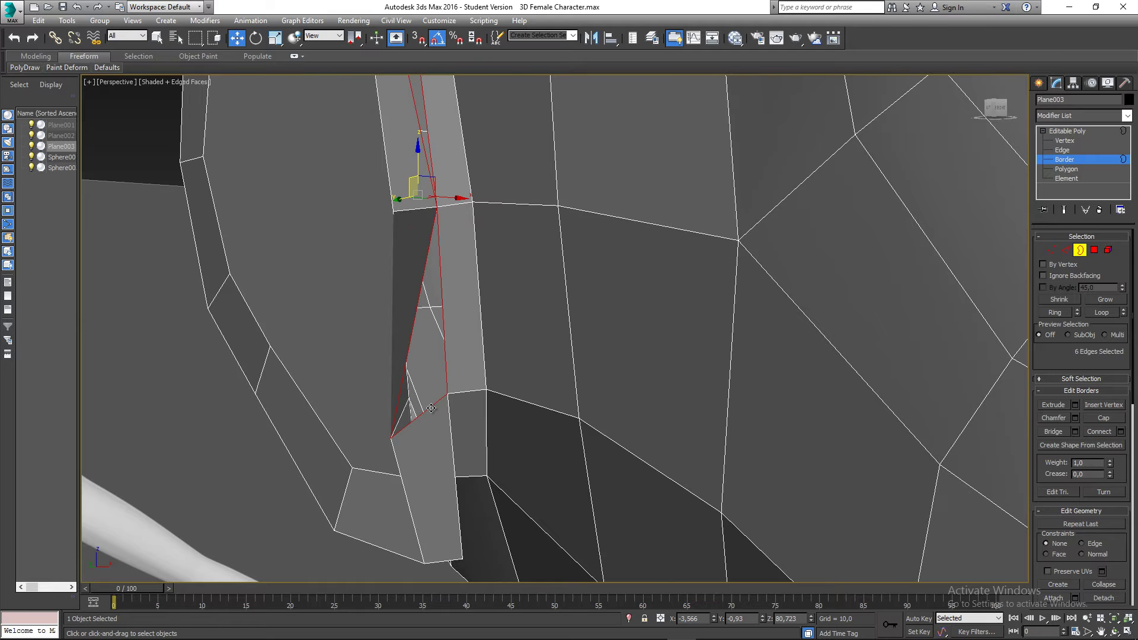
mouse_move(446, 378)
alt+middle_down()
mouse_move(423, 375)
mouse_move(440, 381)
alt+middle_up()
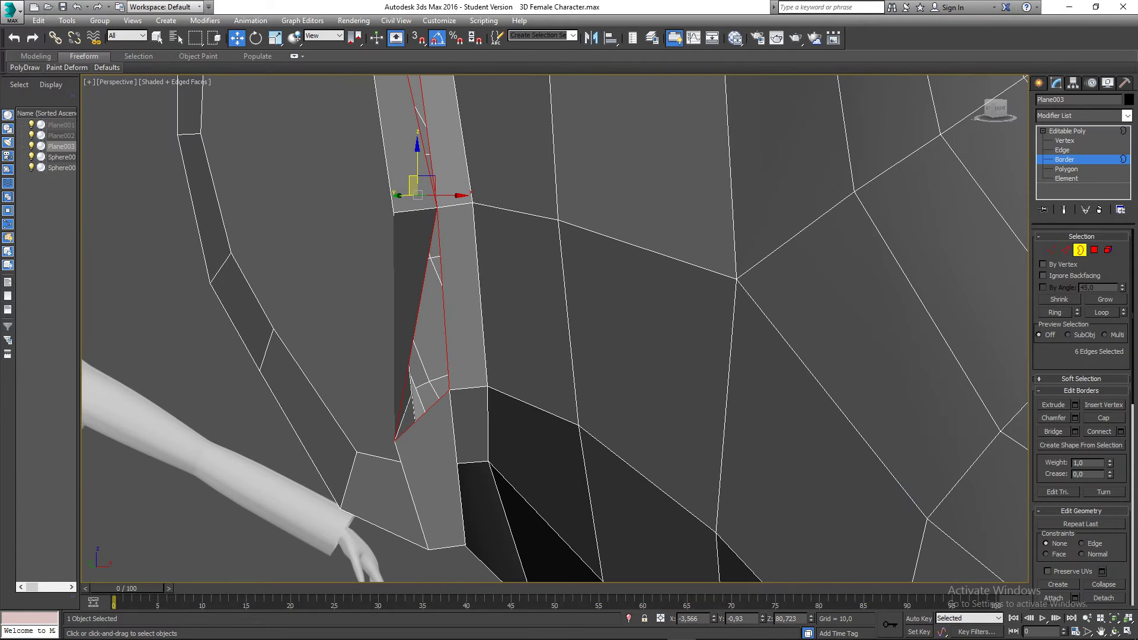
click(1052, 251)
middle_drag(483, 231, 485, 268)
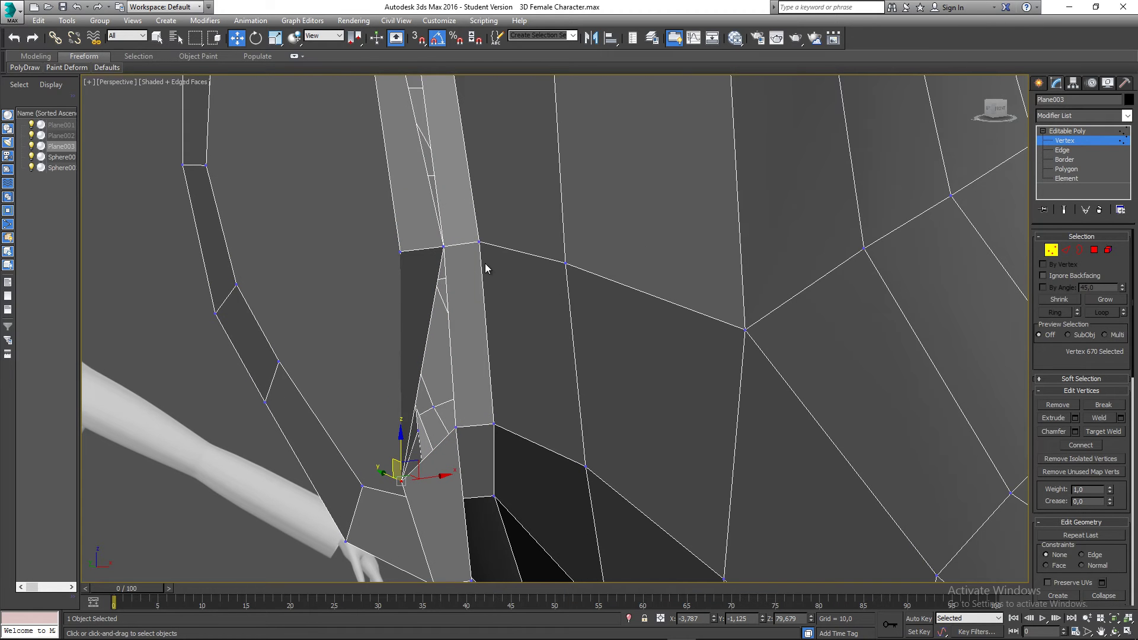
click(443, 246)
scroll(456, 270, up, 2)
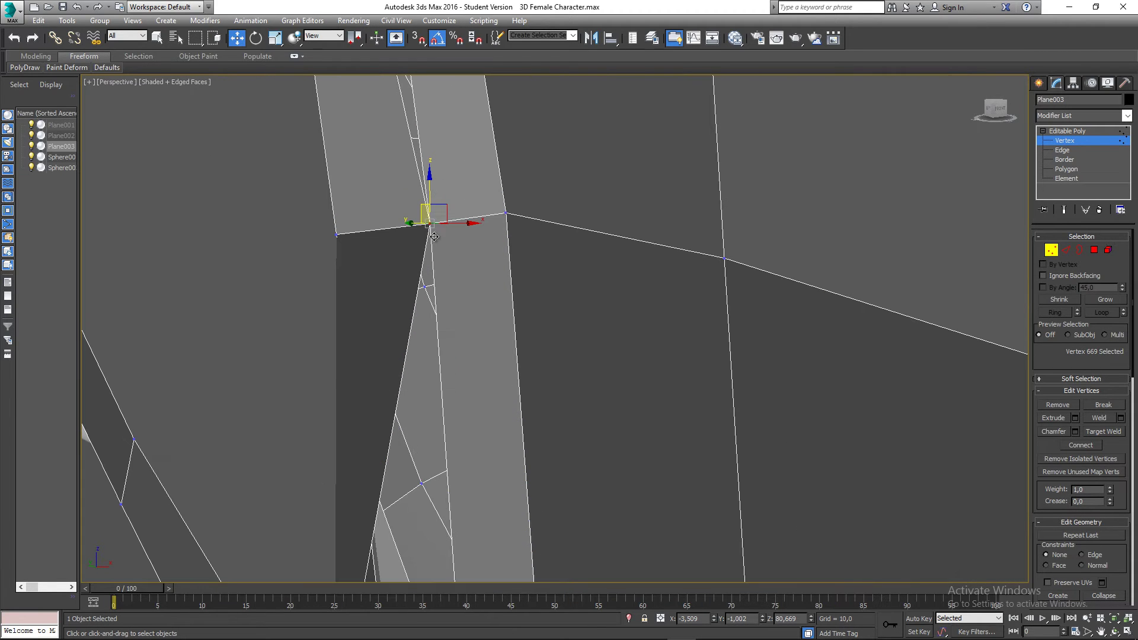
drag(440, 212, 450, 212)
right_click(449, 213)
middle_drag(470, 307, 504, 148)
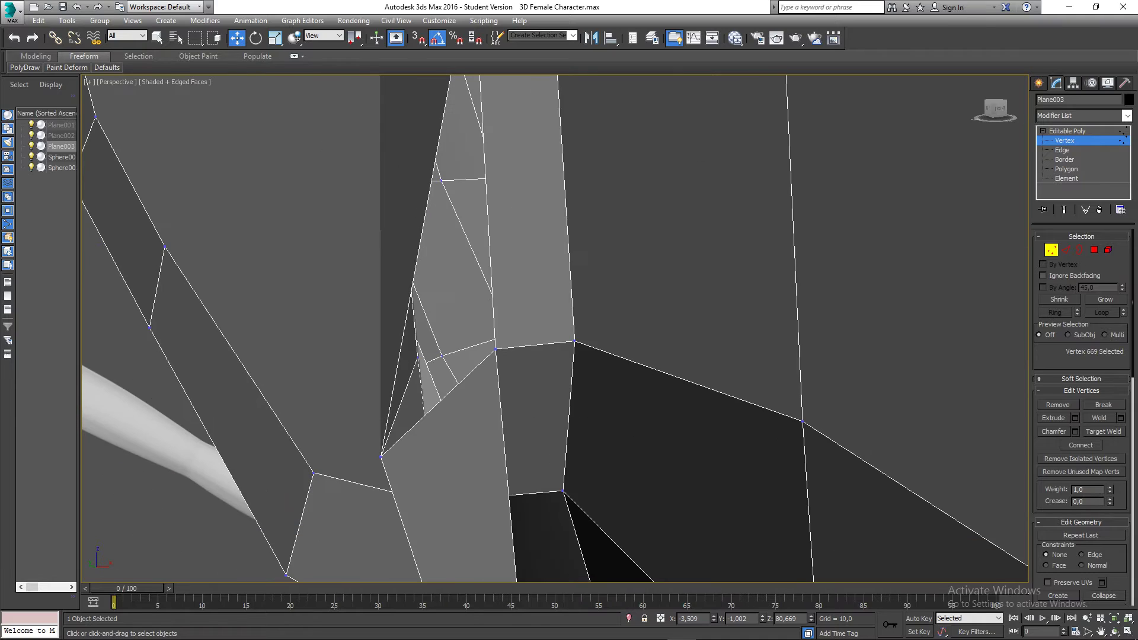
Step: Cap the selected open border along the ear's front rim
click(1079, 250)
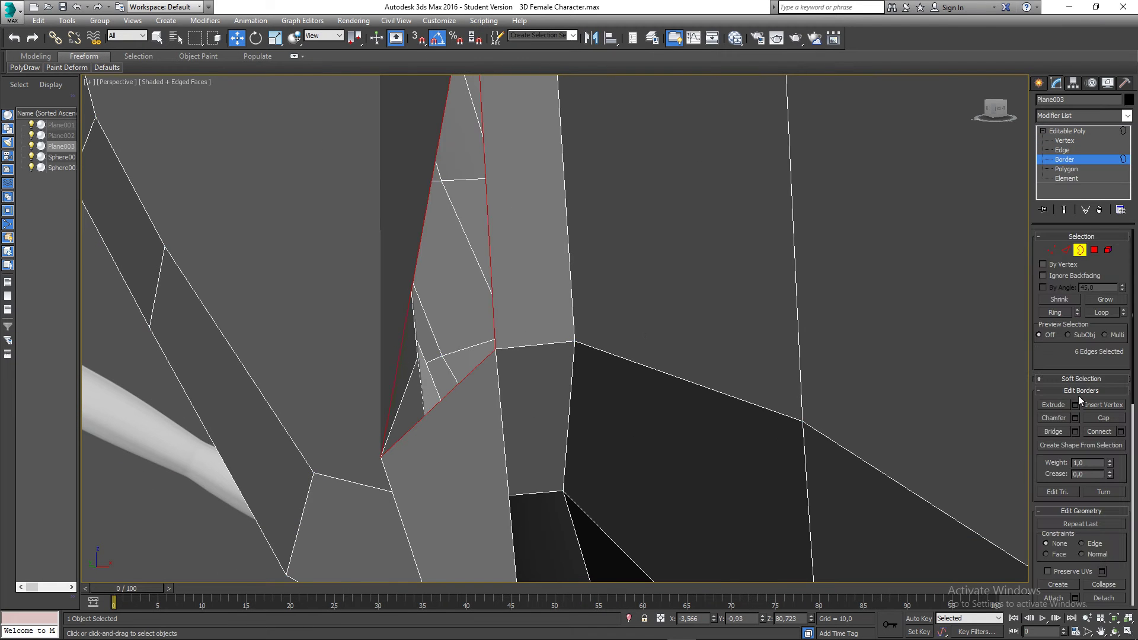
click(1096, 418)
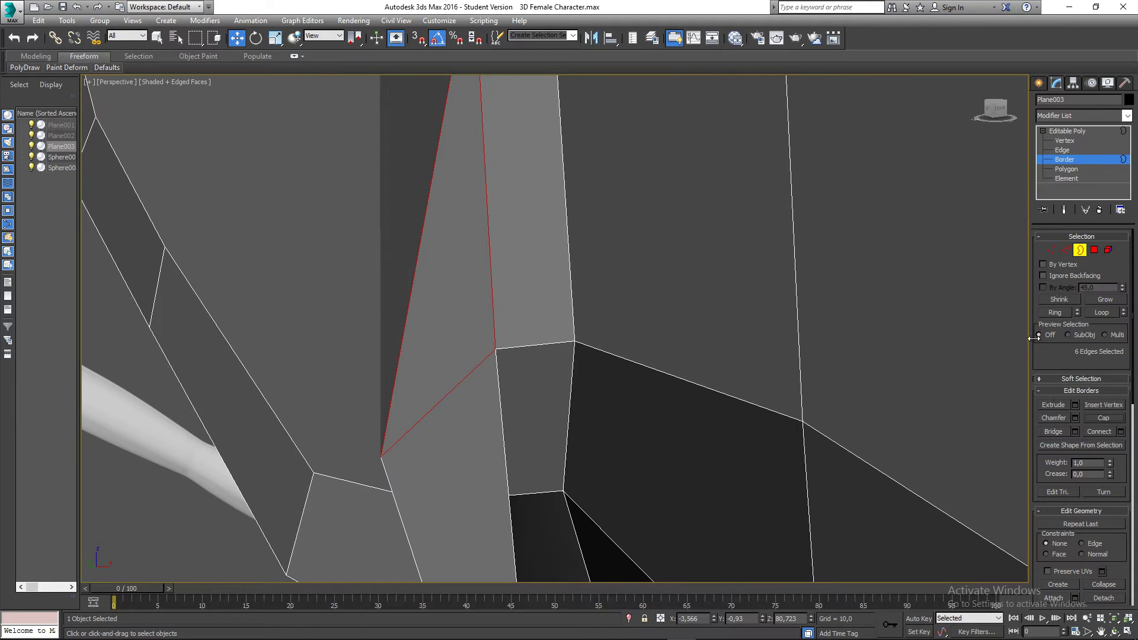
click(1051, 249)
right_click(428, 398)
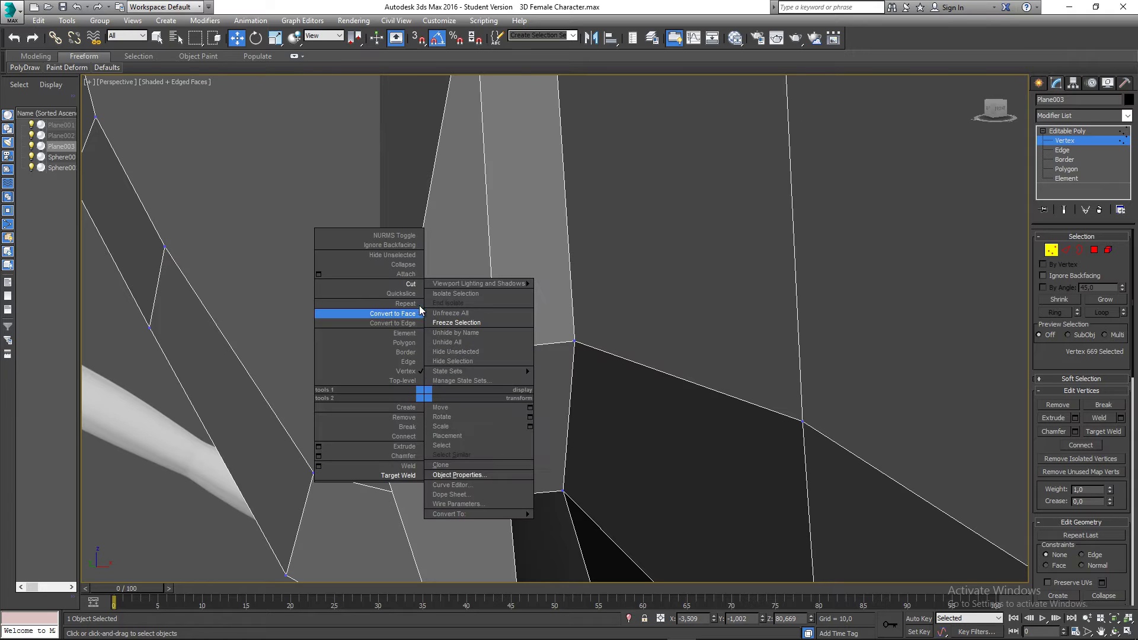
click(407, 287)
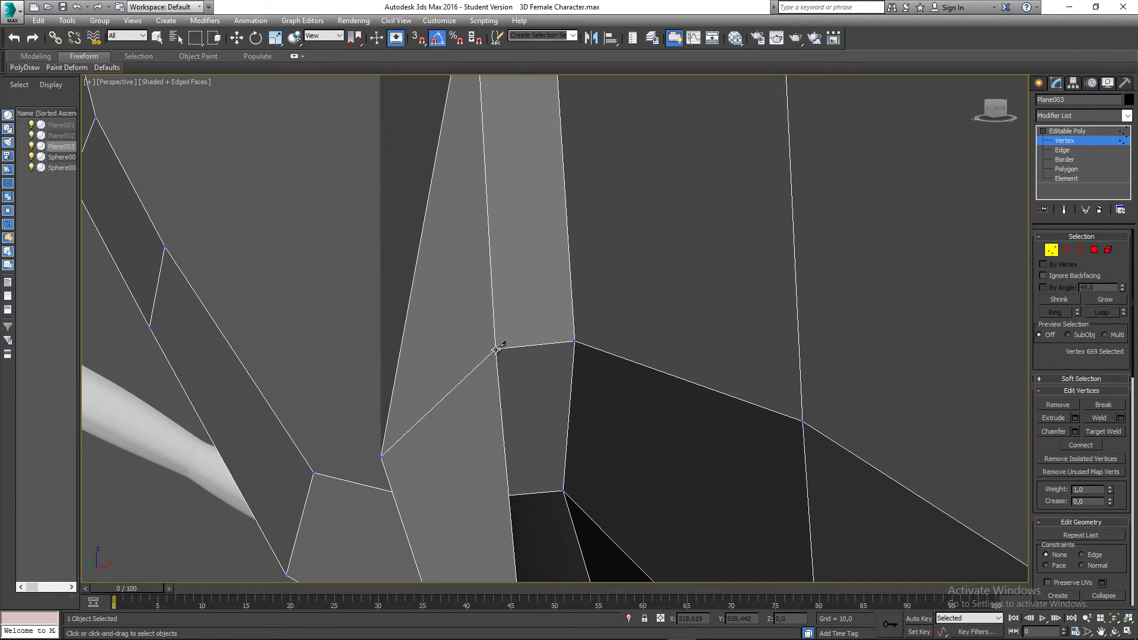
scroll(452, 411, down, 3)
mouse_move(453, 412)
alt+middle_down()
mouse_move(401, 391)
mouse_move(457, 401)
alt+middle_up()
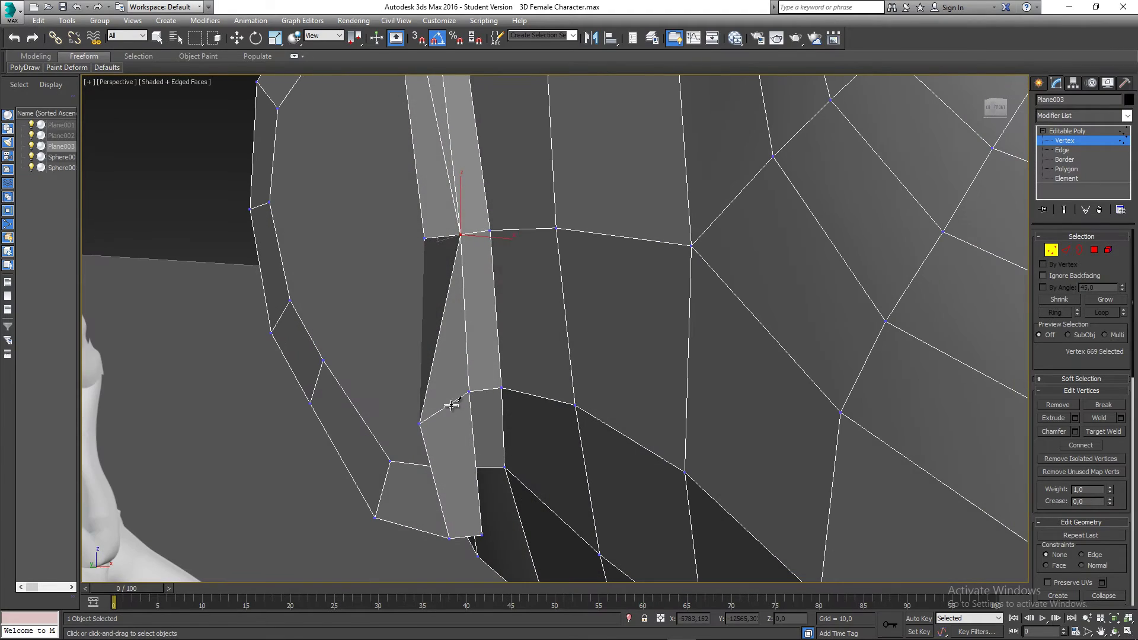
right_click(457, 401)
Step: Move the protruding outer rim vertex below the capped area to X -3.481, Y -0.869 and Z 79.807, close to the band
click(421, 423)
drag(442, 423, 487, 419)
alt+middle_drag(488, 419, 430, 422)
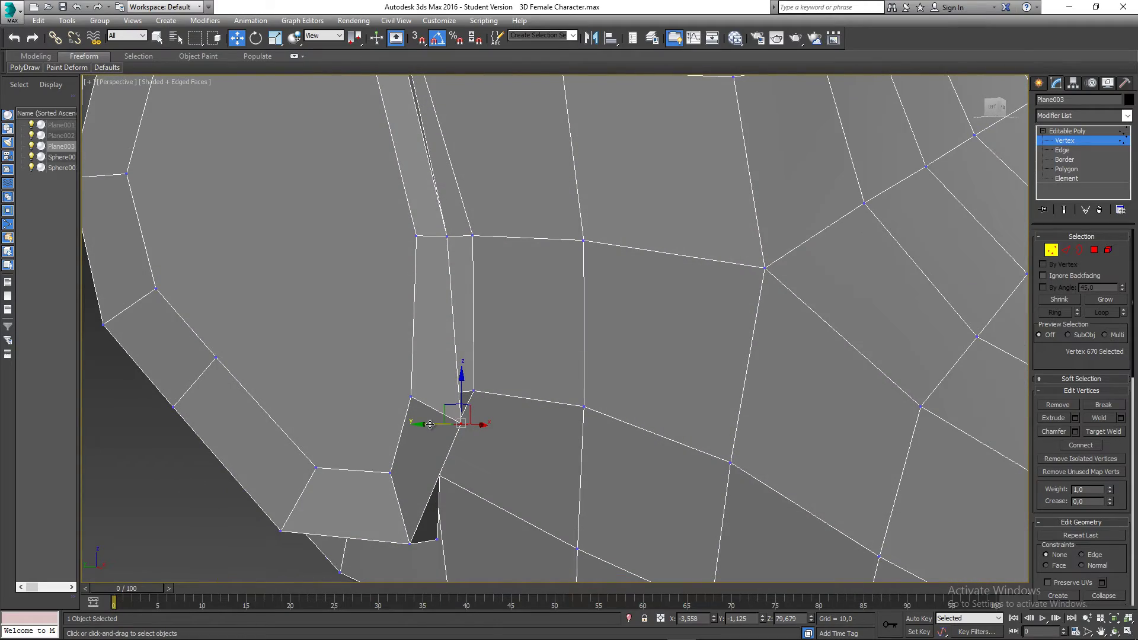
drag(430, 425, 415, 422)
alt+middle_drag(415, 422, 440, 443)
drag(424, 411, 432, 389)
mouse_move(433, 391)
alt+middle_down()
mouse_move(425, 426)
mouse_move(407, 424)
mouse_move(433, 401)
alt+middle_up()
Step: Target-weld the moved rim vertex onto the inner band vertex in the second row below the ear's upper front corner
right_click(432, 403)
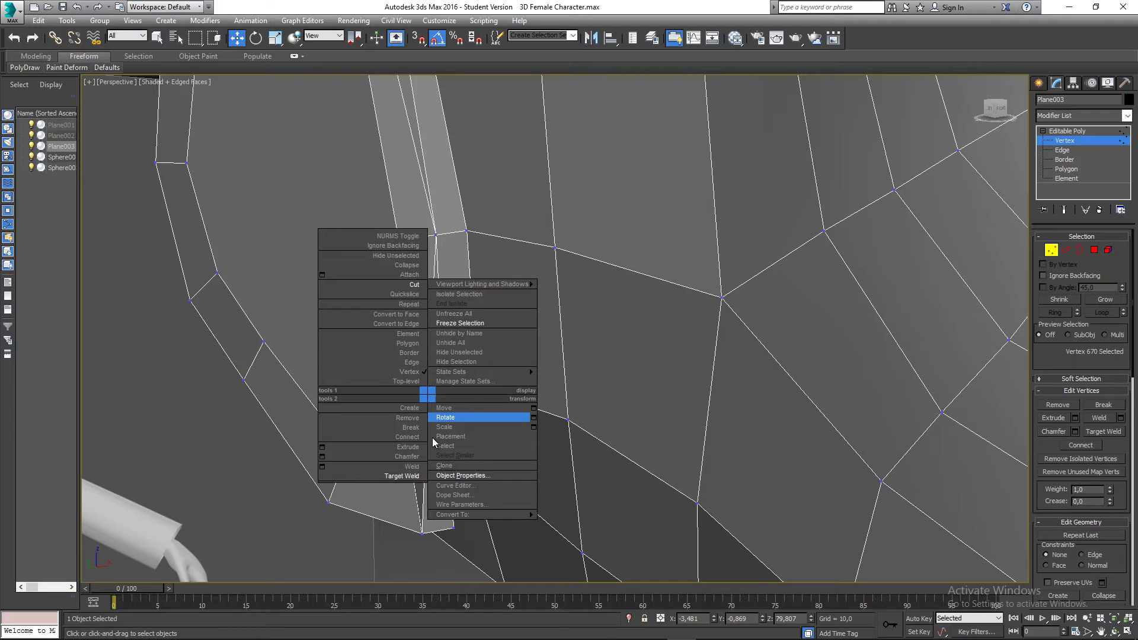
click(401, 476)
scroll(426, 415, up, 5)
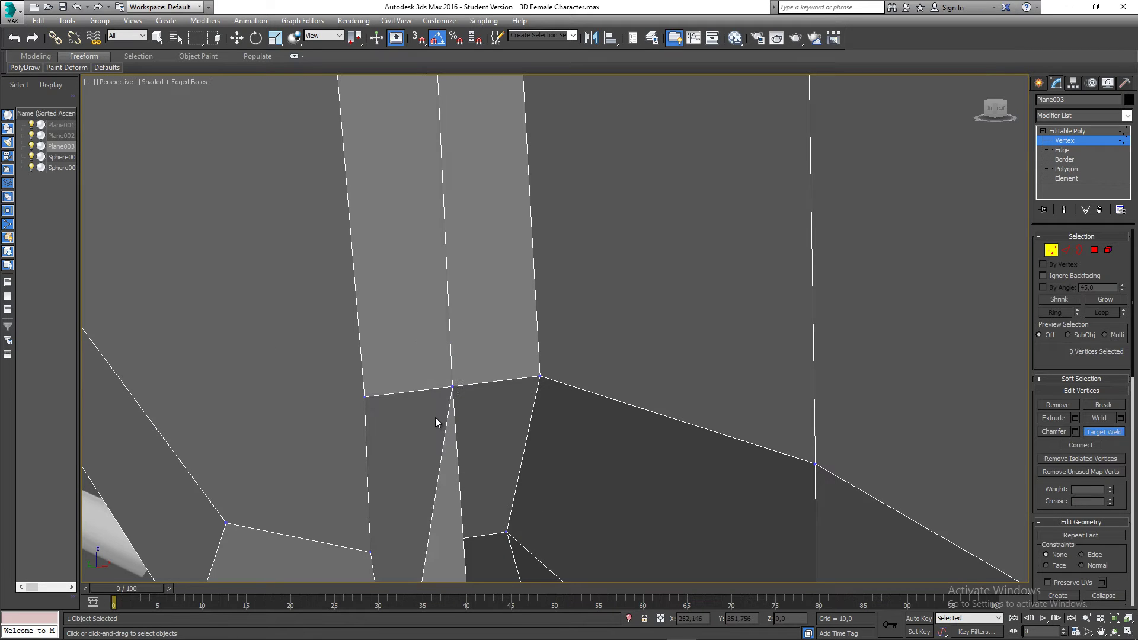
right_click(435, 418)
scroll(435, 418, down, 5)
Step: Move the vertex at the ear's lower front corner to Y -0.781 and Z 79.111
alt+middle_drag(435, 418, 478, 391)
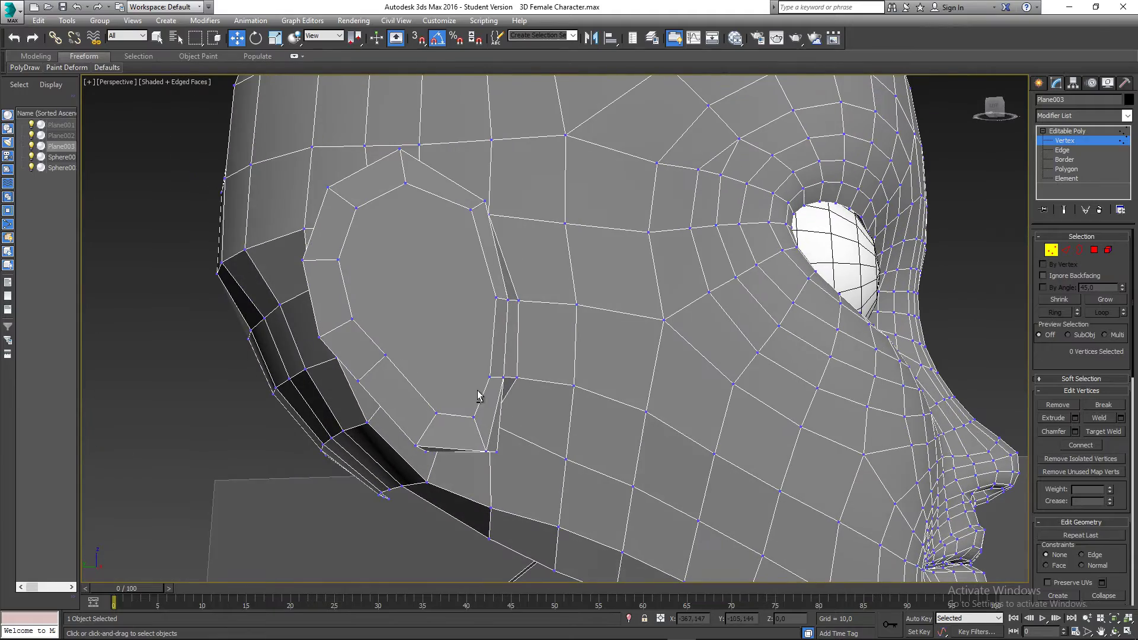
click(498, 451)
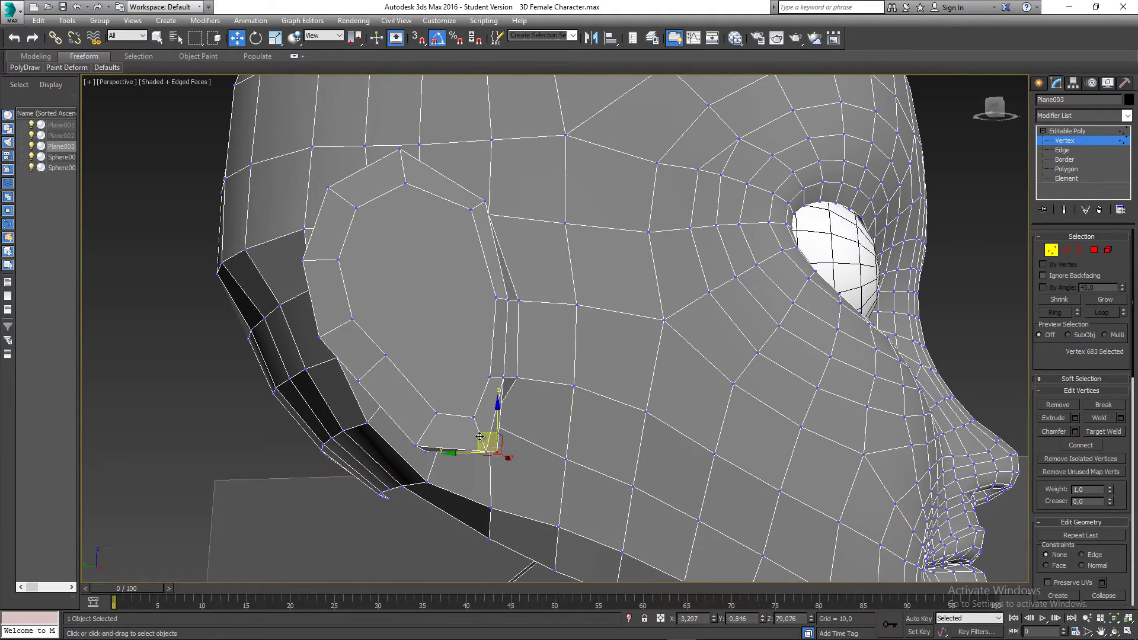
alt+middle_drag(508, 442, 419, 435)
scroll(449, 268, up, 3)
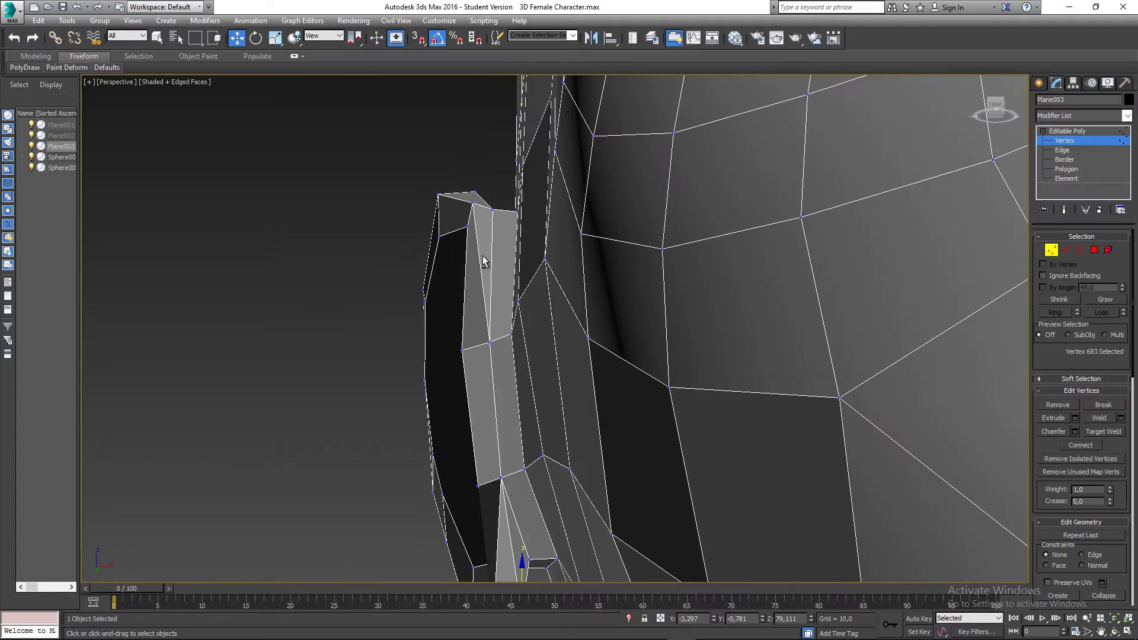
Step: Select both vertices at the ear's lower front corner and shift them to Y -0.729 and Z 79.159
alt+middle_drag(483, 255, 517, 212)
alt+middle_drag(519, 287, 533, 277)
key(l)
middle_drag(553, 471, 553, 383)
scroll(553, 383, up, 2)
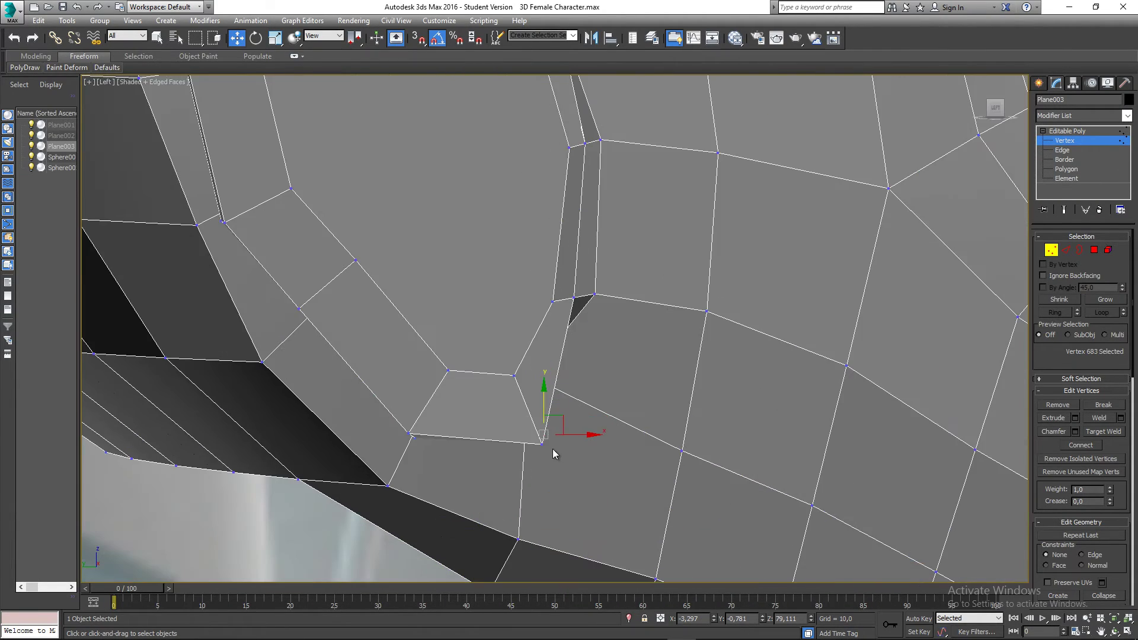
drag(553, 452, 561, 405)
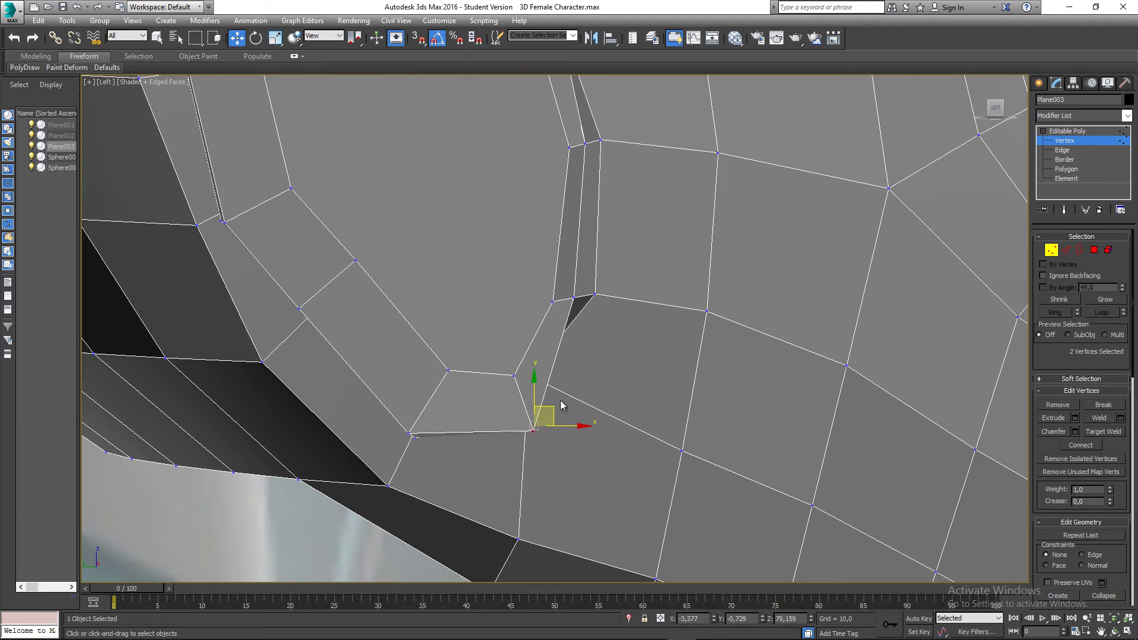
Step: Move the lower face-side band vertex back toward the ear rim and the one above it to Y -0.956 and Z 80.709
click(597, 298)
drag(612, 276, 592, 280)
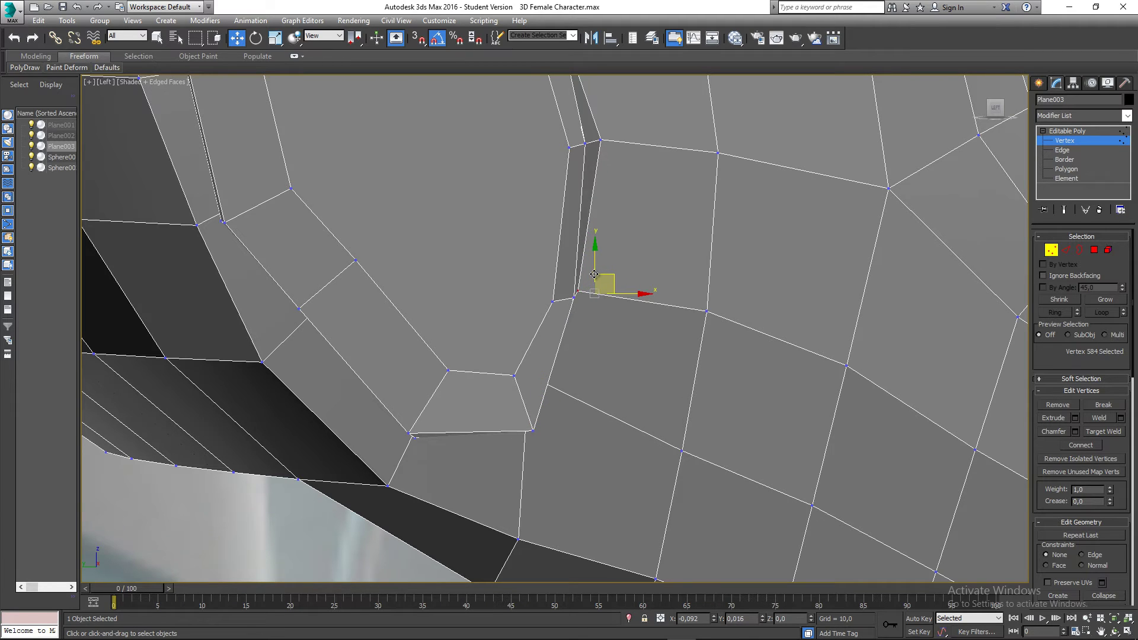
middle_drag(604, 141, 605, 231)
click(609, 230)
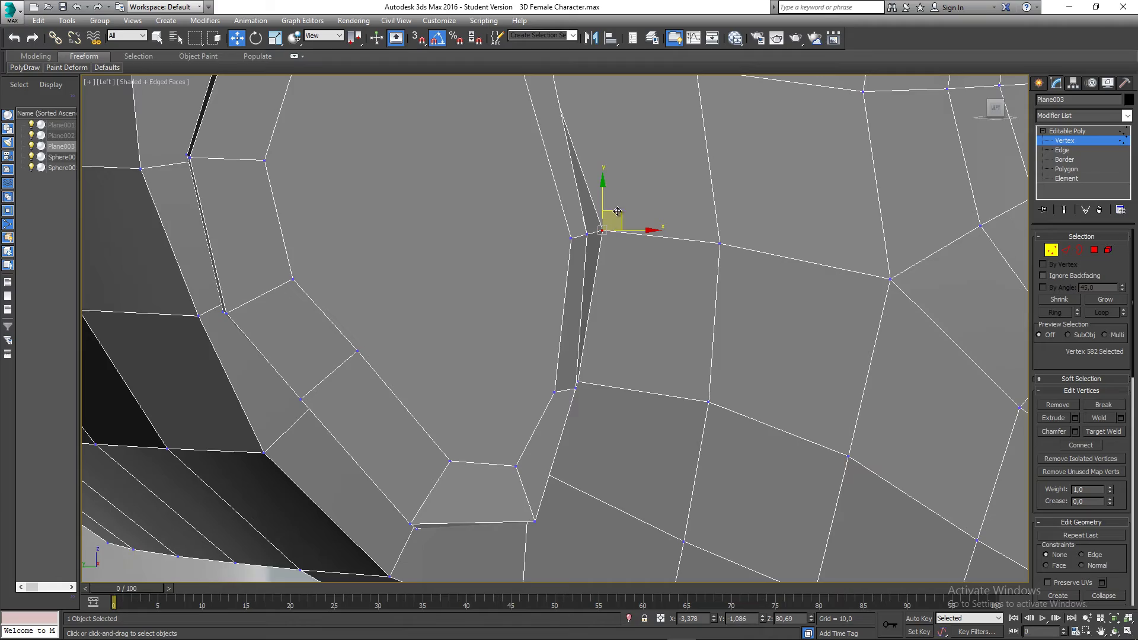
drag(617, 211, 594, 215)
middle_drag(595, 235, 532, 300)
key(p)
scroll(564, 299, down, 3)
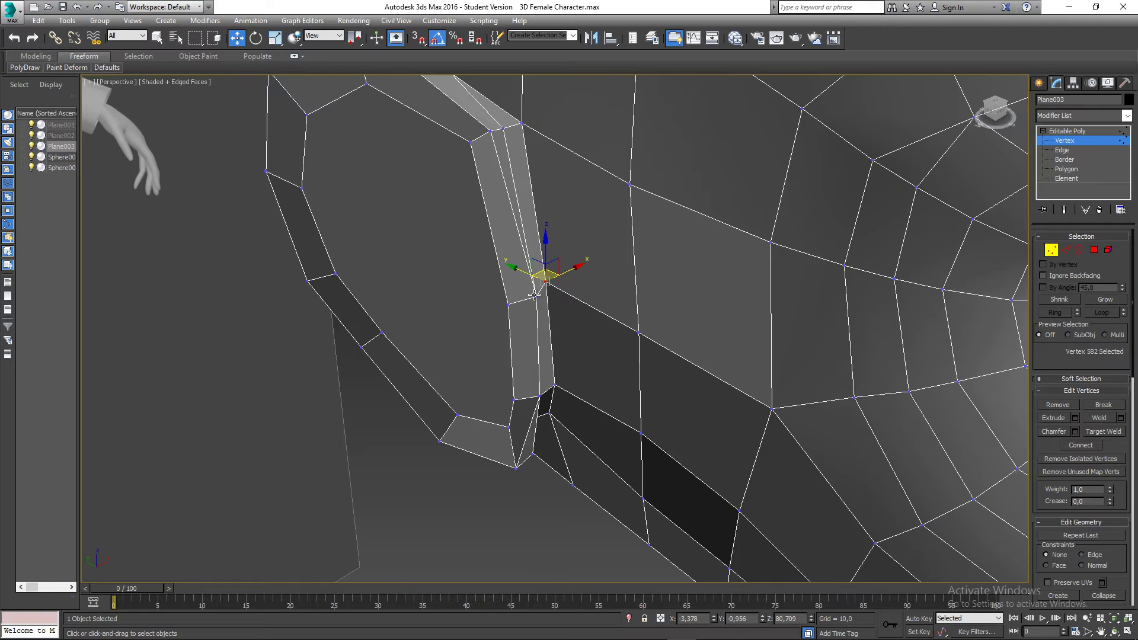
Step: Move the two middle front vertices of the inner ear outline backward, placing the lower one at Y -0.672 and Z 79.83
key(l)
scroll(574, 267, up, 2)
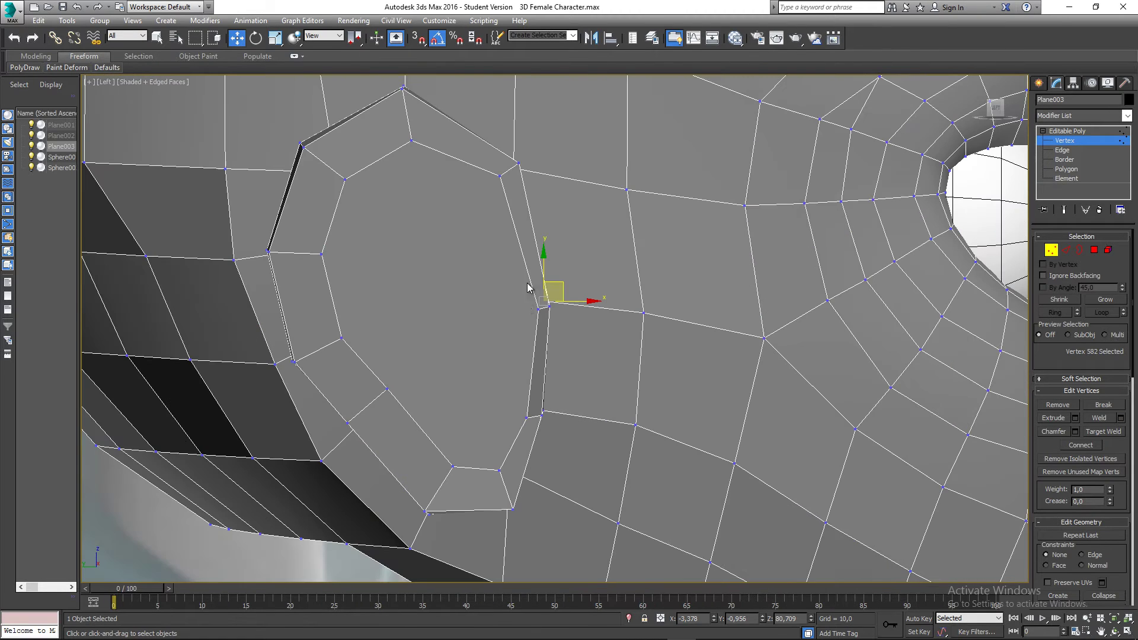
click(538, 309)
drag(556, 294, 532, 296)
click(526, 417)
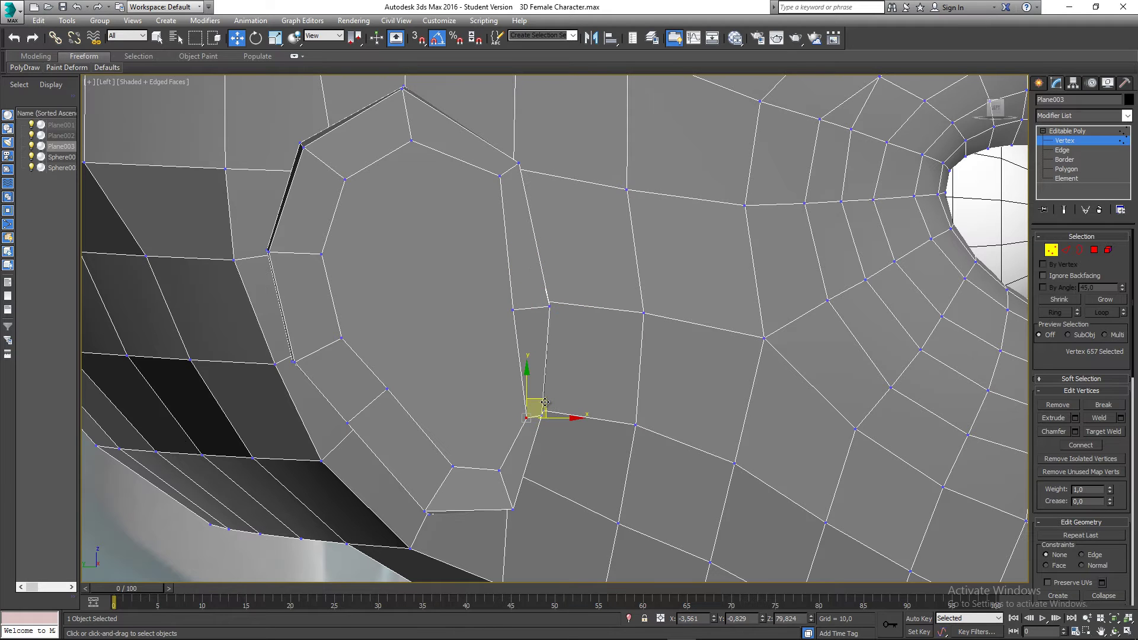
drag(546, 404, 526, 403)
middle_drag(329, 434, 378, 406)
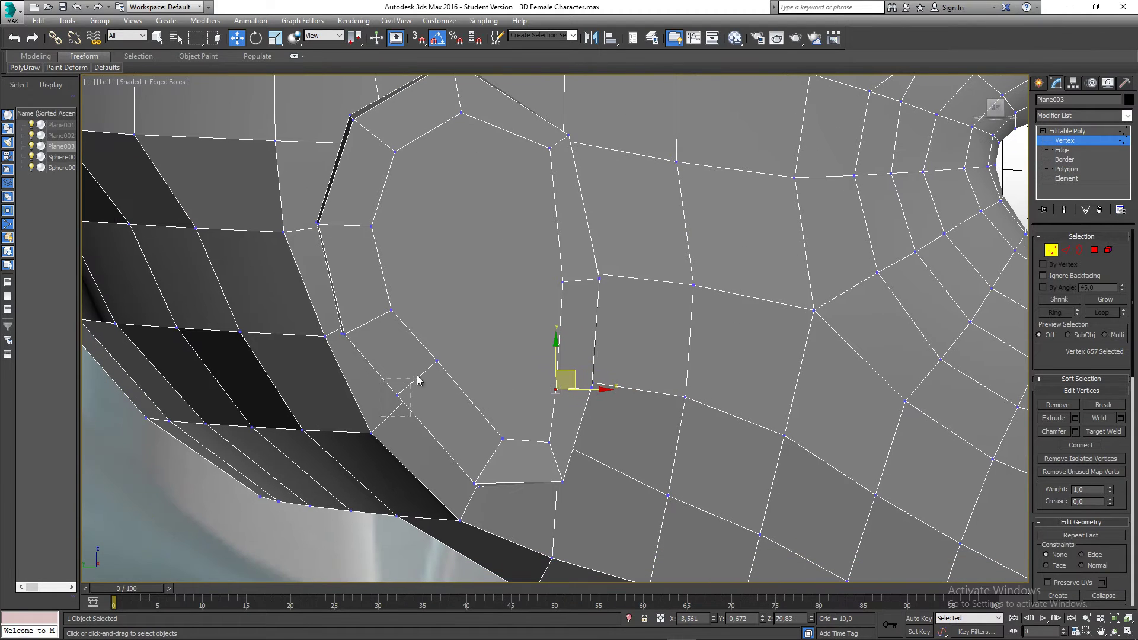
Step: Shift the ear rim's lower rear vertex forward and up, and move the inner outline's bottom rear vertex to Y -0.276 and Z 79.525
drag(418, 376, 426, 373)
drag(498, 463, 509, 419)
click(503, 439)
scroll(520, 382, down, 3)
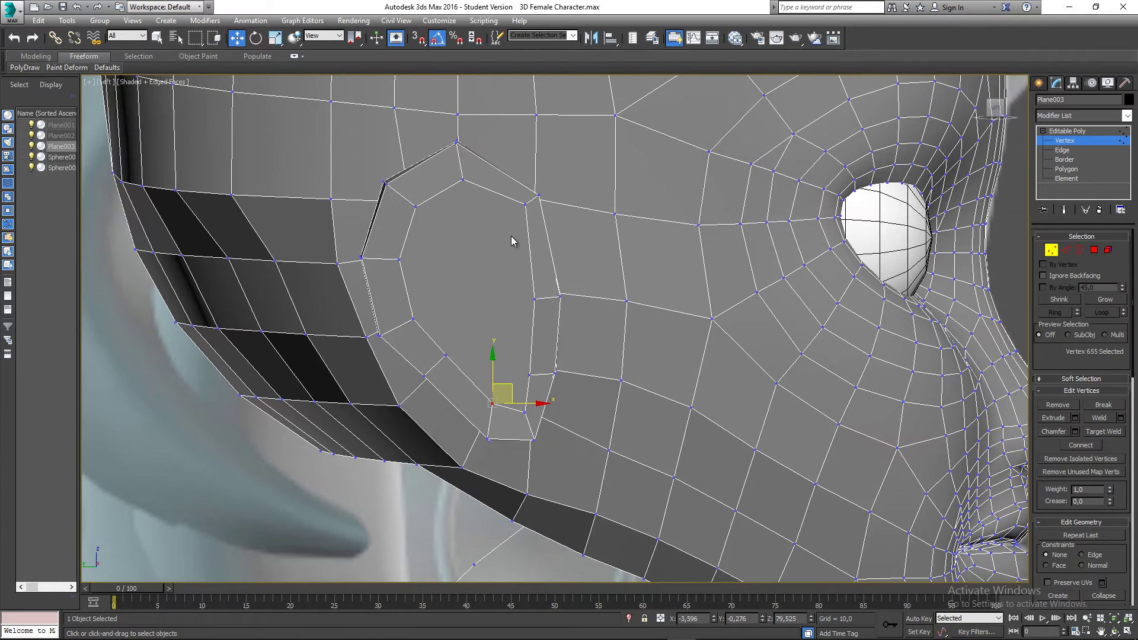
Step: Move the inner outline's upper front vertex to Y -0.506, Z 81.57 and its middle front vertex to Y -0.694, Z 80.649, and save the scene
click(524, 206)
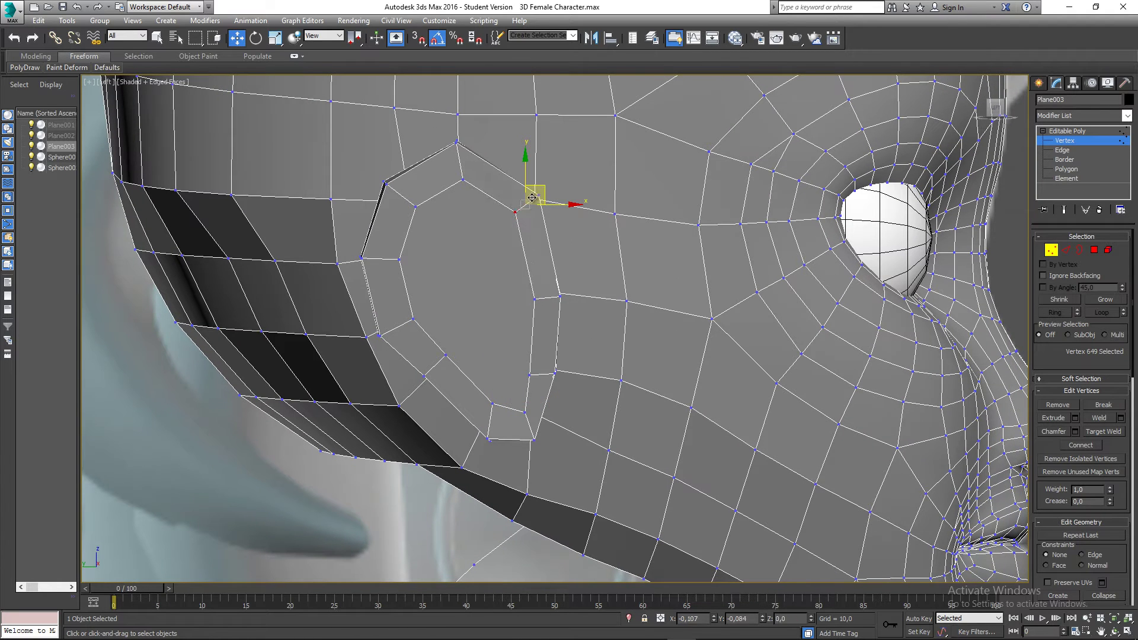
drag(529, 199, 518, 208)
click(535, 307)
click(535, 299)
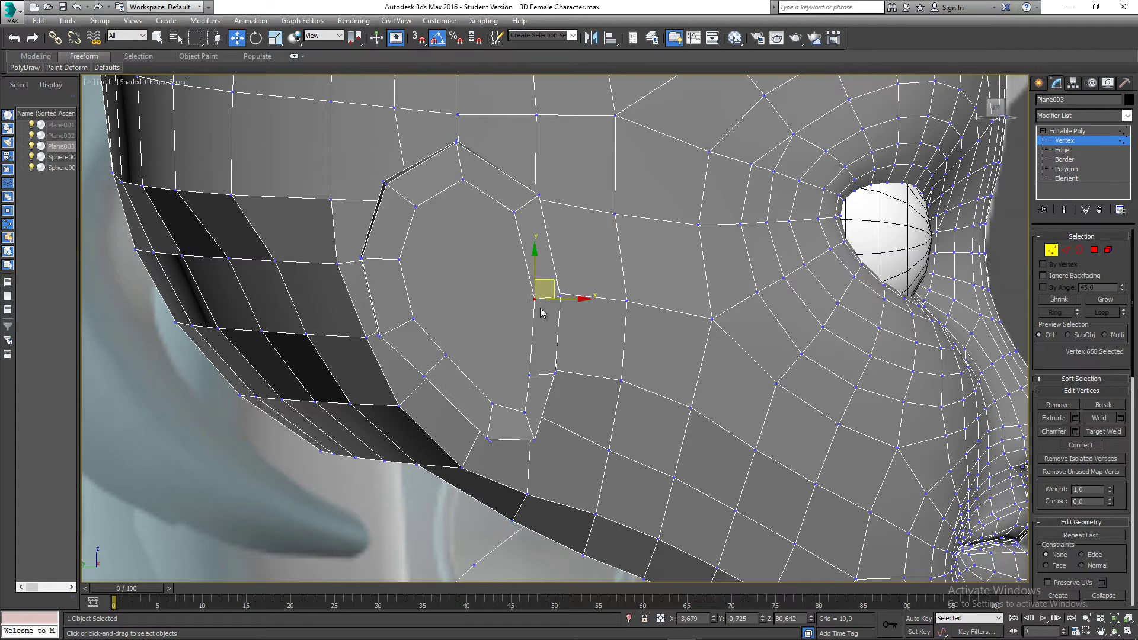
drag(555, 285, 552, 285)
click(501, 290)
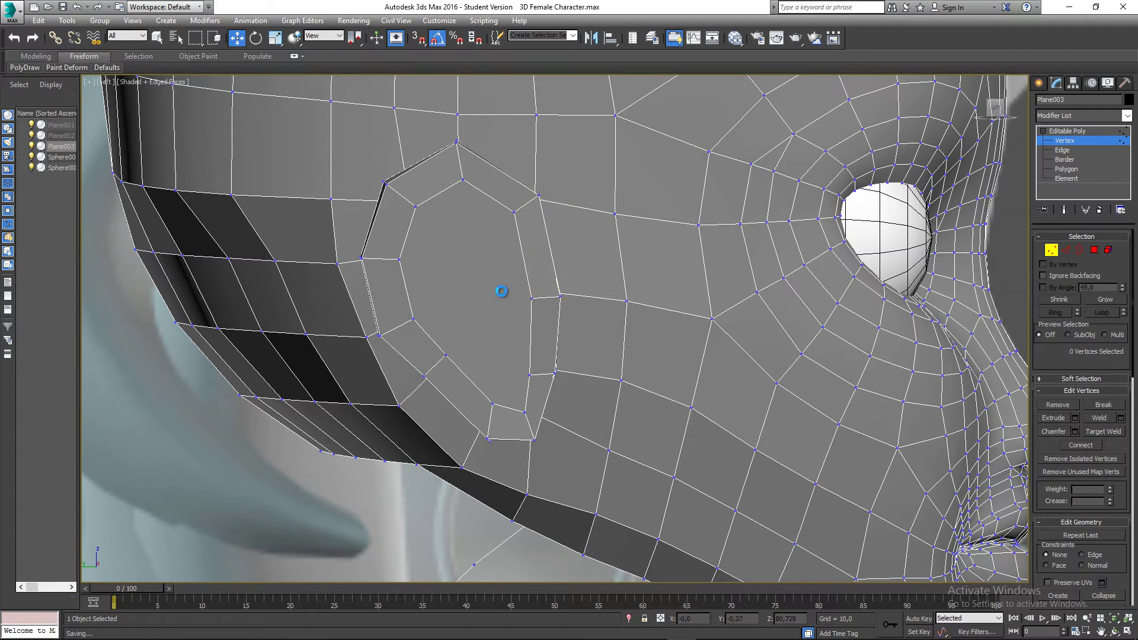
Step: Shift the two bottom vertices of the inner ear outline backward and slightly upward to reshape the lobe
middle_drag(509, 318, 488, 325)
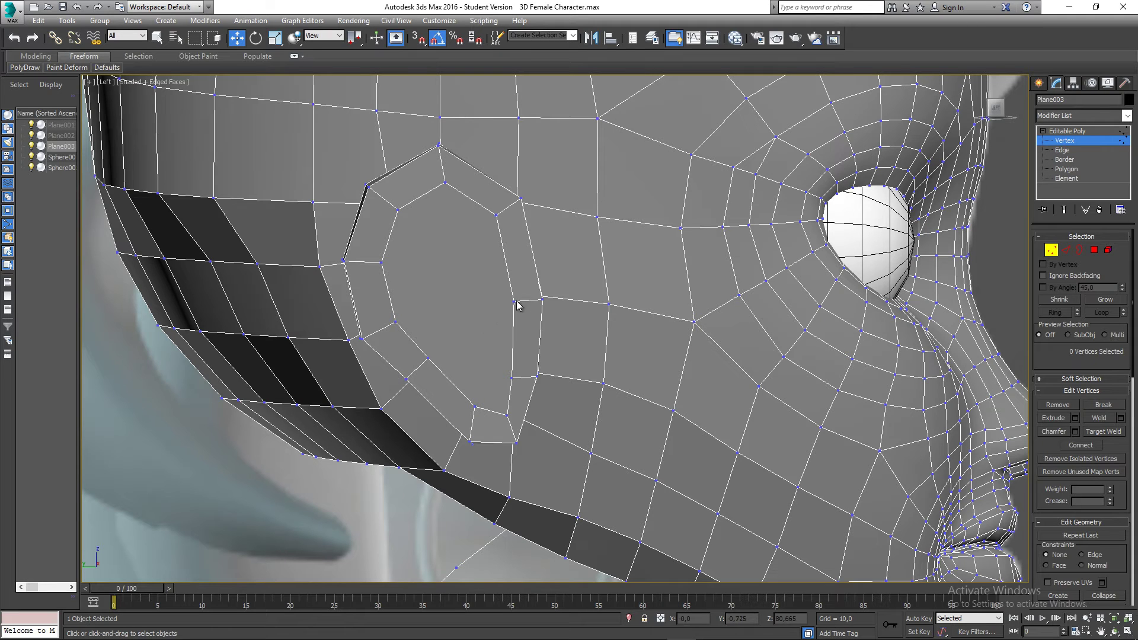
middle_drag(513, 302, 510, 307)
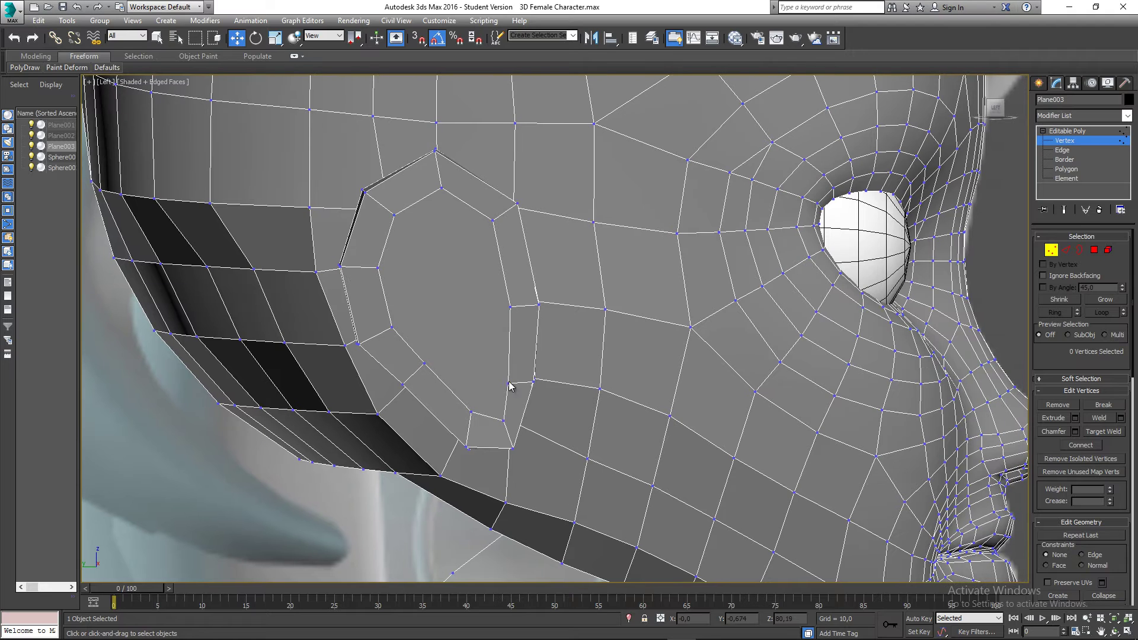
scroll(499, 453, up, 2)
drag(467, 435, 459, 424)
mouse_move(471, 379)
mouse_down()
mouse_move(433, 418)
mouse_move(463, 381)
mouse_move(510, 397)
mouse_move(503, 391)
mouse_up()
click(504, 409)
Step: Move both vertices at the ear's lower front corner to Y -0.613, Z 79.25, and shift the five lower rear vertices forward and up
drag(531, 465, 504, 431)
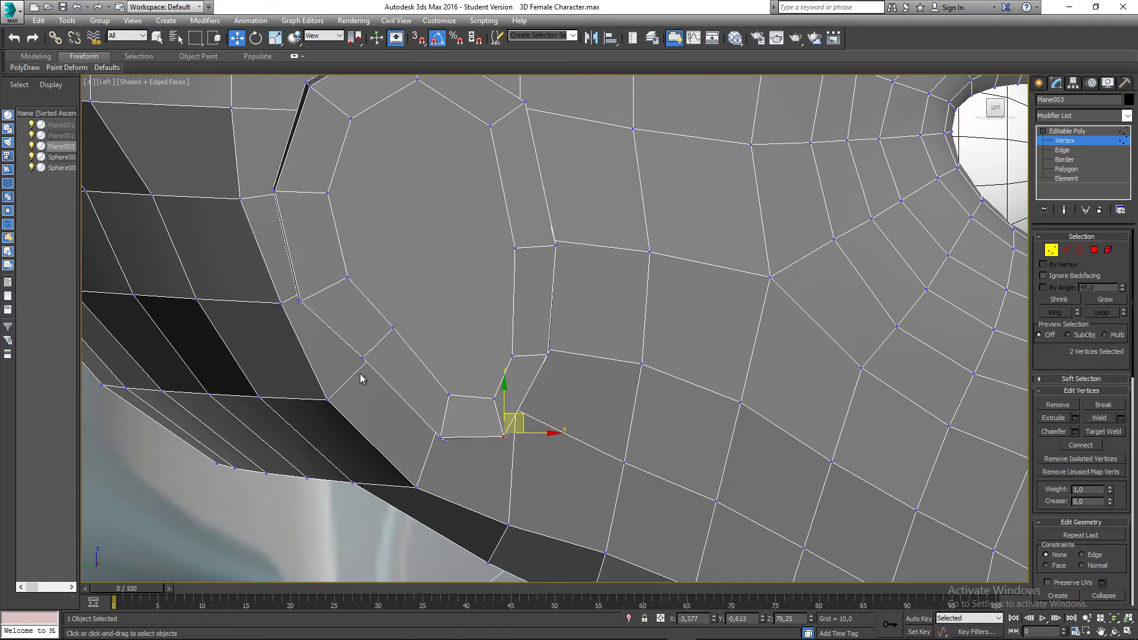
drag(407, 323, 413, 315)
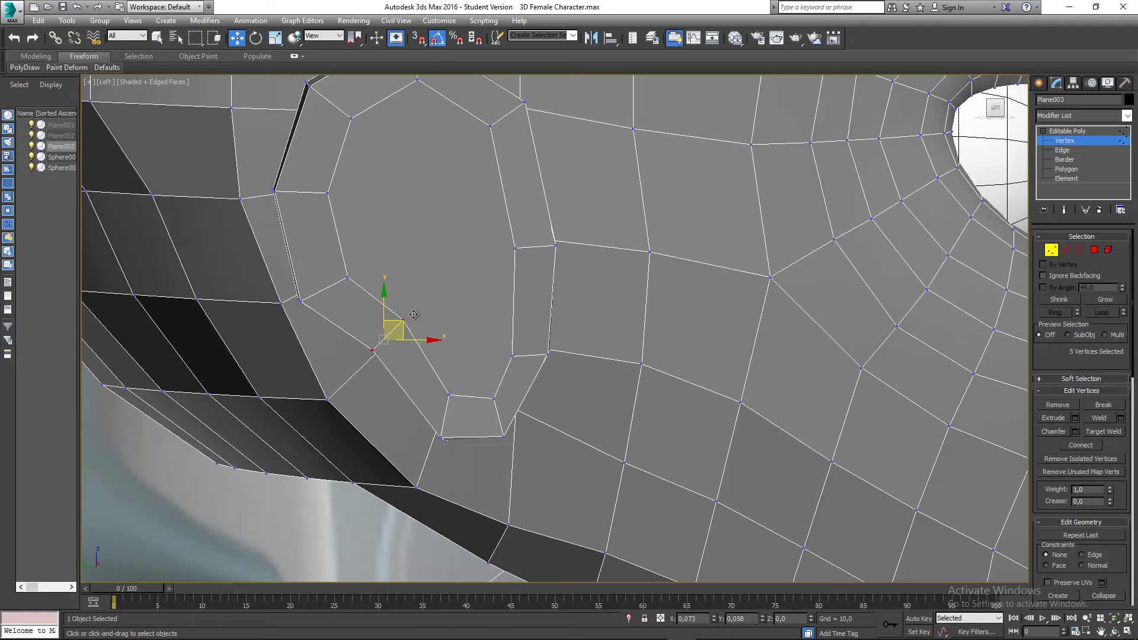
click(468, 310)
Step: In perspective view, pull the inner outline's upper front vertex outward to X -3.832 and its middle front vertex to X -3.703
key(p)
middle_drag(468, 311, 375, 330)
scroll(450, 366, up, 3)
scroll(451, 371, down, 5)
scroll(368, 338, up, 5)
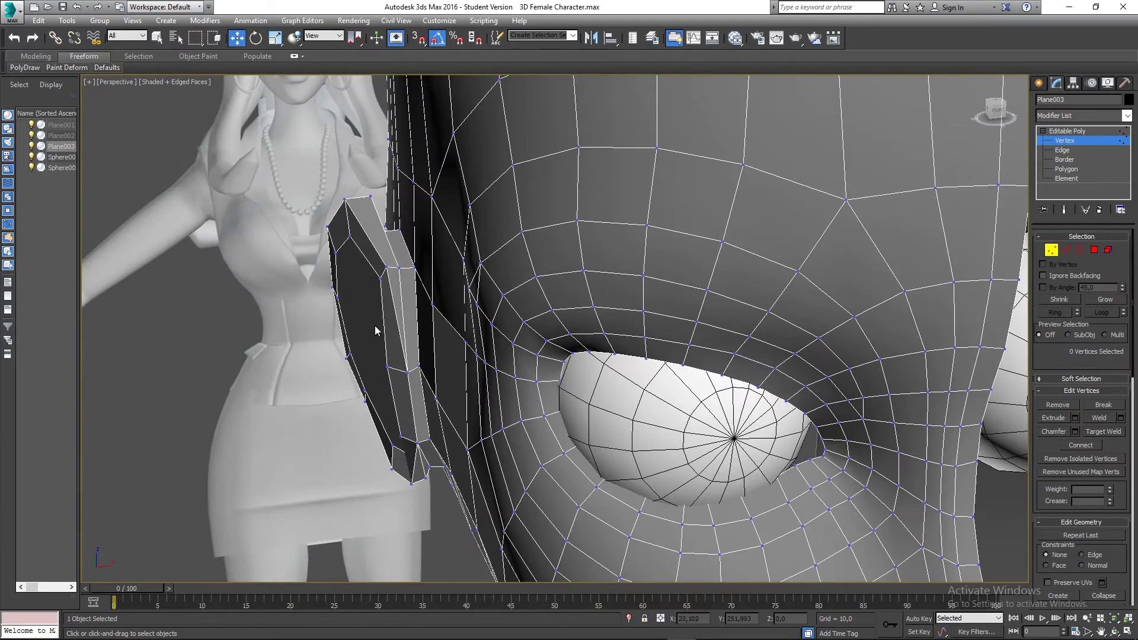
click(379, 278)
drag(408, 274, 395, 275)
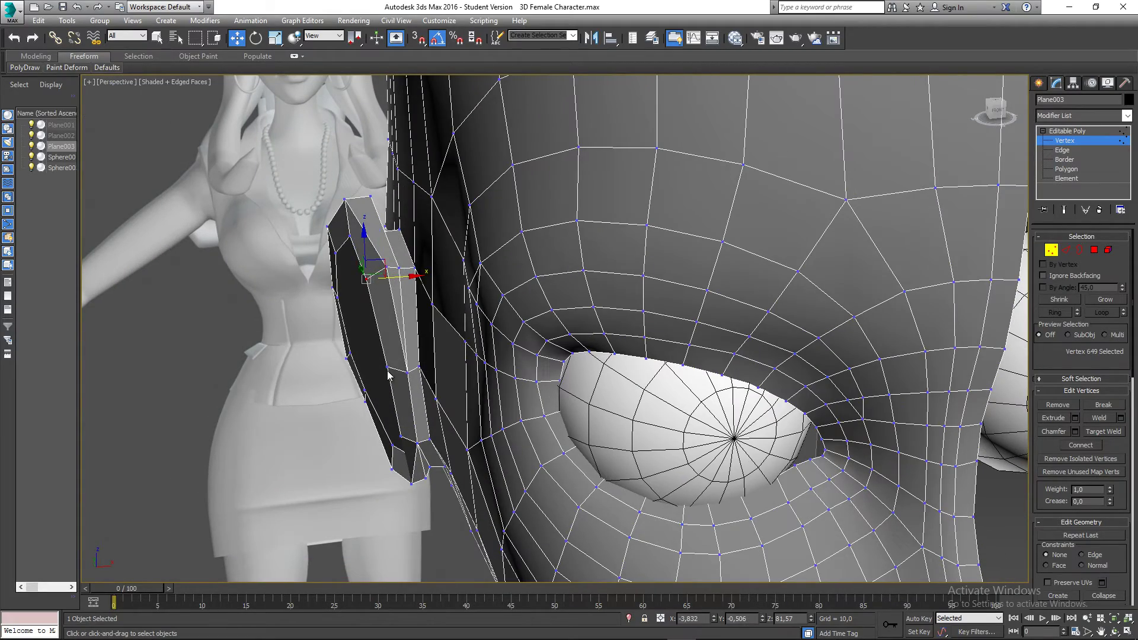
click(386, 369)
click(386, 366)
drag(424, 364, 421, 364)
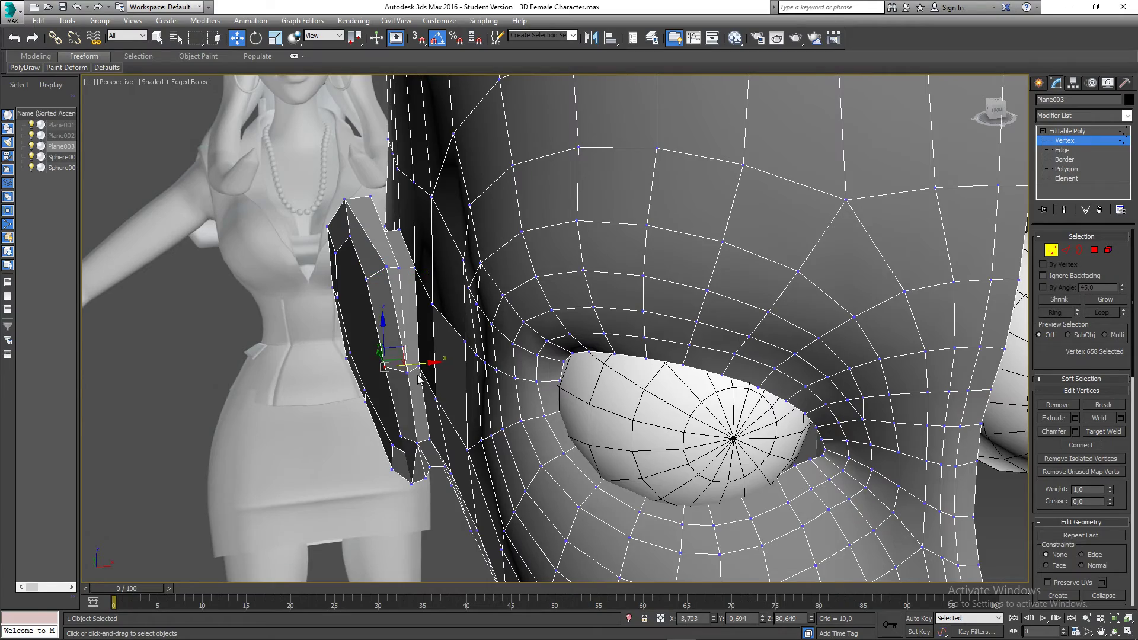
Step: Move the middle vertex on the ear's front rim to X -3.454 and Y -0.939
alt+middle_drag(419, 374, 371, 401)
scroll(416, 372, up, 5)
click(420, 361)
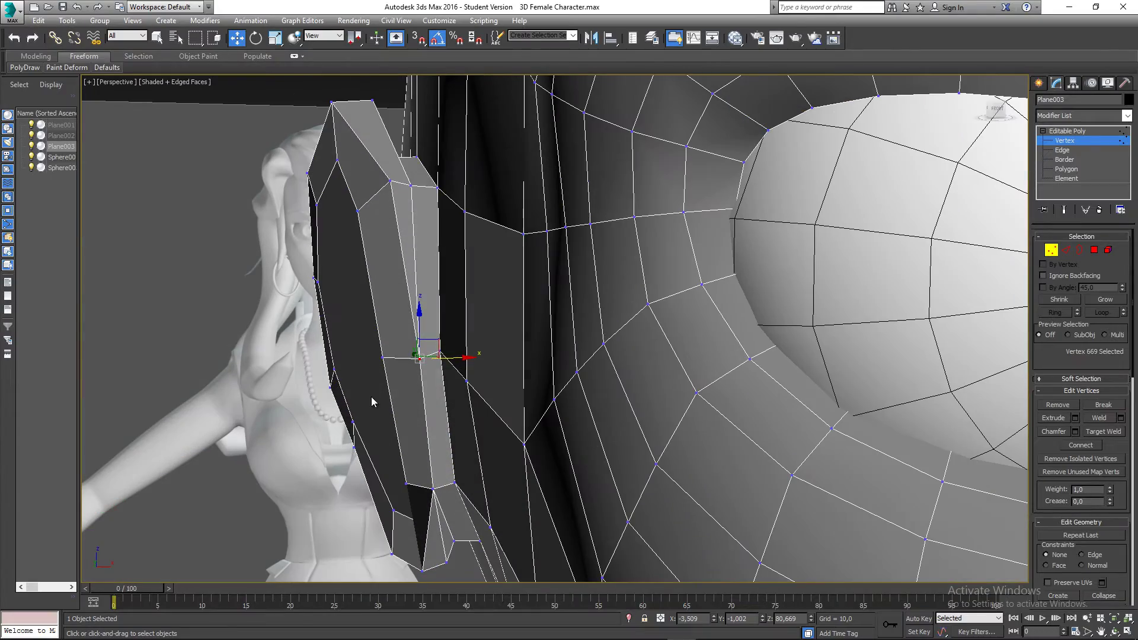
drag(451, 357, 459, 358)
alt+middle_drag(453, 374, 481, 419)
drag(409, 347, 389, 336)
mouse_move(460, 383)
alt+middle_down()
mouse_move(486, 324)
mouse_move(460, 308)
mouse_move(531, 331)
mouse_move(450, 371)
alt+middle_up()
drag(392, 346, 396, 351)
alt+middle_drag(396, 351, 561, 340)
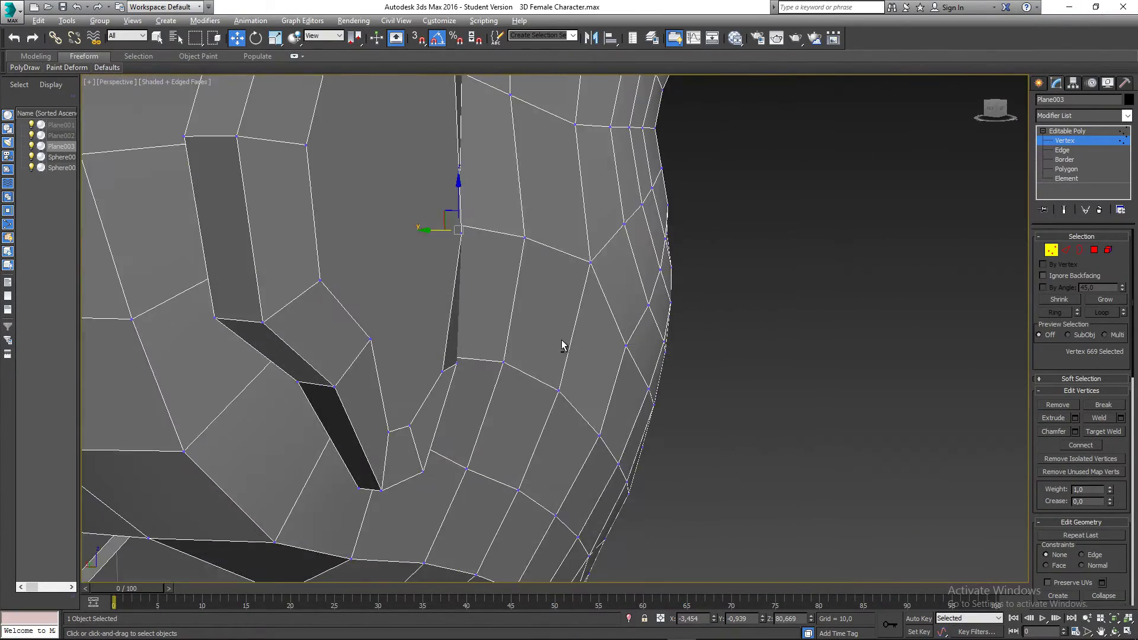
Step: Pull the two bottom vertices of the inner ear outline slightly outward along the X axis
click(410, 426)
alt+middle_drag(410, 426, 443, 454)
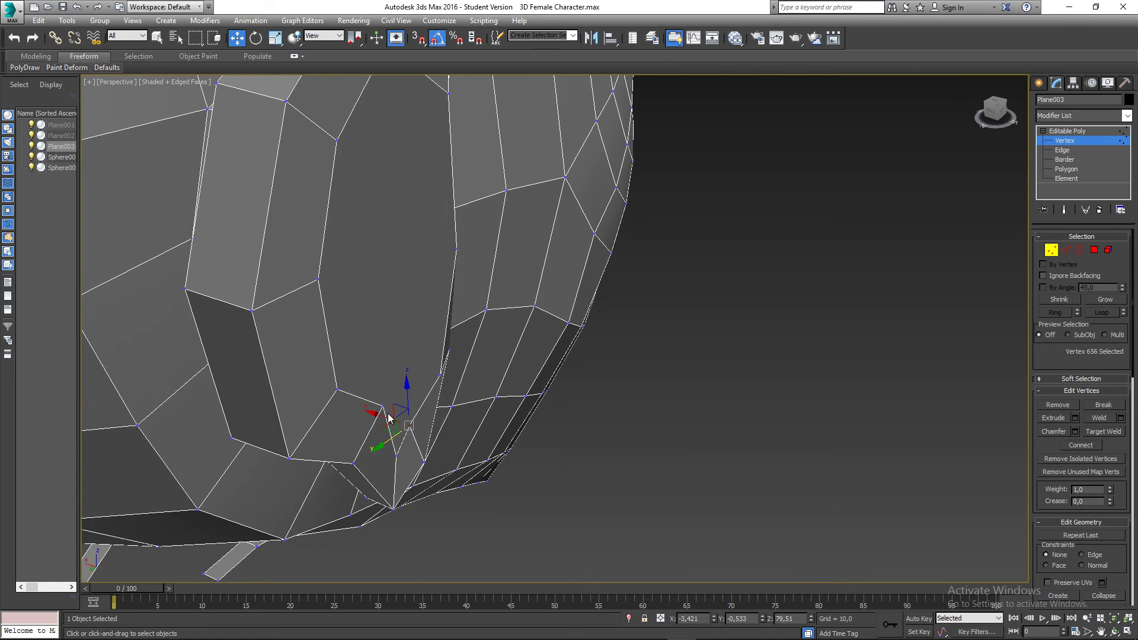
drag(388, 420, 391, 421)
click(396, 455)
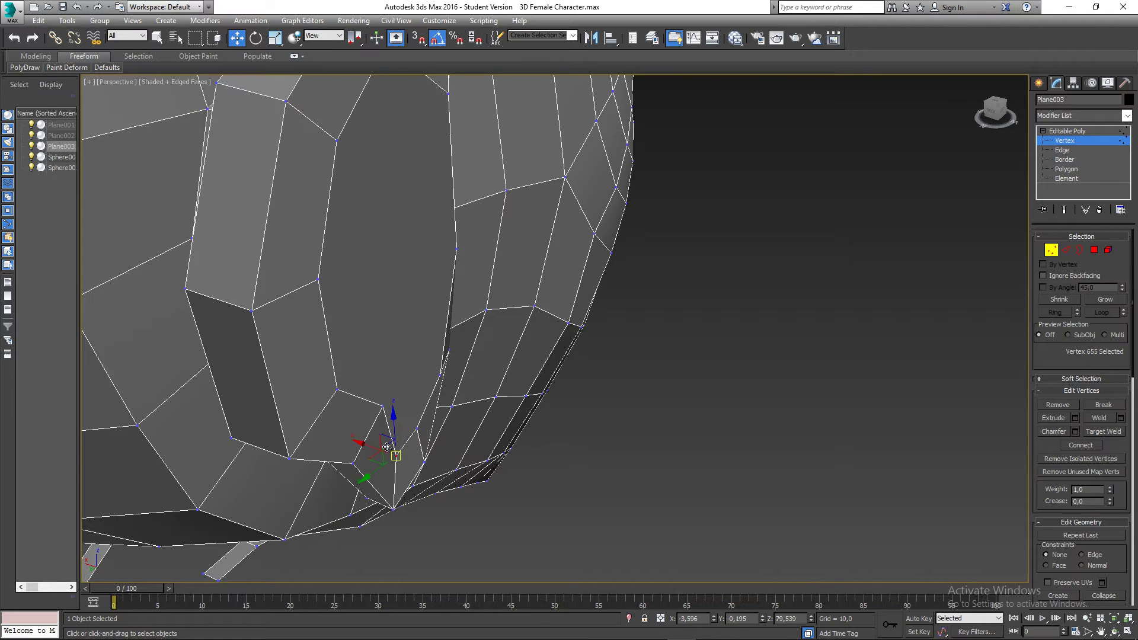
drag(367, 446, 373, 448)
alt+middle_drag(373, 448, 355, 380)
scroll(336, 328, down, 5)
Step: Move the top vertex of the inner ear outline outward to X -3.947
alt+middle_drag(356, 380, 391, 386)
click(346, 234)
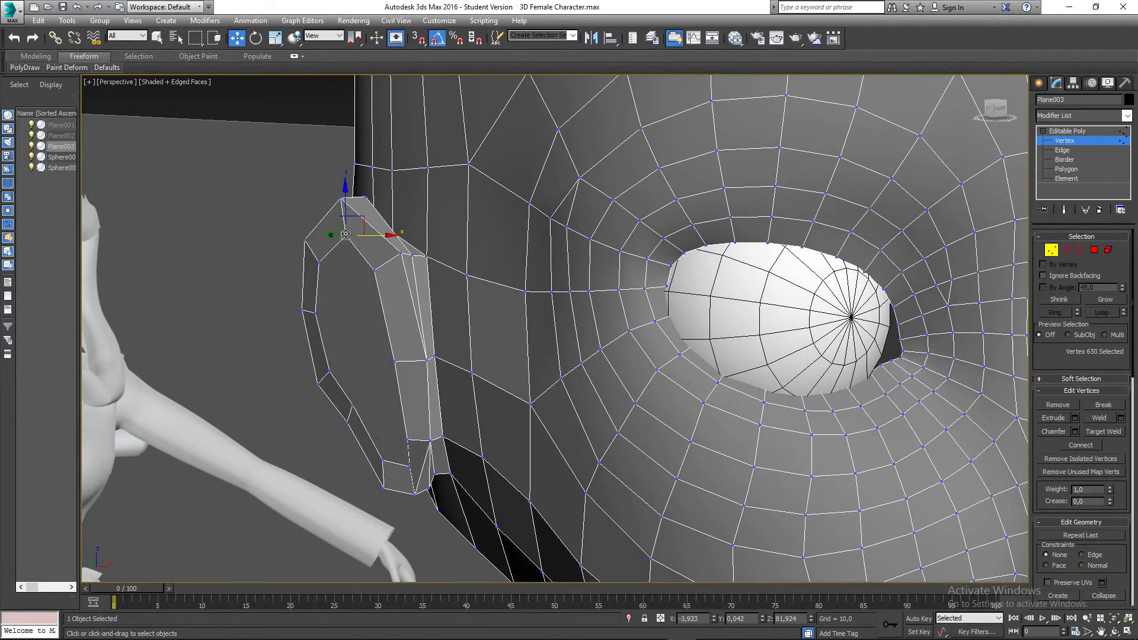
alt+middle_drag(371, 236, 443, 305)
scroll(372, 412, up, 5)
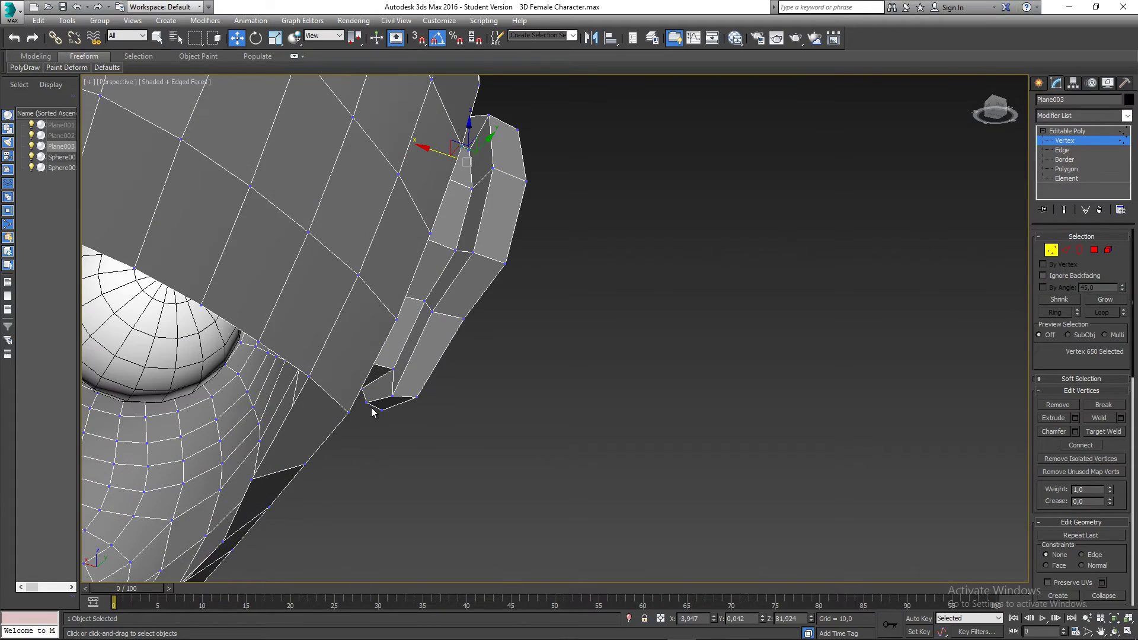
Step: Lower the head-side rim vertex at the ear's lower front corner to Z 79.227
click(367, 404)
scroll(367, 404, up, 3)
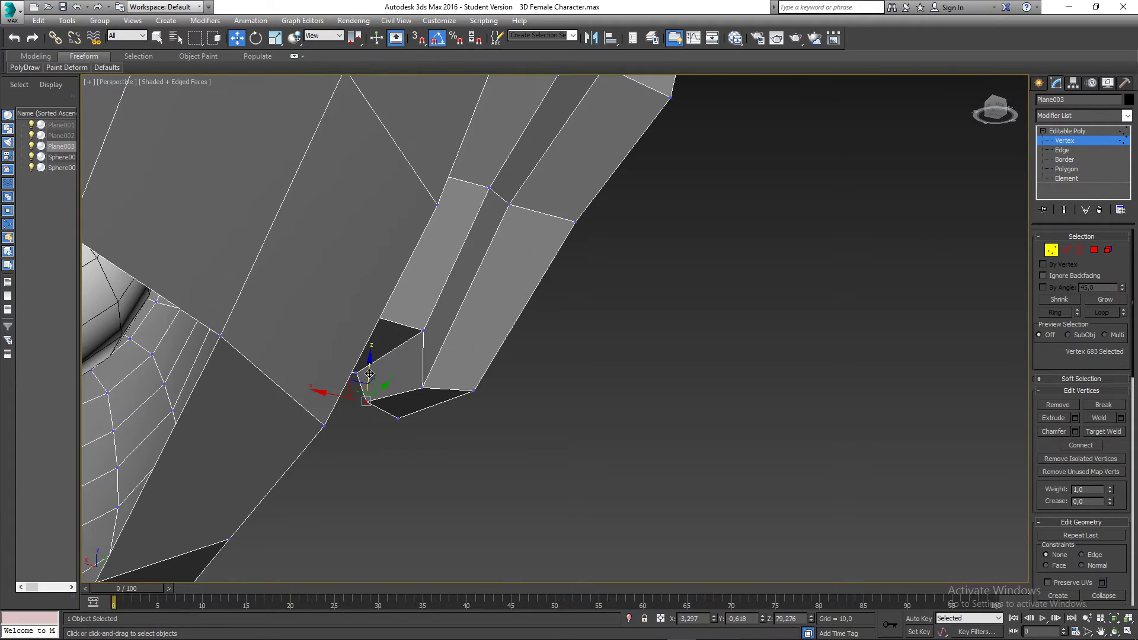
drag(369, 373, 369, 384)
Step: In the left view, move the head-side rim vertex at the ear's lower rear corner to Y -0.142 and Z 79.208
alt+middle_drag(369, 385, 276, 407)
key(l)
scroll(460, 472, up, 5)
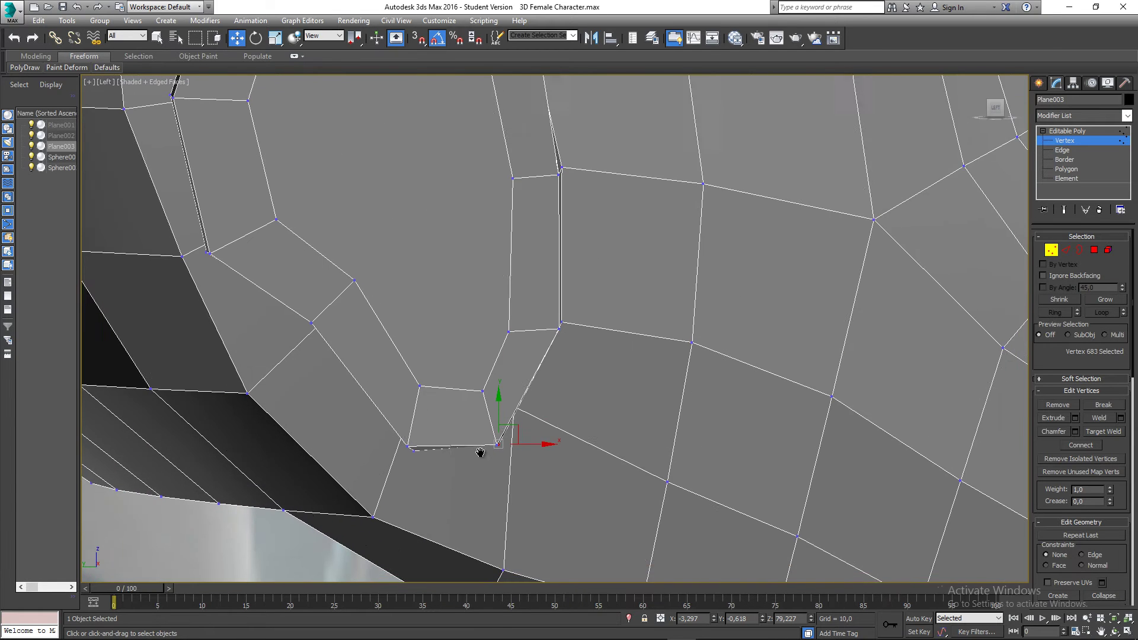
scroll(480, 453, up, 5)
click(340, 452)
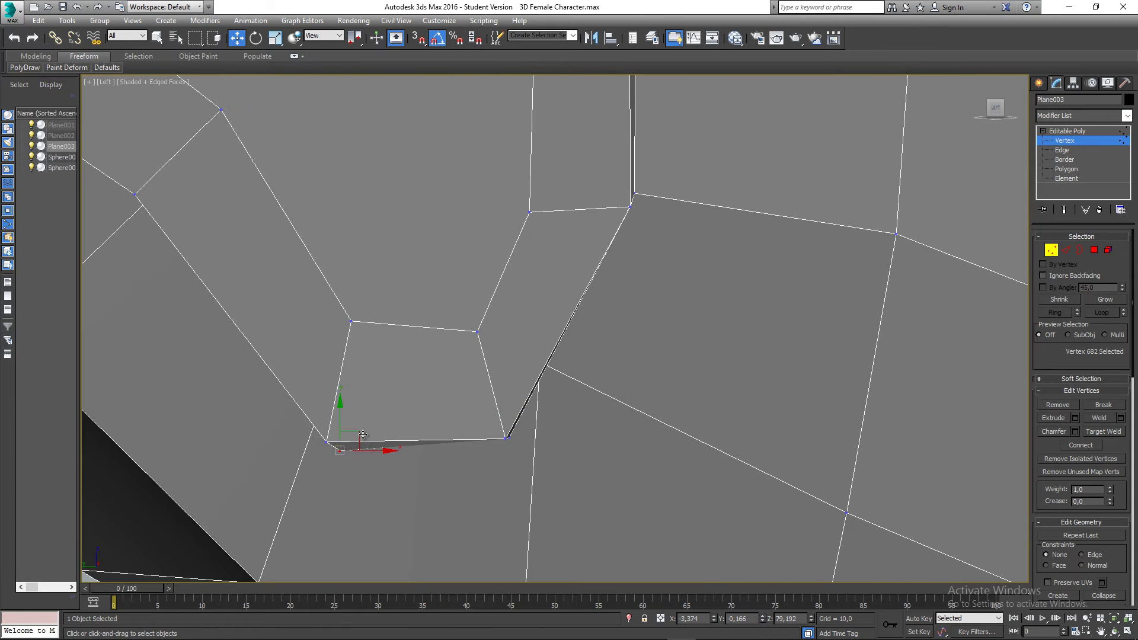
drag(355, 433, 348, 428)
middle_drag(463, 432, 456, 449)
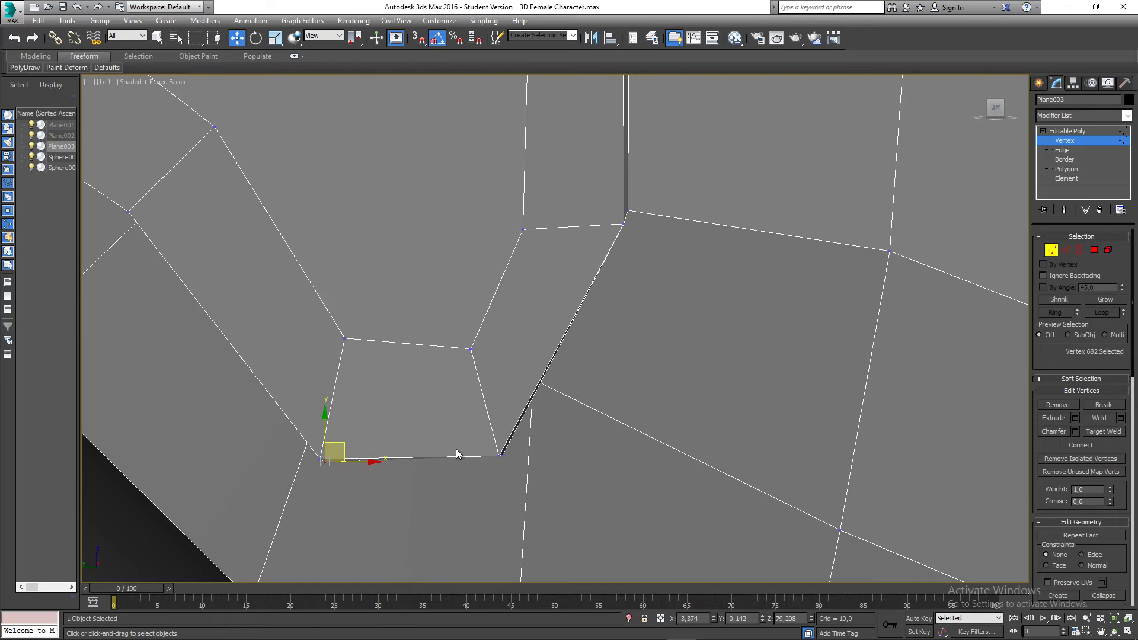
Step: Move both vertices at the ear's lower front corner to Y -0.621 and Z 79.202, and save the scene
drag(513, 467, 521, 447)
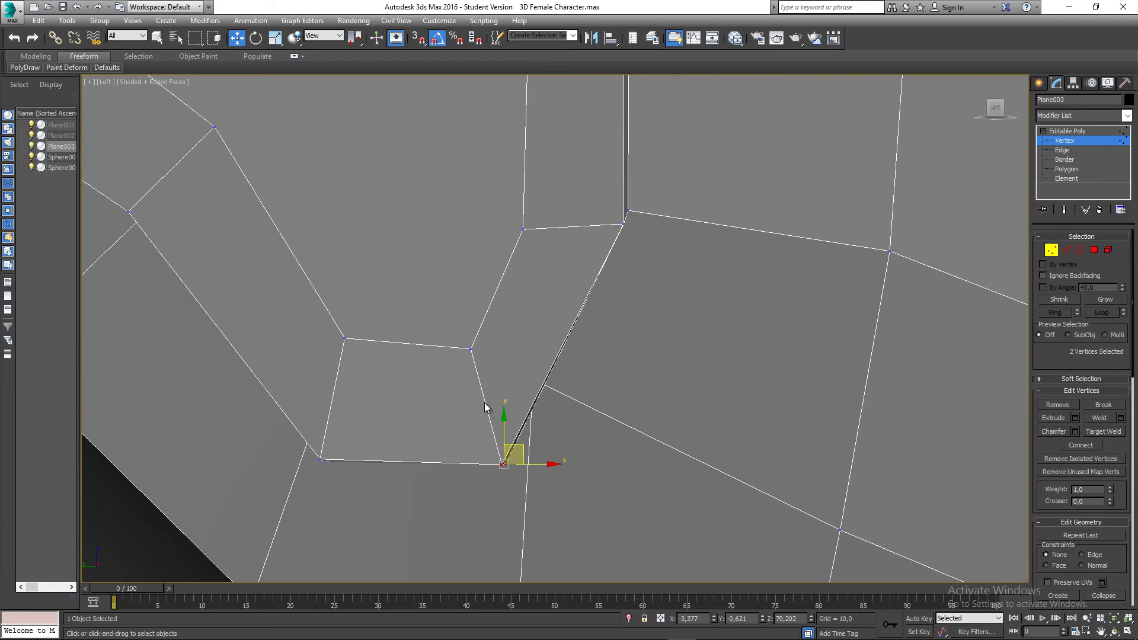
scroll(484, 399, down, 5)
middle_drag(459, 345, 462, 454)
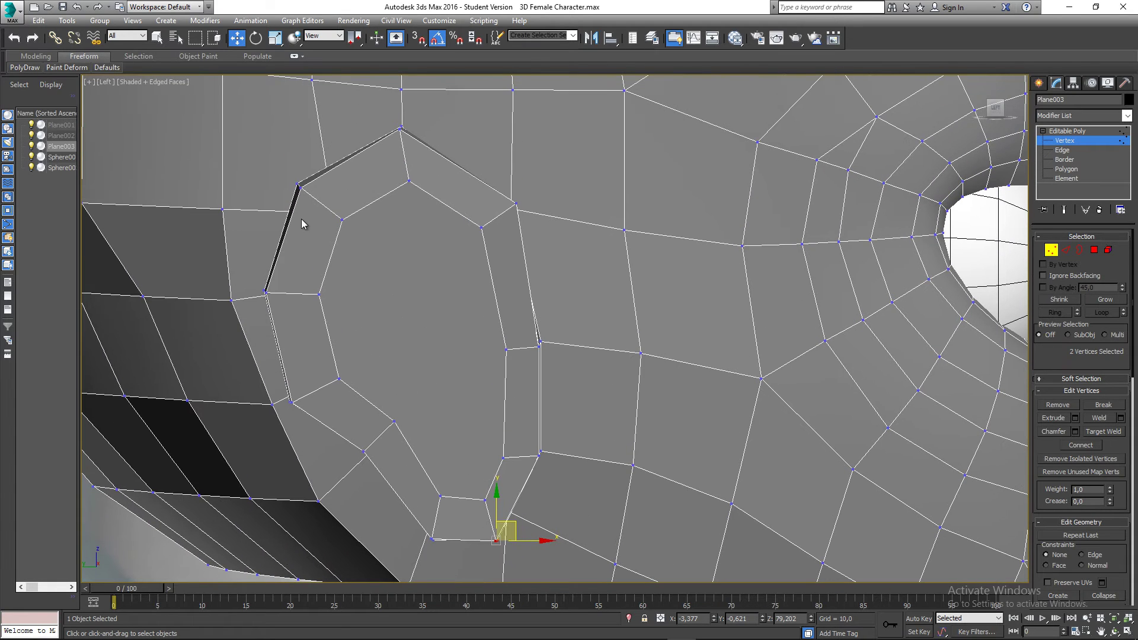
key(ctrl+s)
middle_drag(508, 349, 506, 350)
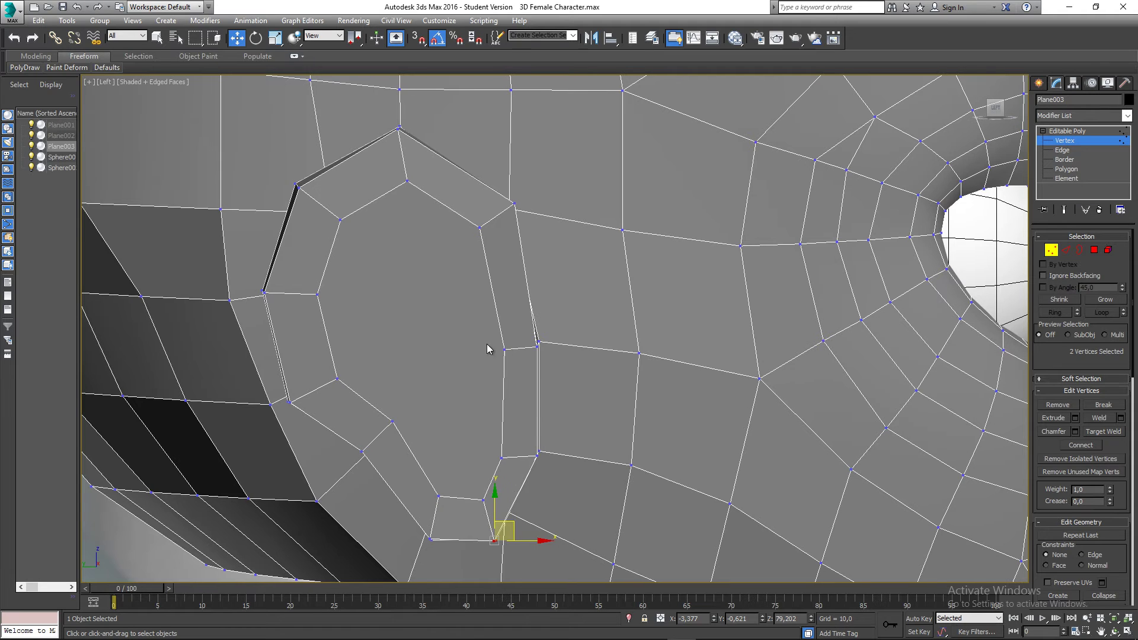
Step: Inset the ear's large central polygon by 0.118
click(1094, 251)
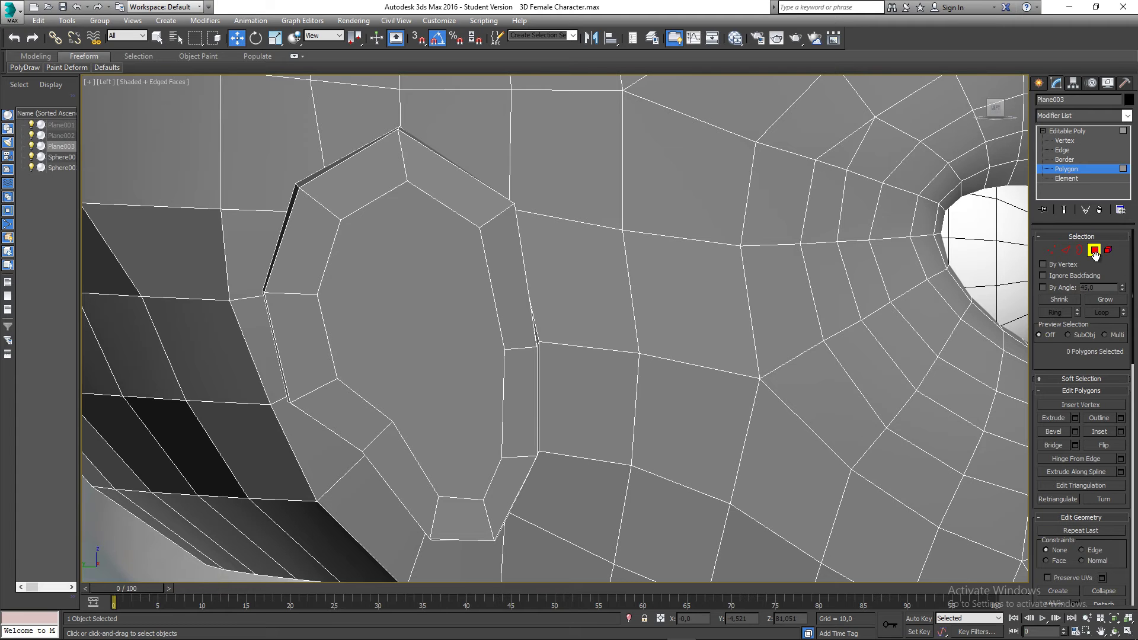
click(375, 307)
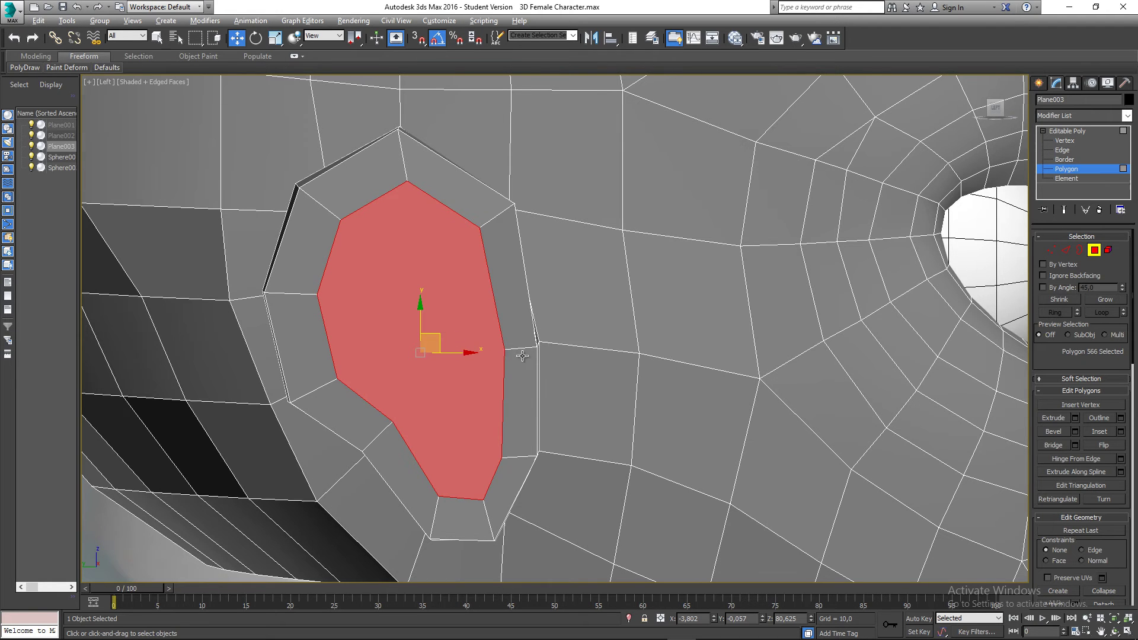
alt+middle_drag(523, 356, 739, 321)
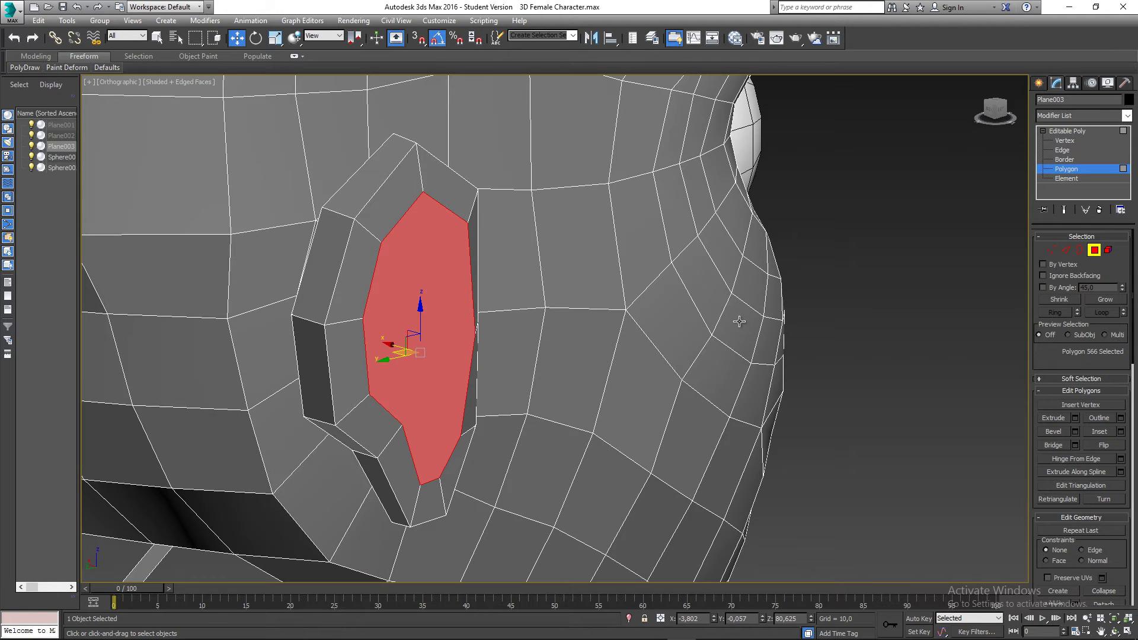
click(1121, 432)
alt+middle_drag(506, 386, 521, 366)
drag(564, 354, 542, 457)
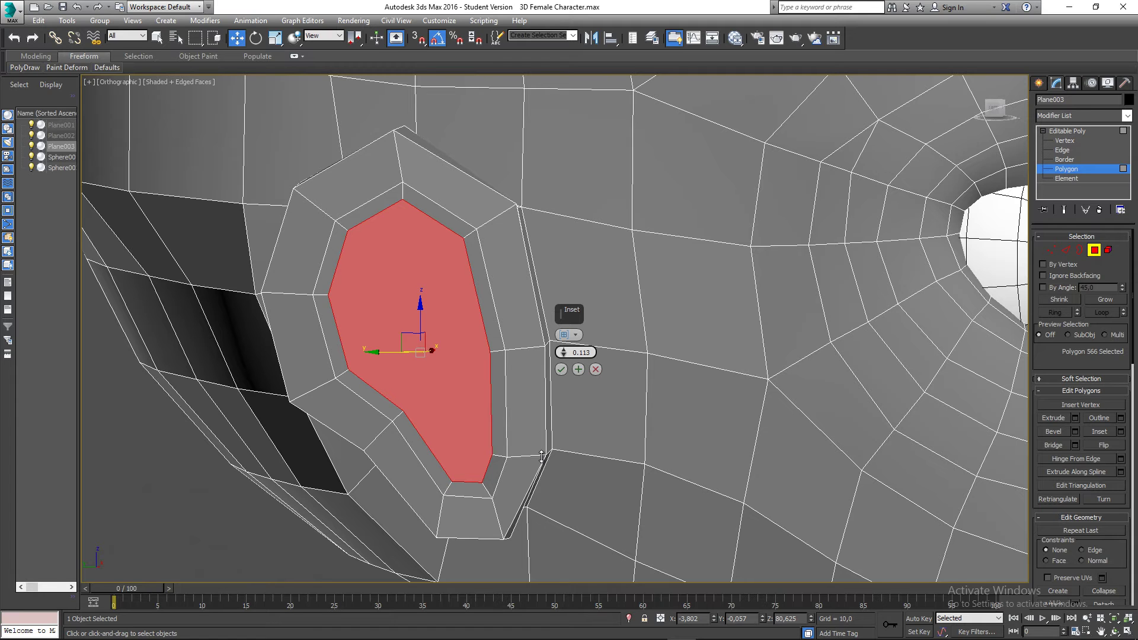
drag(541, 456, 541, 455)
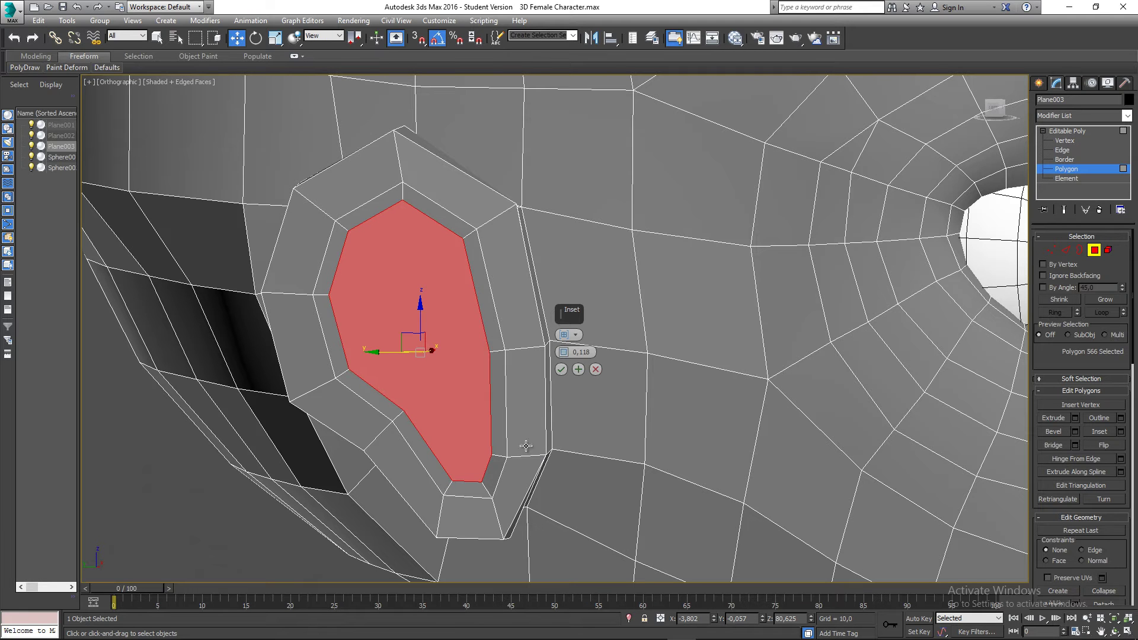
click(560, 370)
Step: Push the inset central polygon into the ear along the X axis to X -3.548, forming a recess
alt+middle_drag(560, 371, 476, 393)
drag(403, 335, 390, 320)
mouse_move(389, 320)
alt+middle_down()
mouse_move(507, 347)
mouse_move(419, 363)
alt+middle_up()
key(F3)
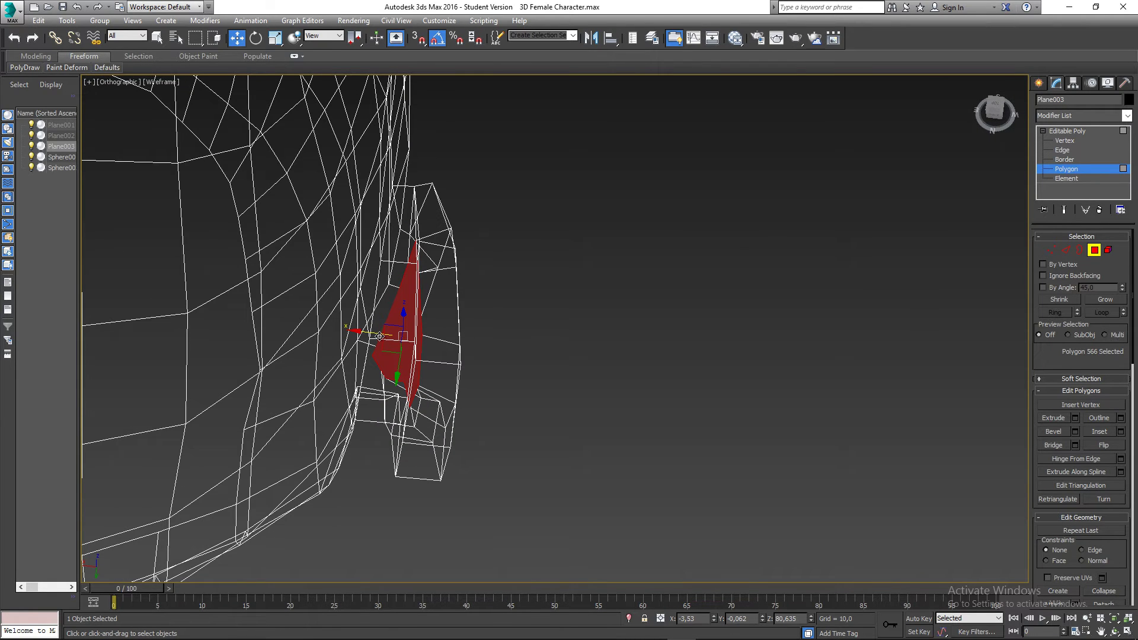
drag(380, 336, 373, 334)
key(F3)
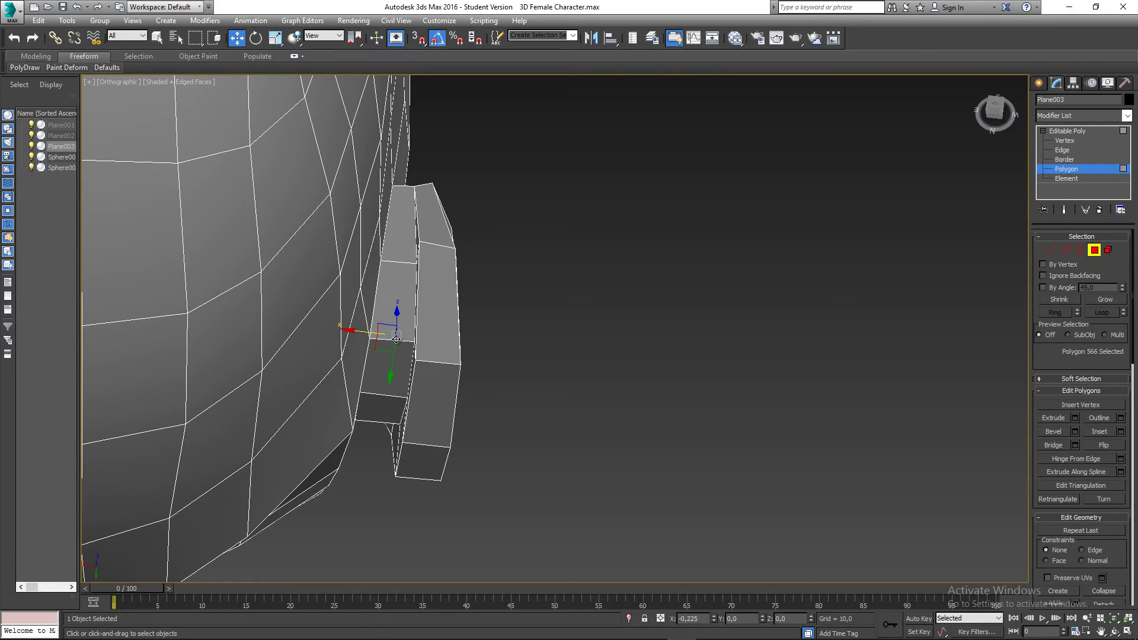
mouse_move(392, 348)
alt+middle_down()
mouse_move(216, 284)
mouse_move(200, 296)
mouse_move(223, 312)
mouse_move(352, 319)
mouse_move(378, 333)
alt+middle_up()
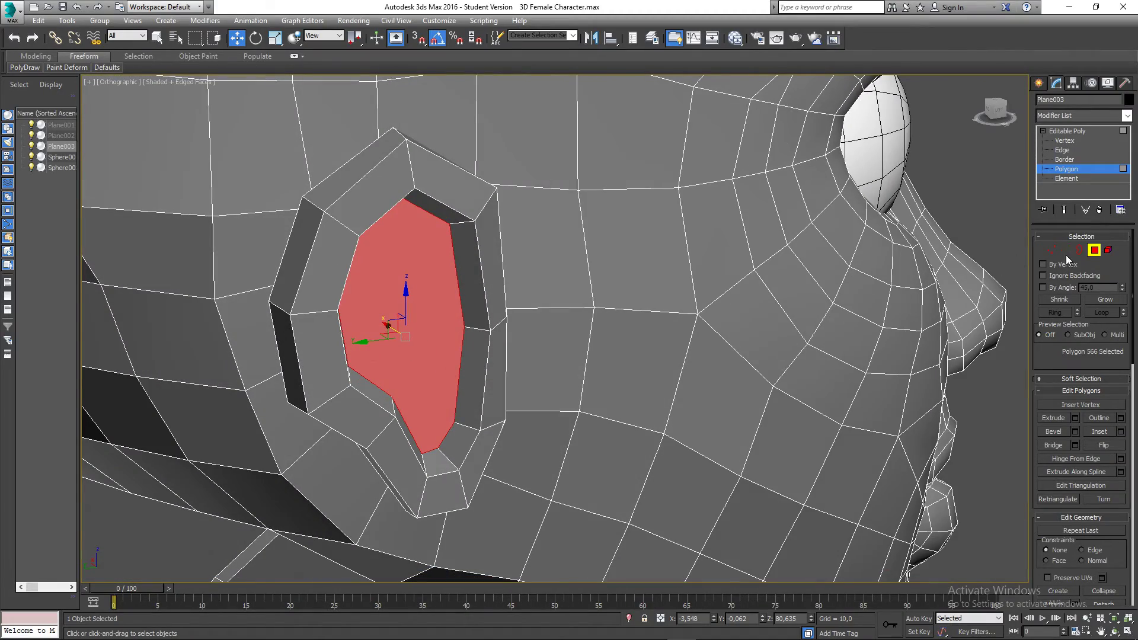
Step: Leave polygon editing, return to the perspective view, and select and frame the whole head
click(1094, 250)
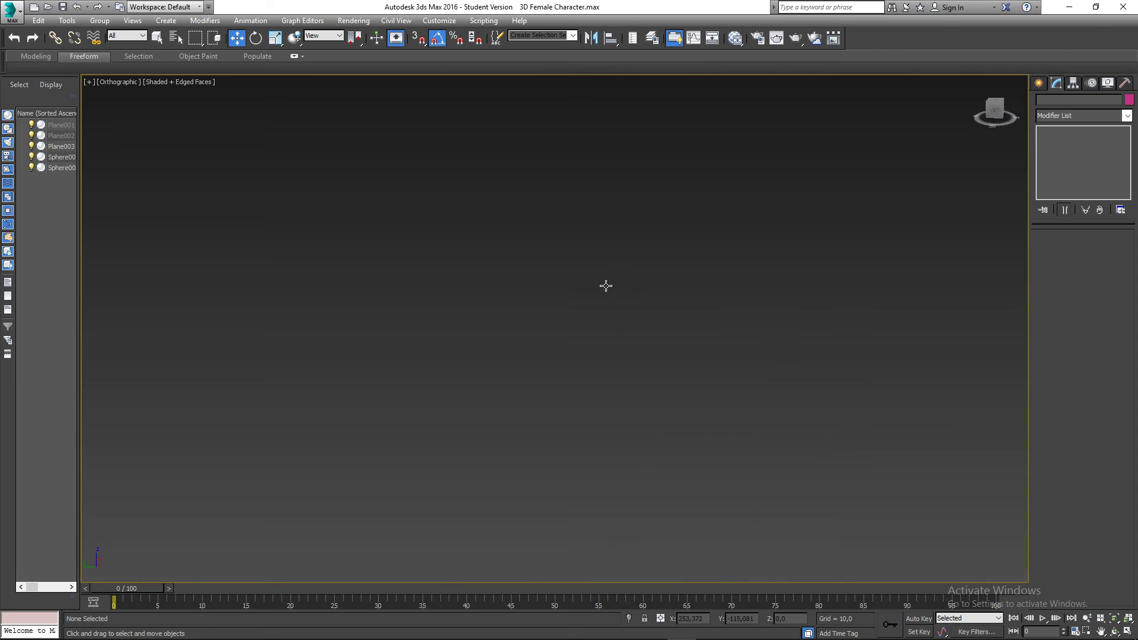
right_click(997, 114)
click(999, 119)
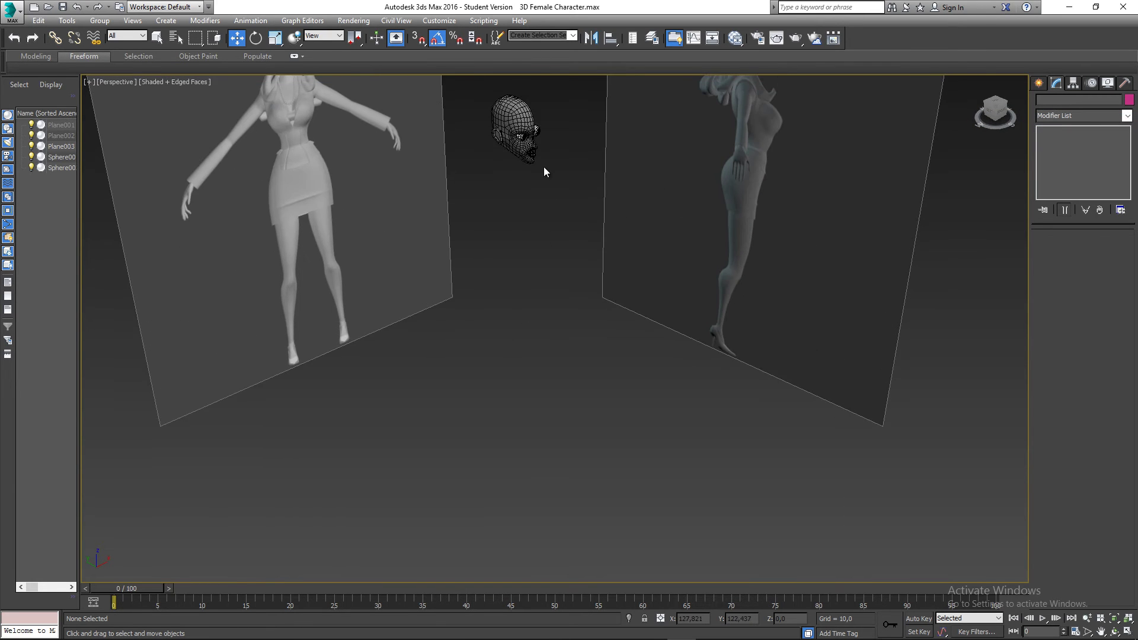
click(536, 237)
key(z)
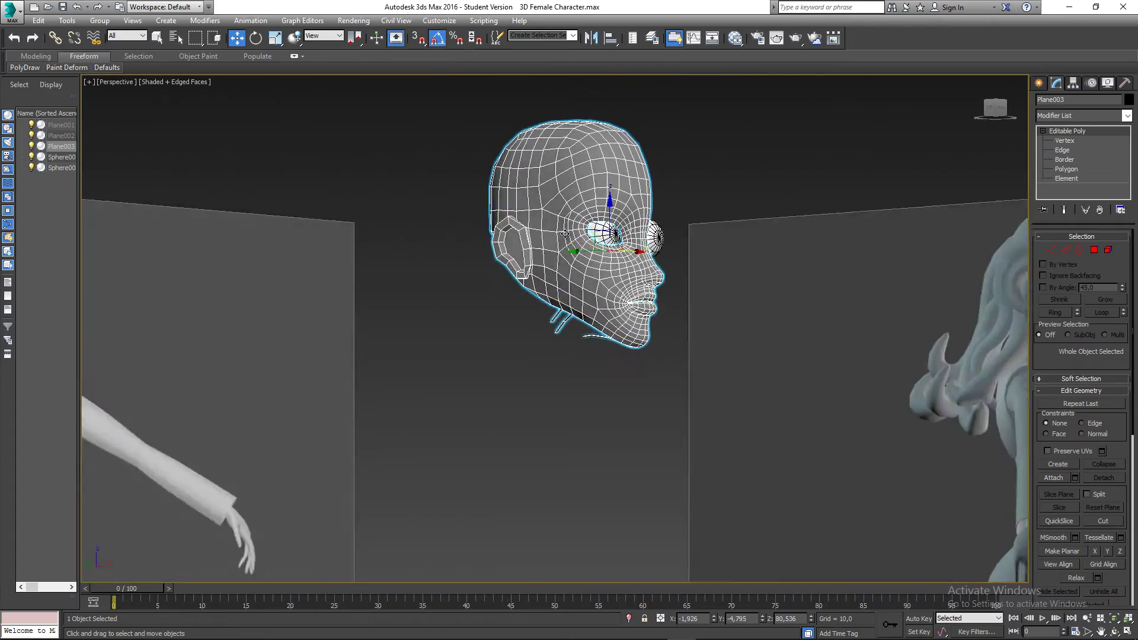
Step: Select the whole head mesh as an element, clear all its smoothing groups and assign smoothing group 1
alt+middle_drag(565, 234, 524, 265)
click(384, 220)
scroll(524, 232, up, 5)
click(525, 233)
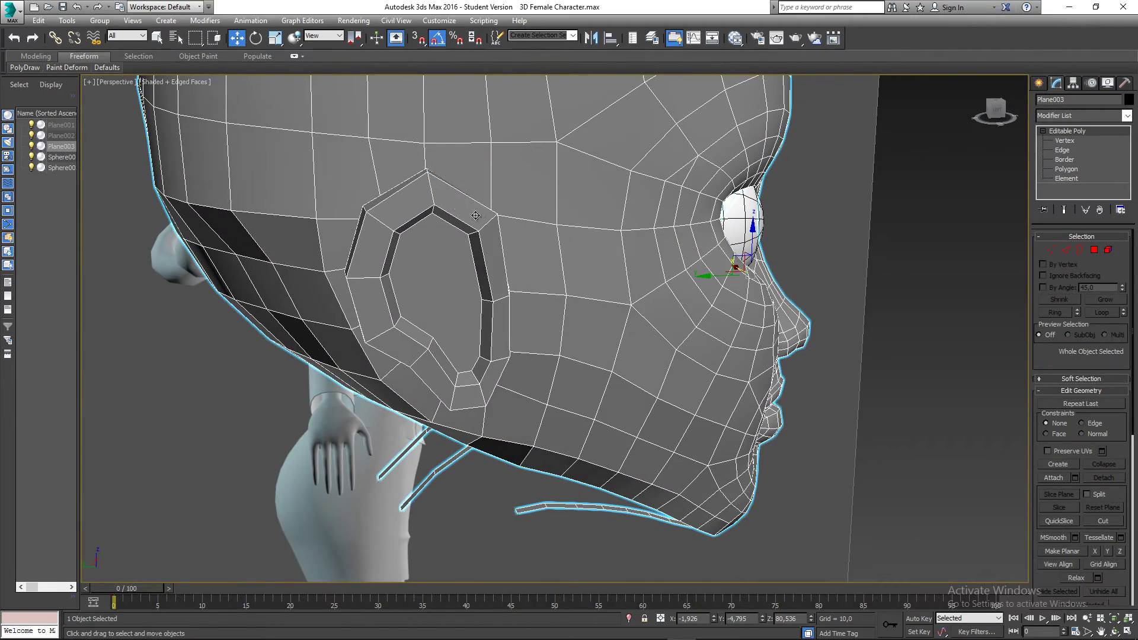
scroll(476, 215, down, 5)
alt+middle_drag(567, 228, 493, 231)
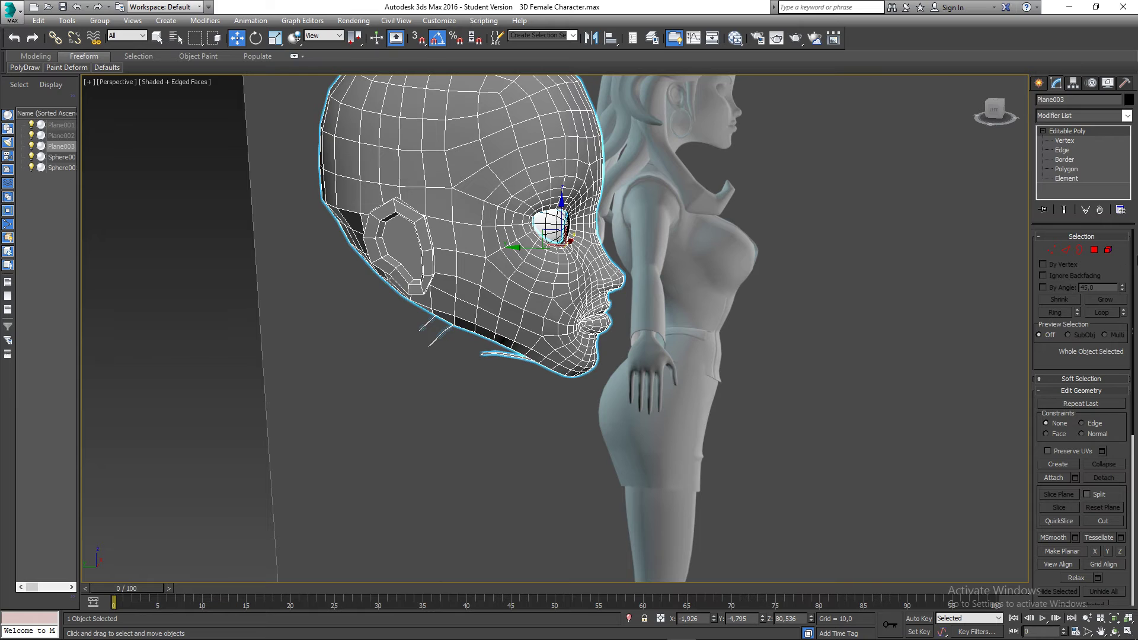
click(1108, 250)
click(538, 168)
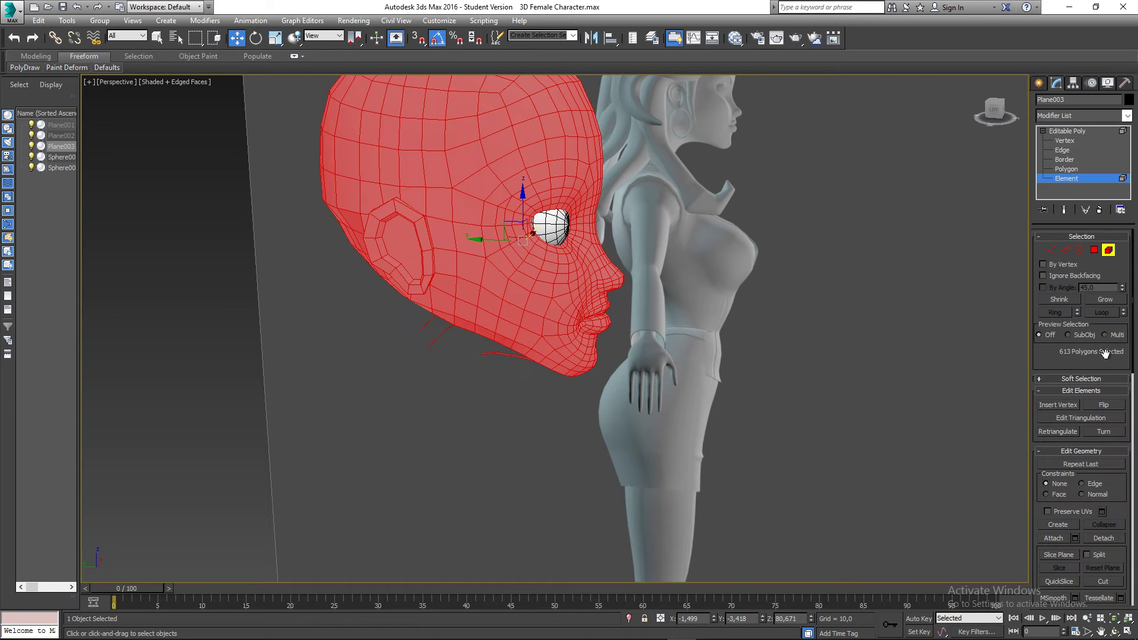
scroll(1105, 353, down, 10)
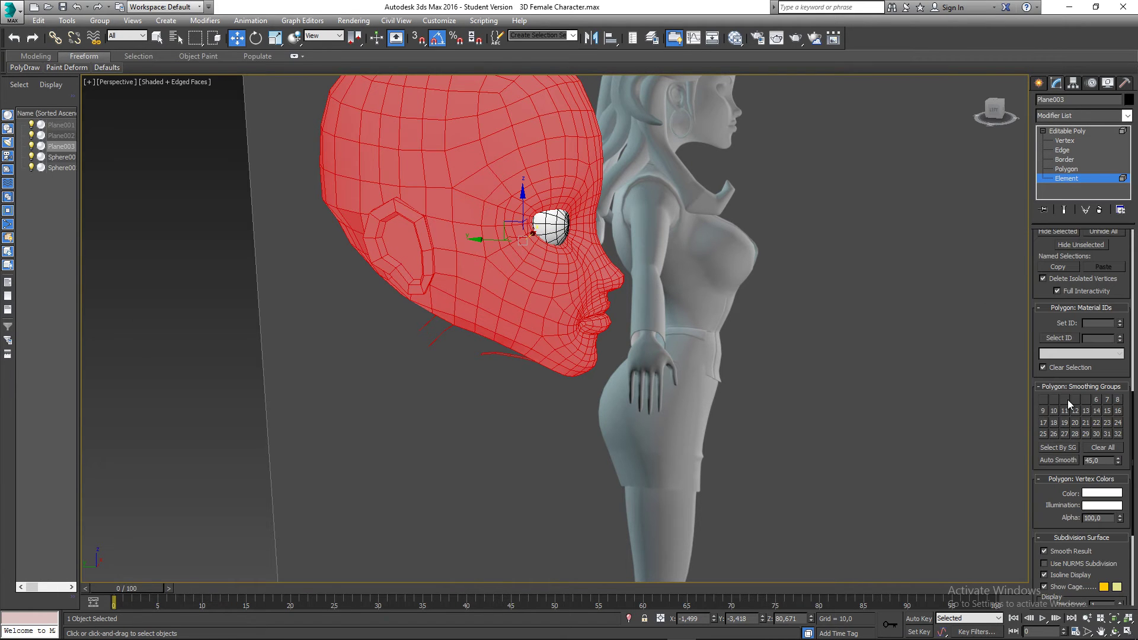
click(1103, 447)
click(1044, 400)
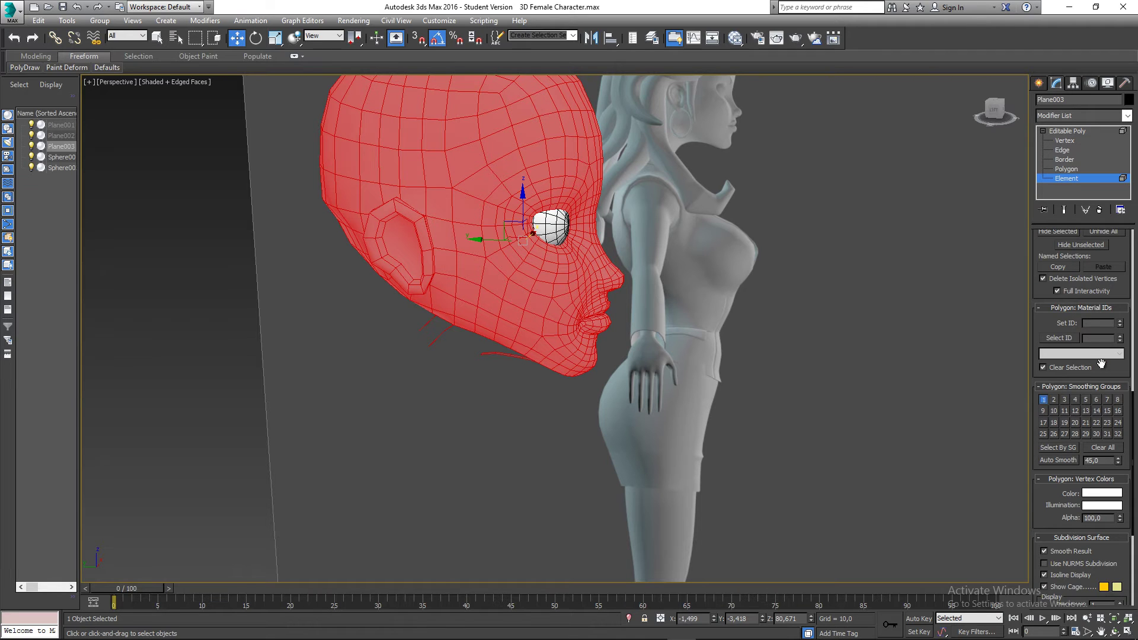
Step: Leave element editing, save the scene and inspect the smoothed ear and face from several angles
scroll(1098, 368, up, 4)
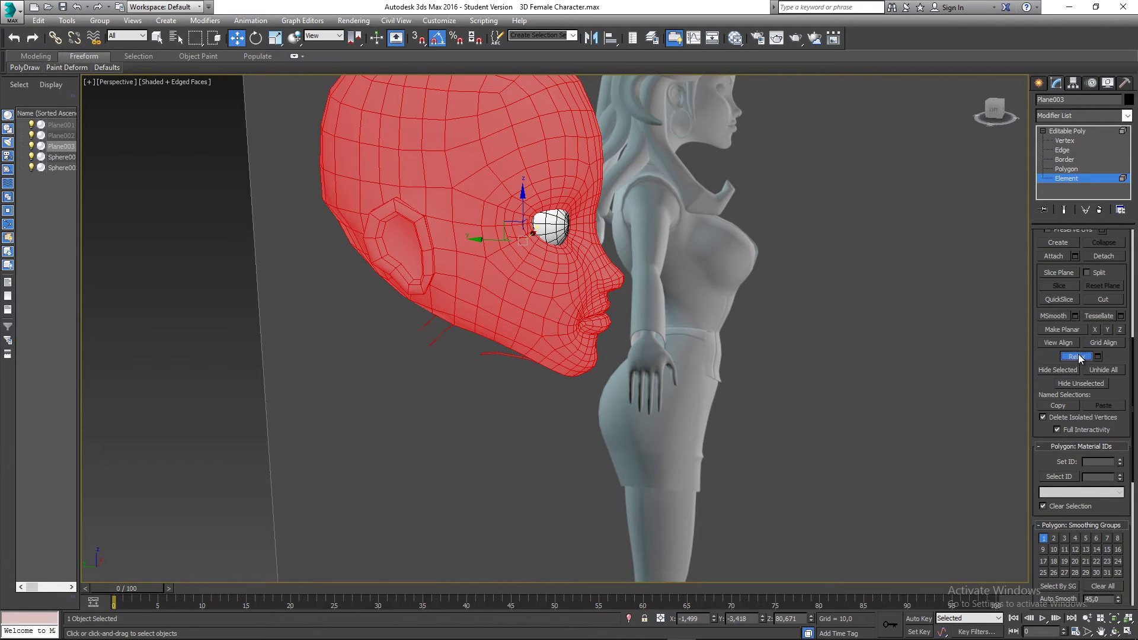
click(1077, 356)
click(1077, 356)
scroll(1097, 413, up, 8)
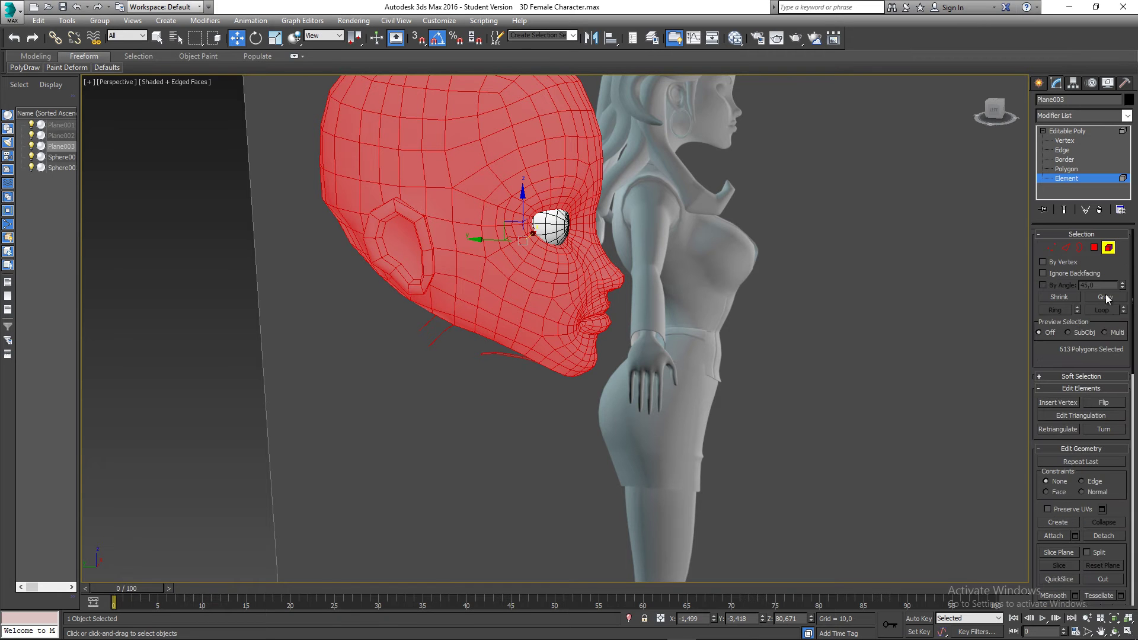
click(1107, 249)
click(842, 254)
mouse_move(534, 245)
alt+middle_down()
mouse_move(563, 238)
mouse_move(528, 237)
alt+middle_up()
click(506, 231)
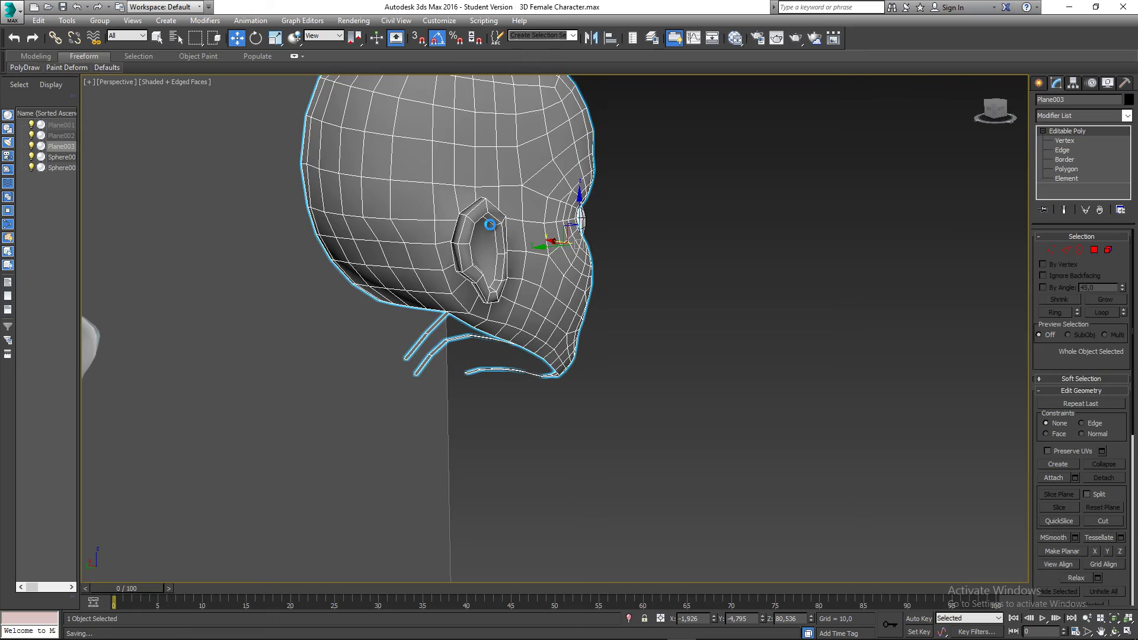
scroll(537, 240, up, 10)
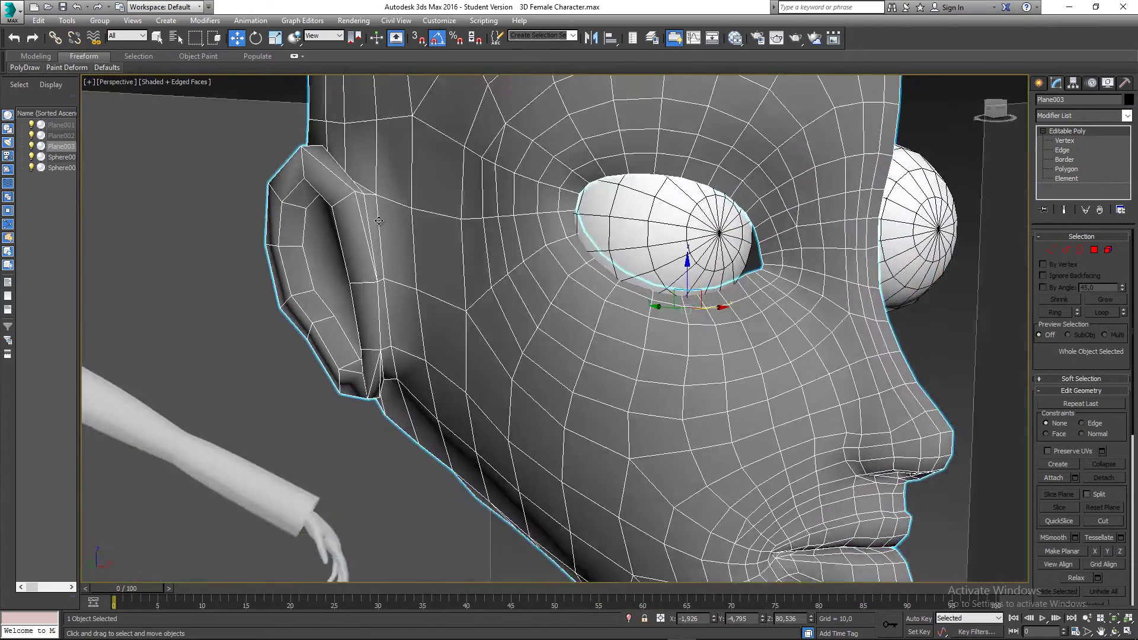
mouse_move(379, 220)
alt+middle_down()
mouse_move(329, 228)
mouse_move(504, 218)
mouse_move(397, 222)
alt+middle_up()
scroll(380, 232, down, 8)
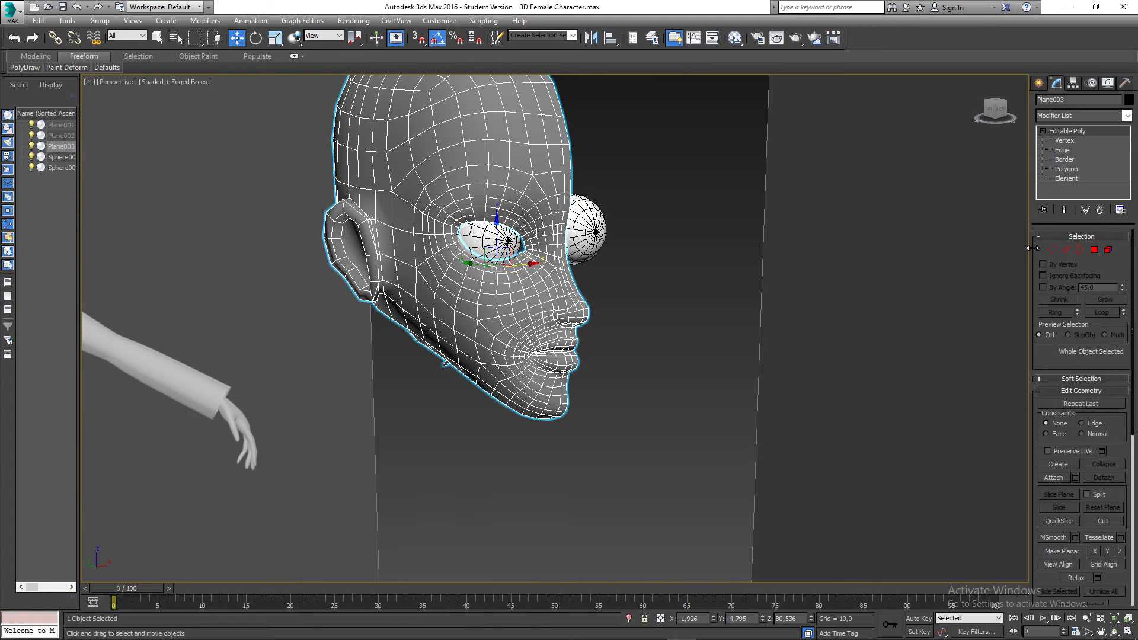
Step: Select the open edge loops along the half head's centre line, including those around the mouth and the neck strips
click(1063, 252)
alt+middle_drag(664, 237, 620, 300)
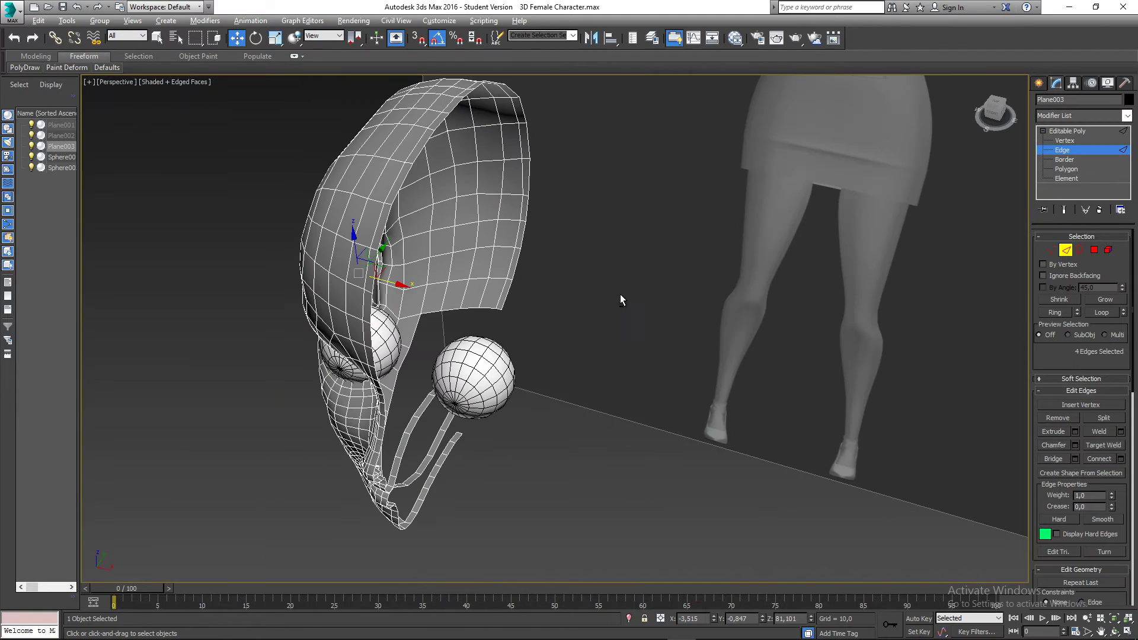
click(397, 198)
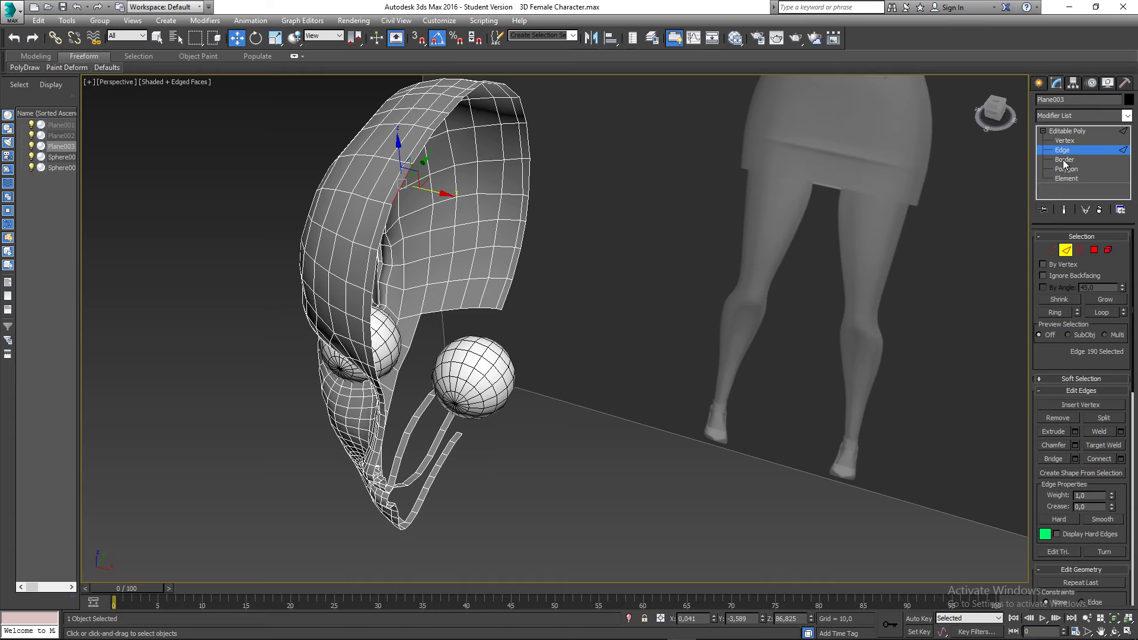
double_click(390, 214)
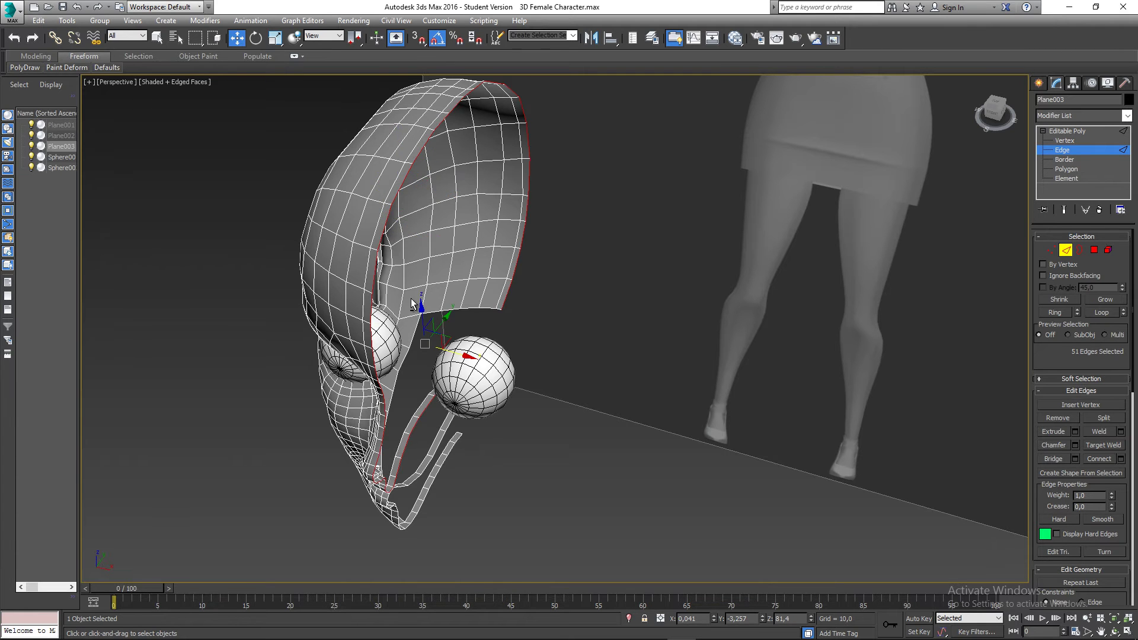
alt+middle_drag(390, 214, 398, 352)
ctrl+double_click(388, 478)
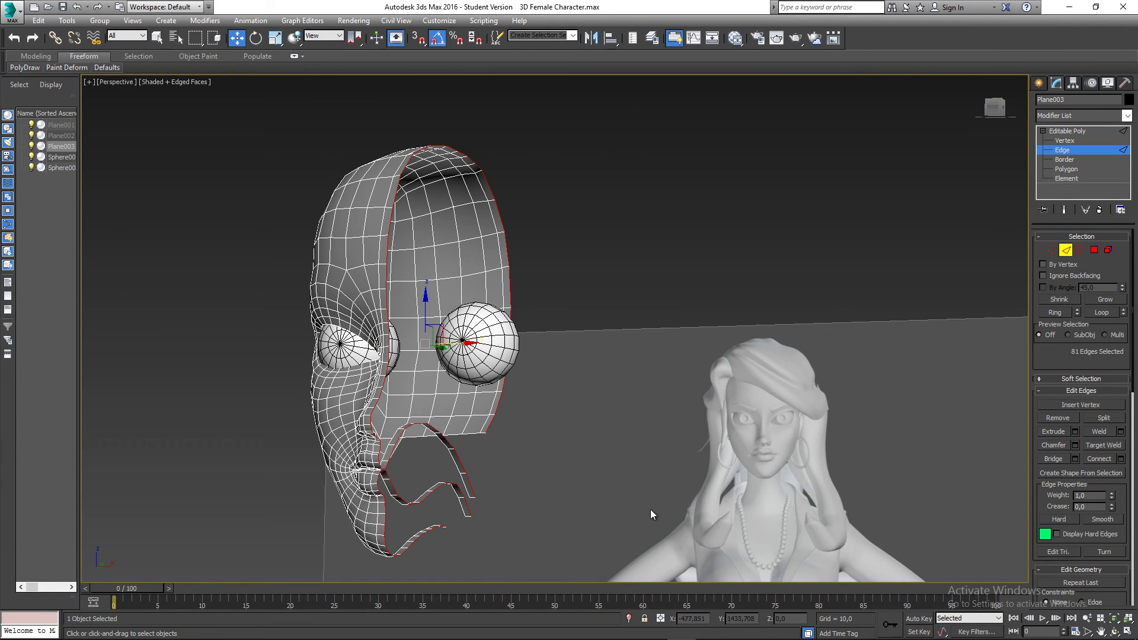
Step: Add a Symmetry modifier to the half head, mirrored on the X axis with Flip enabled
click(1073, 115)
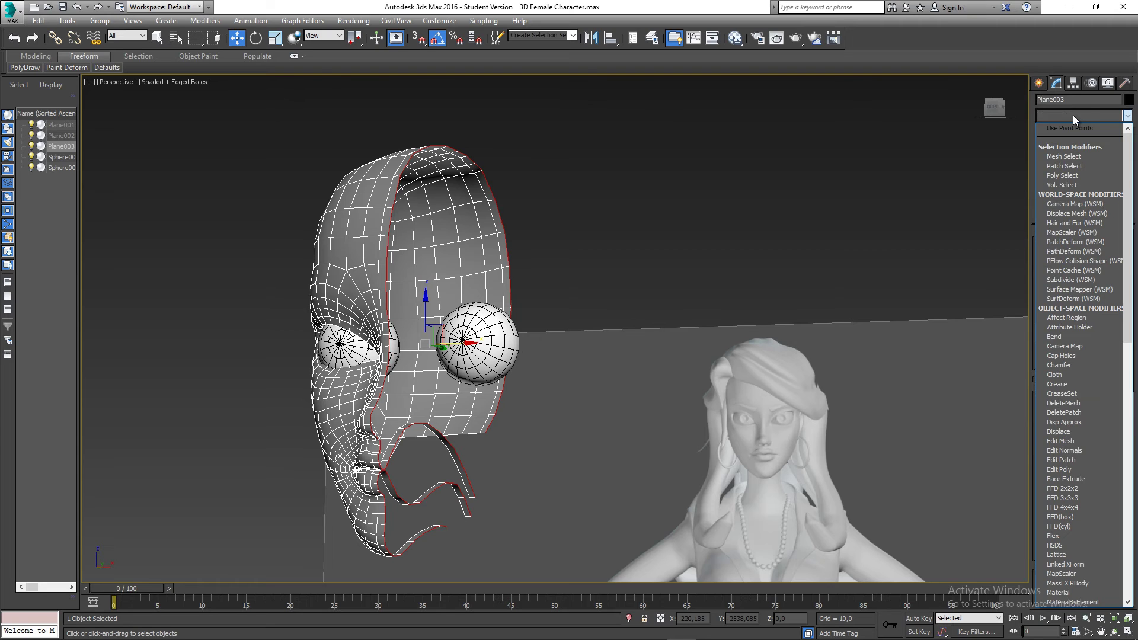
text(sy)
key(Return)
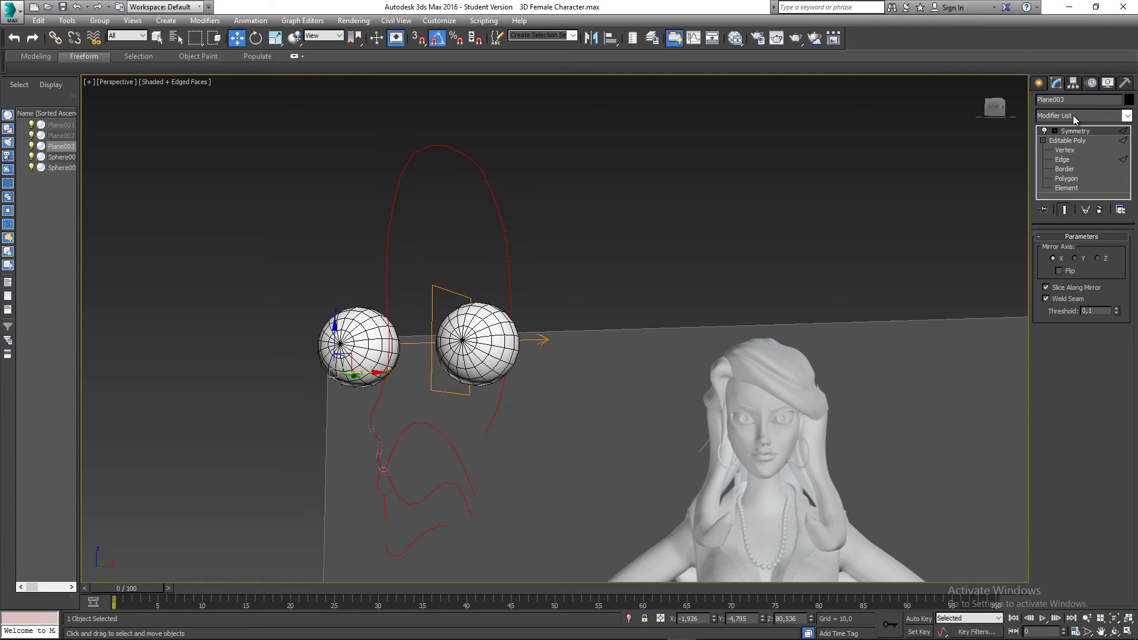
click(1058, 271)
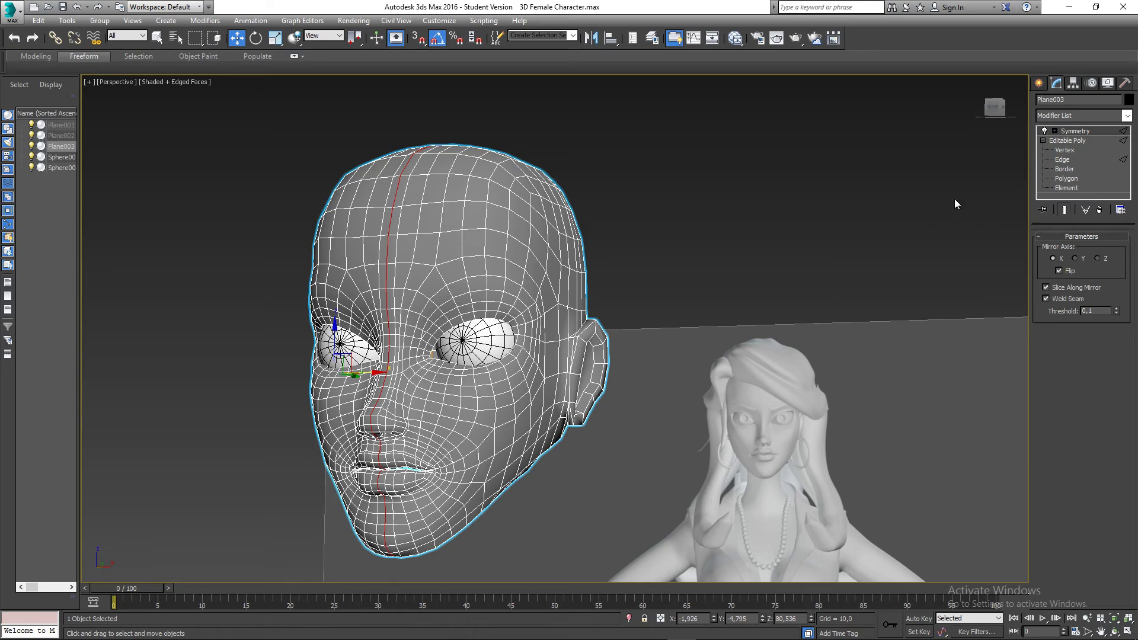
Step: Deselect the head, hide its edged faces and examine the mirrored shape from the front, back and sides
click(603, 277)
alt+middle_drag(604, 277, 593, 243)
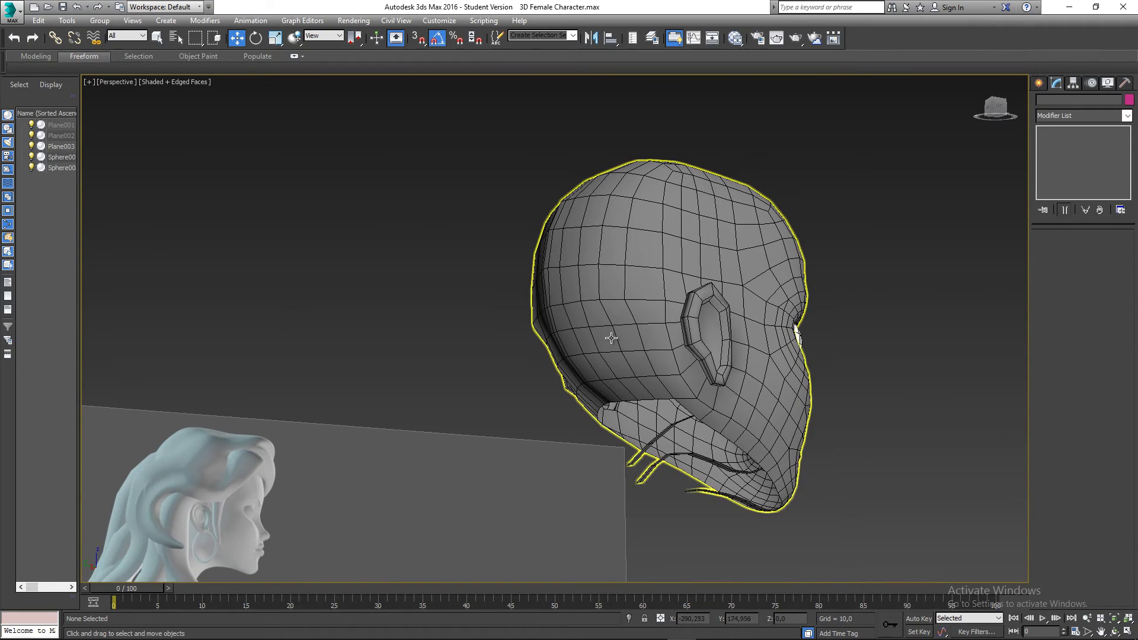
click(611, 338)
alt+middle_drag(611, 338, 492, 130)
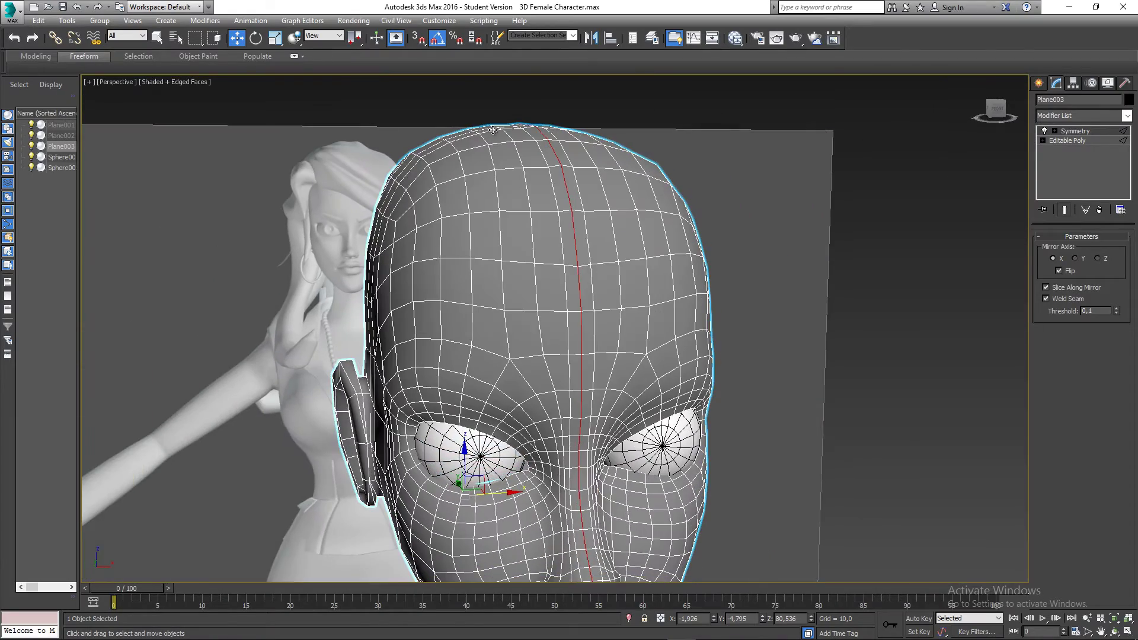
alt+middle_drag(548, 178, 620, 169)
click(692, 152)
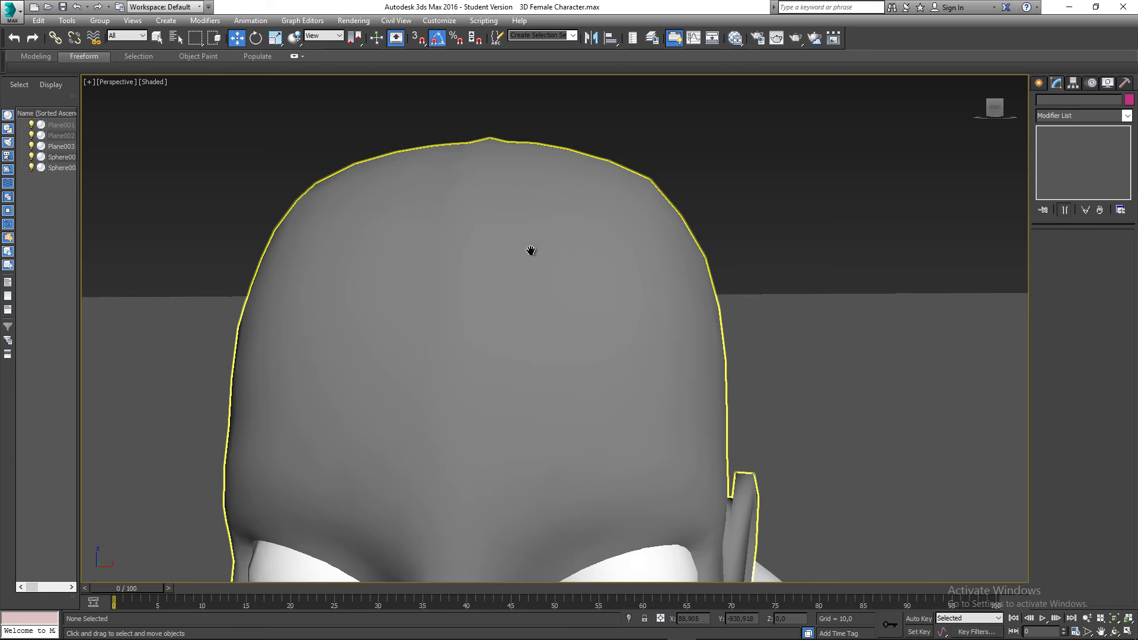
scroll(531, 250, down, 3)
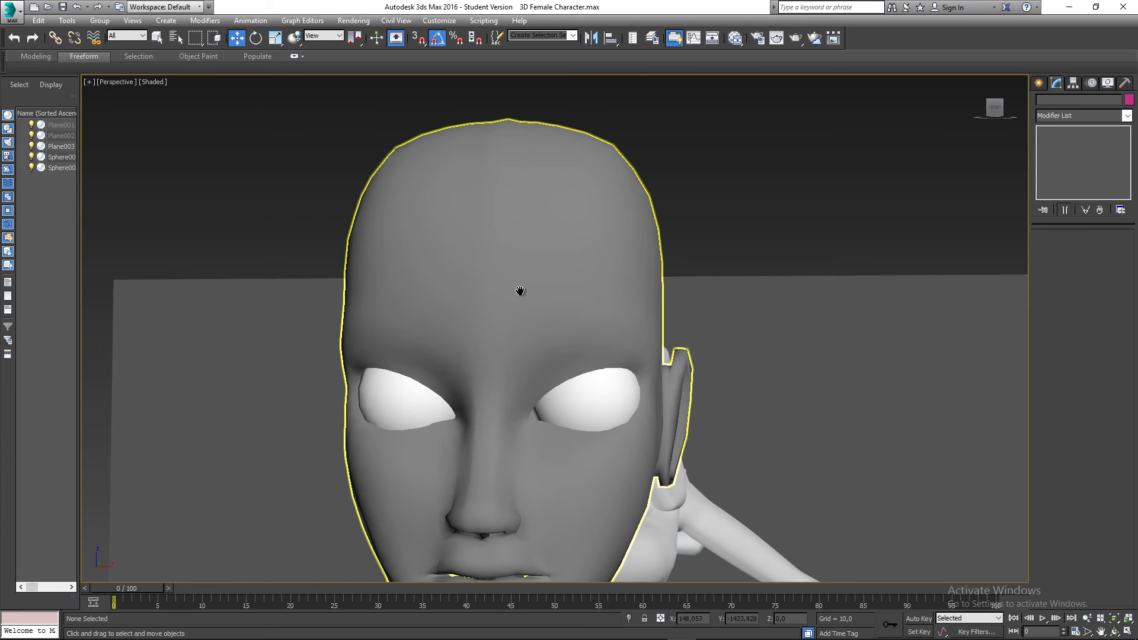
alt+middle_drag(520, 291, 506, 352)
scroll(577, 354, down, 4)
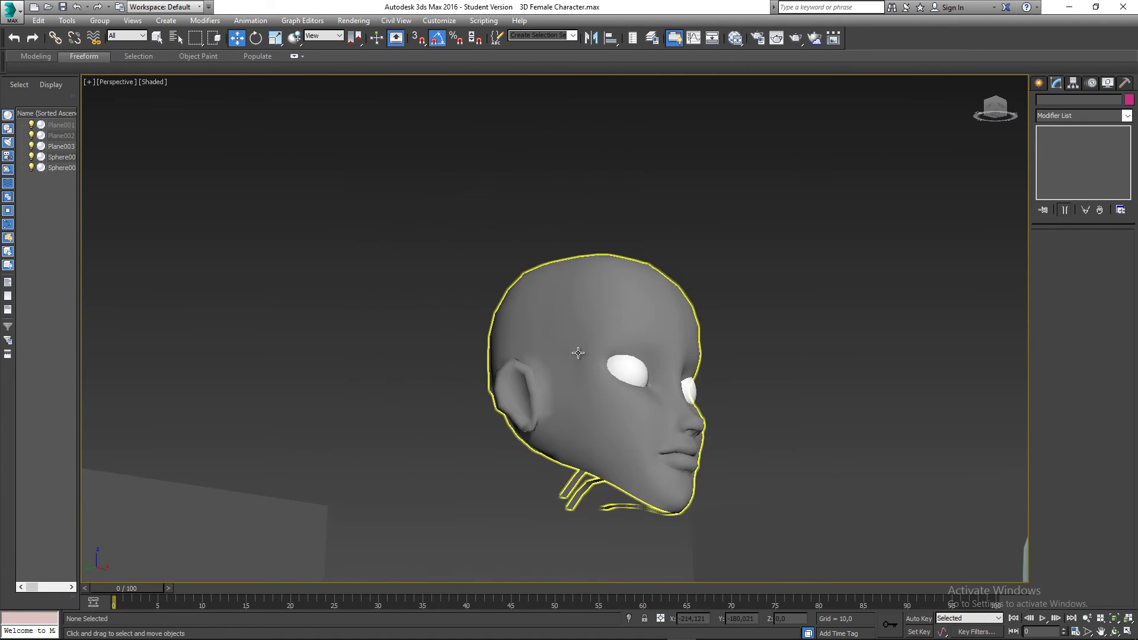
alt+middle_drag(584, 353, 653, 362)
scroll(572, 357, up, 5)
Step: Enter polygon editing on the head's Editable Poly base with the end result shown, and select the ear's recessed polygon
click(572, 357)
click(1071, 142)
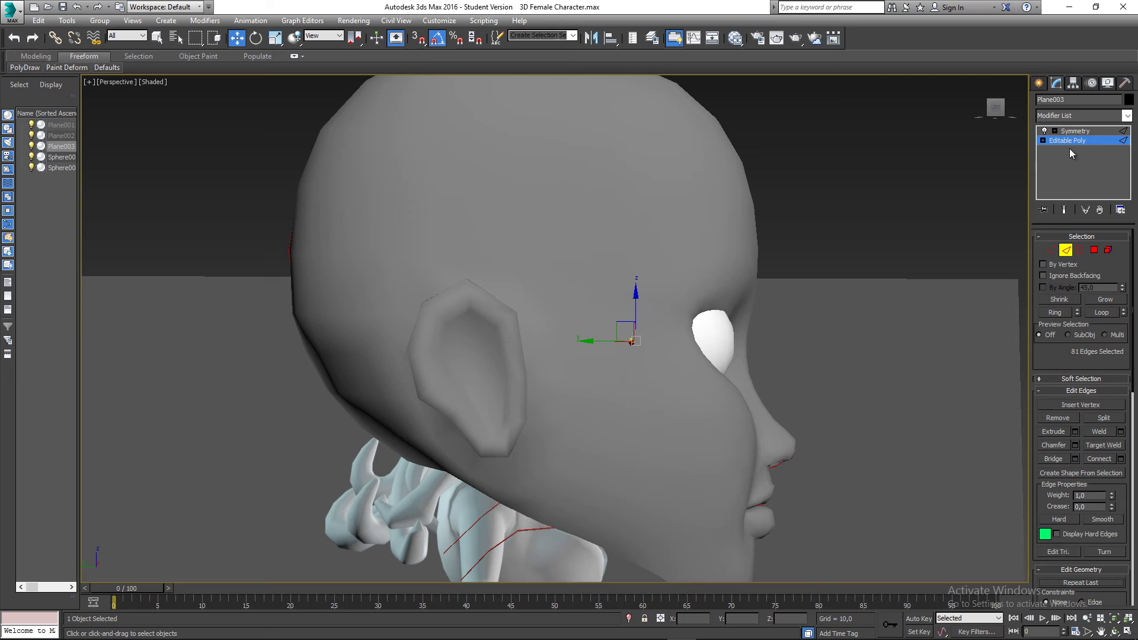
click(1065, 212)
click(1094, 250)
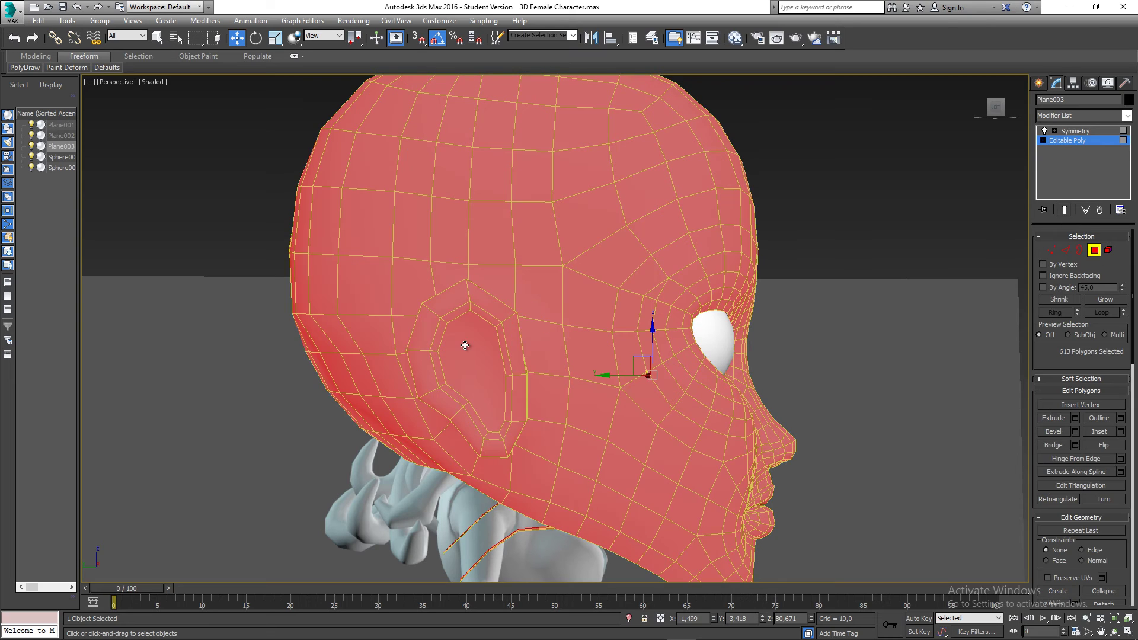
click(464, 350)
alt+middle_drag(465, 350, 482, 432)
scroll(477, 401, up, 3)
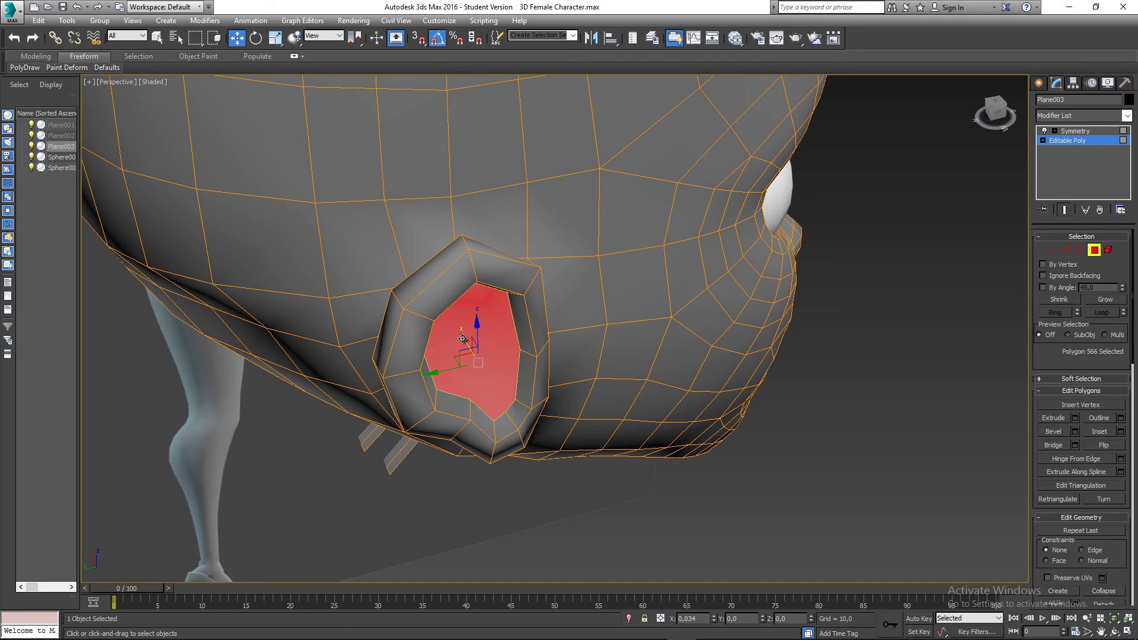
Step: Leave polygon editing and examine the ear recess's plain shading from below and from the side
click(1095, 252)
click(883, 259)
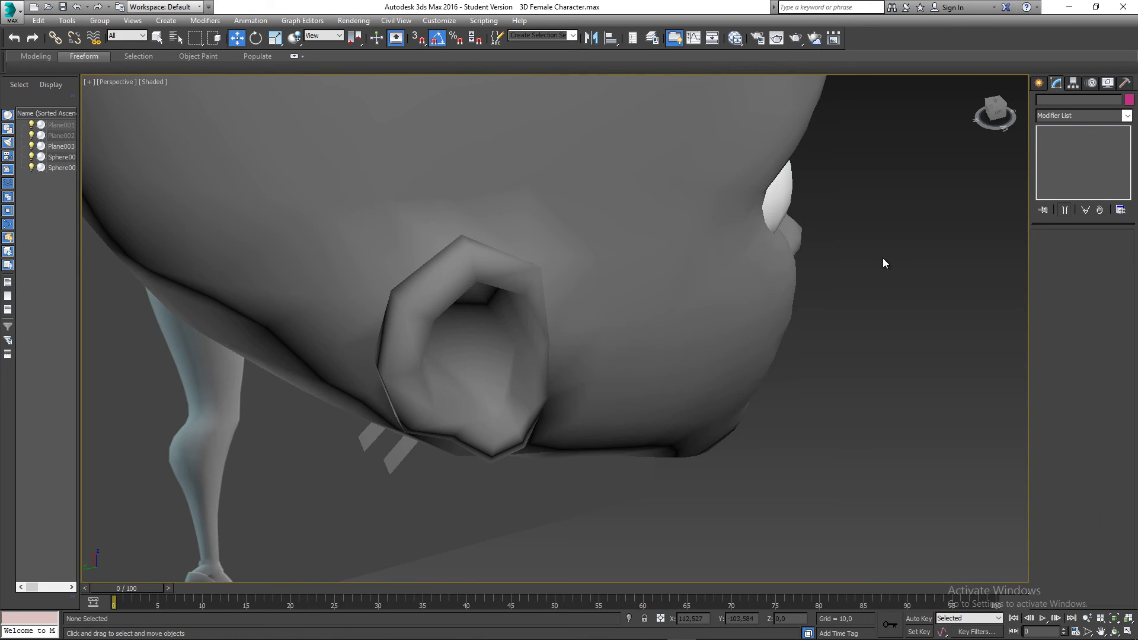
scroll(850, 282, down, 5)
alt+middle_drag(818, 295, 760, 248)
click(760, 248)
alt+middle_drag(584, 249, 675, 262)
Step: Inset the ear's recessed polygon by 0.118 and push the inner face deeper to X -3.376
click(1067, 141)
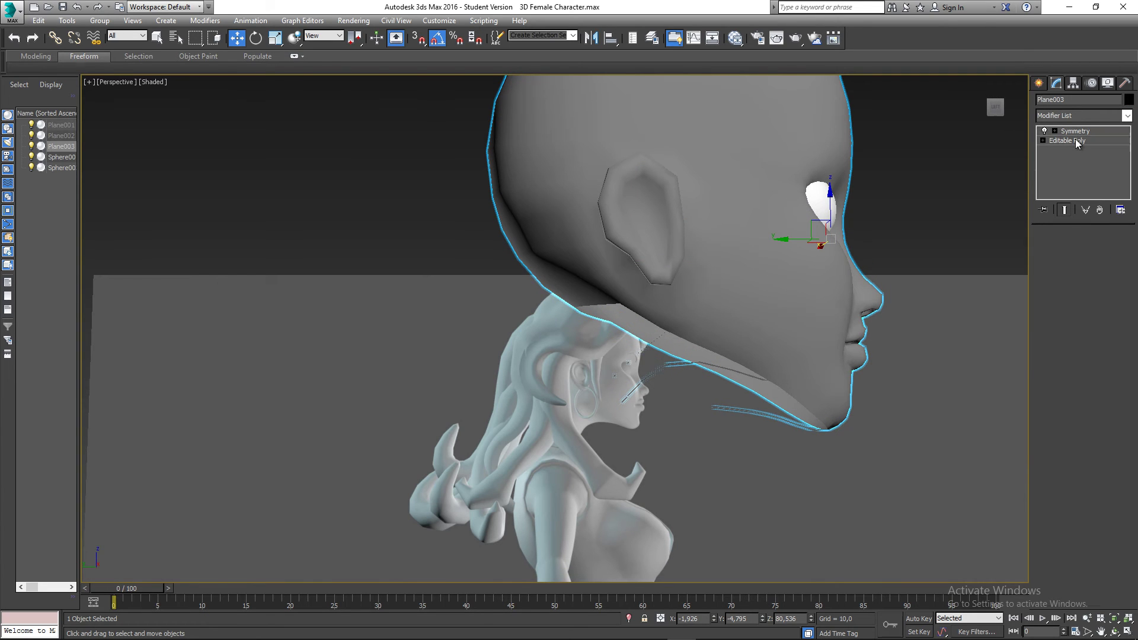
click(1094, 249)
click(649, 218)
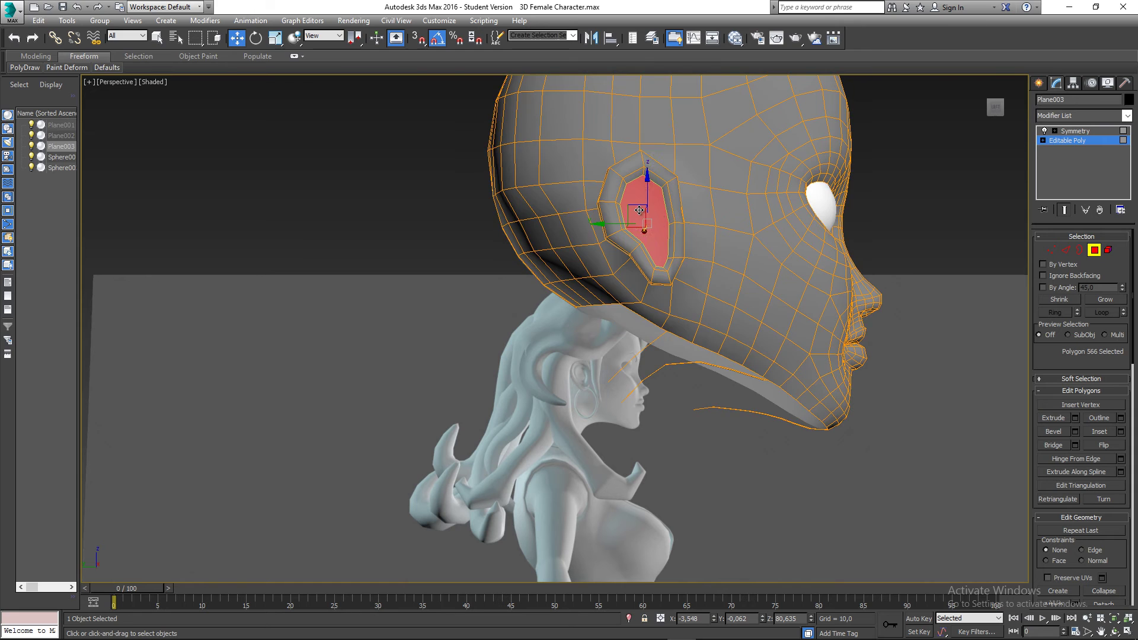
key(z)
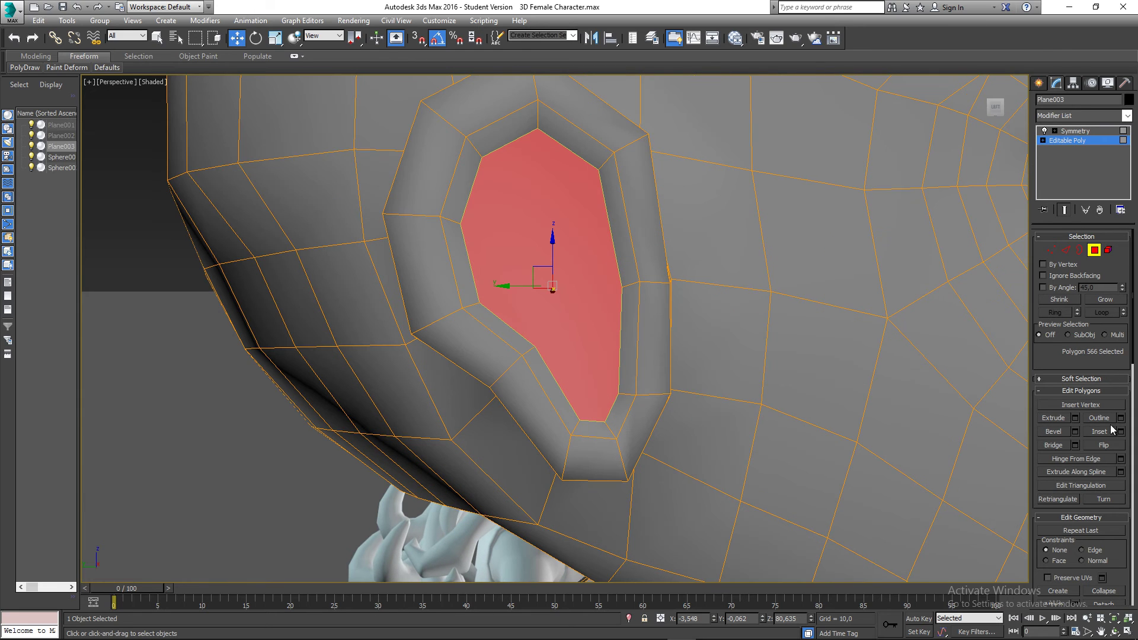
click(1120, 432)
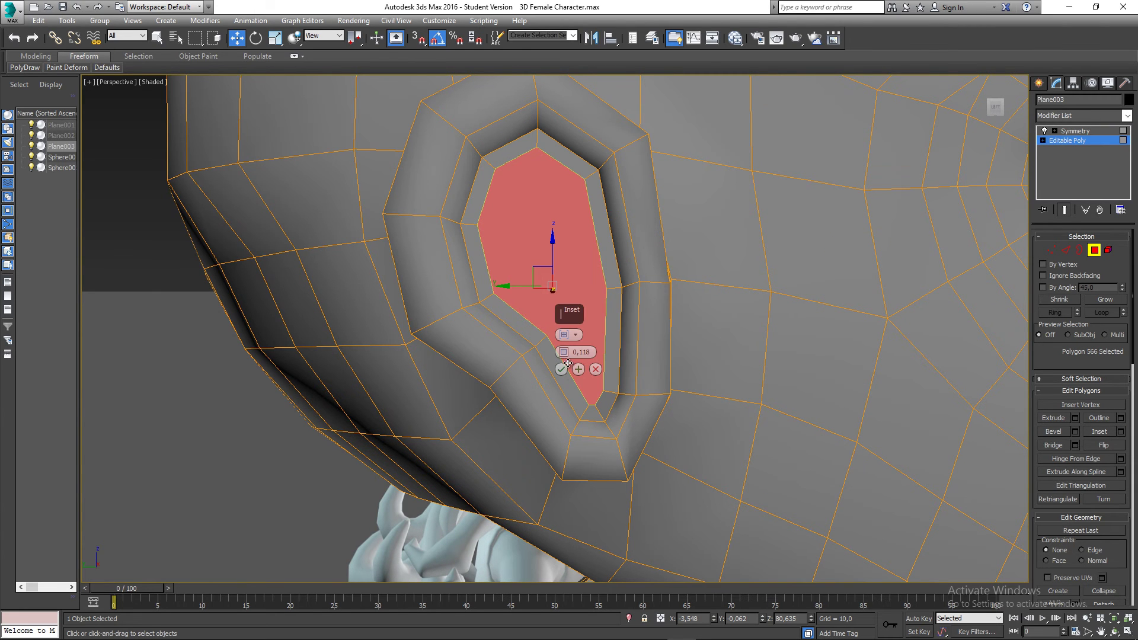
alt+middle_drag(560, 369, 534, 276)
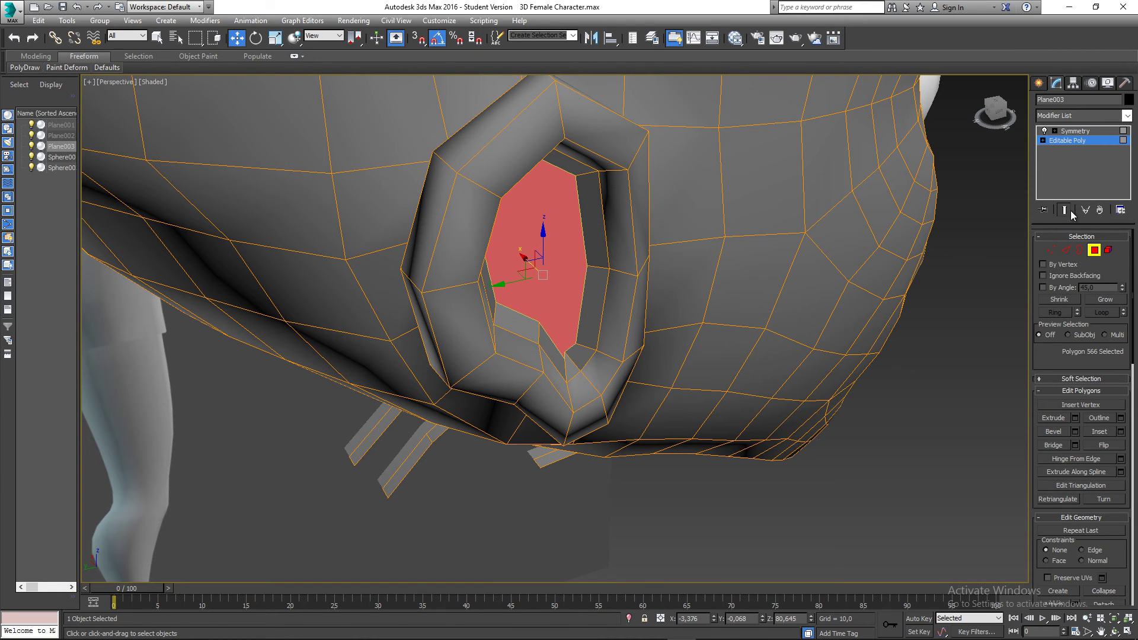
Step: Leave polygon editing, deselect the head and inspect the deepened ear recess
click(1095, 250)
click(920, 280)
scroll(902, 294, down, 3)
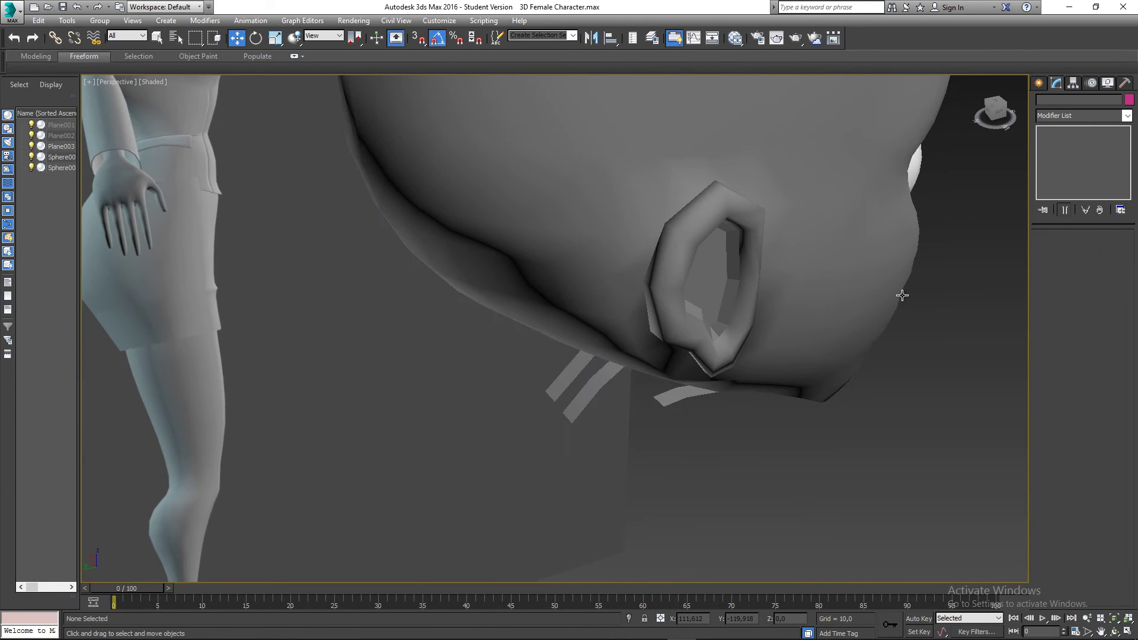
alt+middle_drag(902, 294, 666, 236)
Step: Clear the smoothing groups on all polygons of the head's Editable Poly base, assign smoothing group 1, and leave element editing
click(667, 236)
click(1067, 141)
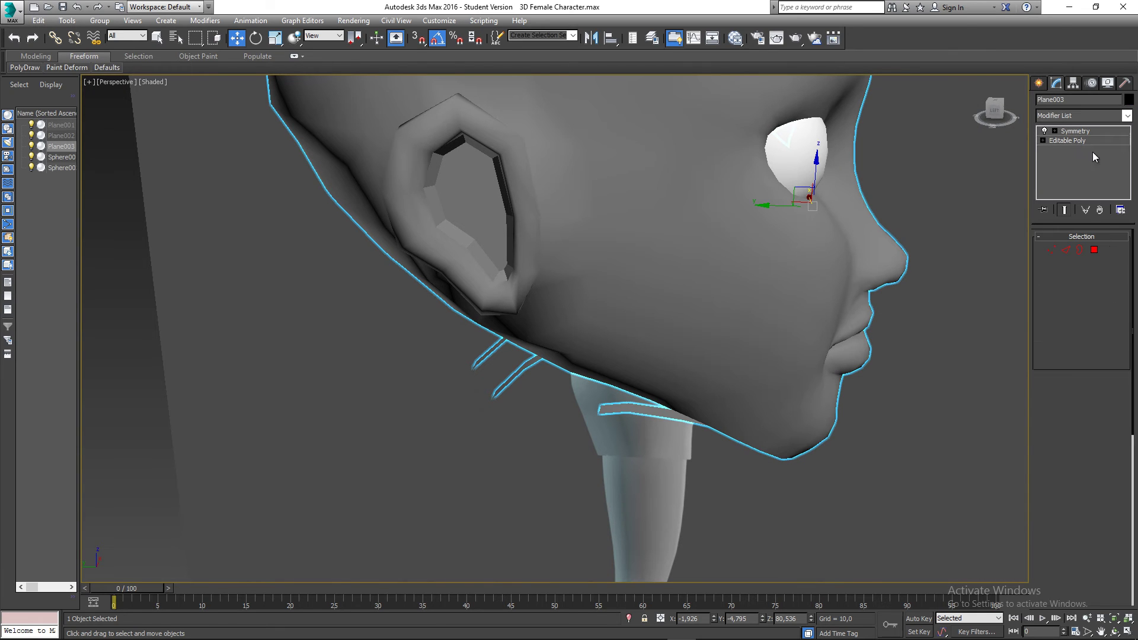
click(1108, 250)
key(ctrl+a)
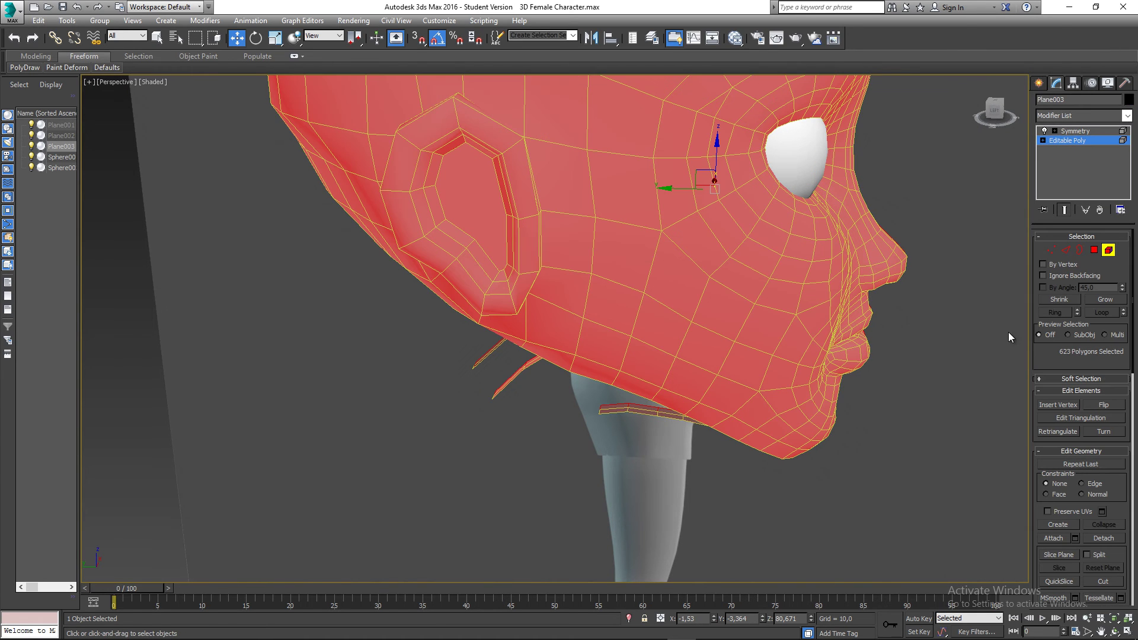
scroll(1111, 447, down, 10)
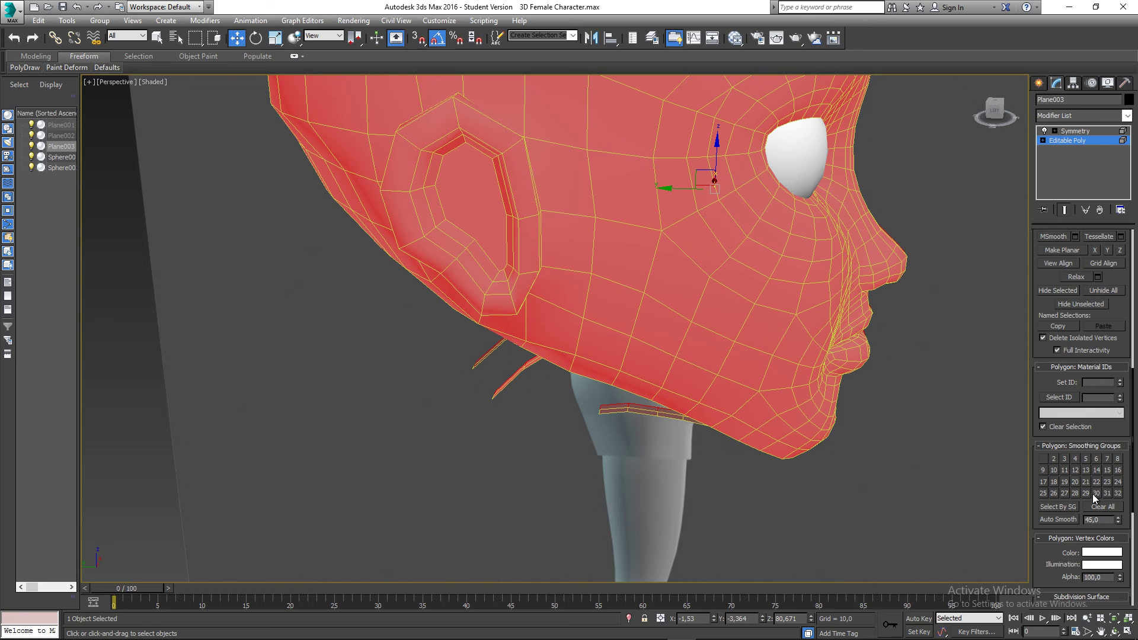
click(1101, 506)
click(1044, 459)
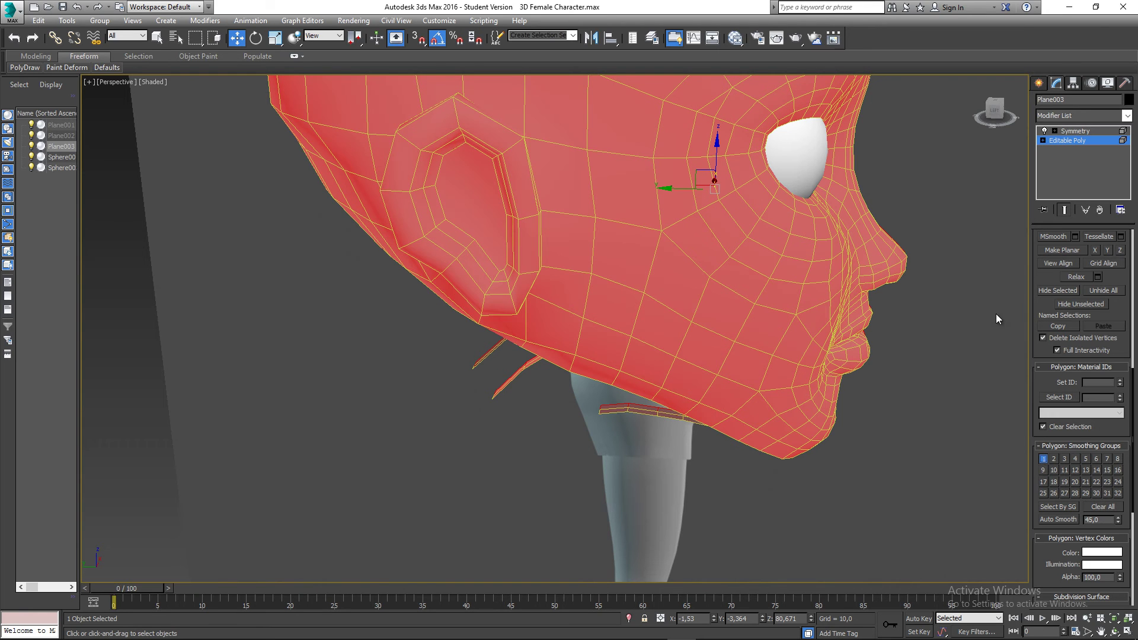
scroll(1114, 295, up, 10)
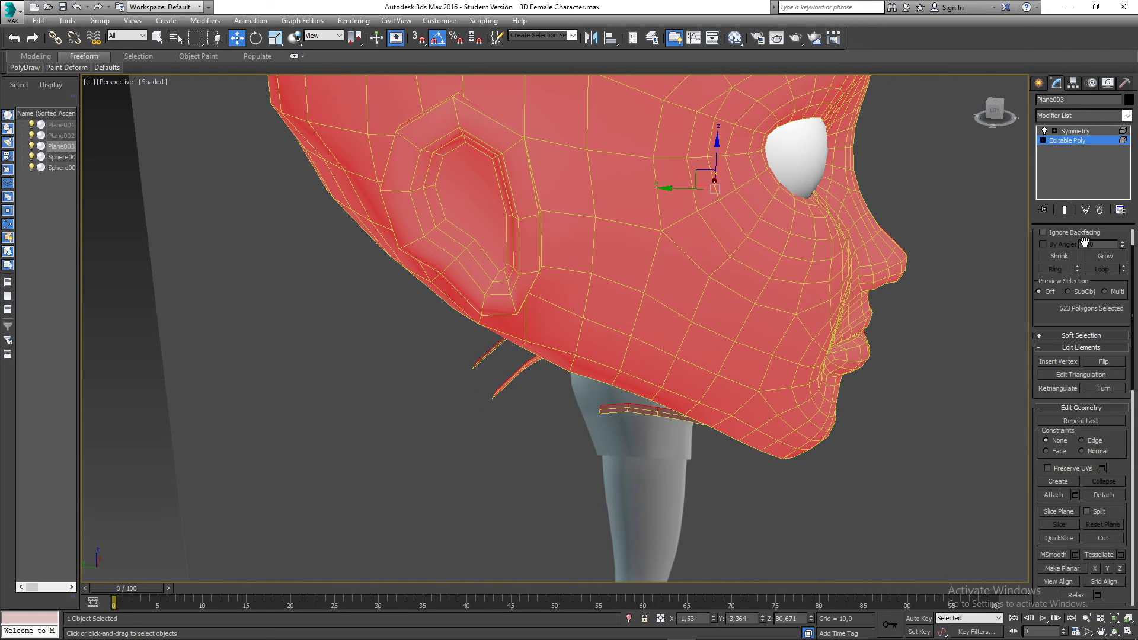
click(1109, 251)
click(968, 237)
Step: Add a TurboSmooth modifier to the head above its Symmetry modifier
scroll(830, 237, down, 6)
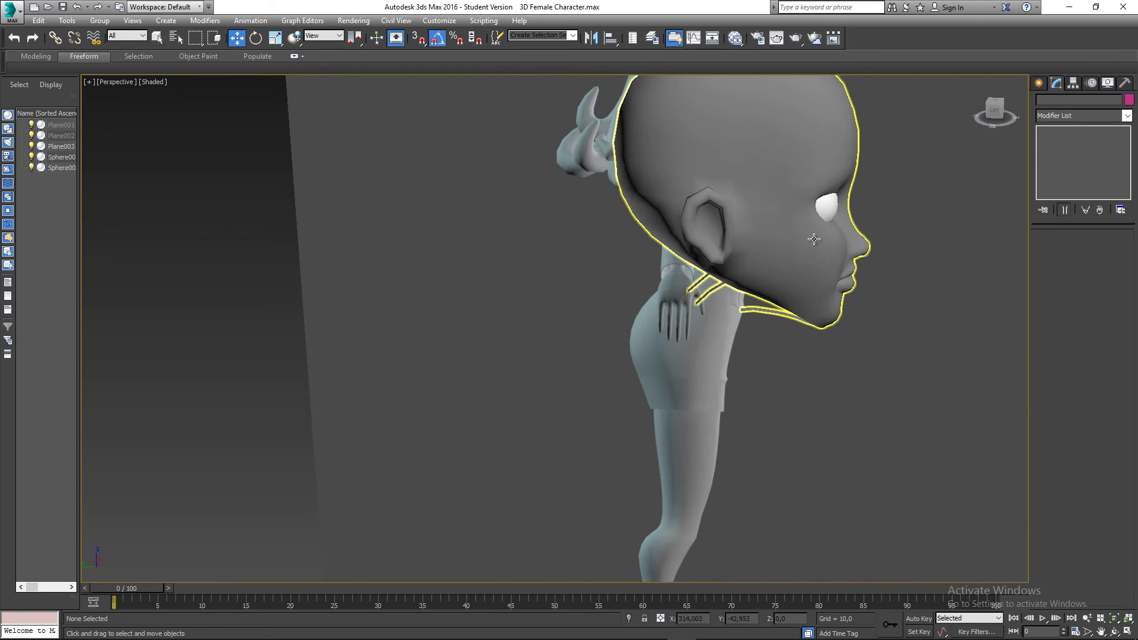
alt+middle_drag(764, 263, 600, 376)
click(640, 278)
scroll(501, 274, up, 5)
scroll(541, 283, down, 3)
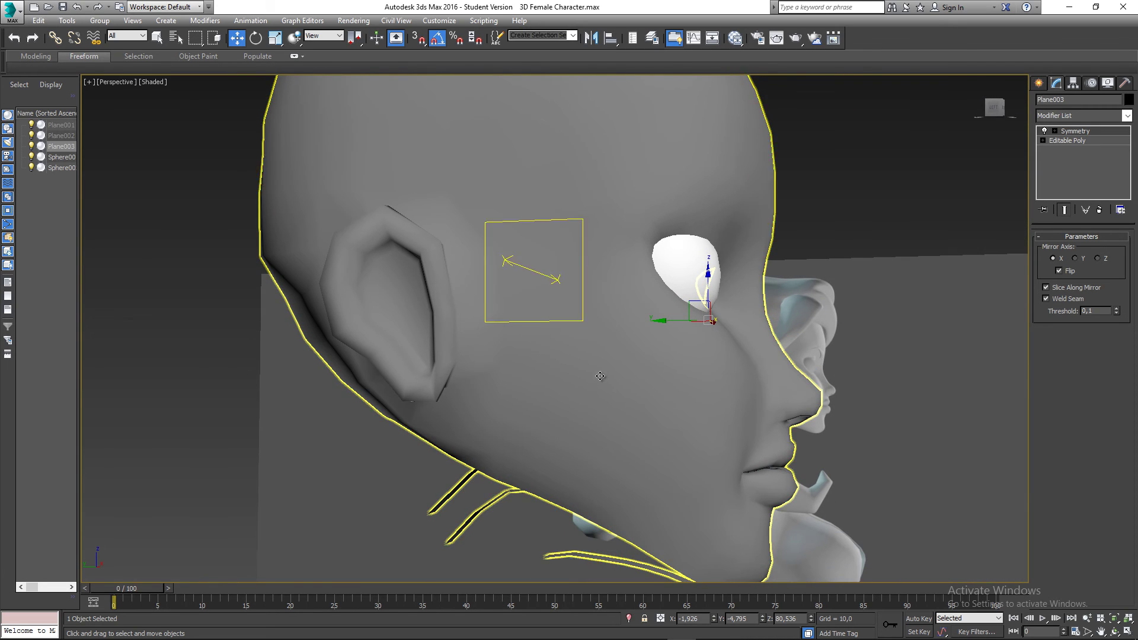
click(1062, 116)
text(tu)
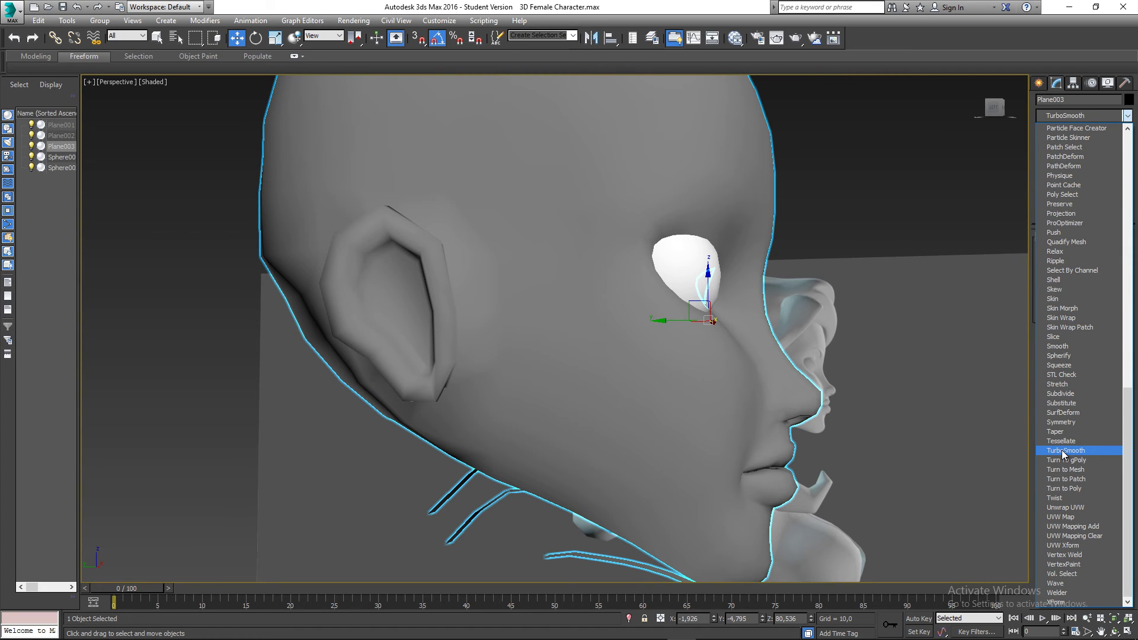
click(1064, 452)
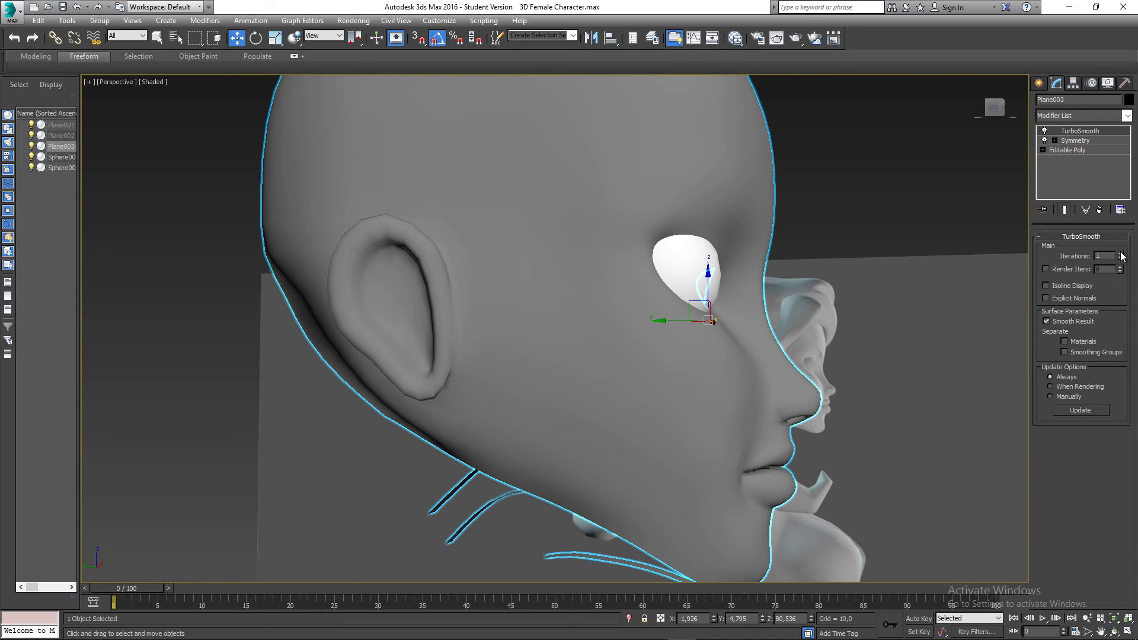
Step: Display edged faces in the perspective view and set the head's TurboSmooth iterations to 3
key(F4)
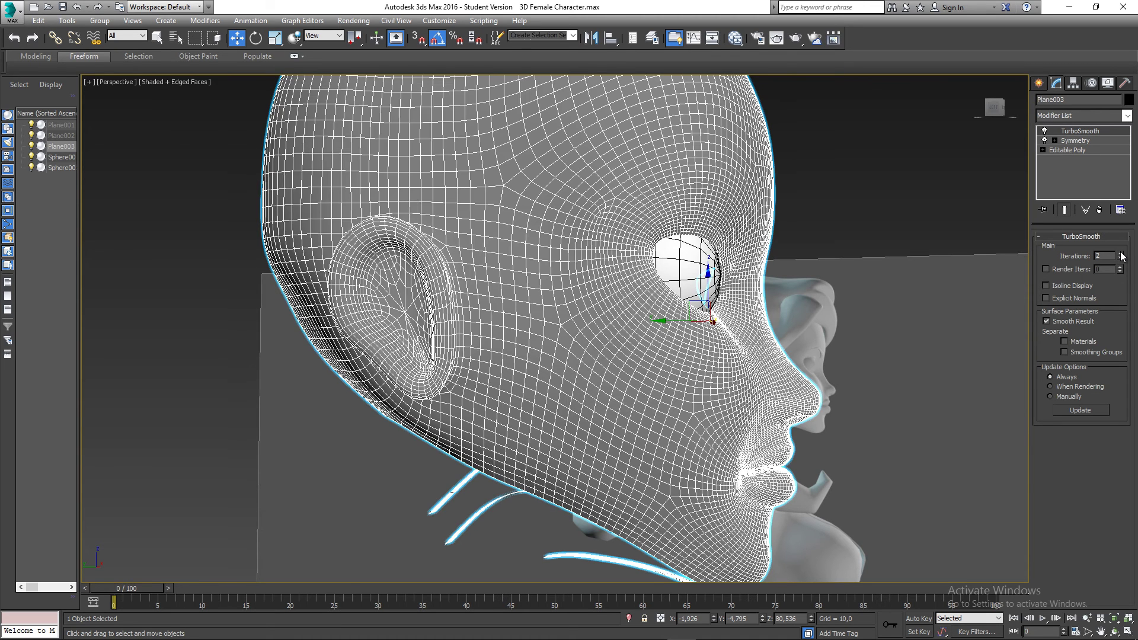
click(1120, 254)
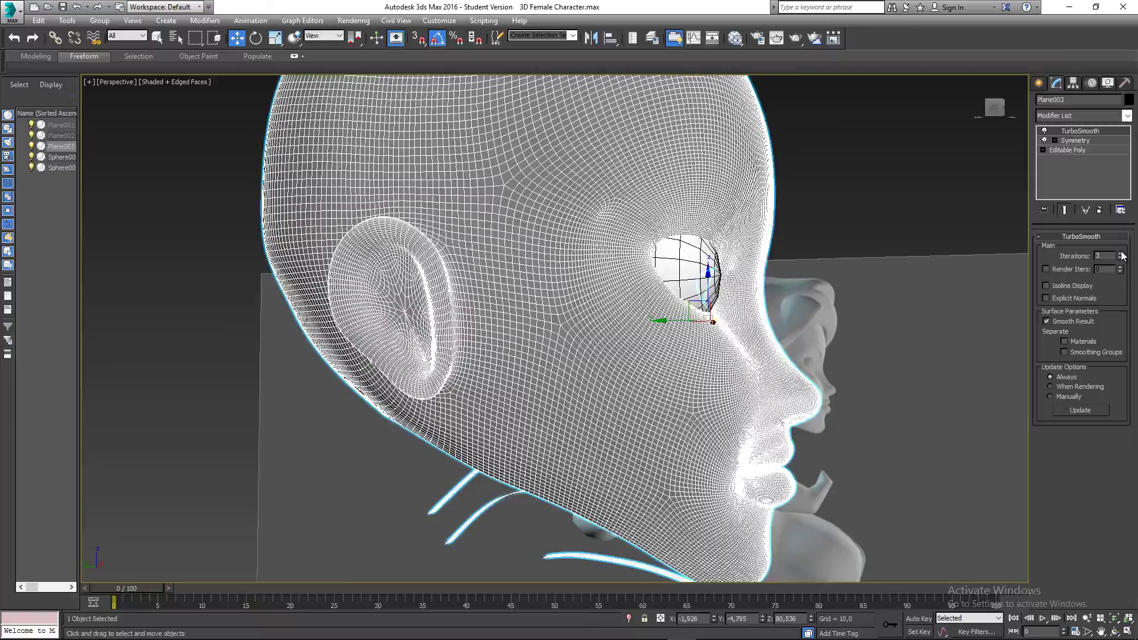
mouse_move(729, 313)
alt+middle_down()
mouse_move(653, 317)
mouse_move(727, 317)
alt+middle_up()
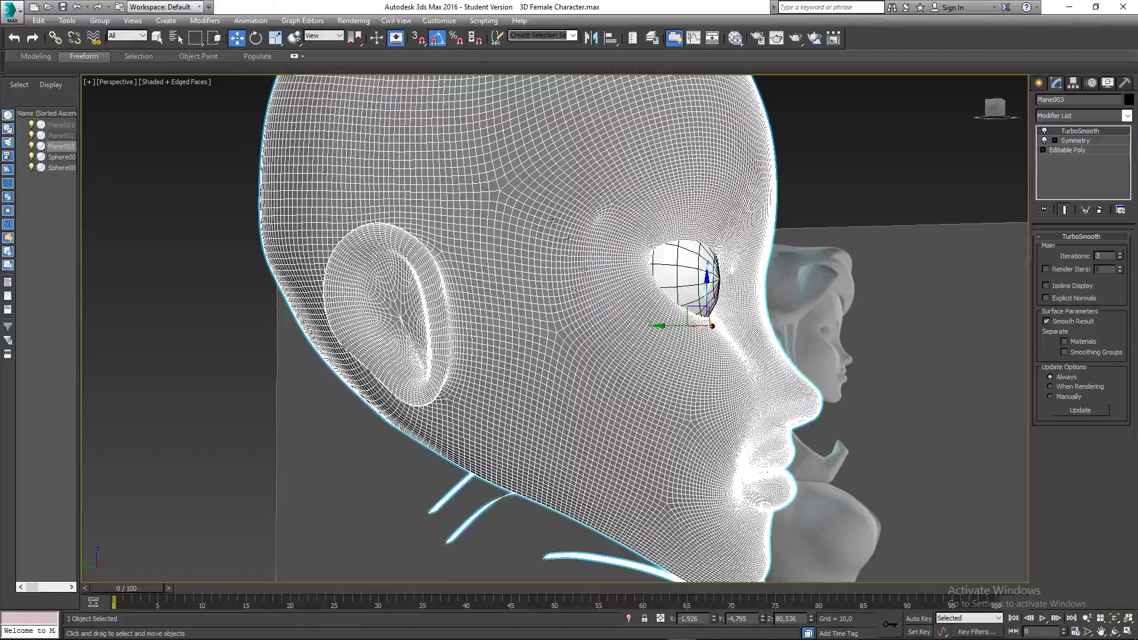
Step: Examine the dense smoothed wireframe around the ear, eye and side of the head from several angles
alt+middle_drag(552, 220, 533, 337)
scroll(407, 346, up, 3)
scroll(483, 307, down, 3)
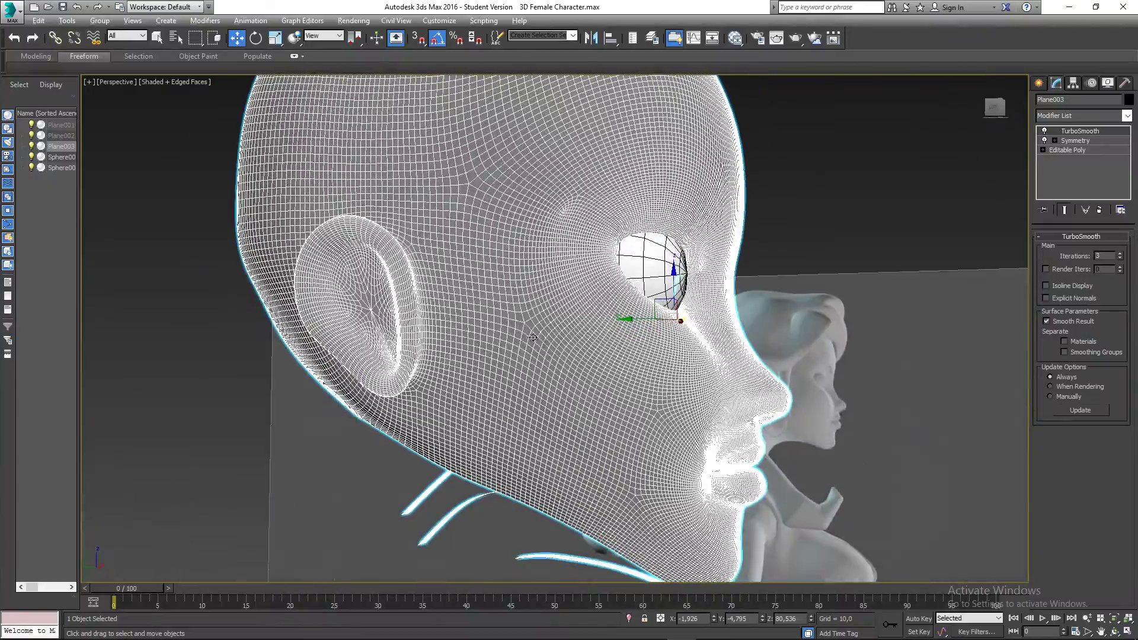
alt+middle_drag(623, 341, 654, 393)
middle_drag(533, 205, 535, 240)
scroll(534, 240, up, 4)
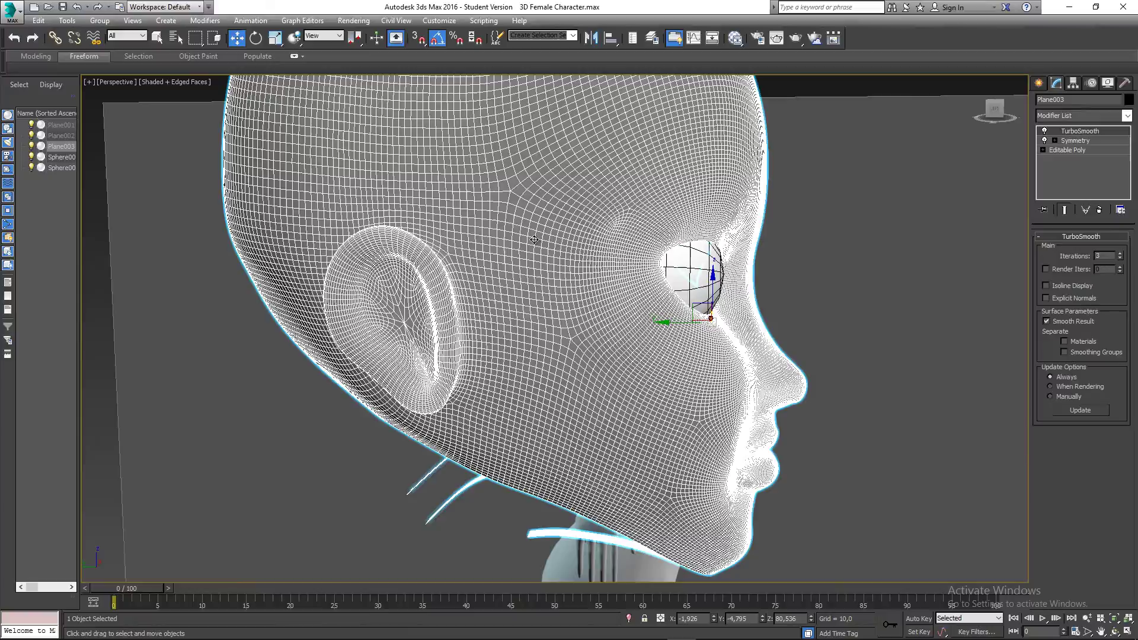
scroll(520, 333, down, 2)
alt+middle_drag(520, 333, 515, 199)
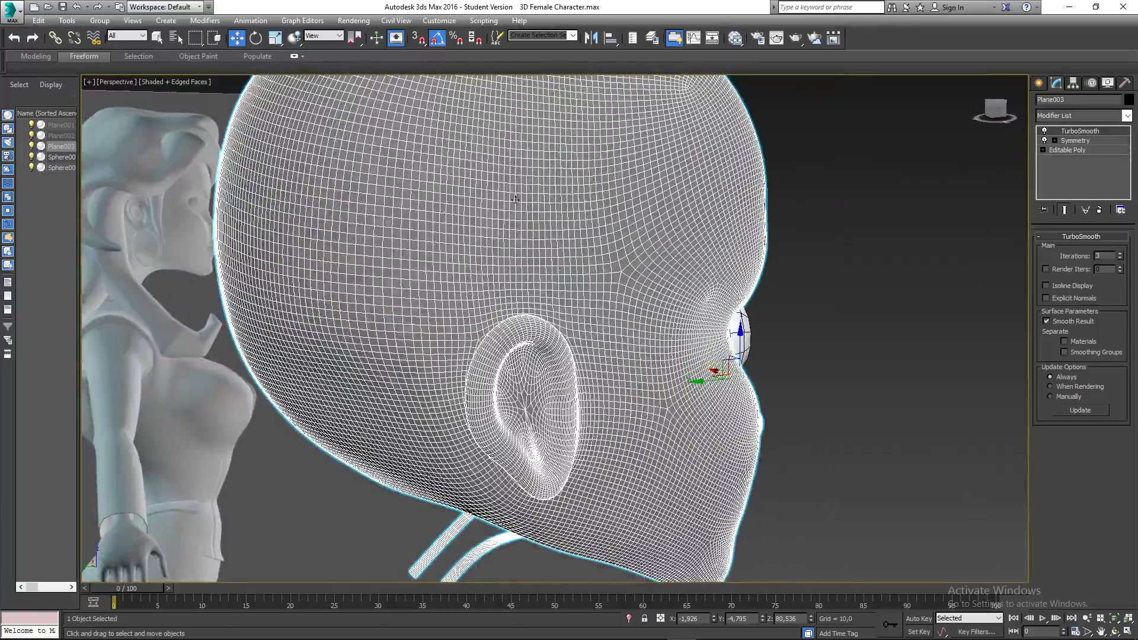
alt+middle_drag(452, 247, 507, 364)
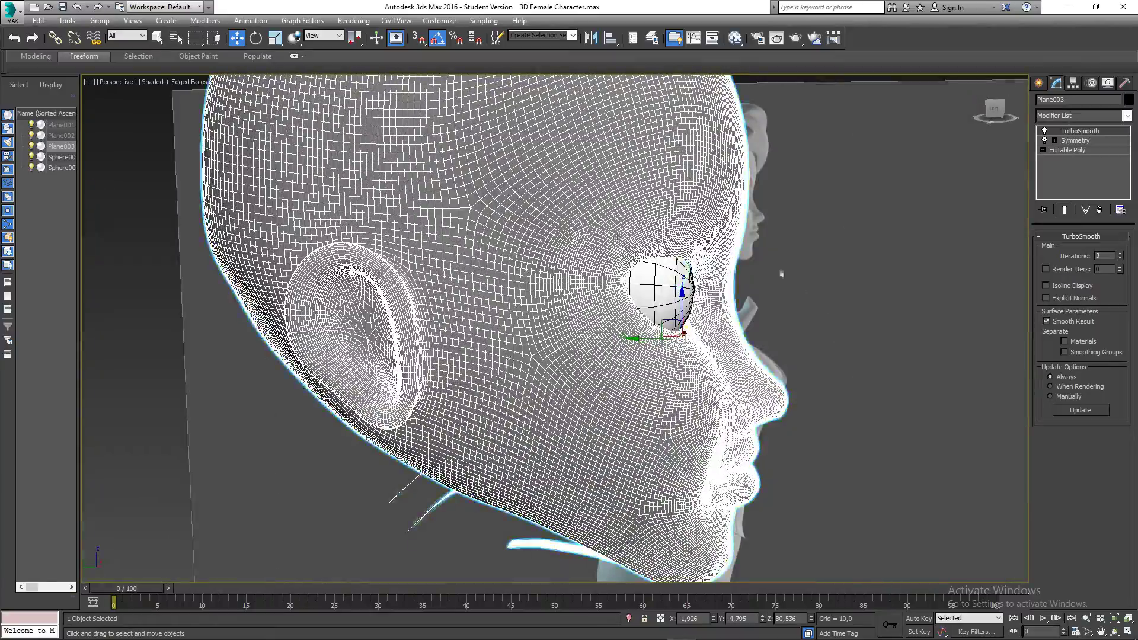
alt+middle_drag(492, 213, 1043, 262)
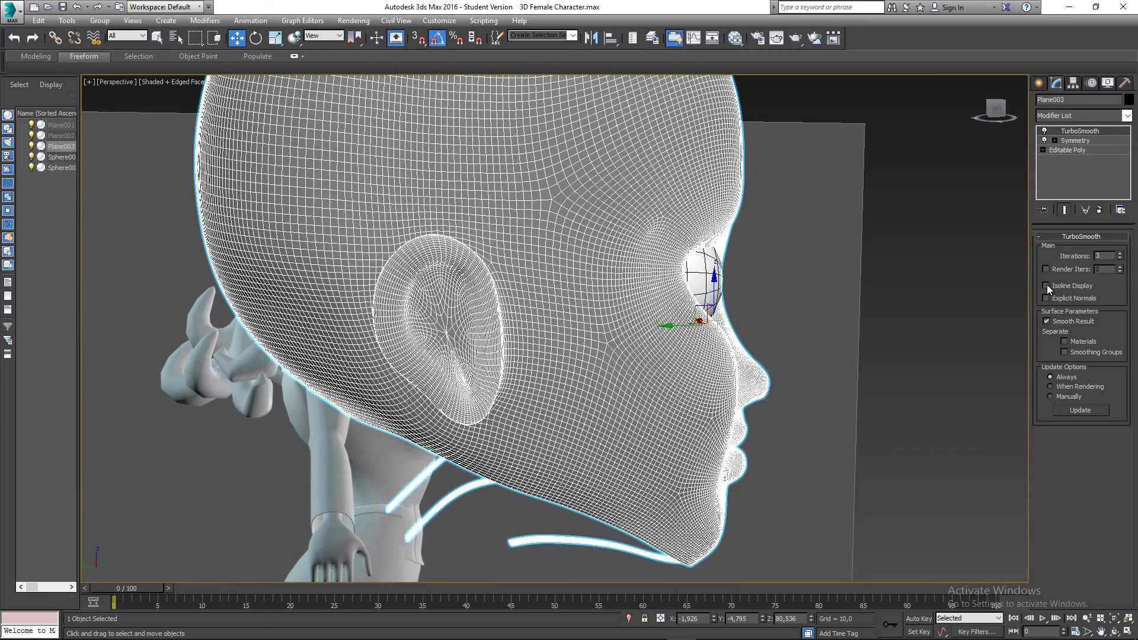
Step: Turn on Isoline Display for the head's TurboSmooth modifier and check the simplified wireframe
click(1047, 285)
scroll(567, 304, down, 6)
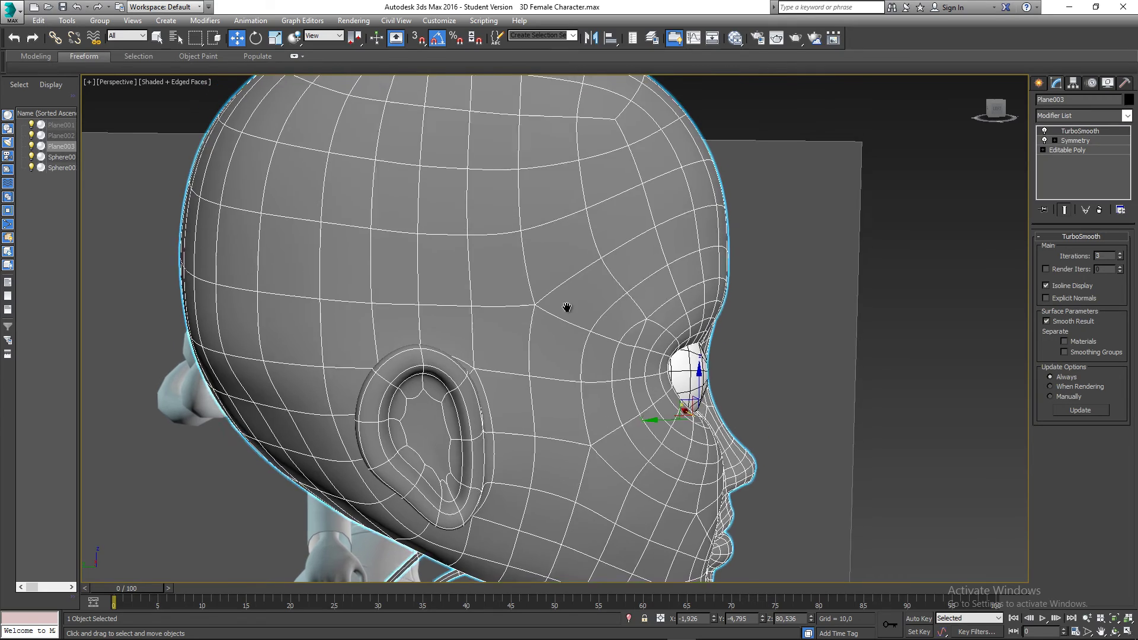
alt+middle_drag(545, 311, 546, 285)
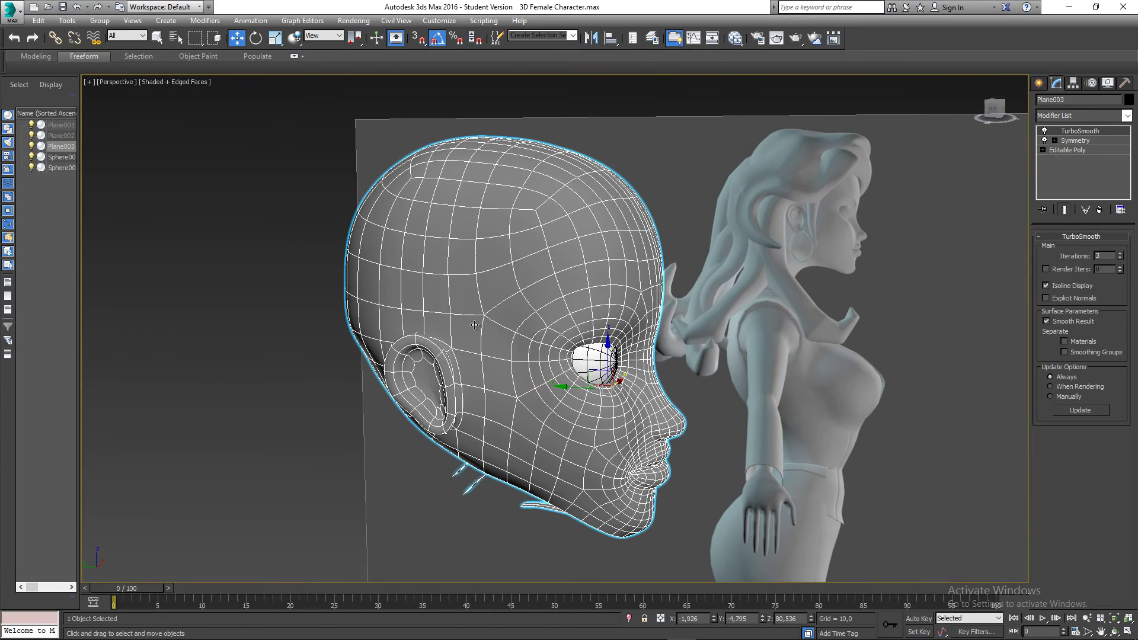
alt+middle_drag(475, 324, 519, 328)
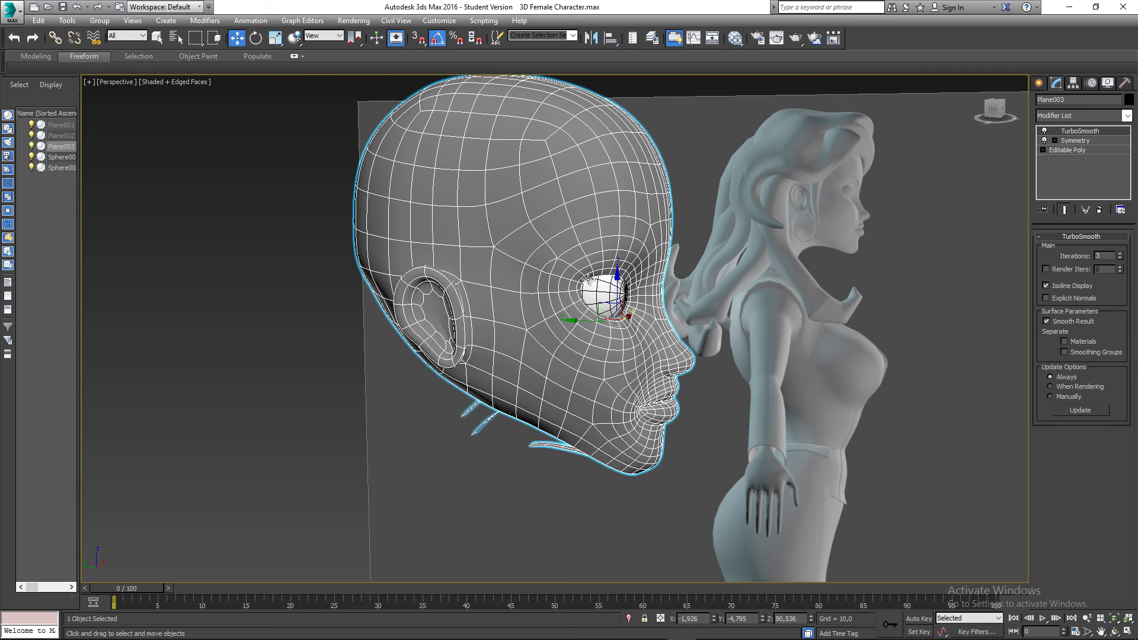
alt+middle_drag(656, 293, 632, 297)
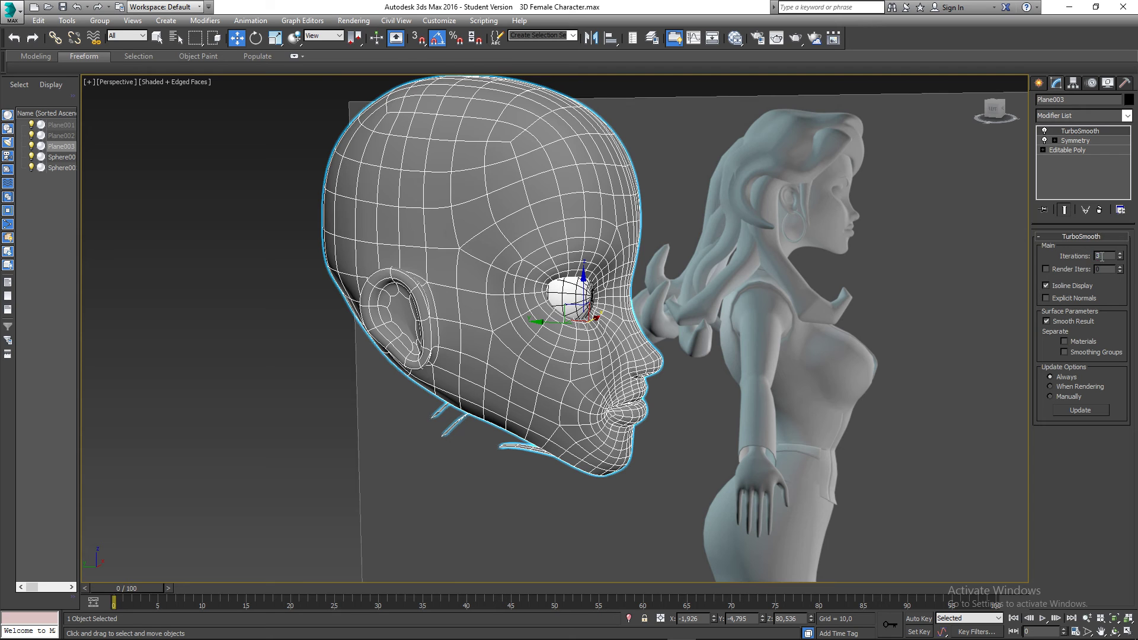
Step: Undo the accidental deselection of the head and save the scene
middle_drag(697, 249, 704, 265)
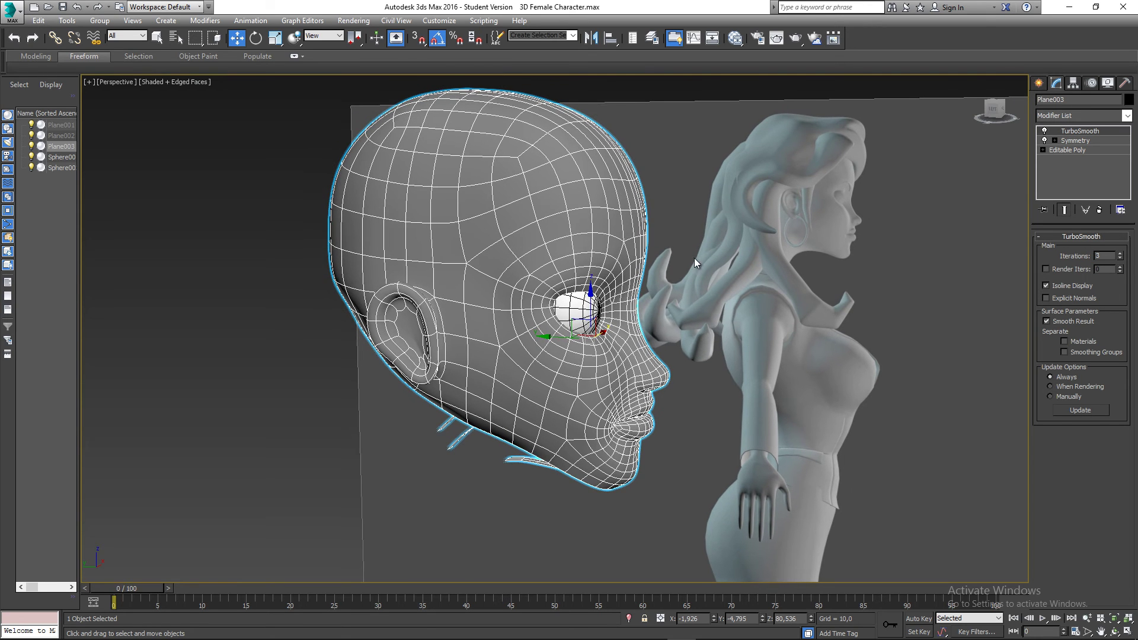
click(692, 254)
key(ctrl+z)
middle_drag(699, 237, 701, 245)
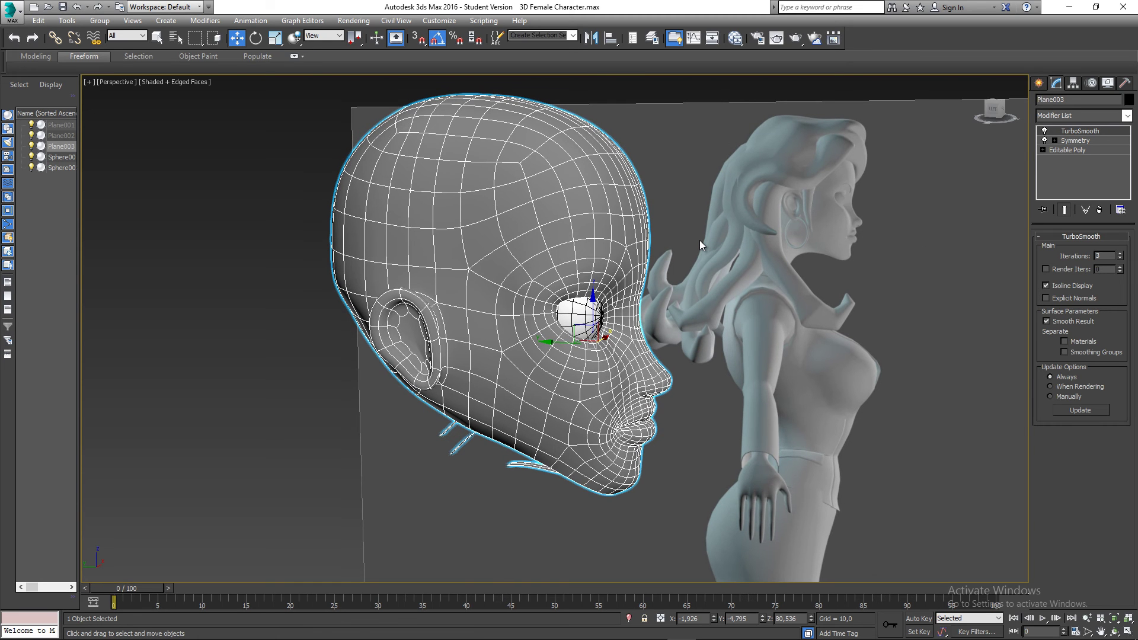
key(ctrl+s)
Step: Examine the smoothed head's isoline wireframe from the side, back and front
mouse_move(710, 290)
alt+middle_down()
mouse_move(709, 322)
mouse_move(649, 325)
mouse_move(638, 303)
mouse_move(722, 307)
alt+middle_up()
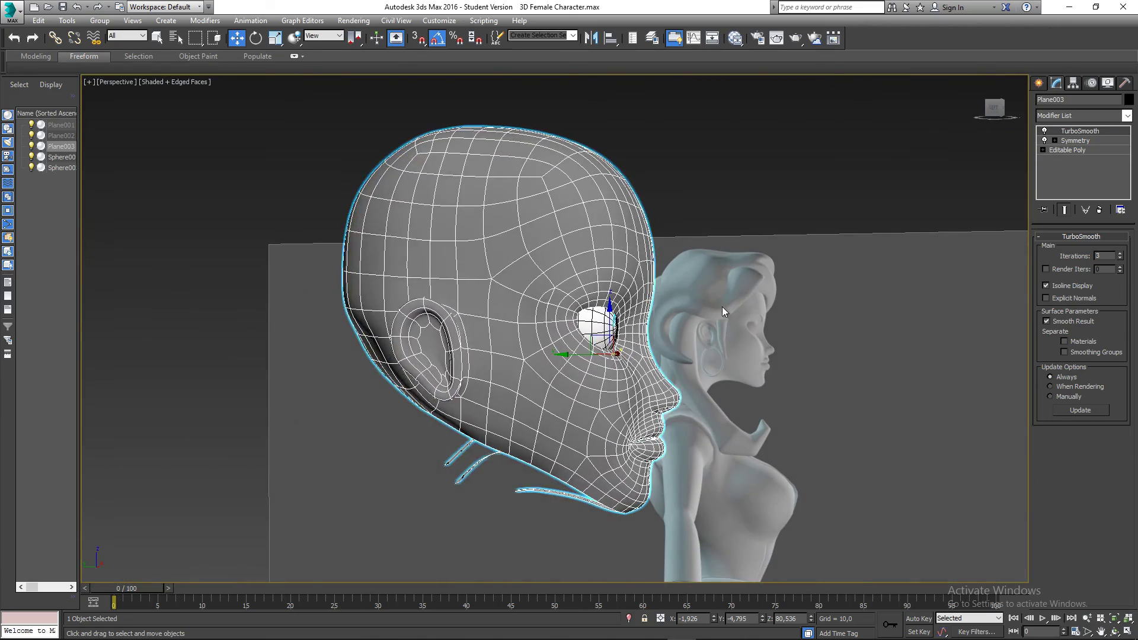
alt+middle_drag(486, 313, 1003, 241)
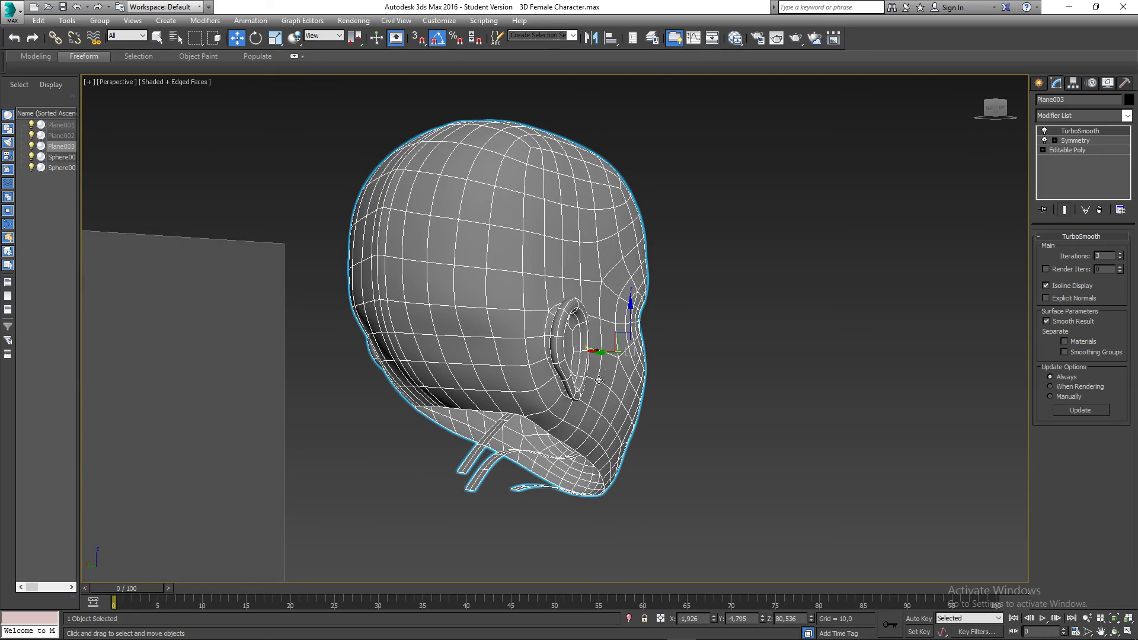
scroll(599, 380, up, 3)
alt+middle_drag(598, 380, 532, 307)
scroll(258, 293, up, 2)
scroll(258, 293, down, 2)
scroll(355, 280, down, 5)
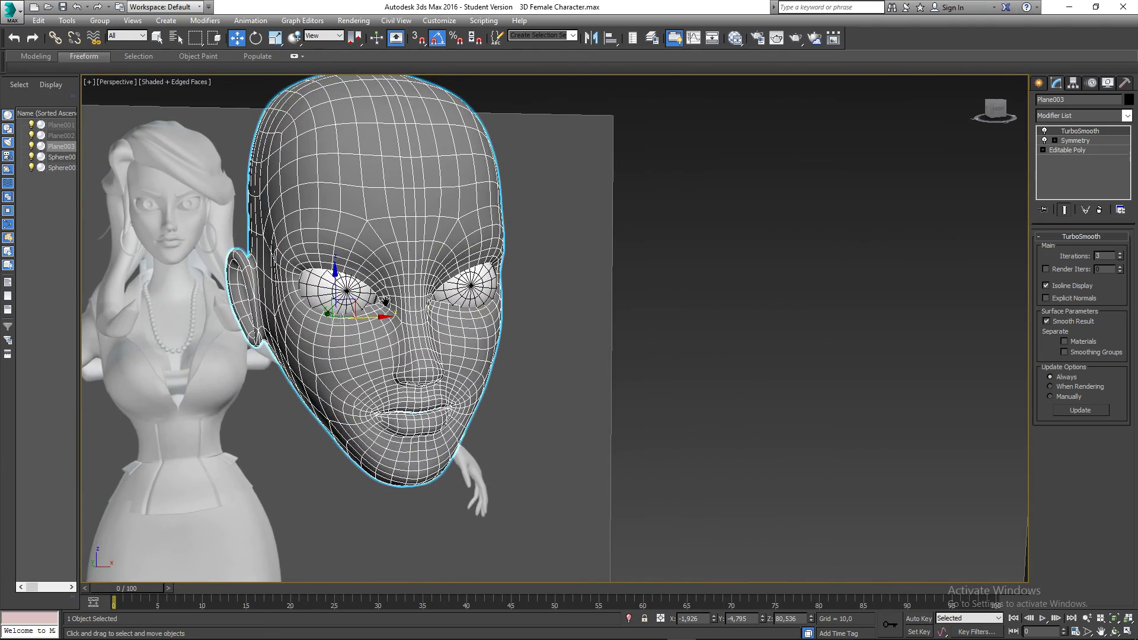
middle_drag(385, 301, 435, 311)
mouse_move(240, 268)
alt+middle_down()
mouse_move(344, 266)
mouse_move(249, 270)
alt+middle_up()
Step: Hide the edged faces in the perspective view and check the head's plain smooth shading from the front and below
click(603, 300)
scroll(561, 321, down, 3)
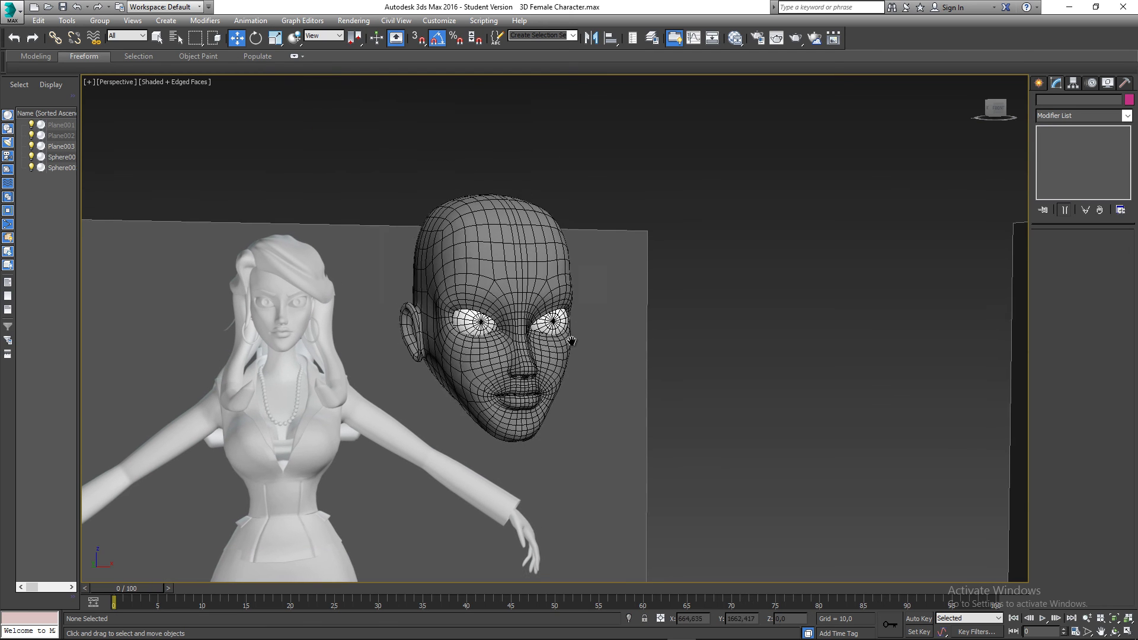
key(F4)
alt+middle_drag(522, 309, 532, 350)
click(494, 293)
alt+middle_drag(493, 293, 455, 228)
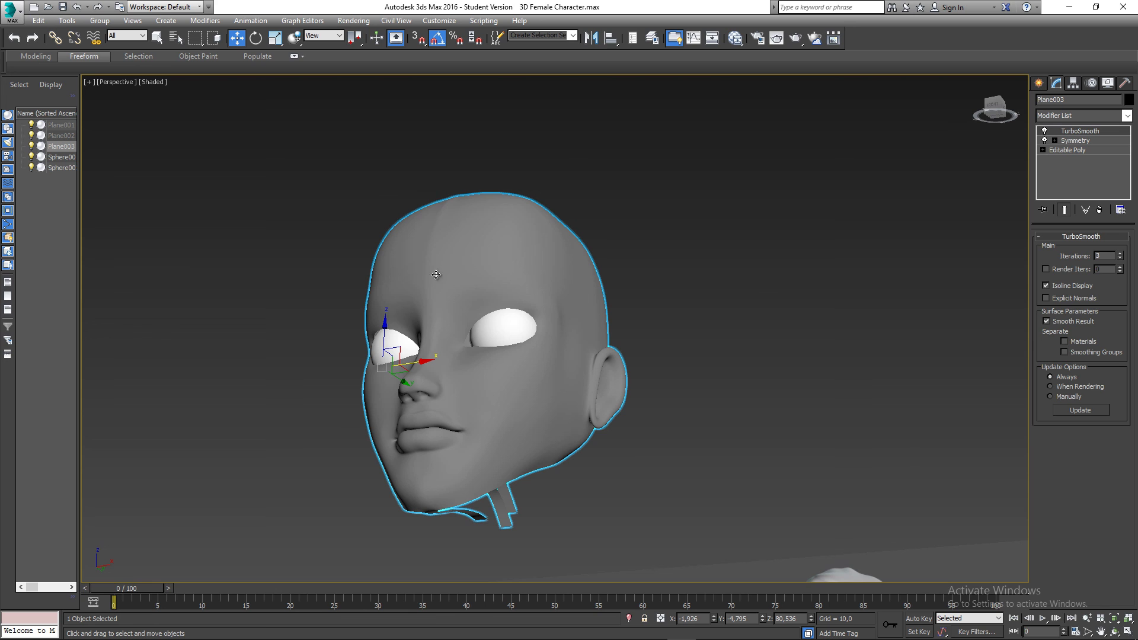
Step: Deselect the head, view its profile beside the reference figure, and save the scene
click(458, 187)
alt+middle_drag(473, 262, 519, 276)
middle_drag(522, 271, 472, 306)
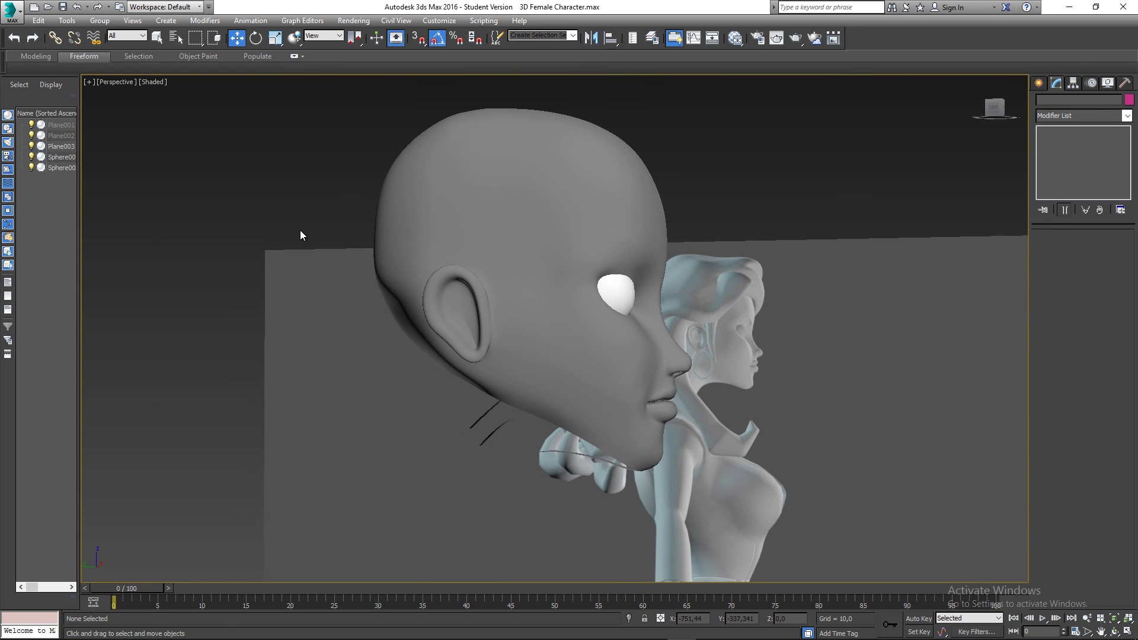
key(ctrl+s)
Step: Compare the smoothed head with the reference figure's full body and inspect the face from a front three-quarter angle
middle_drag(542, 287, 518, 277)
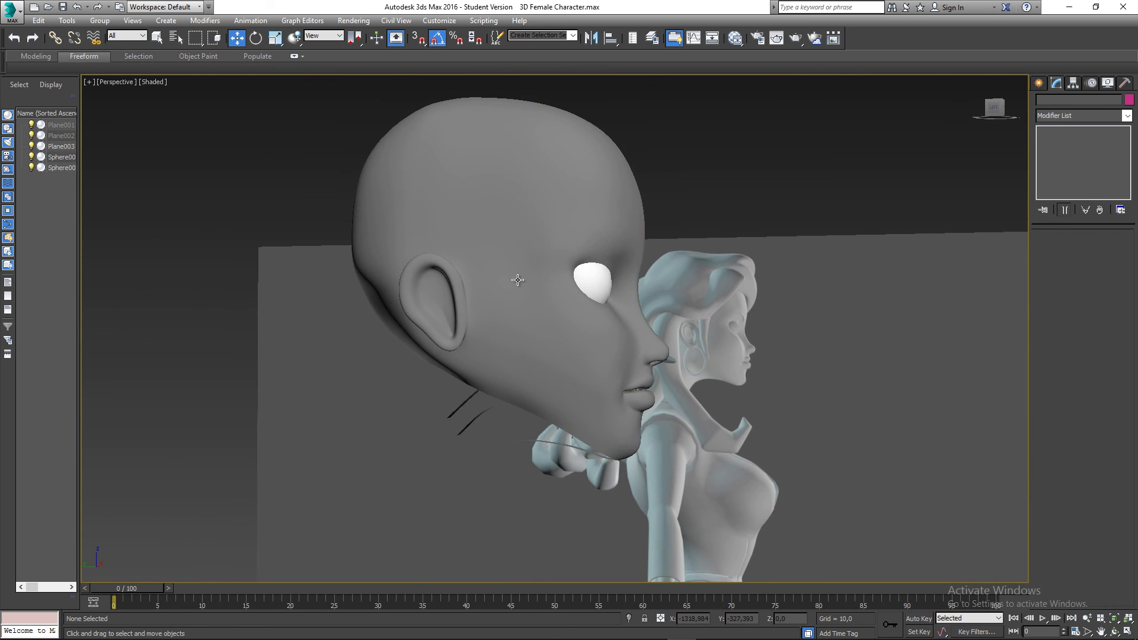
middle_drag(532, 235, 542, 272)
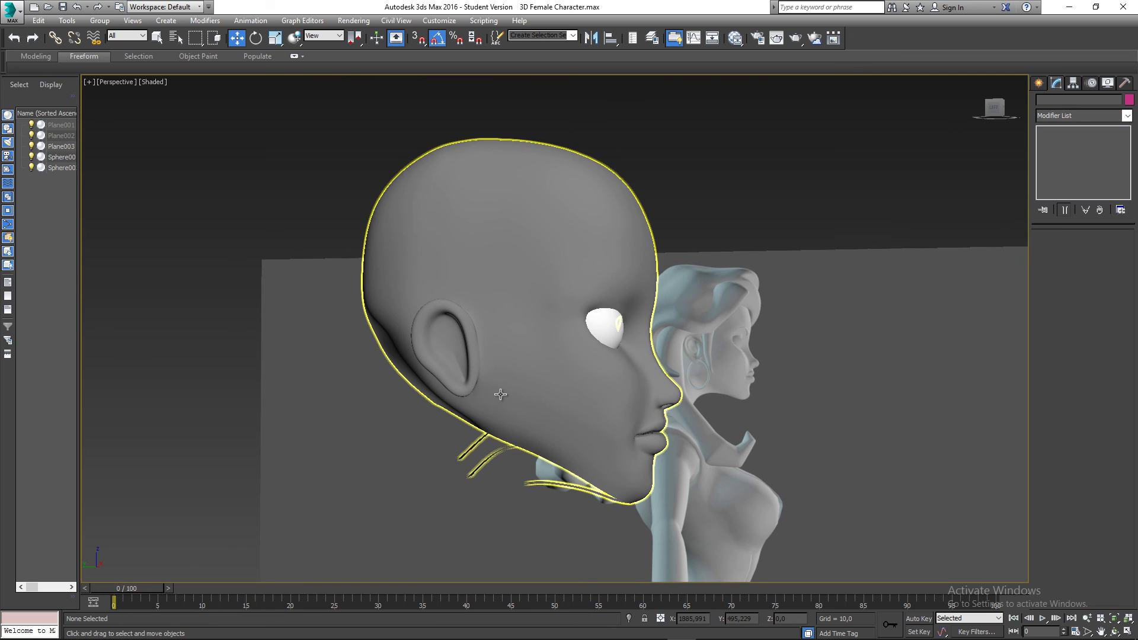
middle_drag(501, 394, 522, 324)
scroll(535, 380, down, 6)
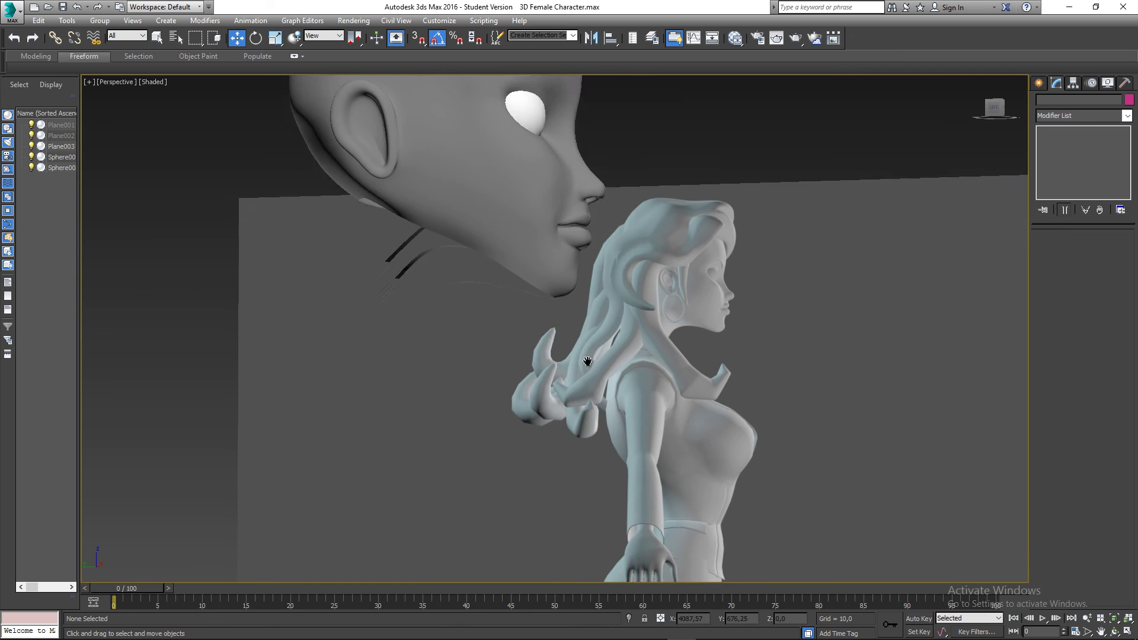
middle_drag(664, 392, 608, 184)
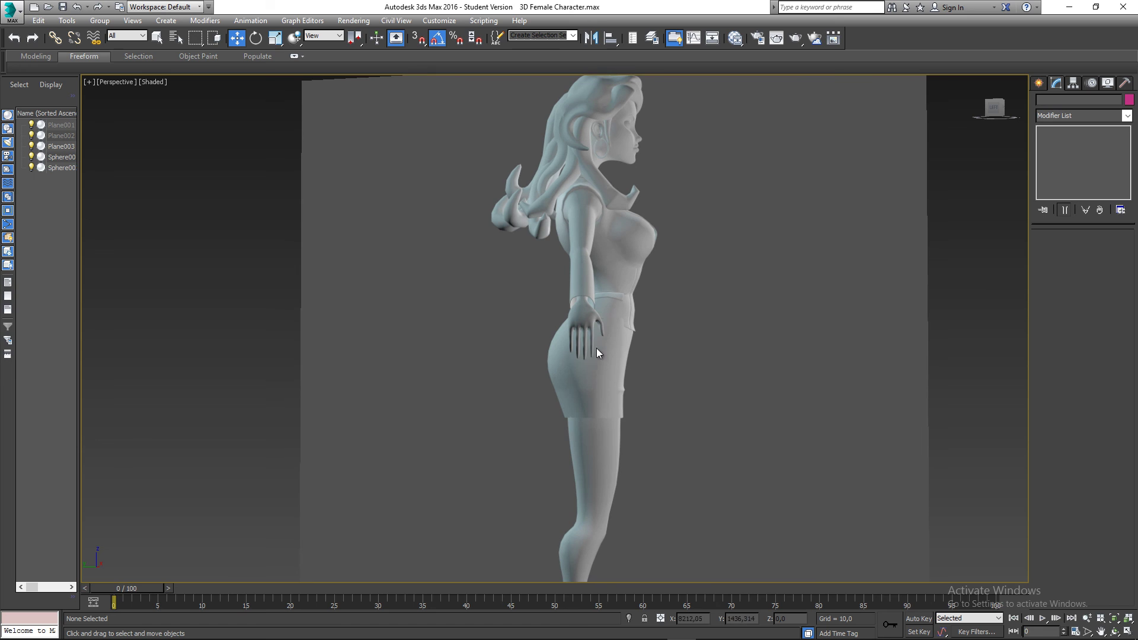
middle_drag(596, 352, 613, 523)
middle_drag(601, 332, 622, 517)
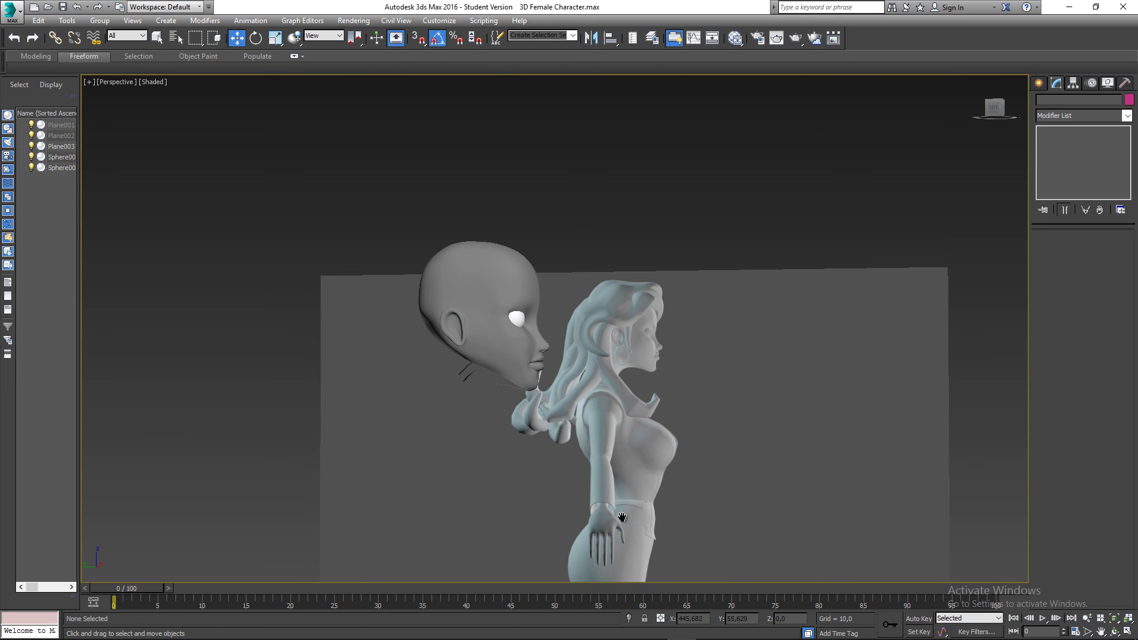
alt+middle_drag(599, 432, 459, 285)
scroll(459, 282, up, 5)
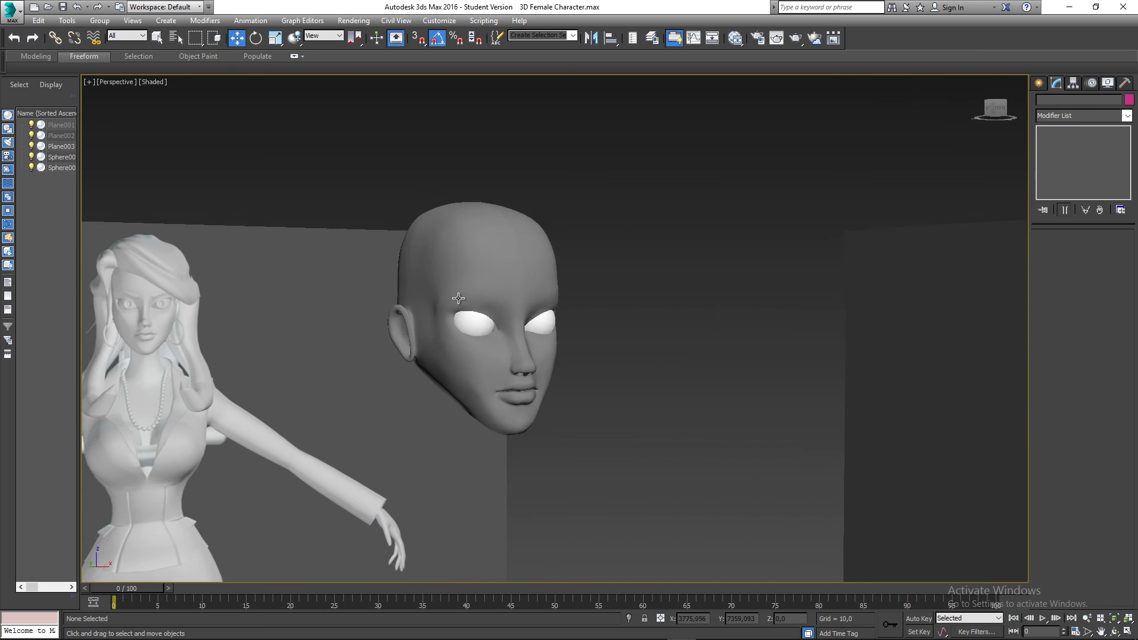
scroll(459, 282, up, 1)
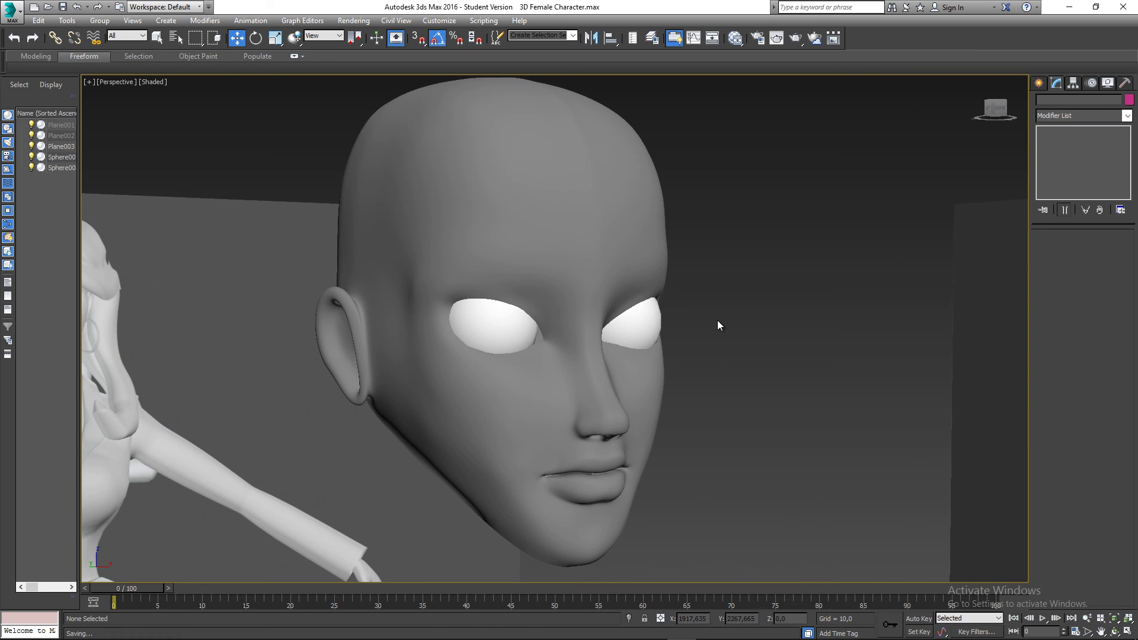